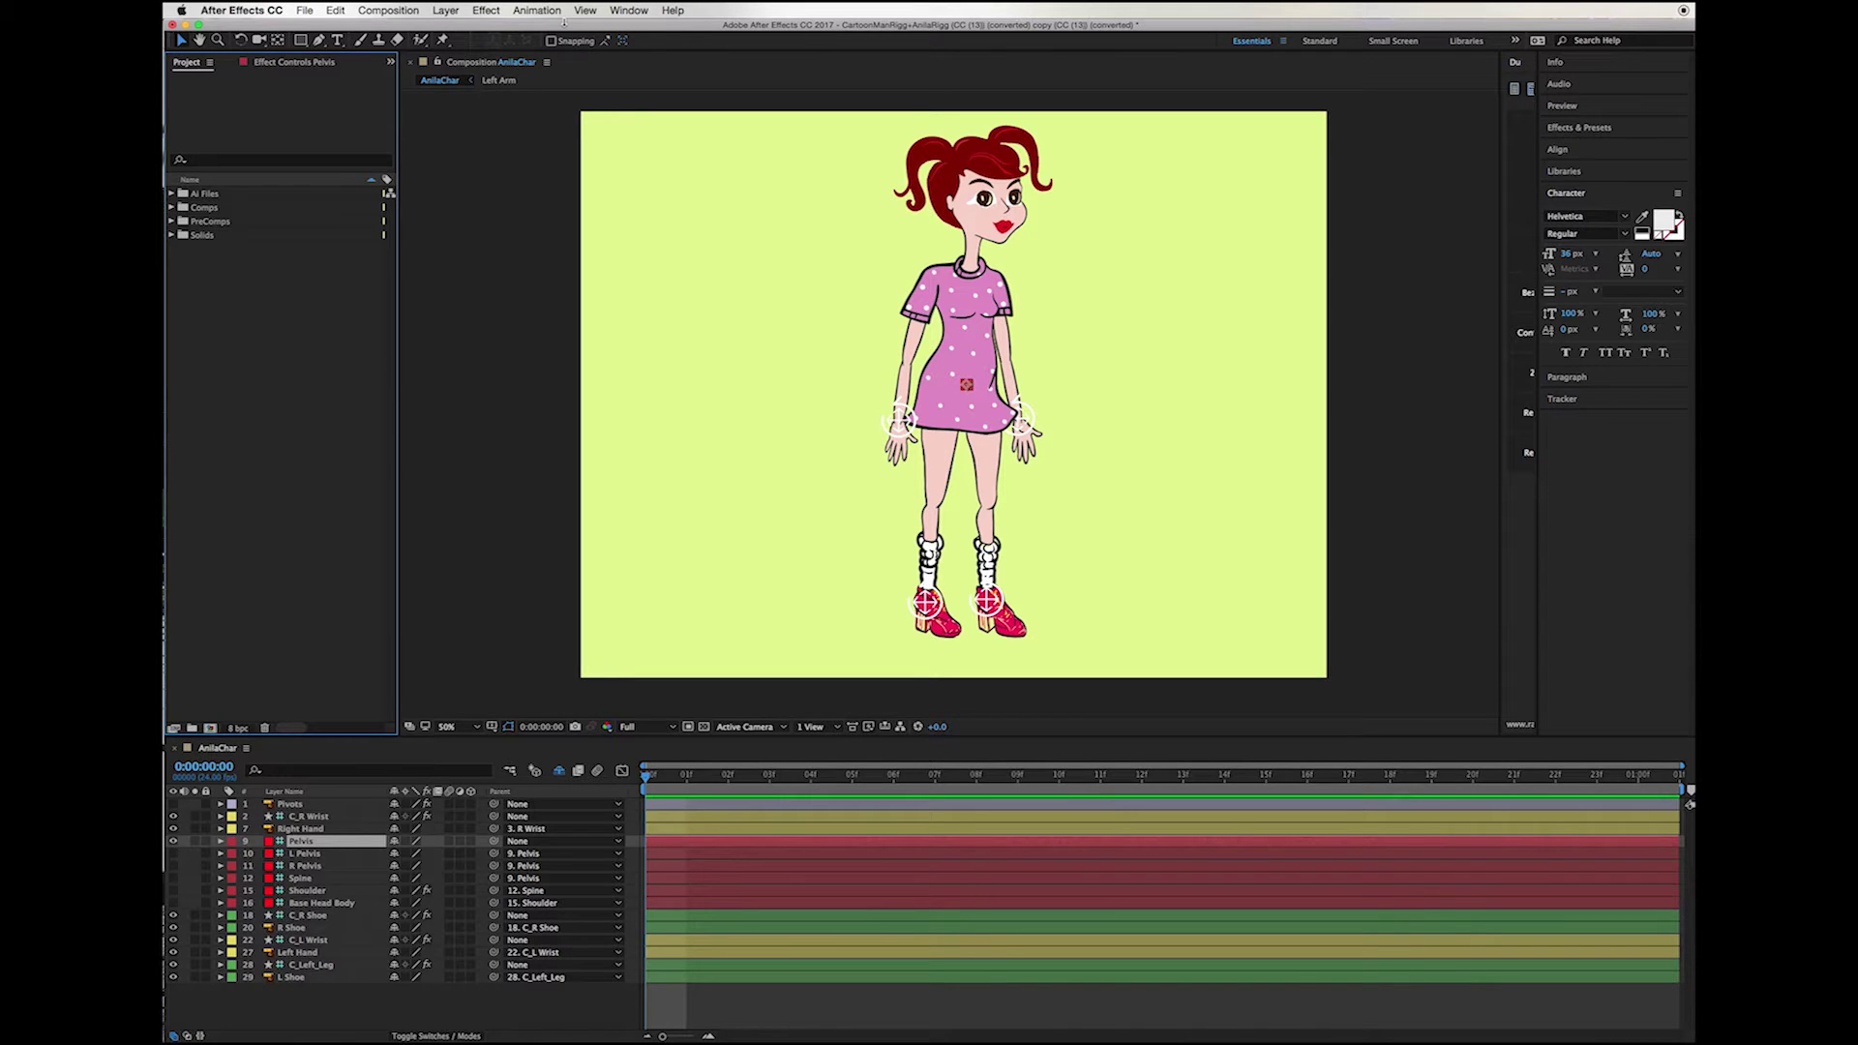
Step: Check that the Duik.jsx script panel is enabled among the available windows
{"action": "left_click", "coordinate": [628, 9]}
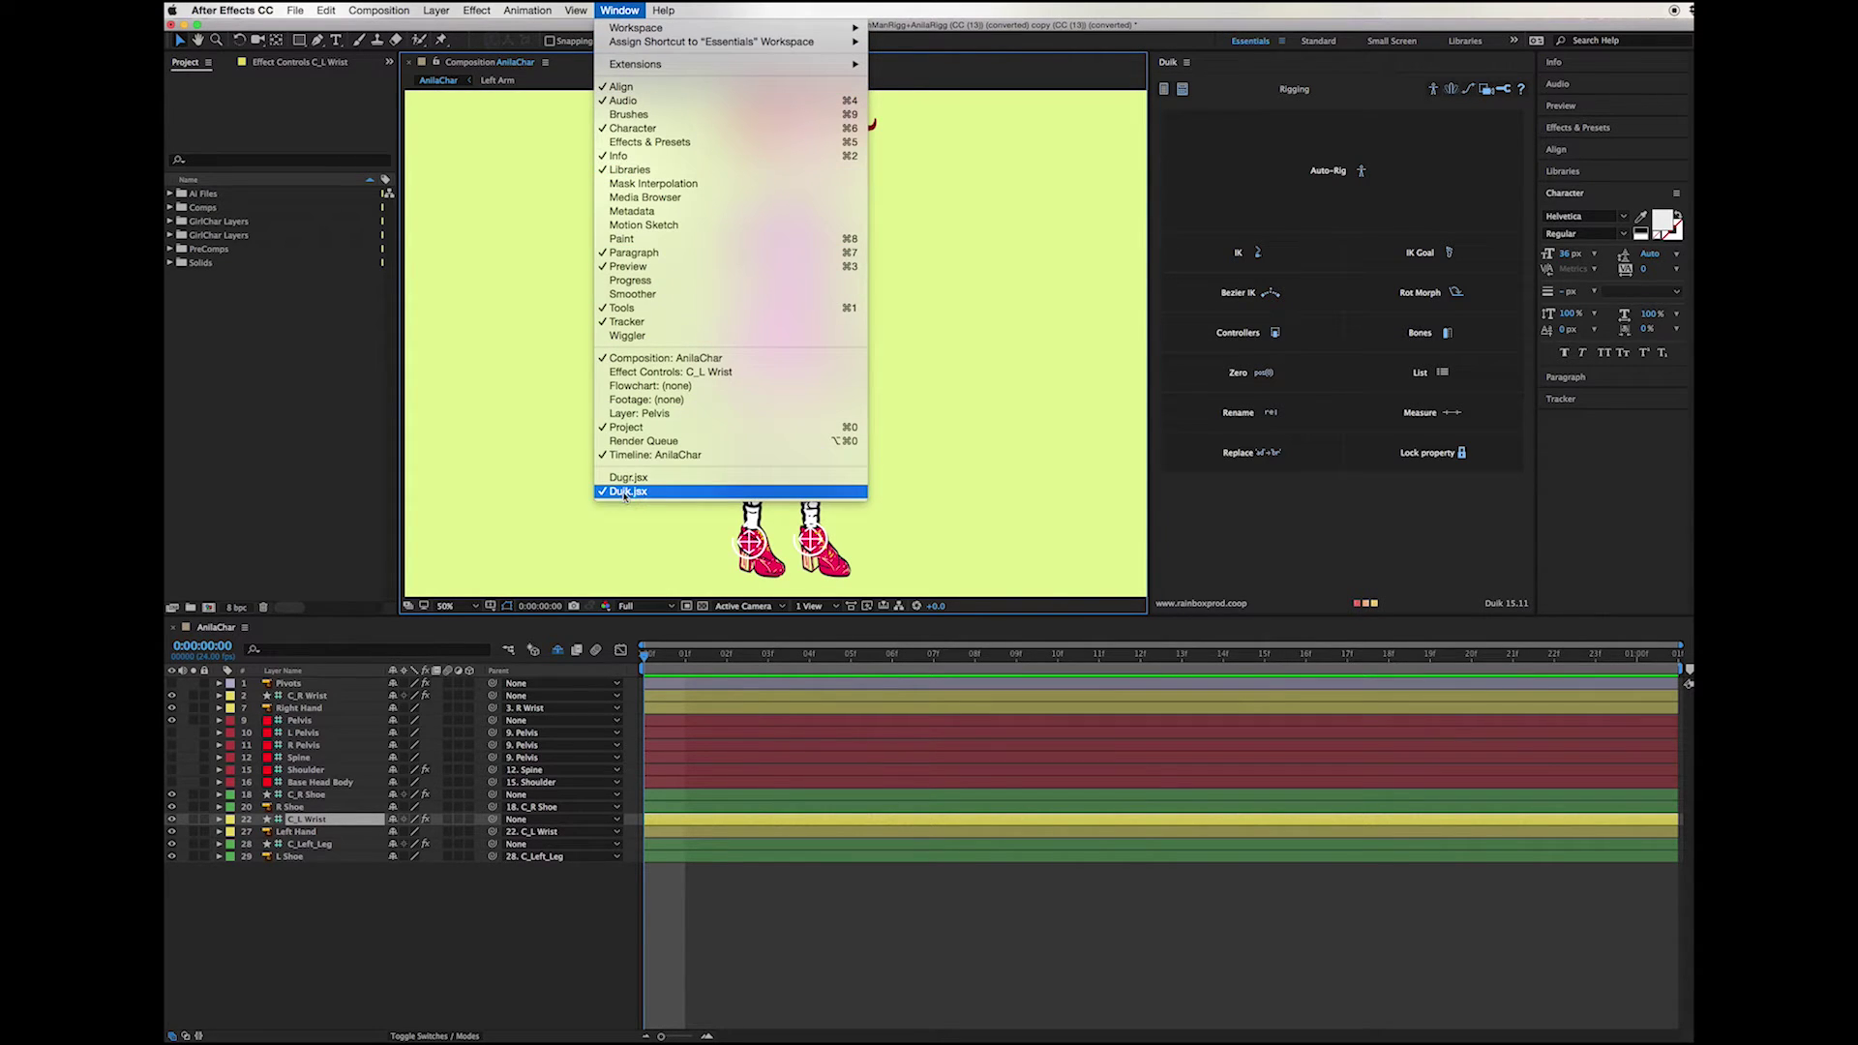
{"action": "left_click", "coordinate": [1225, 64]}
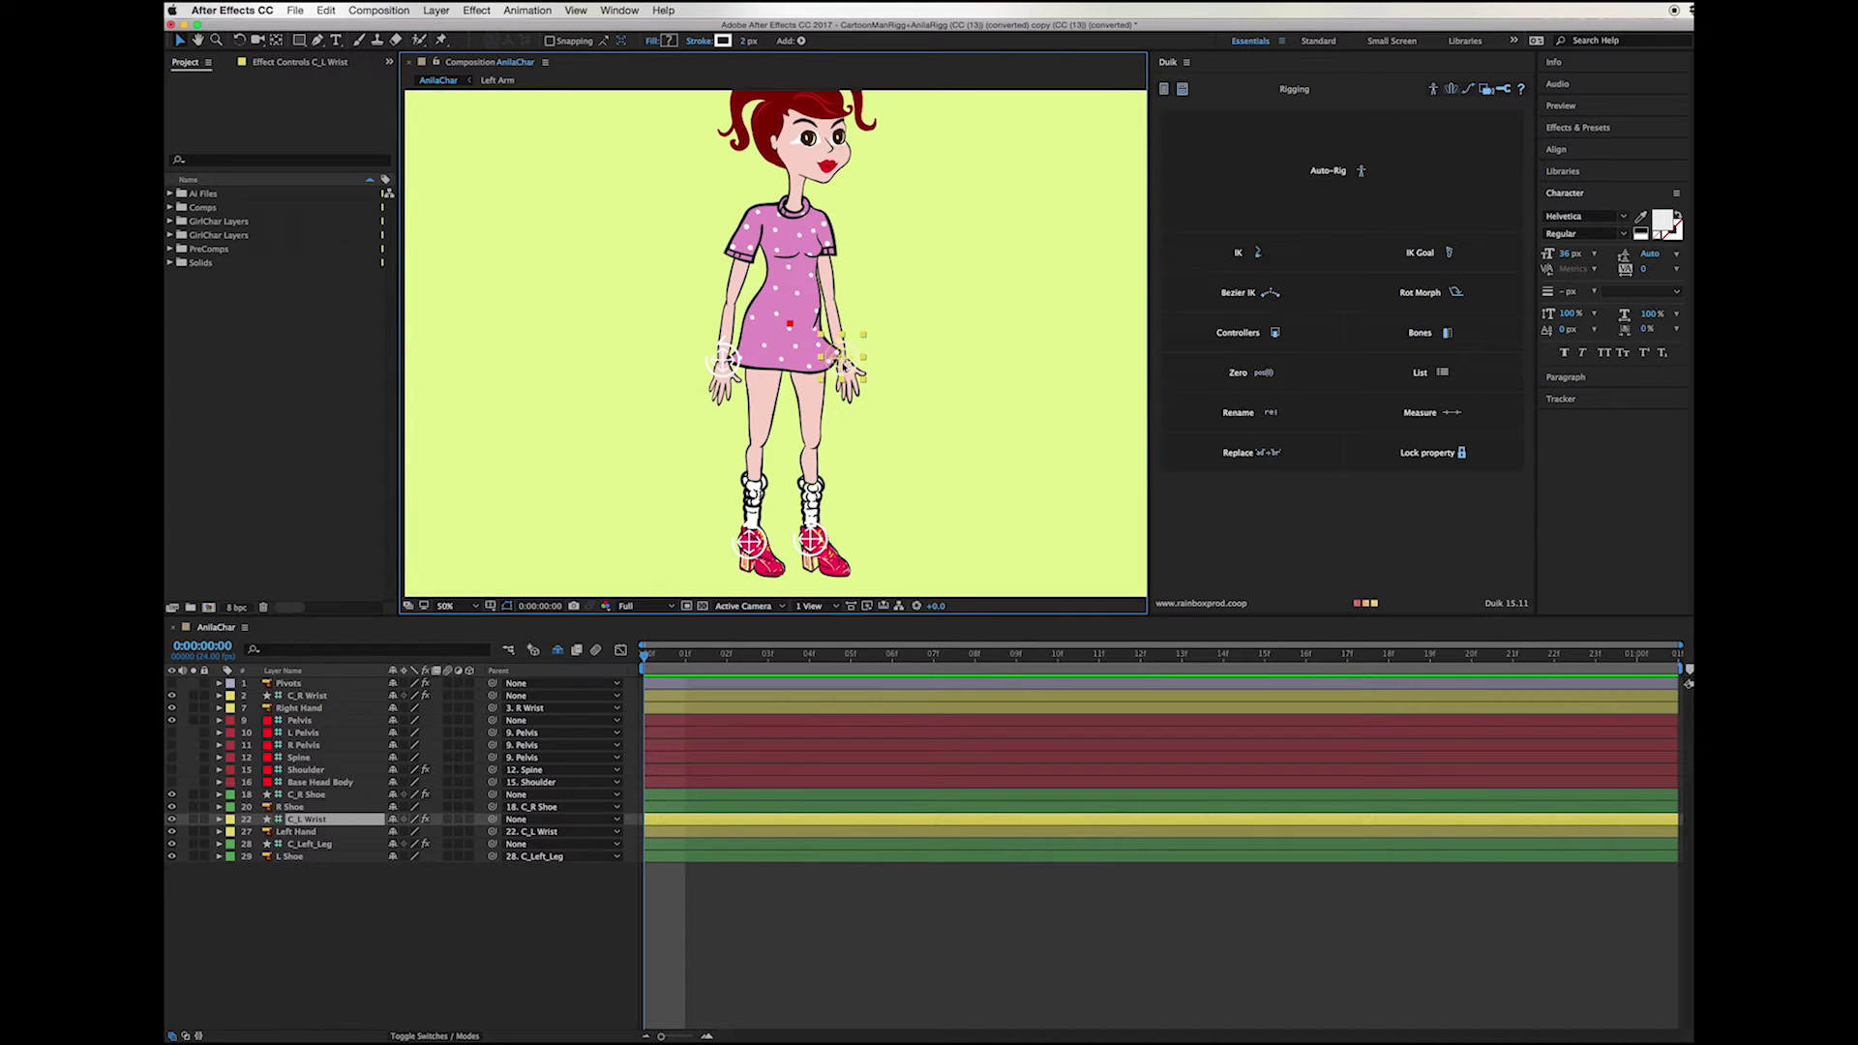
Step: Test the finished character rig by moving the left wrist, right wrist and right shoe controllers
{"action": "left_click_drag", "start_coordinate": [845, 364], "coordinate": [1046, 404]}
{"action": "key", "text": "ctrl+z"}
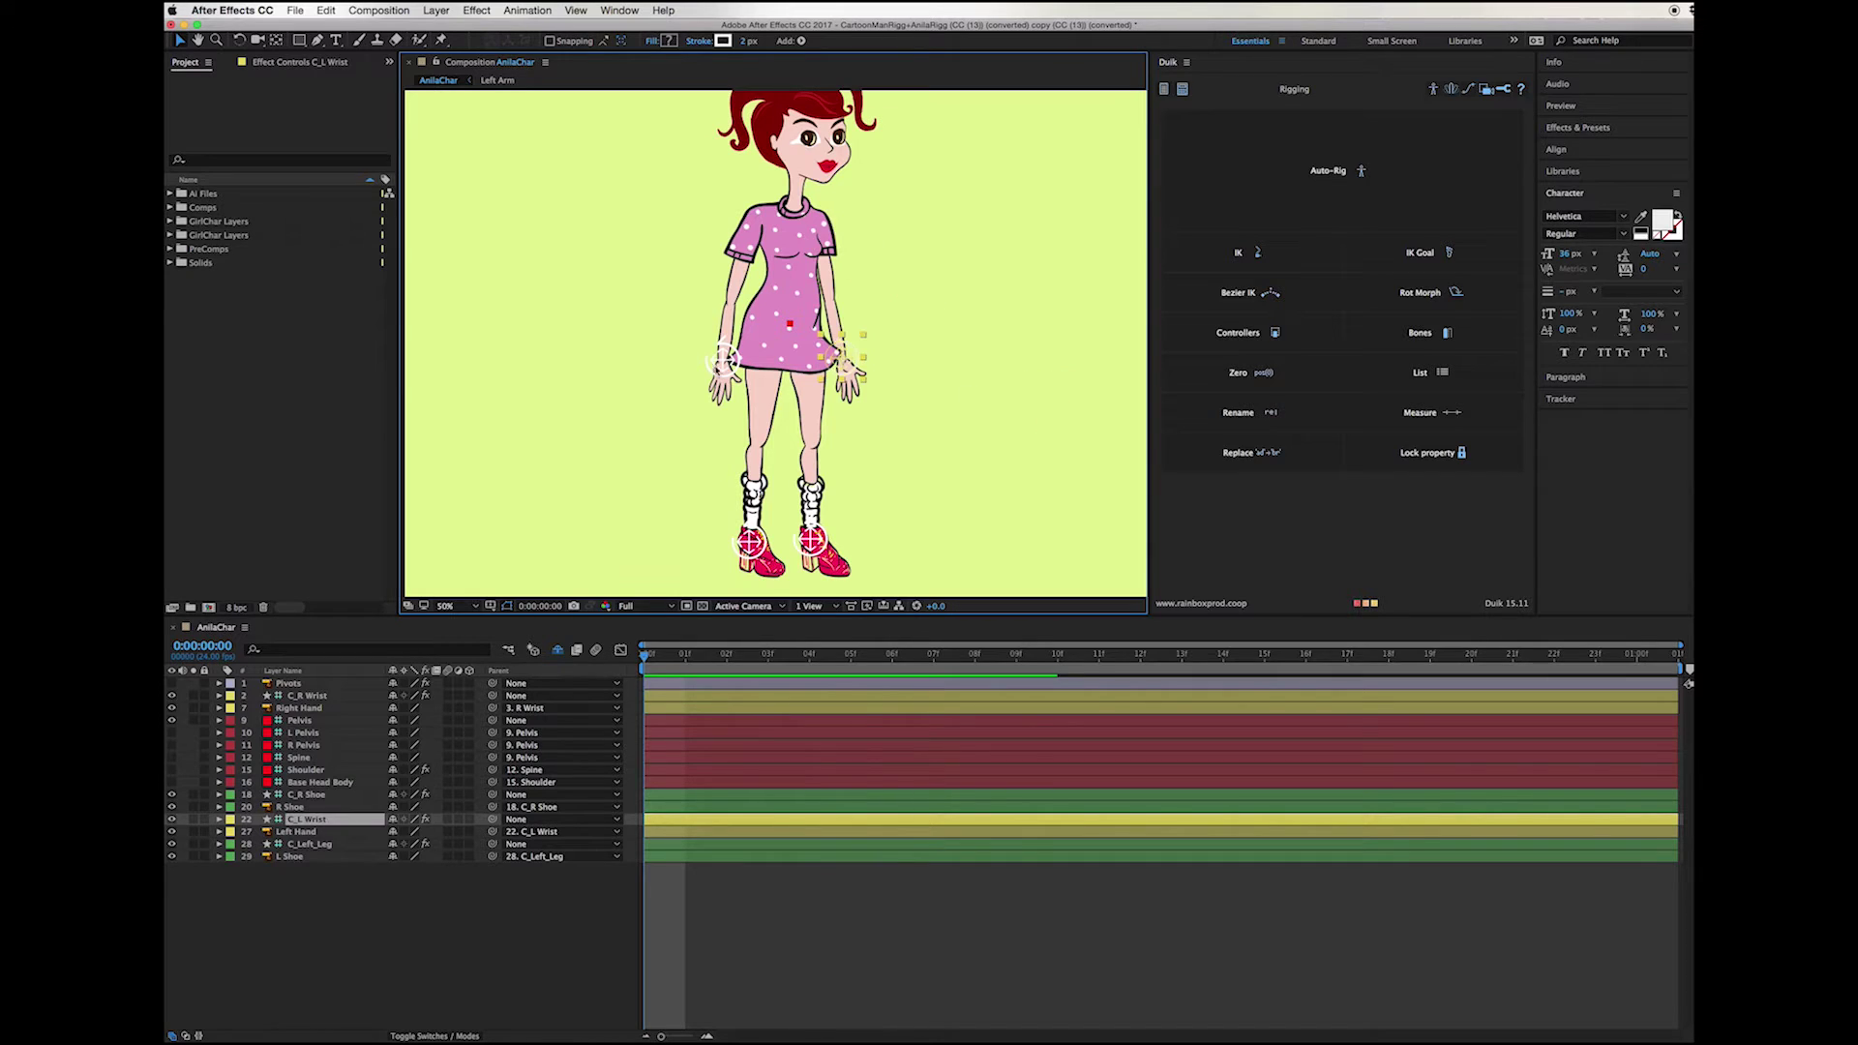
{"action": "left_click", "coordinate": [709, 364]}
{"action": "left_click_drag", "start_coordinate": [709, 364], "coordinate": [518, 402]}
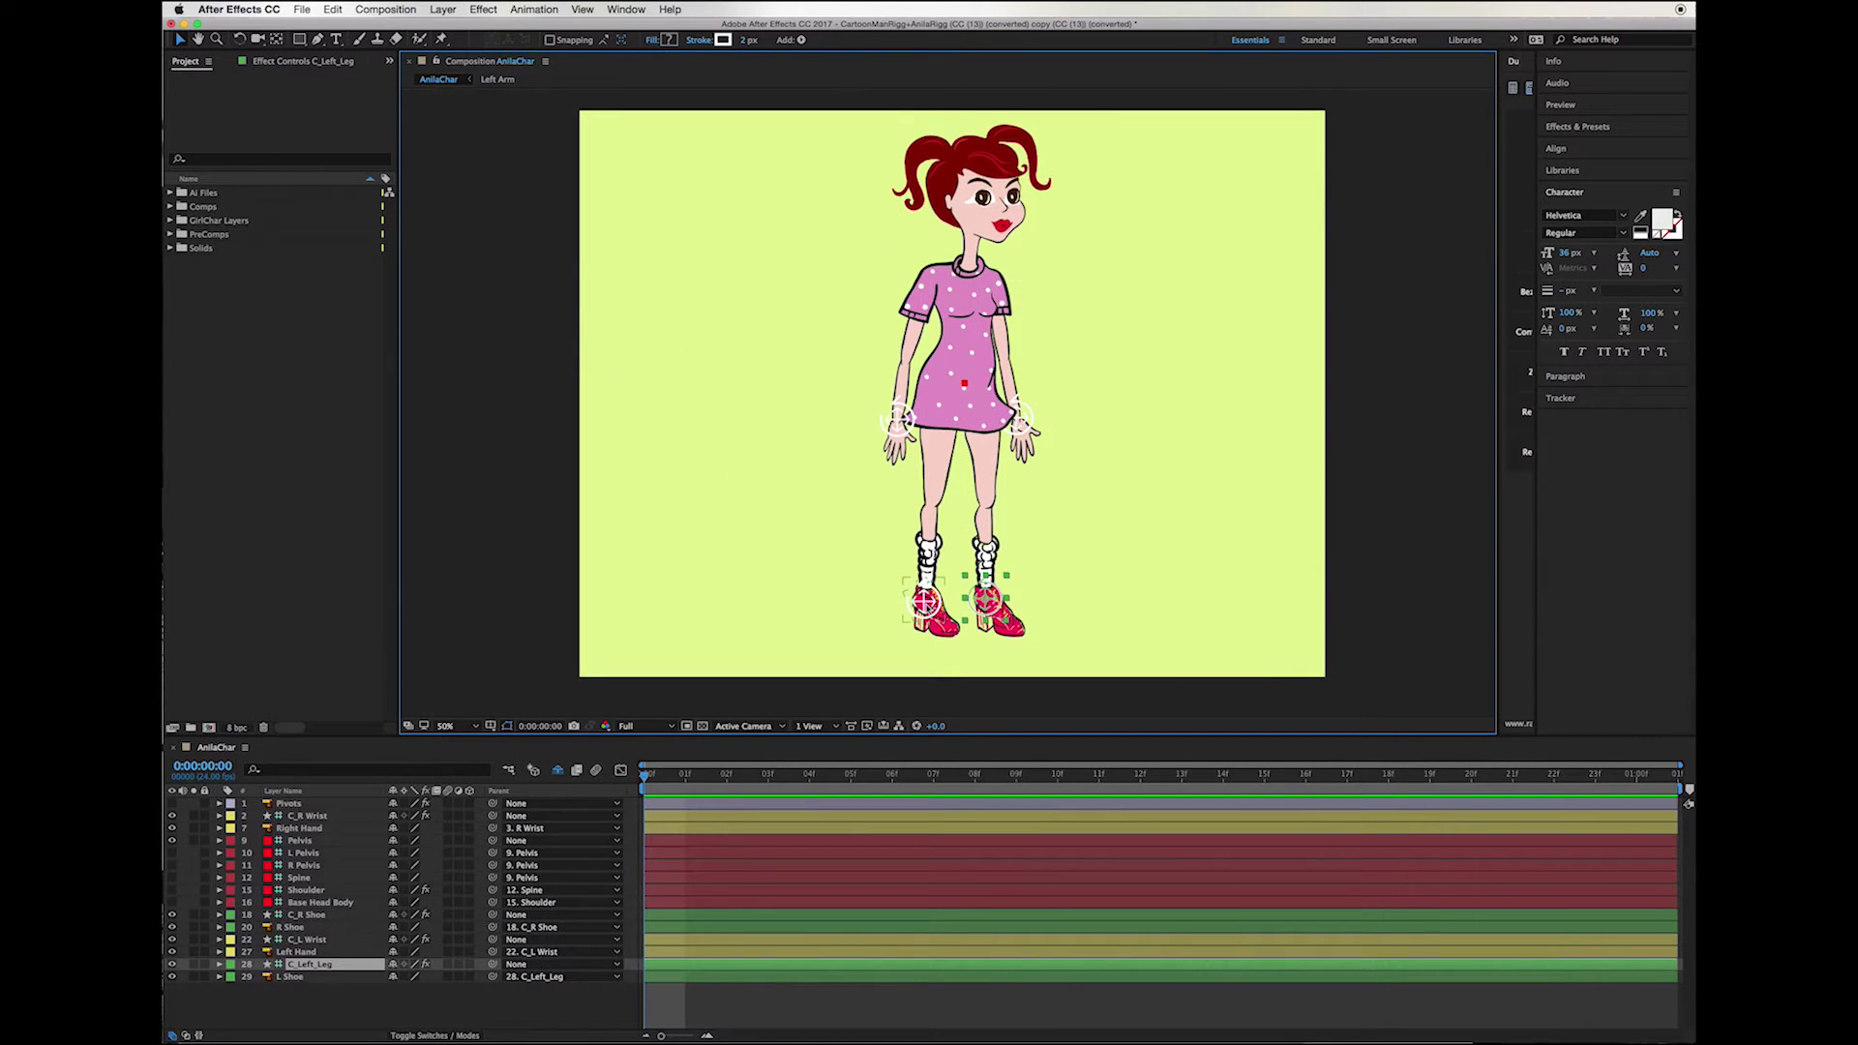
{"action": "mouse_move", "coordinate": [924, 602]}
{"action": "left_mouse_down"}
{"action": "mouse_move", "coordinate": [962, 581]}
{"action": "mouse_move", "coordinate": [850, 556]}
{"action": "mouse_move", "coordinate": [958, 537]}
{"action": "mouse_move", "coordinate": [651, 593]}
{"action": "mouse_move", "coordinate": [1041, 564]}
{"action": "mouse_move", "coordinate": [1050, 527]}
{"action": "mouse_move", "coordinate": [987, 489]}
{"action": "mouse_move", "coordinate": [854, 593]}
{"action": "mouse_move", "coordinate": [925, 600]}
{"action": "left_mouse_up"}
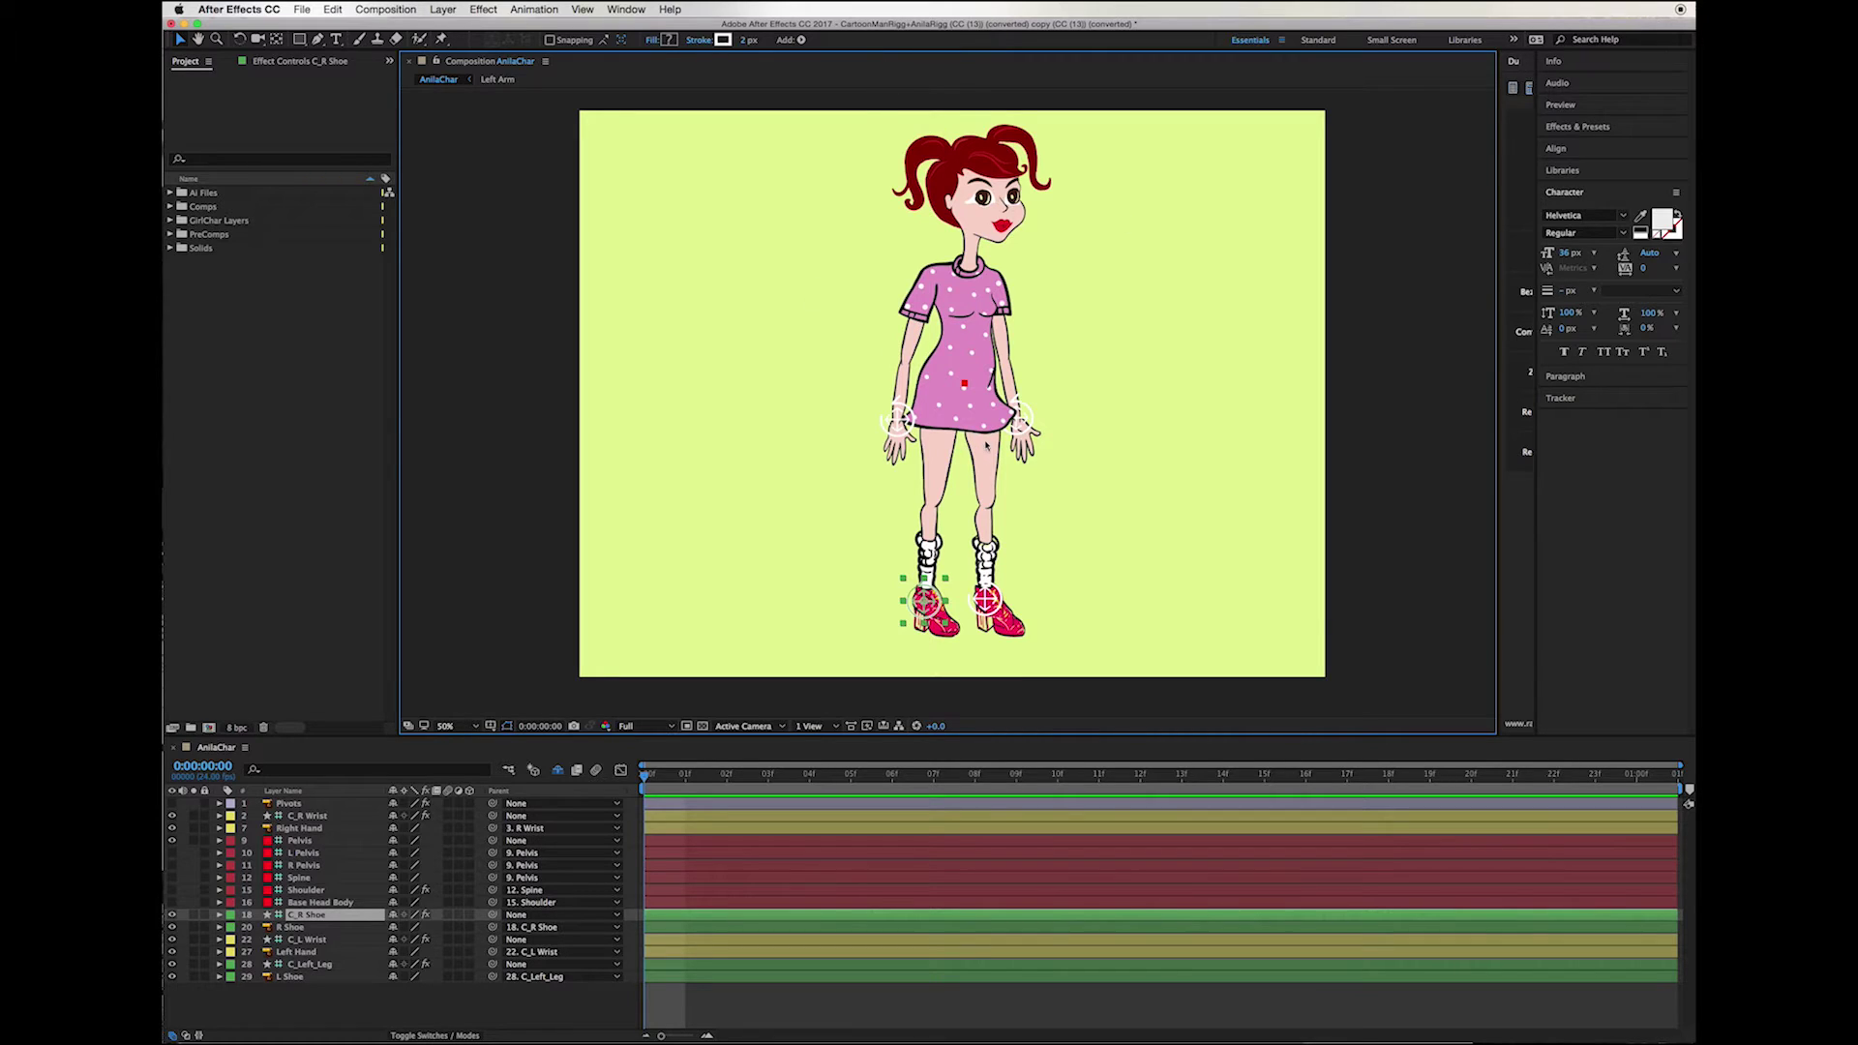
{"action": "mouse_move", "coordinate": [924, 602]}
{"action": "left_mouse_down"}
{"action": "mouse_move", "coordinate": [934, 579]}
{"action": "mouse_move", "coordinate": [1033, 564]}
{"action": "mouse_move", "coordinate": [996, 605]}
{"action": "mouse_move", "coordinate": [937, 580]}
{"action": "left_mouse_up"}
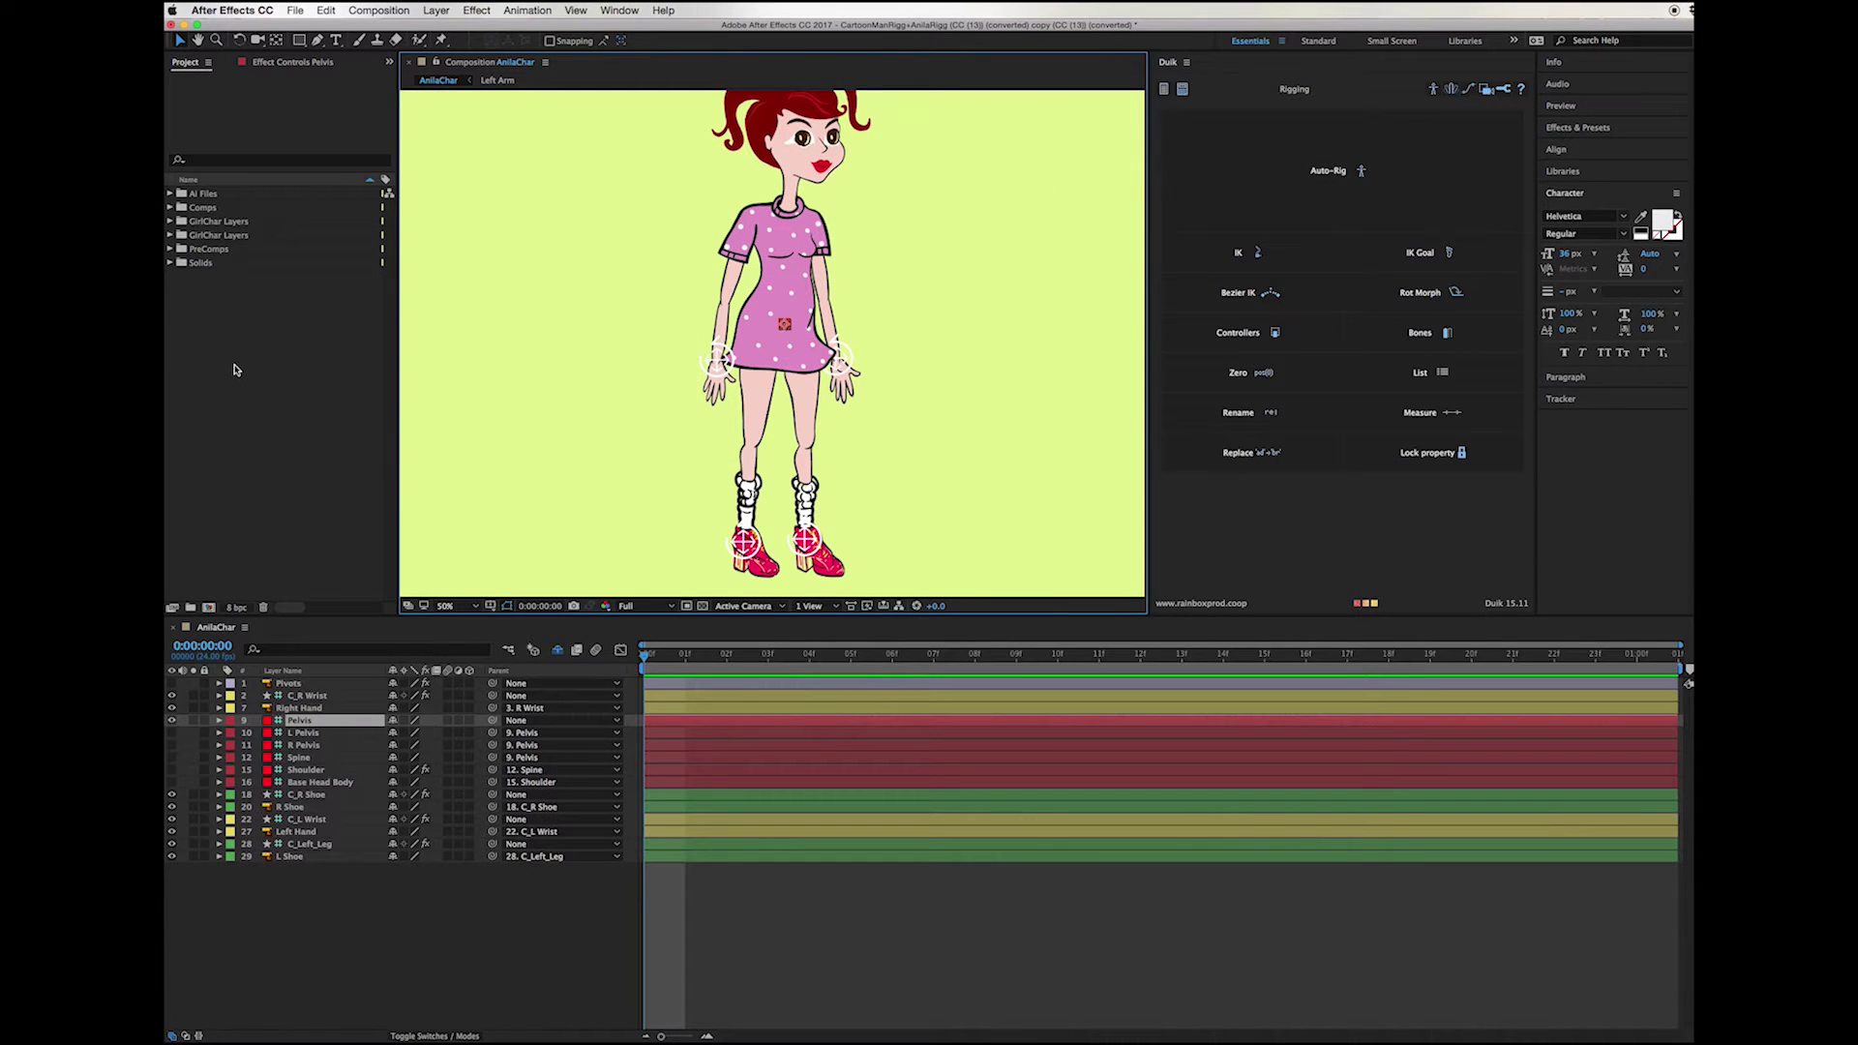
Step: Import GirlChar.ai from Reference Files as Composition - Retain Layer Sizes
{"action": "double_click", "coordinate": [233, 385]}
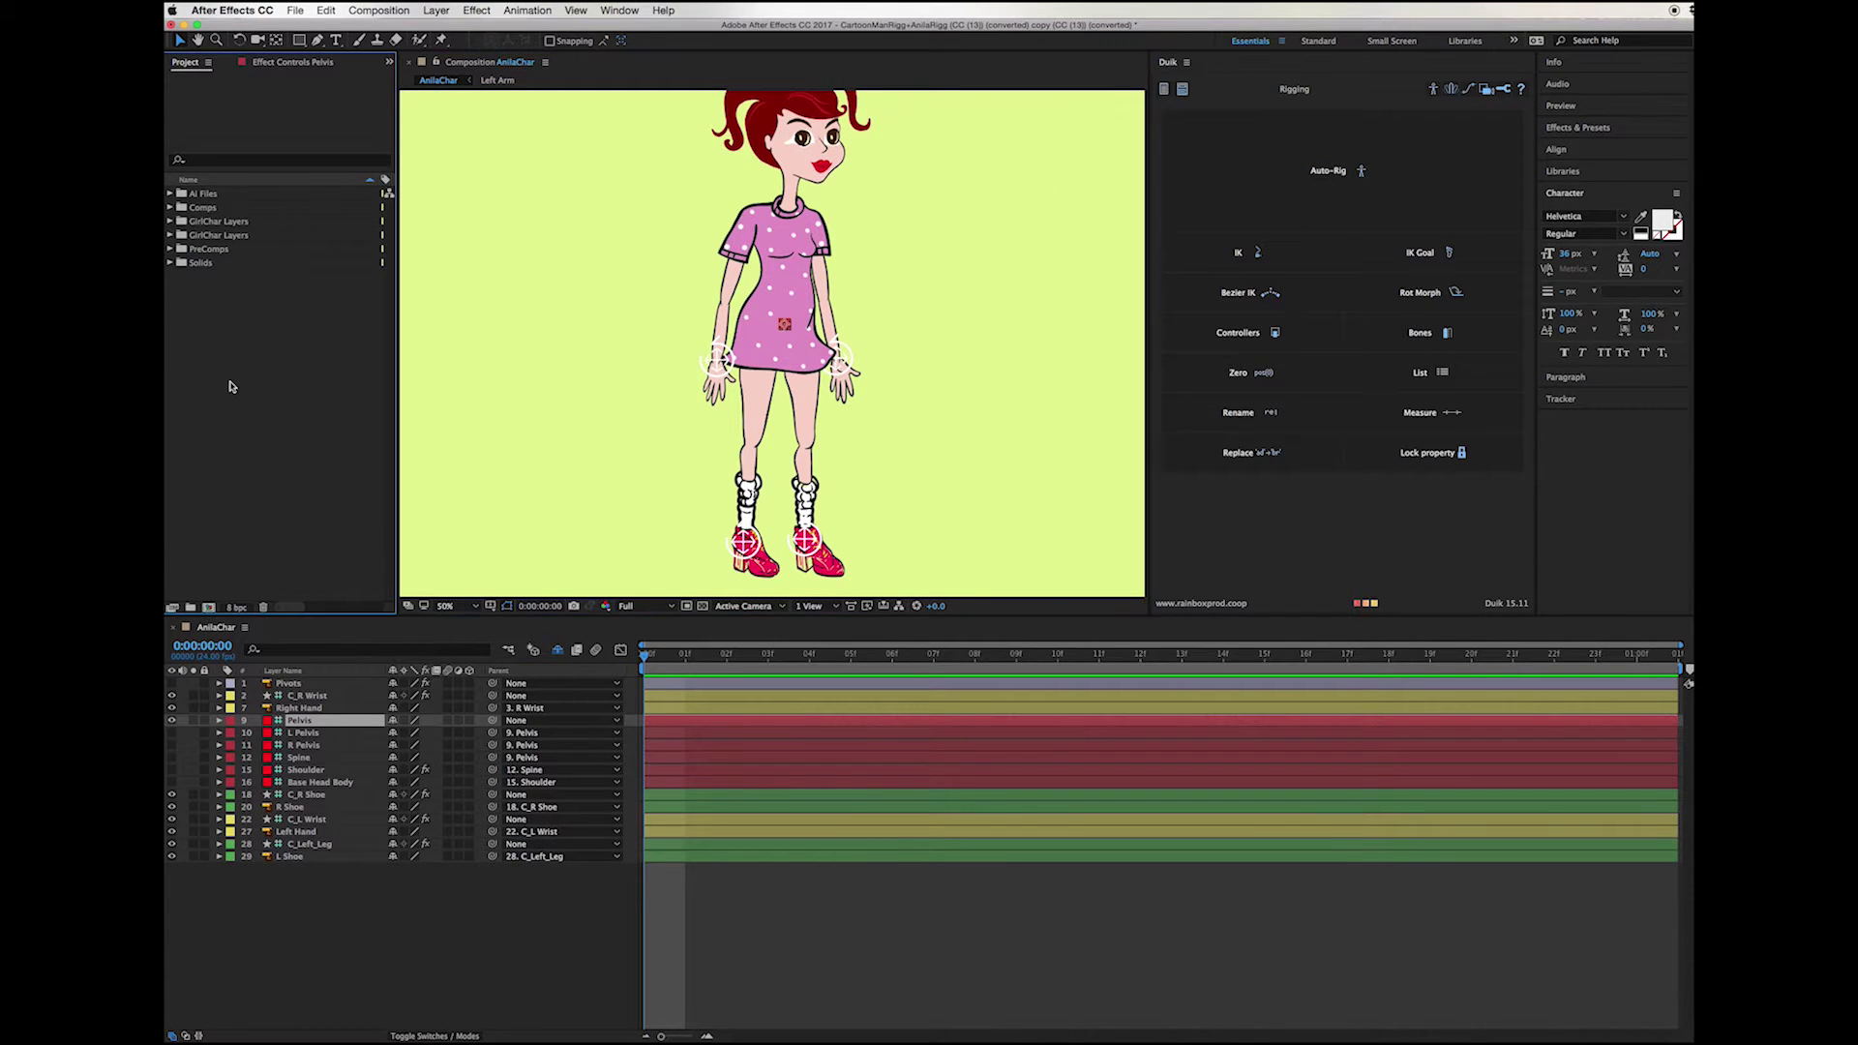
{"action": "left_click", "coordinate": [798, 174]}
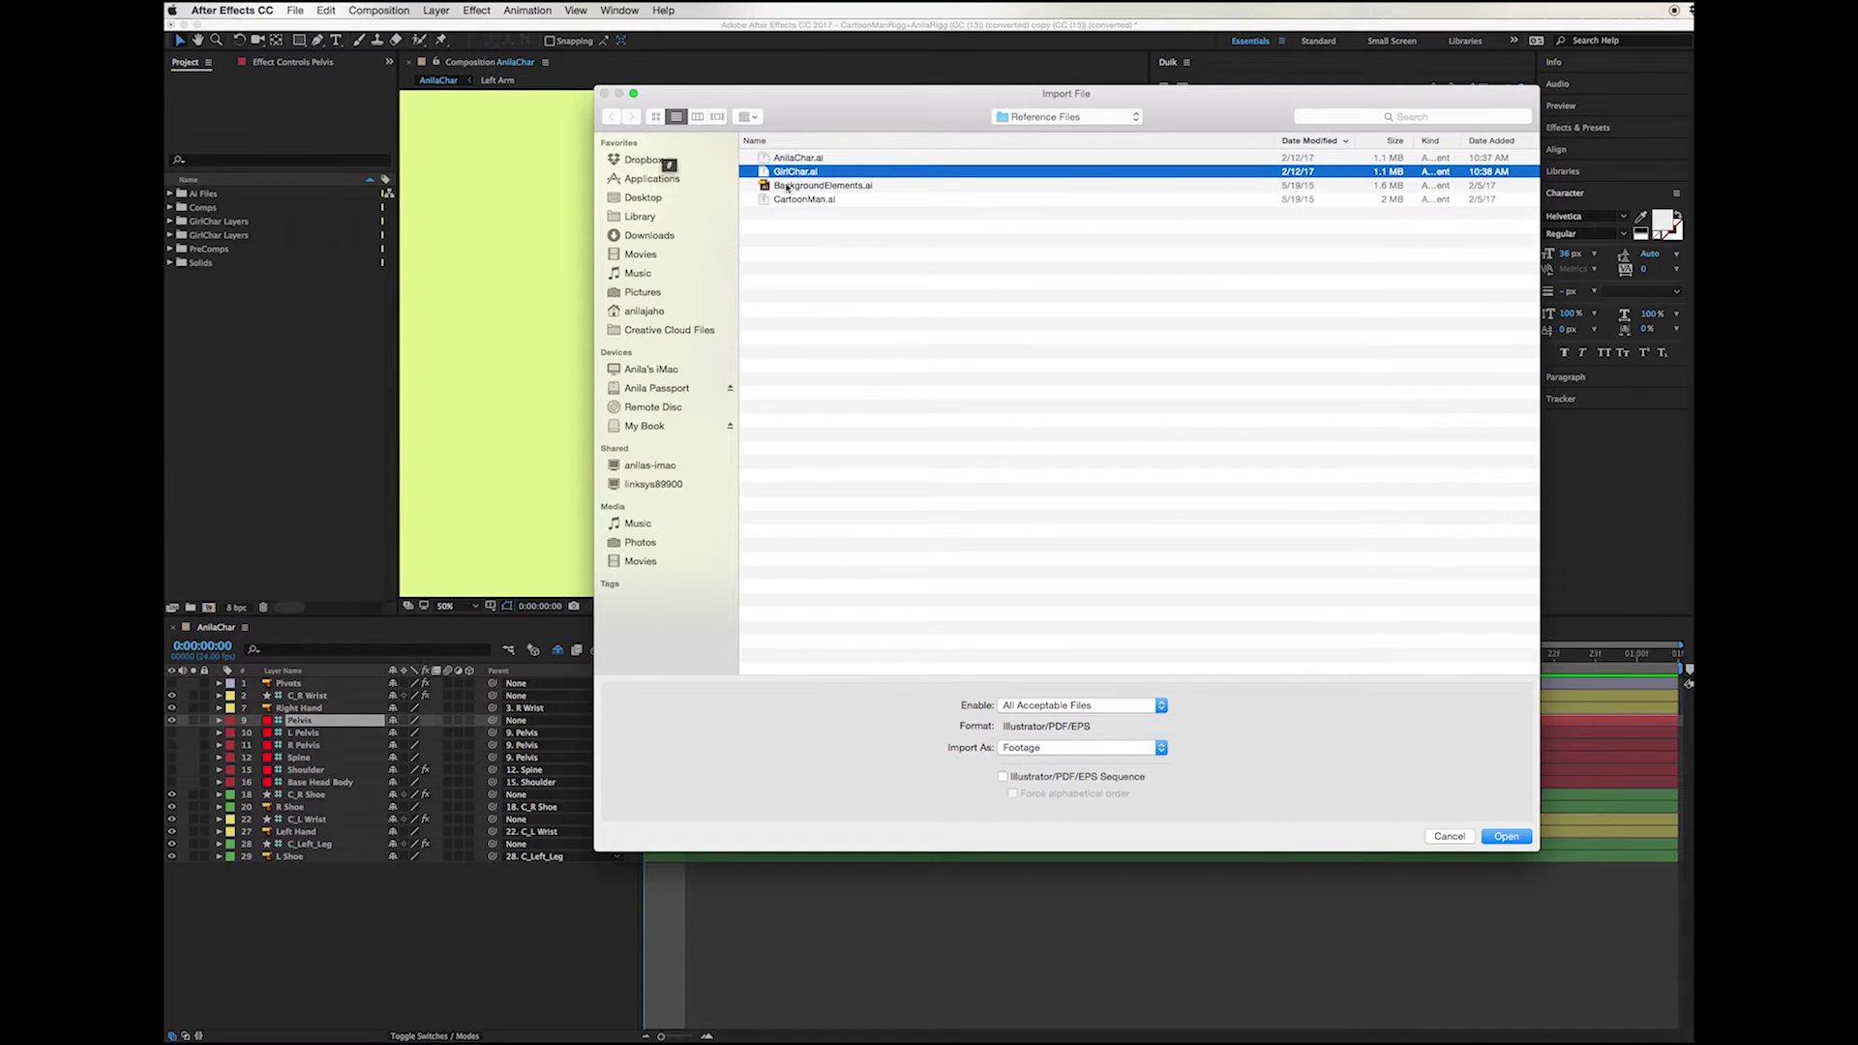
{"action": "left_click", "coordinate": [1065, 747]}
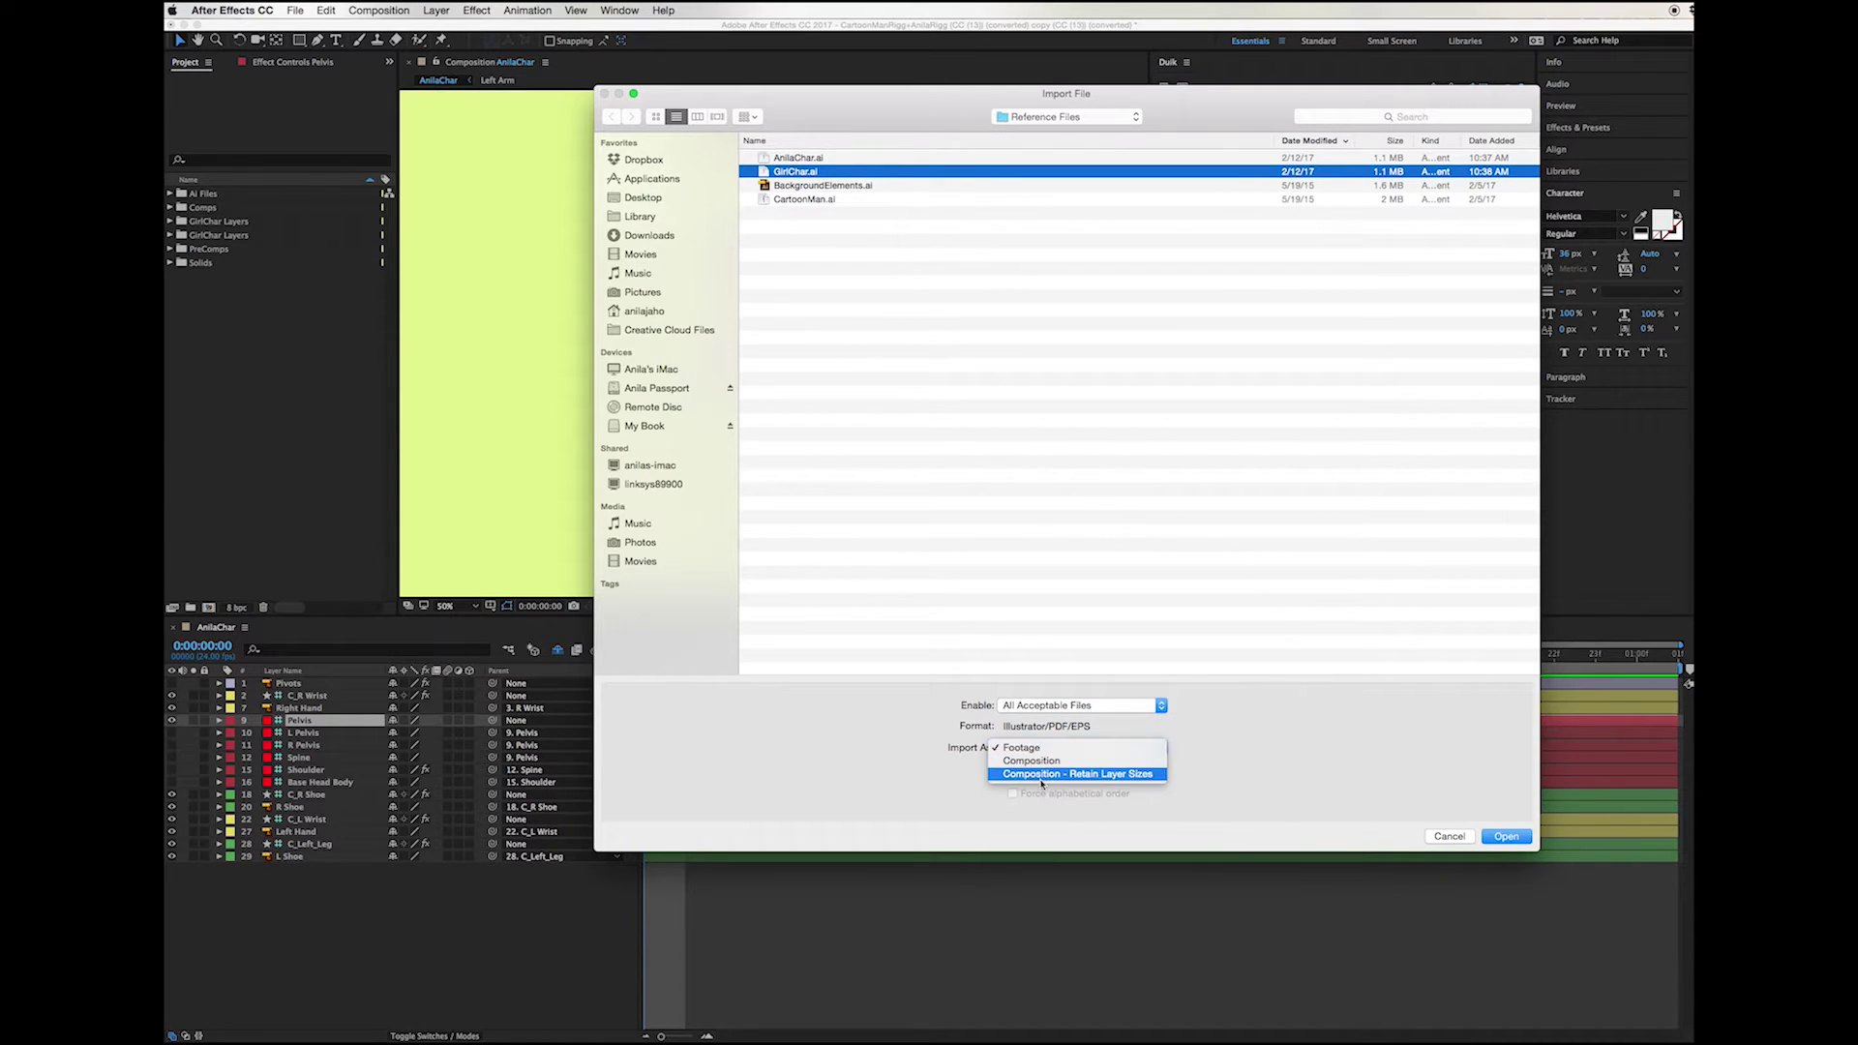
{"action": "left_click", "coordinate": [1113, 774]}
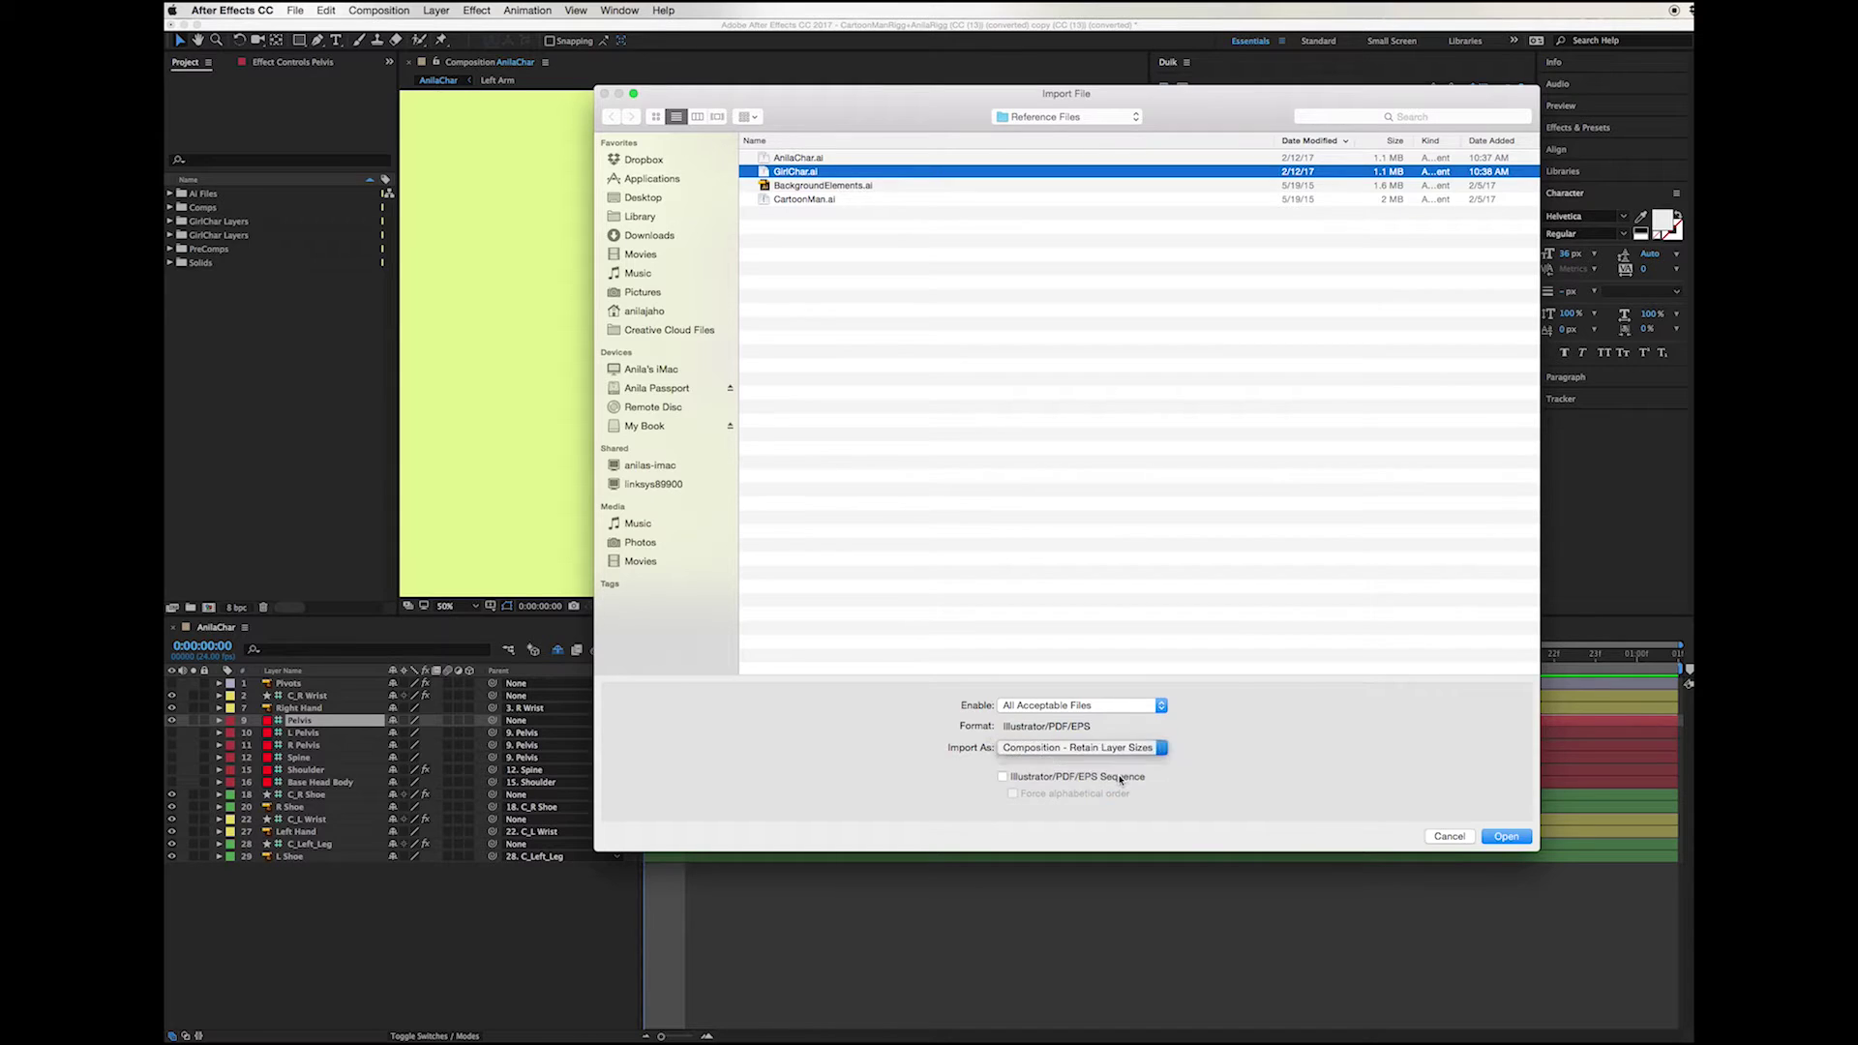
{"action": "left_click", "coordinate": [1507, 837]}
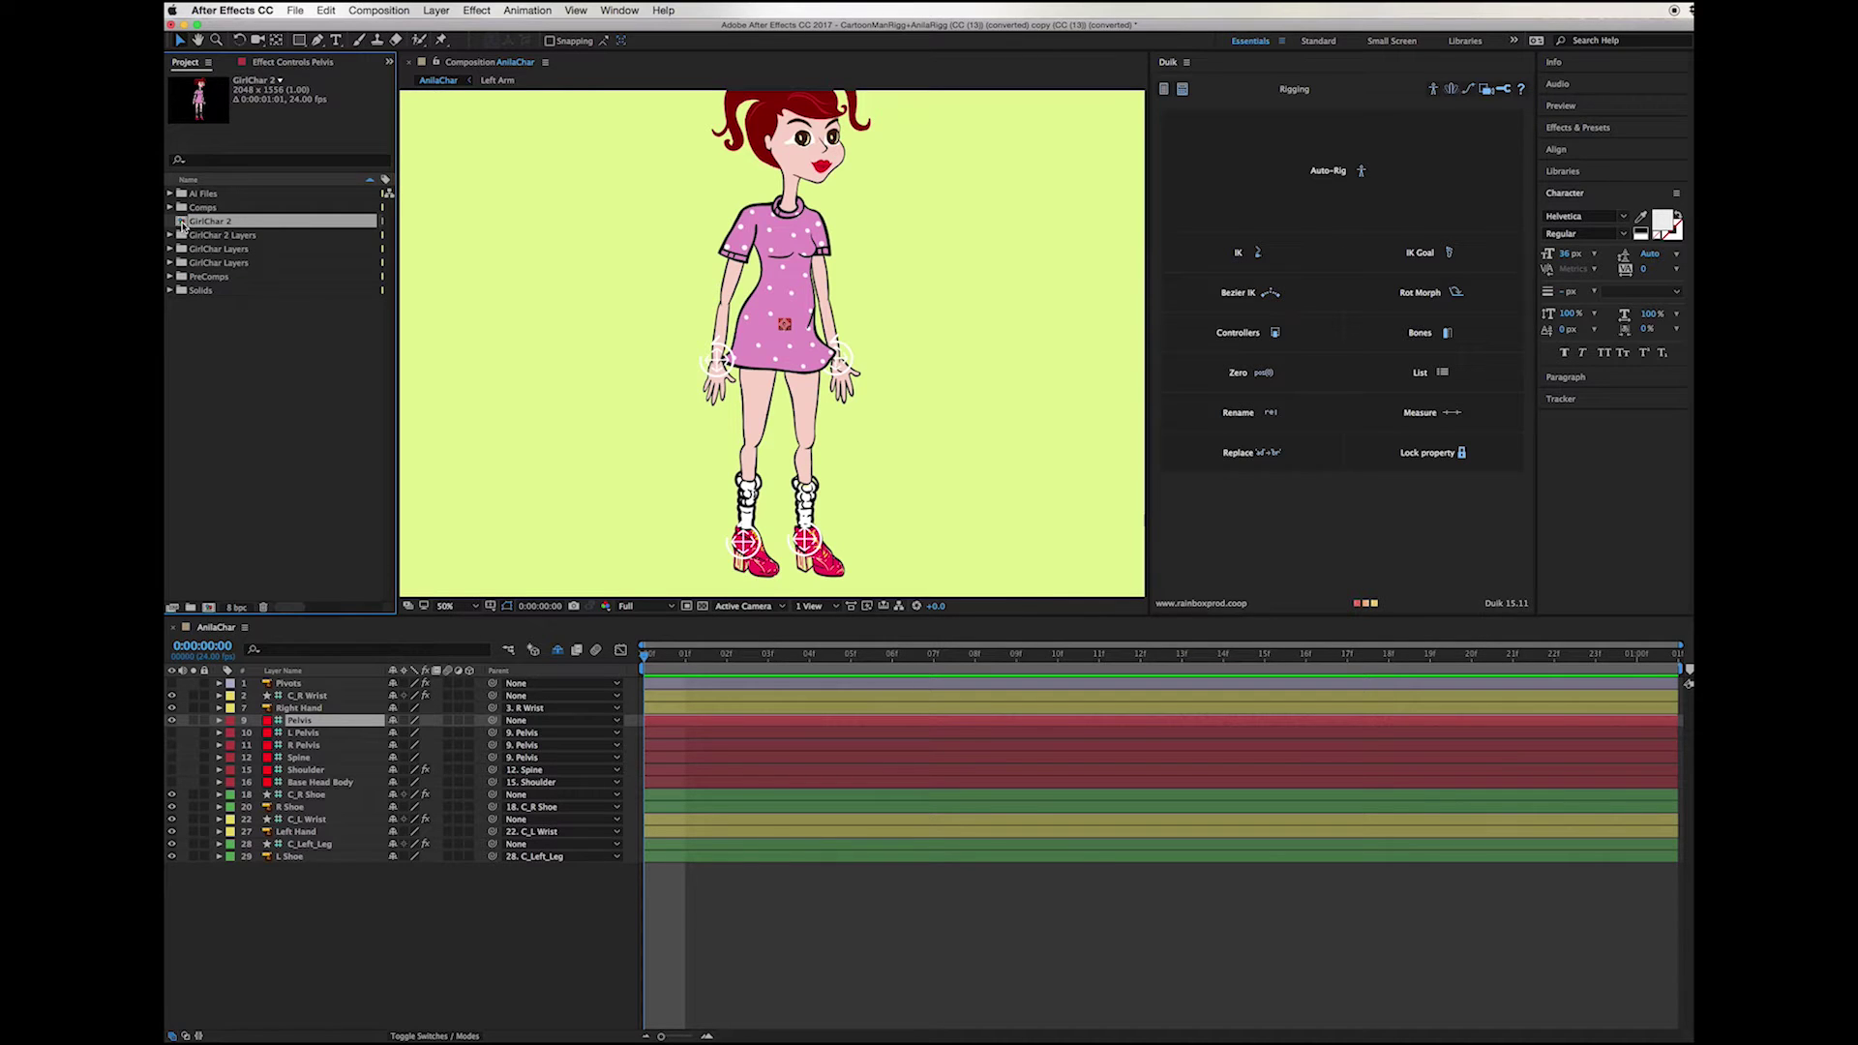
Step: Open the GirlChar 2 composition and examine the files inside the GirlChar 2 Layers folder
{"action": "double_click", "coordinate": [182, 225]}
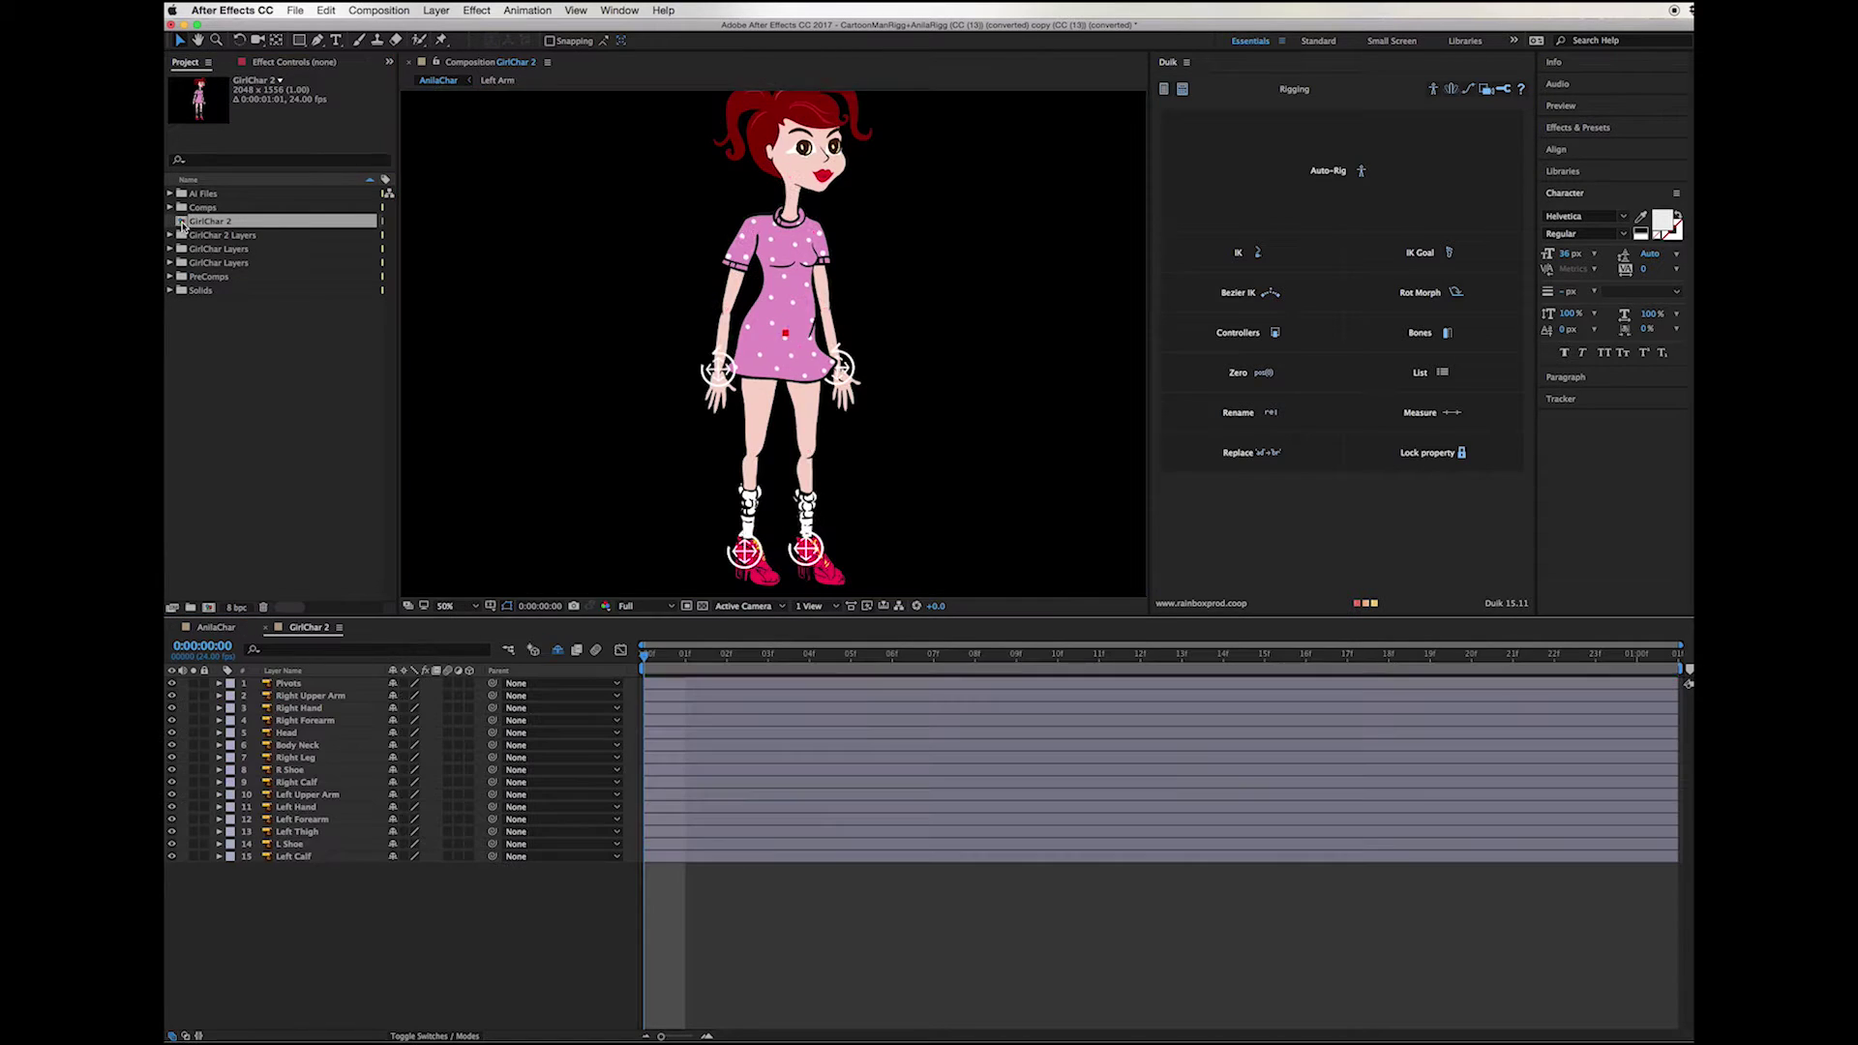
{"action": "left_click", "coordinate": [179, 235]}
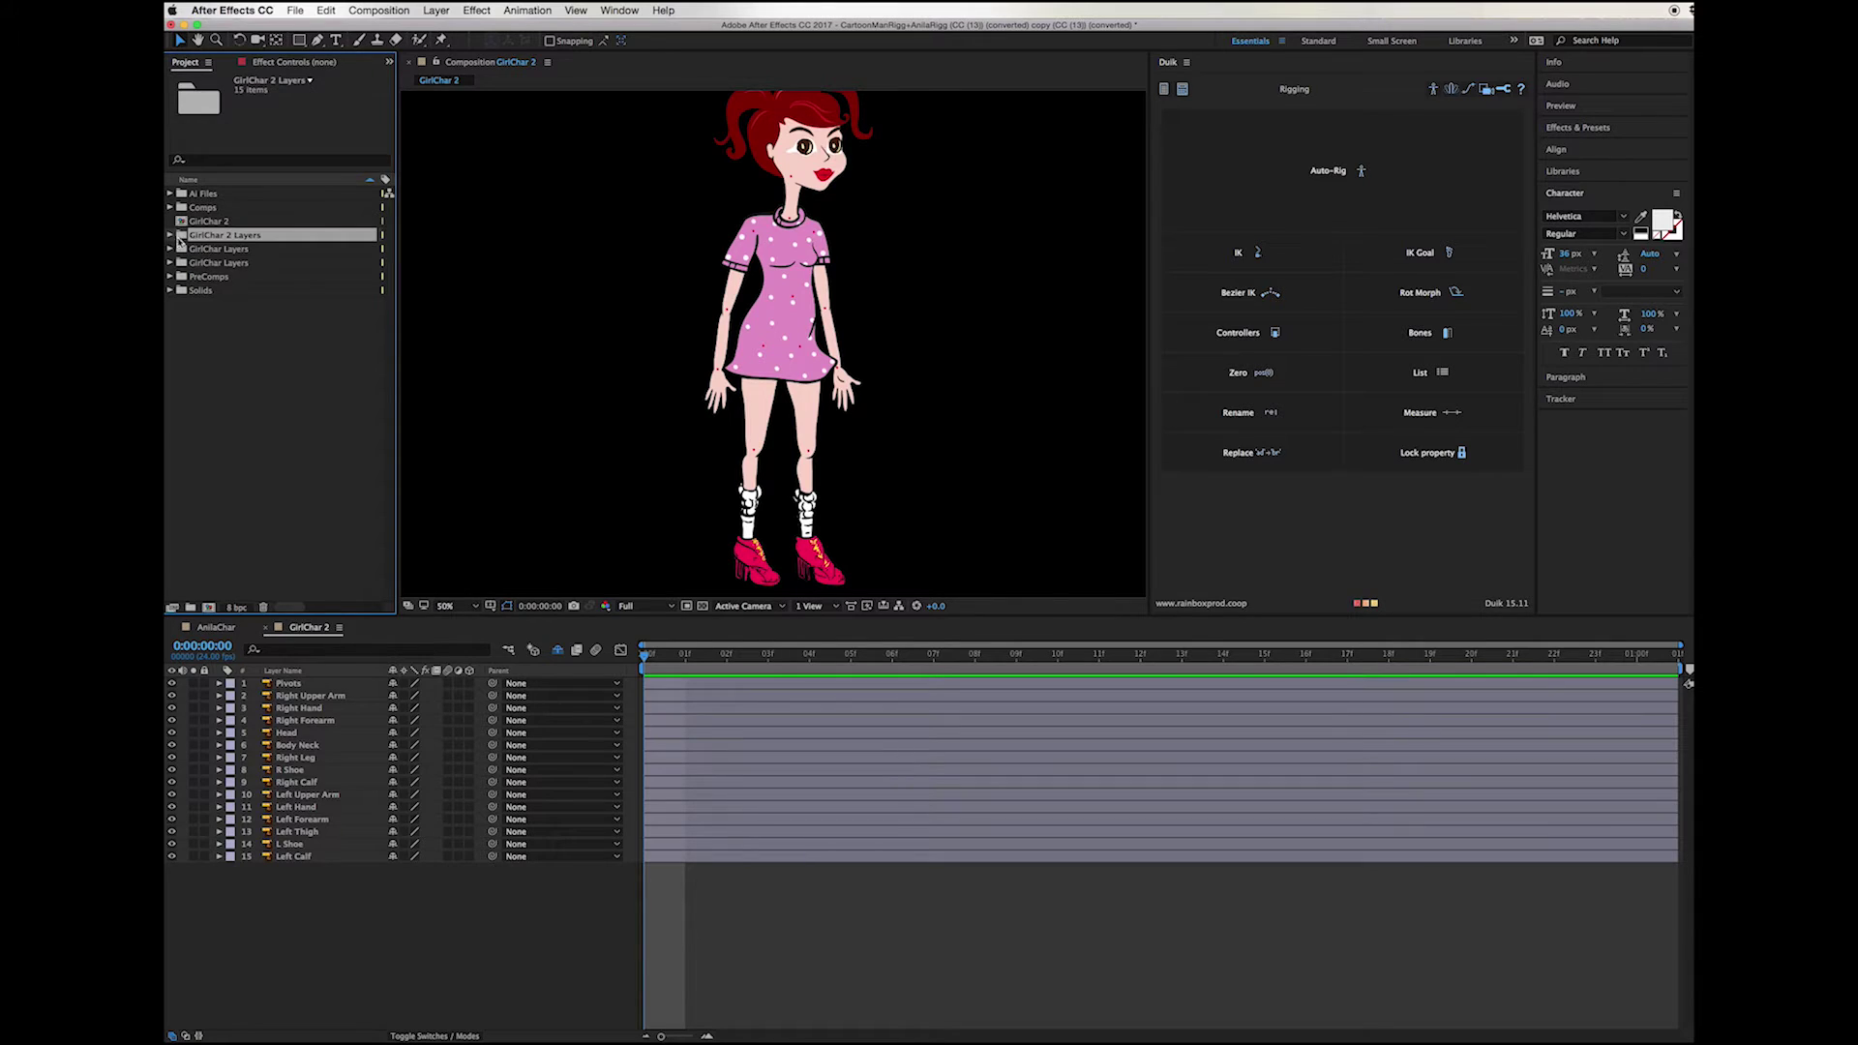
{"action": "left_click", "coordinate": [172, 235]}
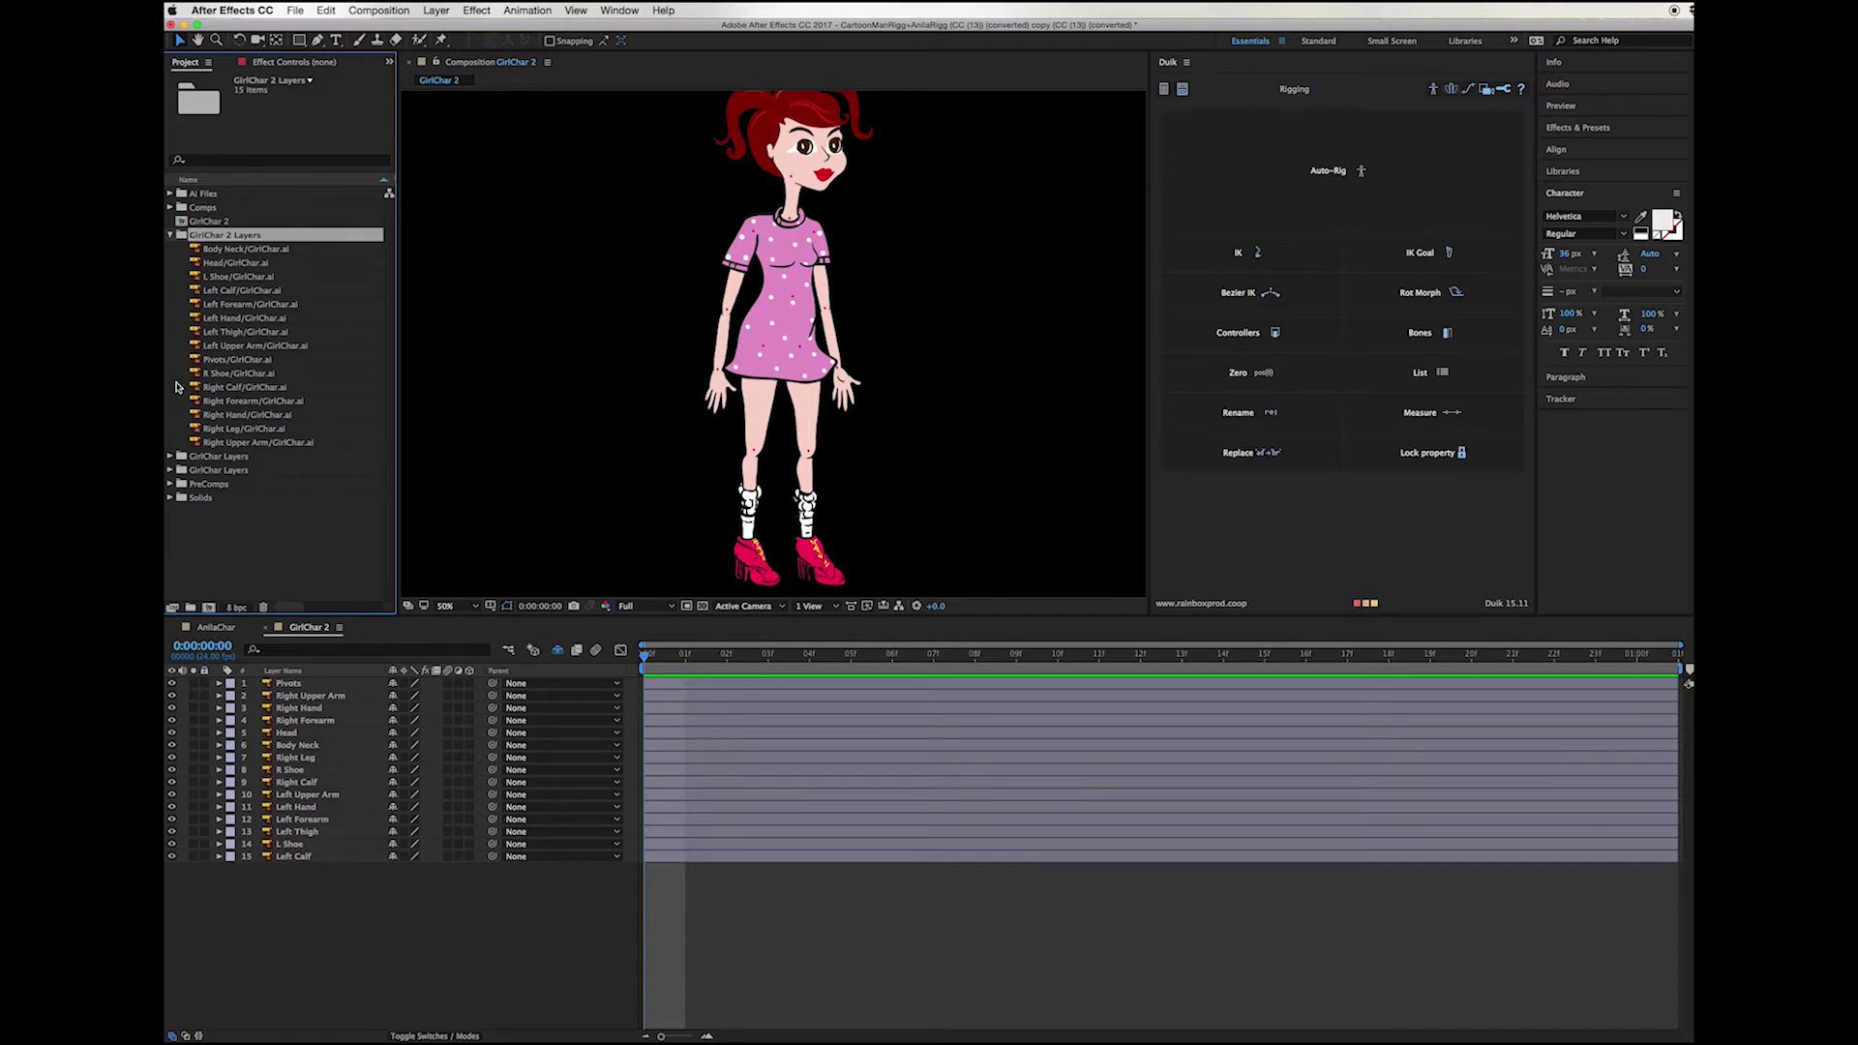
{"action": "left_click", "coordinate": [171, 236]}
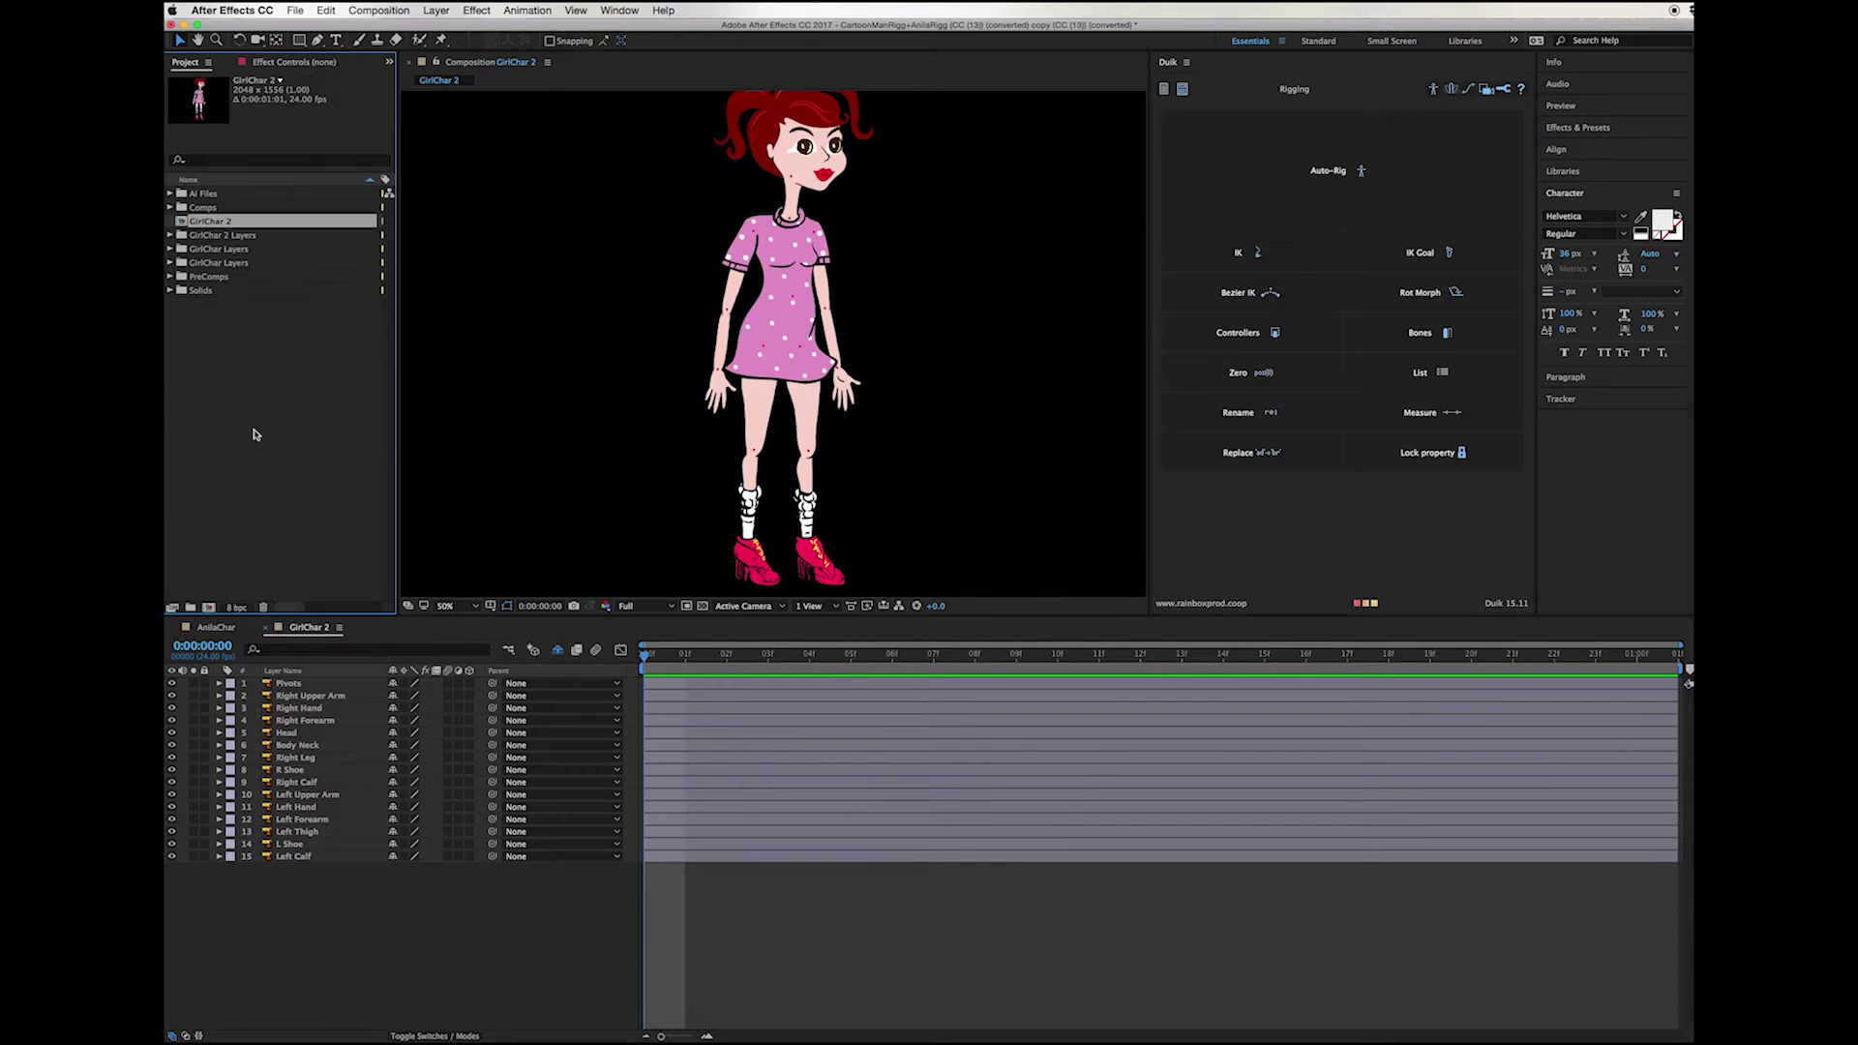
Step: Set the GirlChar 2 composition's background color to light yellow F4DC94
{"action": "left_click", "coordinate": [288, 695]}
{"action": "left_click", "coordinate": [289, 771]}
{"action": "left_click", "coordinate": [635, 524]}
{"action": "left_click", "coordinate": [399, 13]}
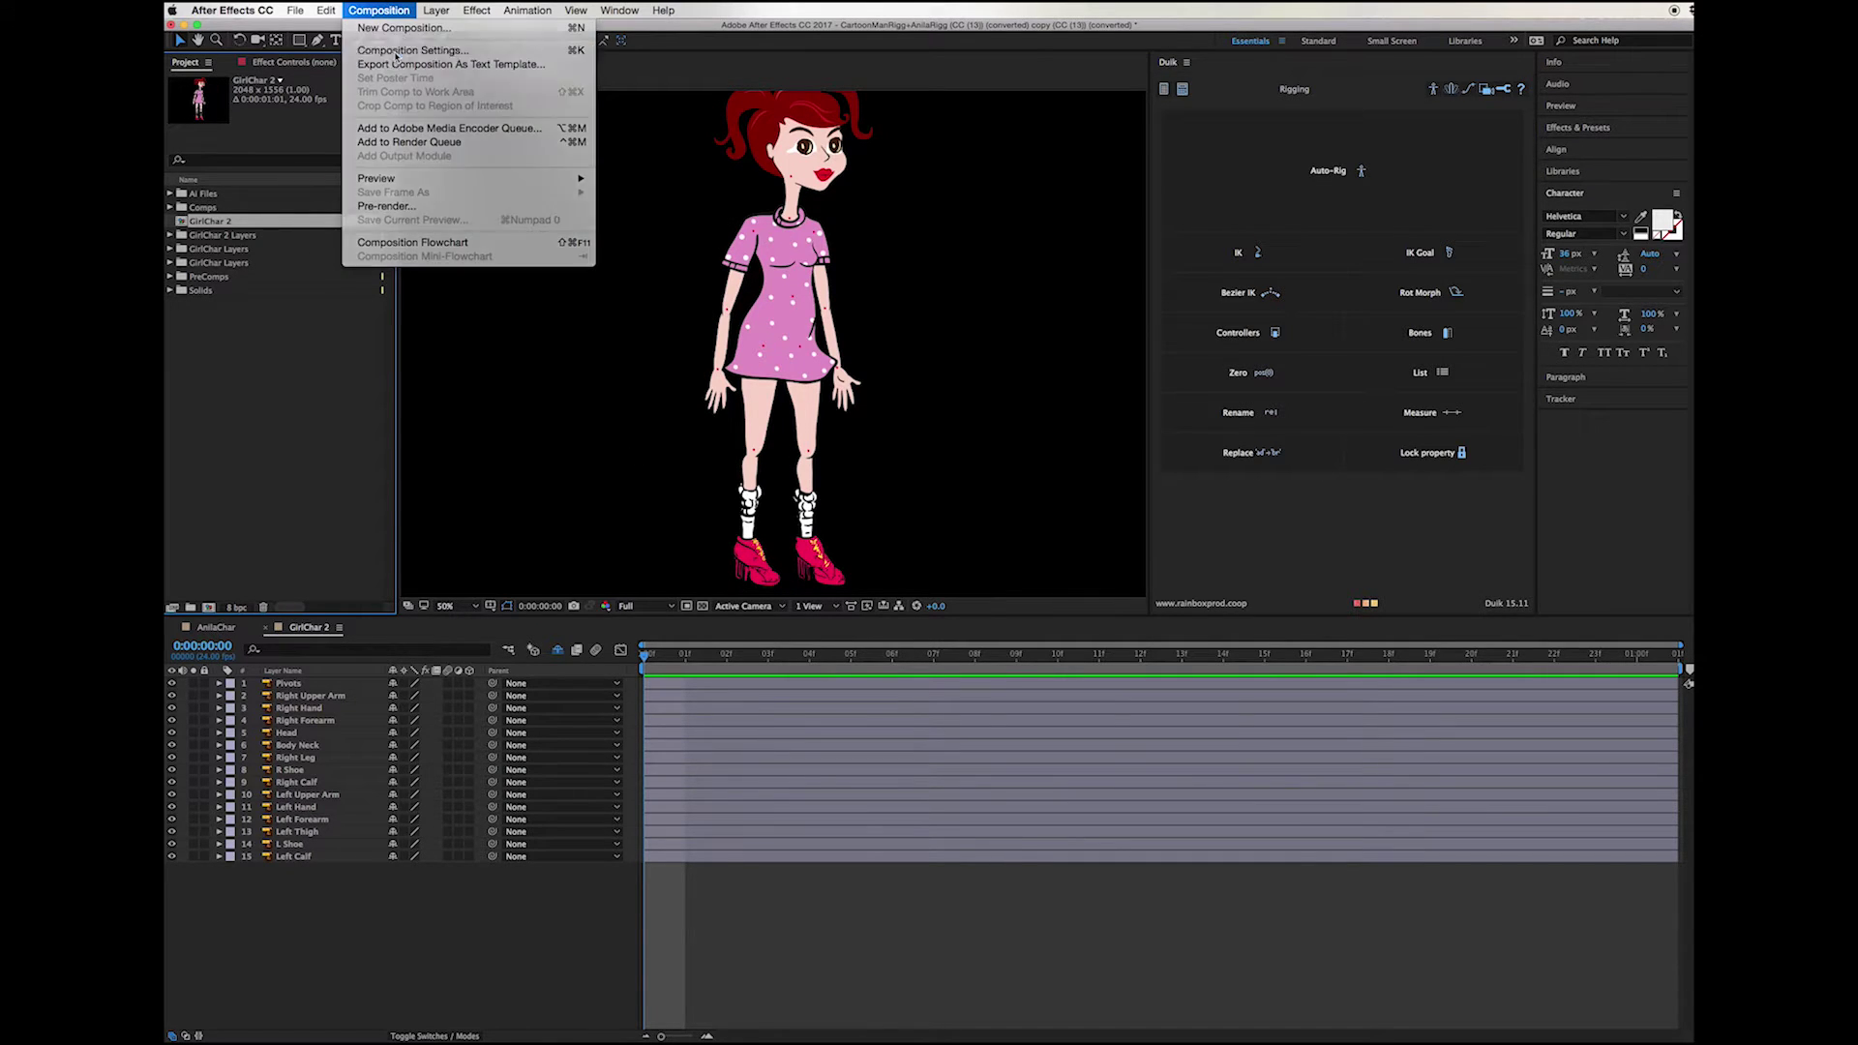
{"action": "left_click", "coordinate": [397, 54]}
{"action": "left_click", "coordinate": [585, 629]}
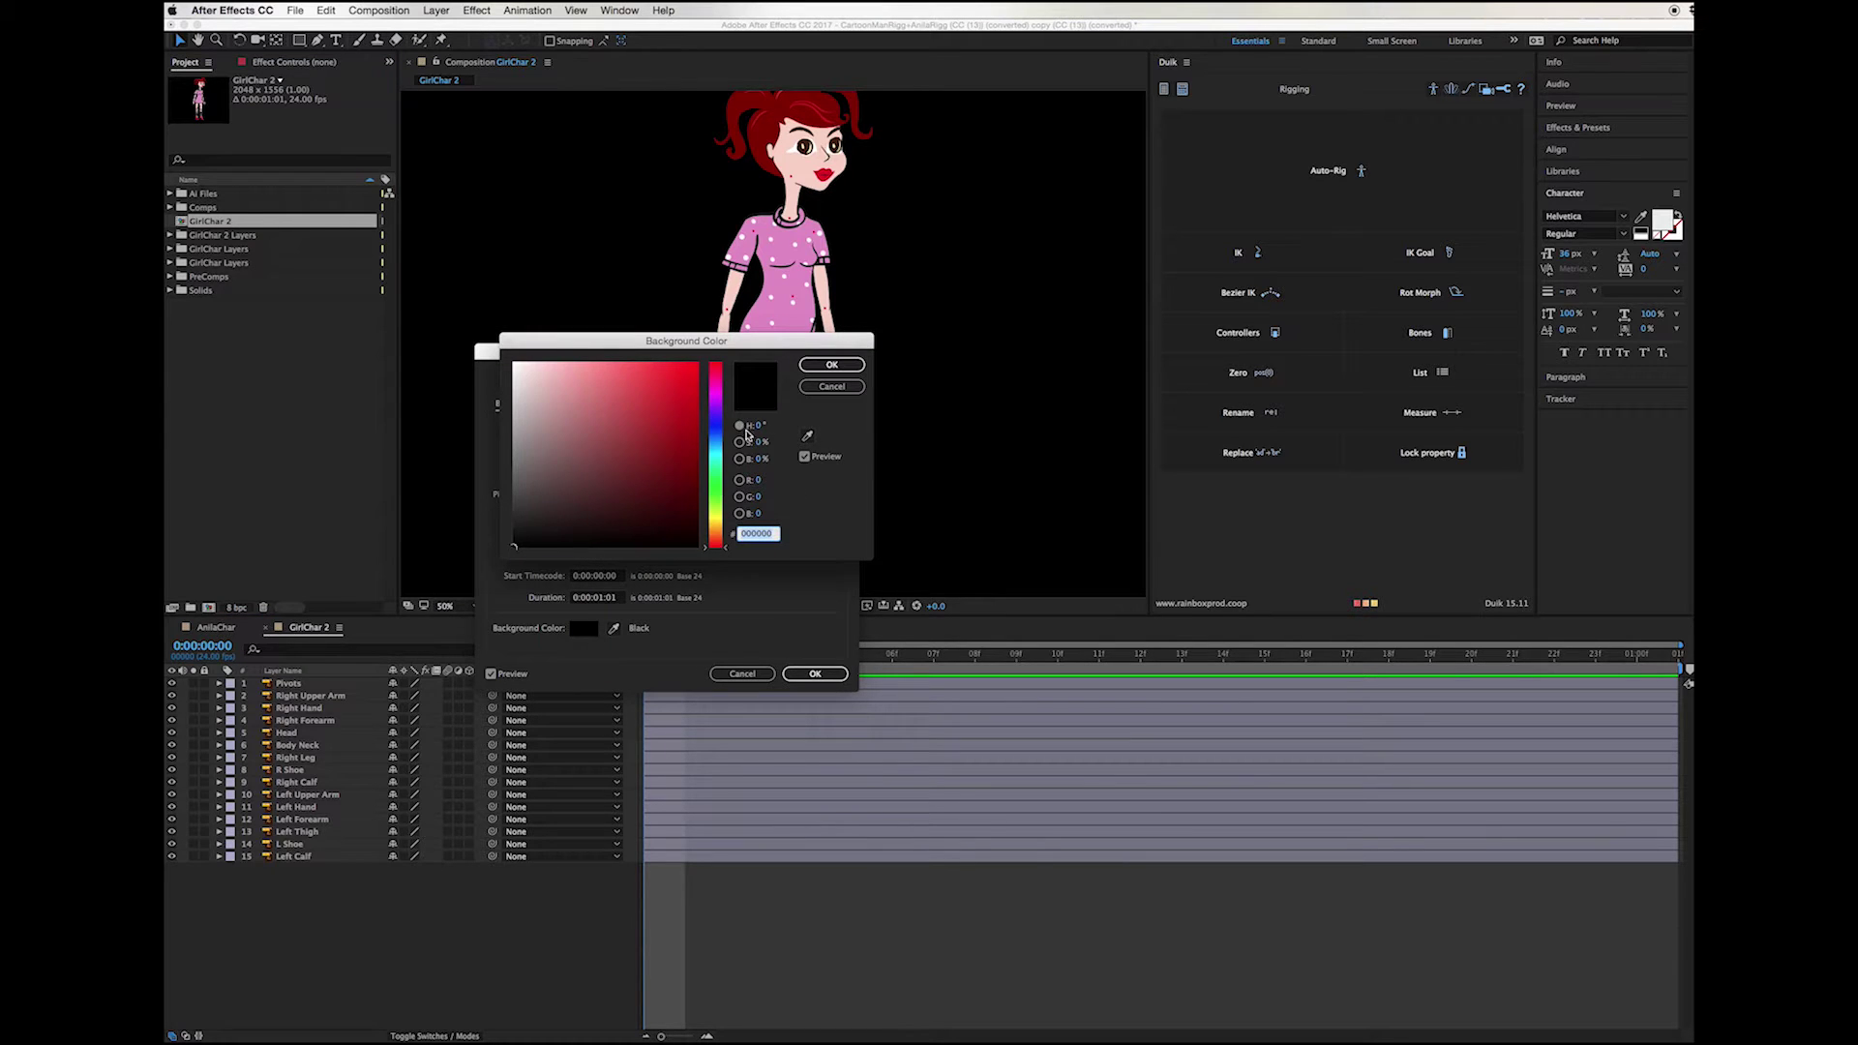
{"action": "left_click", "coordinate": [721, 526]}
{"action": "left_click", "coordinate": [622, 386]}
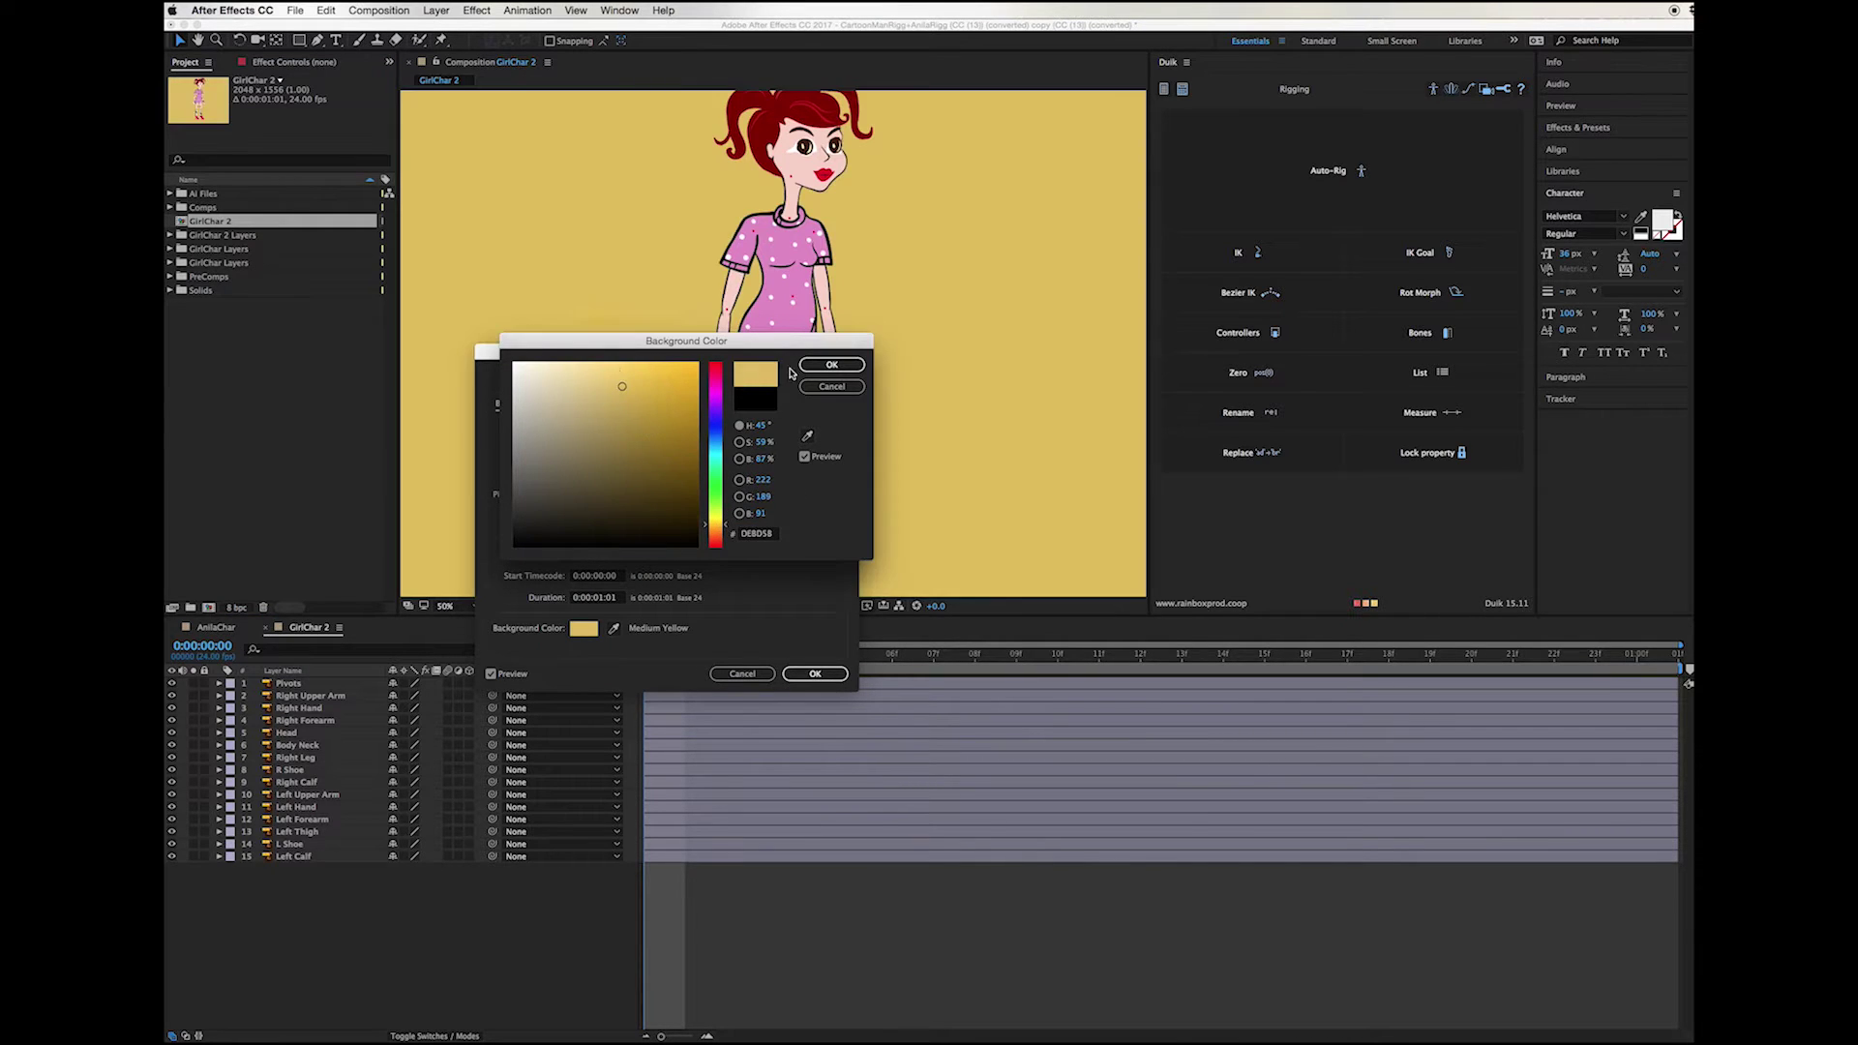
{"action": "left_click", "coordinate": [586, 370]}
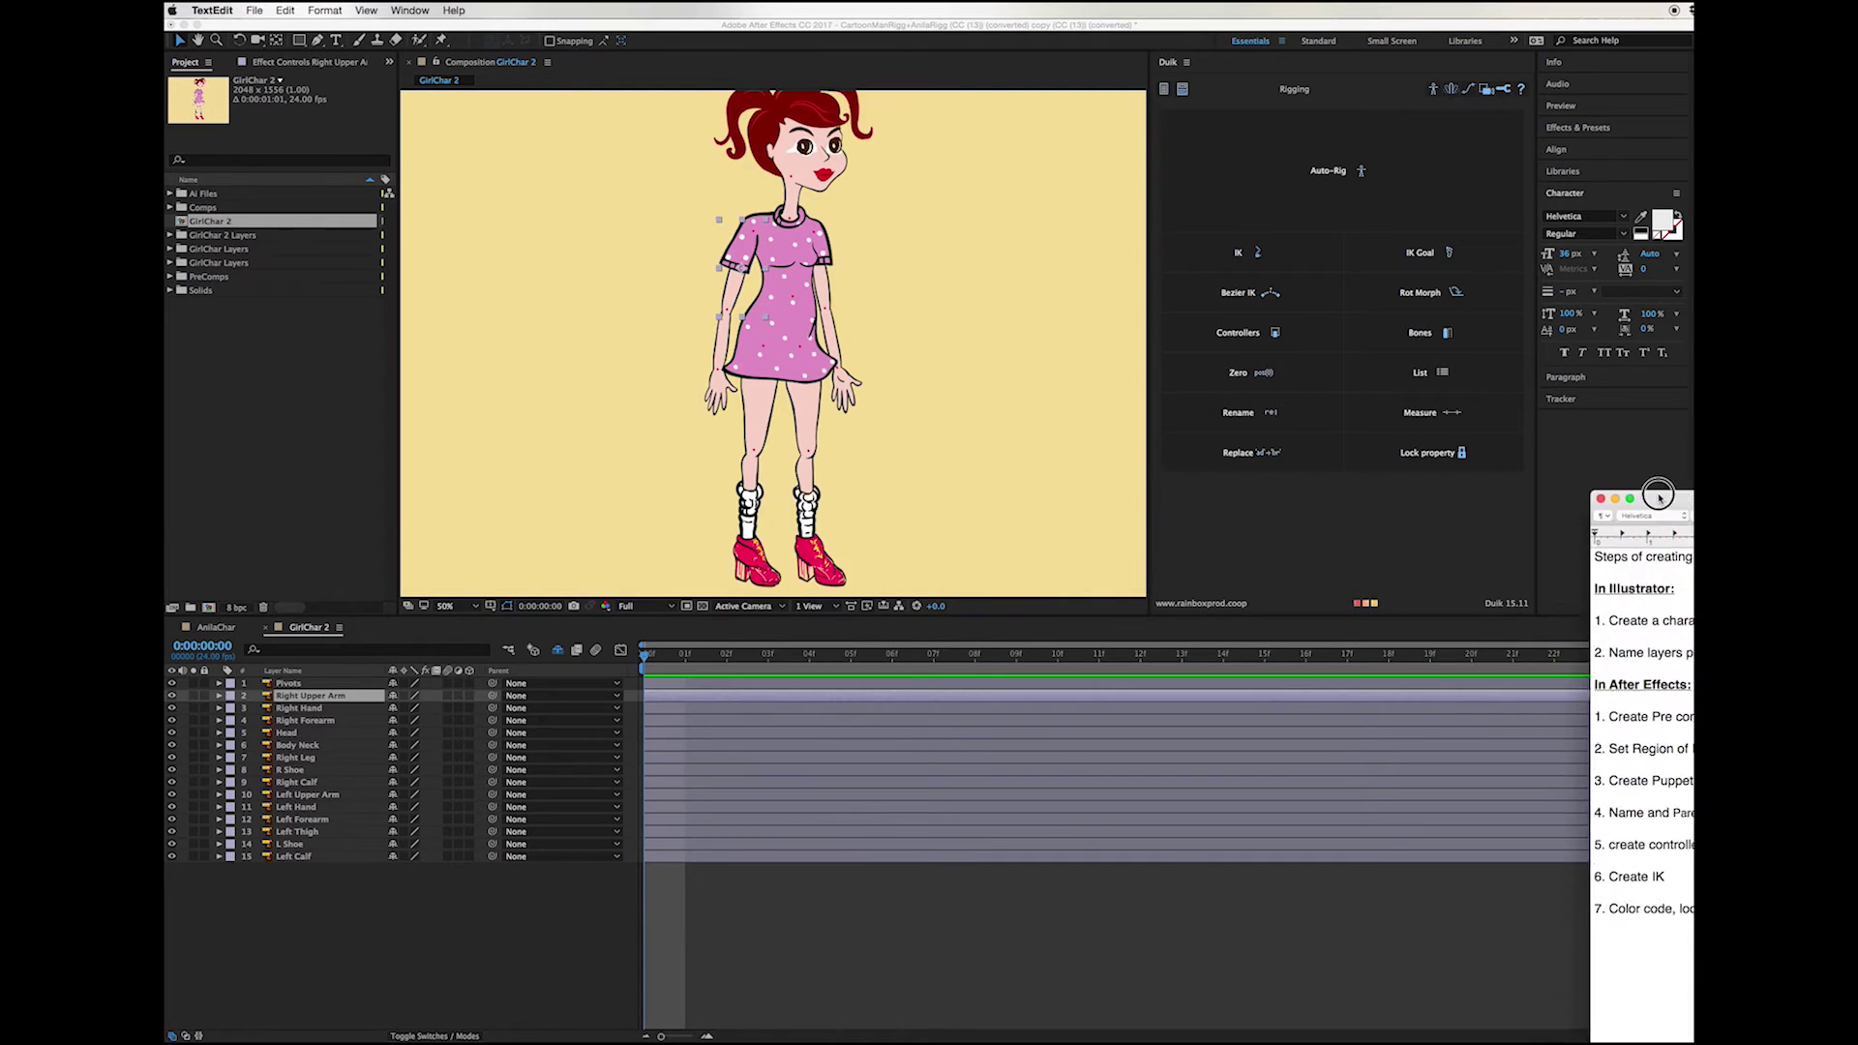
Step: Switch to the TextEdit notes and review the Illustrator and After Effects steps for creating a stretchy rig
{"action": "left_click_drag", "start_coordinate": [1657, 497], "coordinate": [1037, 164]}
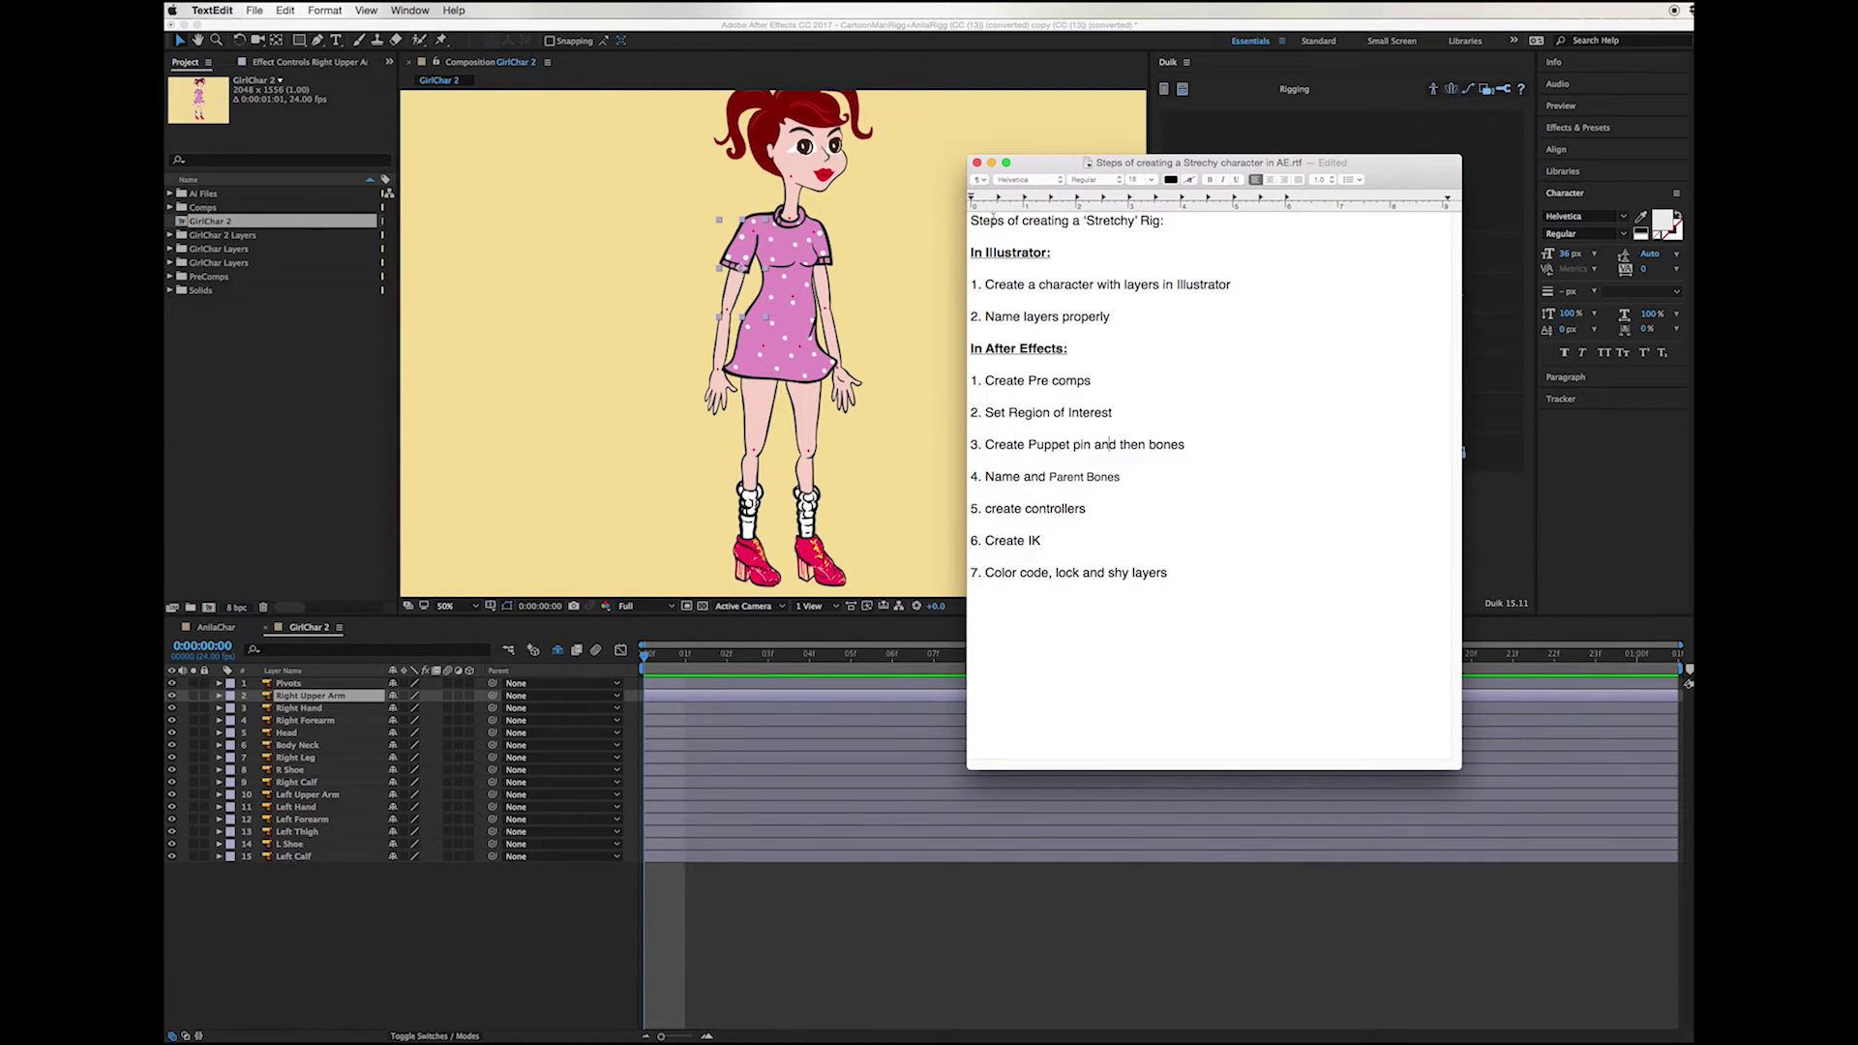
{"action": "left_click_drag", "start_coordinate": [993, 220], "coordinate": [1131, 225]}
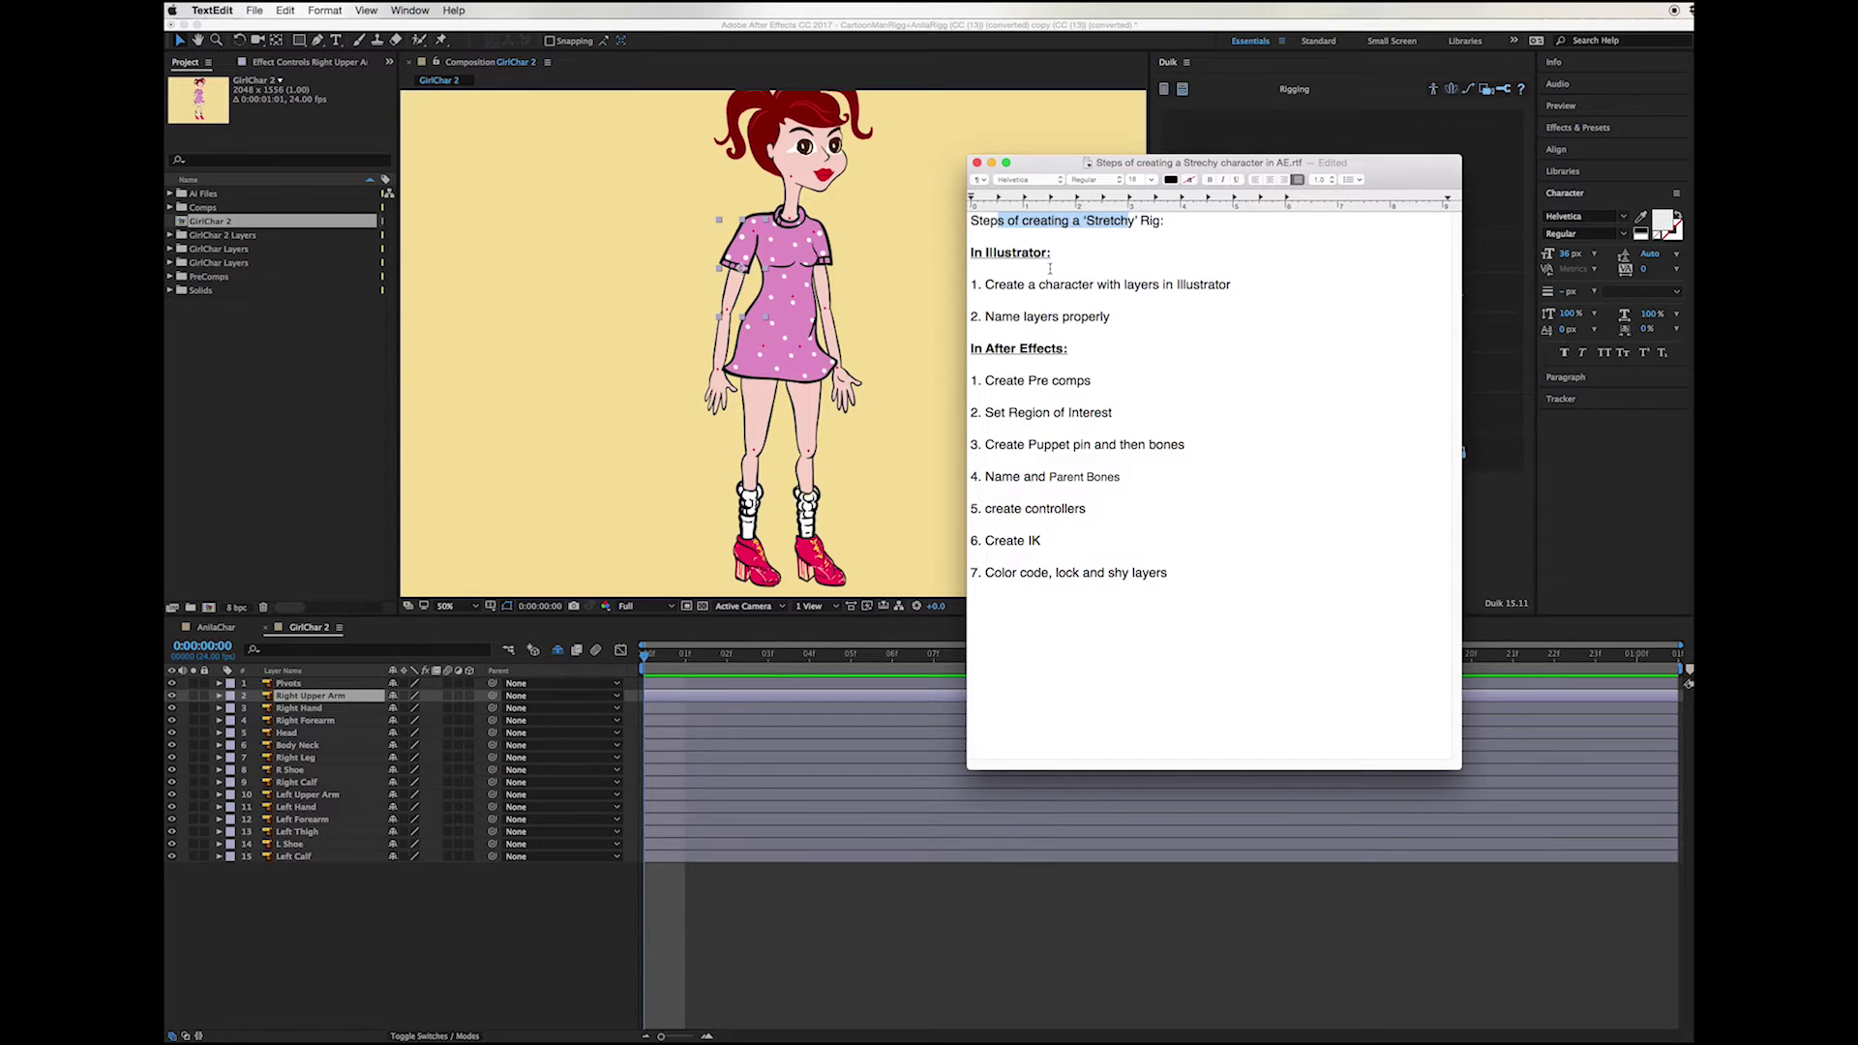
{"action": "left_click_drag", "start_coordinate": [993, 284], "coordinate": [1203, 284]}
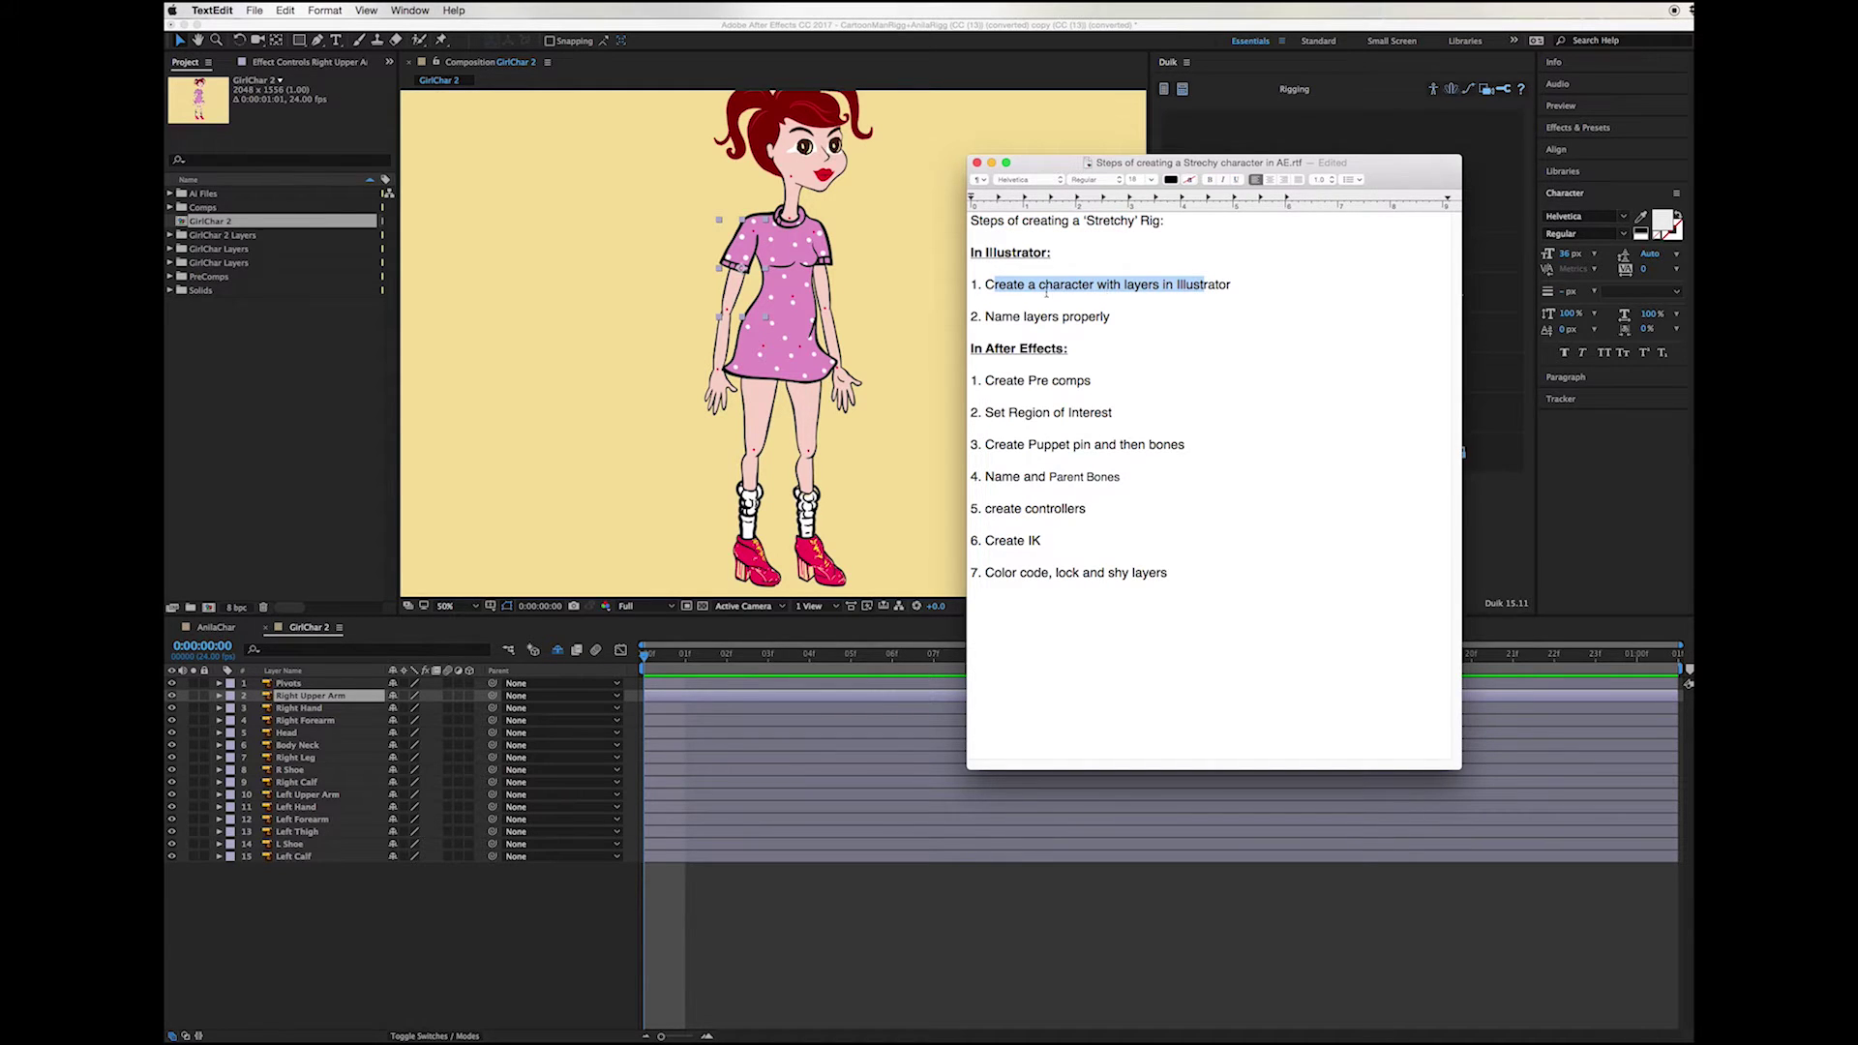
{"action": "left_click_drag", "start_coordinate": [997, 316], "coordinate": [1104, 317]}
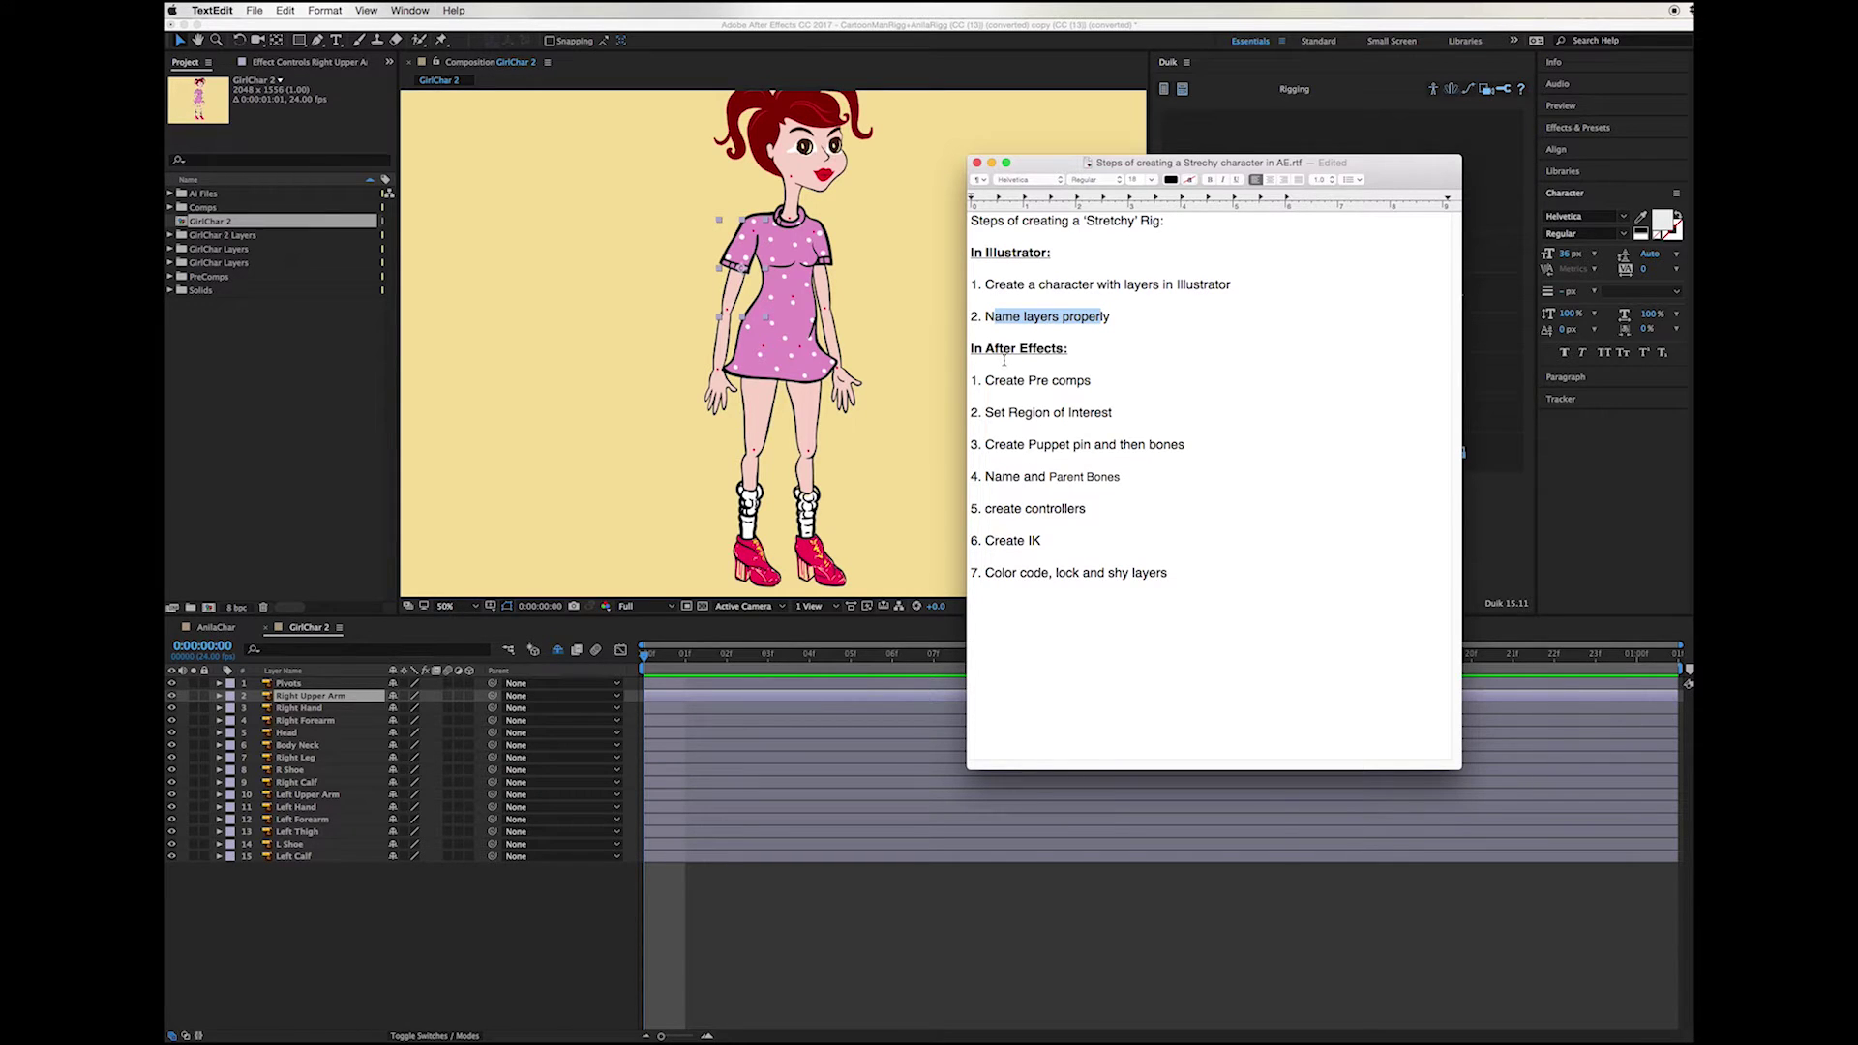
{"action": "left_click_drag", "start_coordinate": [997, 350], "coordinate": [1082, 573]}
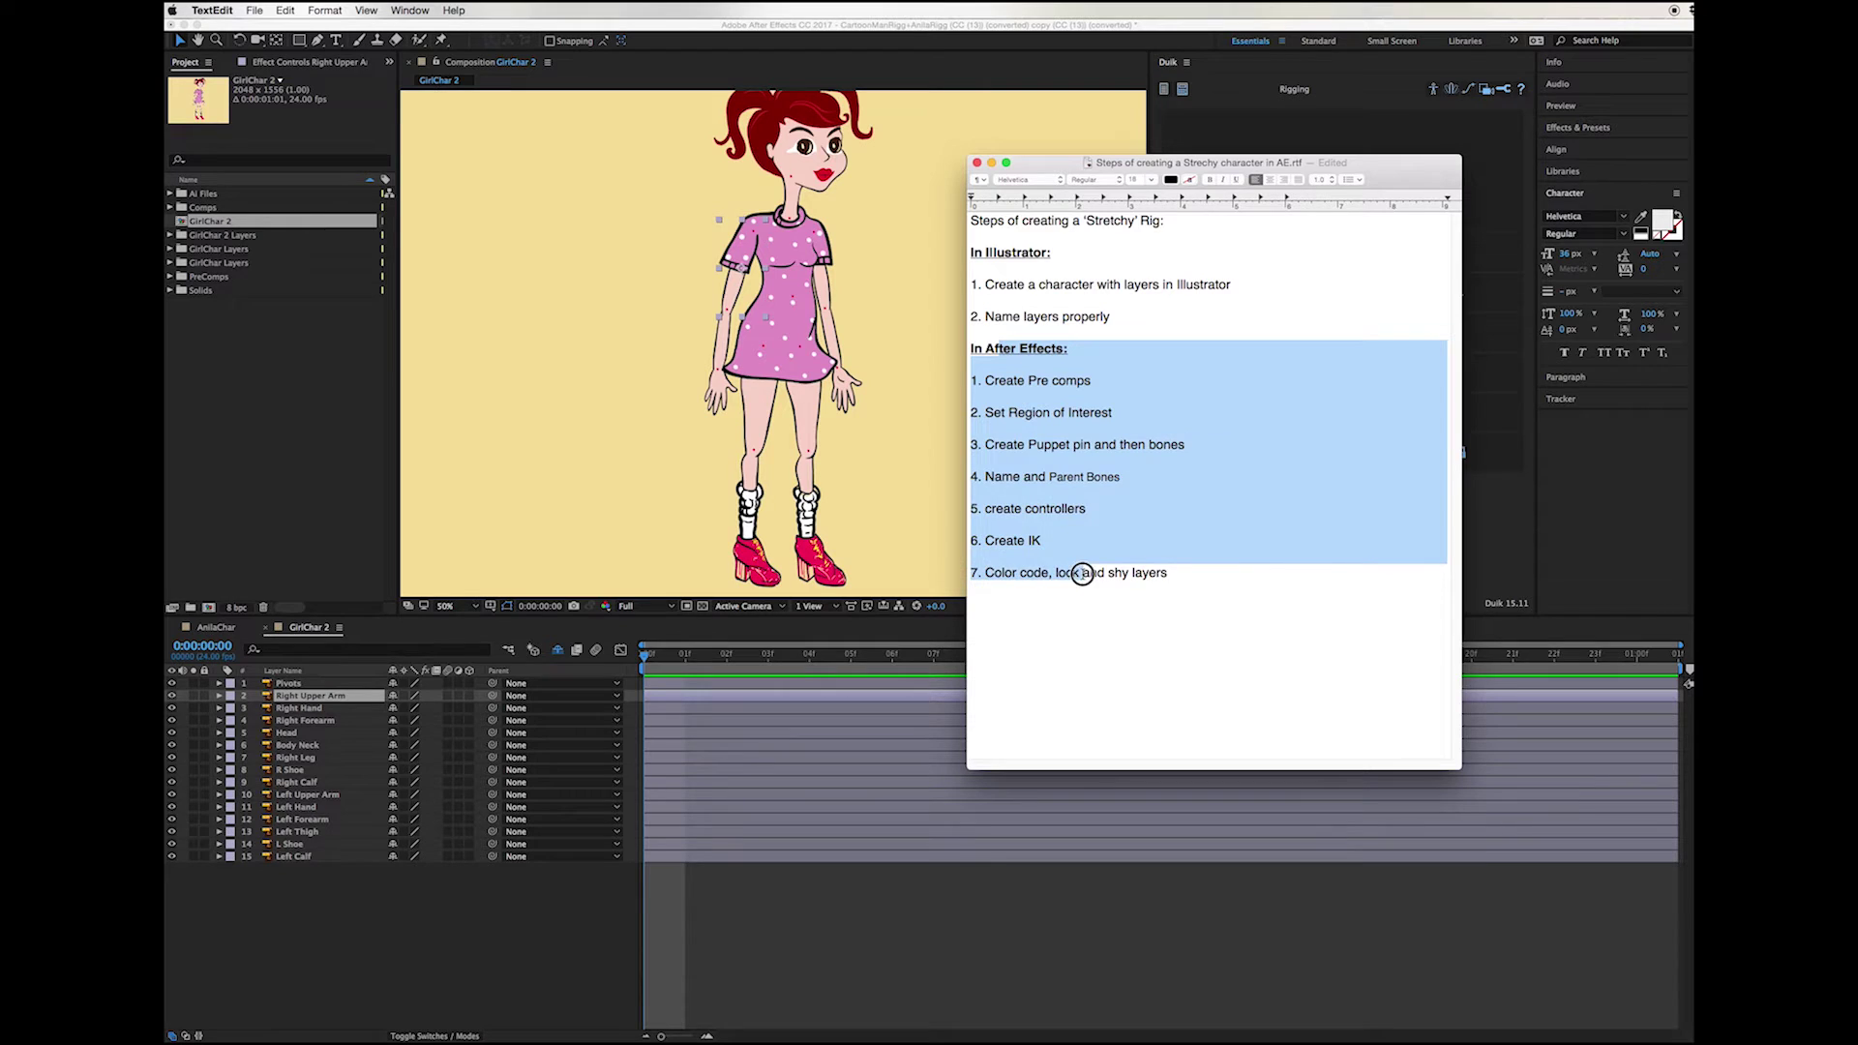
{"action": "left_click", "coordinate": [1006, 350]}
{"action": "left_click_drag", "start_coordinate": [987, 348], "coordinate": [1062, 380]}
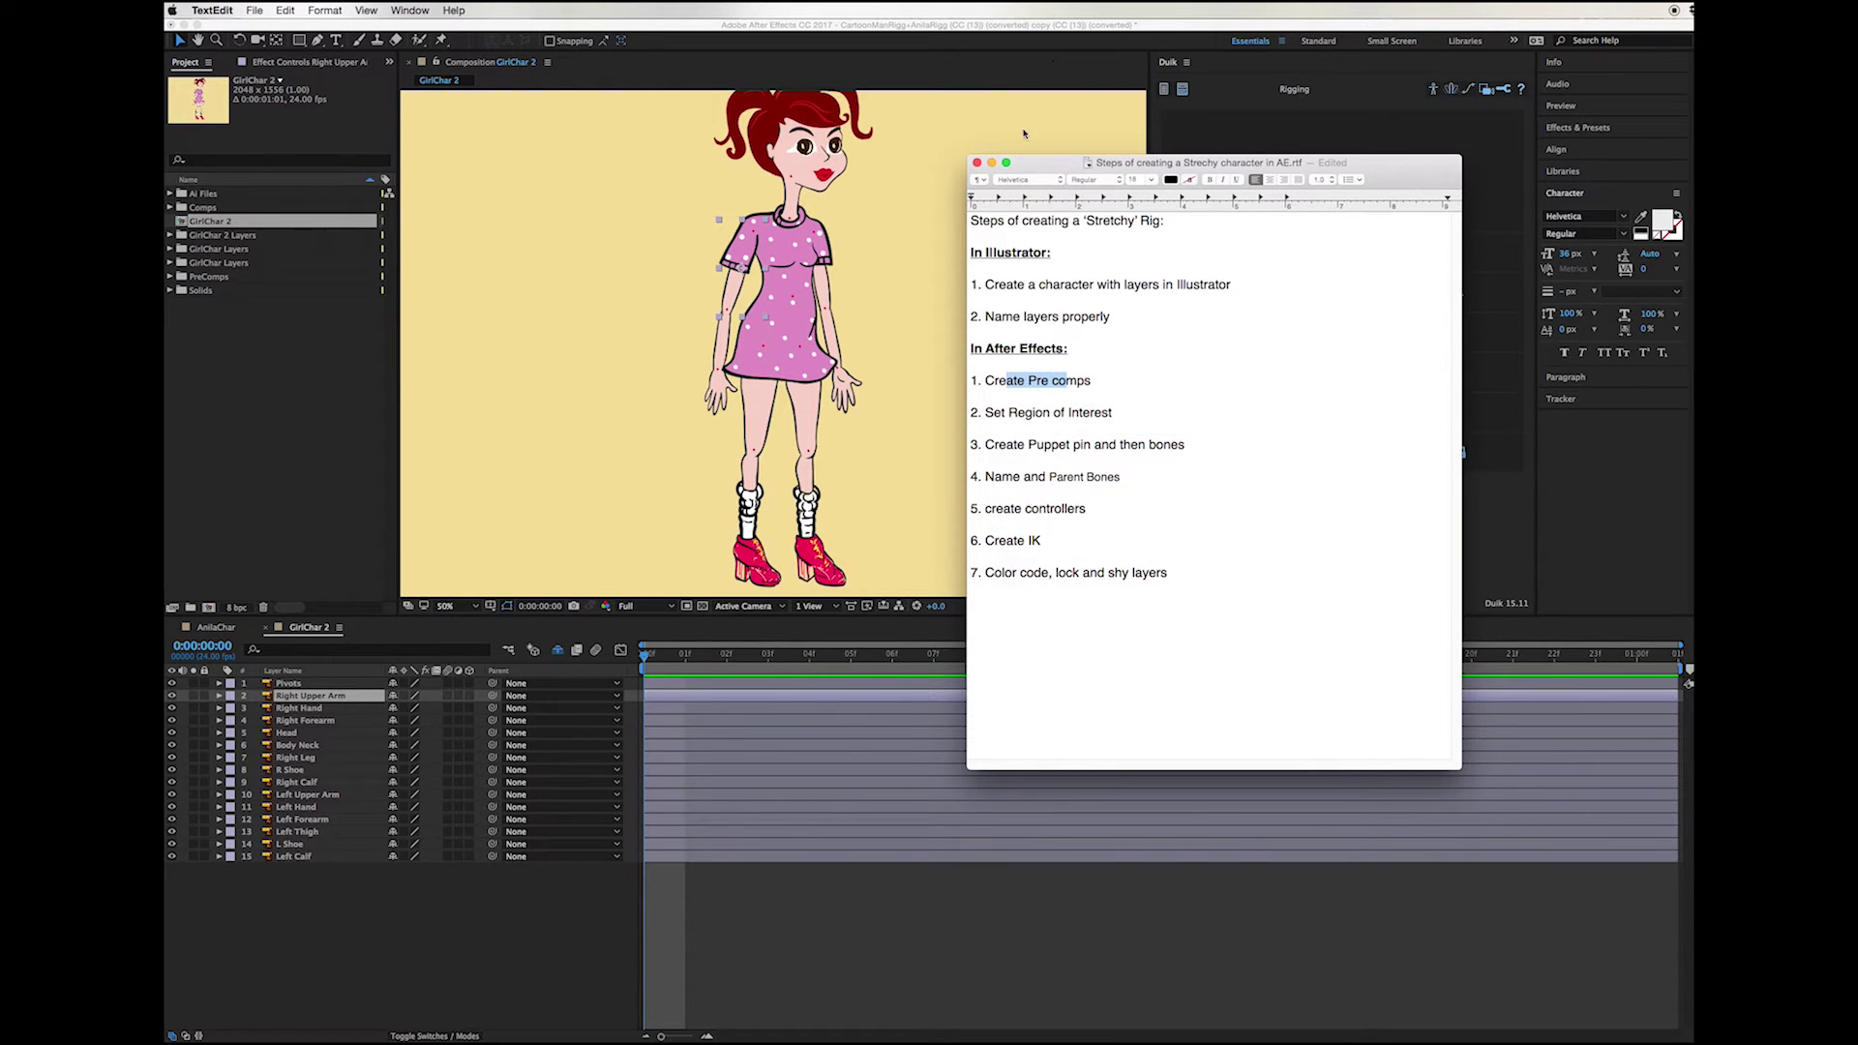
{"action": "double_click", "coordinate": [1025, 165]}
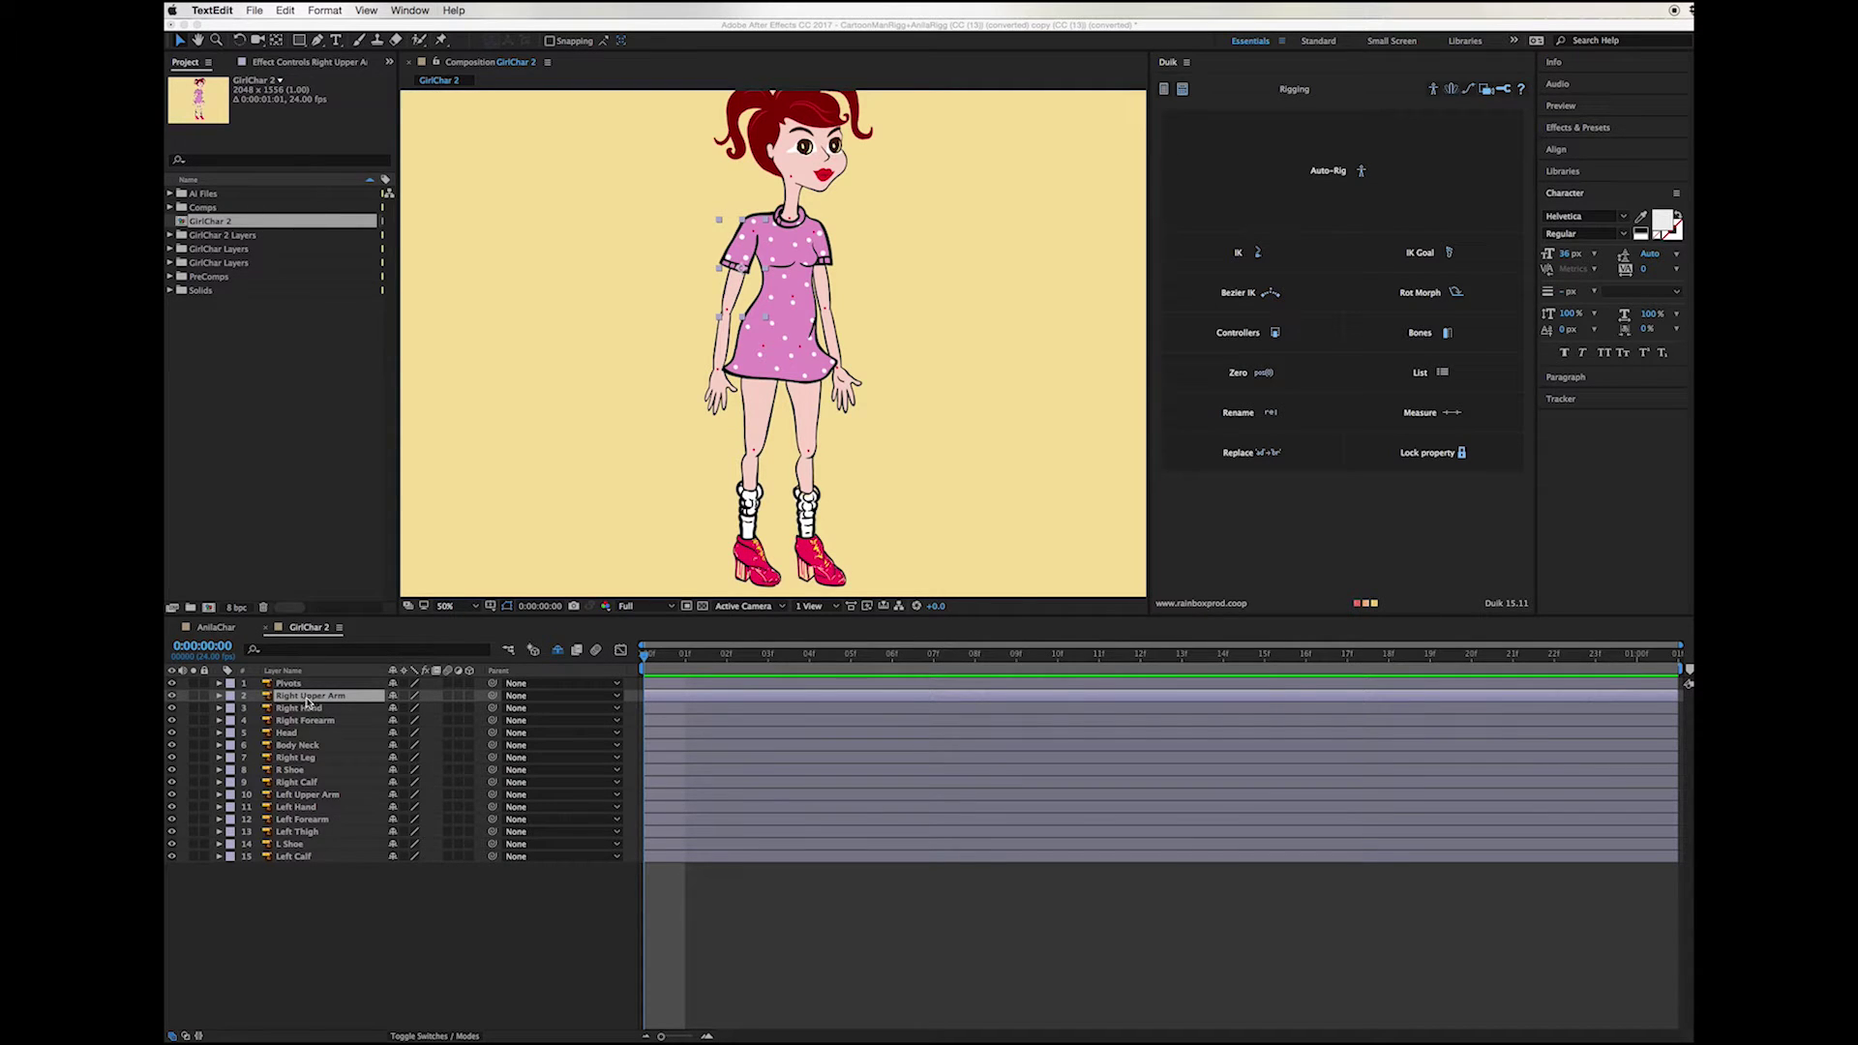
Step: Solo the Right Upper Arm and Right Forearm layers in the GirlChar 2 composition
{"action": "left_click", "coordinate": [194, 697]}
{"action": "left_click", "coordinate": [194, 696]}
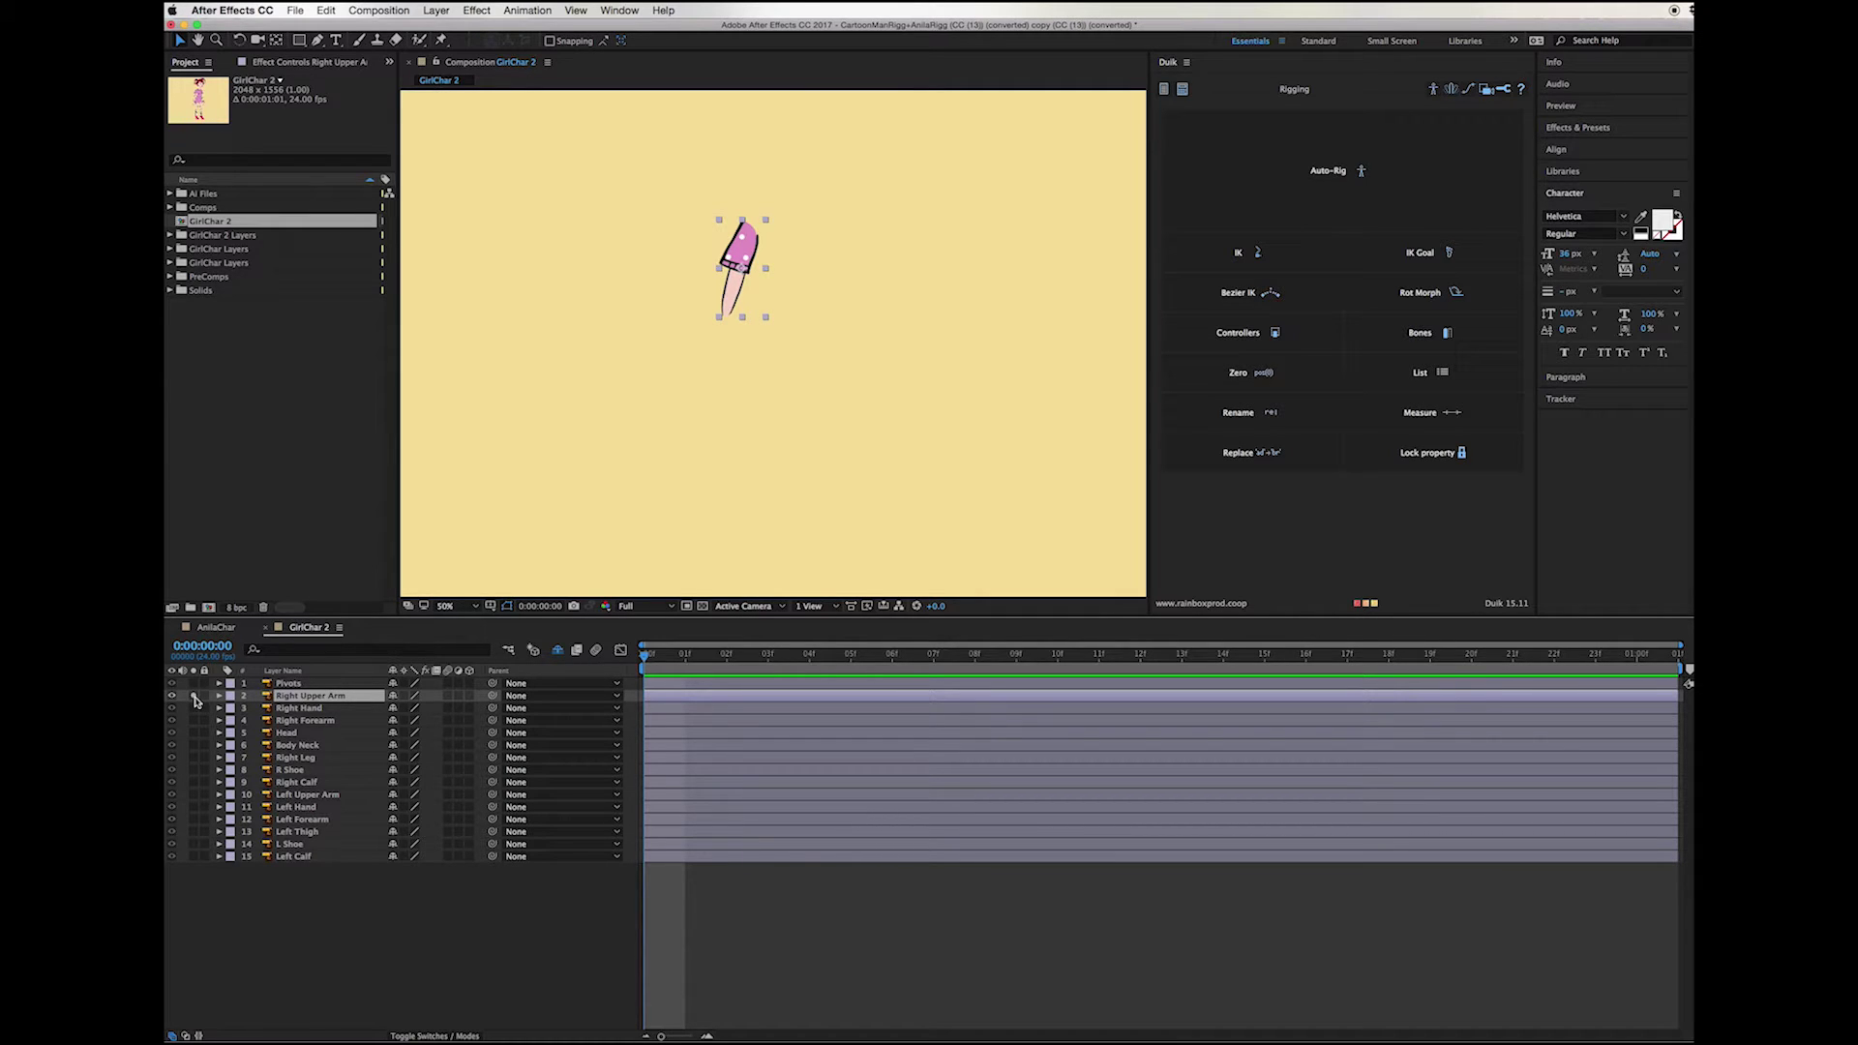
{"action": "left_click", "coordinate": [195, 721]}
Step: Pre-compose the Right Upper Arm and Right Forearm layers into a new composition named Right Arm
{"action": "left_click", "coordinate": [313, 724], "text": "super"}
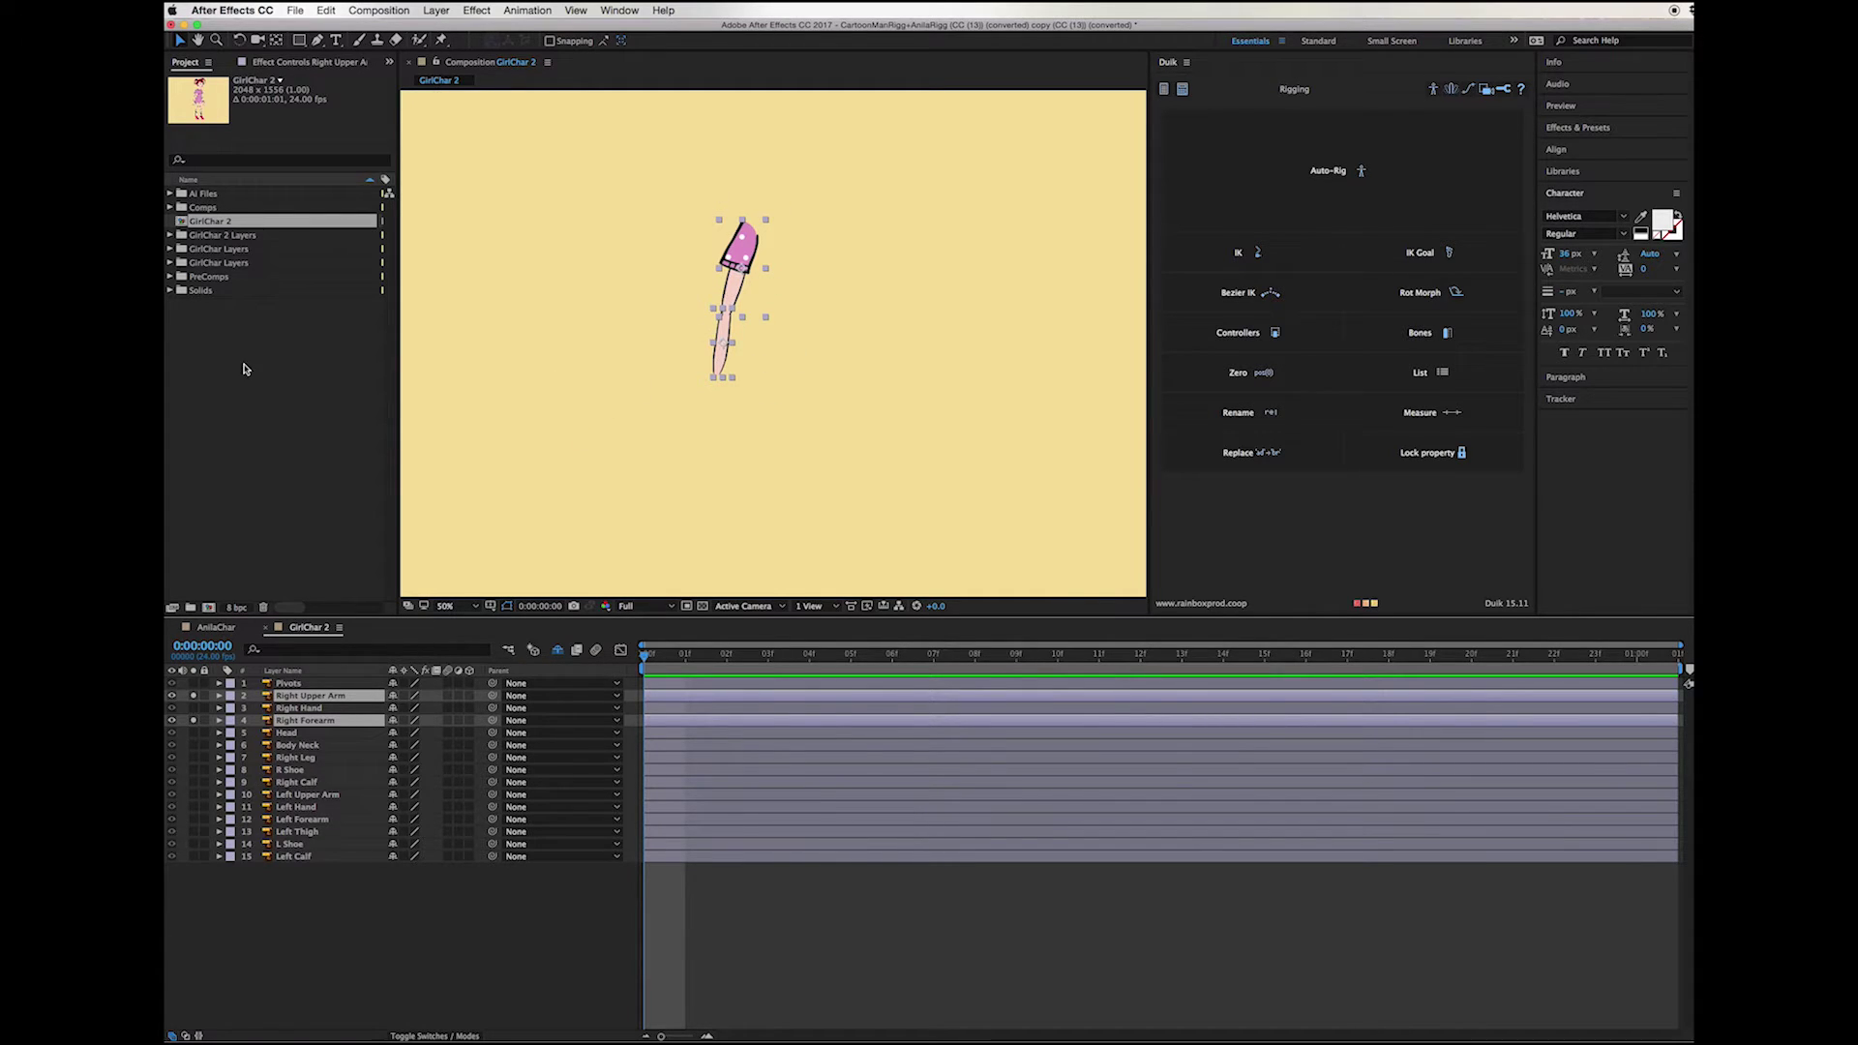
{"action": "right_click", "coordinate": [335, 699]}
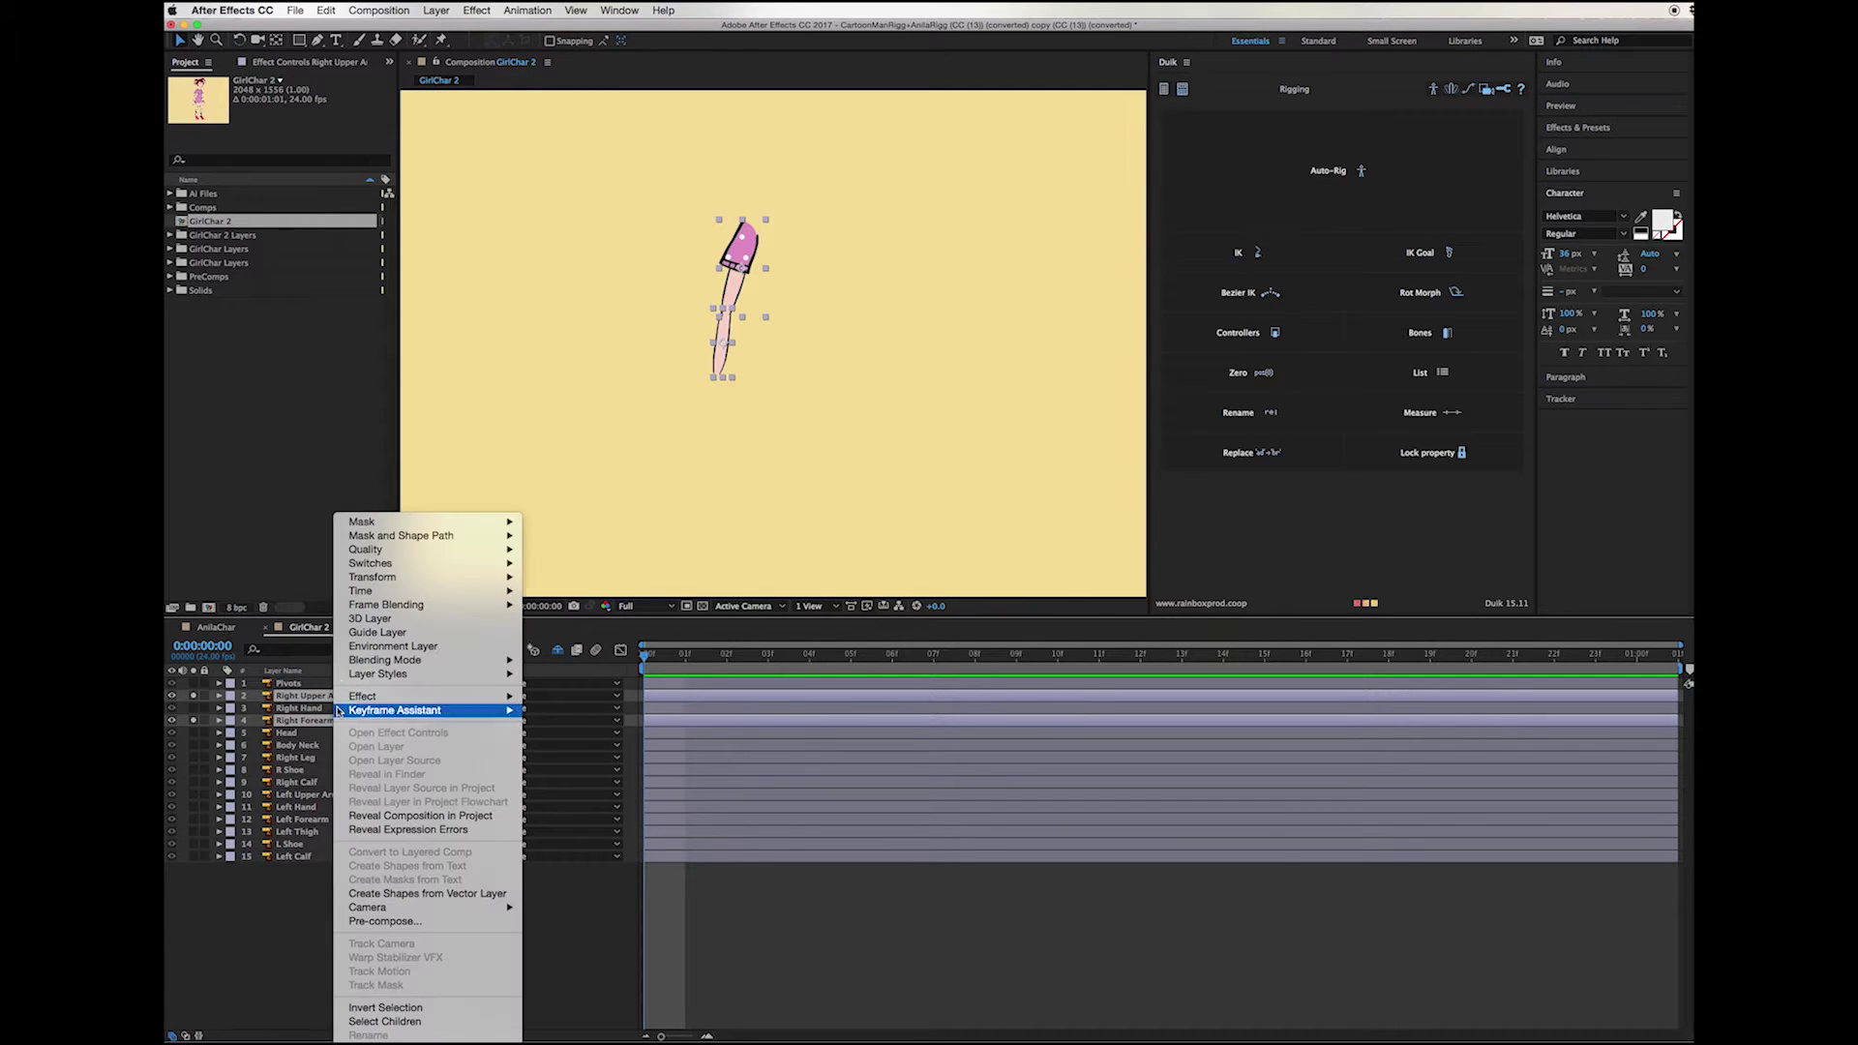
{"action": "left_click", "coordinate": [379, 921]}
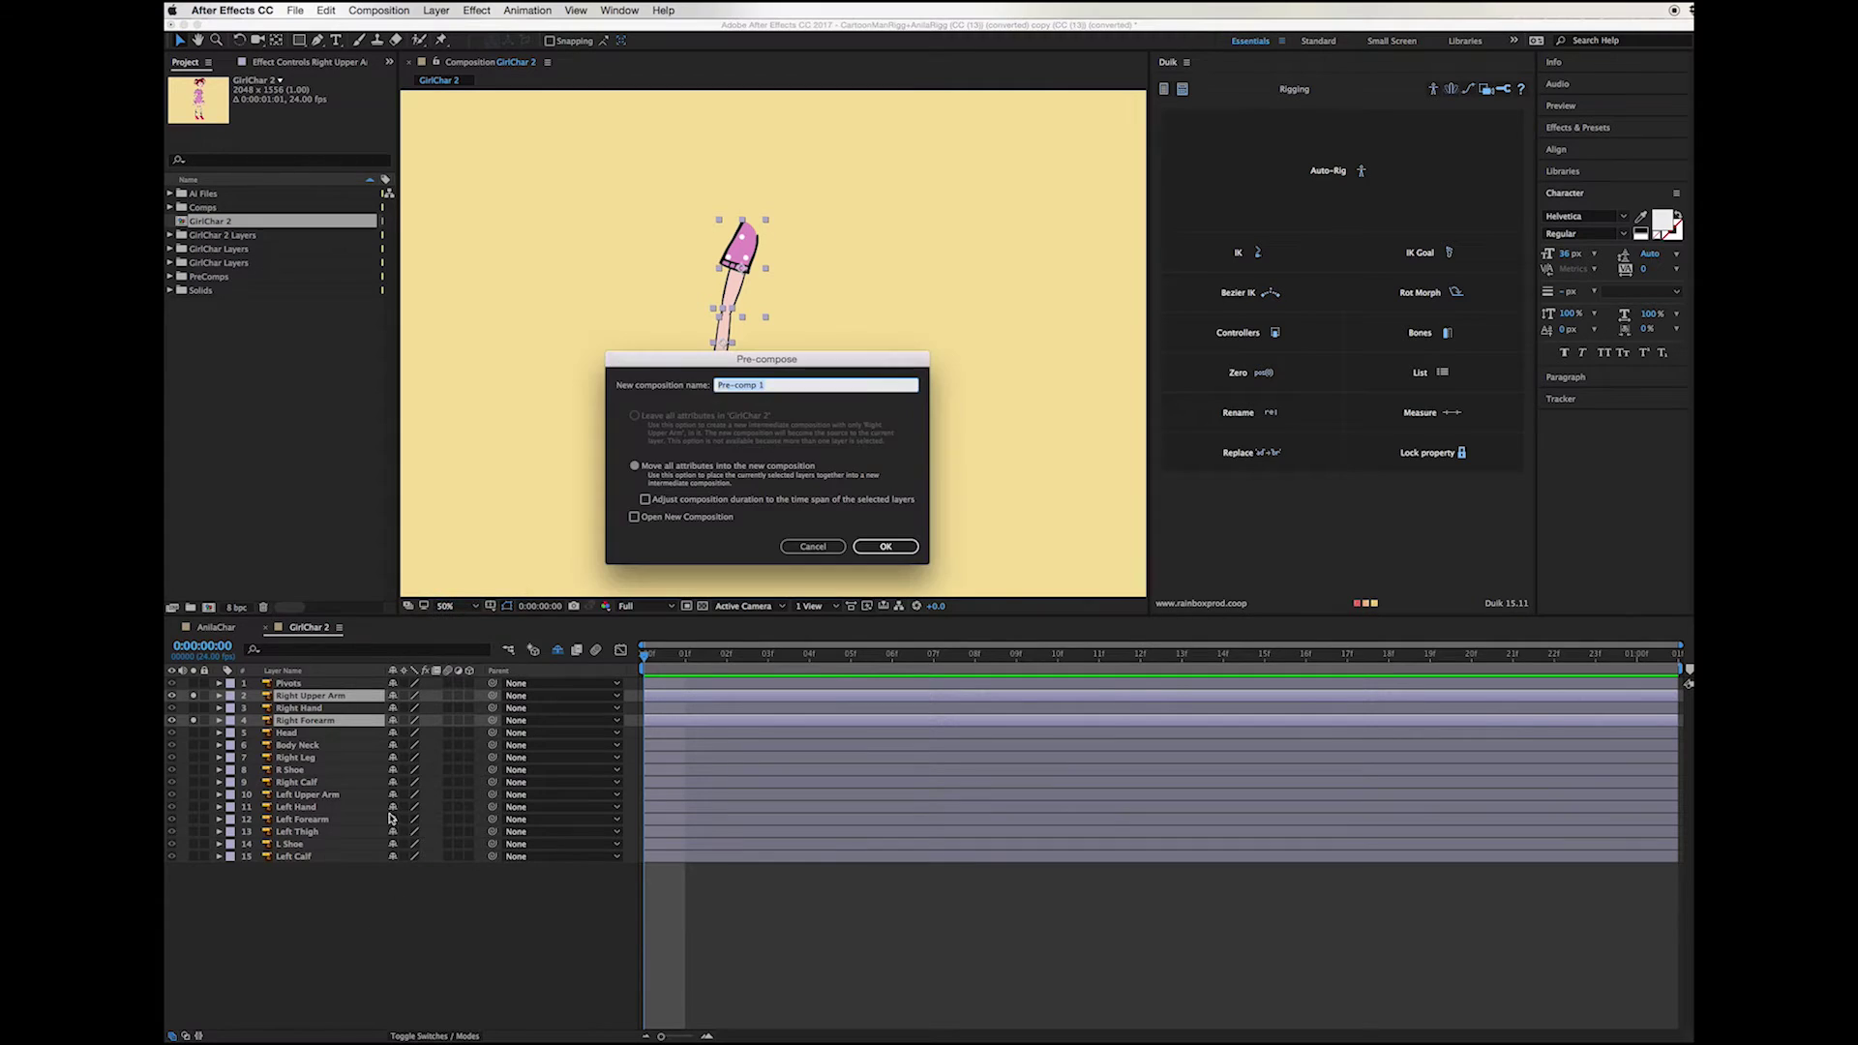
{"action": "type", "text": "Right Arm"}
{"action": "key", "text": "Return"}
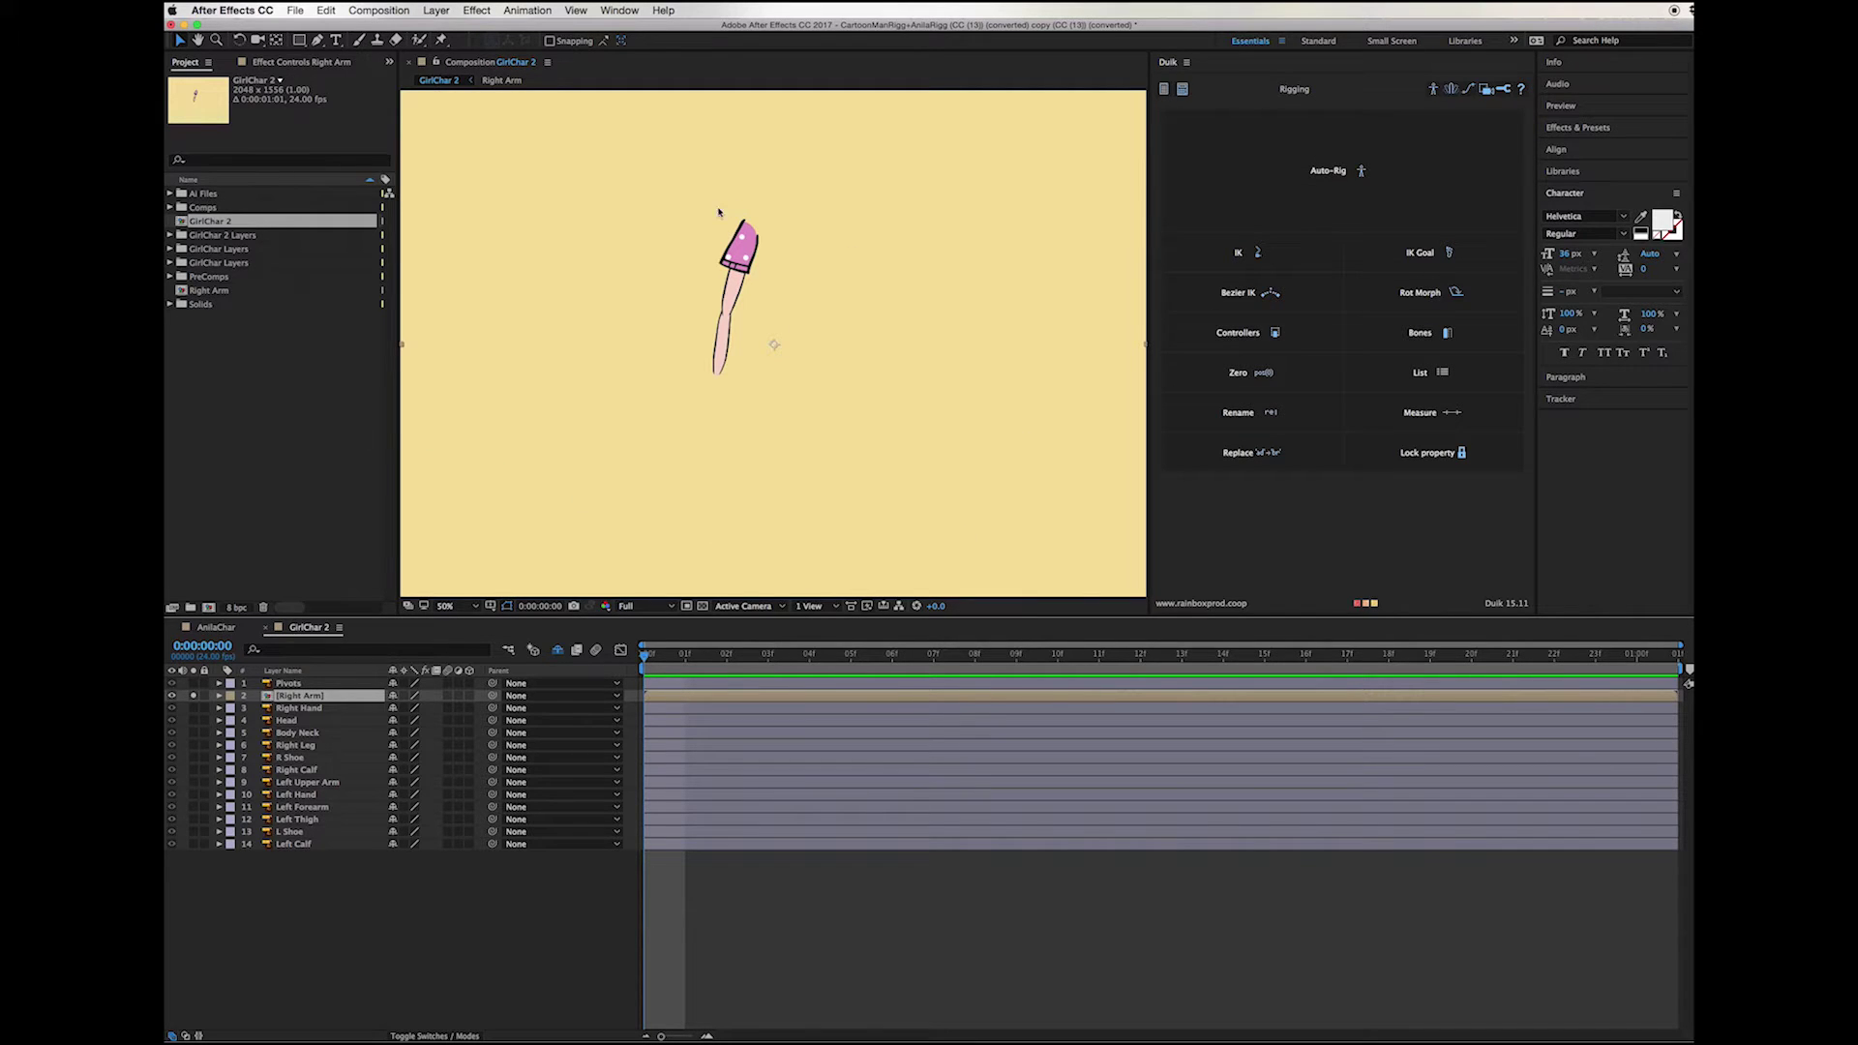
Step: Consult the TextEdit notes for the Set Region of Interest step, then move them out of the way
{"action": "left_click_drag", "start_coordinate": [1633, 422], "coordinate": [1154, 355]}
{"action": "mouse_move", "coordinate": [1093, 598]}
{"action": "left_mouse_down"}
{"action": "mouse_move", "coordinate": [1214, 598]}
{"action": "mouse_move", "coordinate": [1093, 598]}
{"action": "left_mouse_up"}
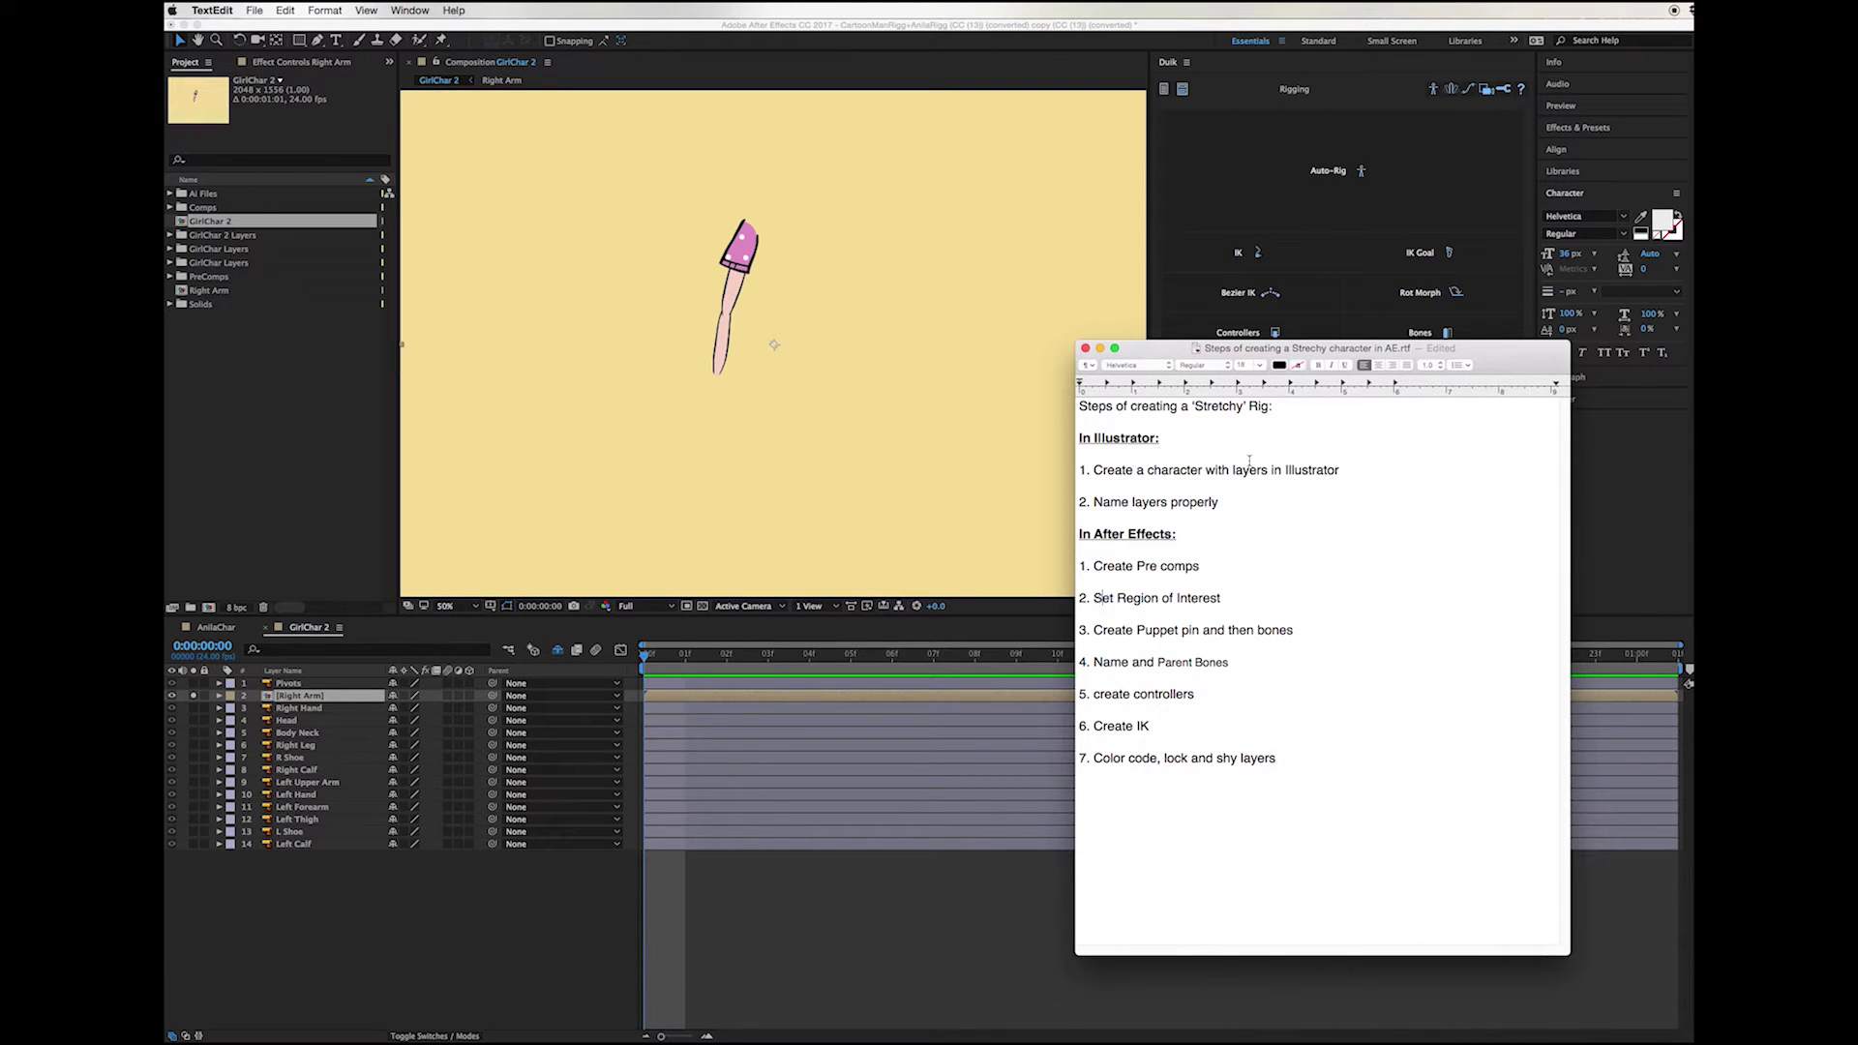
{"action": "left_click_drag", "start_coordinate": [1157, 351], "coordinate": [1691, 401]}
Step: Open the Right Arm composition and crop it to a region of interest drawn tightly around the arm
{"action": "double_click", "coordinate": [270, 697]}
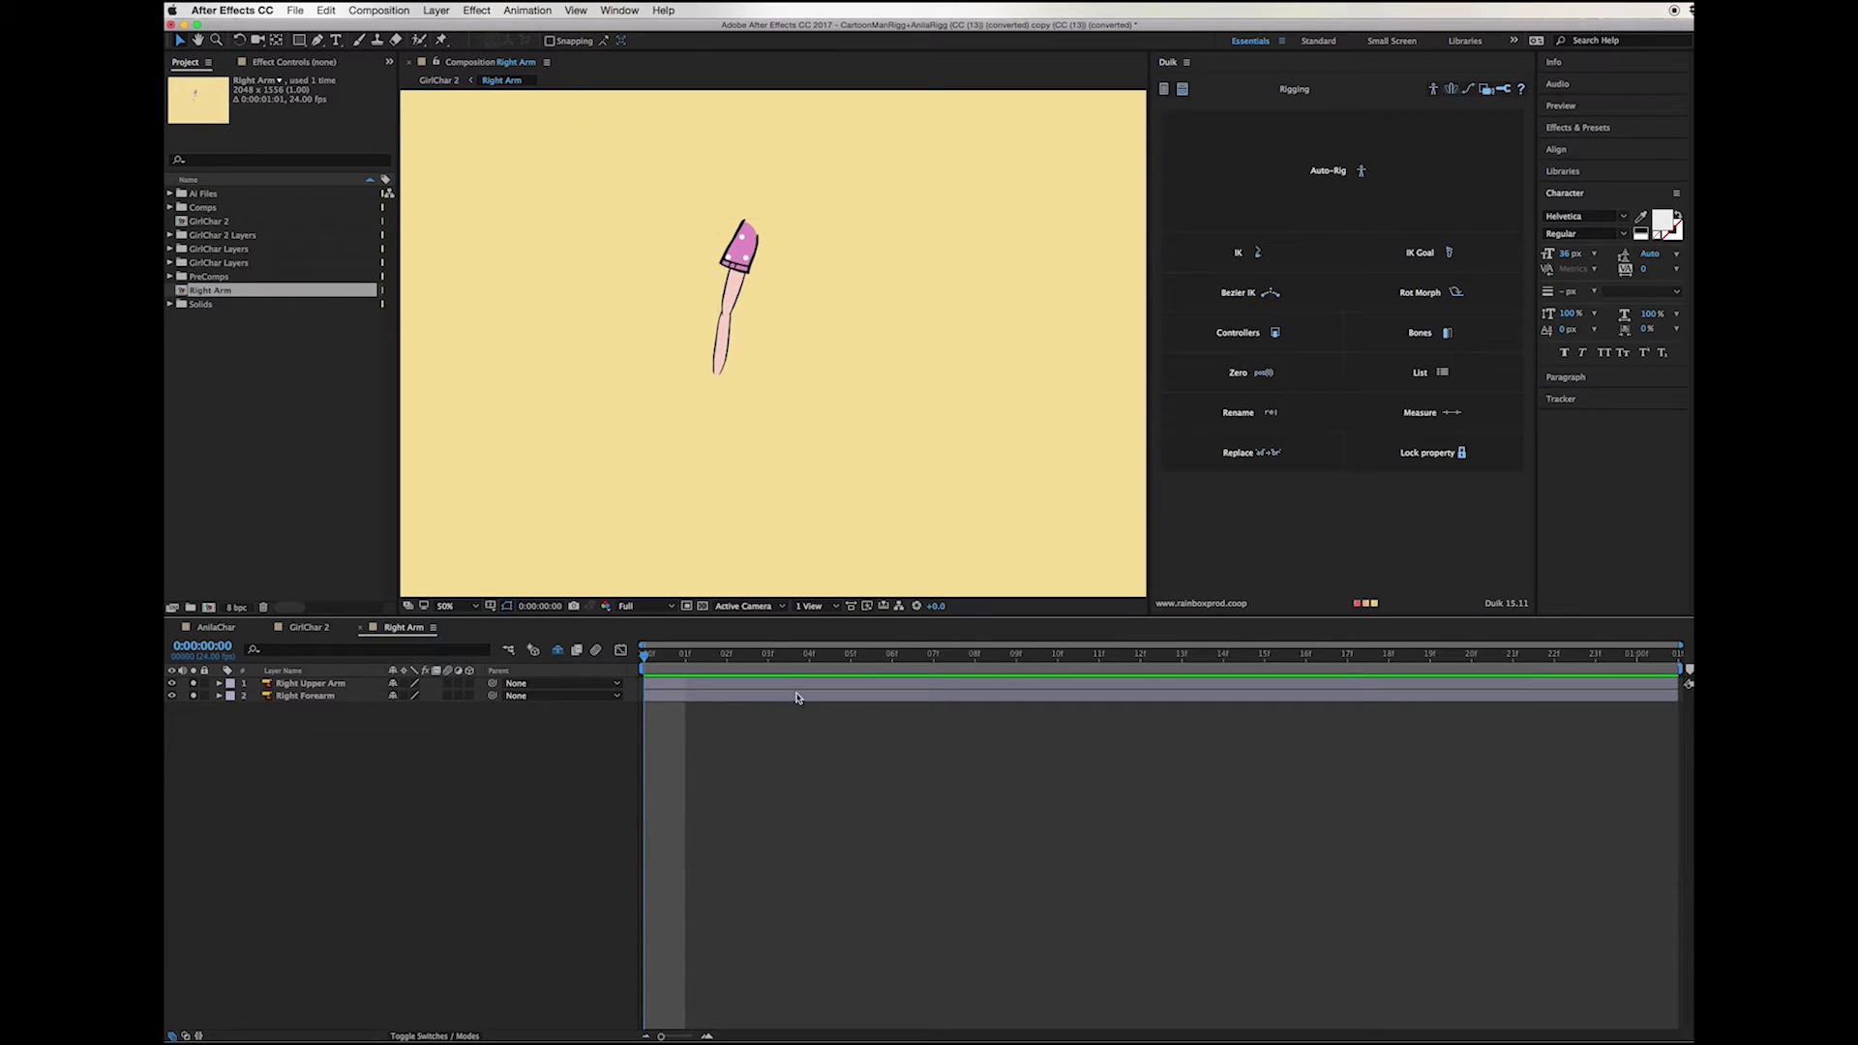
{"action": "left_click", "coordinate": [687, 607]}
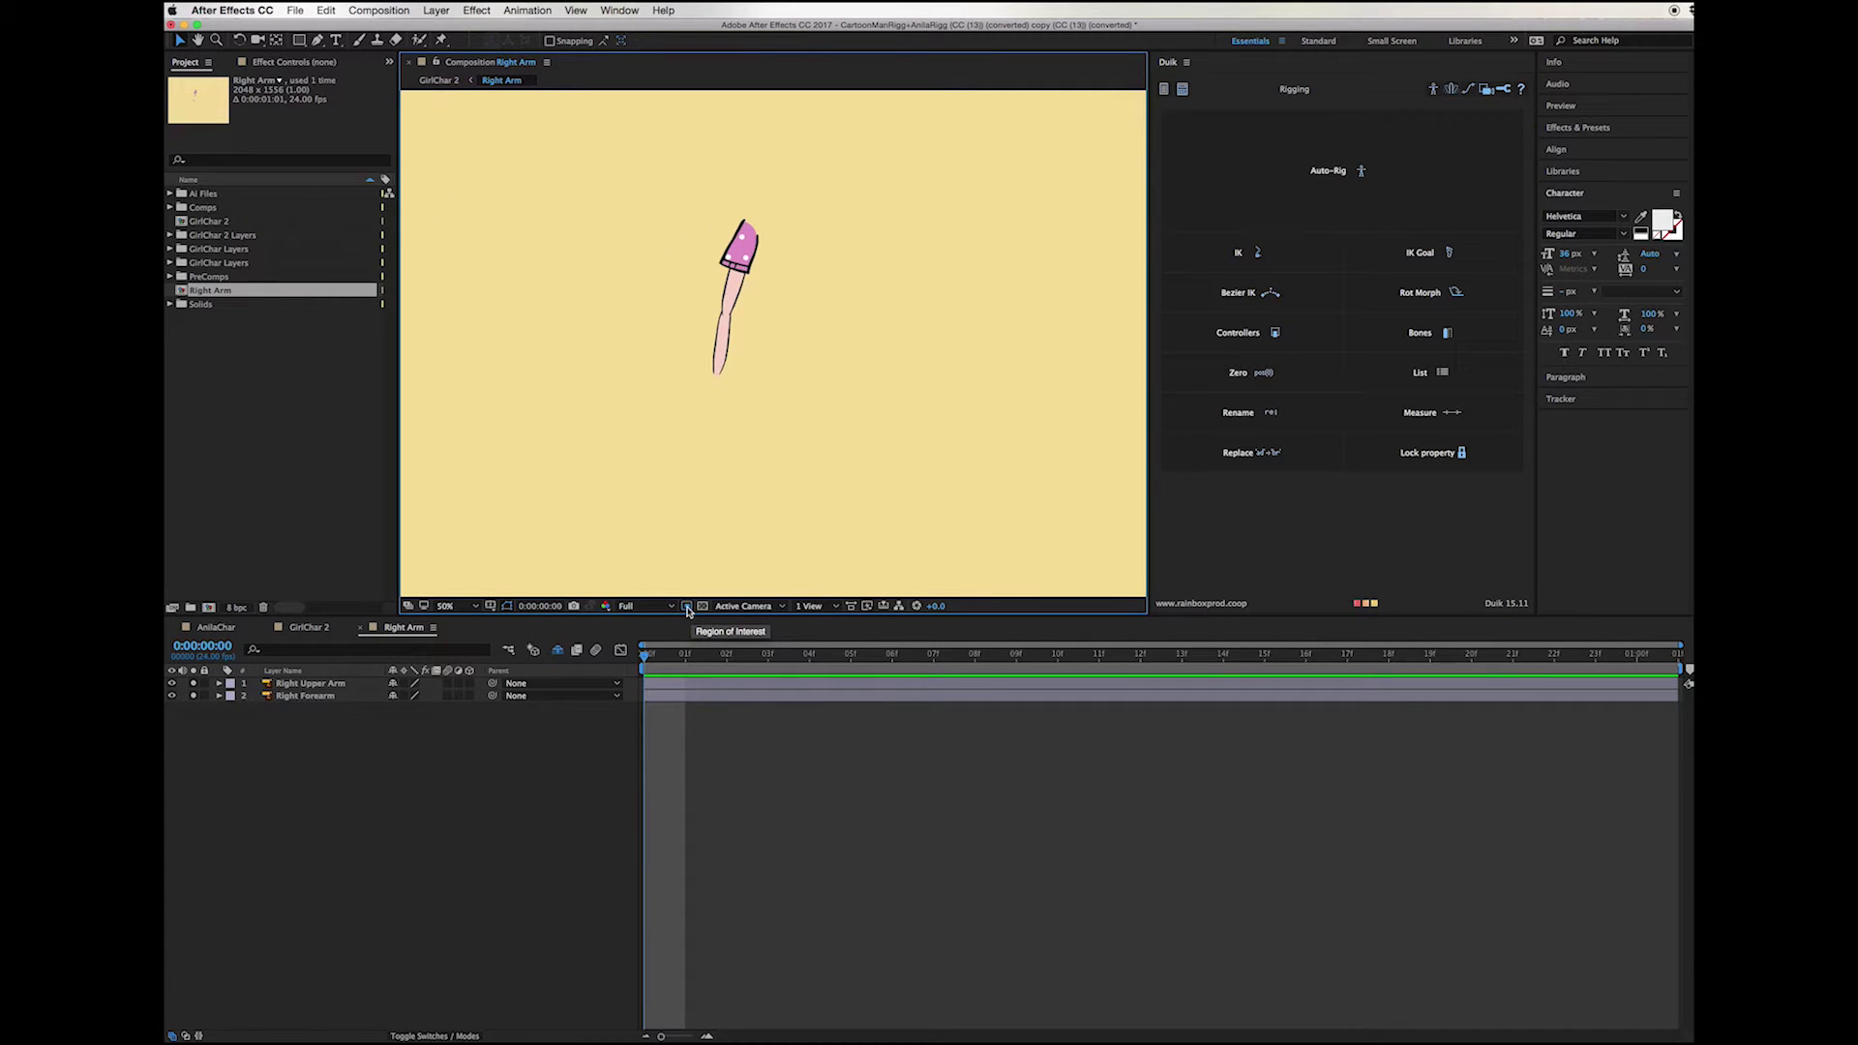
{"action": "left_click", "coordinate": [687, 607]}
{"action": "left_click_drag", "start_coordinate": [706, 215], "coordinate": [770, 378]}
{"action": "left_click", "coordinate": [380, 10]}
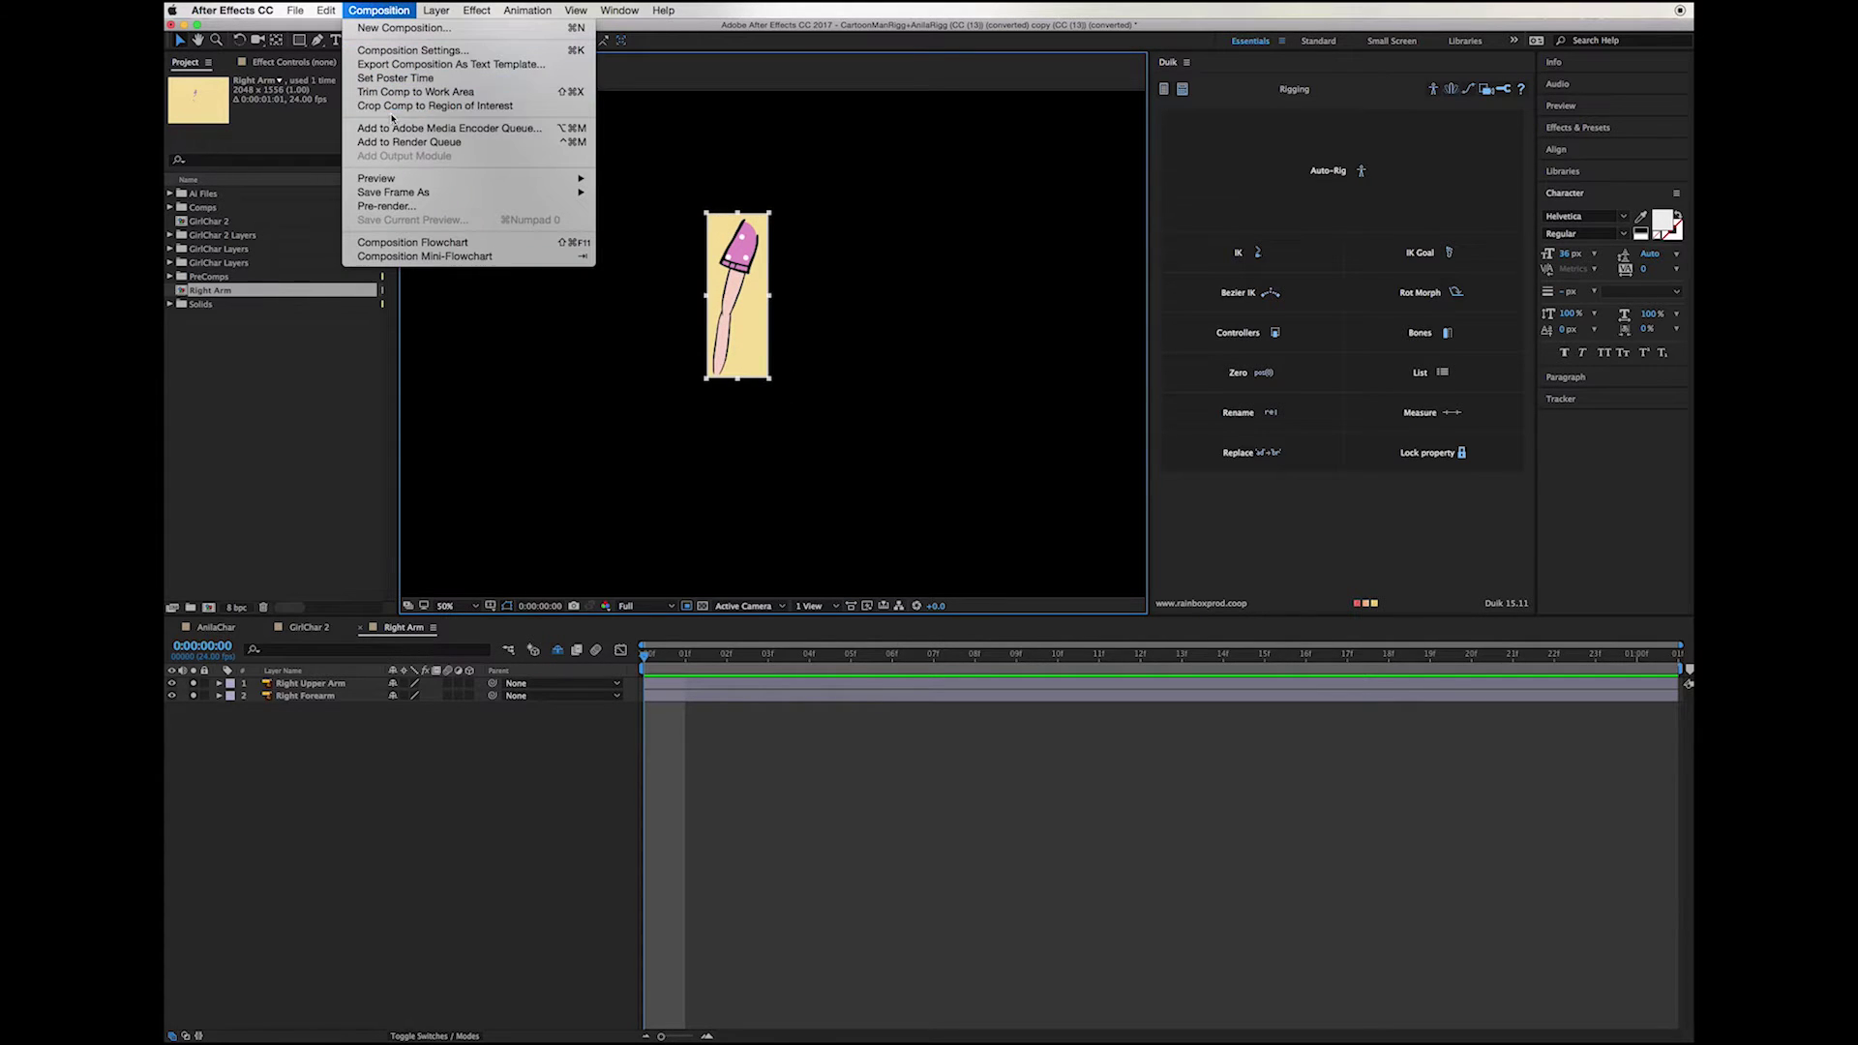
{"action": "left_click", "coordinate": [396, 106]}
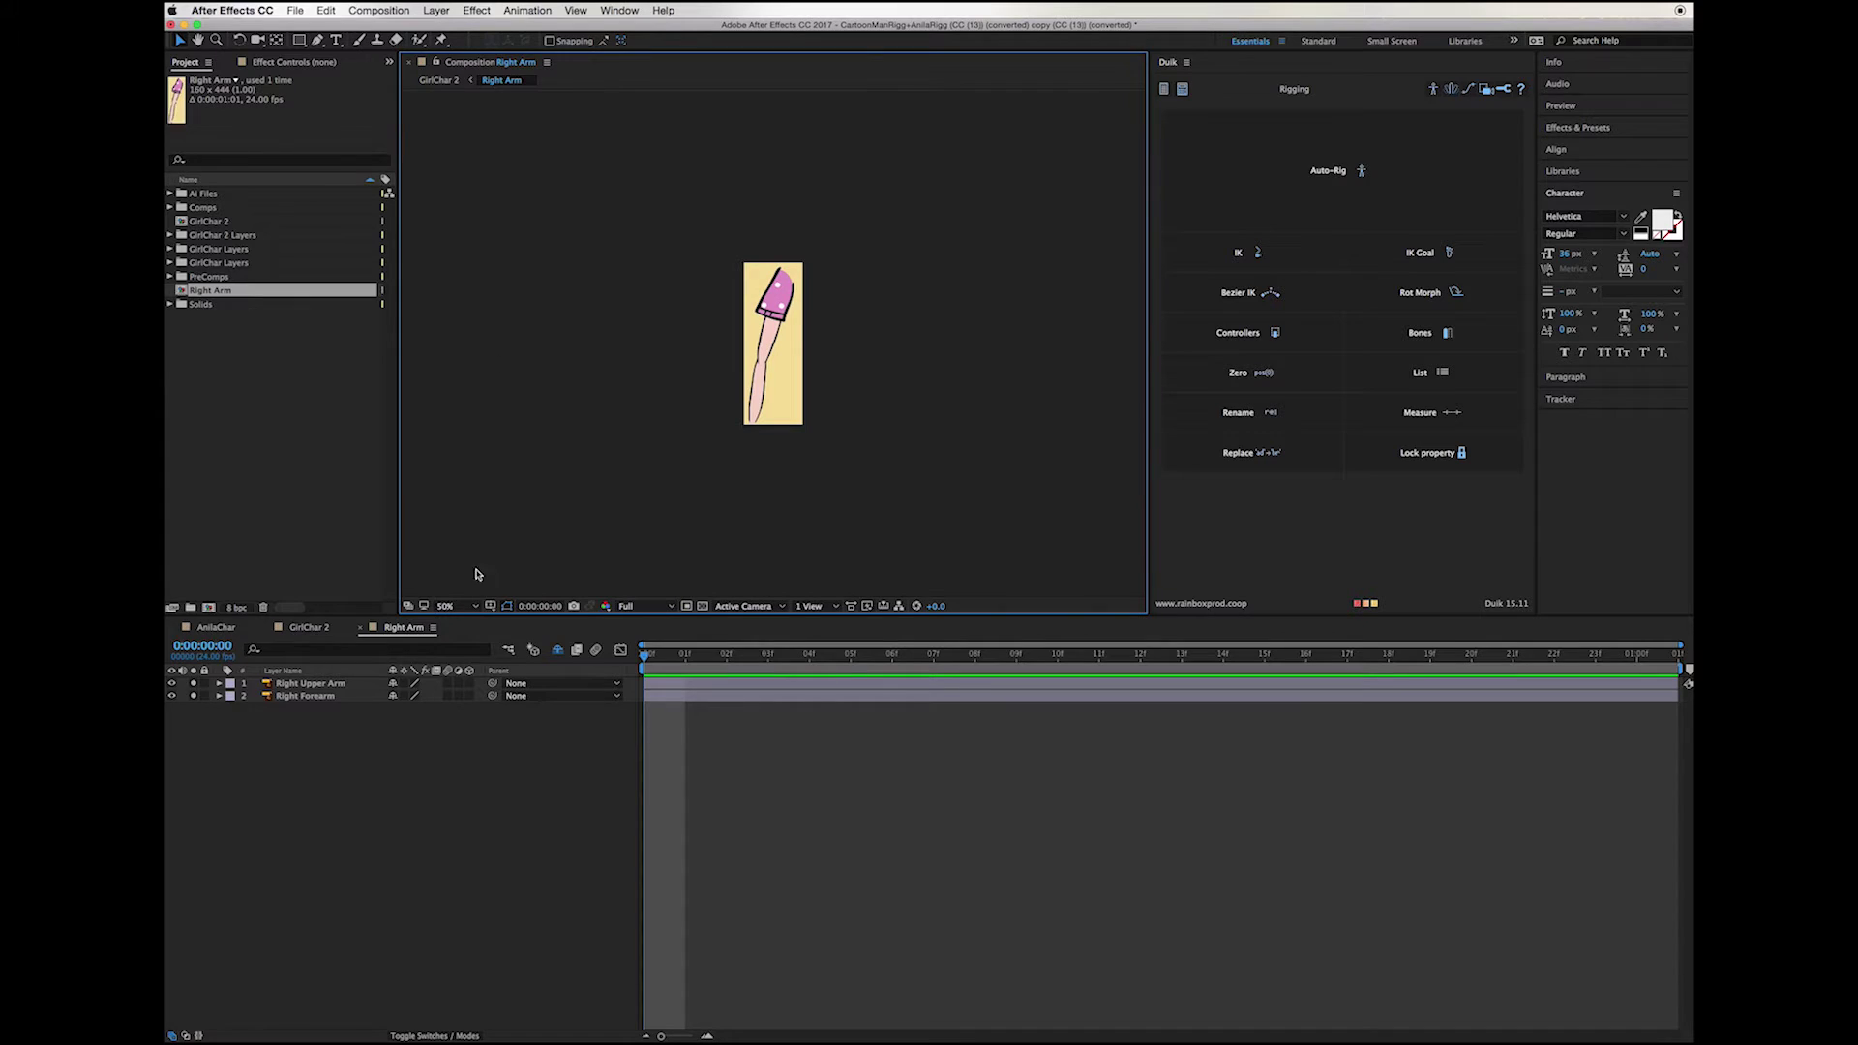
Step: Return to the GirlChar 2 composition and move the cropped Right Arm layer back into place on the character's shoulder
{"action": "left_click", "coordinate": [307, 628]}
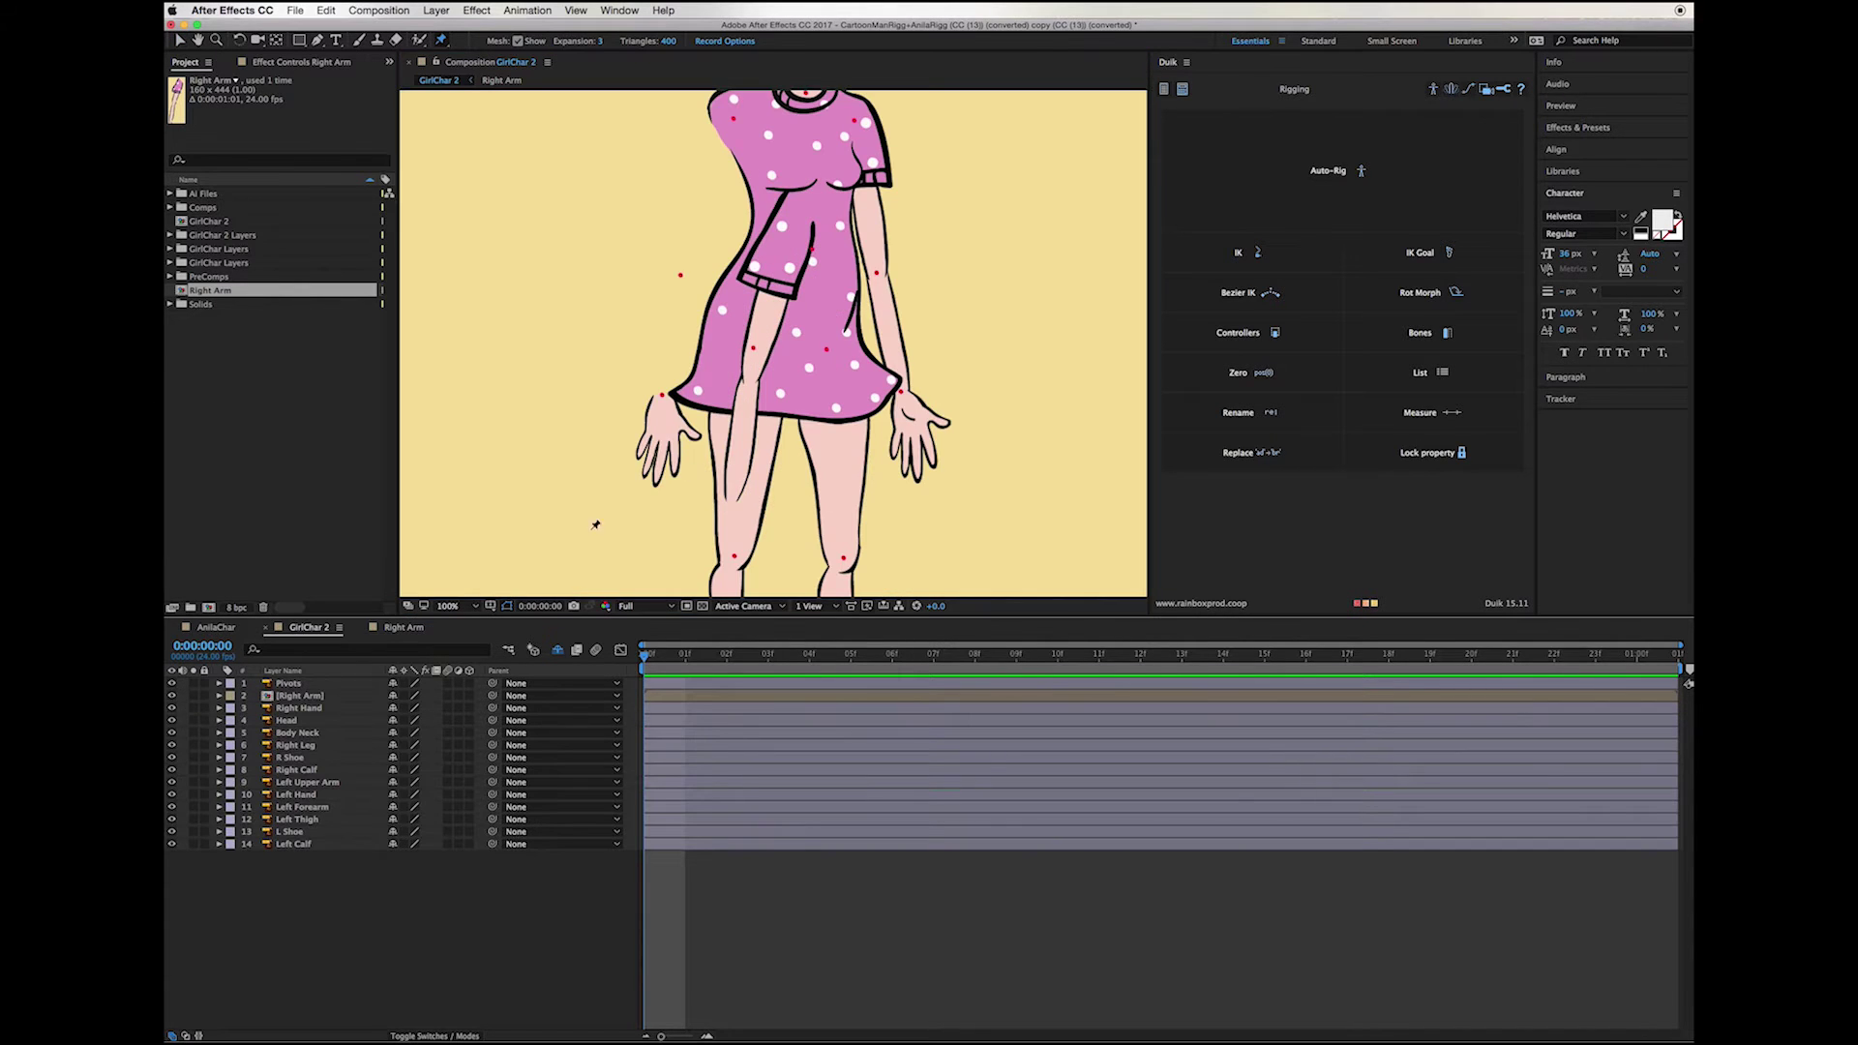
{"action": "key", "text": "v"}
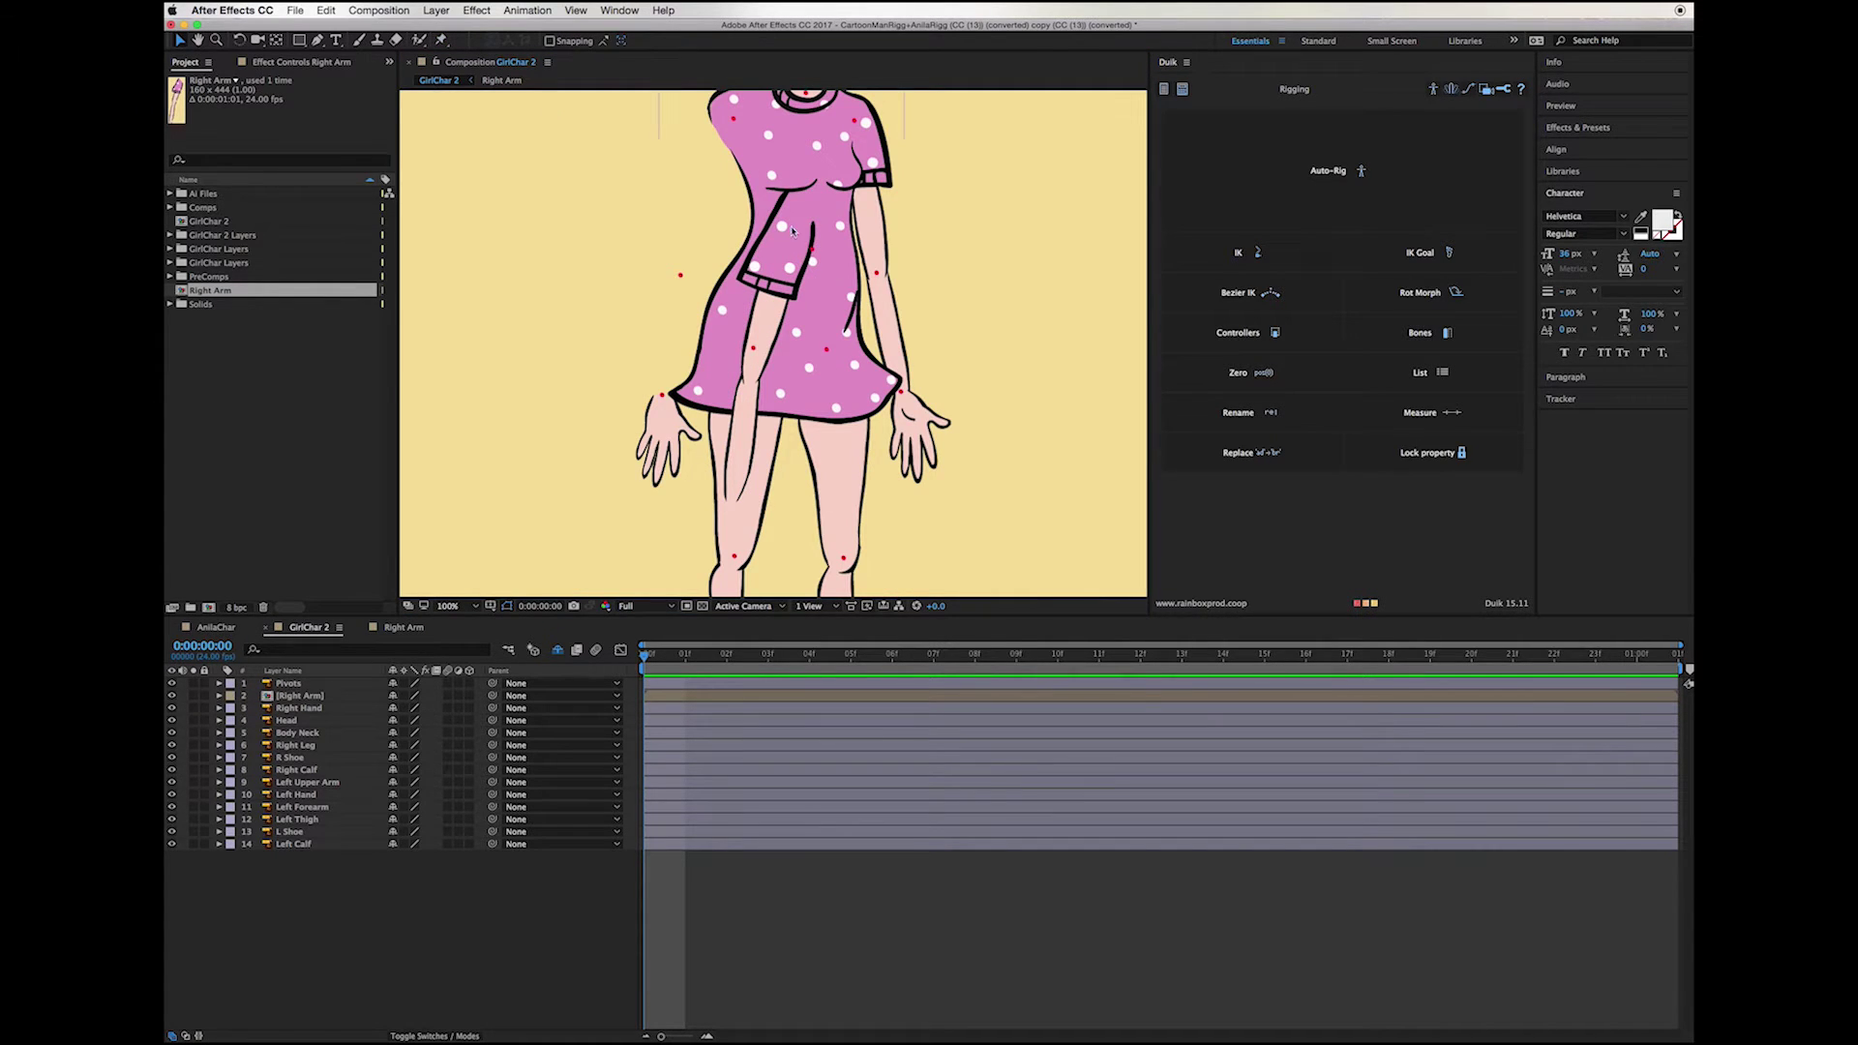
{"action": "left_click_drag", "start_coordinate": [780, 292], "coordinate": [750, 254]}
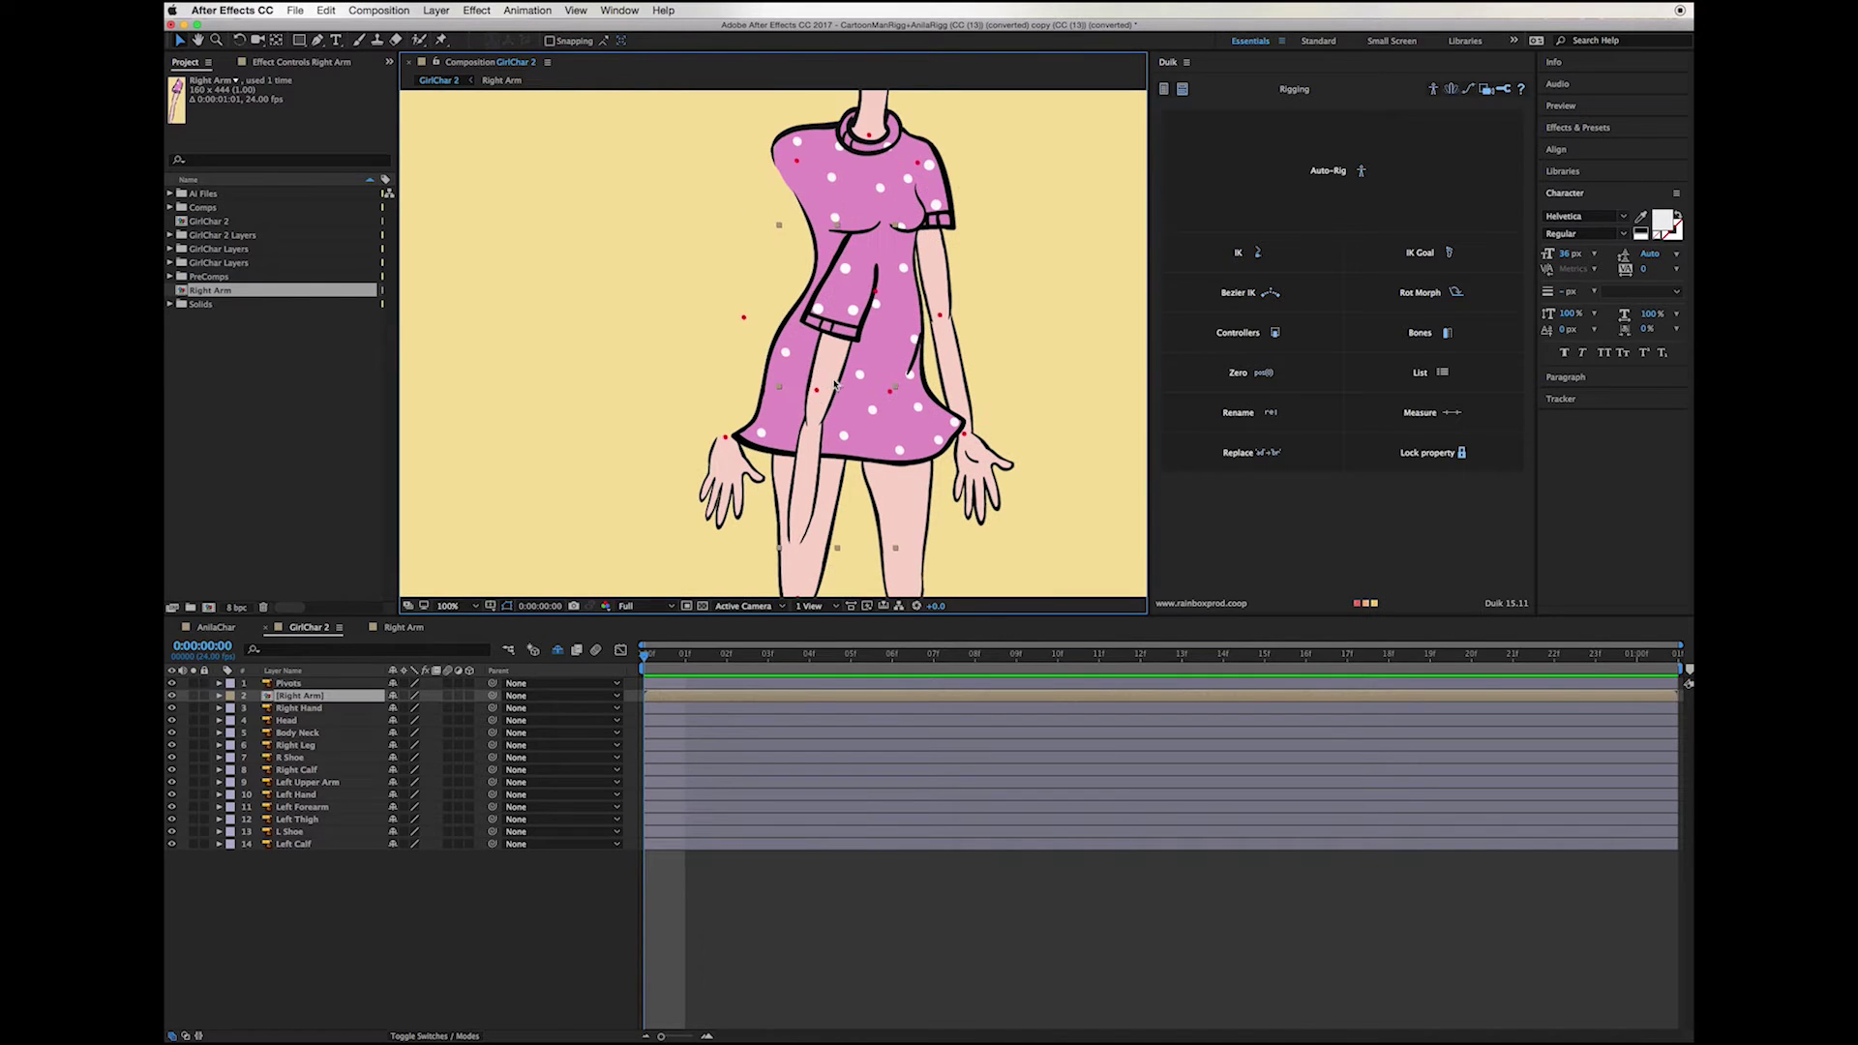
{"action": "left_click_drag", "start_coordinate": [835, 384], "coordinate": [761, 284]}
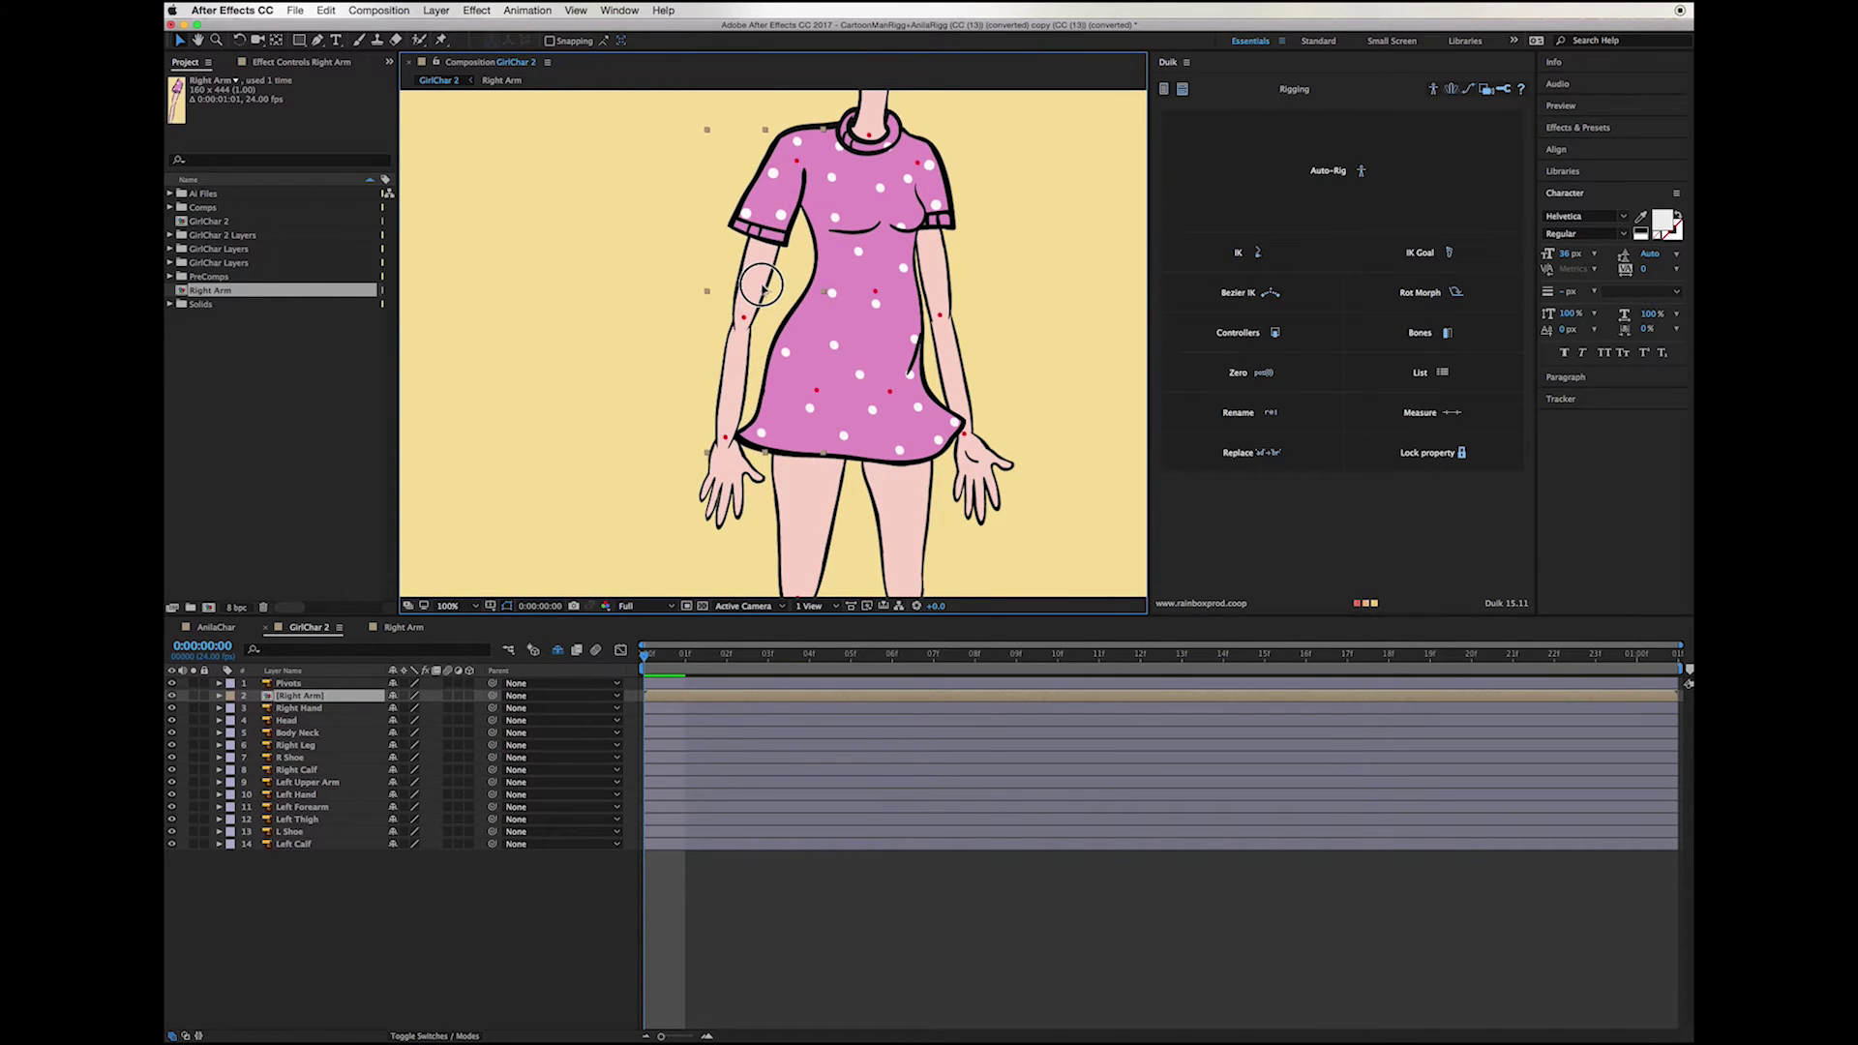
{"action": "left_click_drag", "start_coordinate": [763, 286], "coordinate": [750, 319]}
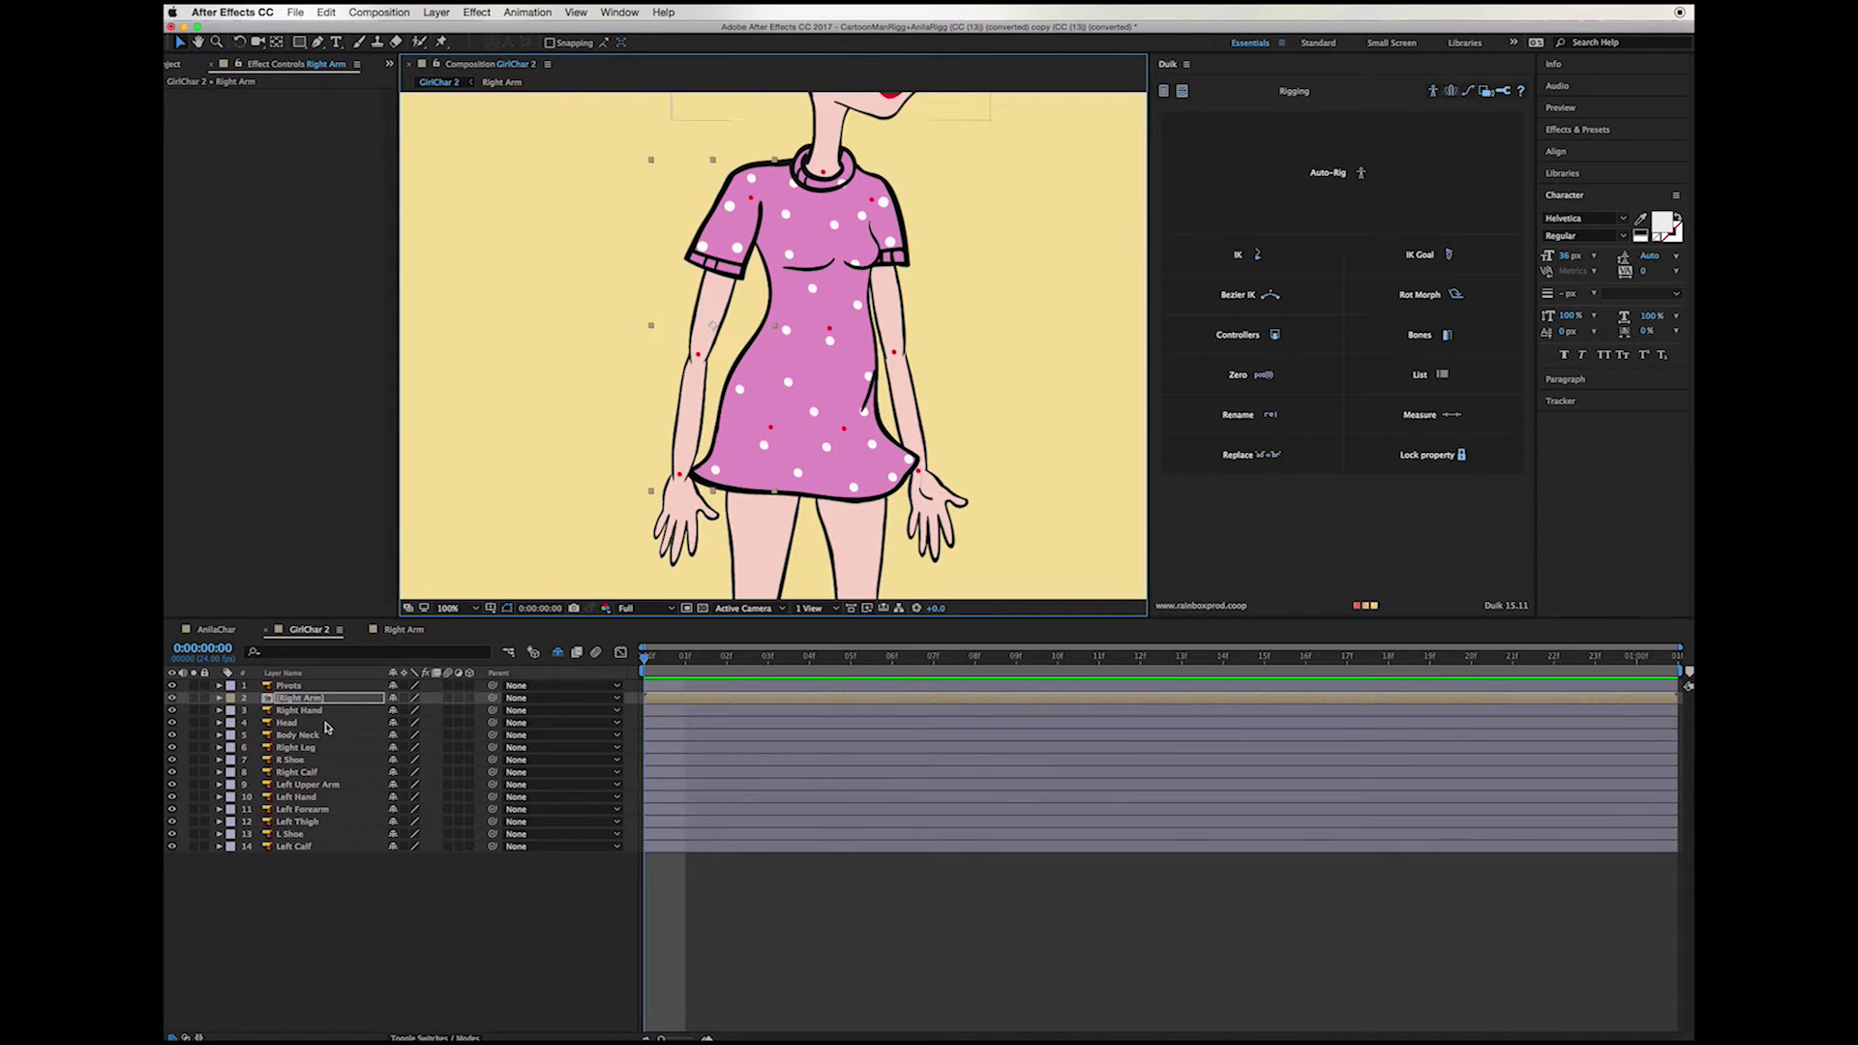
Step: Pre-compose the Left Upper Arm and Left Forearm layers into a new composition named Left Arm
{"action": "left_click", "coordinate": [308, 809]}
{"action": "left_click", "coordinate": [310, 784], "text": "super"}
{"action": "right_click", "coordinate": [311, 784]}
{"action": "left_click", "coordinate": [367, 924]}
{"action": "type", "text": "Left Arm"}
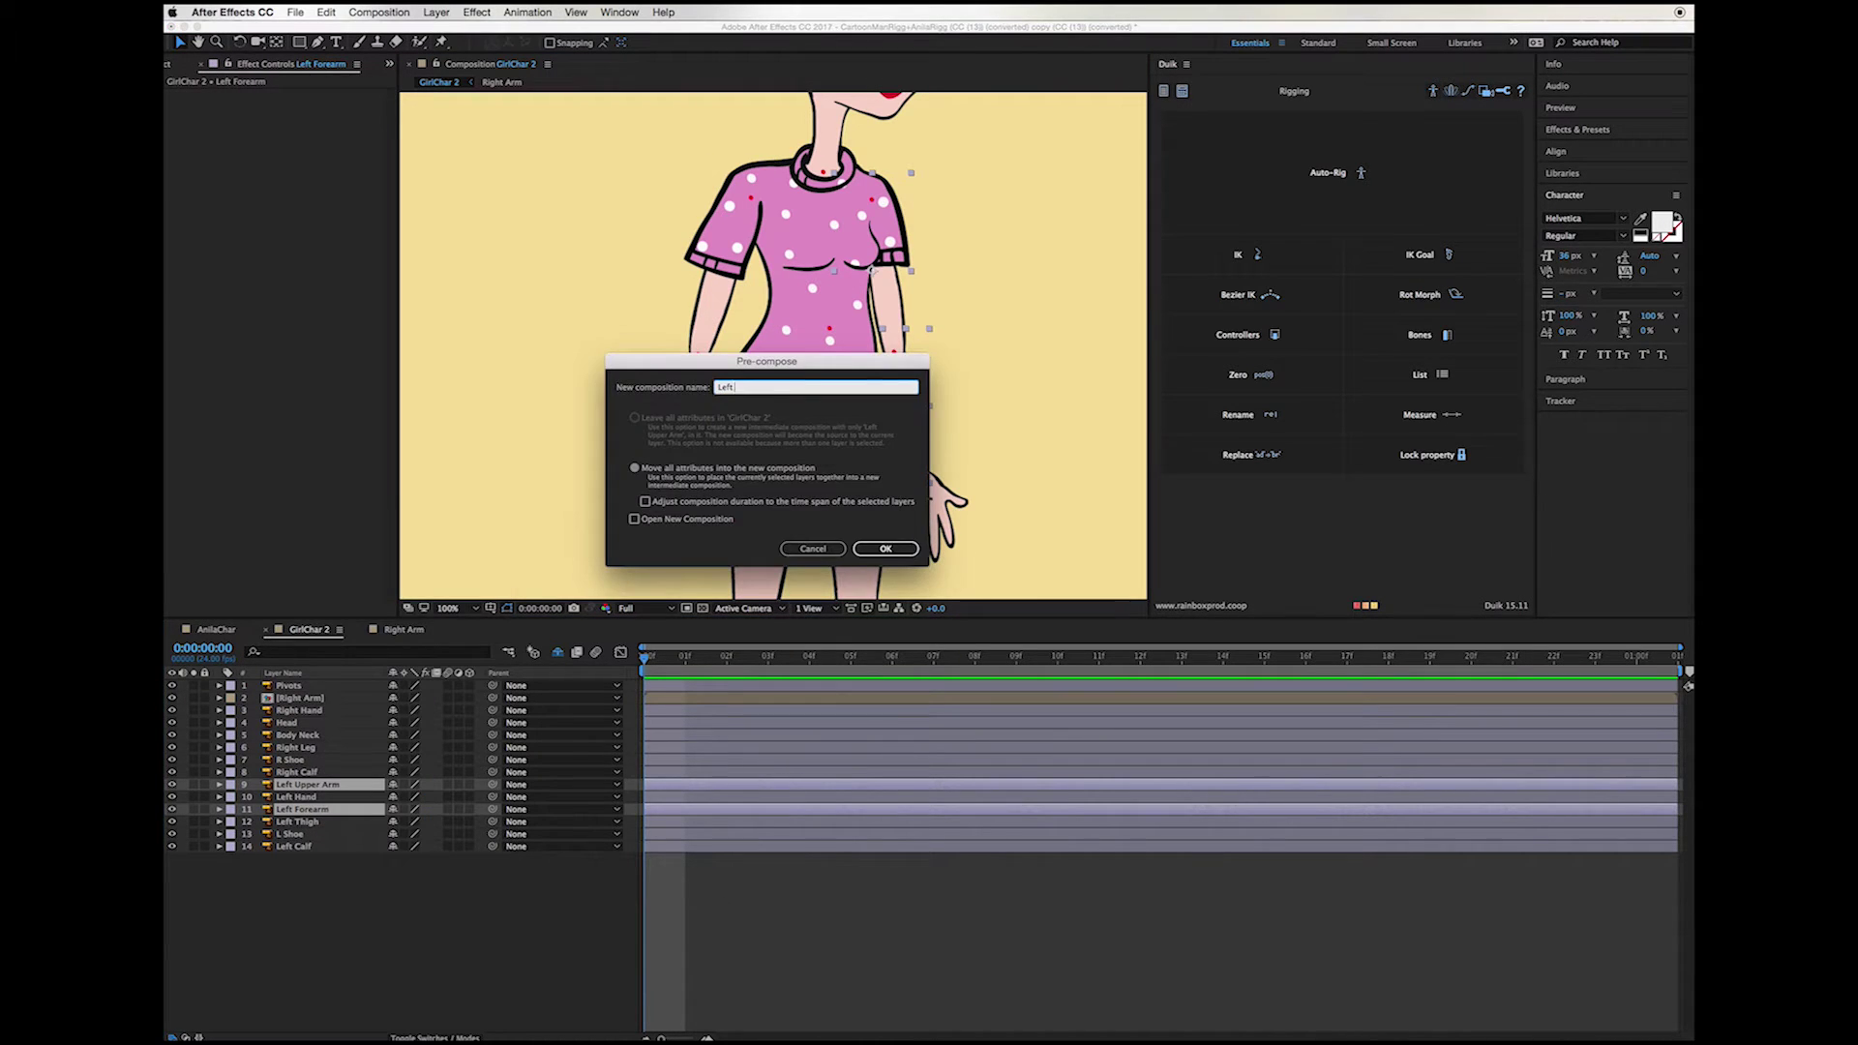
{"action": "key", "text": "Return"}
Step: Crop the Left Arm composition to a region of interest around the arm and realign its layer on the body in GirlChar 2
{"action": "left_click", "coordinate": [686, 607]}
{"action": "left_click_drag", "start_coordinate": [743, 163], "coordinate": [885, 501]}
{"action": "left_click", "coordinate": [380, 12]}
{"action": "left_click", "coordinate": [464, 130]}
{"action": "left_click", "coordinate": [323, 629]}
{"action": "left_click_drag", "start_coordinate": [772, 304], "coordinate": [854, 223]}
Step: Pre-compose the Left Thigh and Left Calf layers into a new composition named Left Leg
{"action": "key", "text": "space"}
{"action": "left_click_drag", "start_coordinate": [1056, 514], "coordinate": [1033, 155]}
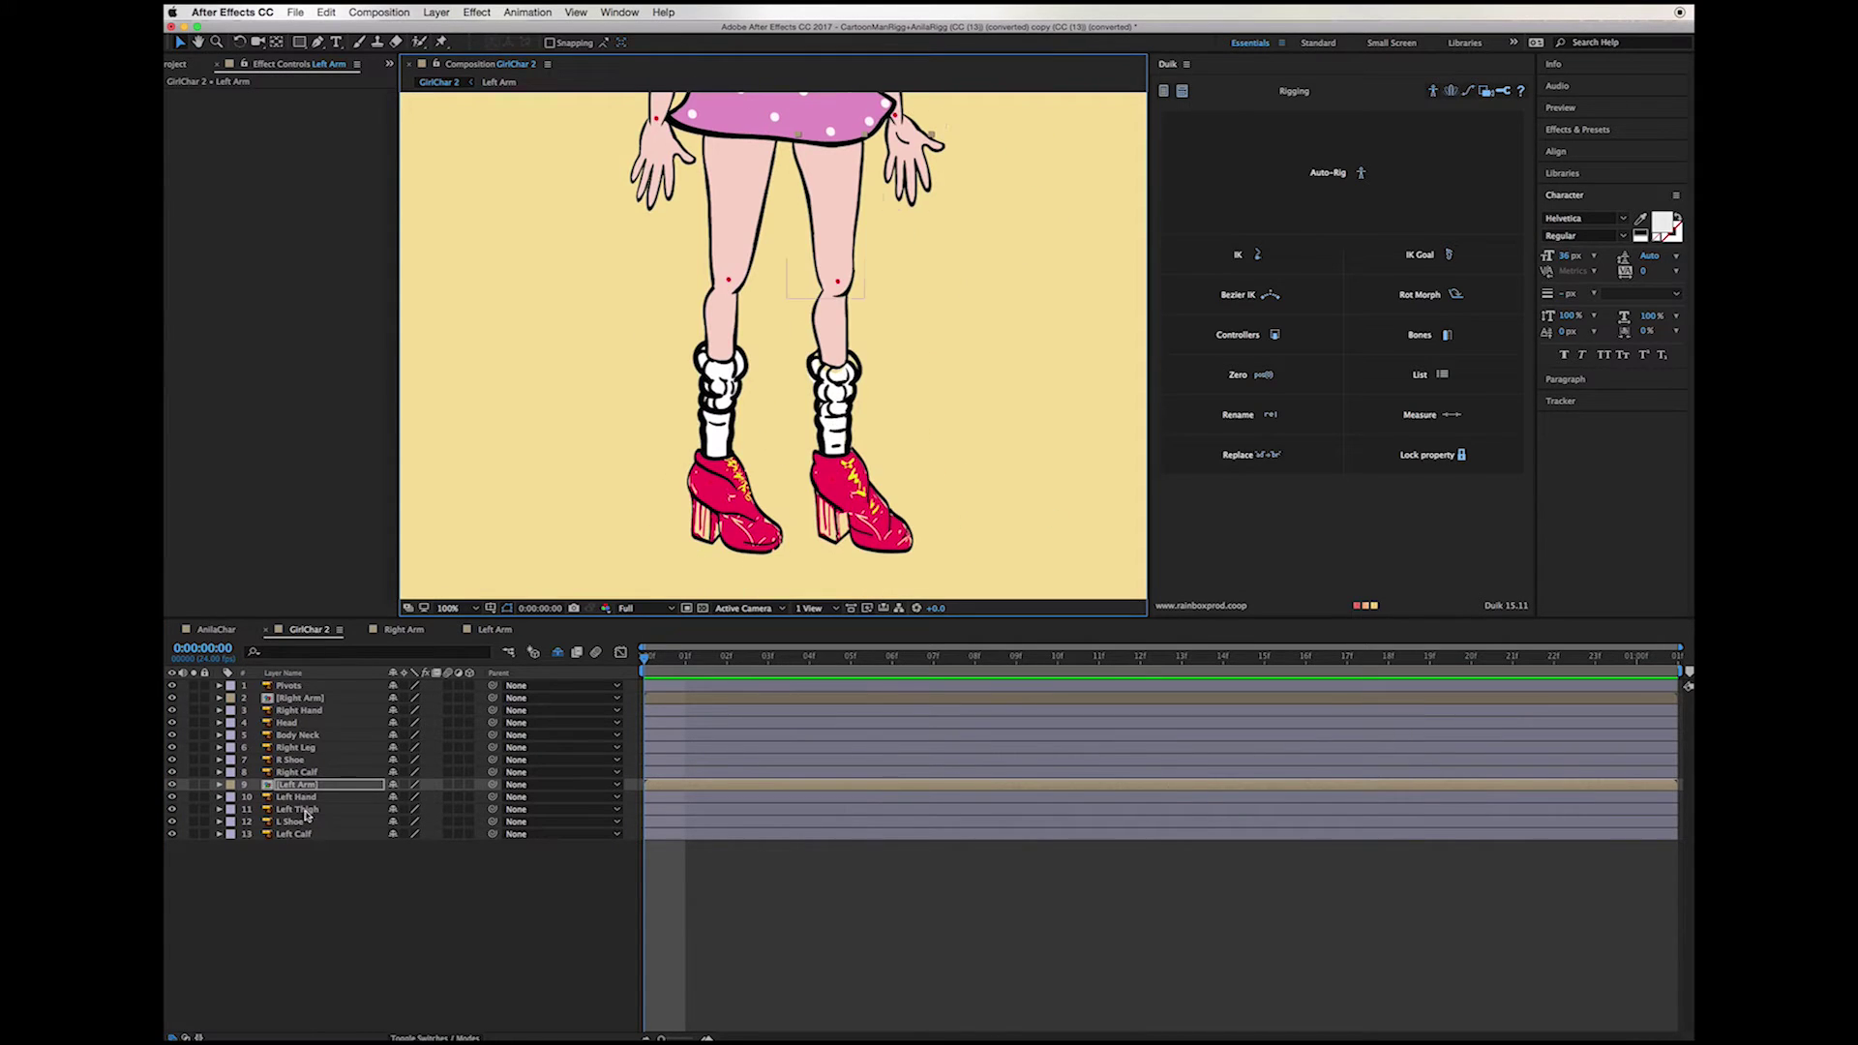
{"action": "left_click", "coordinate": [308, 810]}
{"action": "left_click", "coordinate": [319, 834], "text": "shift"}
{"action": "right_click", "coordinate": [312, 812]}
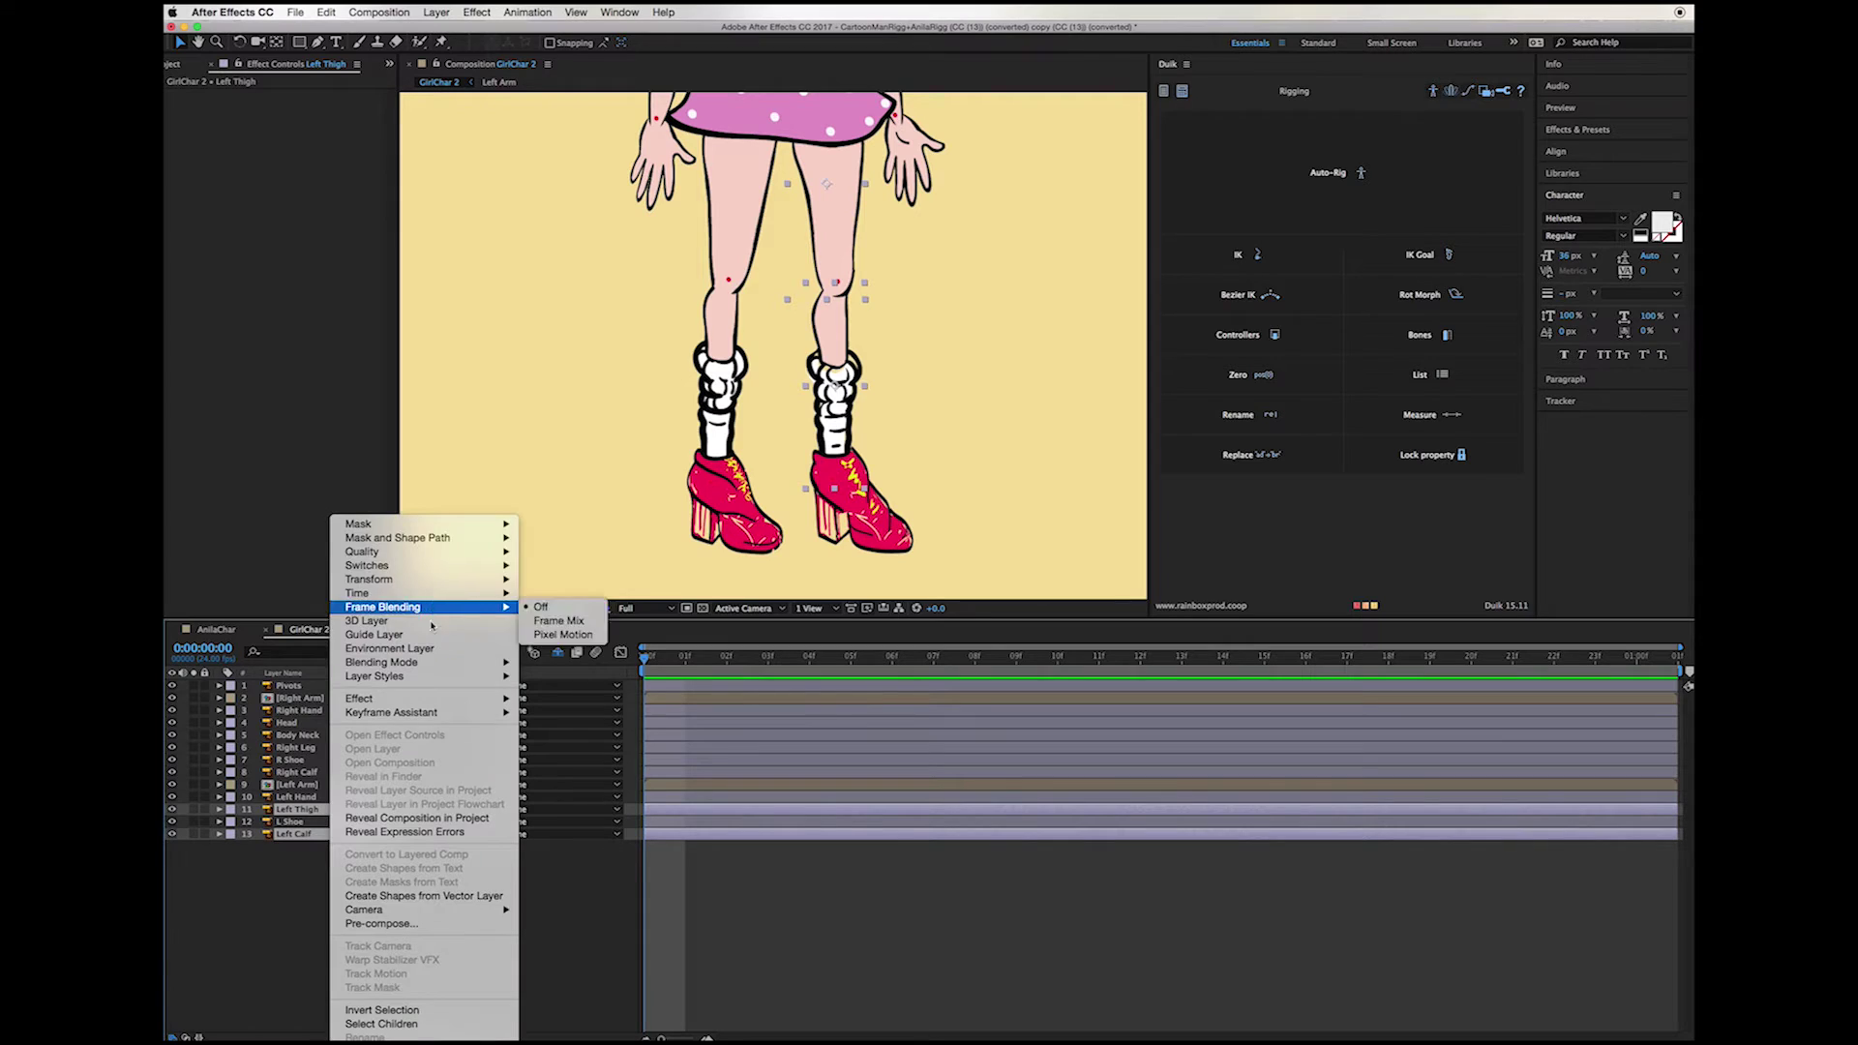
{"action": "left_click", "coordinate": [407, 924]}
{"action": "type", "text": "Left"}
{"action": "type", "text": "Leg"}
{"action": "key", "text": "Return"}
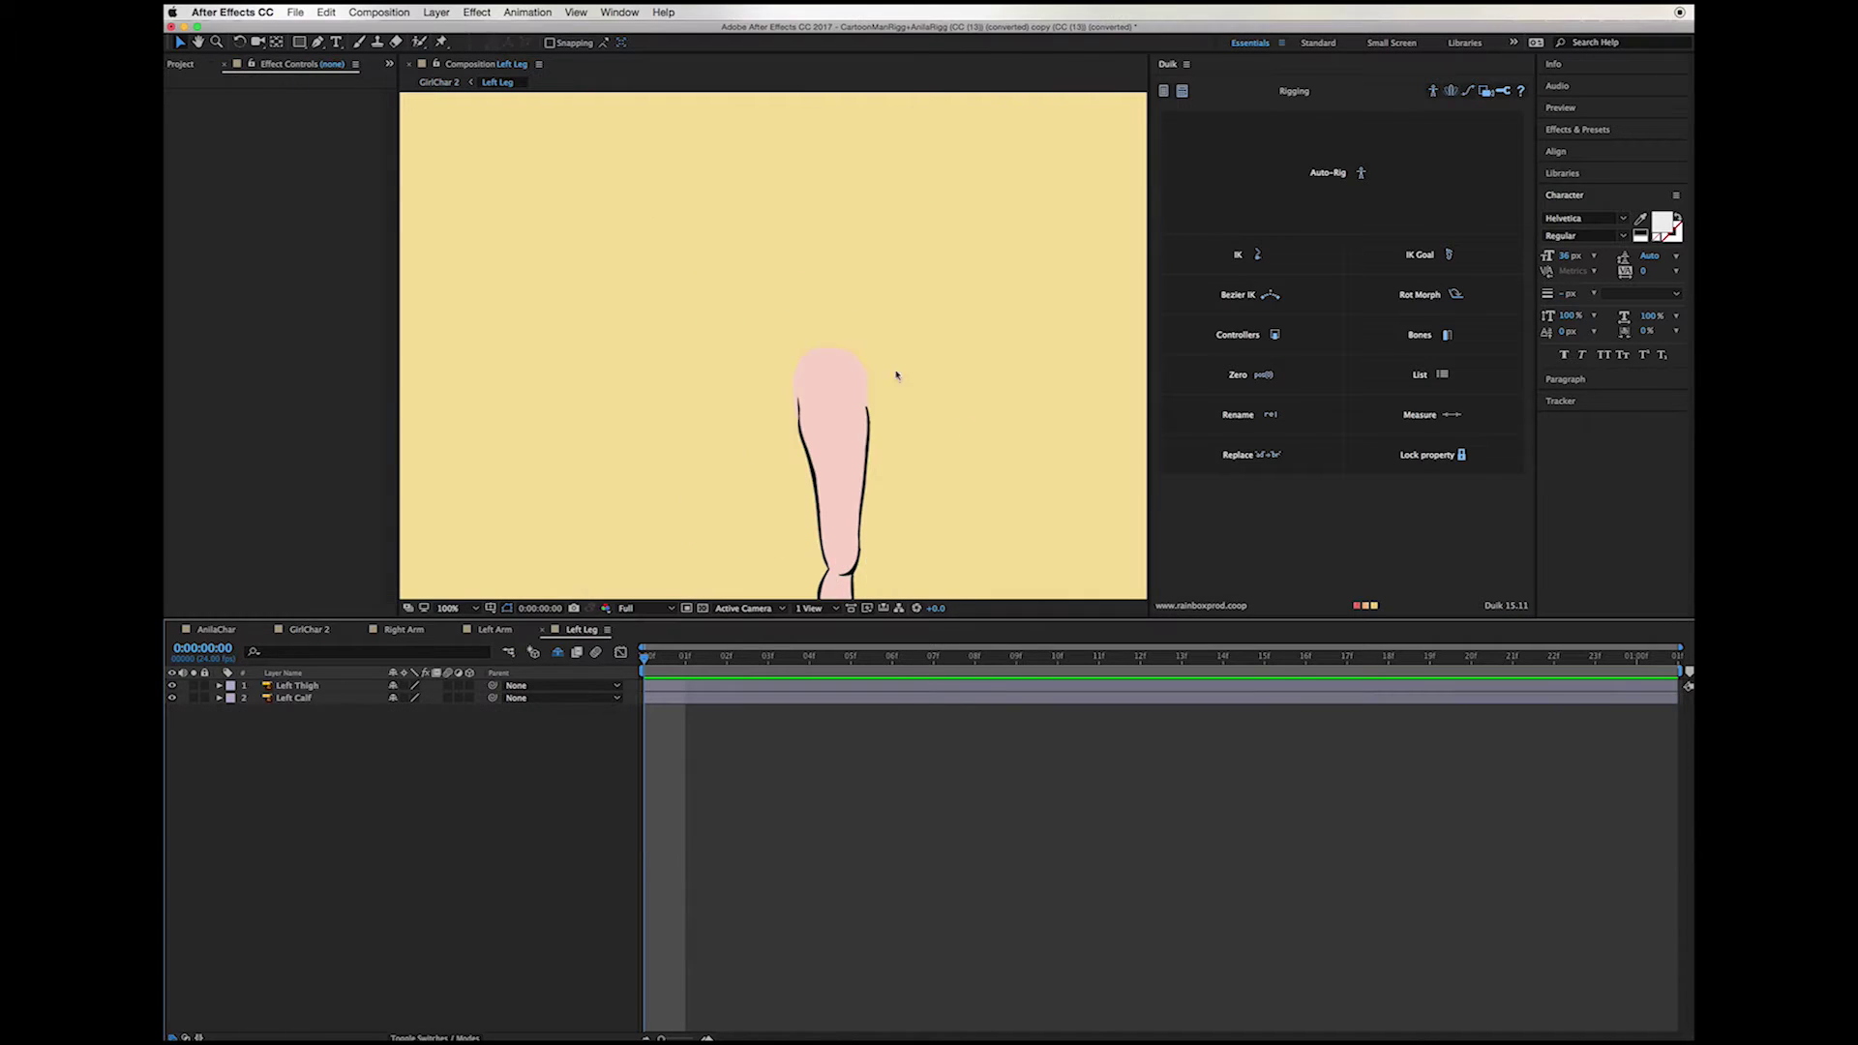
Step: Crop the Left Leg composition to a region of interest around the leg and realign its layer in GirlChar 2
{"action": "key", "text": "space"}
{"action": "left_click_drag", "start_coordinate": [896, 373], "coordinate": [836, 161]}
{"action": "left_click_drag", "start_coordinate": [715, 126], "coordinate": [840, 556]}
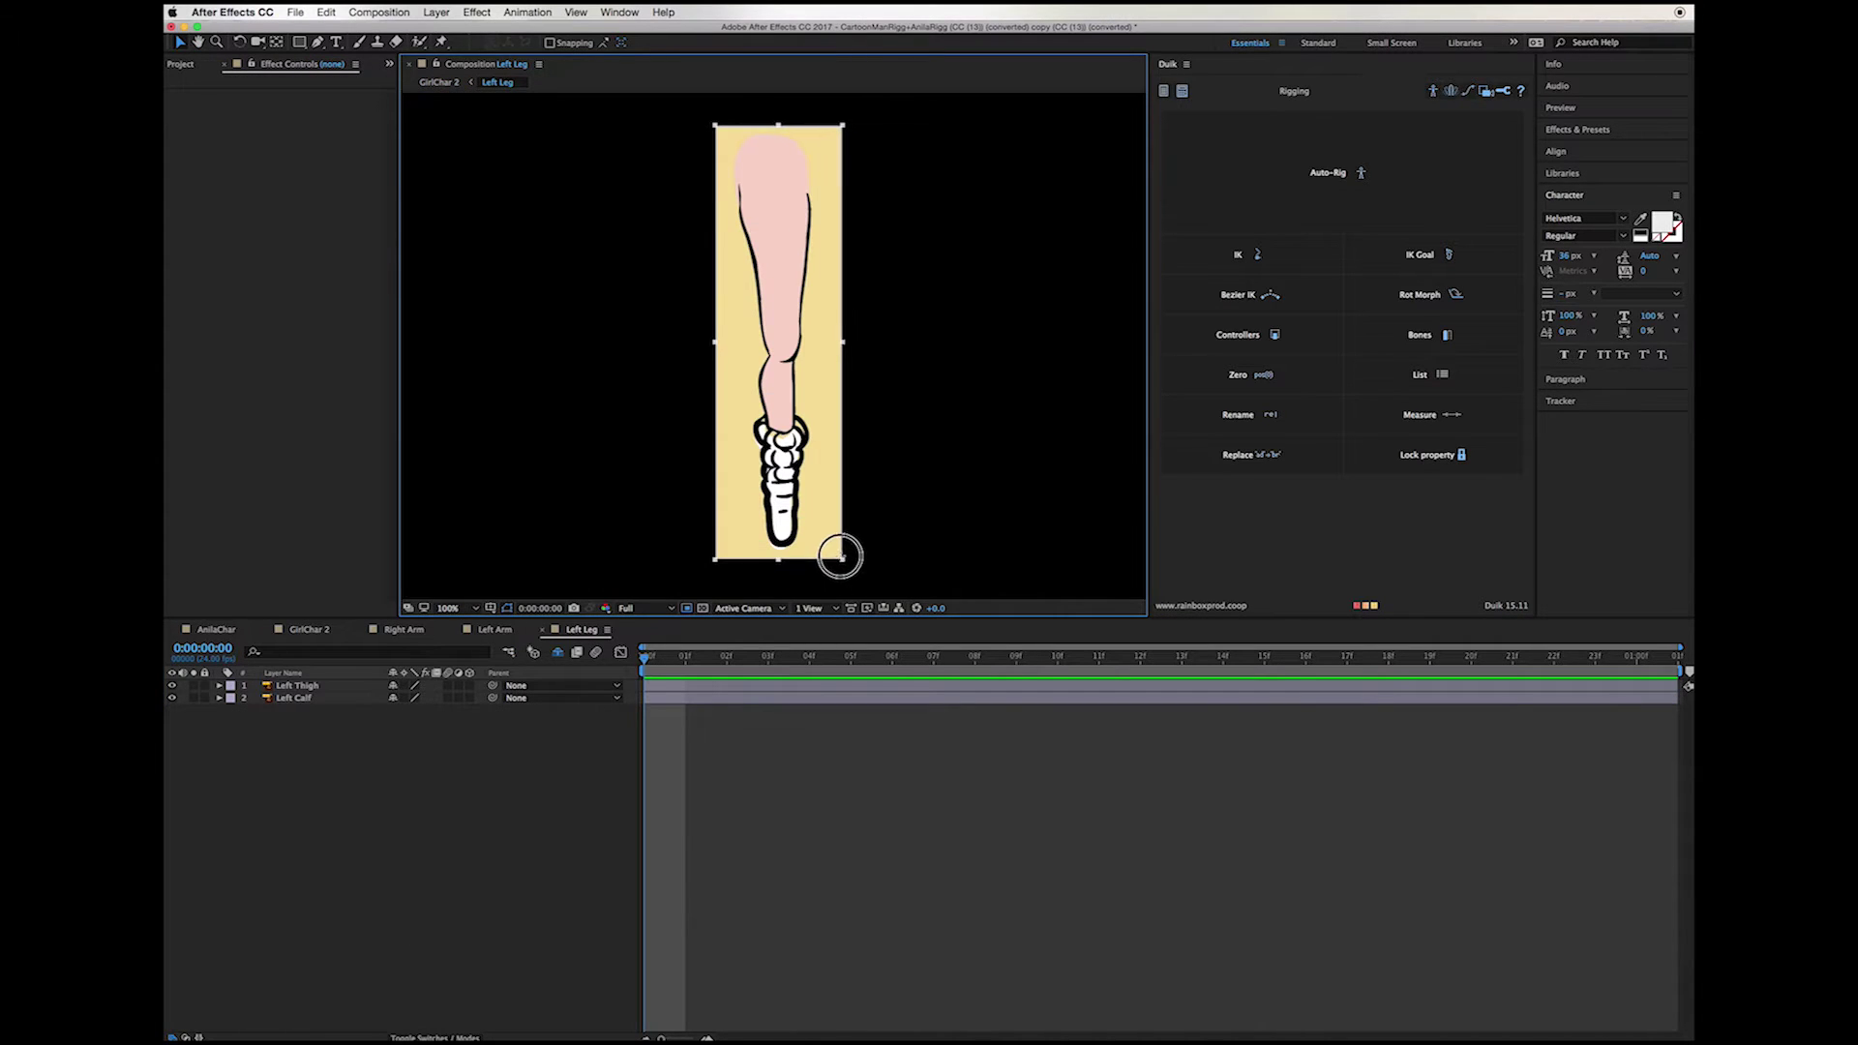
{"action": "left_click", "coordinate": [378, 12]}
{"action": "left_click", "coordinate": [422, 109]}
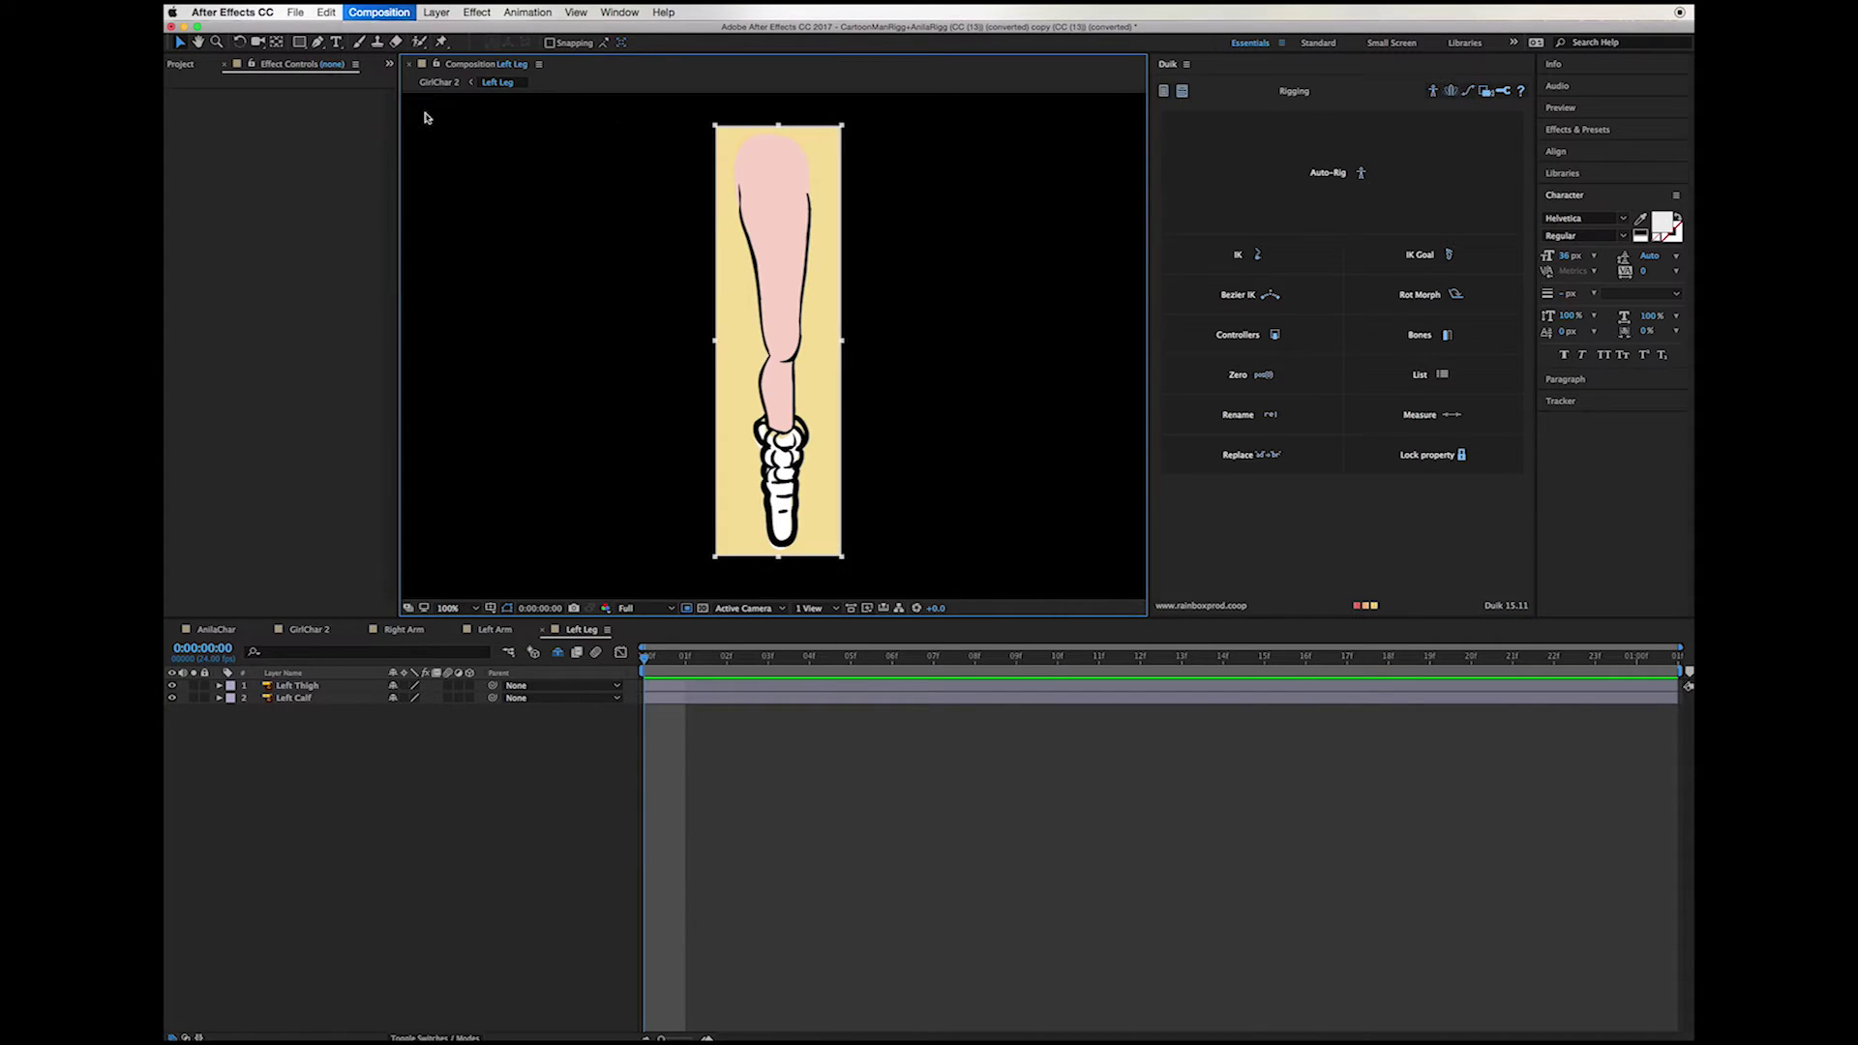
{"action": "left_click", "coordinate": [310, 630]}
{"action": "left_click_drag", "start_coordinate": [792, 188], "coordinate": [847, 386]}
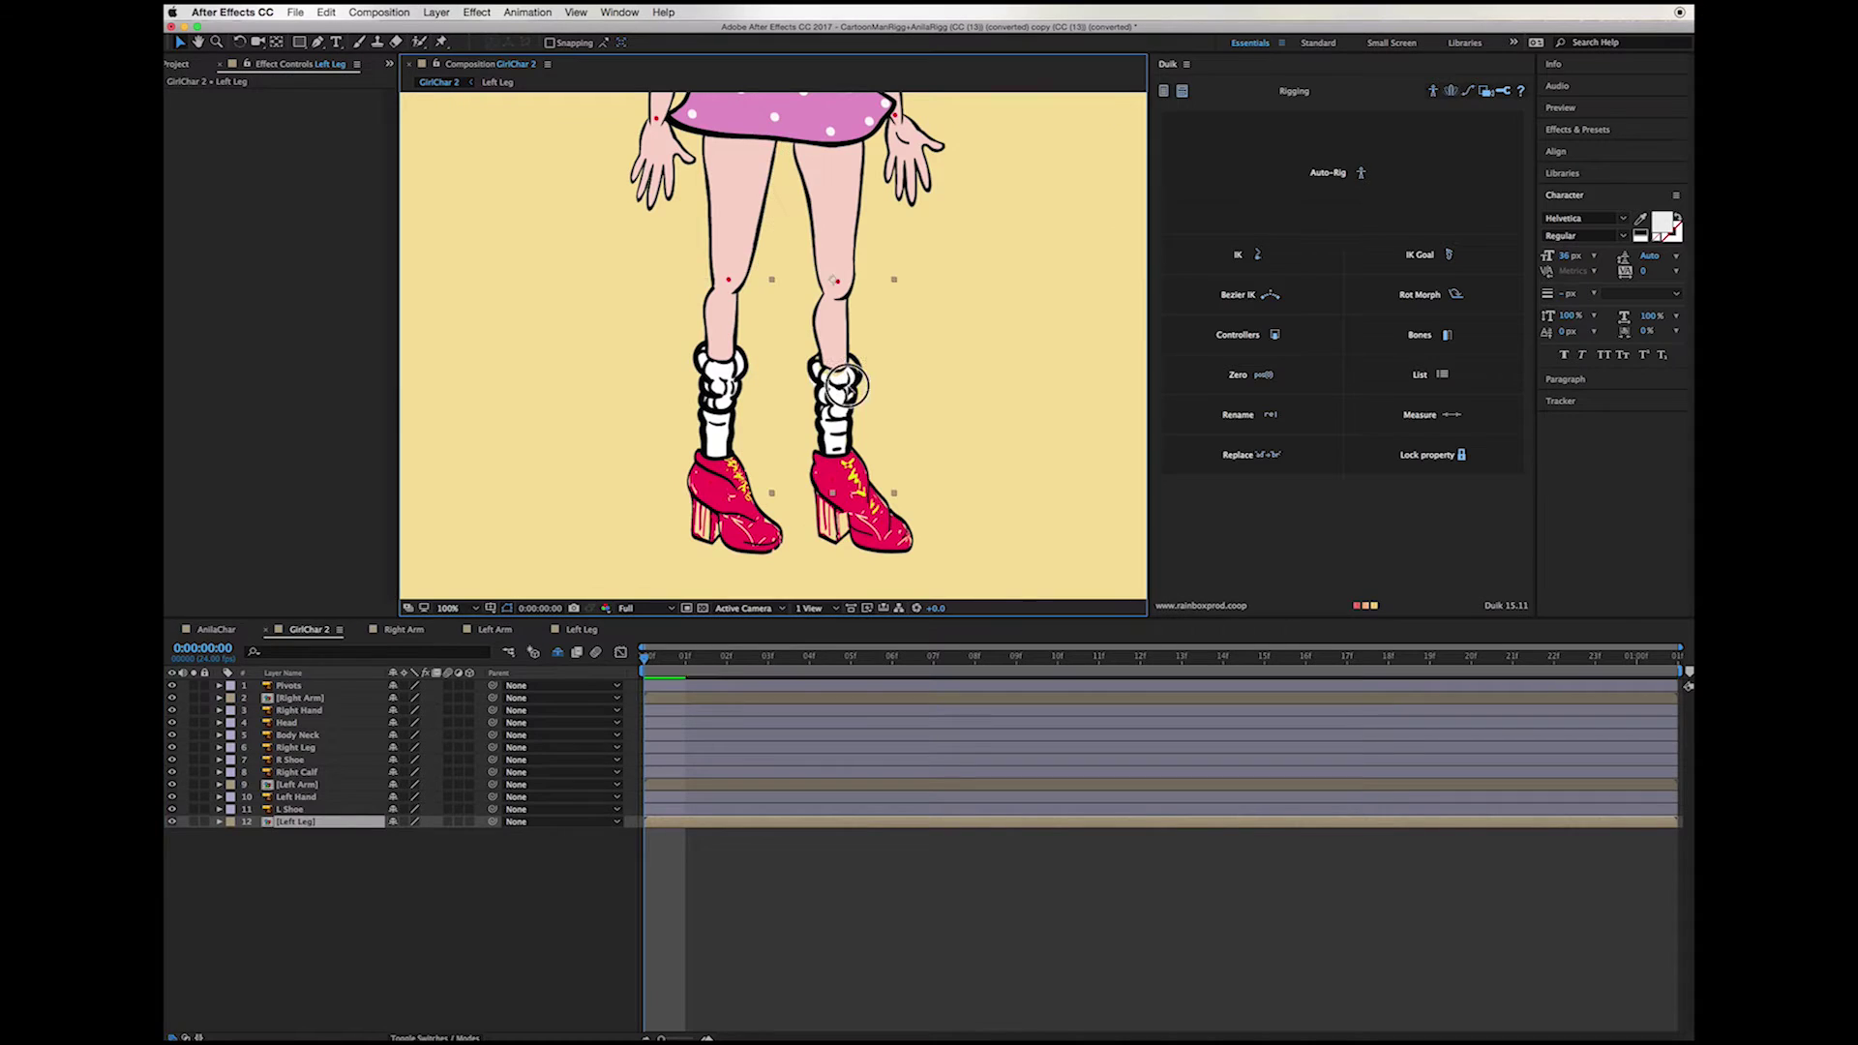
Step: Pre-compose the Right Leg and Right Calf layers into a new composition named Right Leg
{"action": "left_click", "coordinate": [319, 747]}
{"action": "left_click", "coordinate": [319, 773], "text": "shift"}
{"action": "right_click", "coordinate": [323, 772]}
{"action": "left_click", "coordinate": [426, 923]}
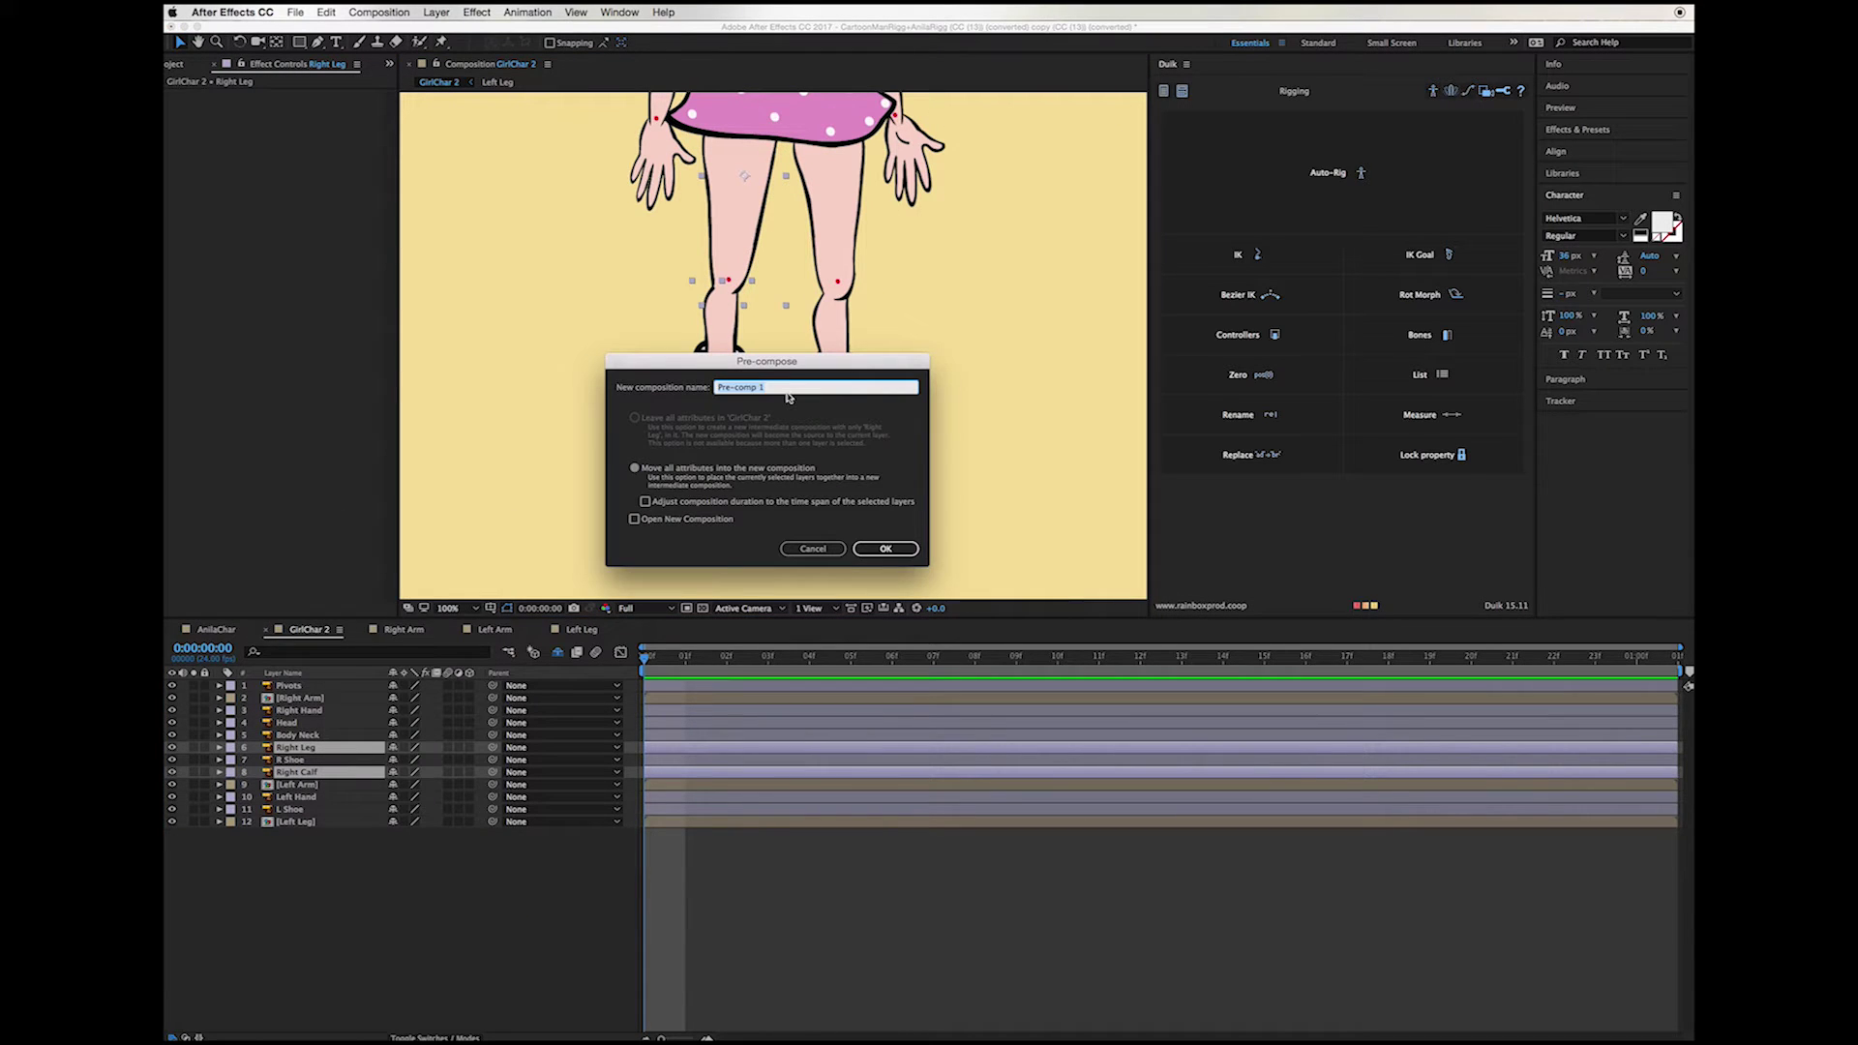
{"action": "type", "text": "Right Leg"}
{"action": "key", "text": "Return"}
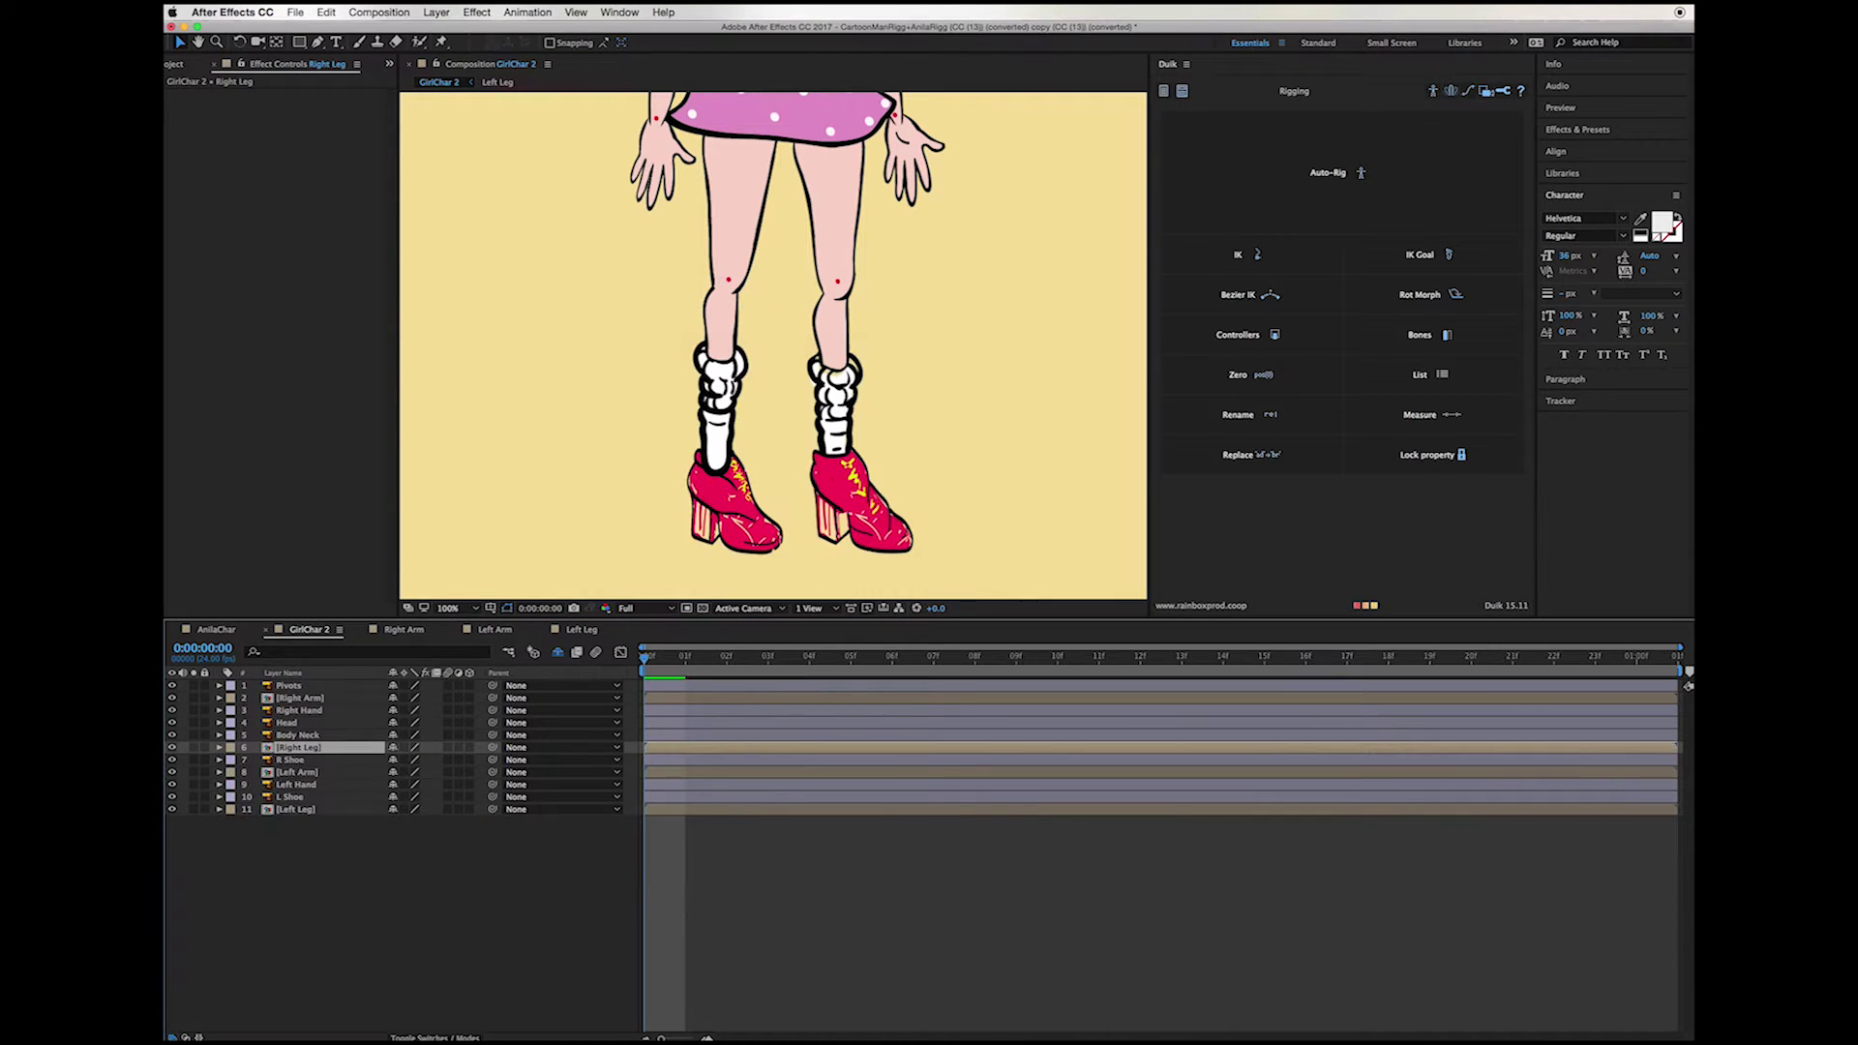
Step: Crop the Right Leg composition to a region of interest around the leg and return to GirlChar 2
{"action": "double_click", "coordinate": [291, 747]}
{"action": "left_click_drag", "start_coordinate": [830, 329], "coordinate": [821, 551]}
{"action": "left_click", "coordinate": [380, 11]}
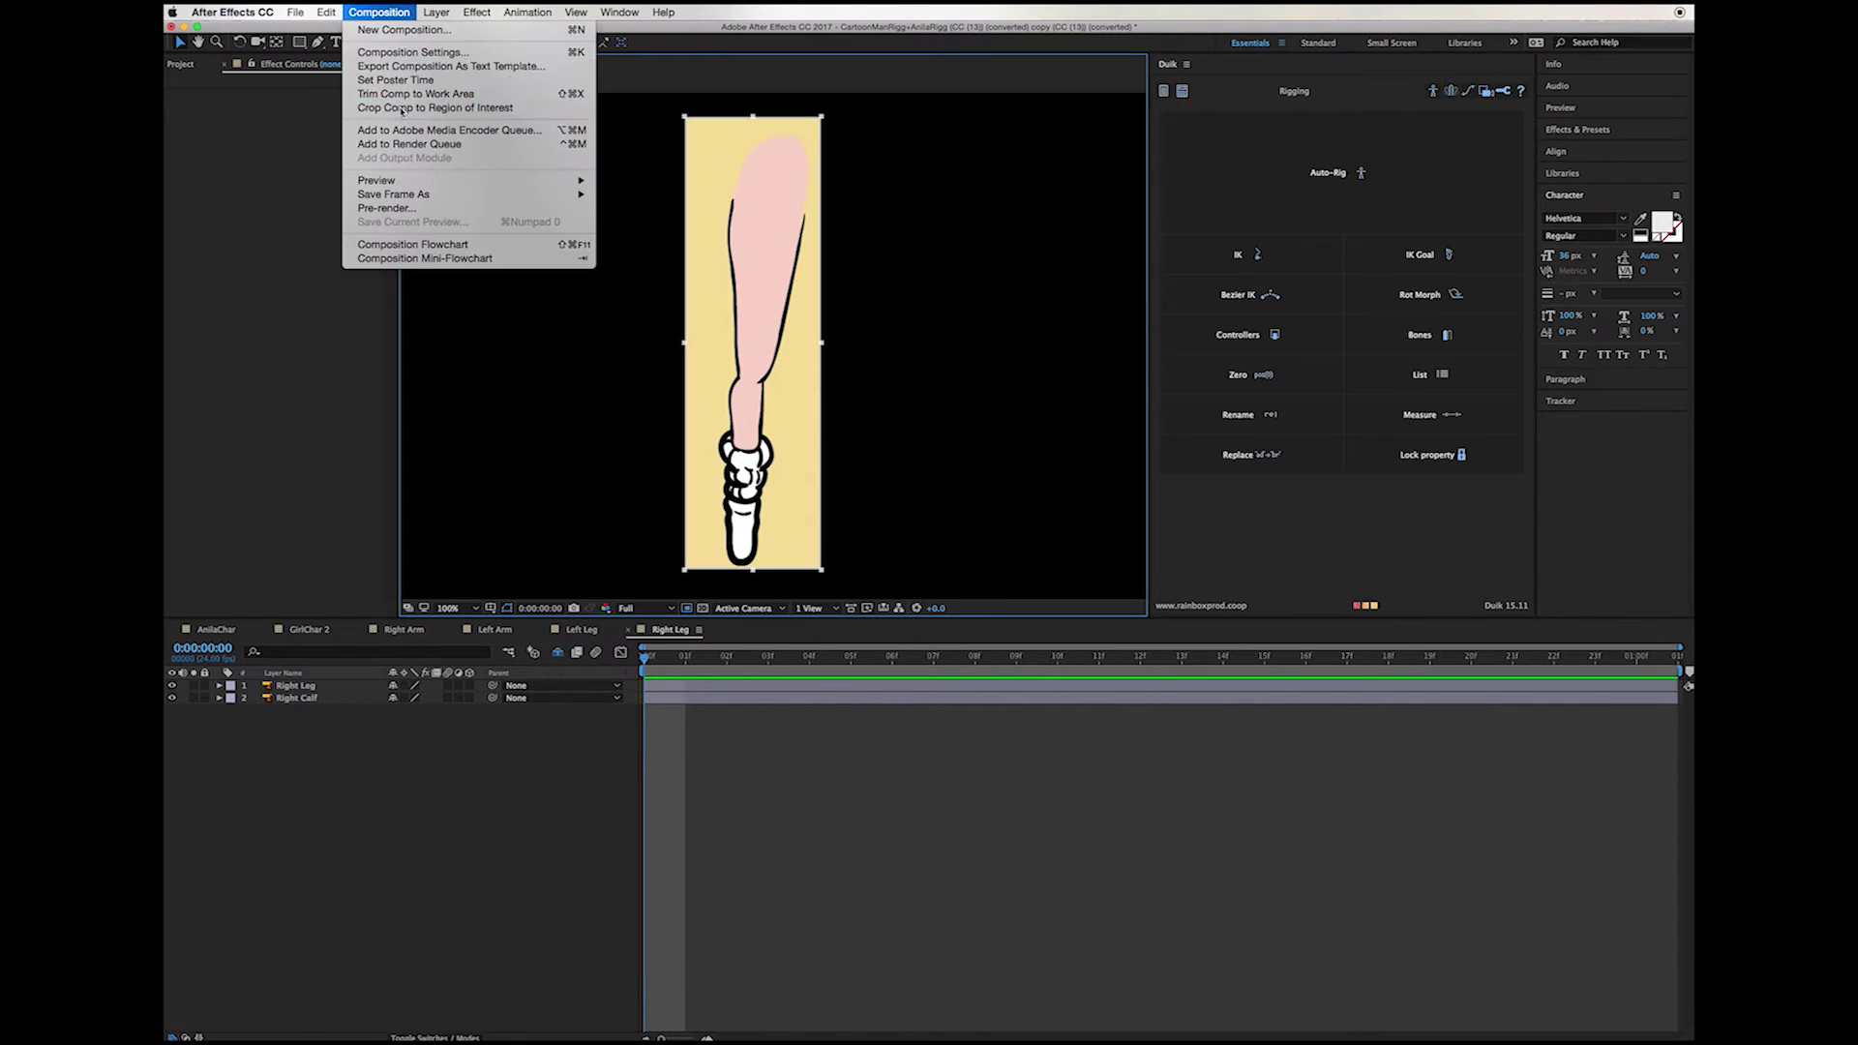
{"action": "left_click", "coordinate": [414, 107]}
{"action": "left_click", "coordinate": [311, 629]}
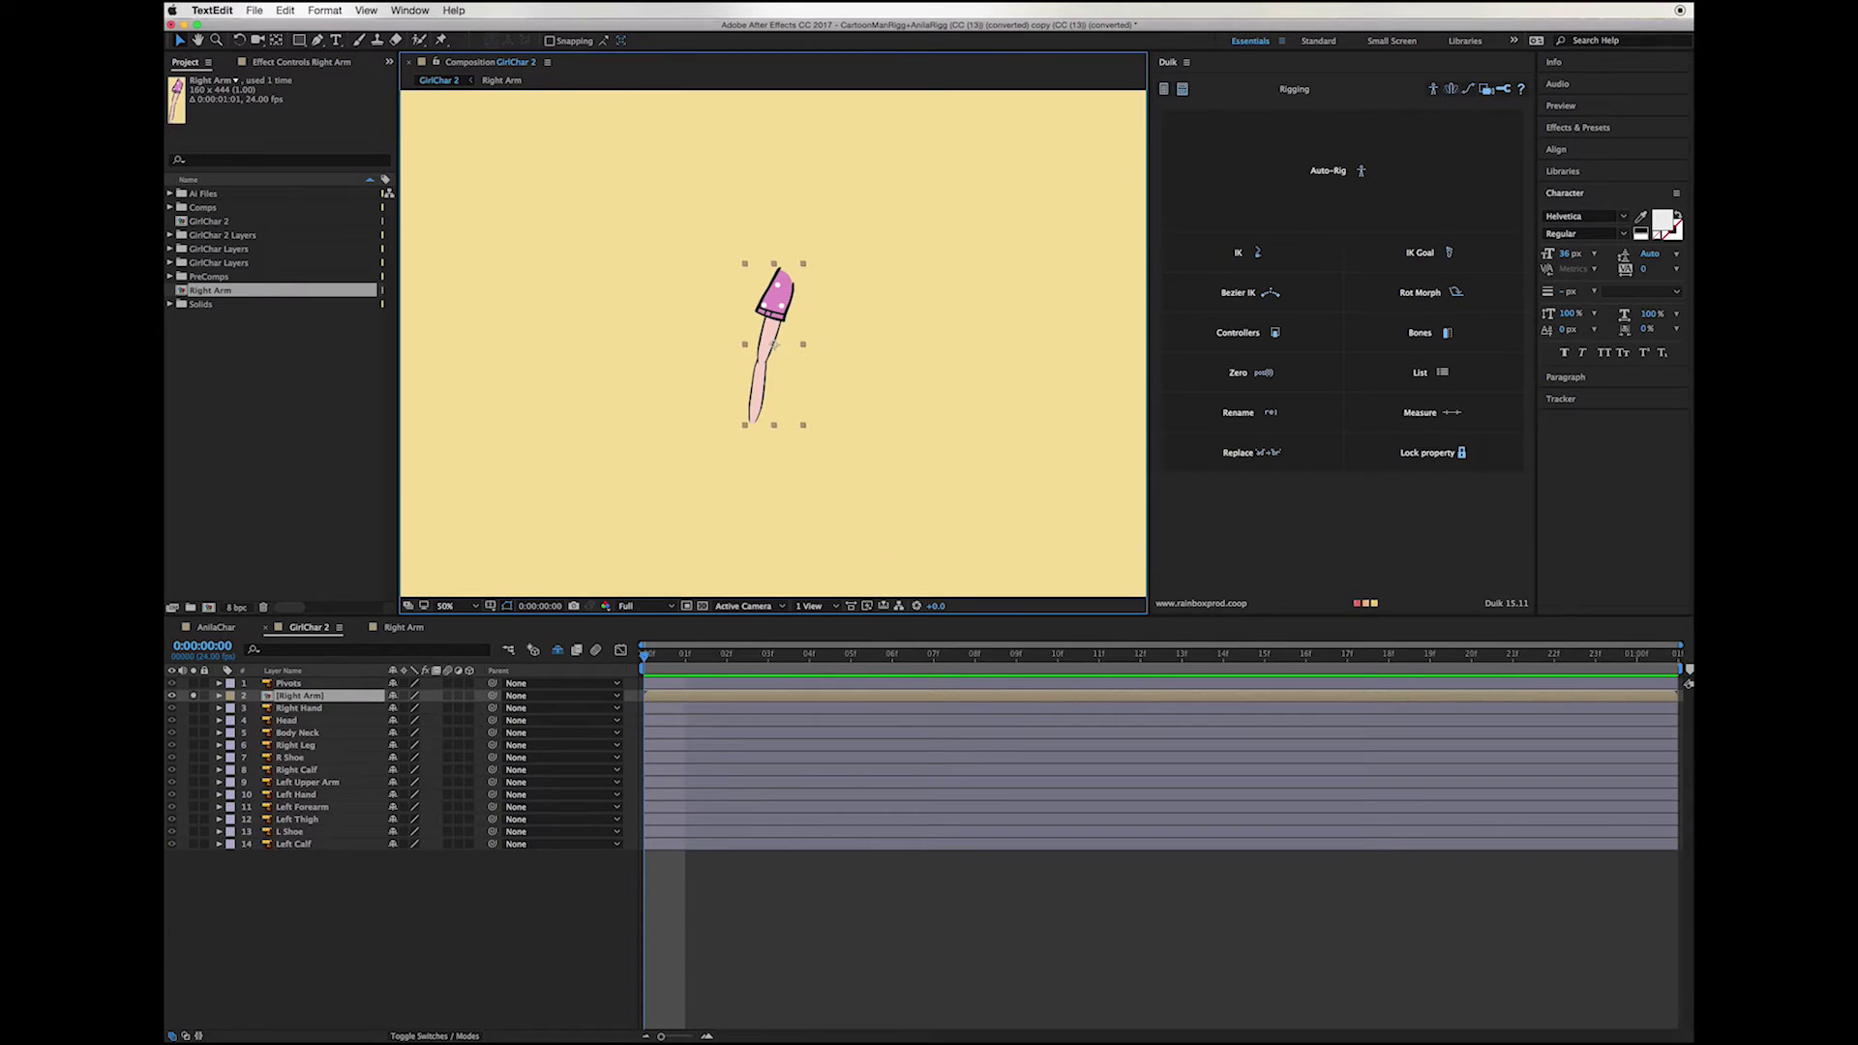
Step: Consult the TextEdit notes for the puppet pin and bones step, then move them out of the way
{"action": "key", "text": "super+Tab"}
{"action": "left_click_drag", "start_coordinate": [1289, 652], "coordinate": [1490, 652]}
{"action": "left_click_drag", "start_coordinate": [1354, 371], "coordinate": [1712, 511]}
Step: Examine the Pivots layer's red joint markers against the Right Arm and across the whole character
{"action": "left_click", "coordinate": [192, 683]}
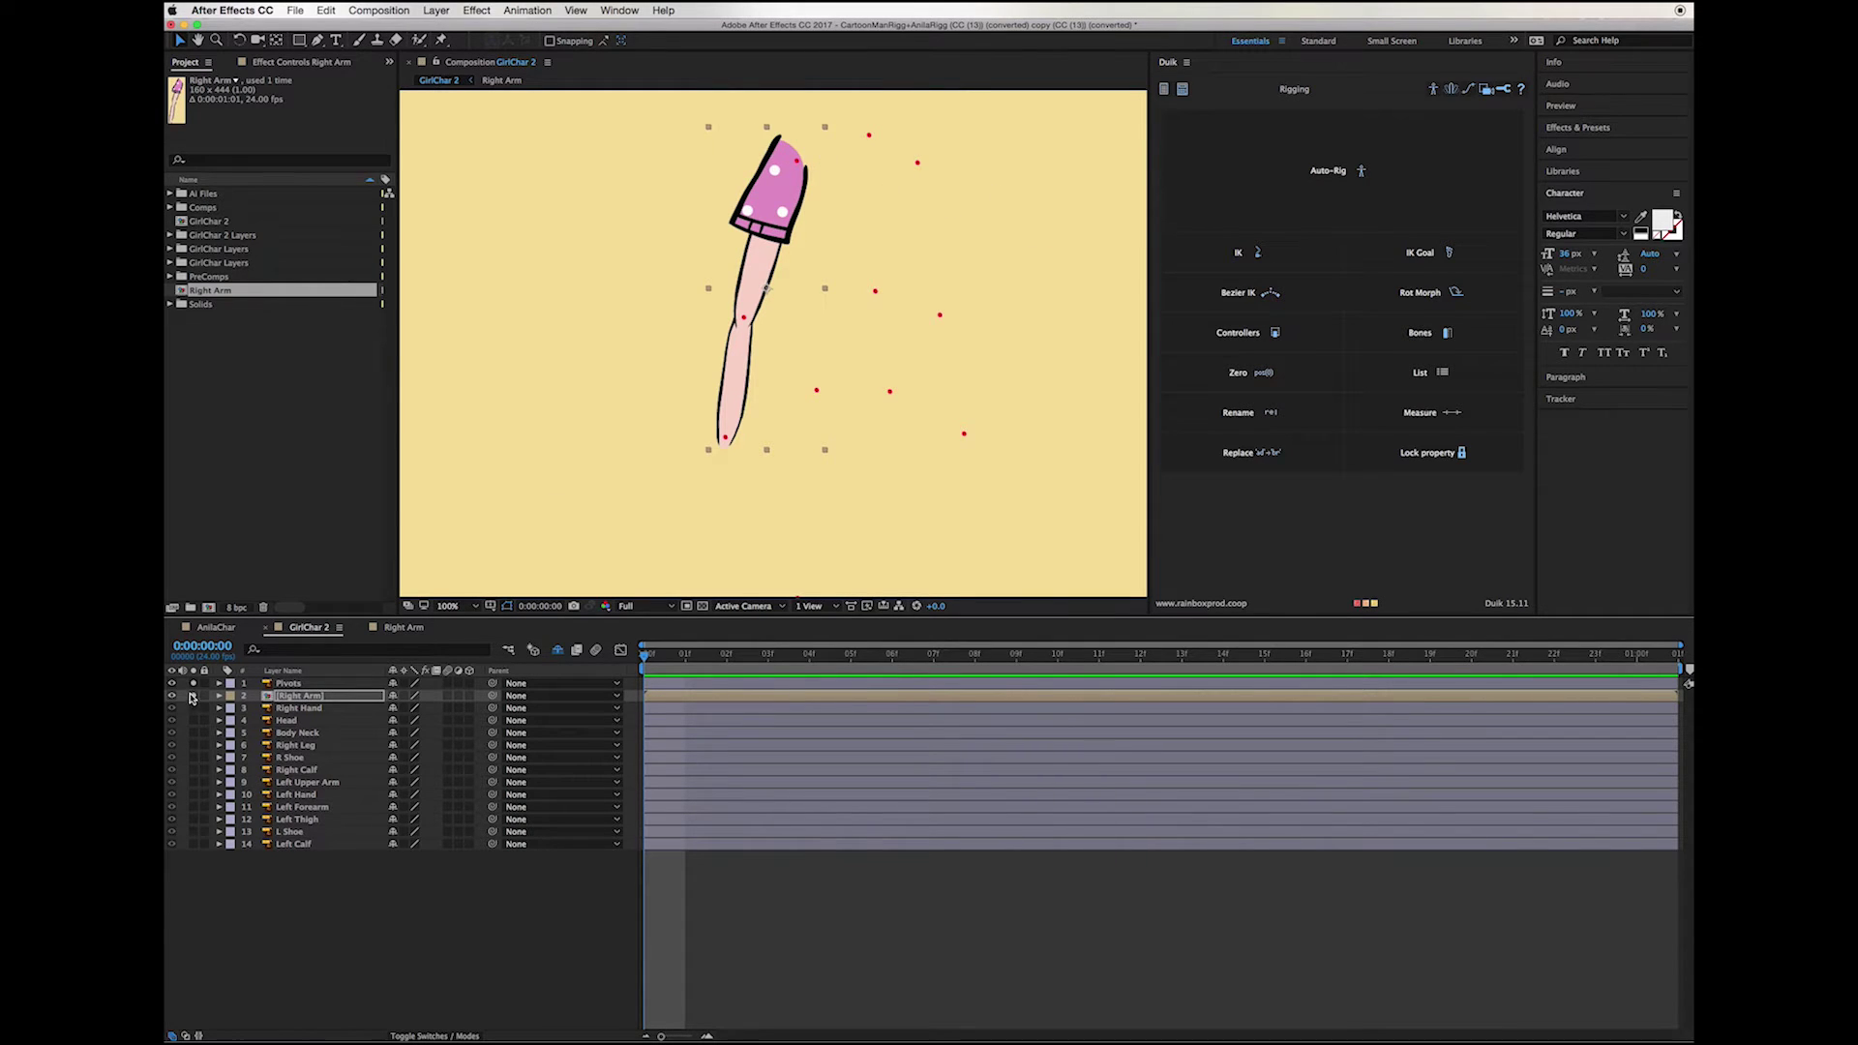
{"action": "left_click", "coordinate": [193, 695]}
{"action": "left_click", "coordinate": [193, 682]}
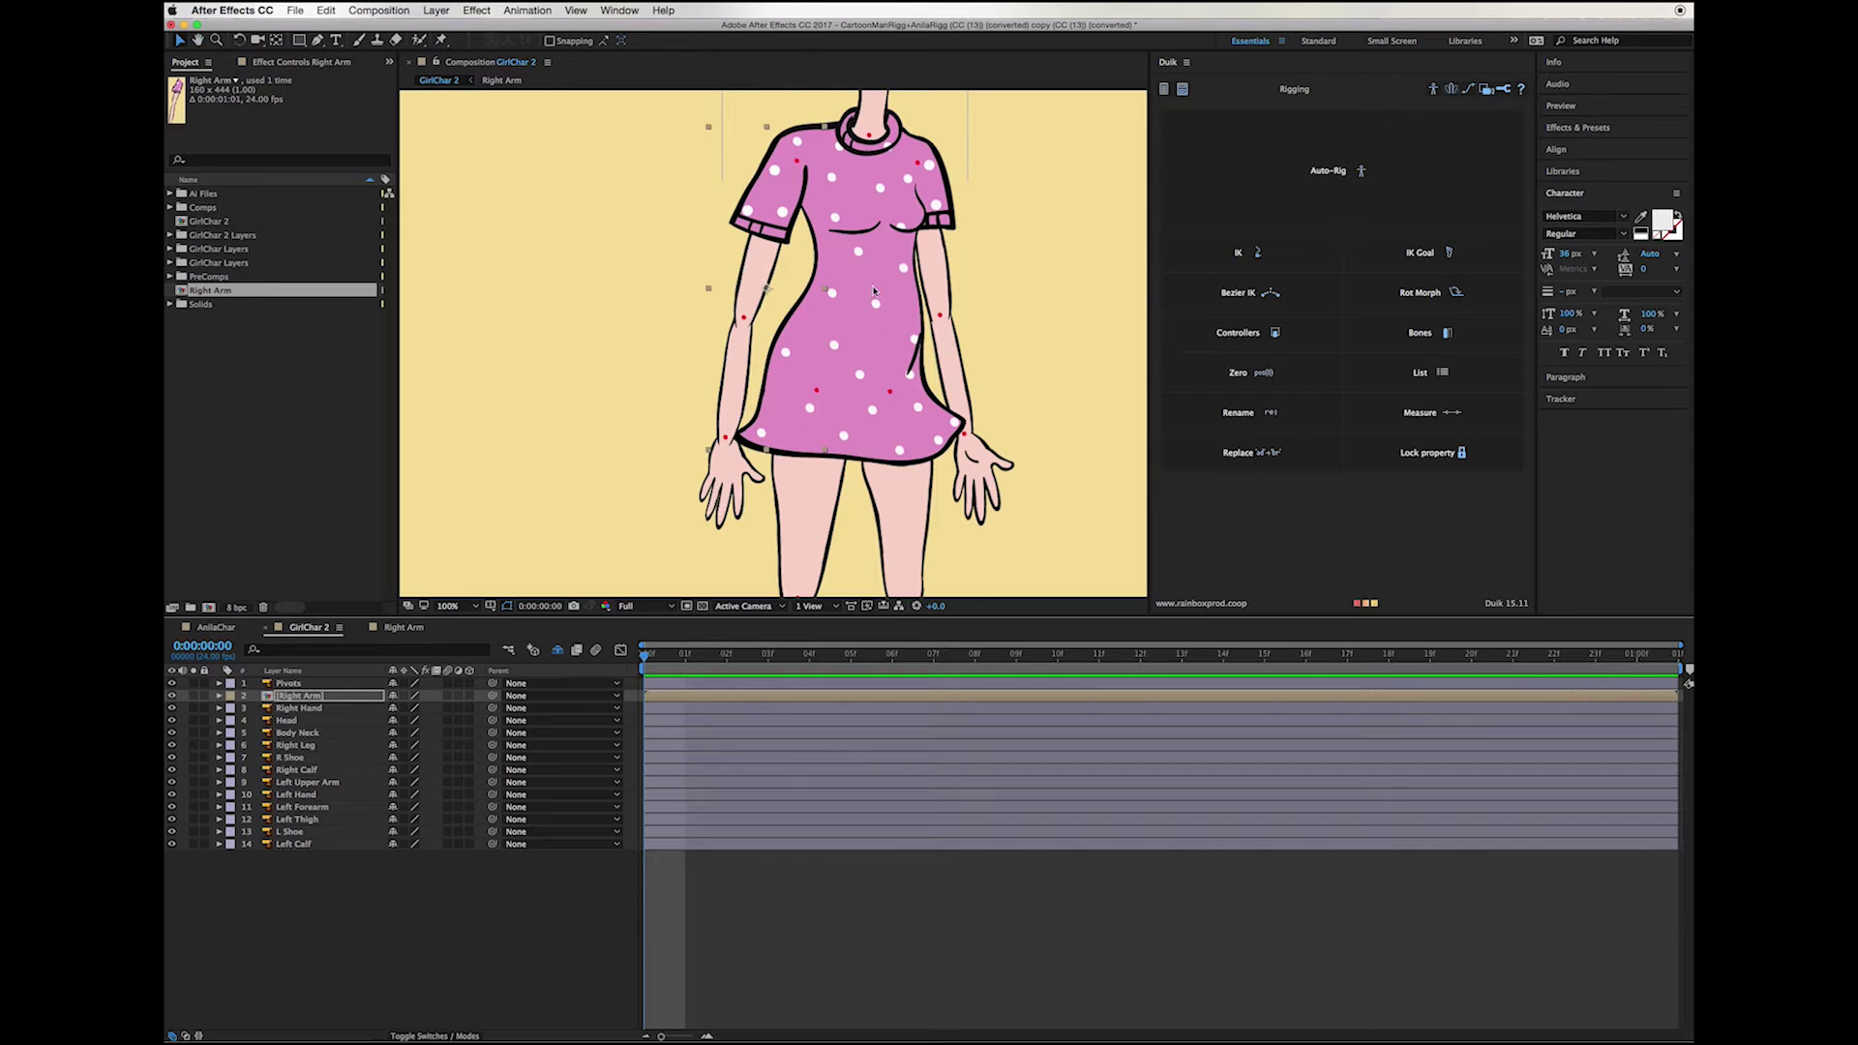
{"action": "scroll", "coordinate": [880, 298], "scroll_direction": "down", "scroll_amount": 8}
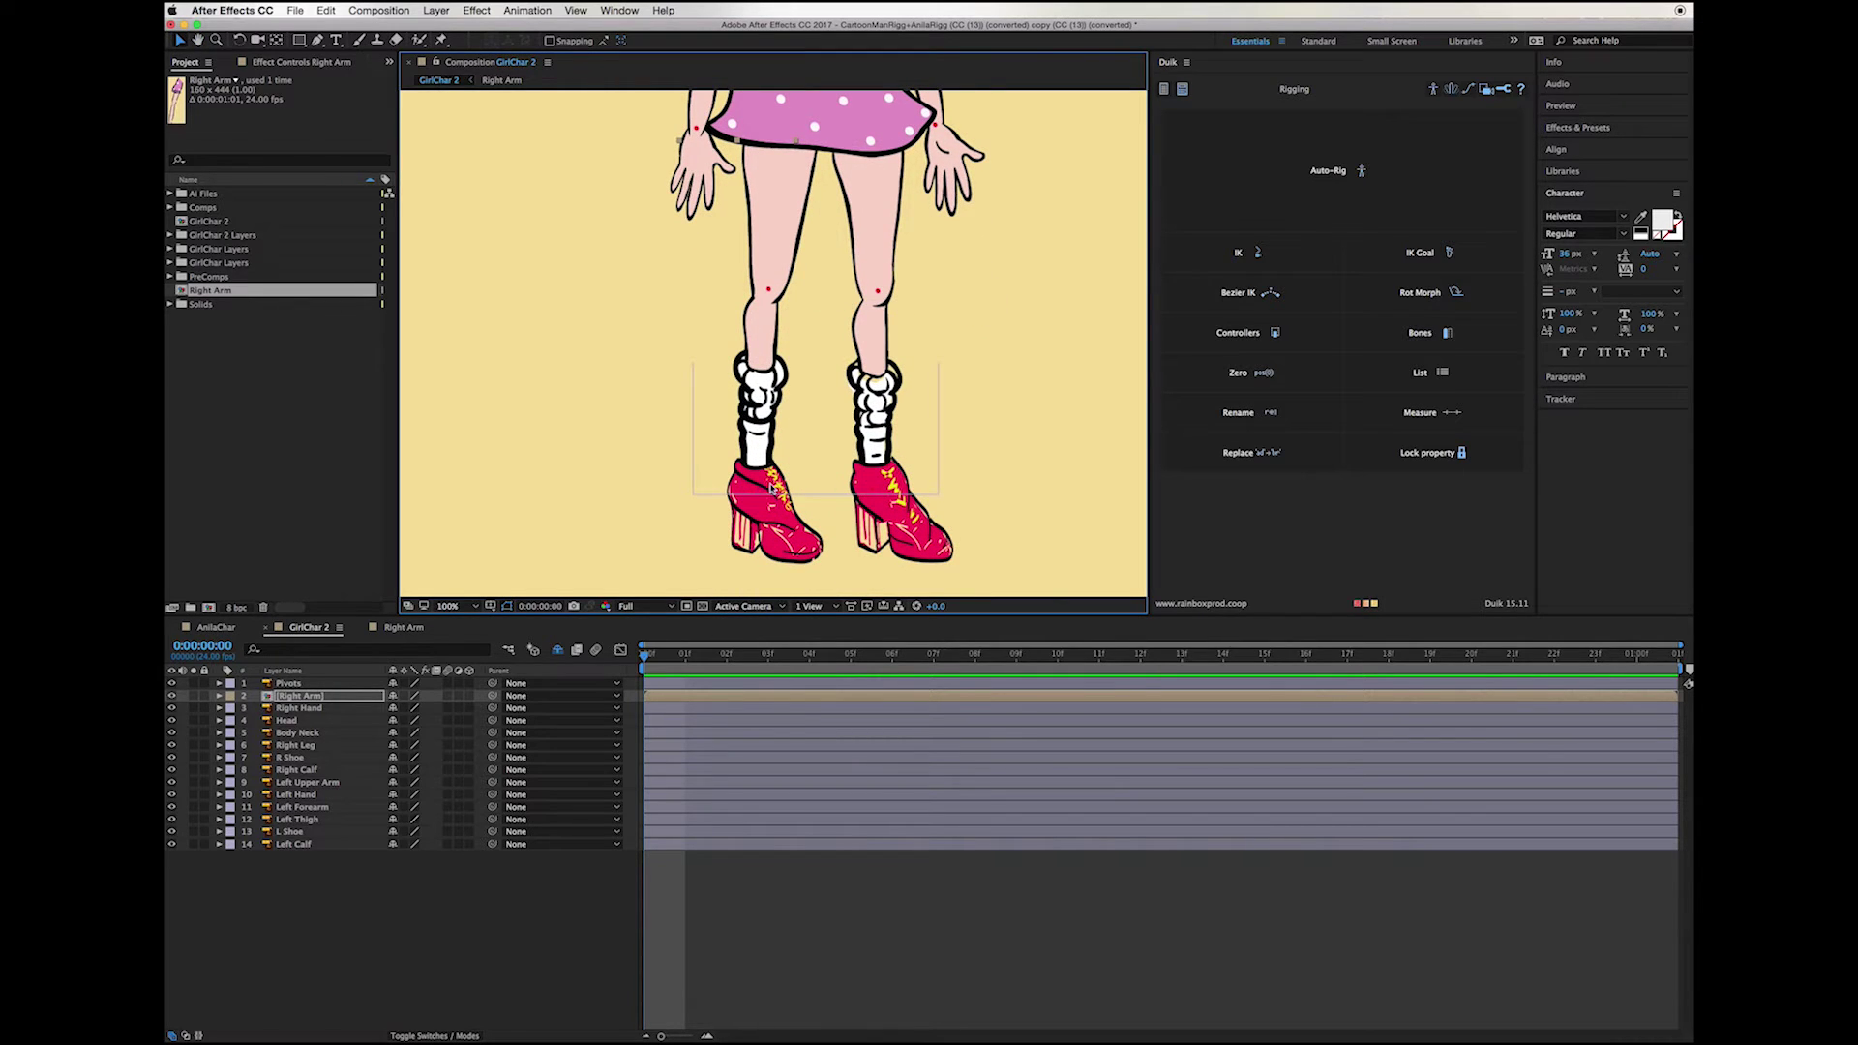
{"action": "scroll", "coordinate": [803, 489], "scroll_direction": "up", "scroll_amount": 10}
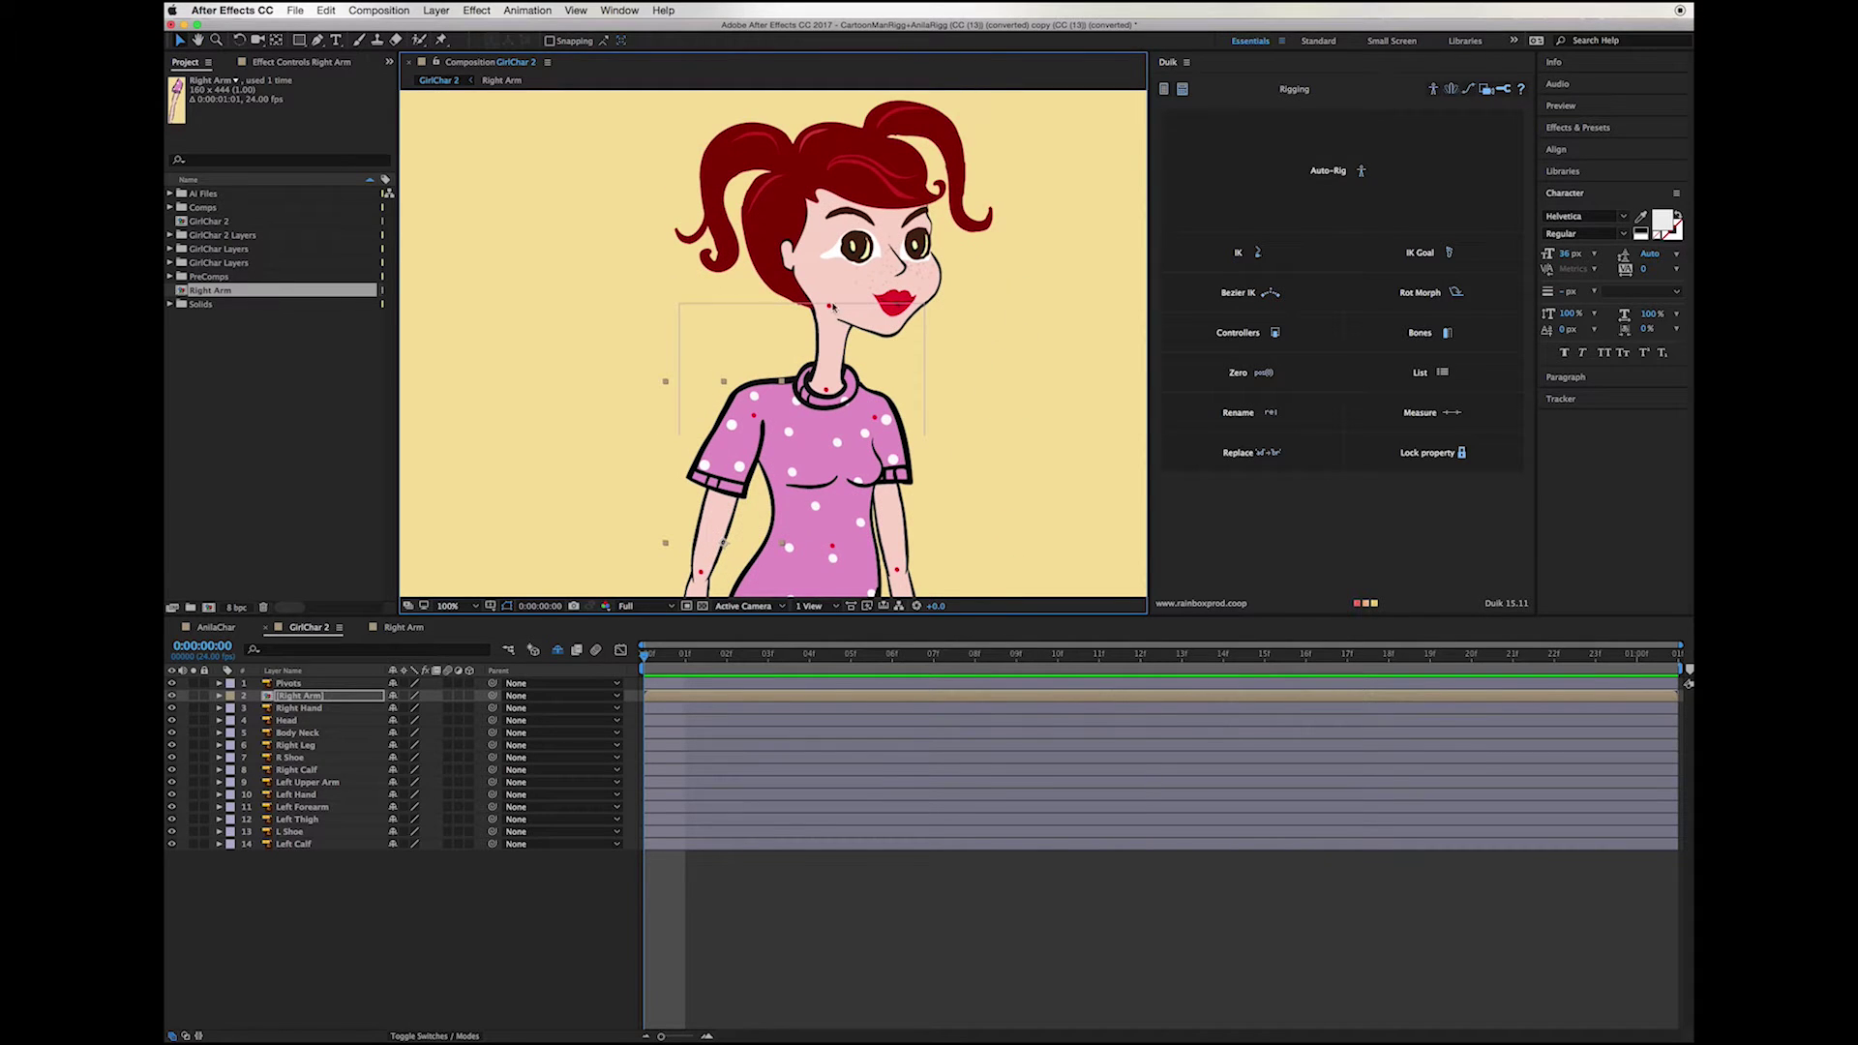
Step: Place puppet pins on the Right Arm layer at the shoulder, elbow and wrist pivot markers
{"action": "left_click_drag", "start_coordinate": [986, 515], "coordinate": [967, 278]}
{"action": "left_click", "coordinate": [442, 40]}
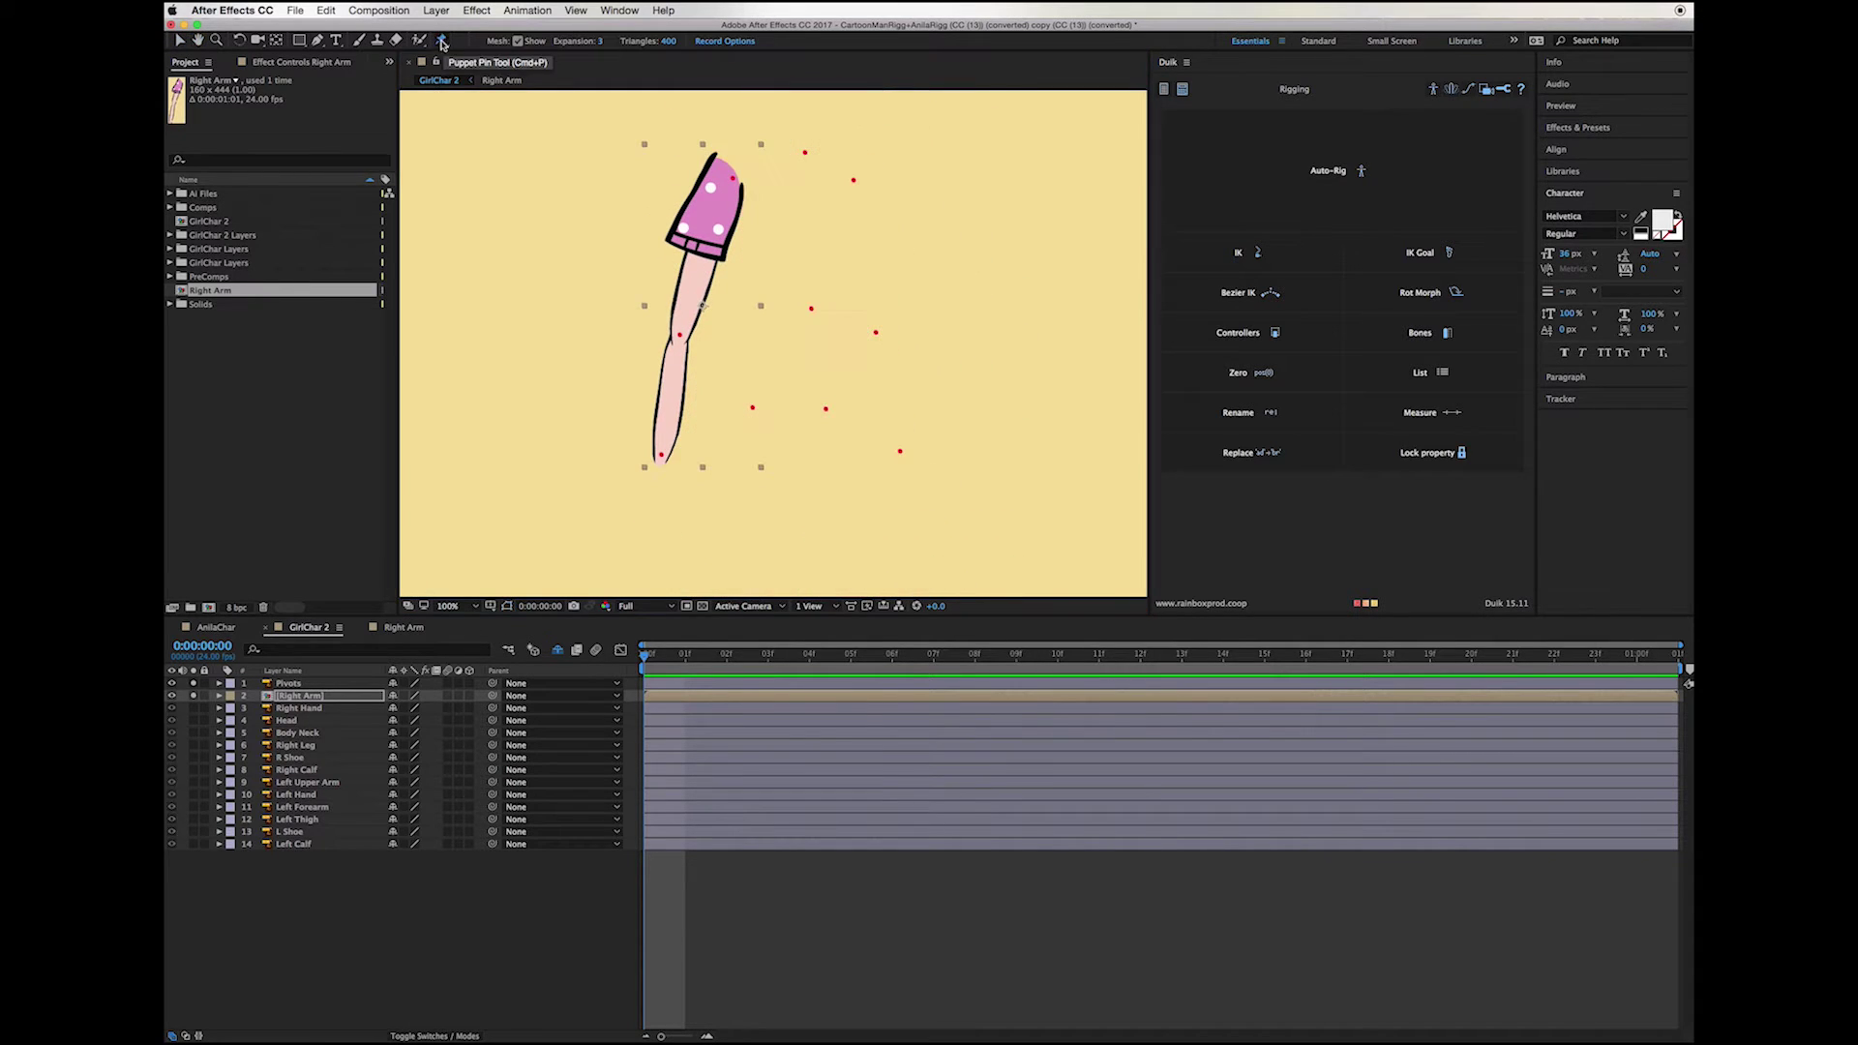
{"action": "left_click", "coordinate": [735, 176]}
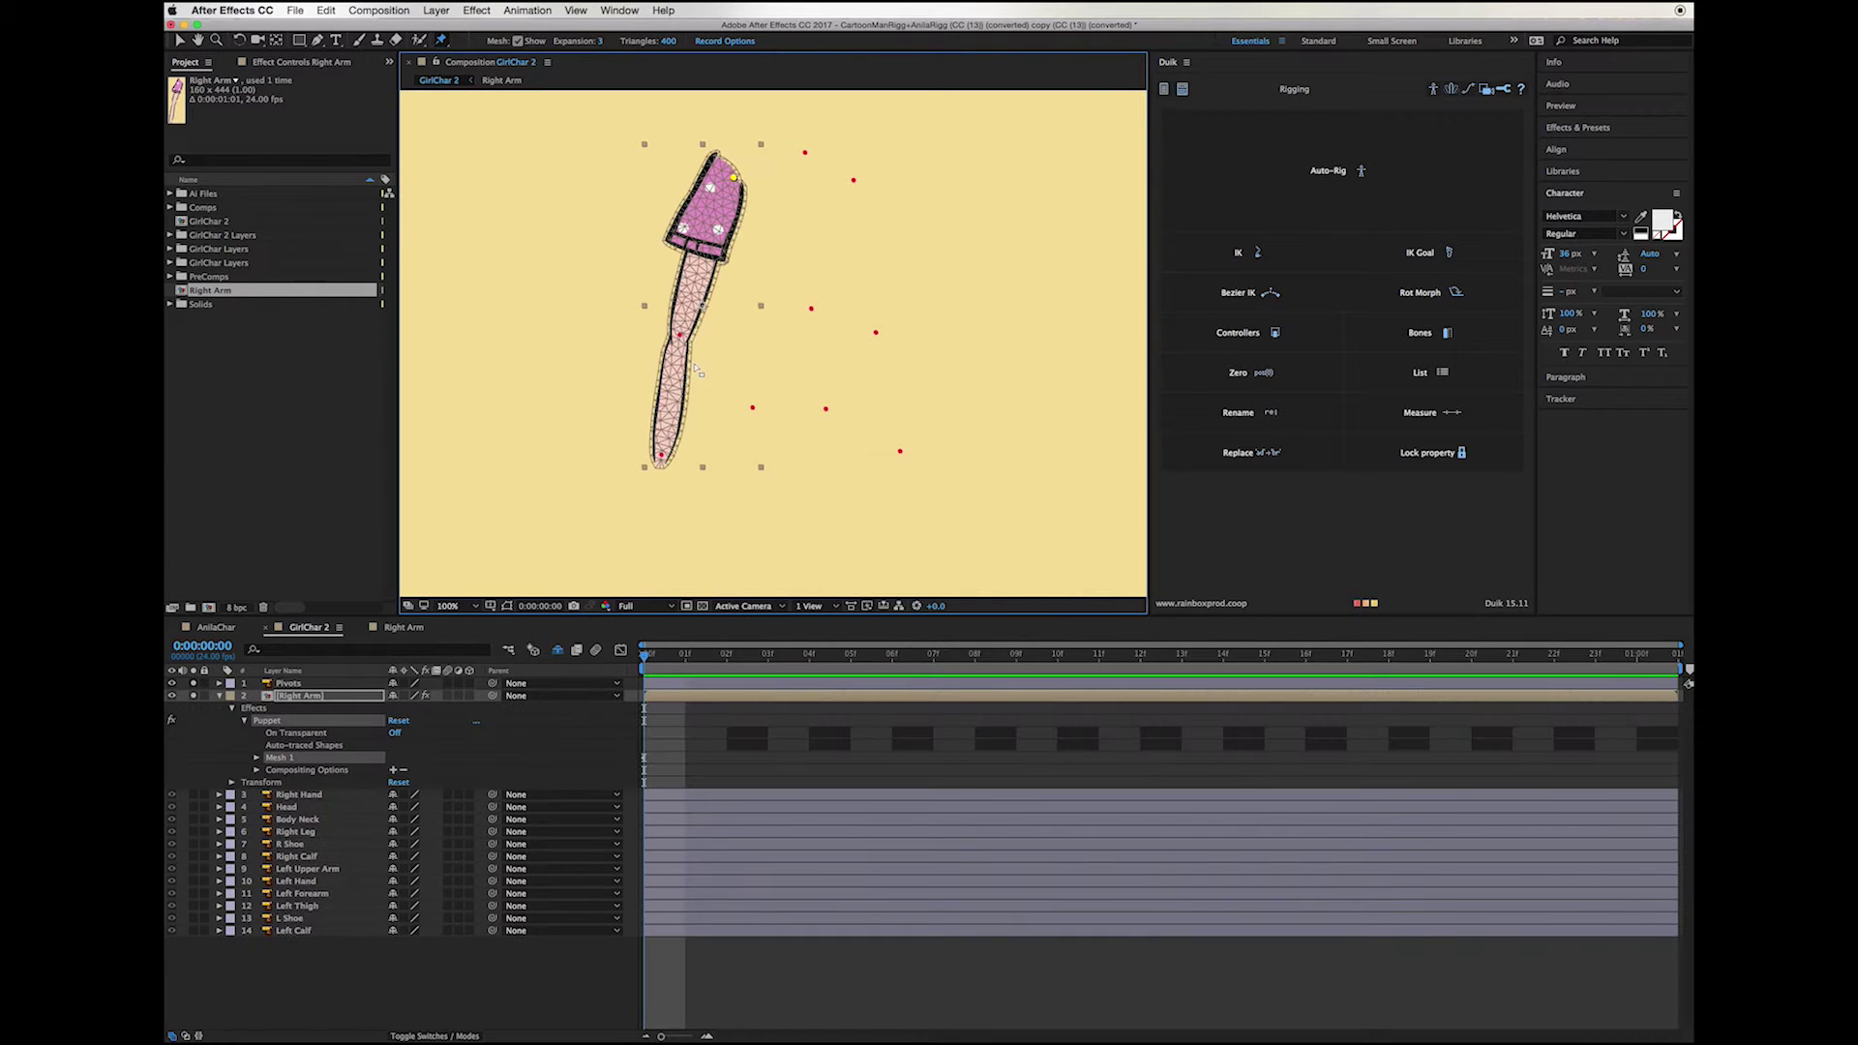
{"action": "left_click", "coordinate": [681, 333]}
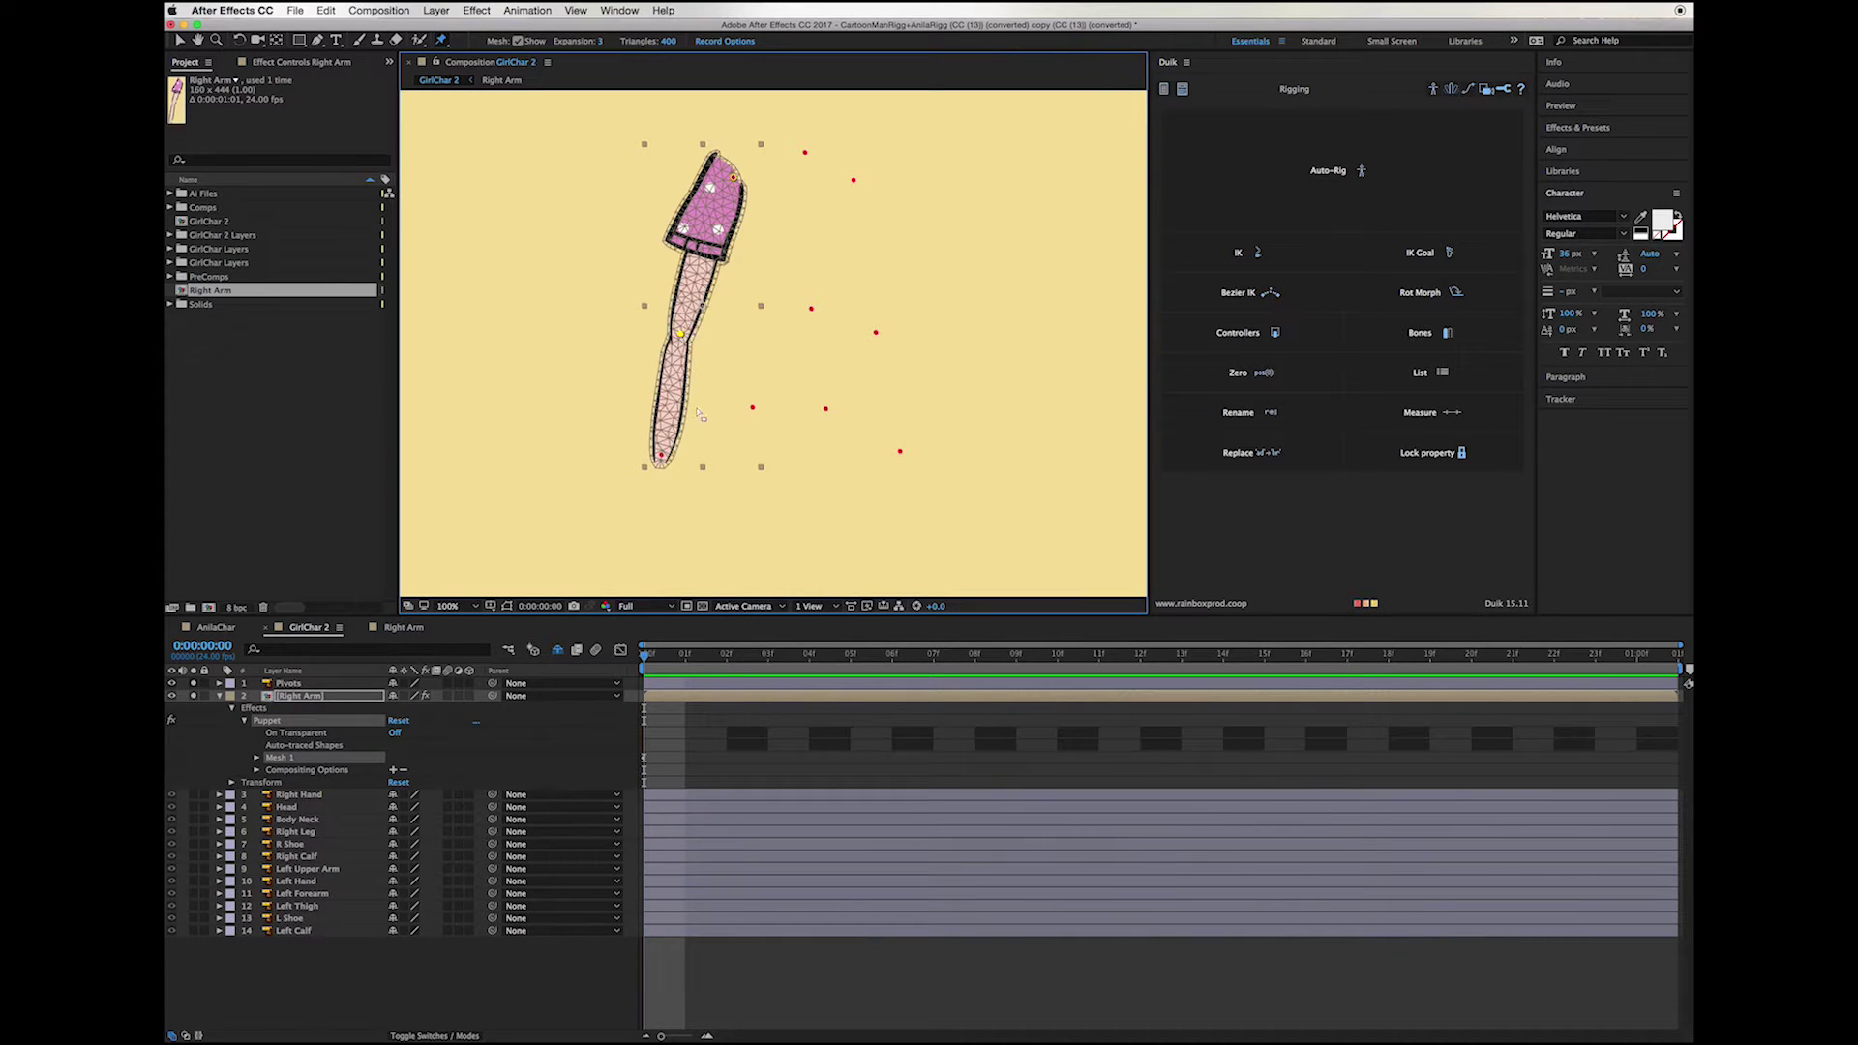
{"action": "left_click", "coordinate": [661, 455]}
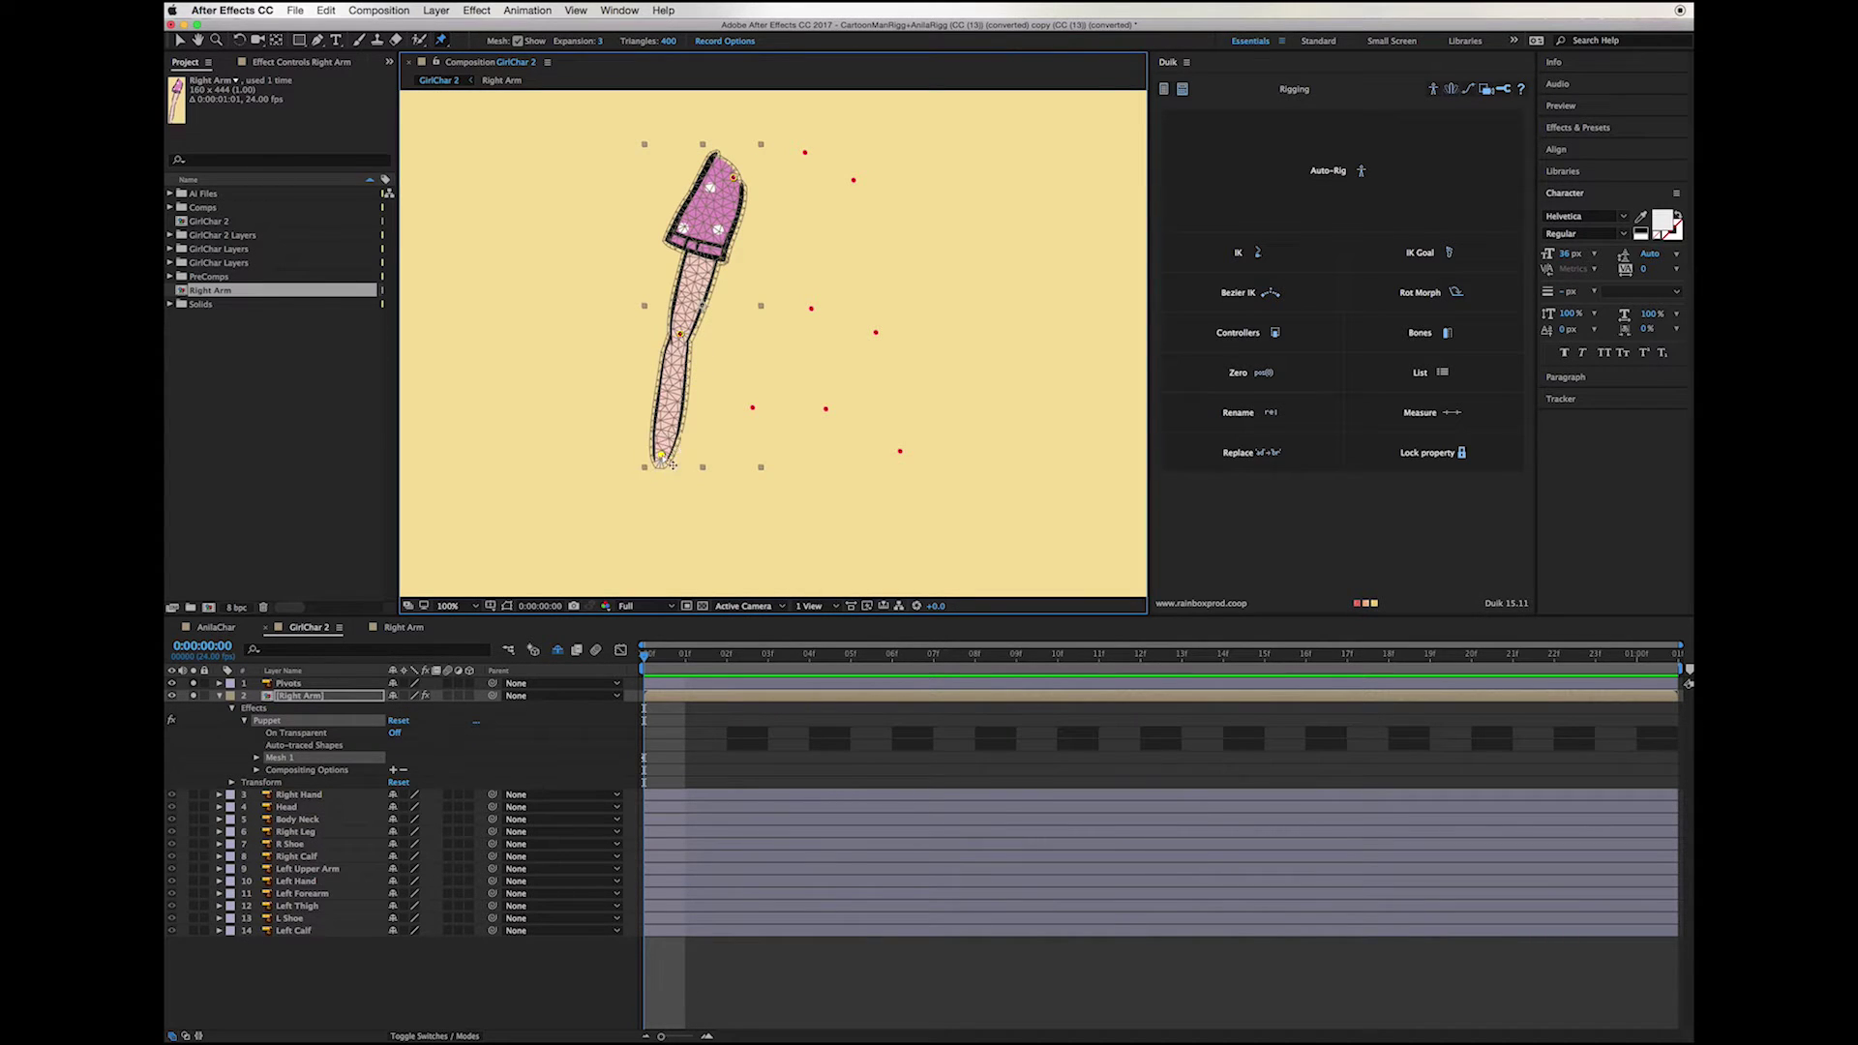
Step: Reveal the Right Arm's puppet deform pins and rename Puppet Pin 3 to Right Wrist
{"action": "left_click", "coordinate": [256, 758]}
{"action": "left_click", "coordinate": [269, 796]}
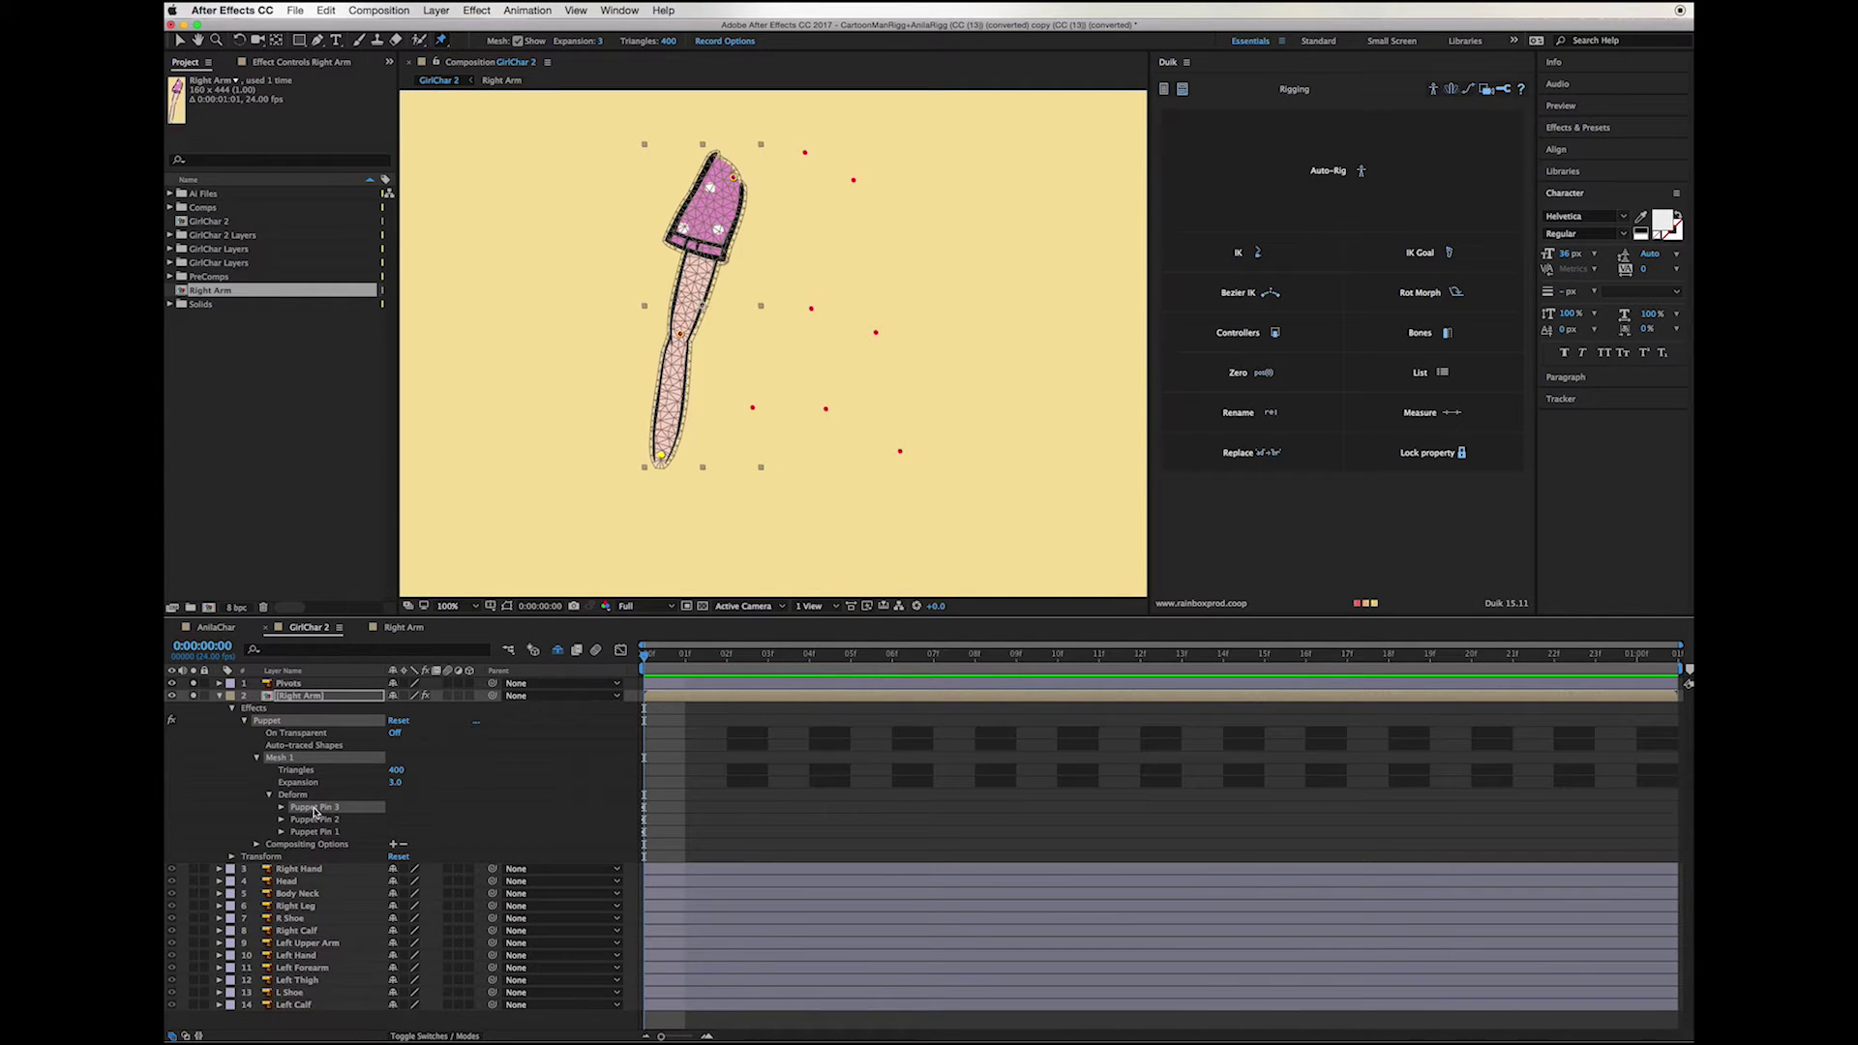
{"action": "key", "text": "Return"}
{"action": "type", "text": "Right Wrist"}
{"action": "key", "text": "Return"}
Step: Rename Puppet Pin 2 to Right Elbow and Puppet Pin 1 to Right Shoulder
{"action": "left_click", "coordinate": [325, 823]}
{"action": "key", "text": "Return"}
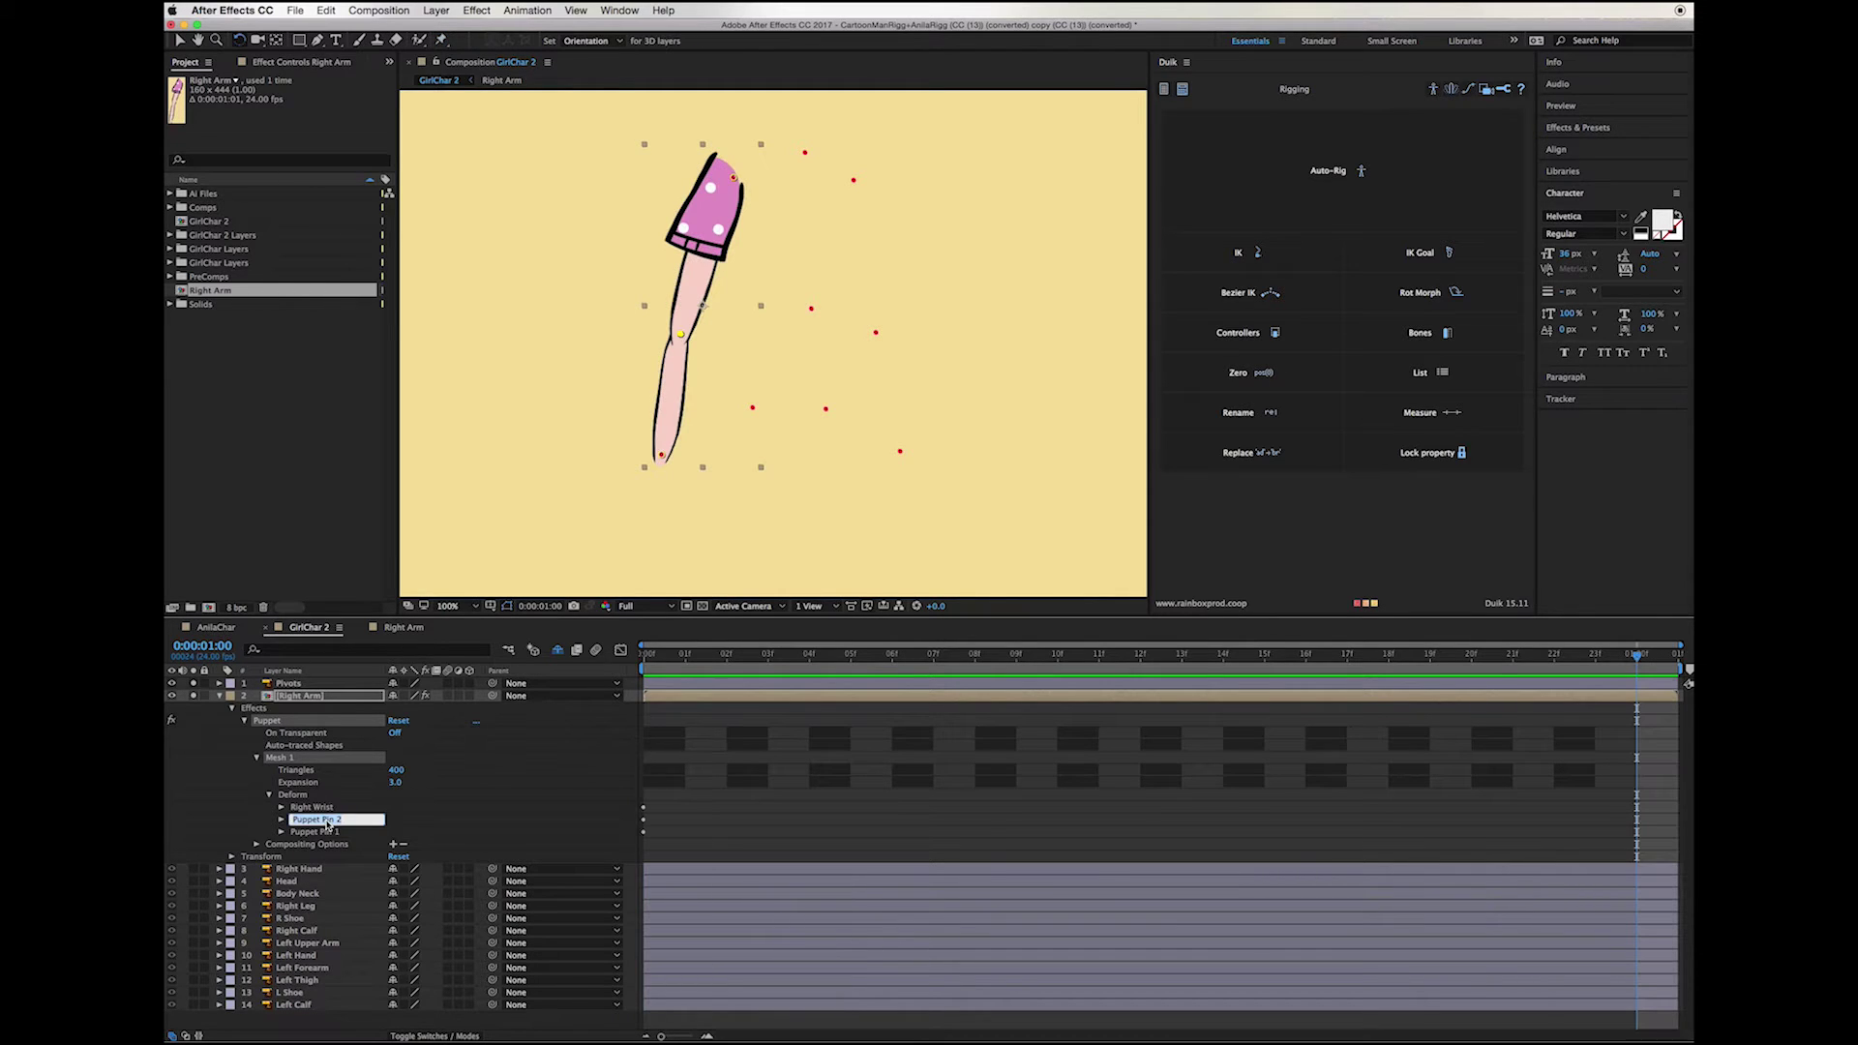
{"action": "type", "text": "R"}
{"action": "key", "text": "Return"}
{"action": "left_click", "coordinate": [320, 833]}
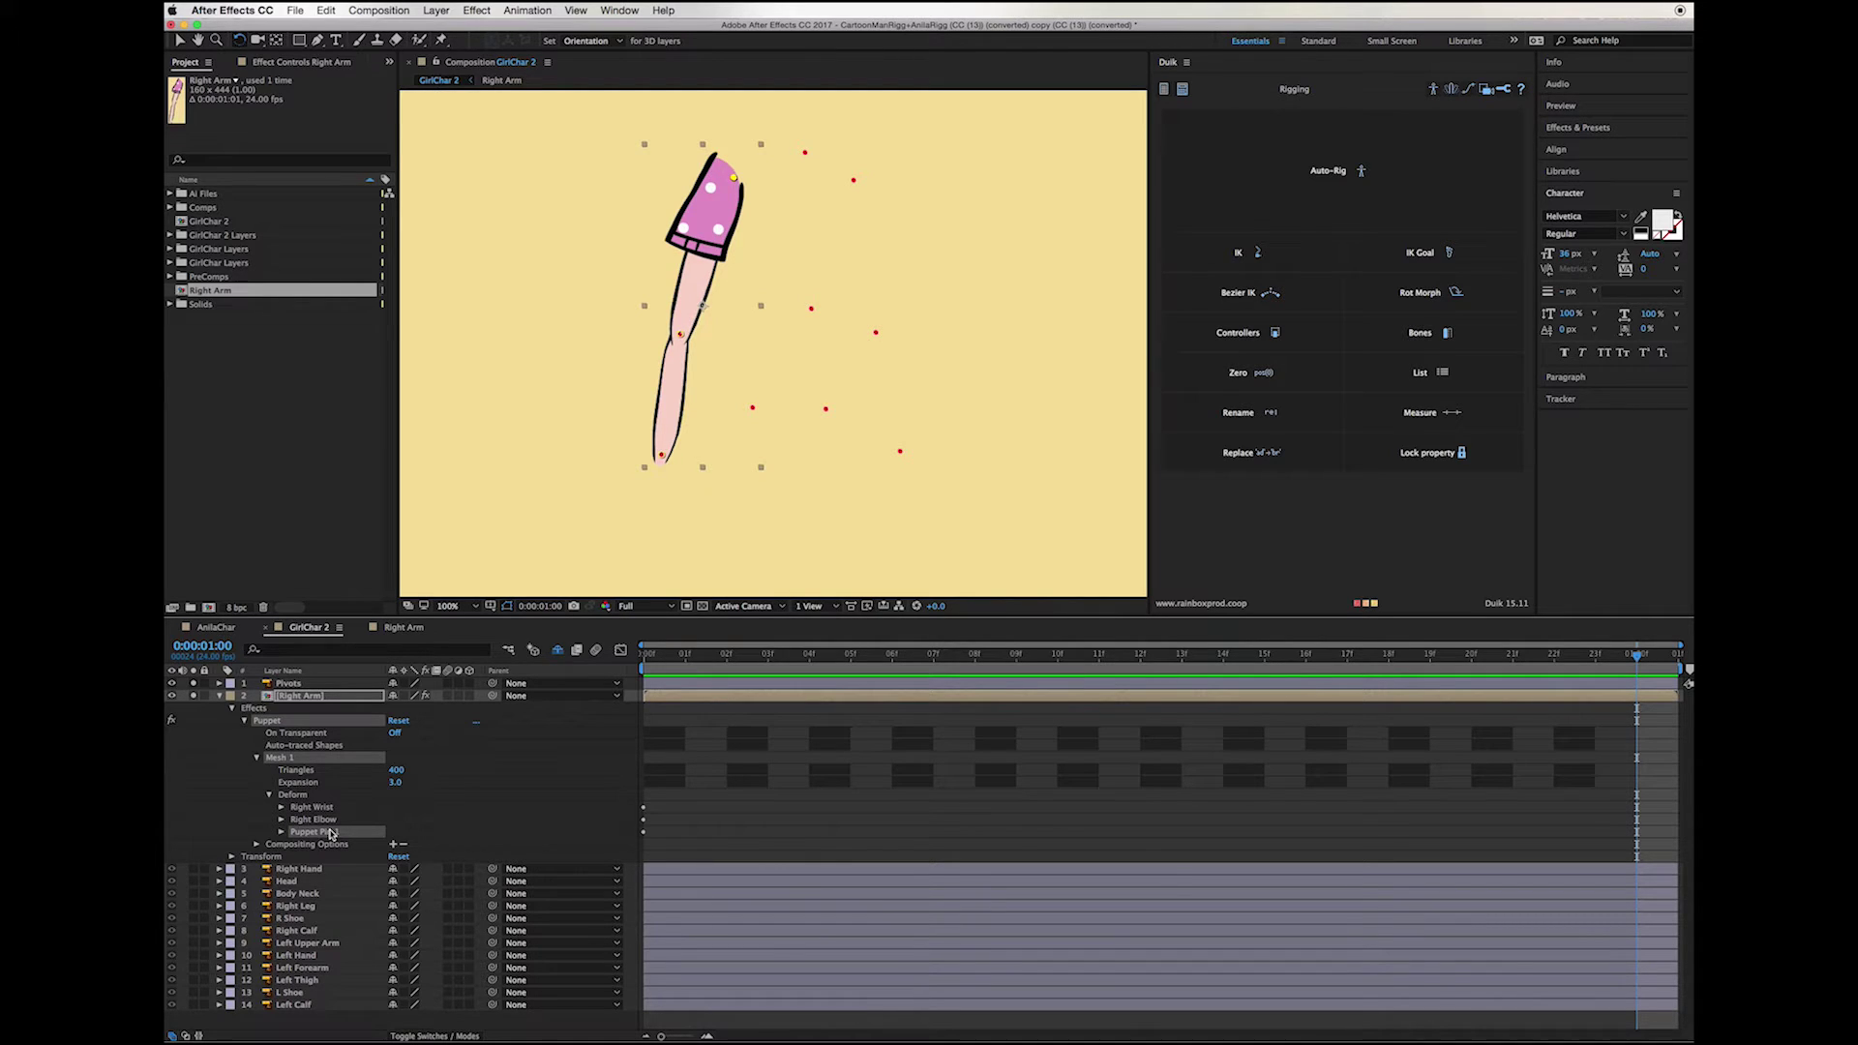
{"action": "key", "text": "Return"}
{"action": "type", "text": "Ri"}
{"action": "key", "text": "Return"}
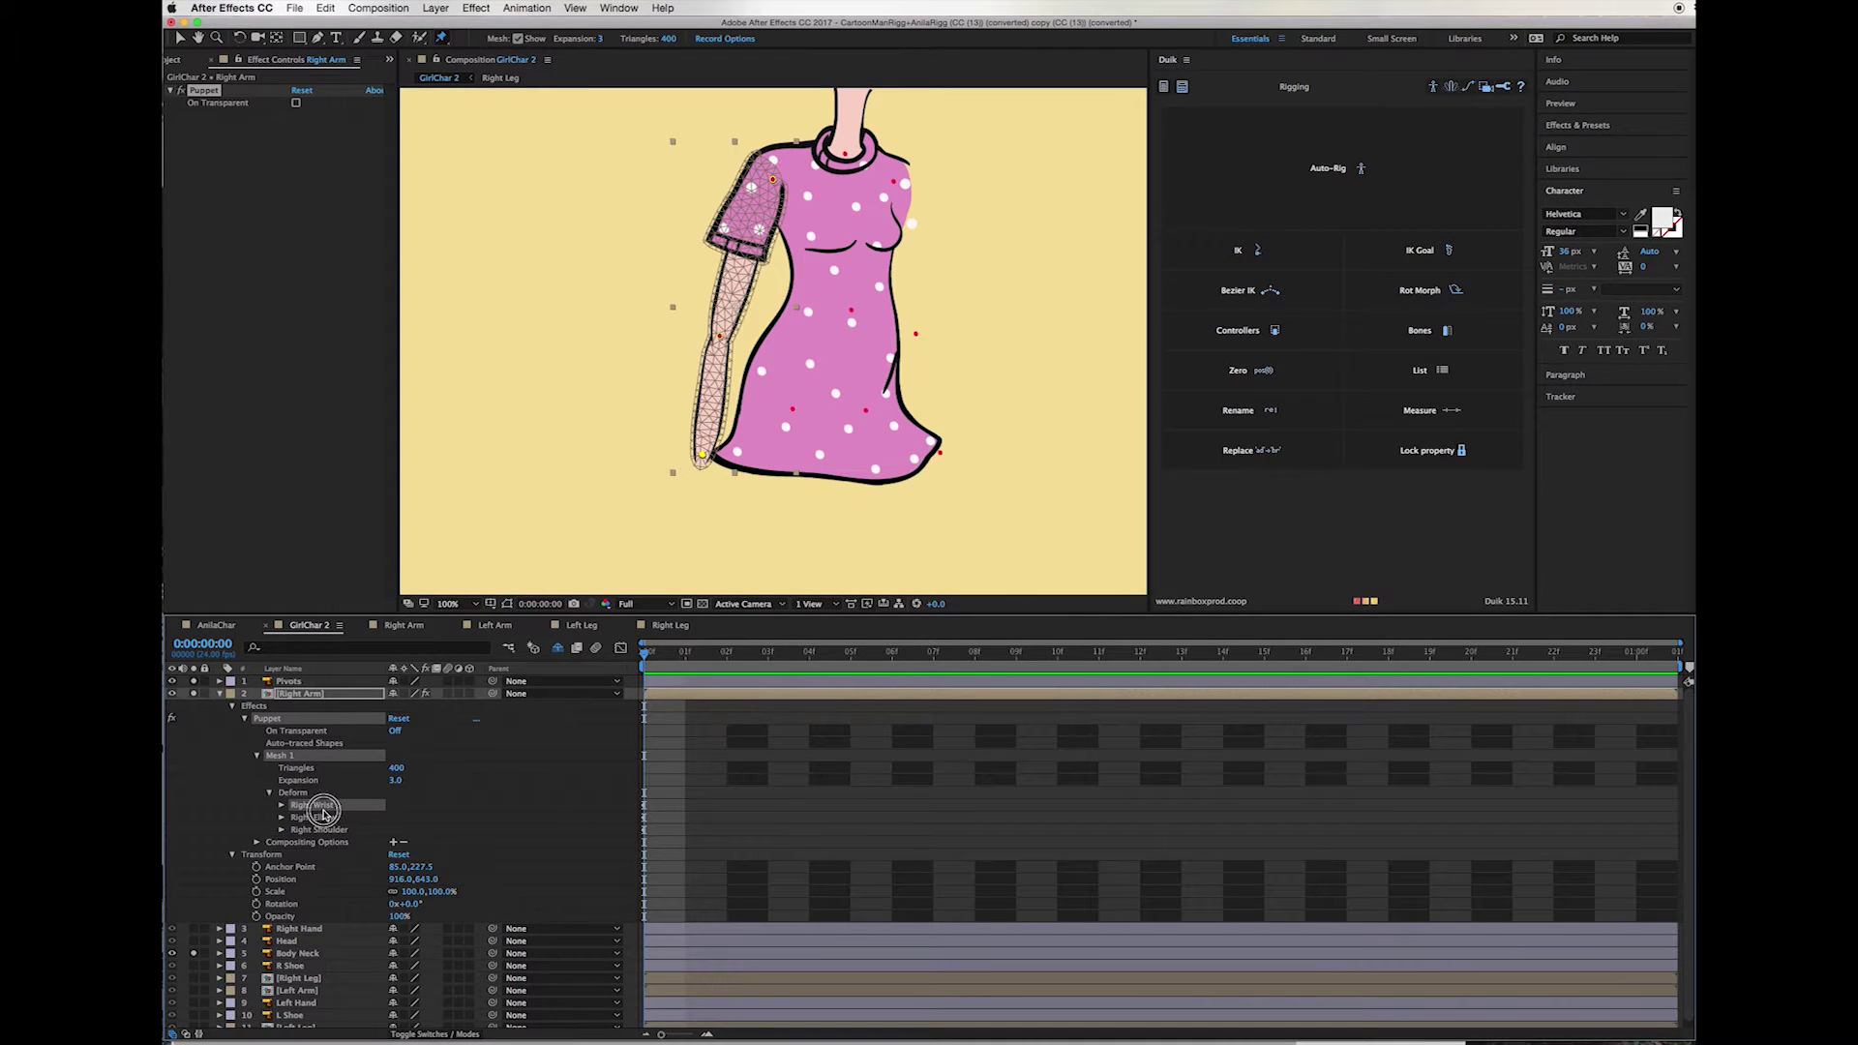
Step: Create Duik bones from the Right Wrist, Right Elbow and Right Shoulder pins and collapse the Right Arm layer's properties
{"action": "left_click", "coordinate": [319, 829], "text": "shift"}
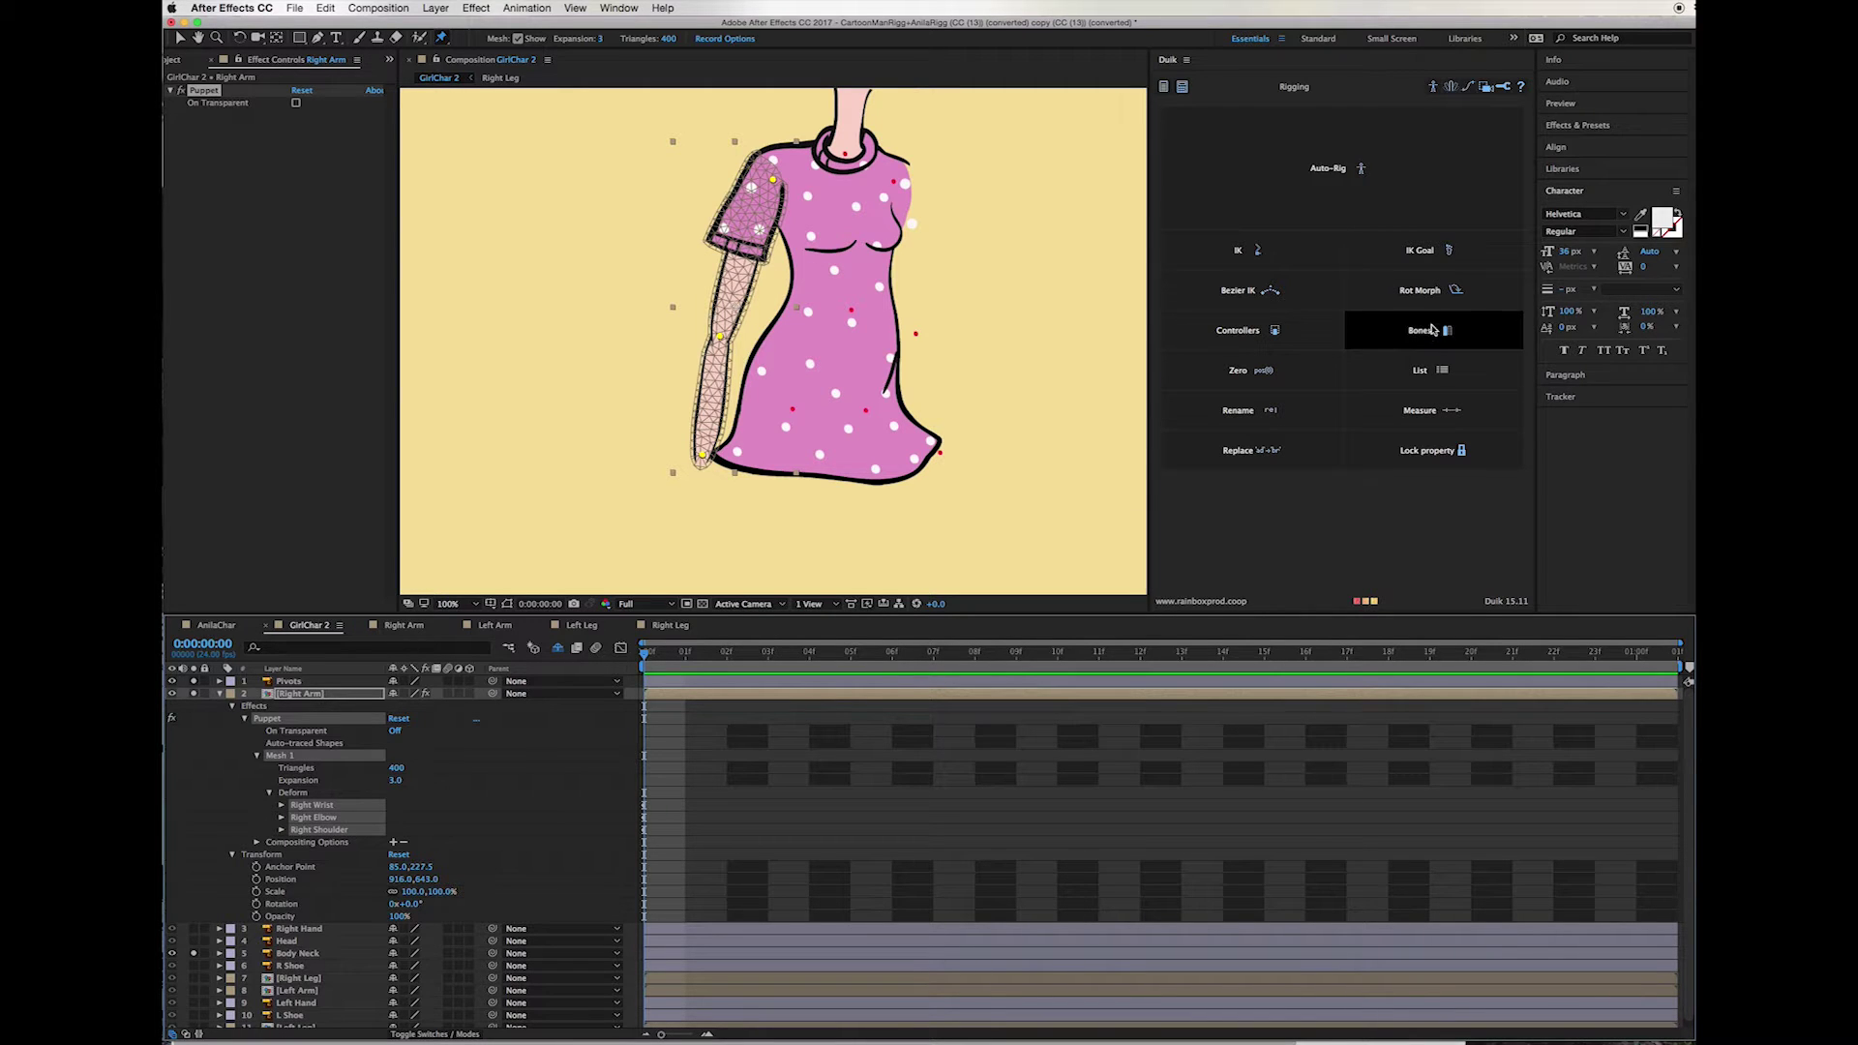
{"action": "left_click", "coordinate": [1418, 334]}
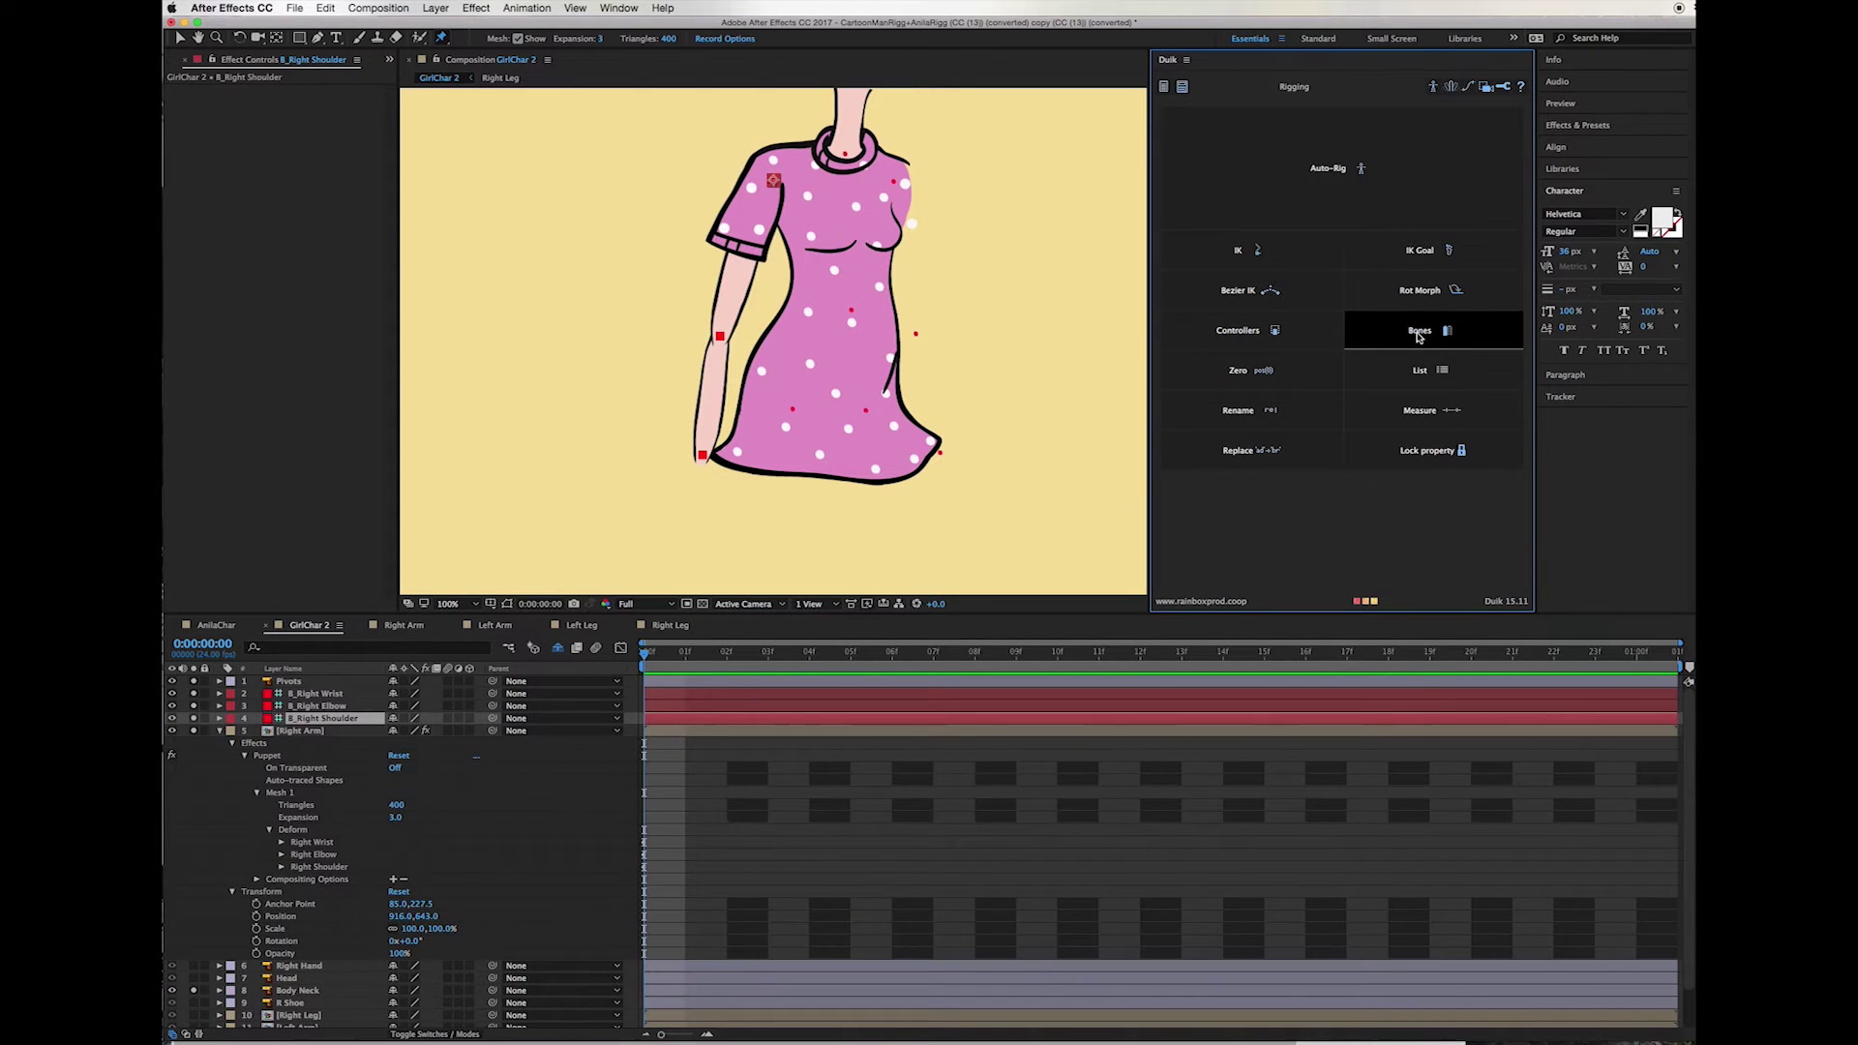
{"action": "left_click", "coordinate": [220, 732]}
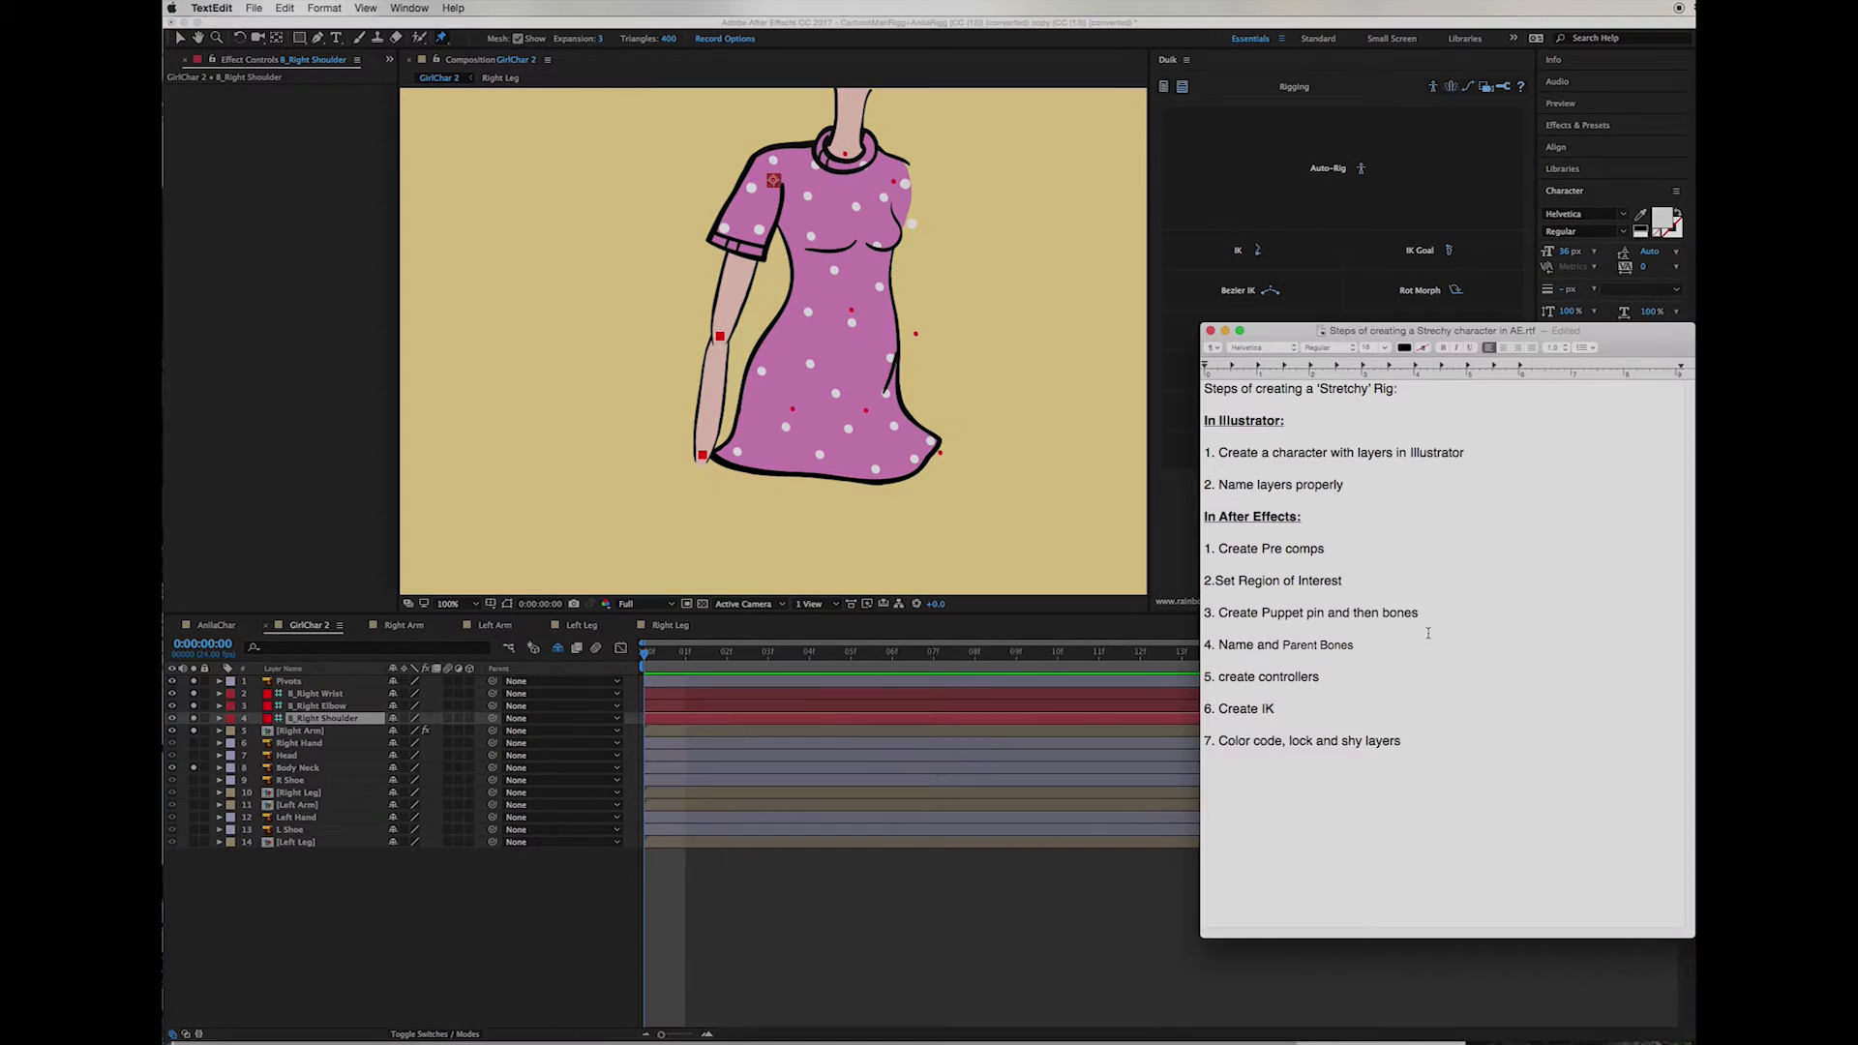
Step: Consult the TextEdit notes for the Name and Parent Bones step, then move them aside
{"action": "left_click_drag", "start_coordinate": [1219, 645], "coordinate": [1327, 650]}
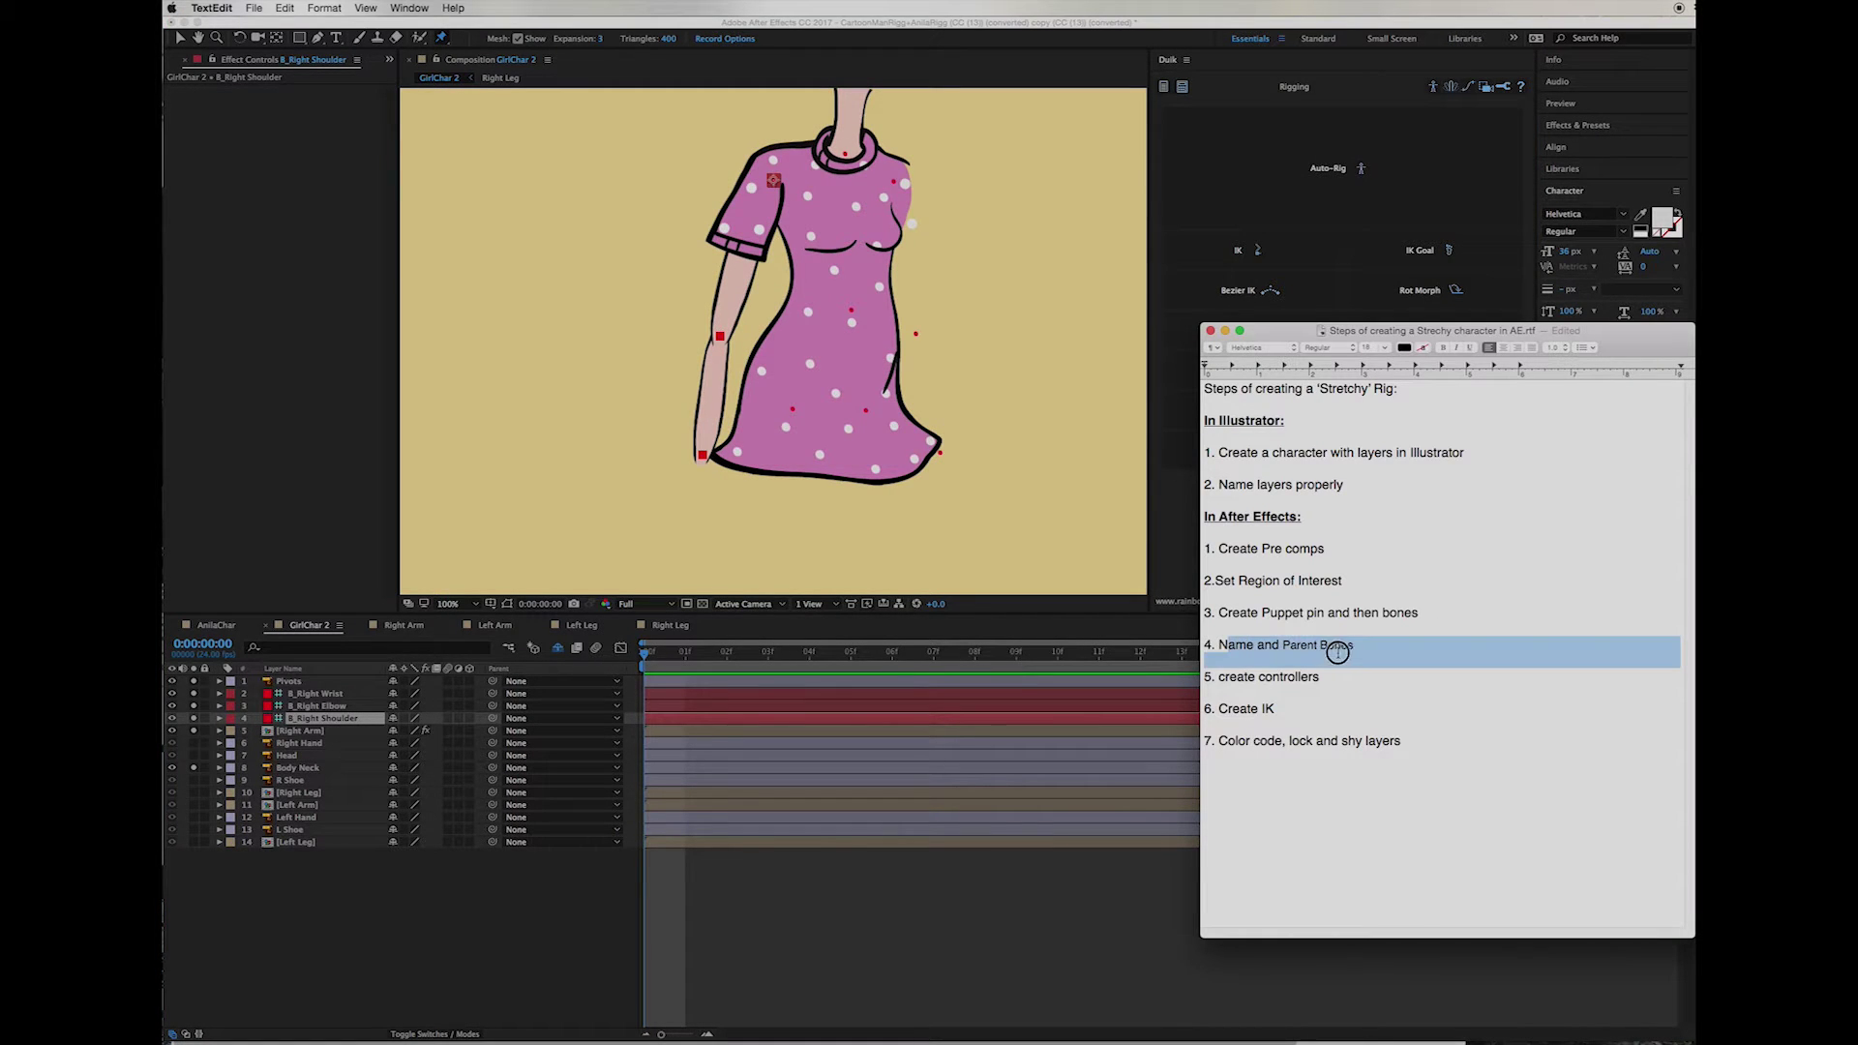
{"action": "left_click_drag", "start_coordinate": [1283, 331], "coordinate": [1542, 385]}
{"action": "left_click_drag", "start_coordinate": [1464, 474], "coordinate": [1481, 518]}
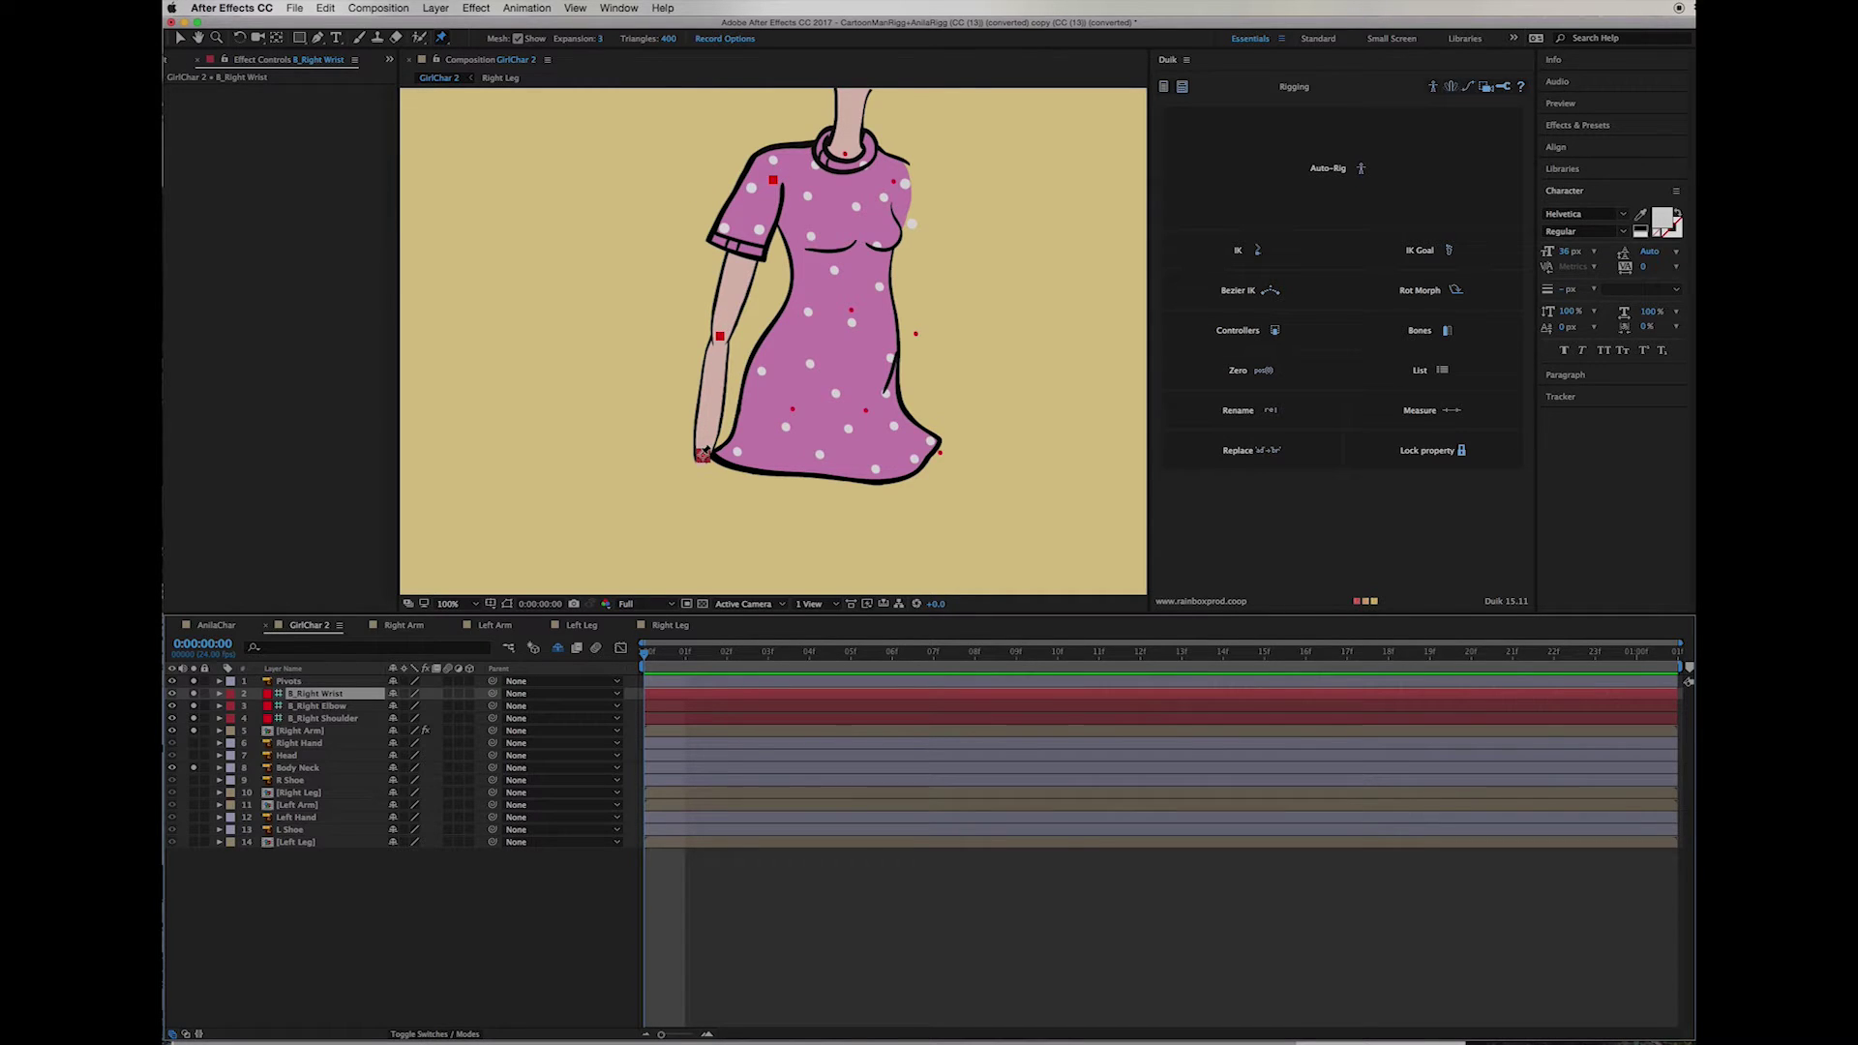
Step: Parent the B_Right Wrist bone to B_Right Elbow and B_Right Elbow to B_Right Shoulder
{"action": "left_click_drag", "start_coordinate": [492, 693], "coordinate": [320, 714]}
{"action": "left_click_drag", "start_coordinate": [492, 705], "coordinate": [324, 718]}
Step: Test the arm's bone chain by rotating the B_Right Shoulder bone to about -45°
{"action": "left_click", "coordinate": [352, 718]}
{"action": "key", "text": "r"}
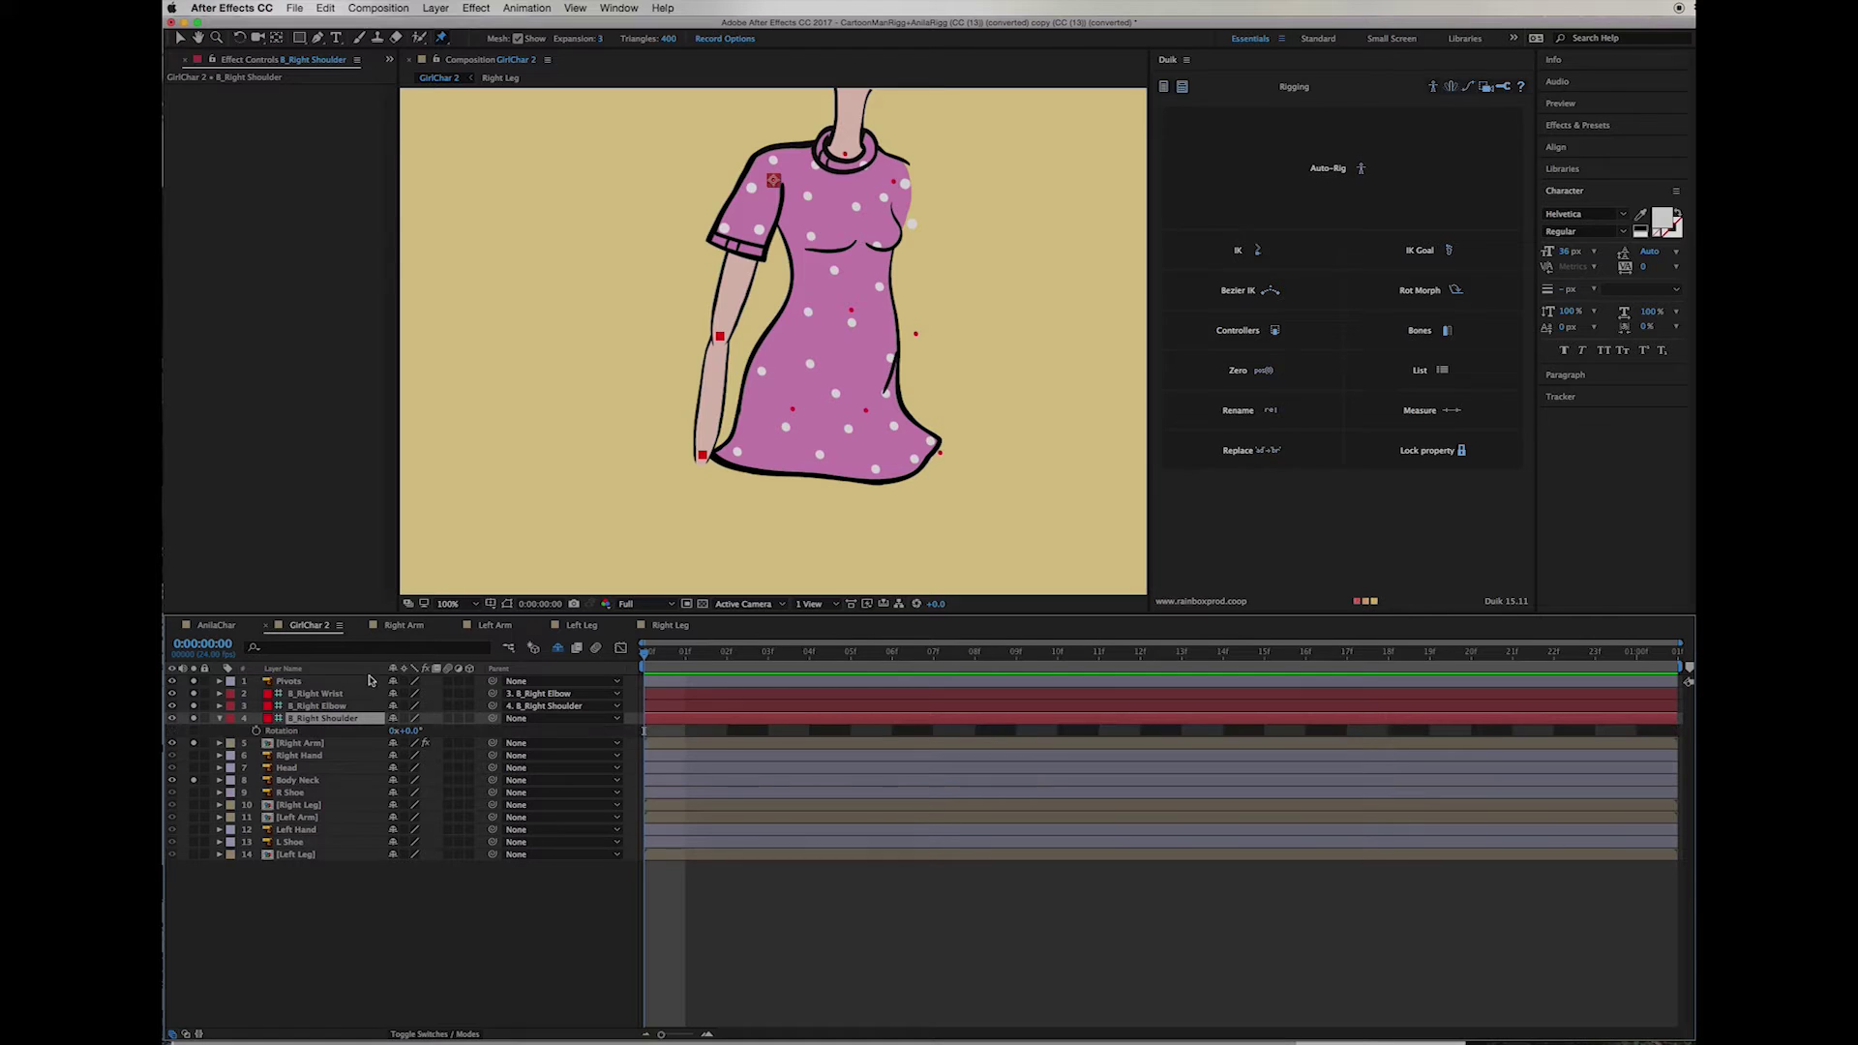
{"action": "left_click_drag", "start_coordinate": [411, 732], "coordinate": [348, 728]}
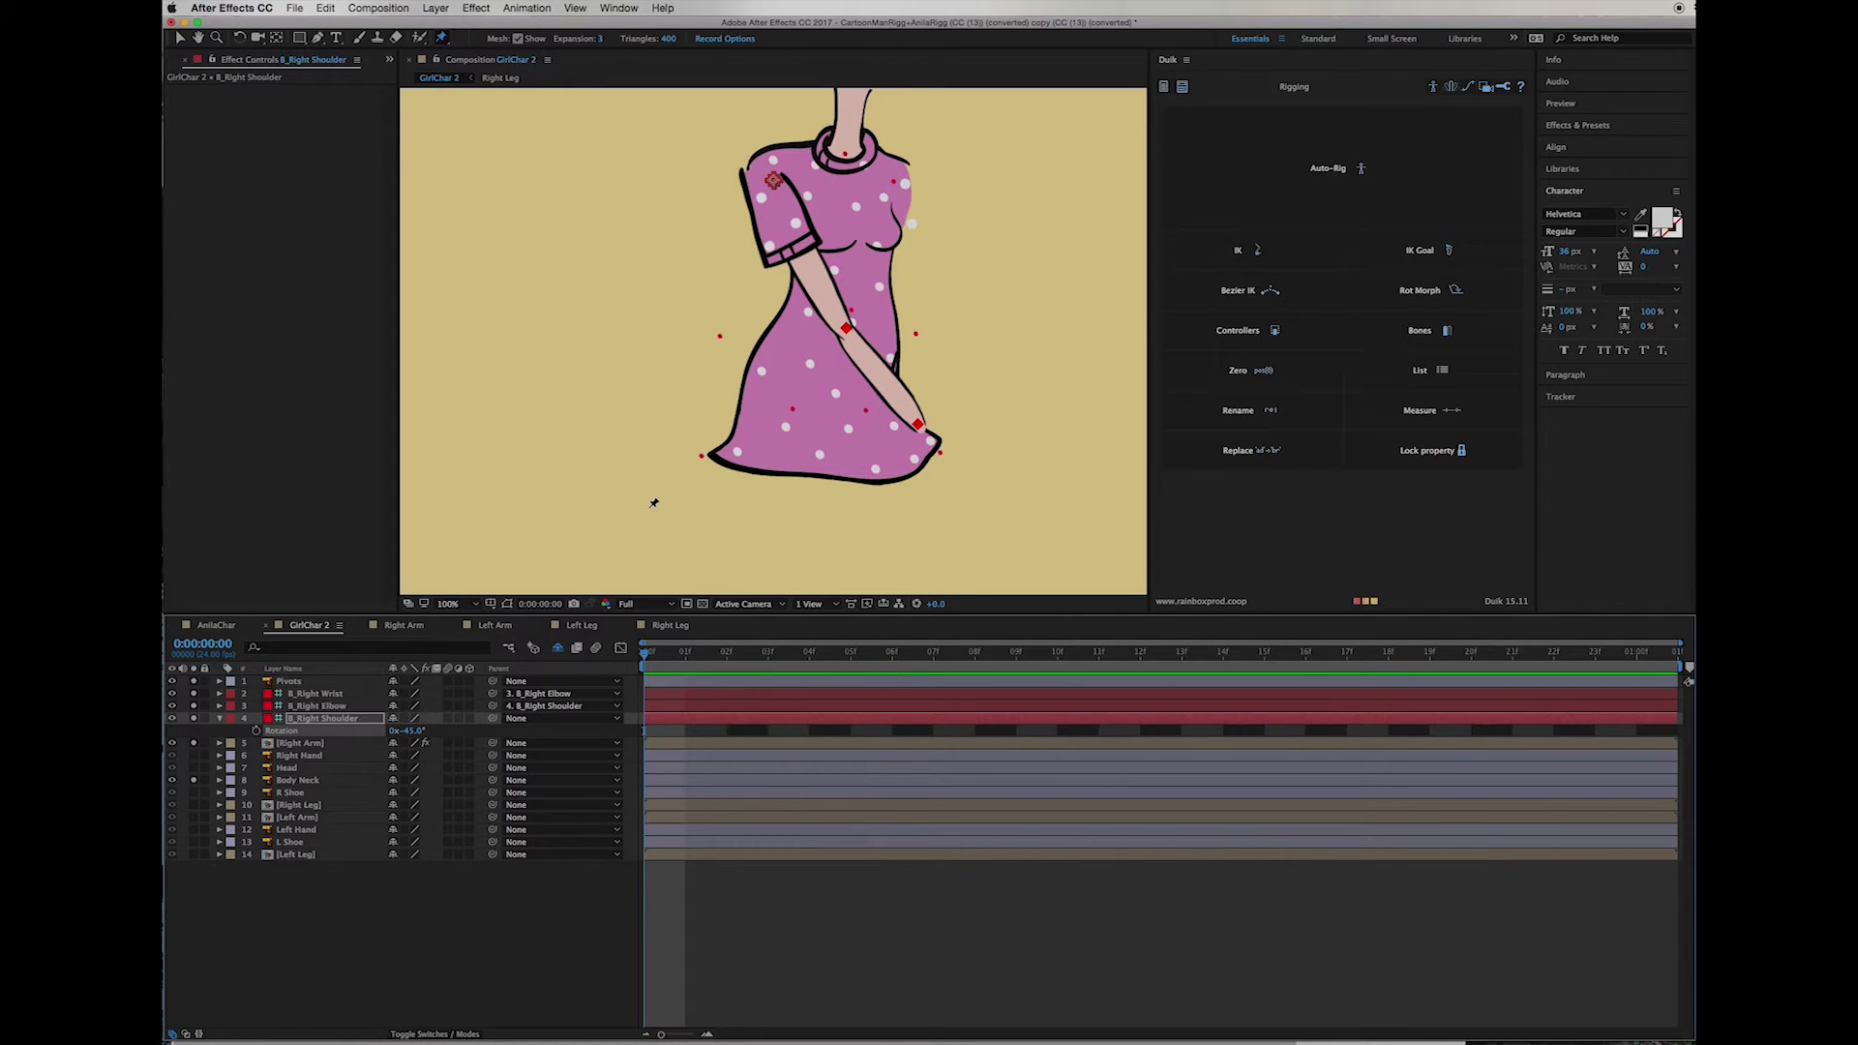
Step: Undo the B_Right Shoulder test rotation and consult the TextEdit notes for the create controllers step
{"action": "key", "text": "super+z"}
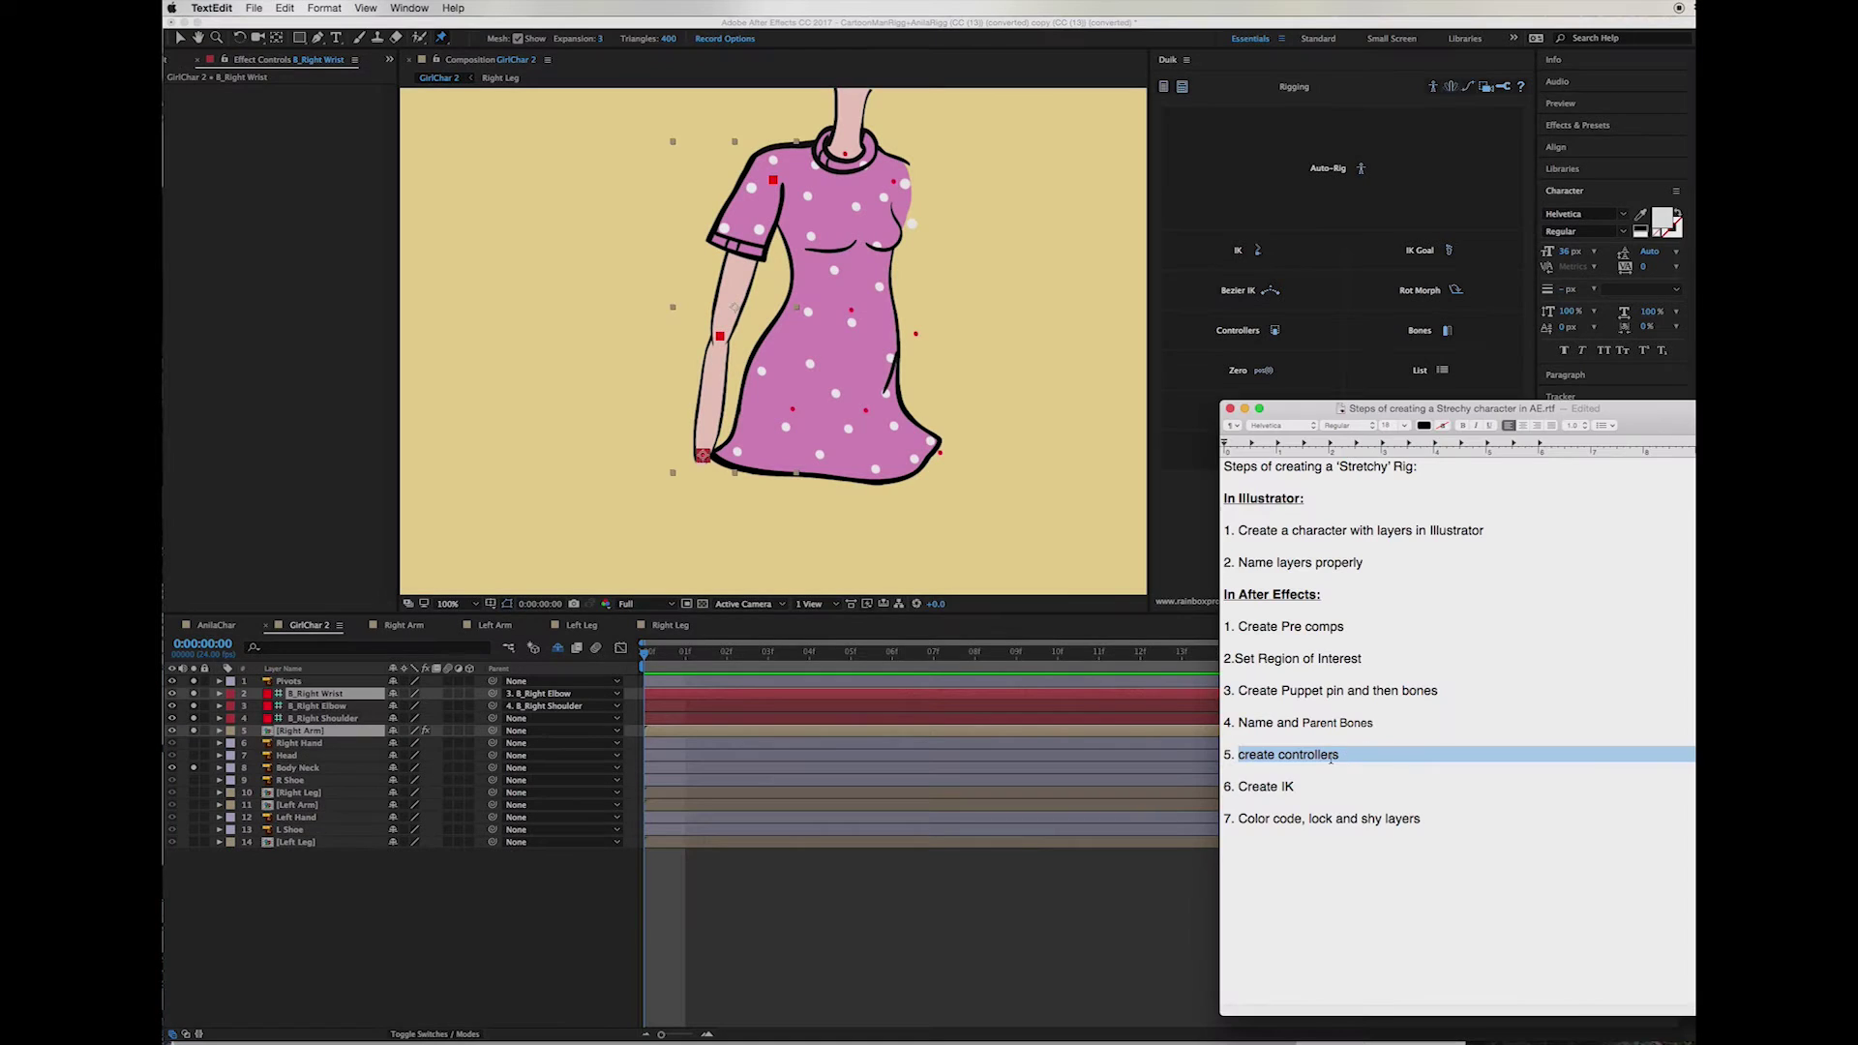
{"action": "left_click_drag", "start_coordinate": [1290, 421], "coordinate": [1693, 447]}
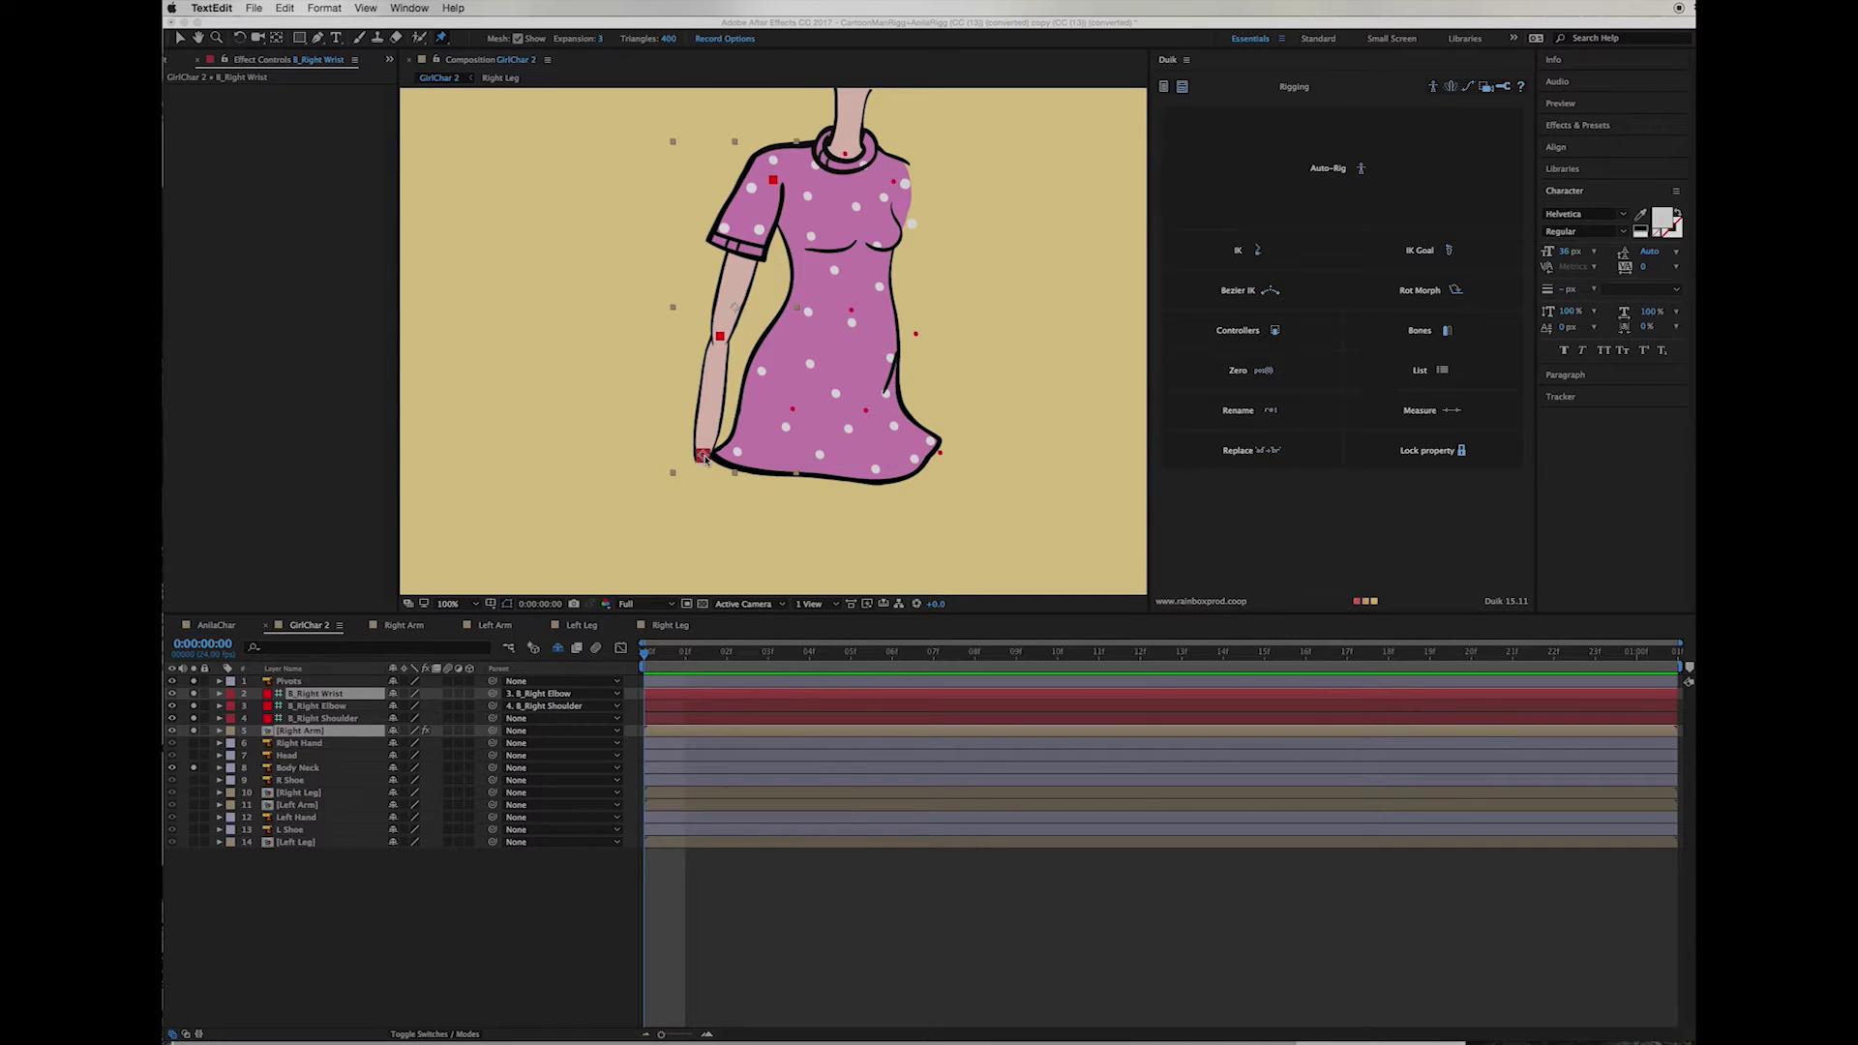
Step: Create a medium white Duik controller with rotation and position for the B_Right Wrist bone
{"action": "left_click", "coordinate": [344, 697]}
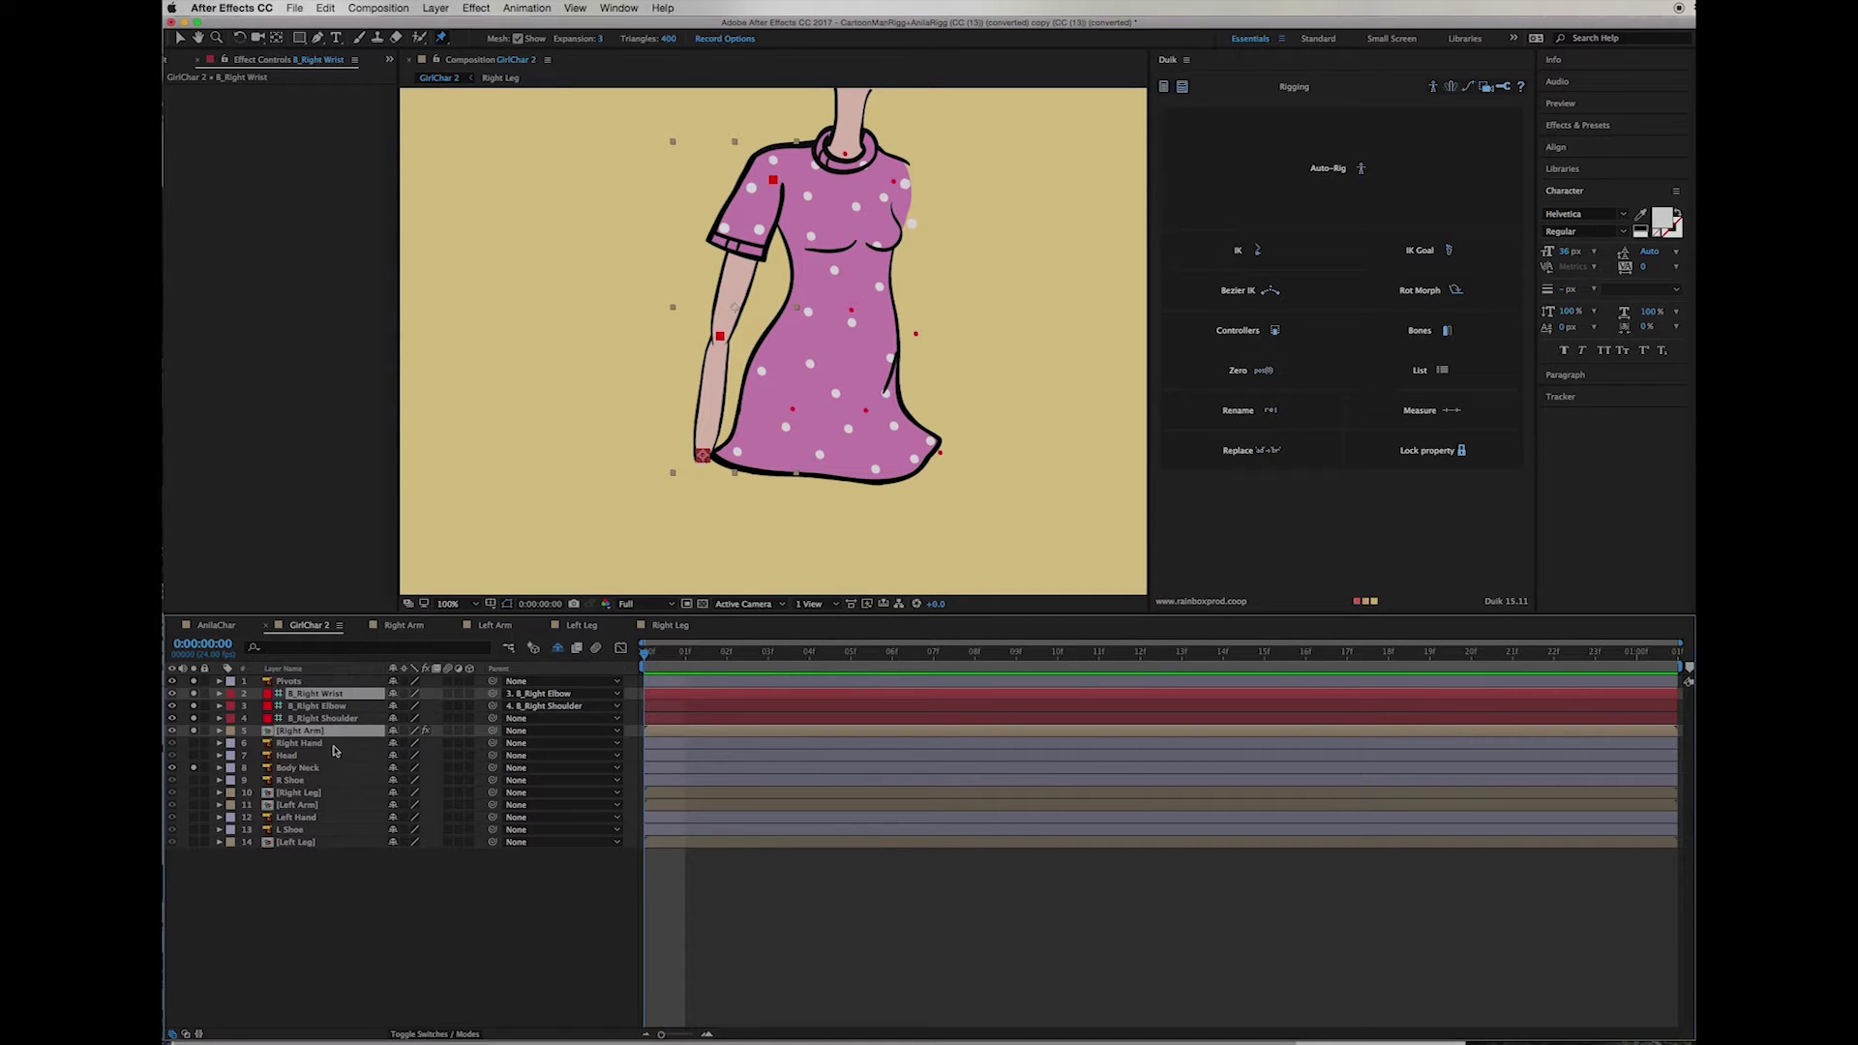
{"action": "left_click", "coordinate": [344, 696]}
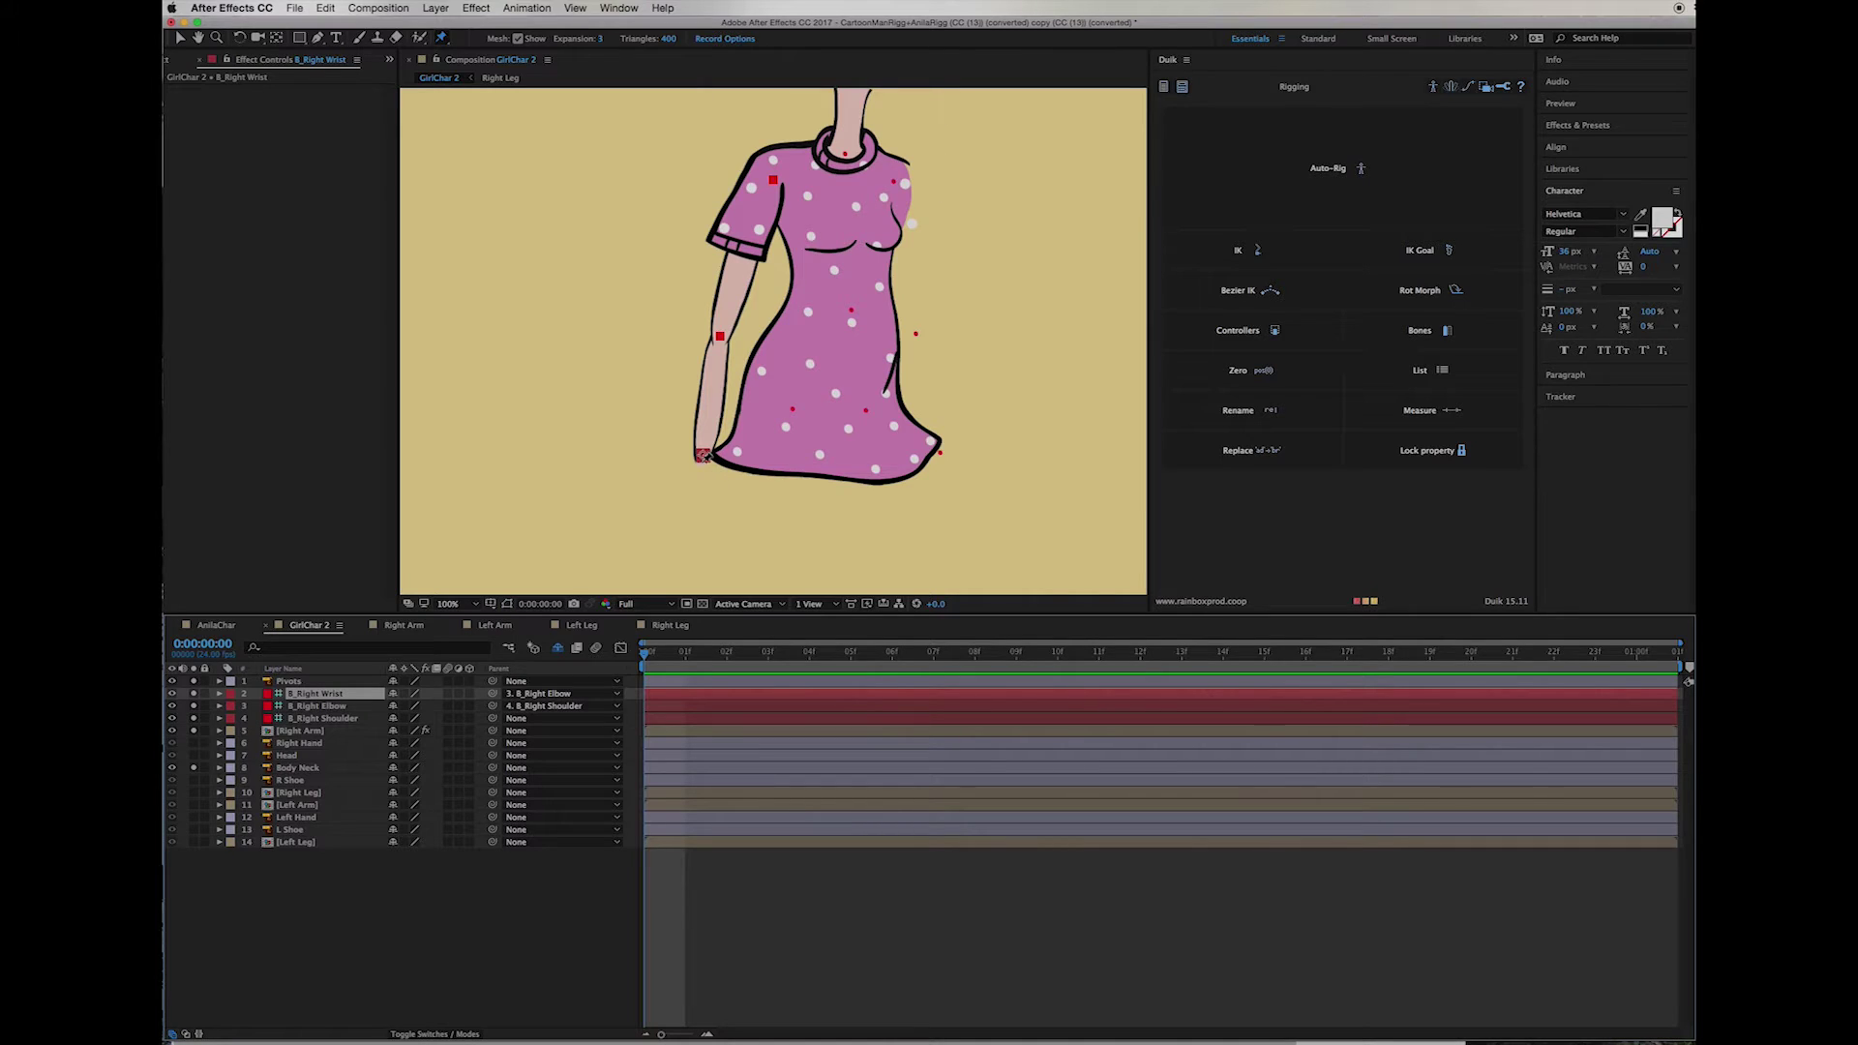
{"action": "key", "text": "v"}
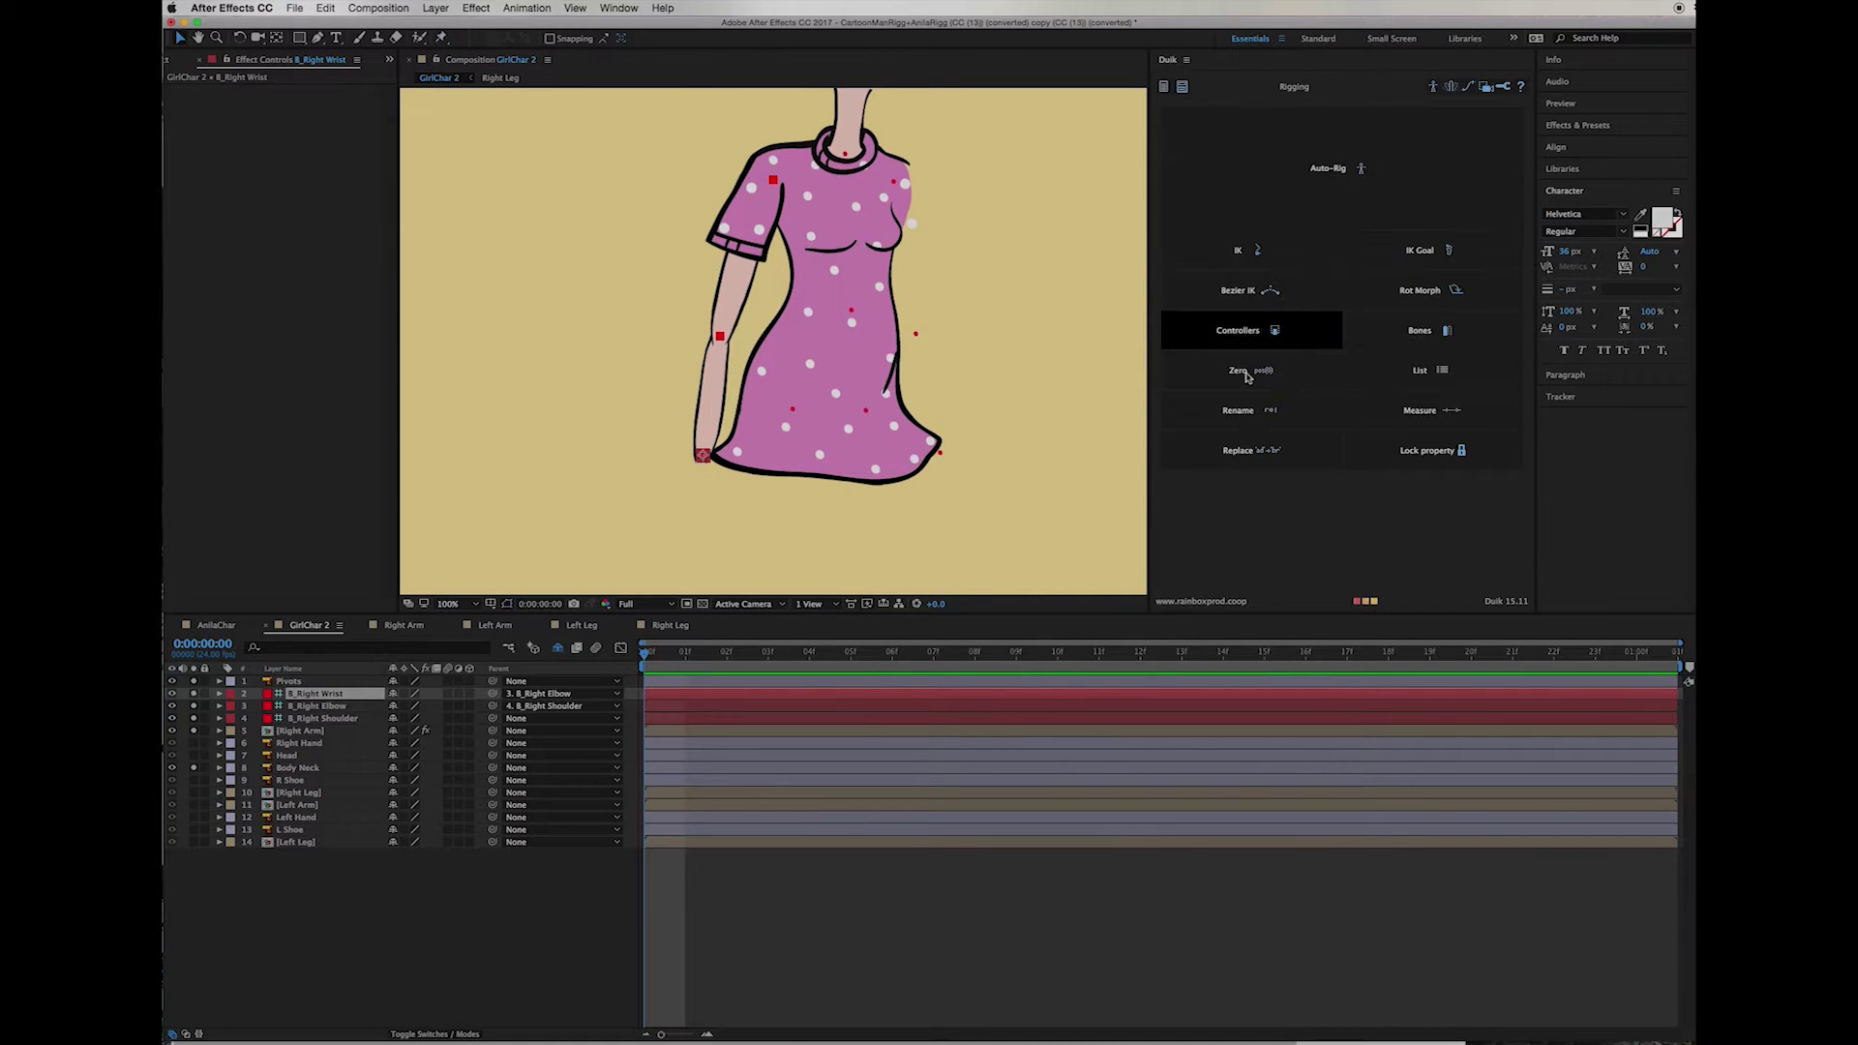
{"action": "left_click", "coordinate": [1241, 338]}
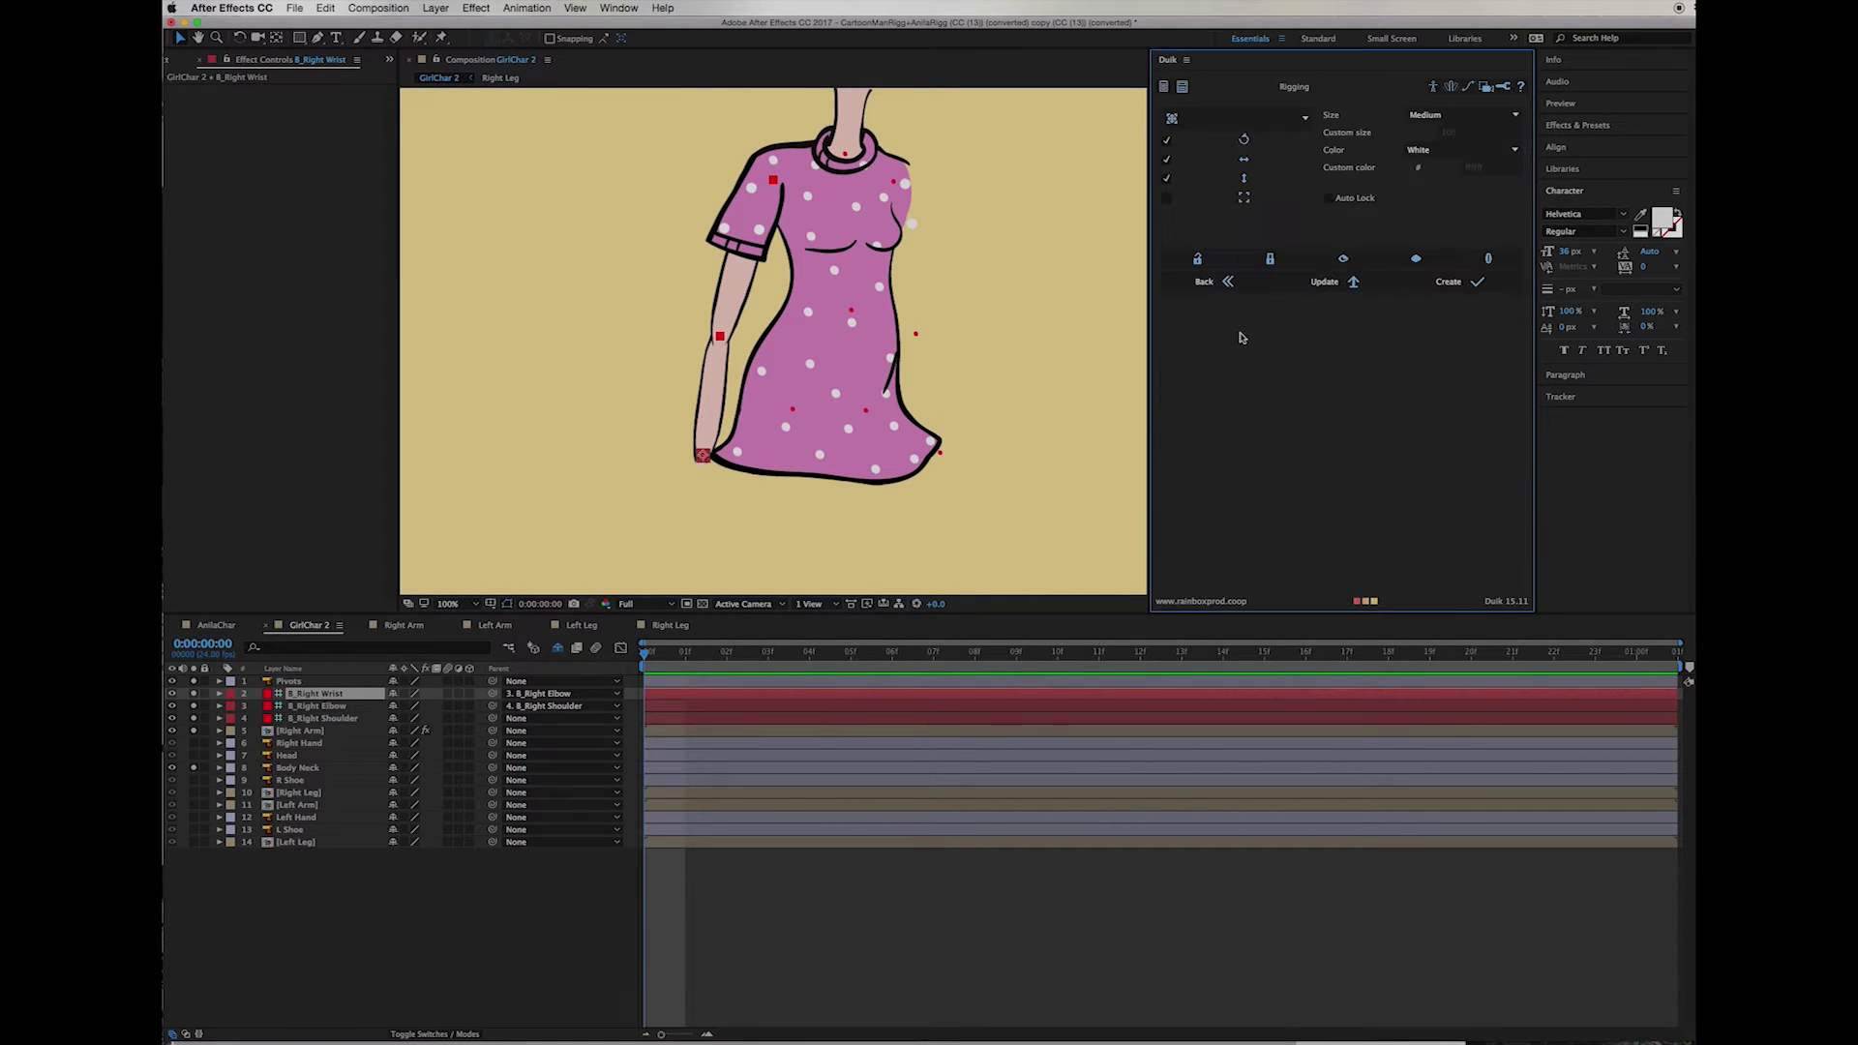
{"action": "left_click", "coordinate": [1460, 281]}
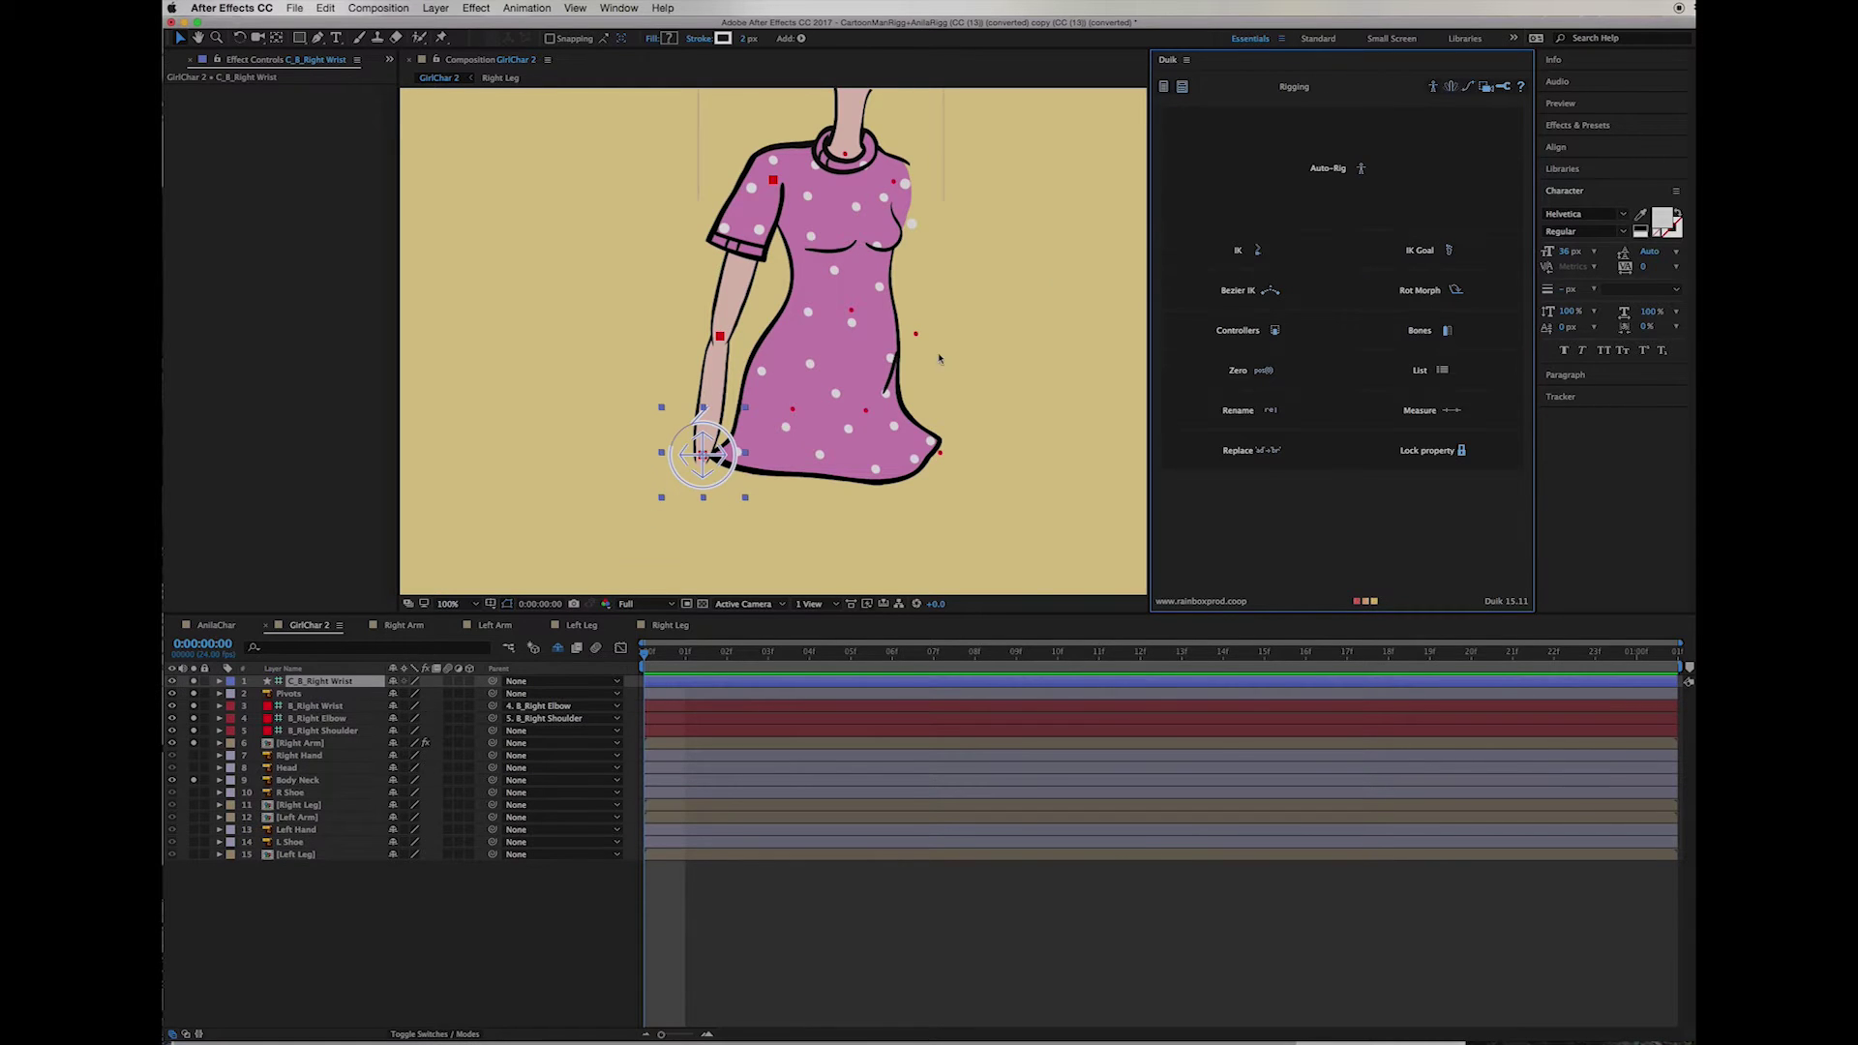
Step: Switch to the TextEdit notes and consult the Create IK step
{"action": "key", "text": "super+Tab"}
{"action": "left_click_drag", "start_coordinate": [1190, 801], "coordinate": [1132, 800]}
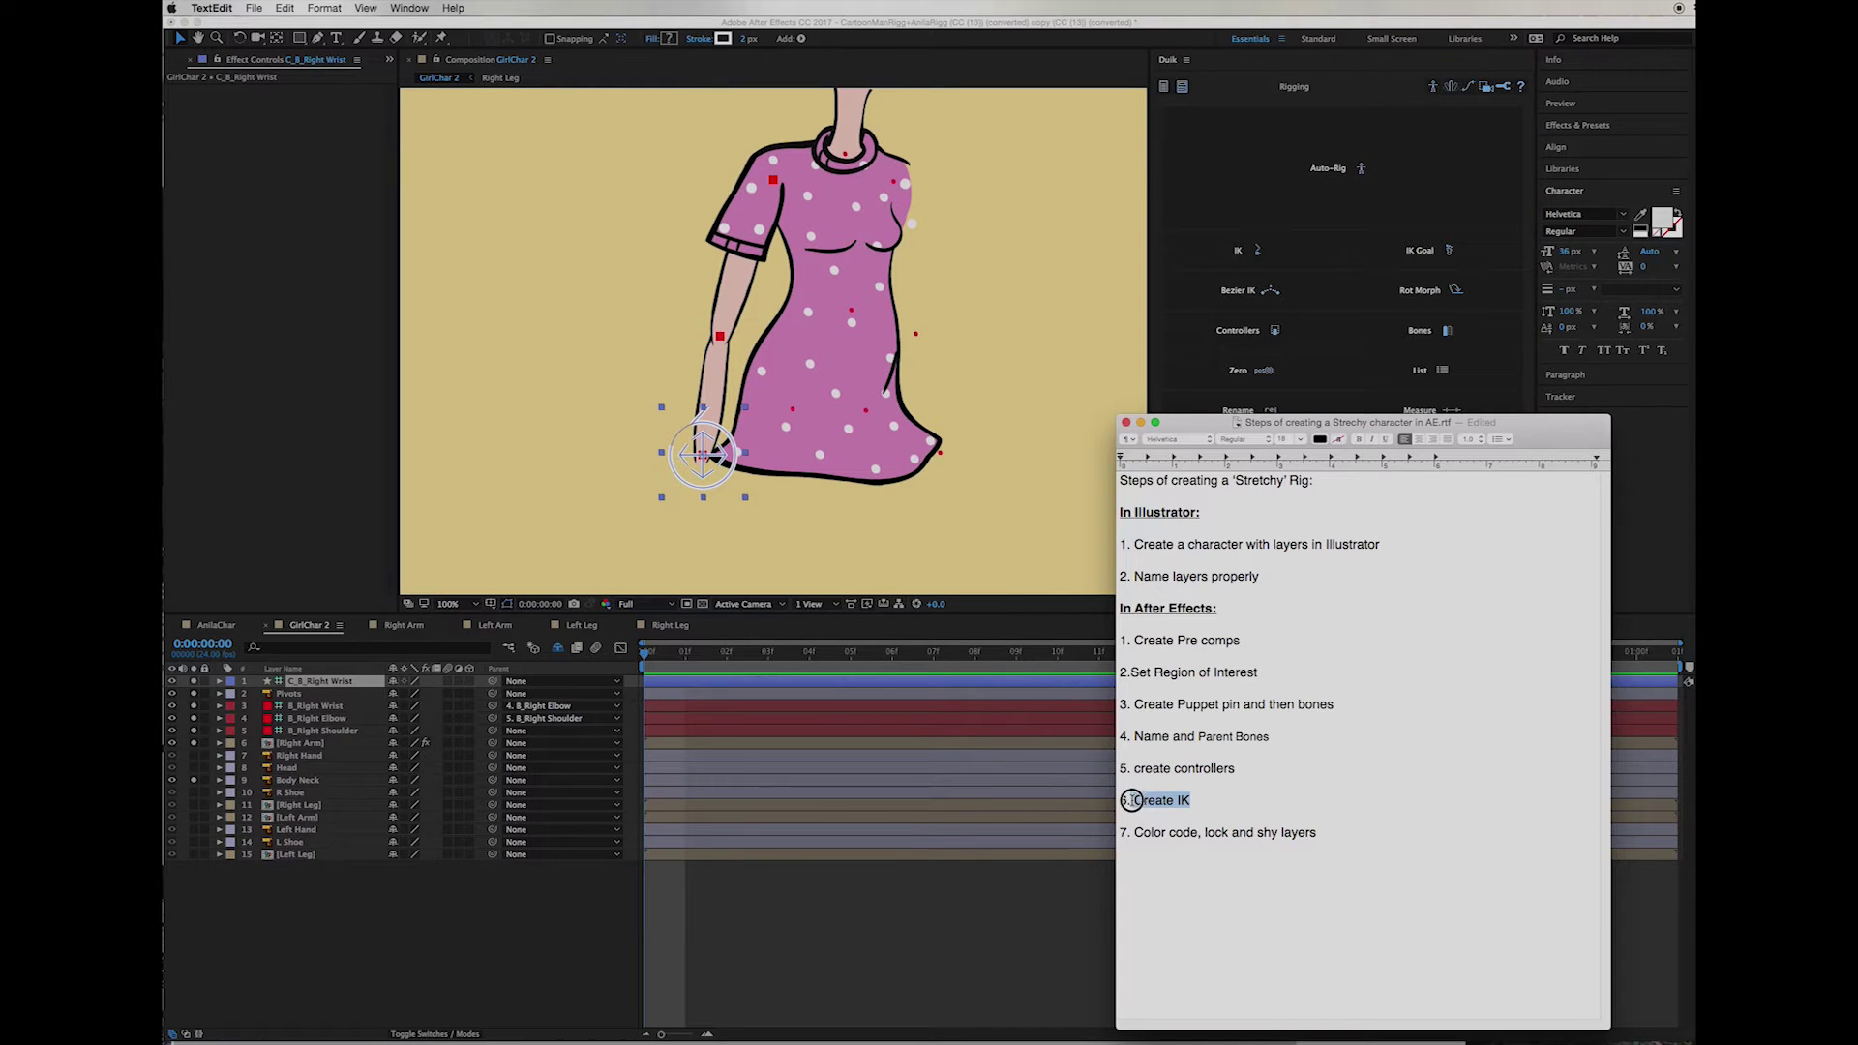
{"action": "double_click", "coordinate": [1183, 801]}
Step: Create a 2-Layer IK & Goal on the B_Right Shoulder, B_Right Elbow and B_Right Wrist bones with the C_B_Right Wrist controller
{"action": "left_click", "coordinate": [356, 730]}
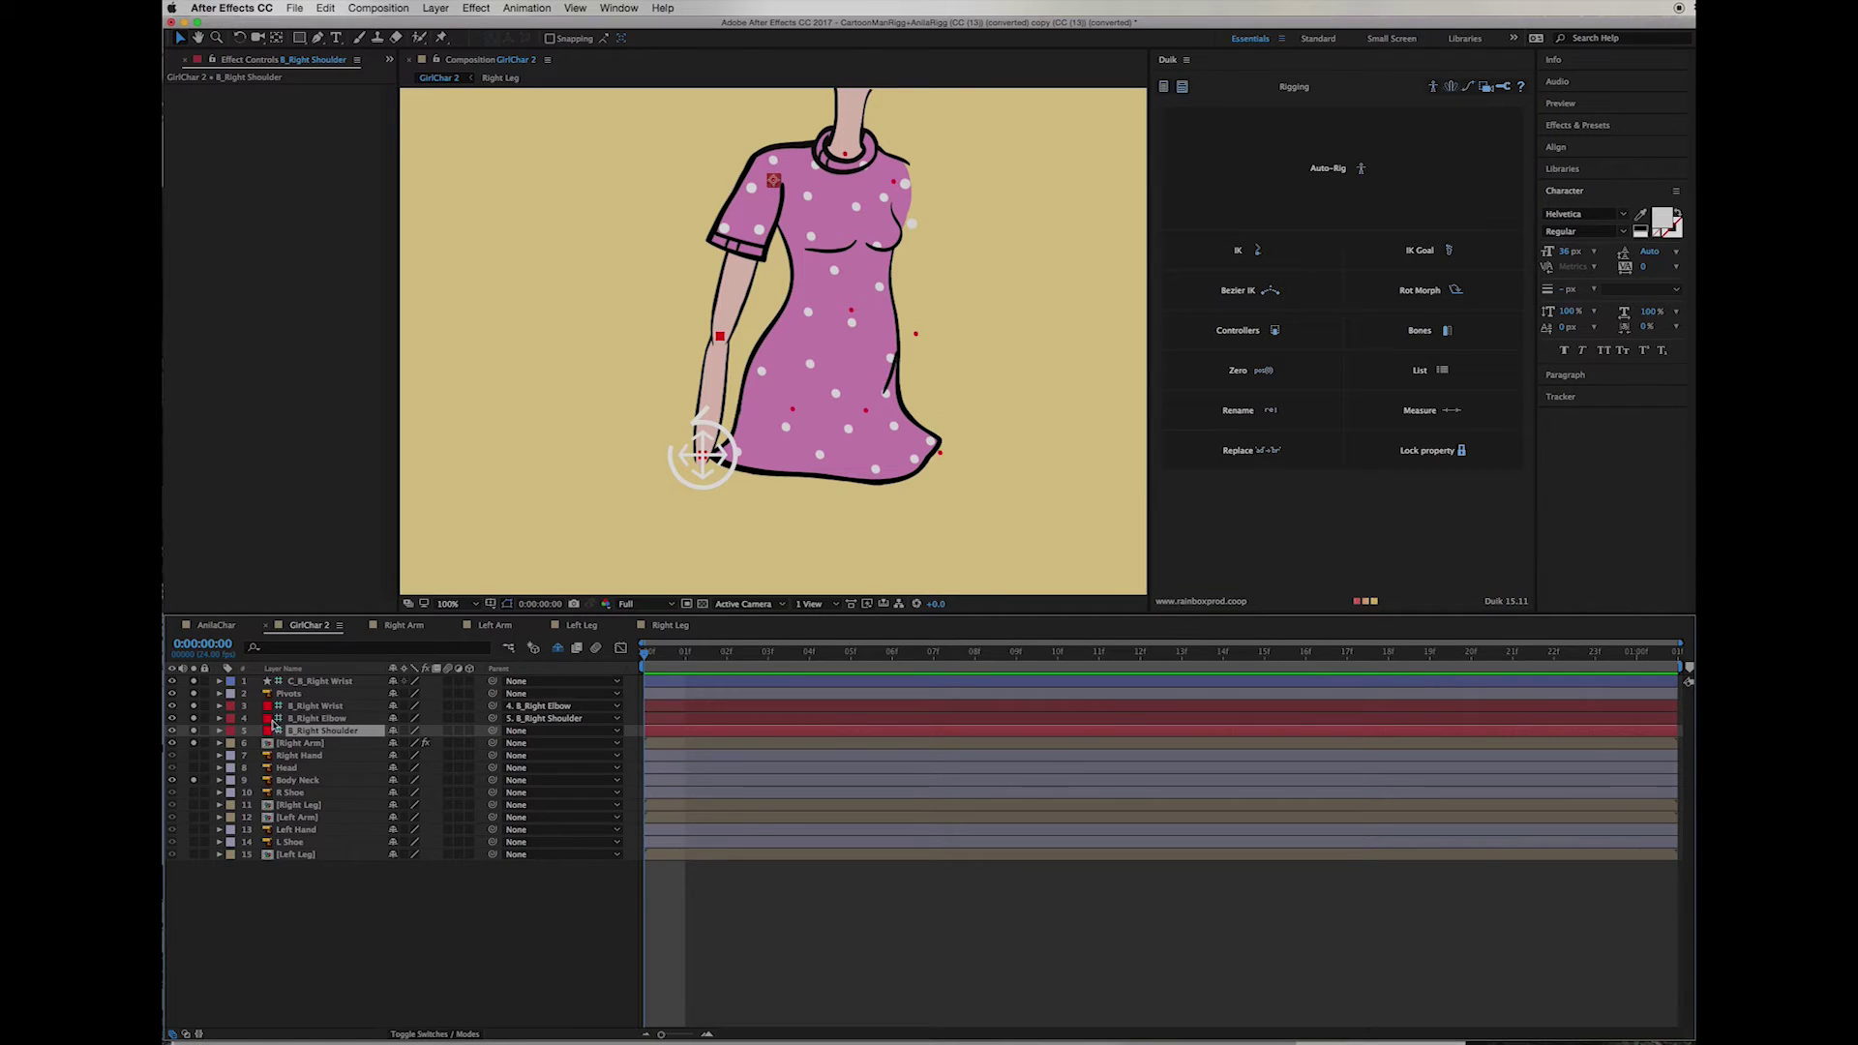
{"action": "left_click", "coordinate": [325, 719], "text": "shift"}
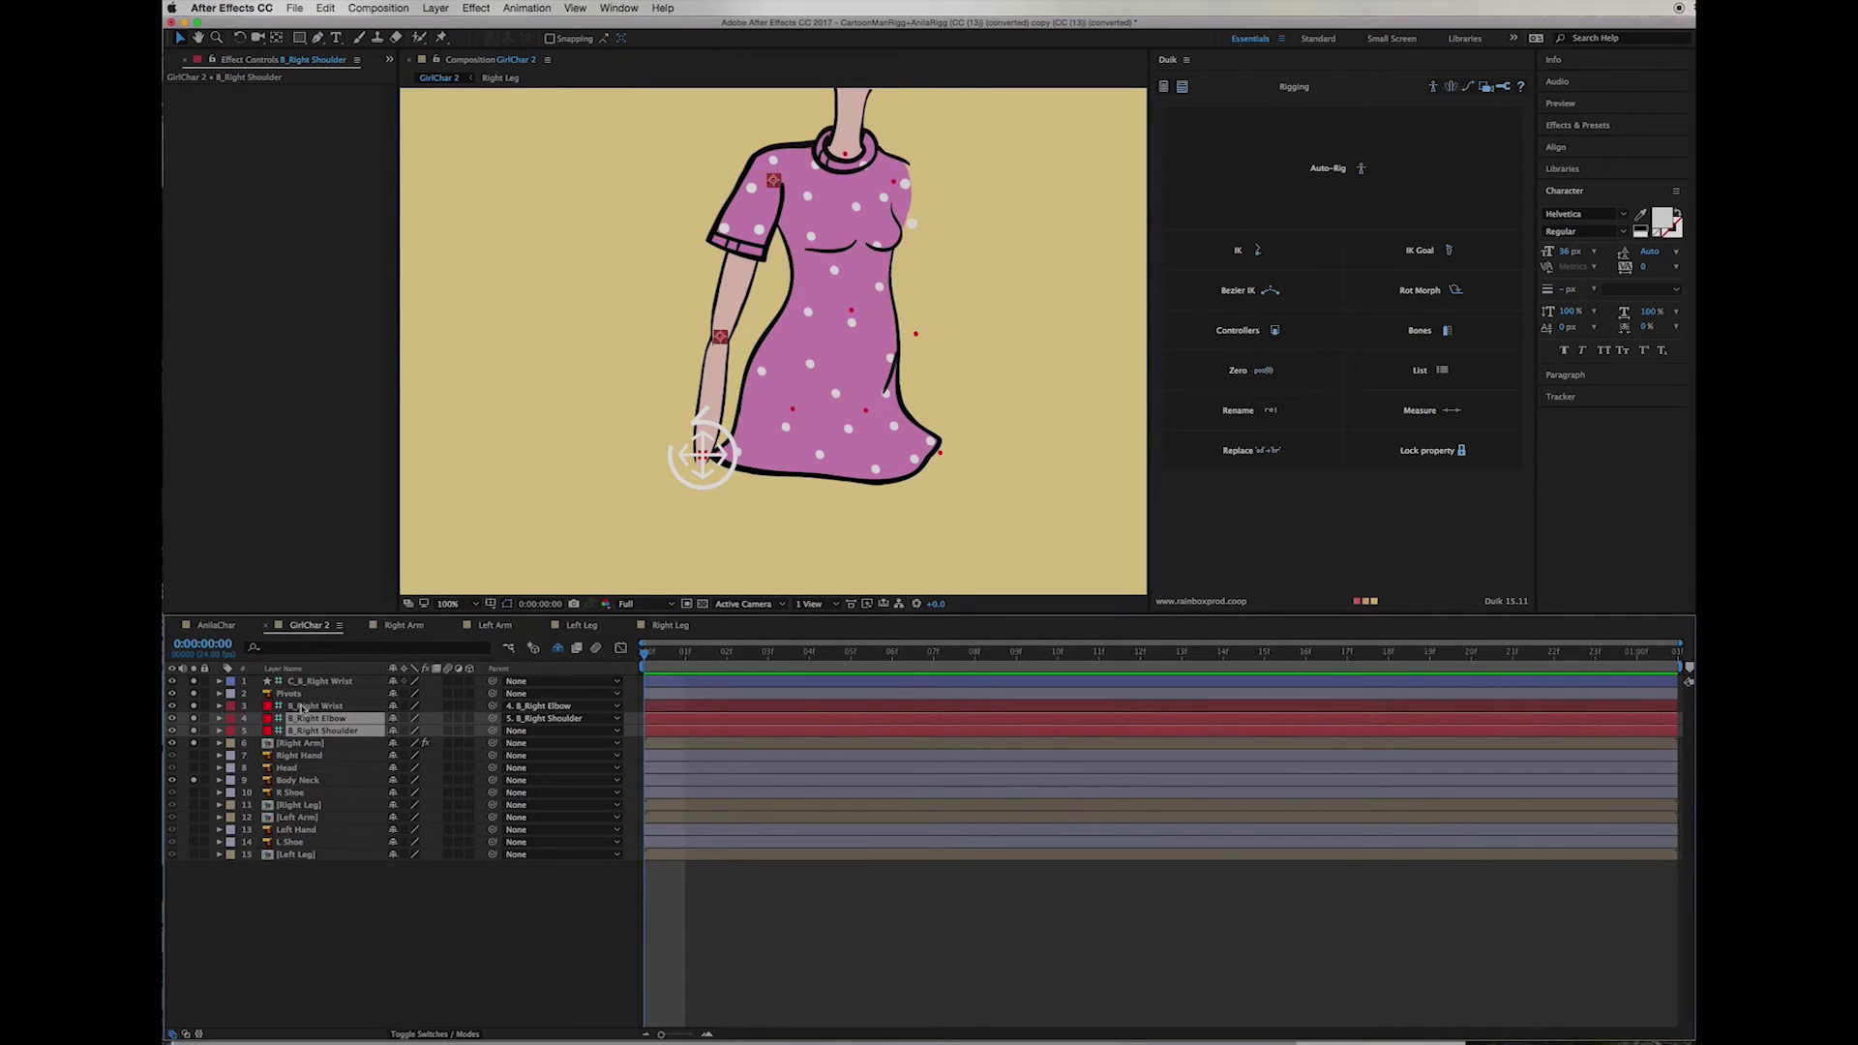
{"action": "left_click", "coordinate": [338, 707], "text": "shift"}
{"action": "left_click", "coordinate": [344, 682], "text": "super"}
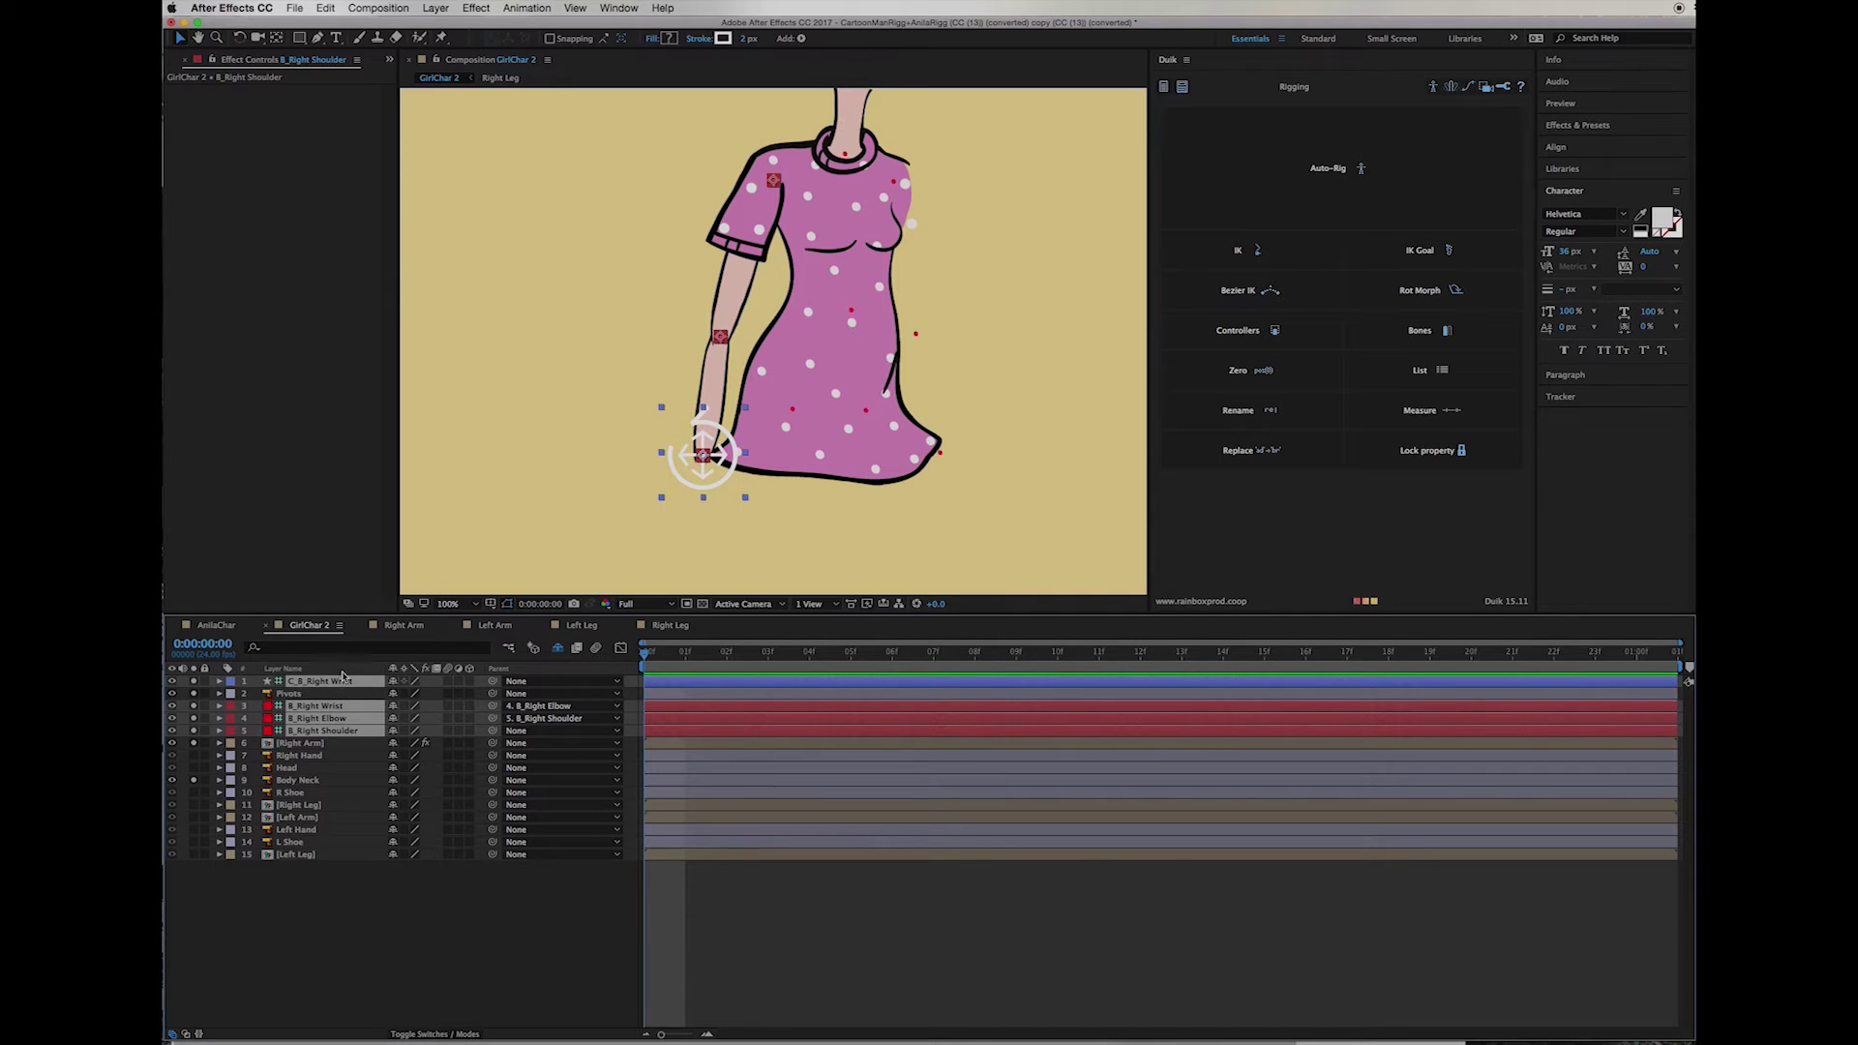
{"action": "left_click", "coordinate": [1241, 254]}
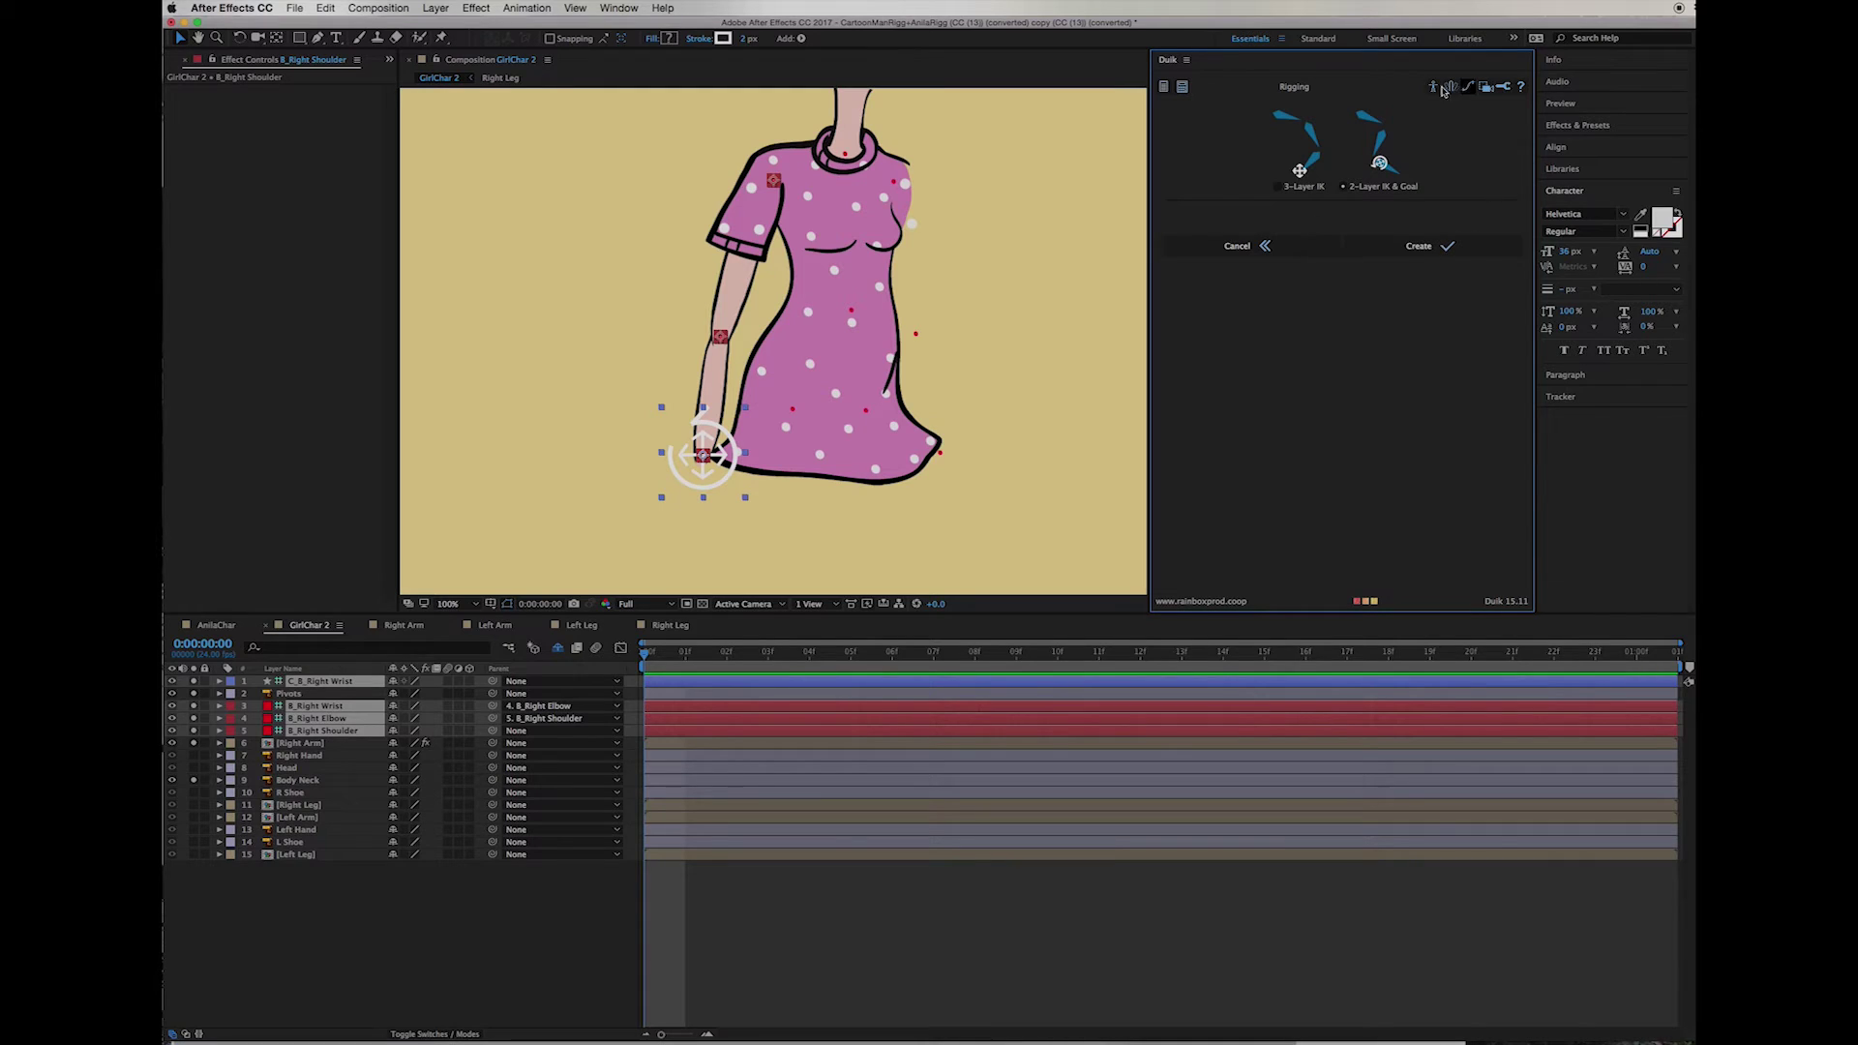
{"action": "left_click", "coordinate": [1420, 250]}
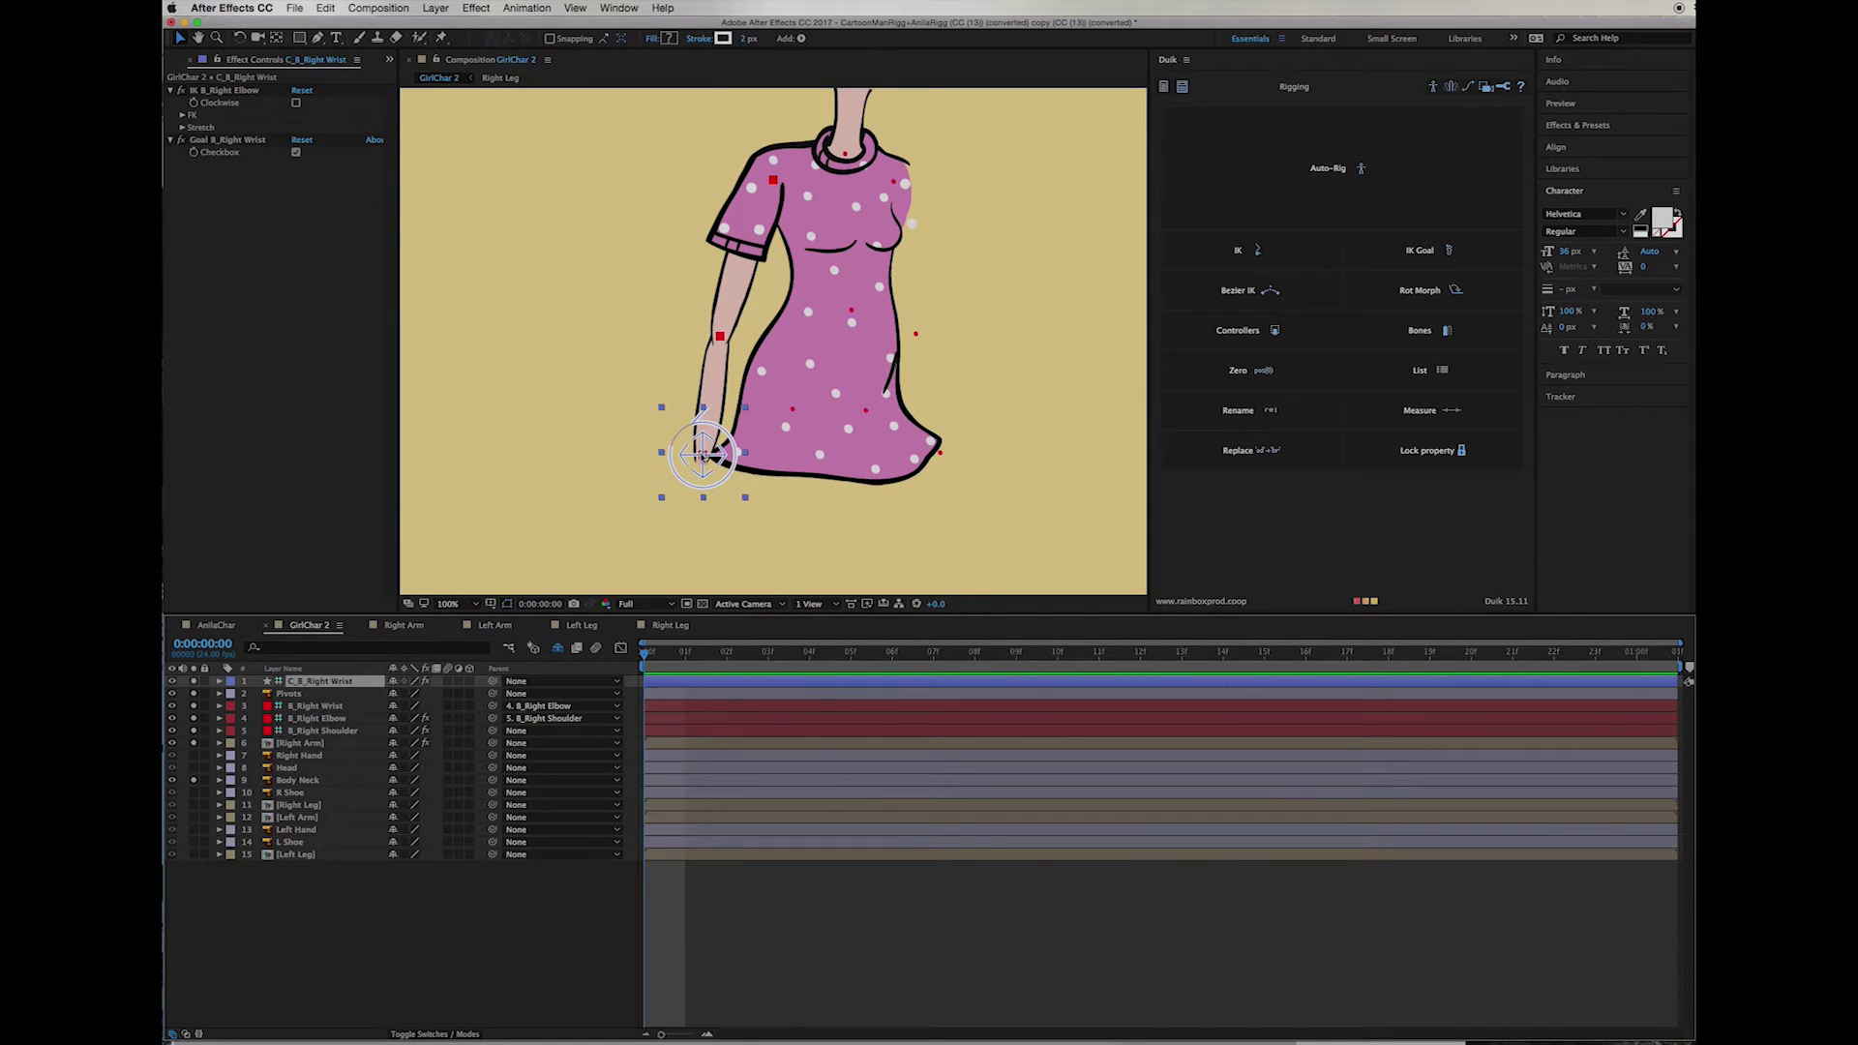
{"action": "mouse_move", "coordinate": [705, 456]}
{"action": "left_mouse_down"}
{"action": "mouse_move", "coordinate": [427, 432]}
{"action": "mouse_move", "coordinate": [977, 441]}
{"action": "mouse_move", "coordinate": [1049, 485]}
{"action": "mouse_move", "coordinate": [787, 406]}
{"action": "mouse_move", "coordinate": [444, 456]}
{"action": "mouse_move", "coordinate": [842, 387]}
{"action": "mouse_move", "coordinate": [886, 537]}
{"action": "mouse_move", "coordinate": [702, 455]}
{"action": "left_mouse_up"}
Step: Move the Pivots layer above C_B_Right Wrist in the layer stack and lock it
{"action": "left_click", "coordinate": [271, 695]}
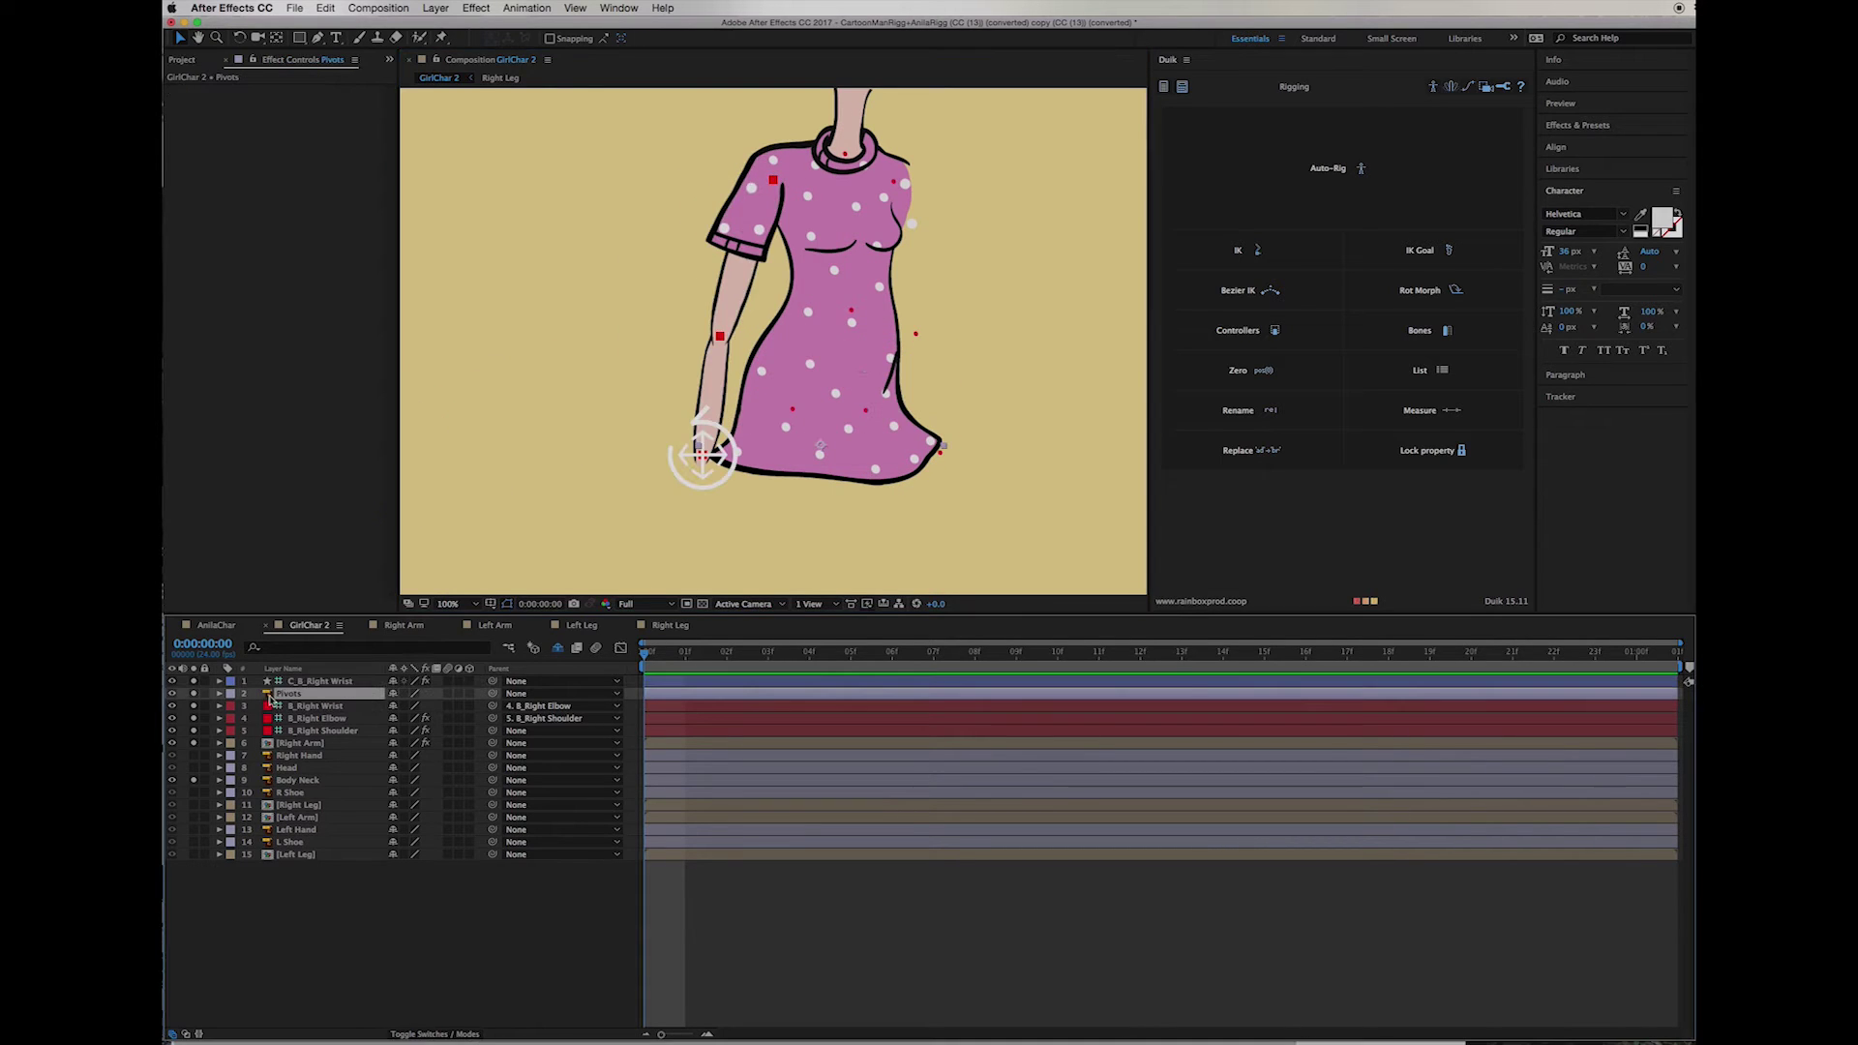
{"action": "left_click_drag", "start_coordinate": [283, 696], "coordinate": [280, 685]}
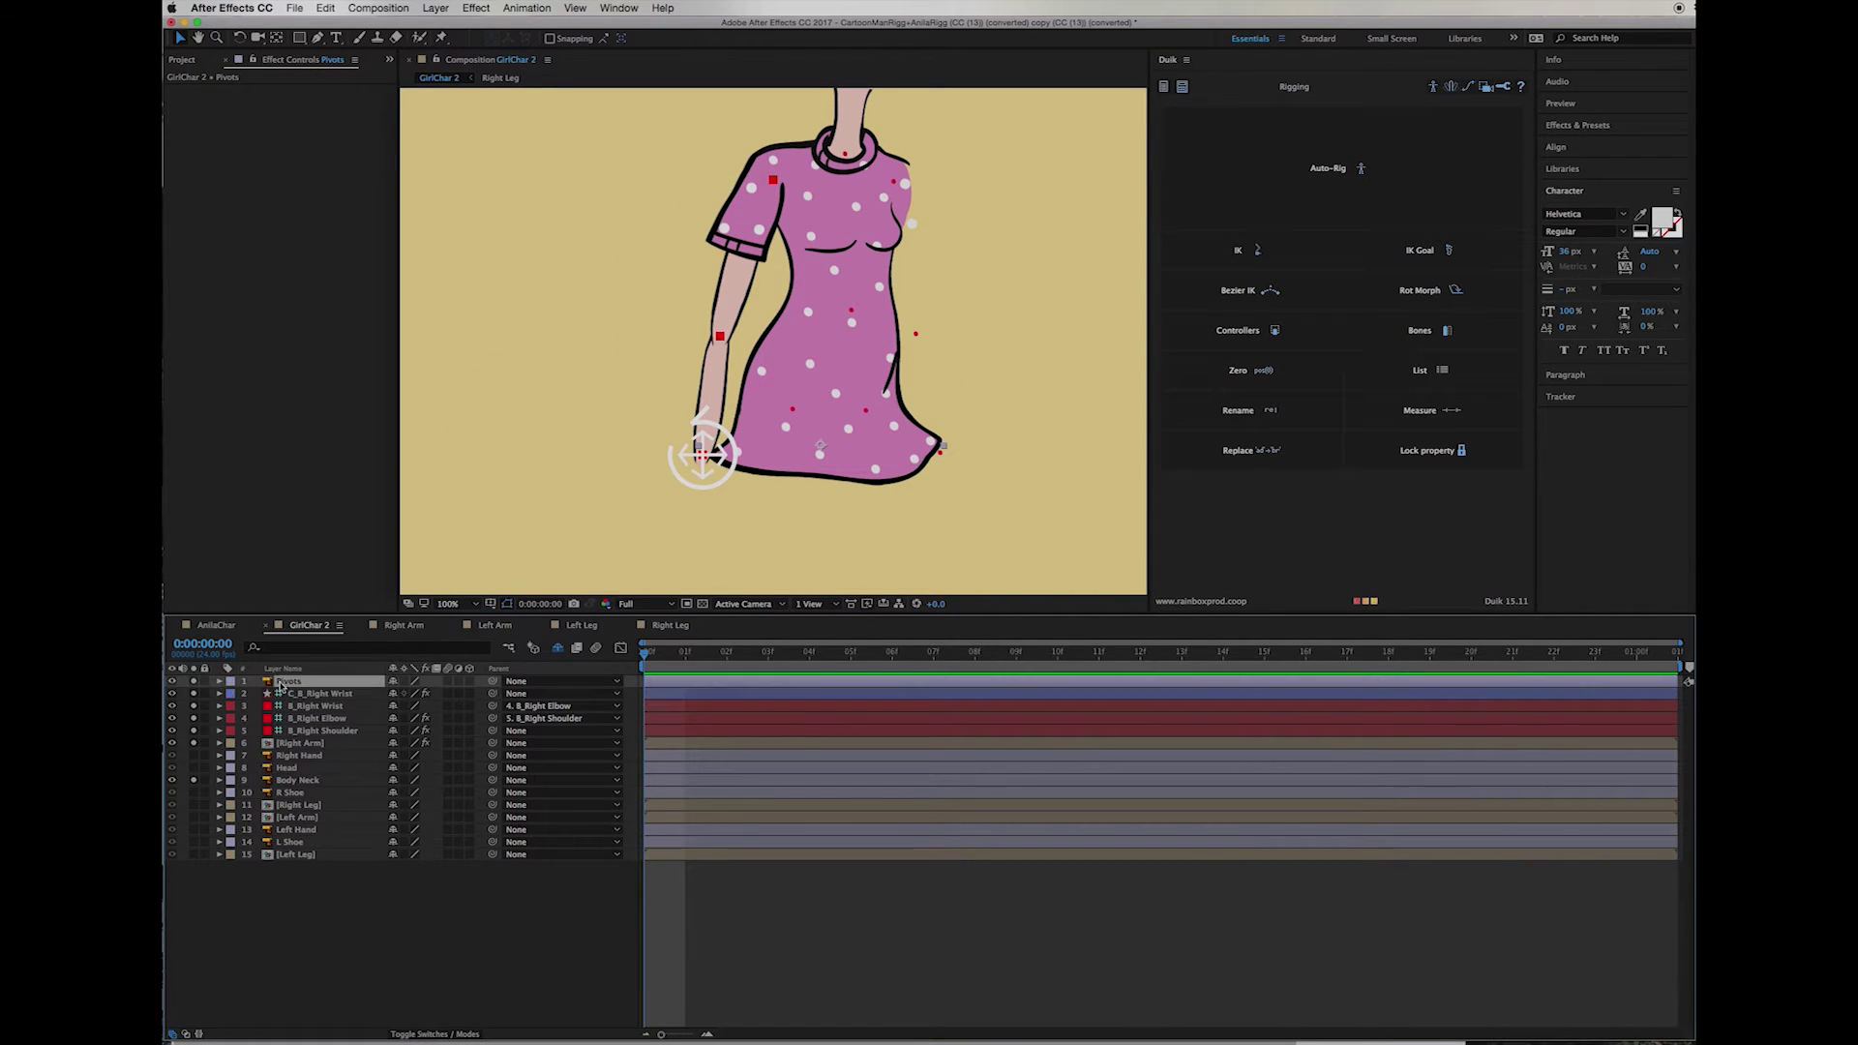
{"action": "left_click", "coordinate": [204, 681]}
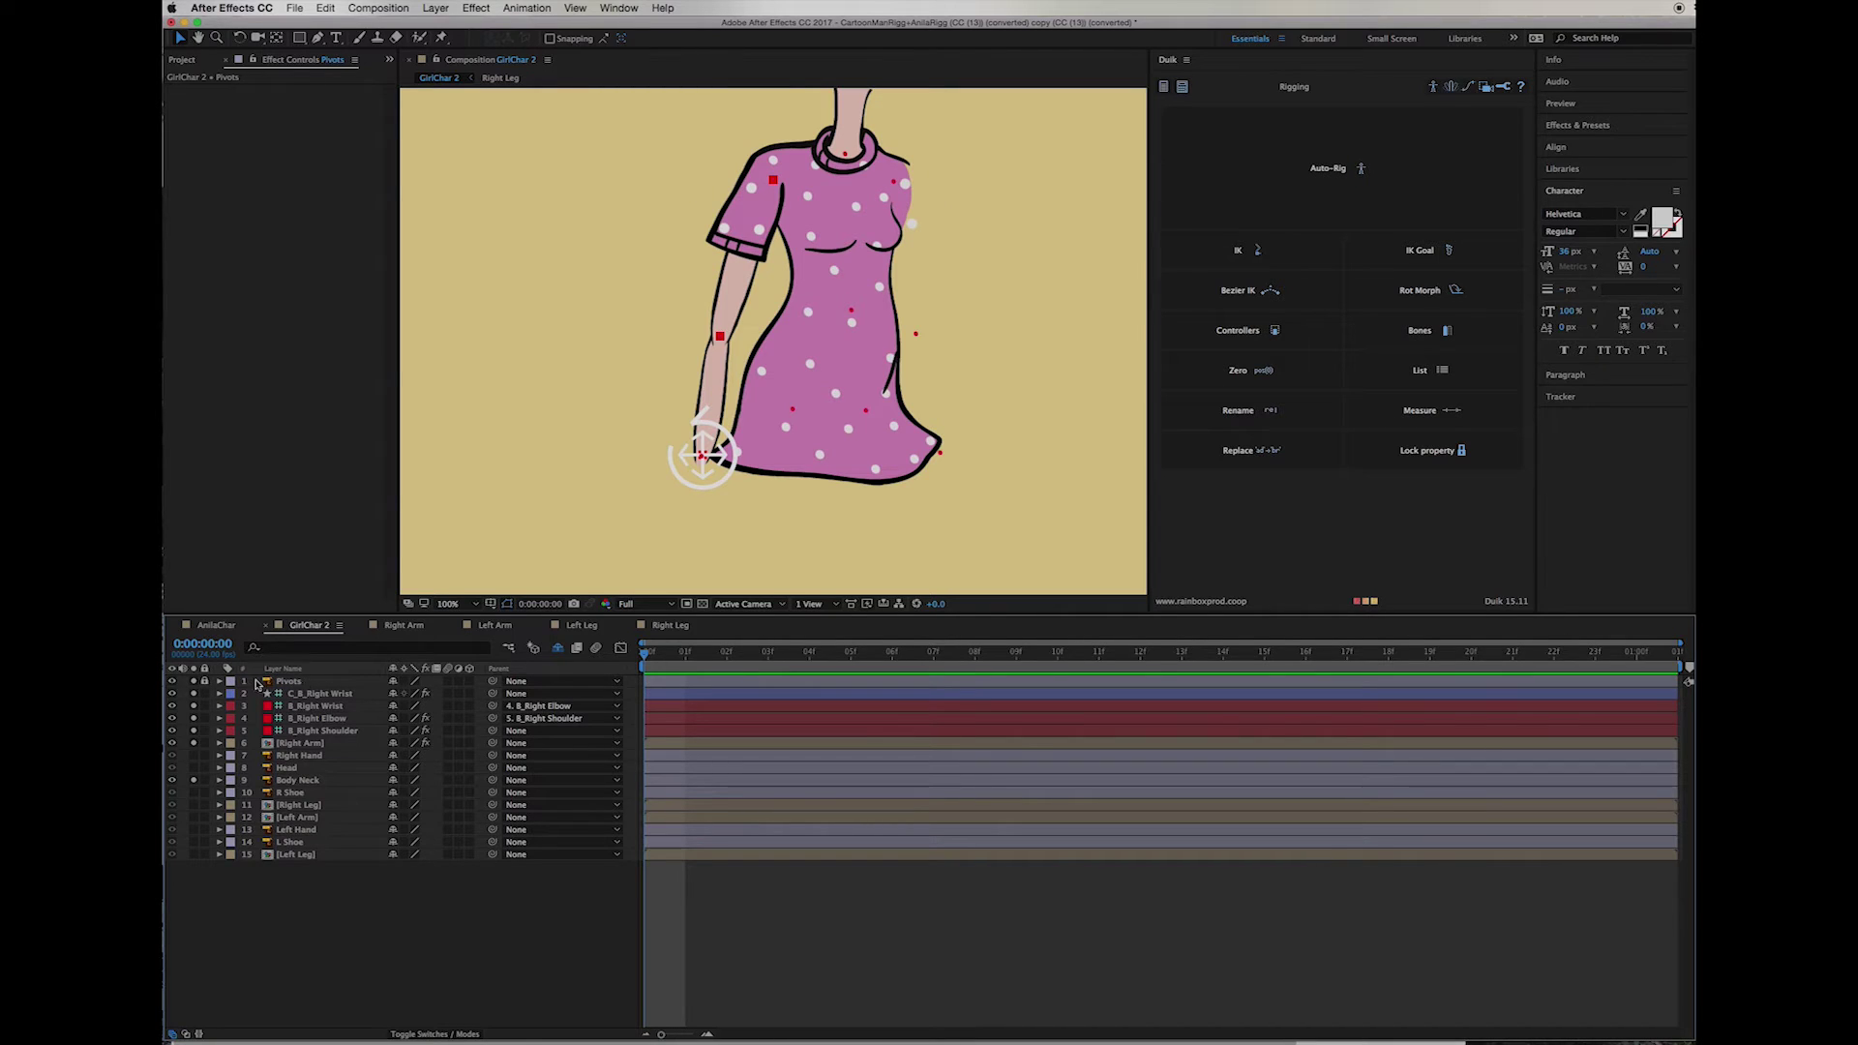
Step: Solo the Right Hand layer and give all layers from C_B_Right Wrist through Right Hand the Yellow label
{"action": "left_click", "coordinate": [307, 696]}
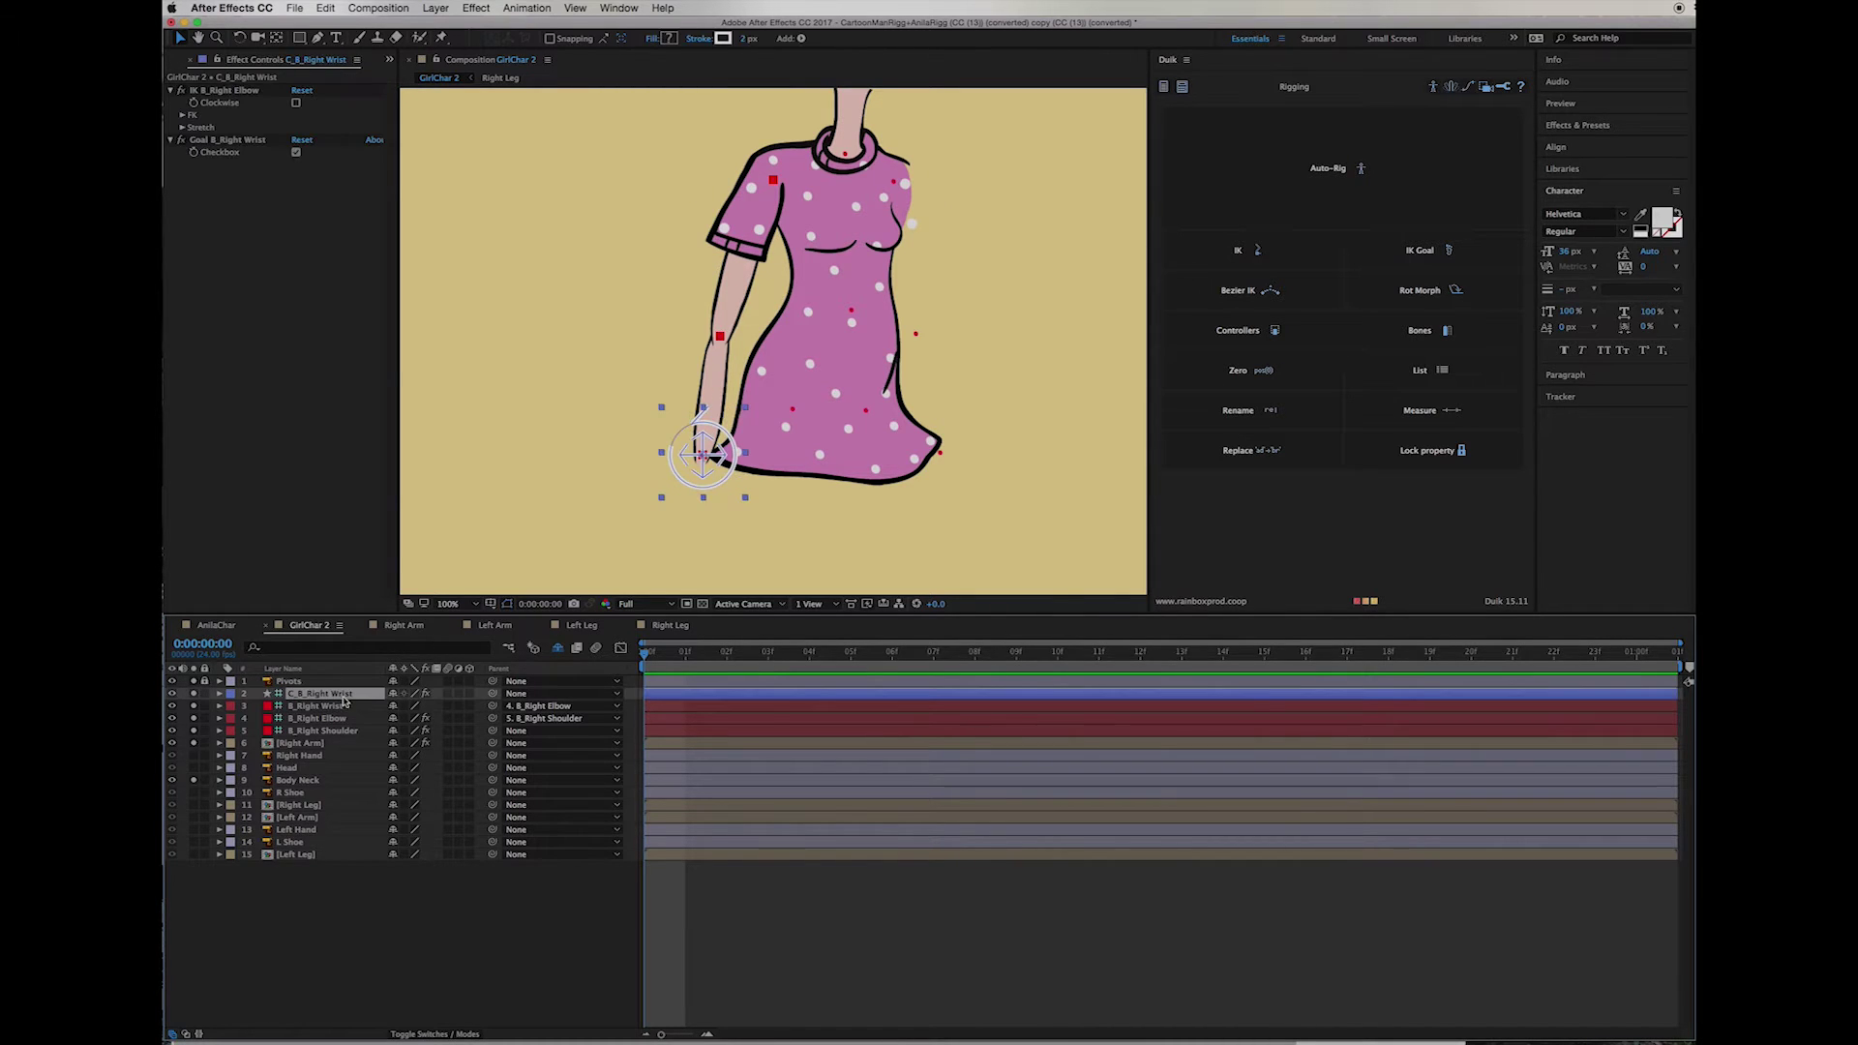
{"action": "left_click", "coordinate": [299, 756]}
{"action": "left_click", "coordinate": [311, 695], "text": "shift"}
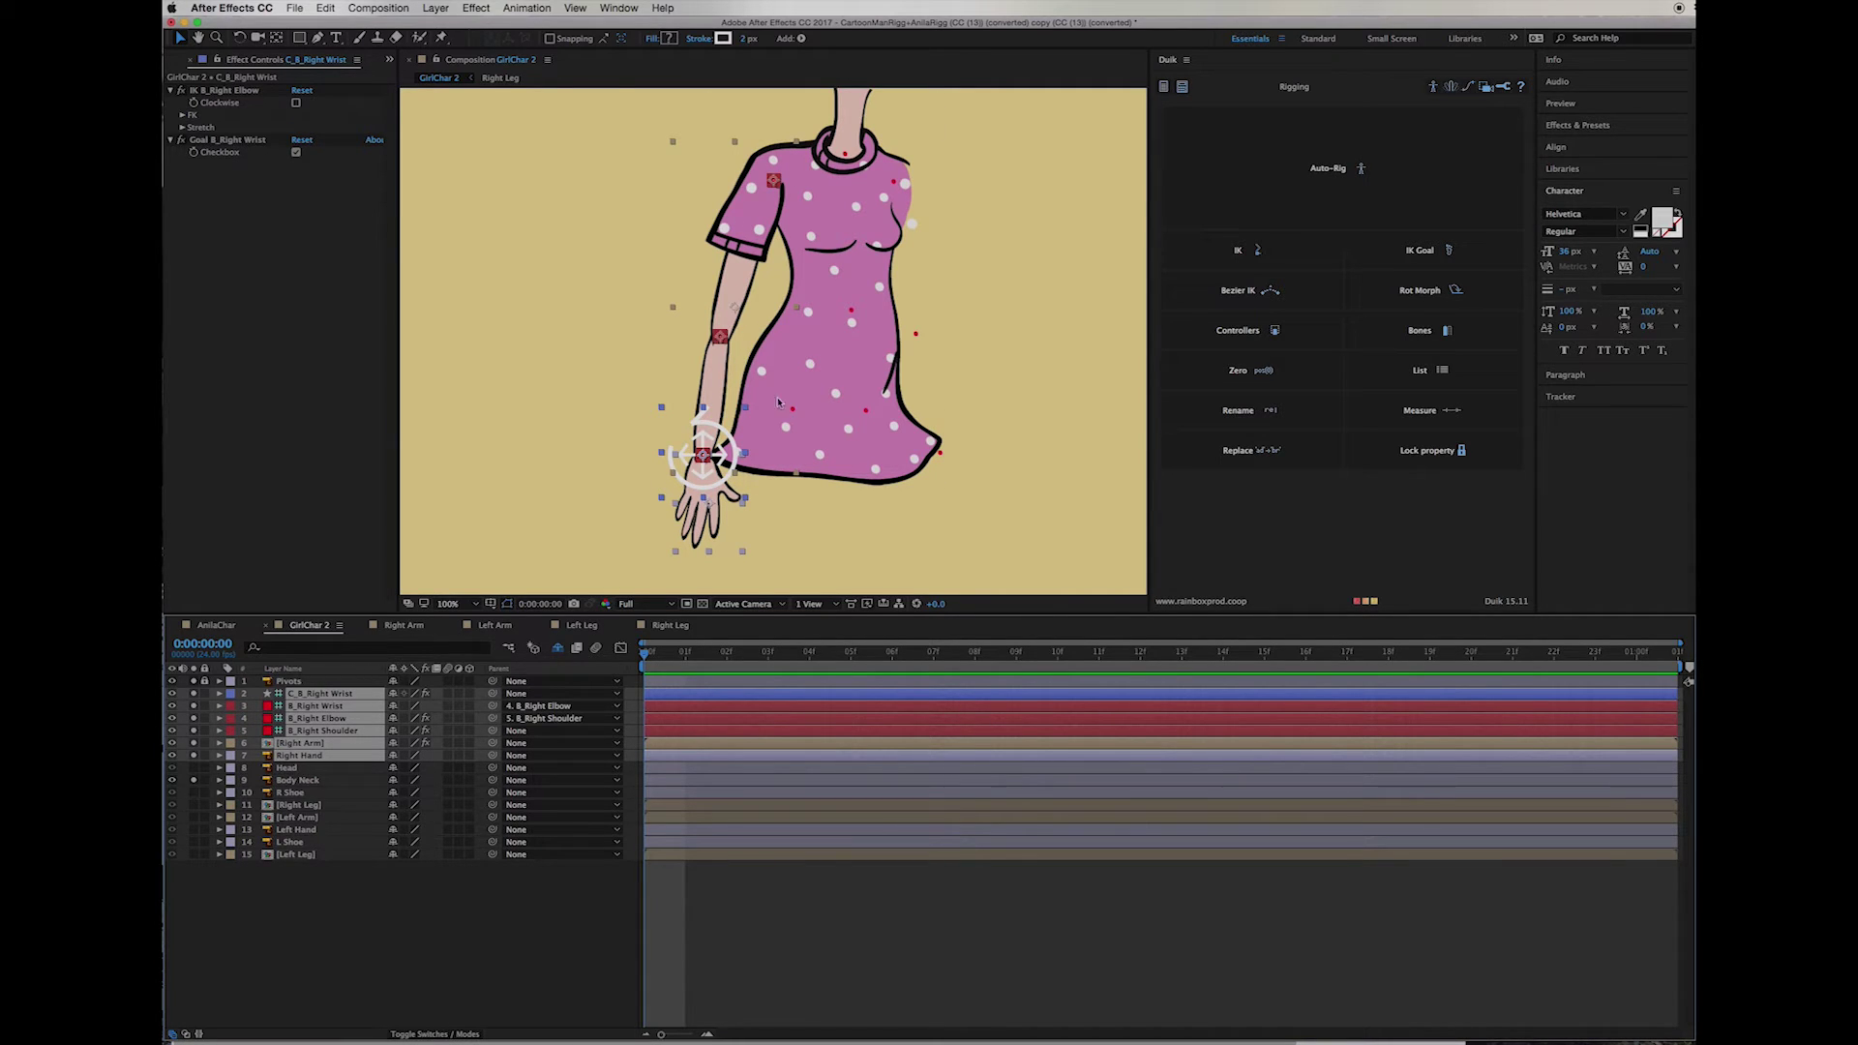
{"action": "left_click", "coordinate": [230, 699]}
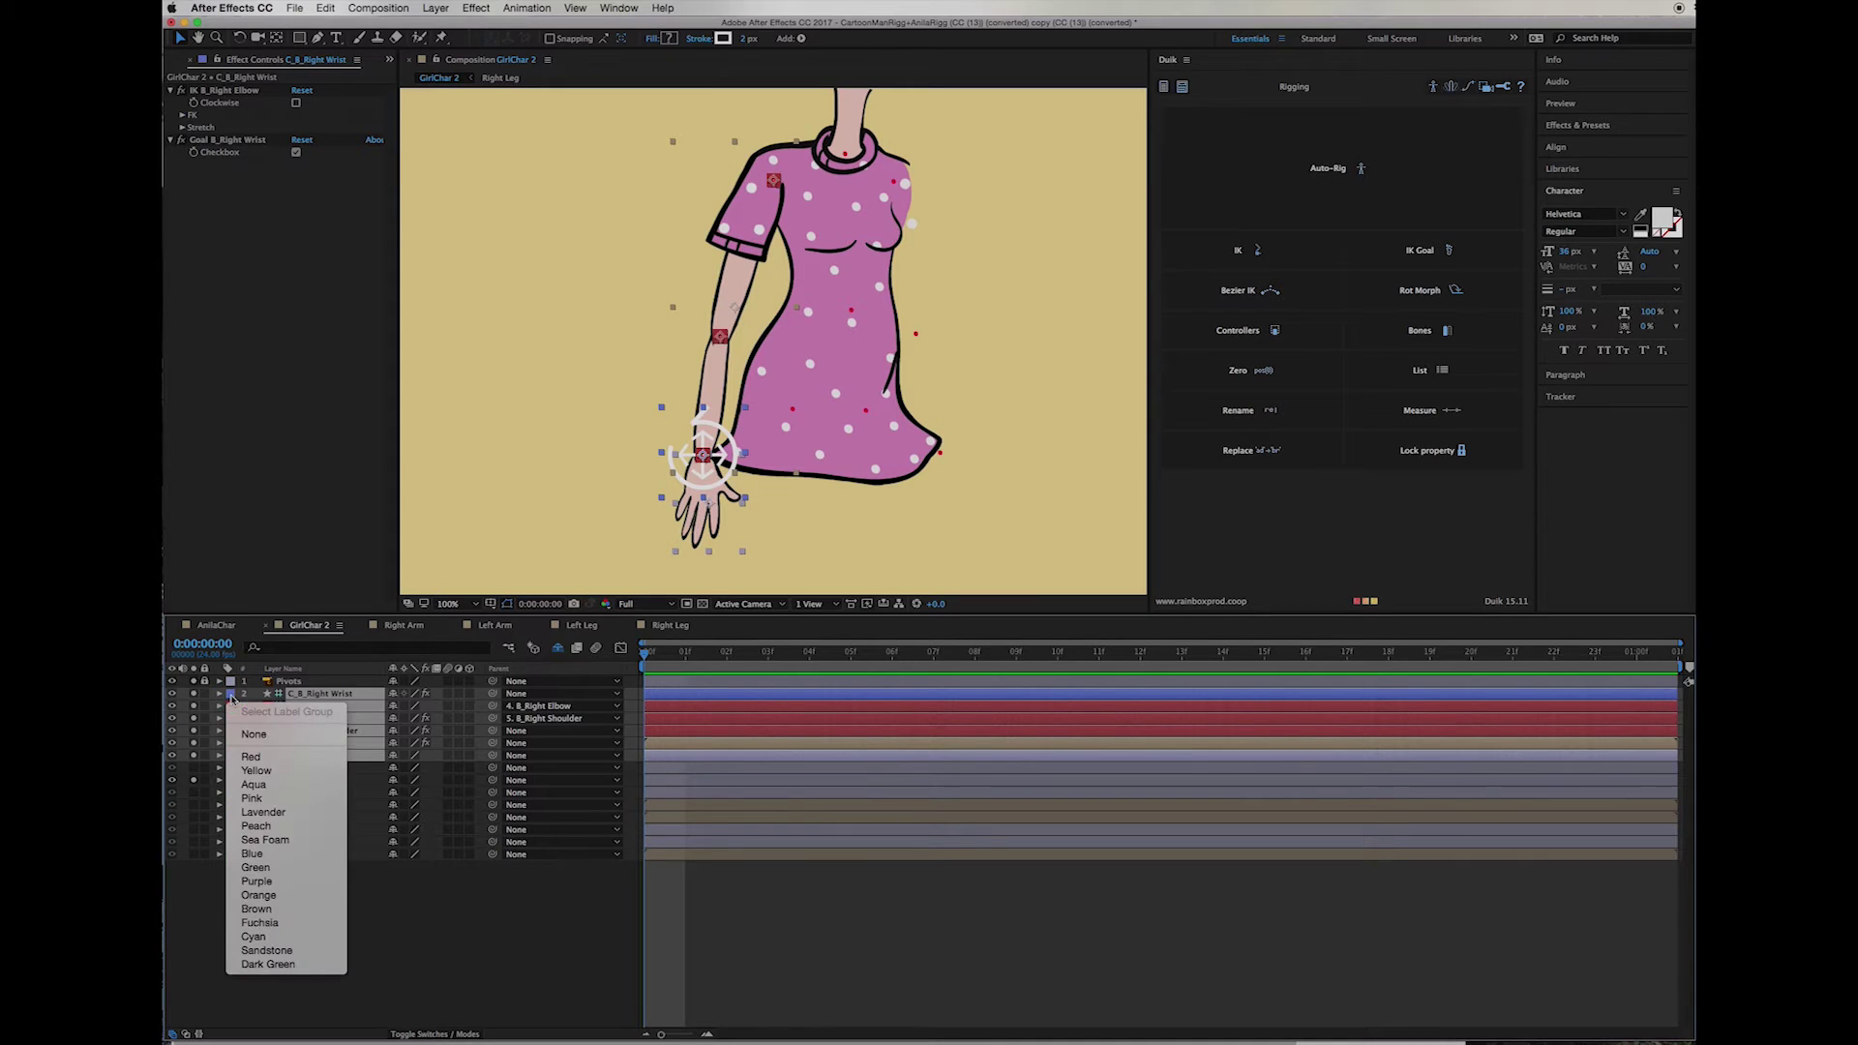
{"action": "left_click", "coordinate": [265, 773]}
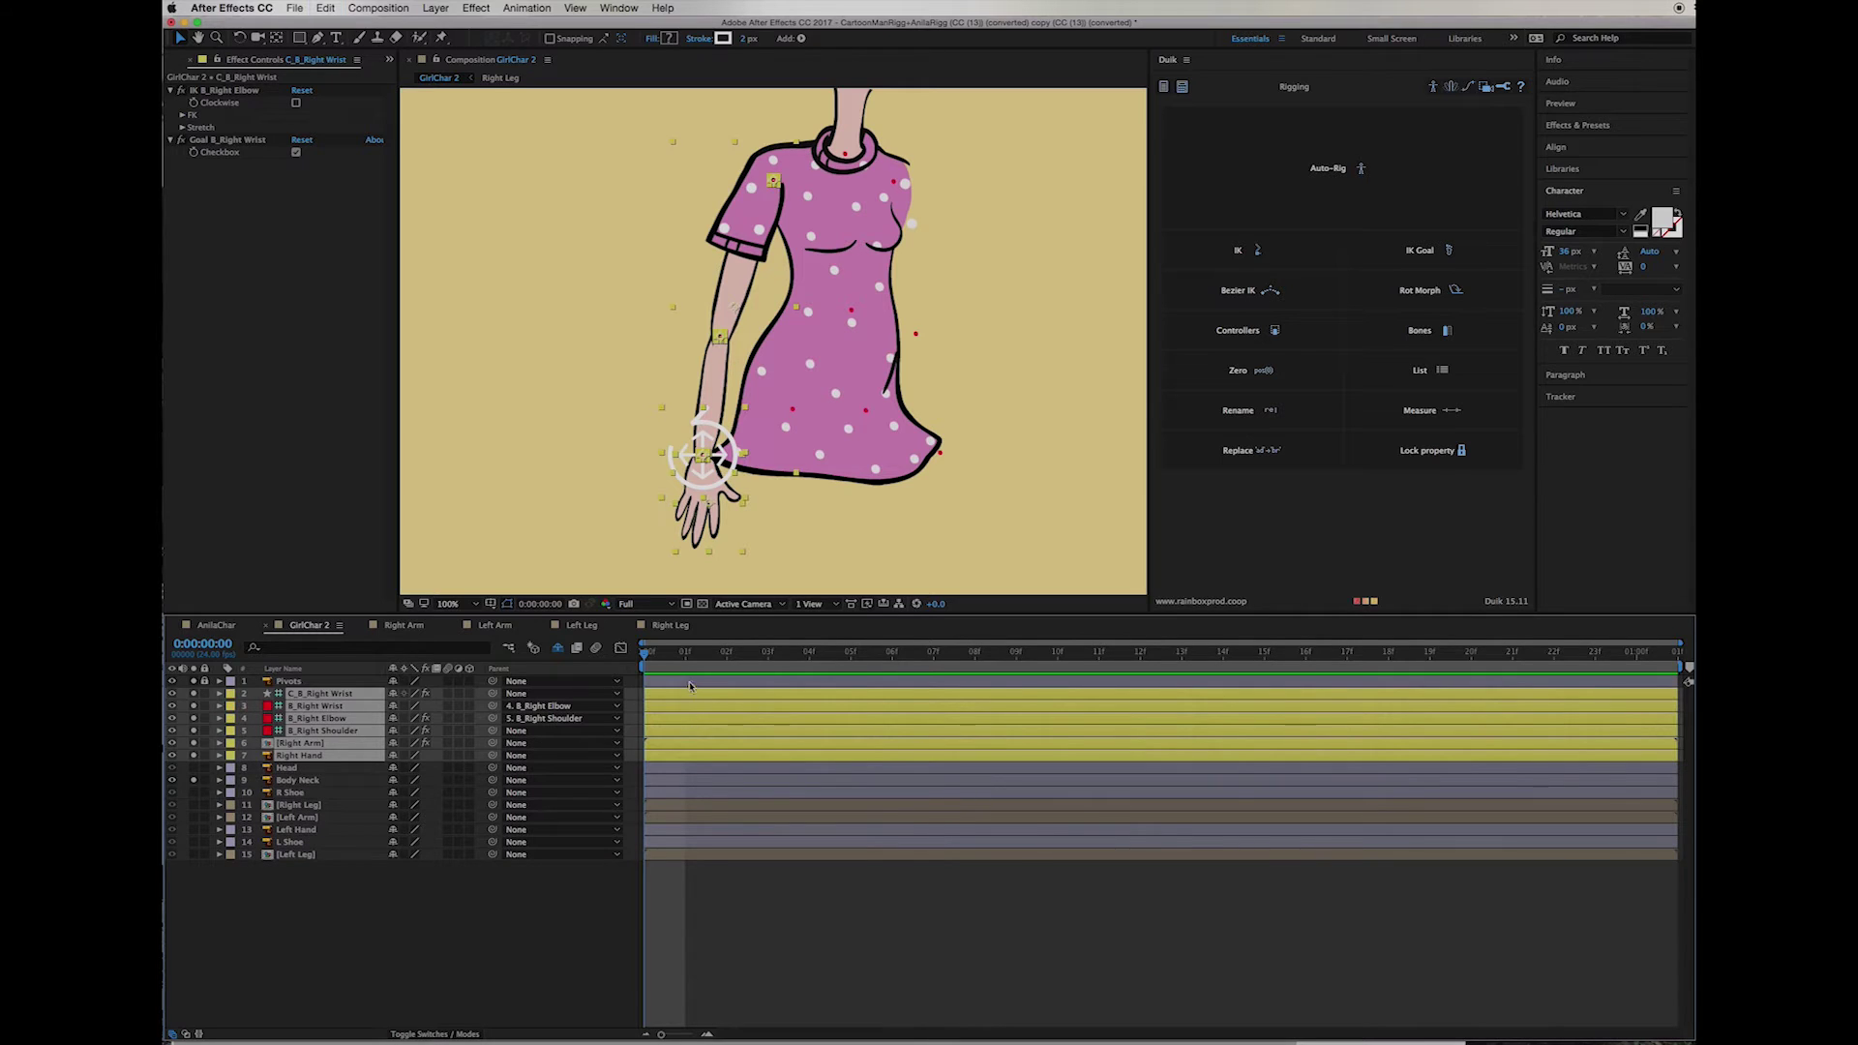
{"action": "left_click", "coordinate": [360, 768]}
Step: Hide and lock the B_Right Wrist, B_Right Elbow and B_Right Shoulder bone layers
{"action": "left_click", "coordinate": [349, 705]}
{"action": "left_click", "coordinate": [352, 718], "text": "shift"}
{"action": "left_click", "coordinate": [361, 731], "text": "shift"}
{"action": "left_click_drag", "start_coordinate": [171, 706], "coordinate": [171, 732]}
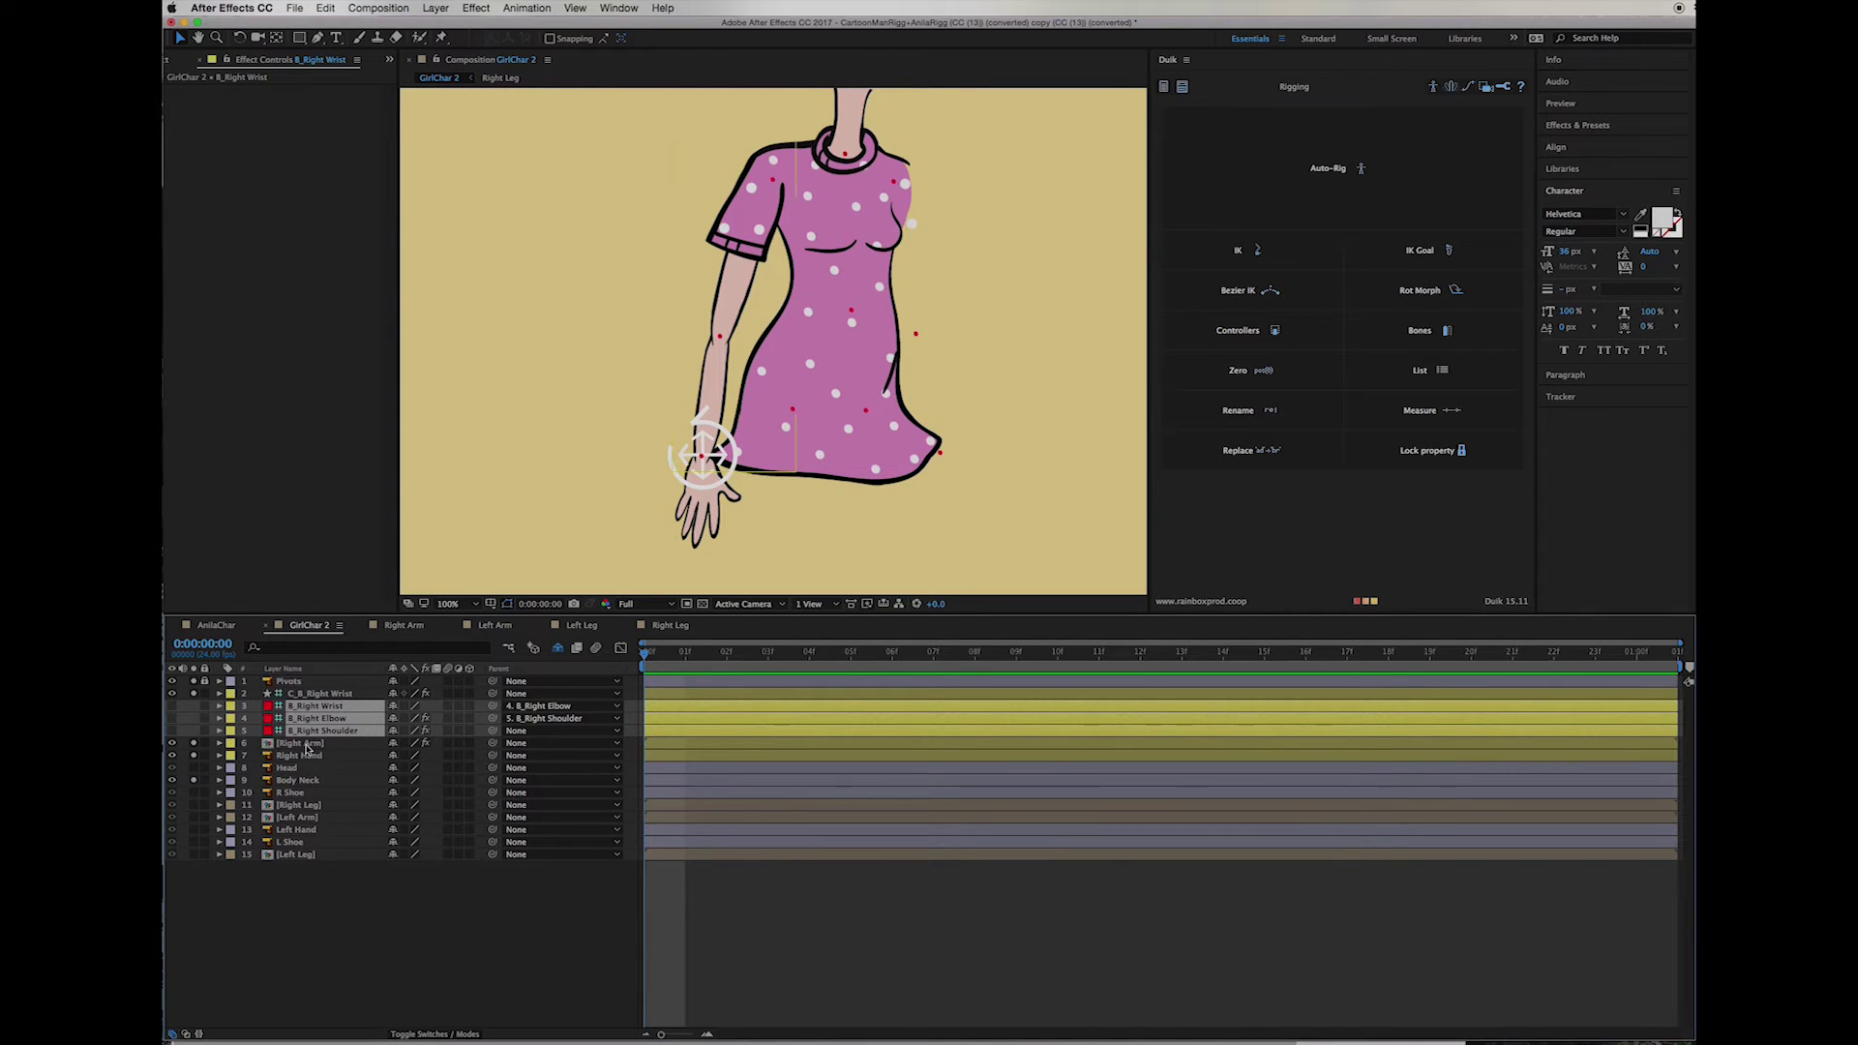
{"action": "left_click", "coordinate": [312, 743], "text": "shift"}
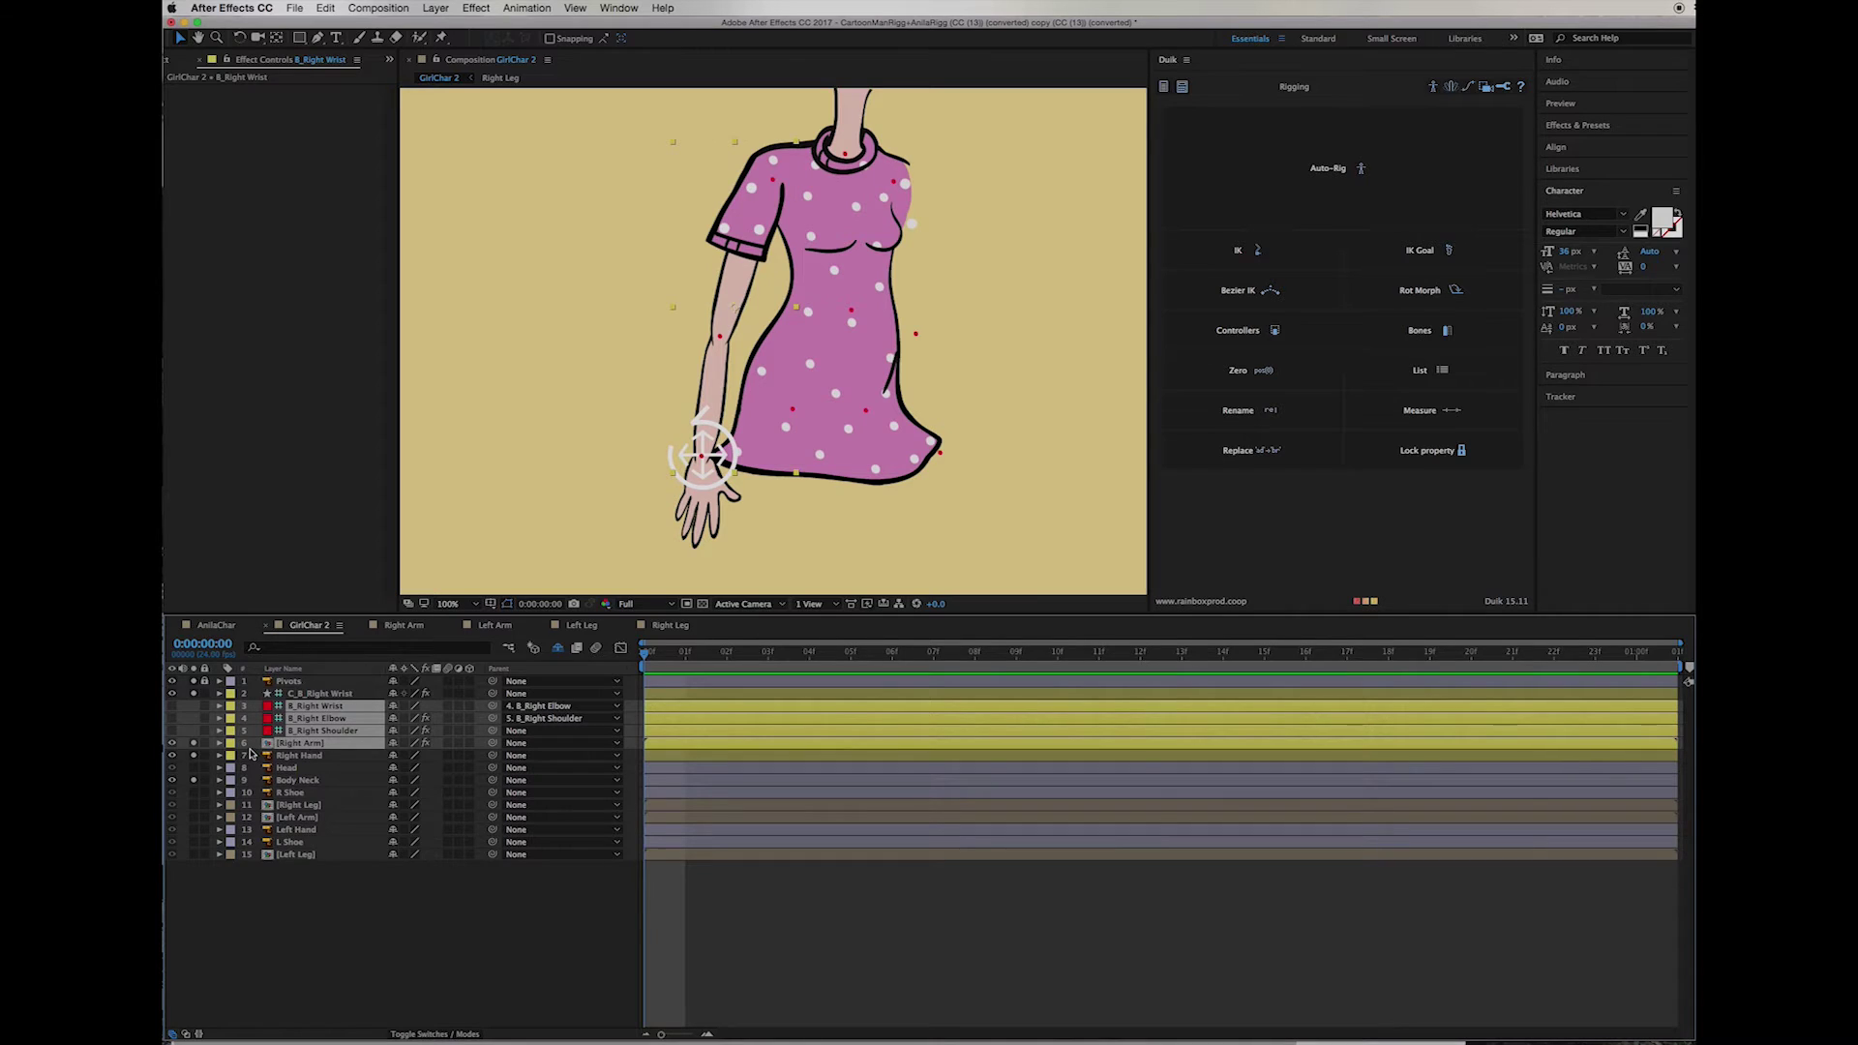
{"action": "left_click", "coordinate": [205, 717]}
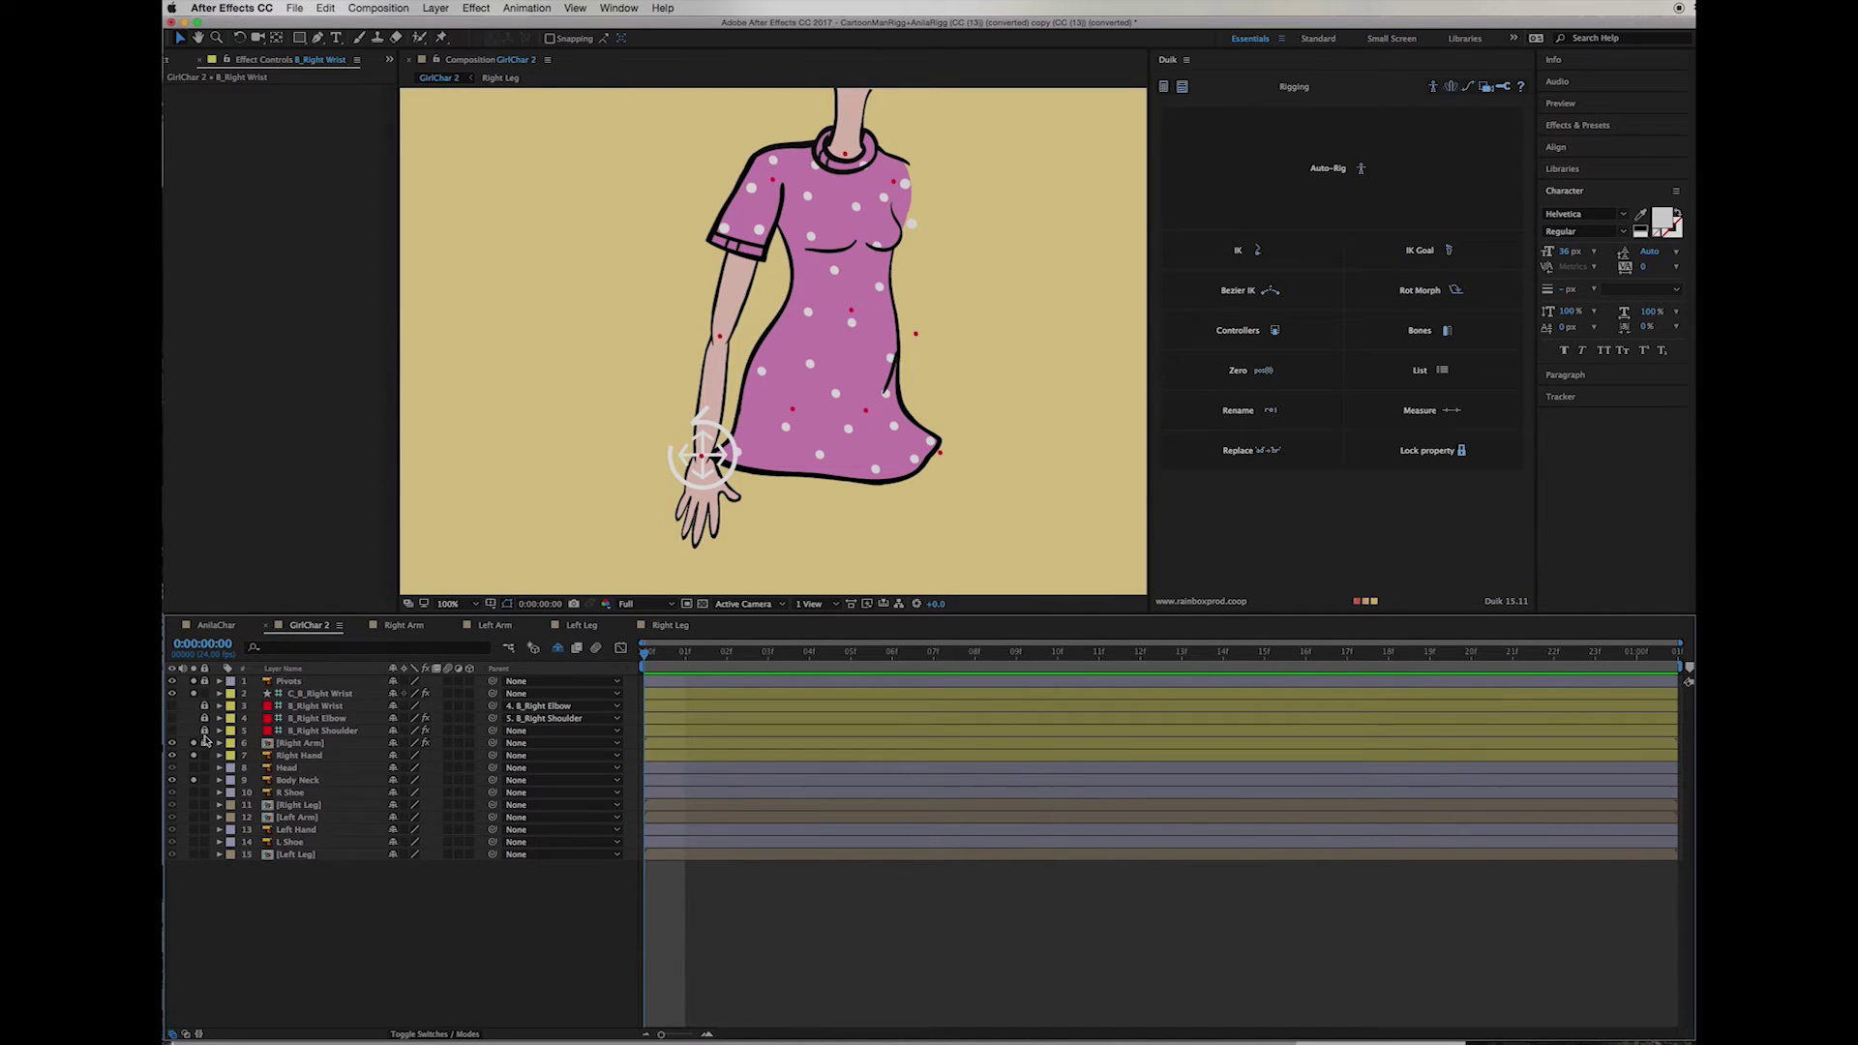
Step: Make the three right arm bones and the Right Arm layer shy, and turn off soloing to show the whole character
{"action": "left_click", "coordinate": [308, 706]}
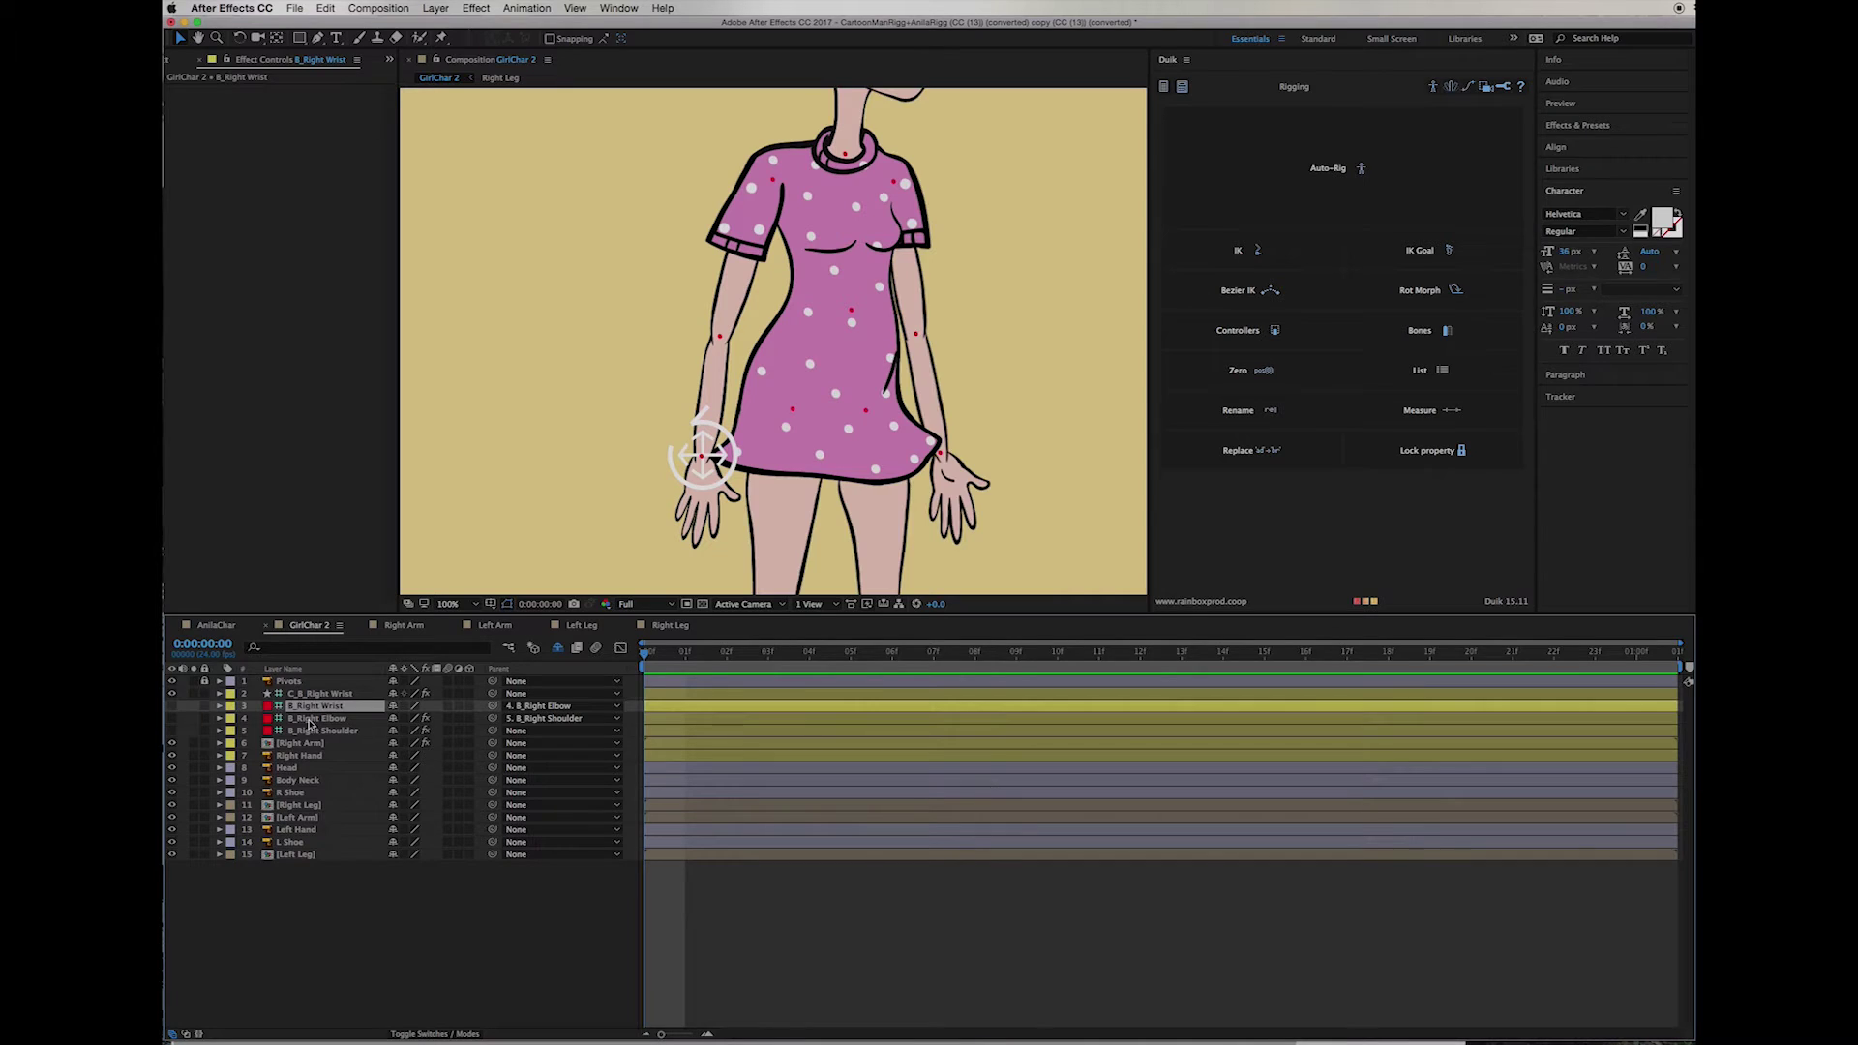
{"action": "left_click", "coordinate": [306, 718], "text": "shift"}
{"action": "left_click", "coordinate": [308, 730], "text": "shift"}
{"action": "left_click", "coordinate": [308, 744], "text": "shift"}
{"action": "left_click", "coordinate": [394, 710]}
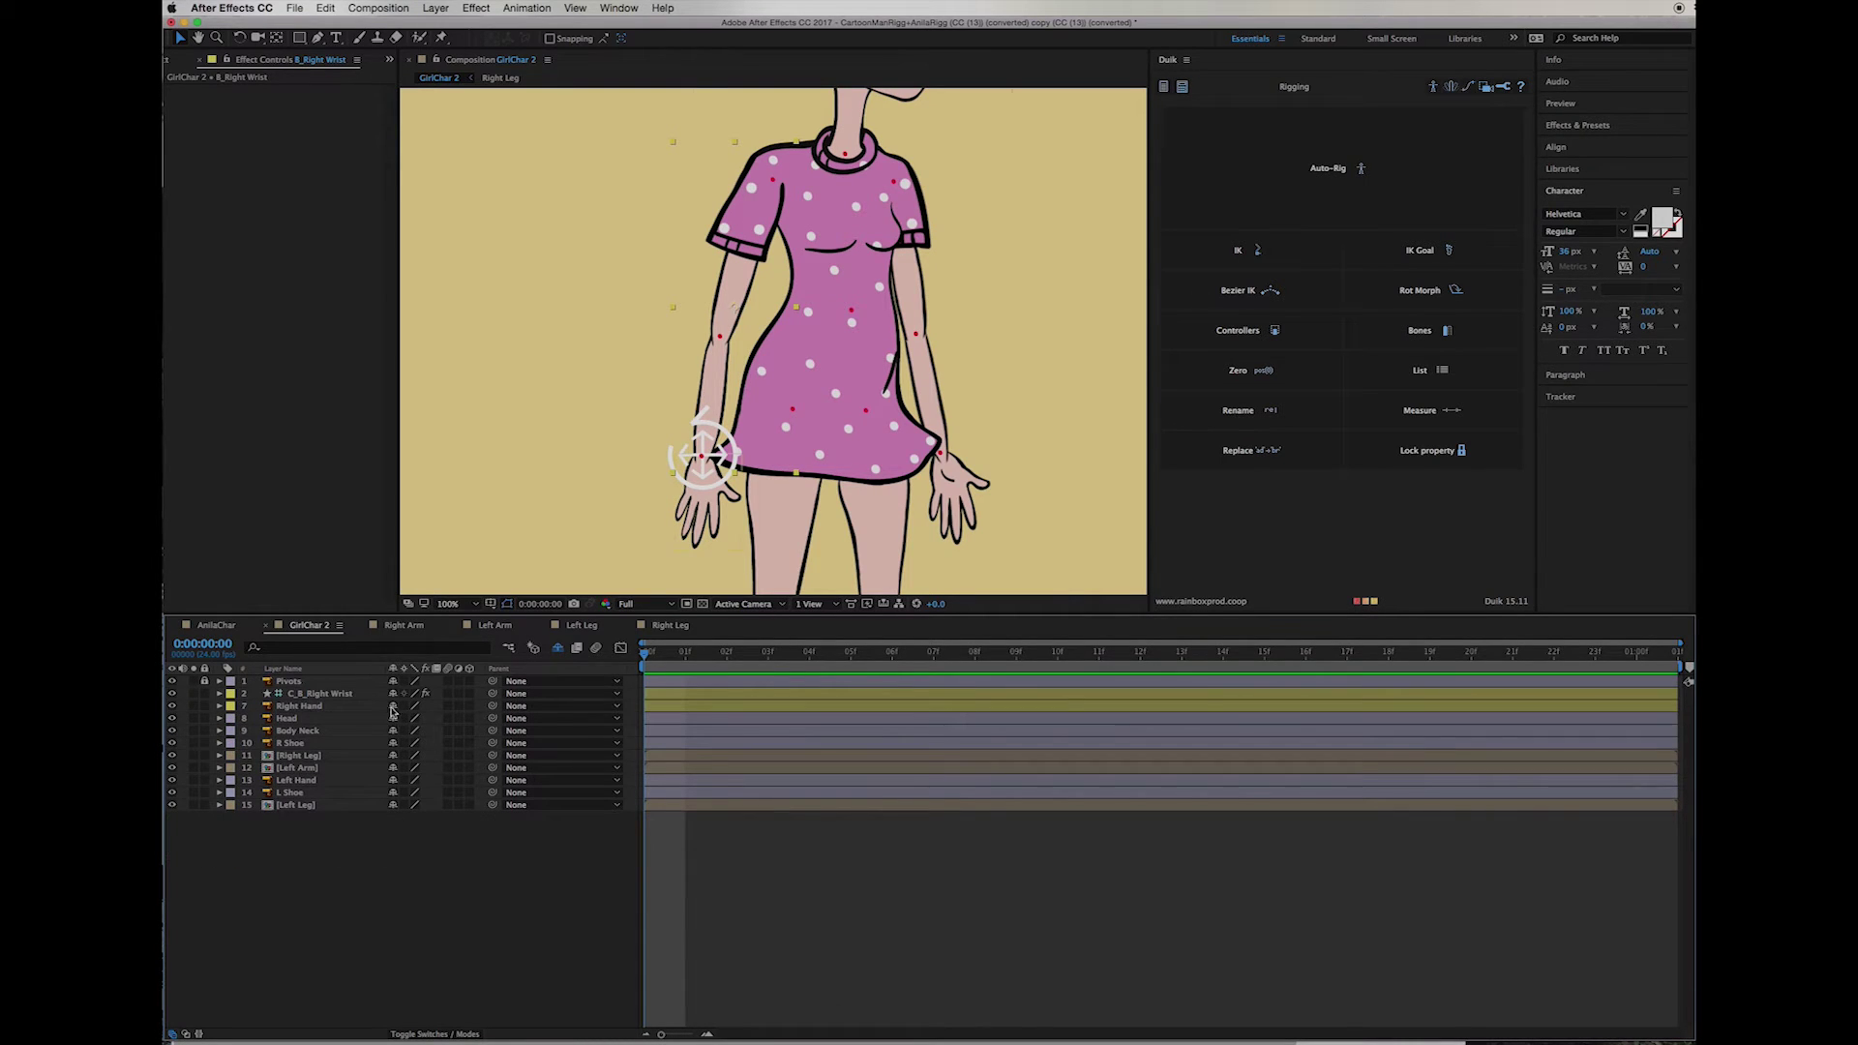
Step: Test the right arm's IK by moving the C_B_Right Wrist controller away from the body, and undo the move
{"action": "left_click", "coordinate": [672, 696]}
{"action": "left_click", "coordinate": [296, 706], "text": "shift"}
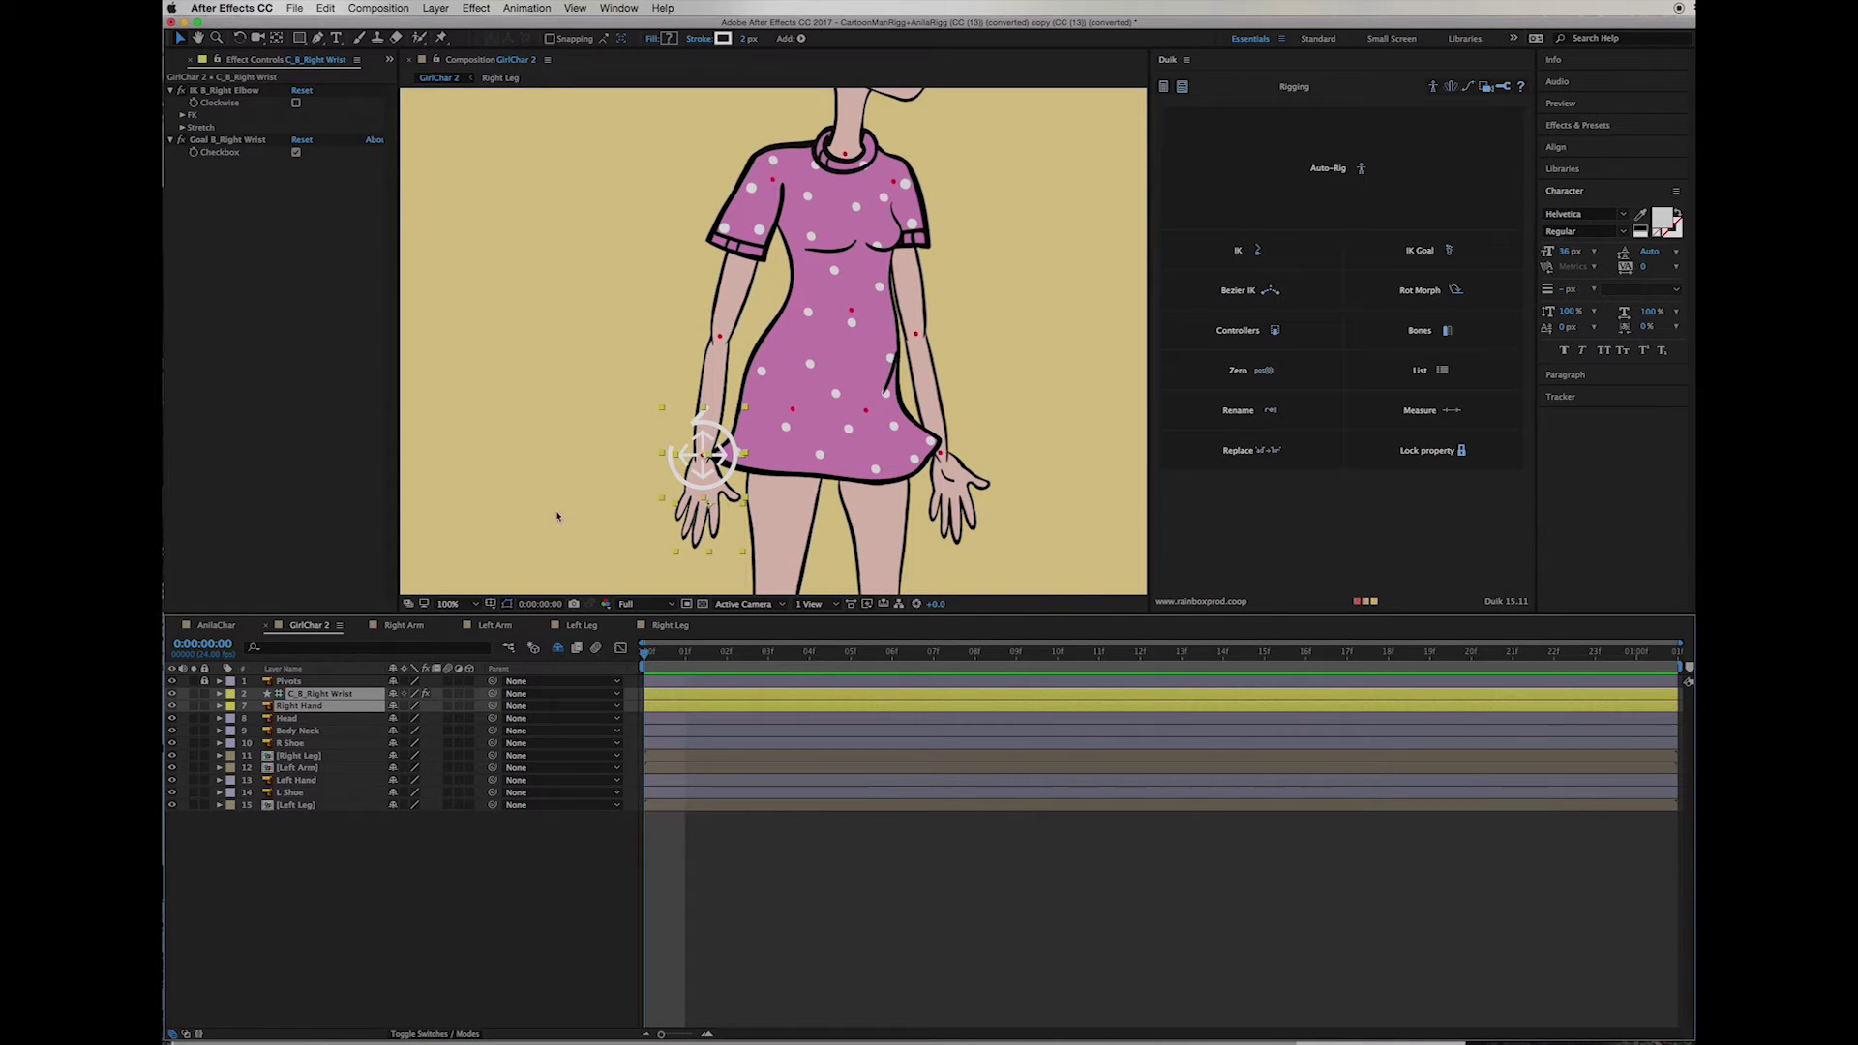
{"action": "left_click", "coordinate": [336, 741]}
{"action": "left_click", "coordinate": [324, 693]}
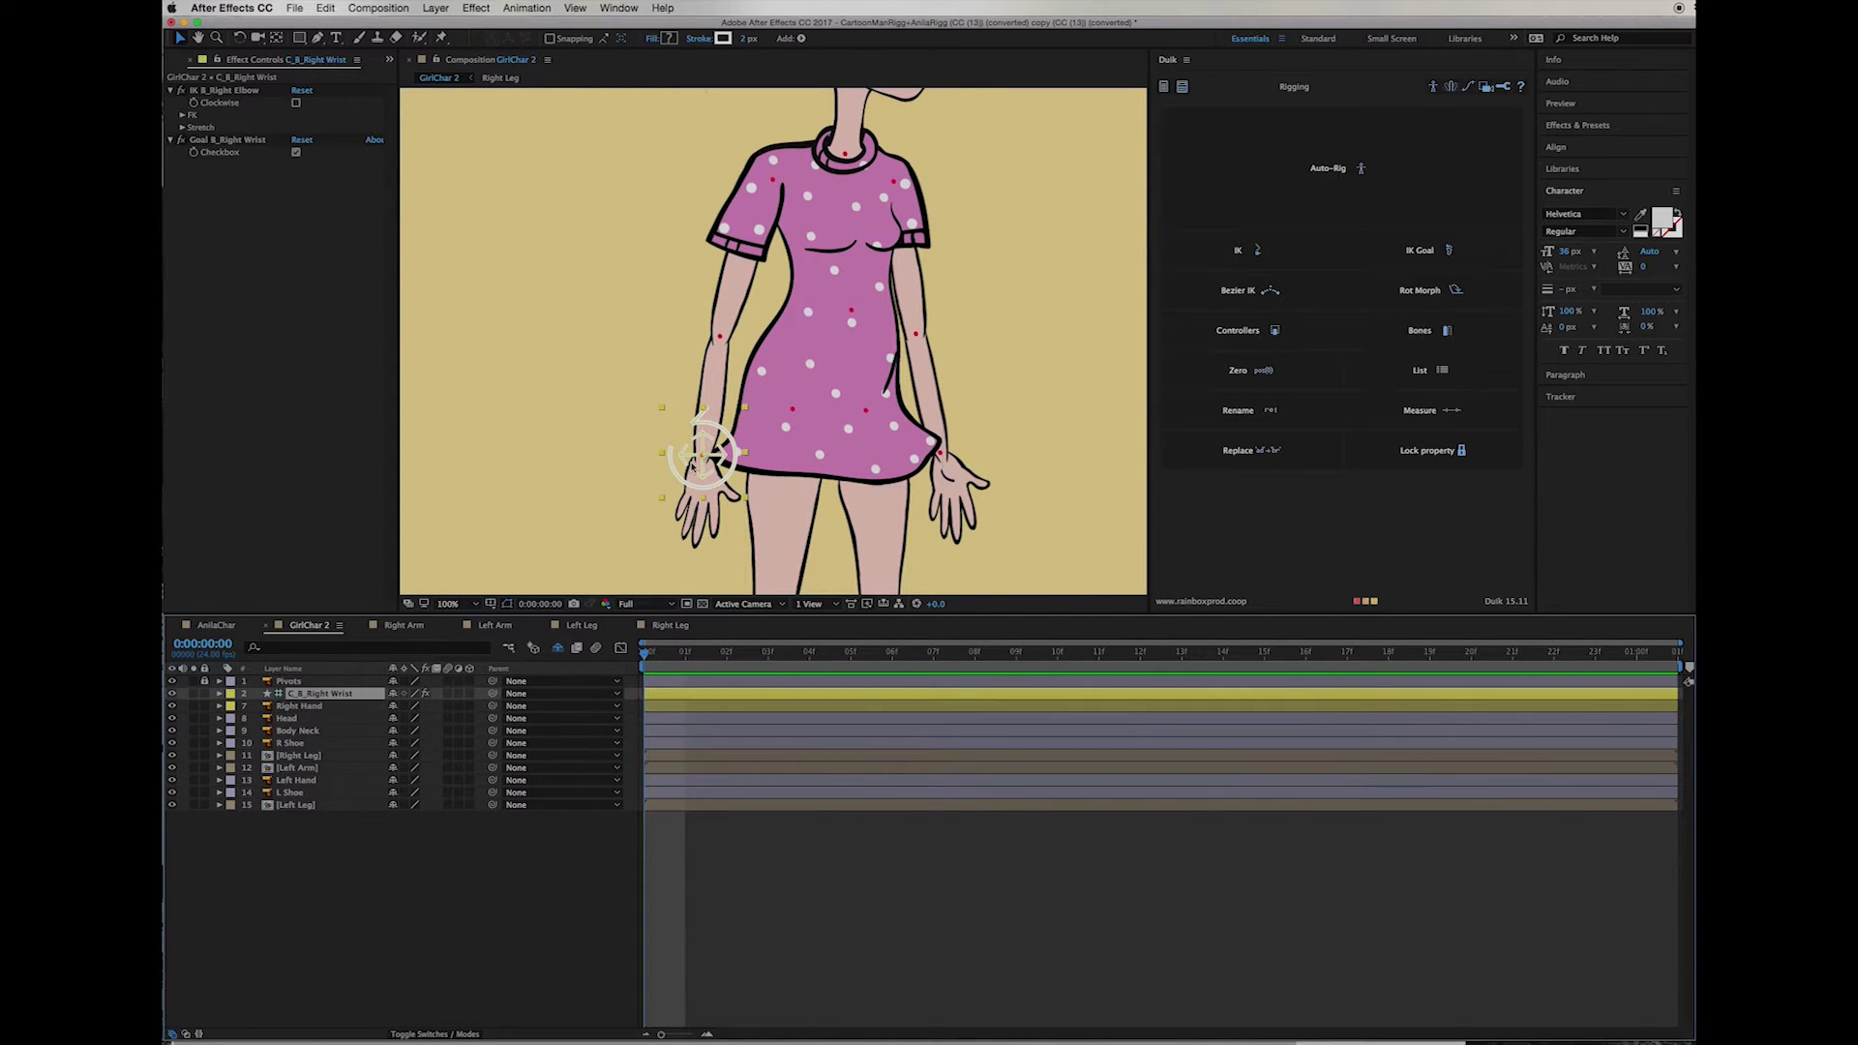
{"action": "left_click_drag", "start_coordinate": [674, 454], "coordinate": [480, 431]}
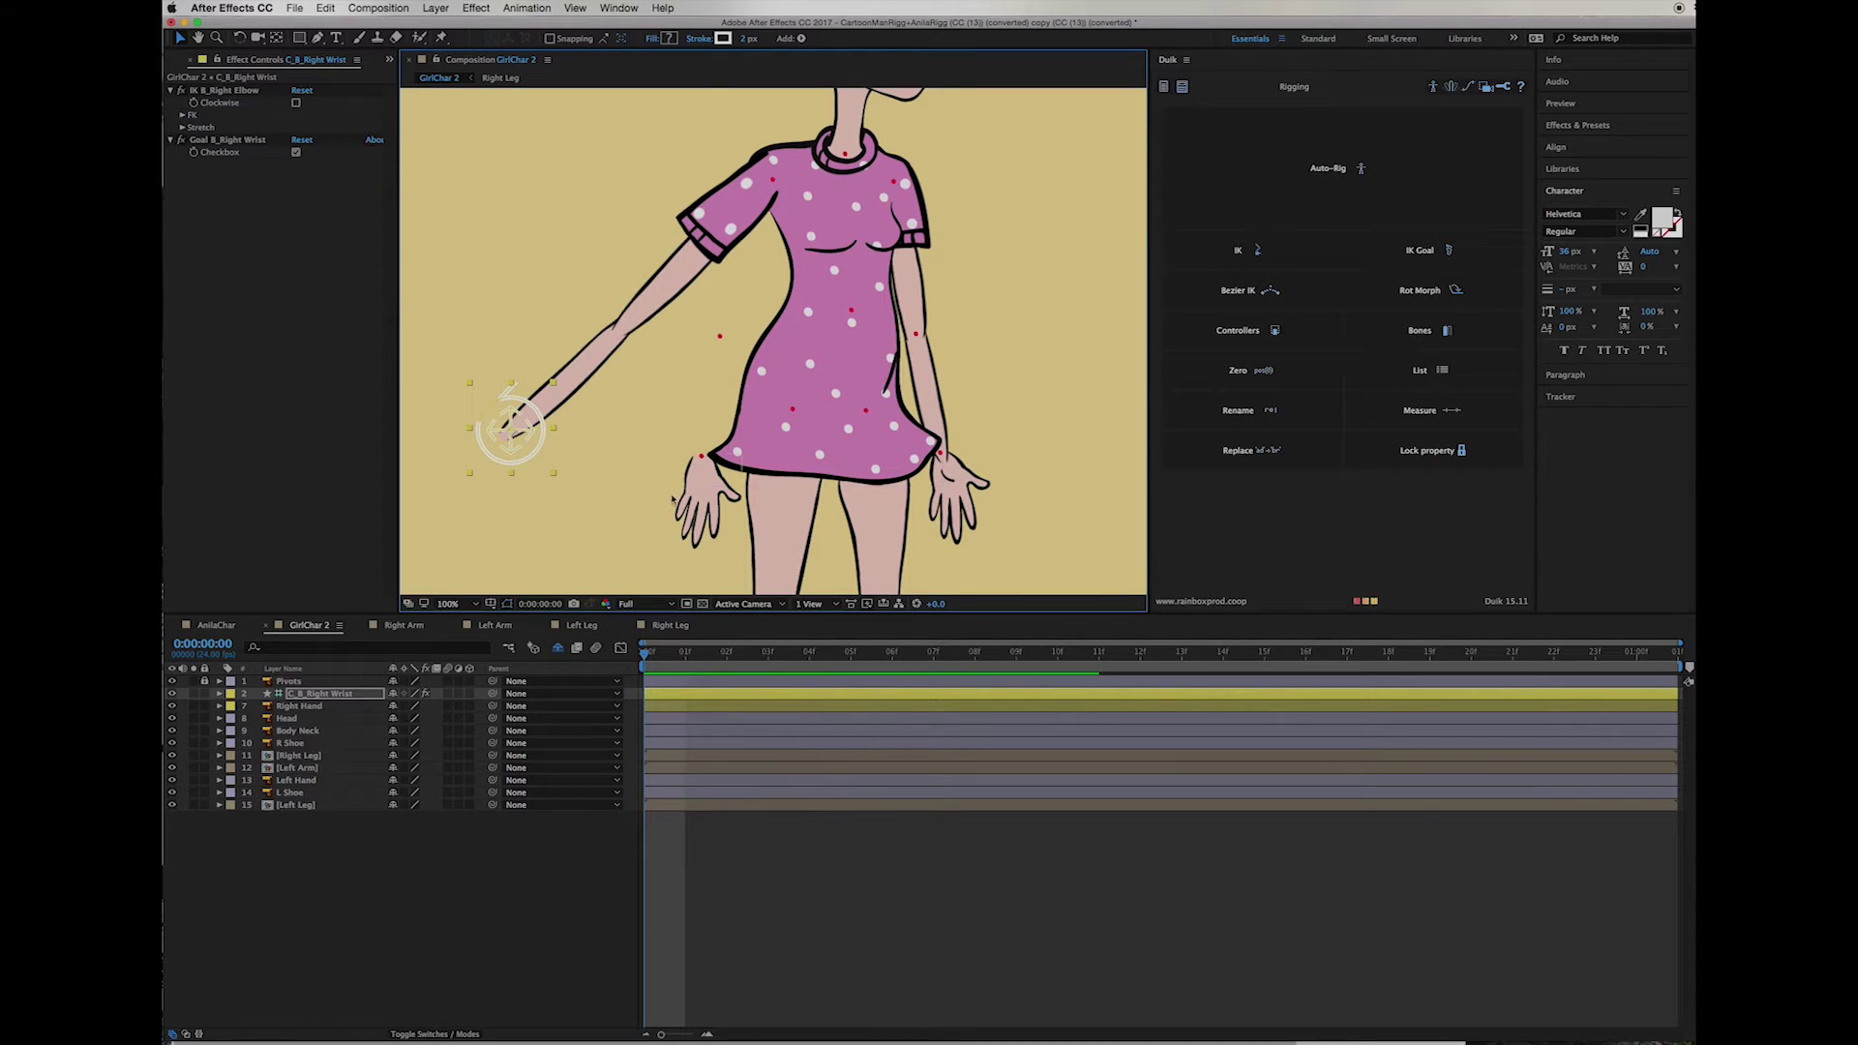
{"action": "key", "text": "super+z"}
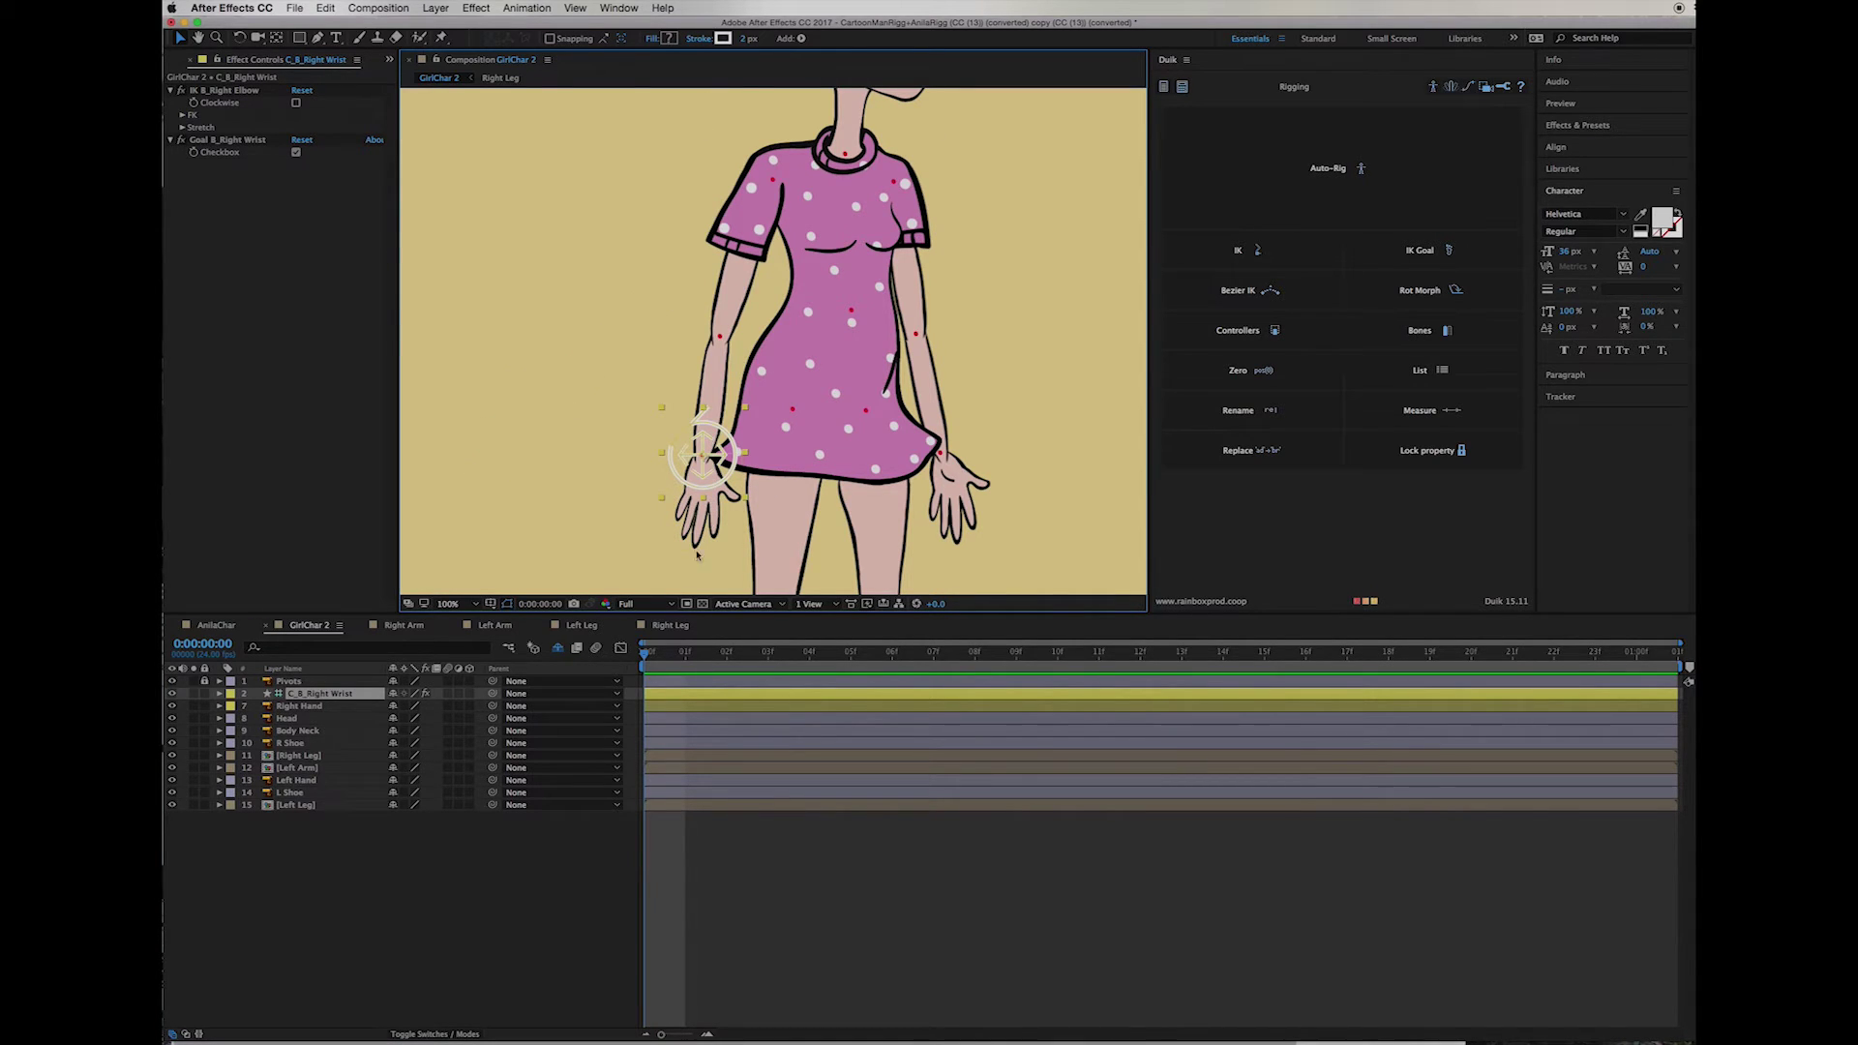
Step: Move the Right Hand layer's anchor point onto the red wrist pivot and parent the layer to C_B_Right Wrist
{"action": "left_click", "coordinate": [300, 705]}
{"action": "scroll", "coordinate": [834, 489], "scroll_direction": "up", "scroll_amount": 4}
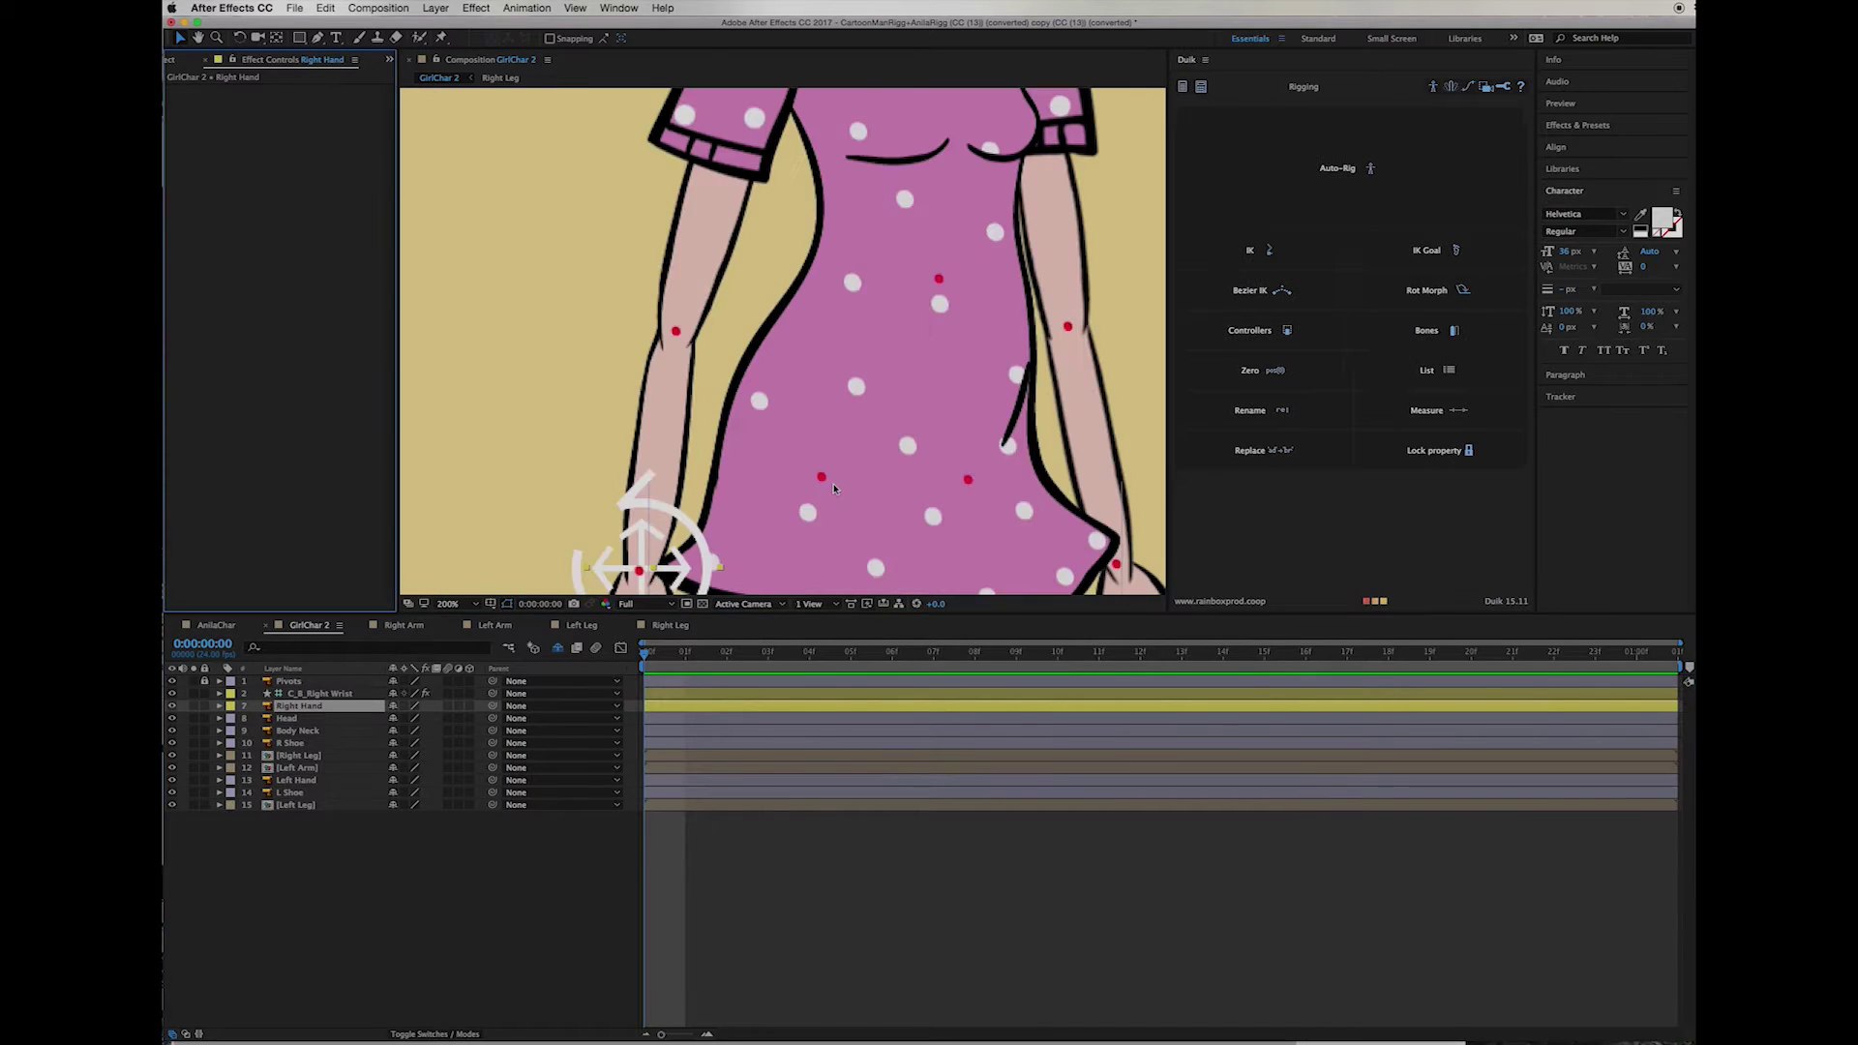
{"action": "key", "text": "space"}
{"action": "left_click_drag", "start_coordinate": [815, 436], "coordinate": [1013, 19]}
{"action": "left_click_drag", "start_coordinate": [958, 381], "coordinate": [1024, 154]}
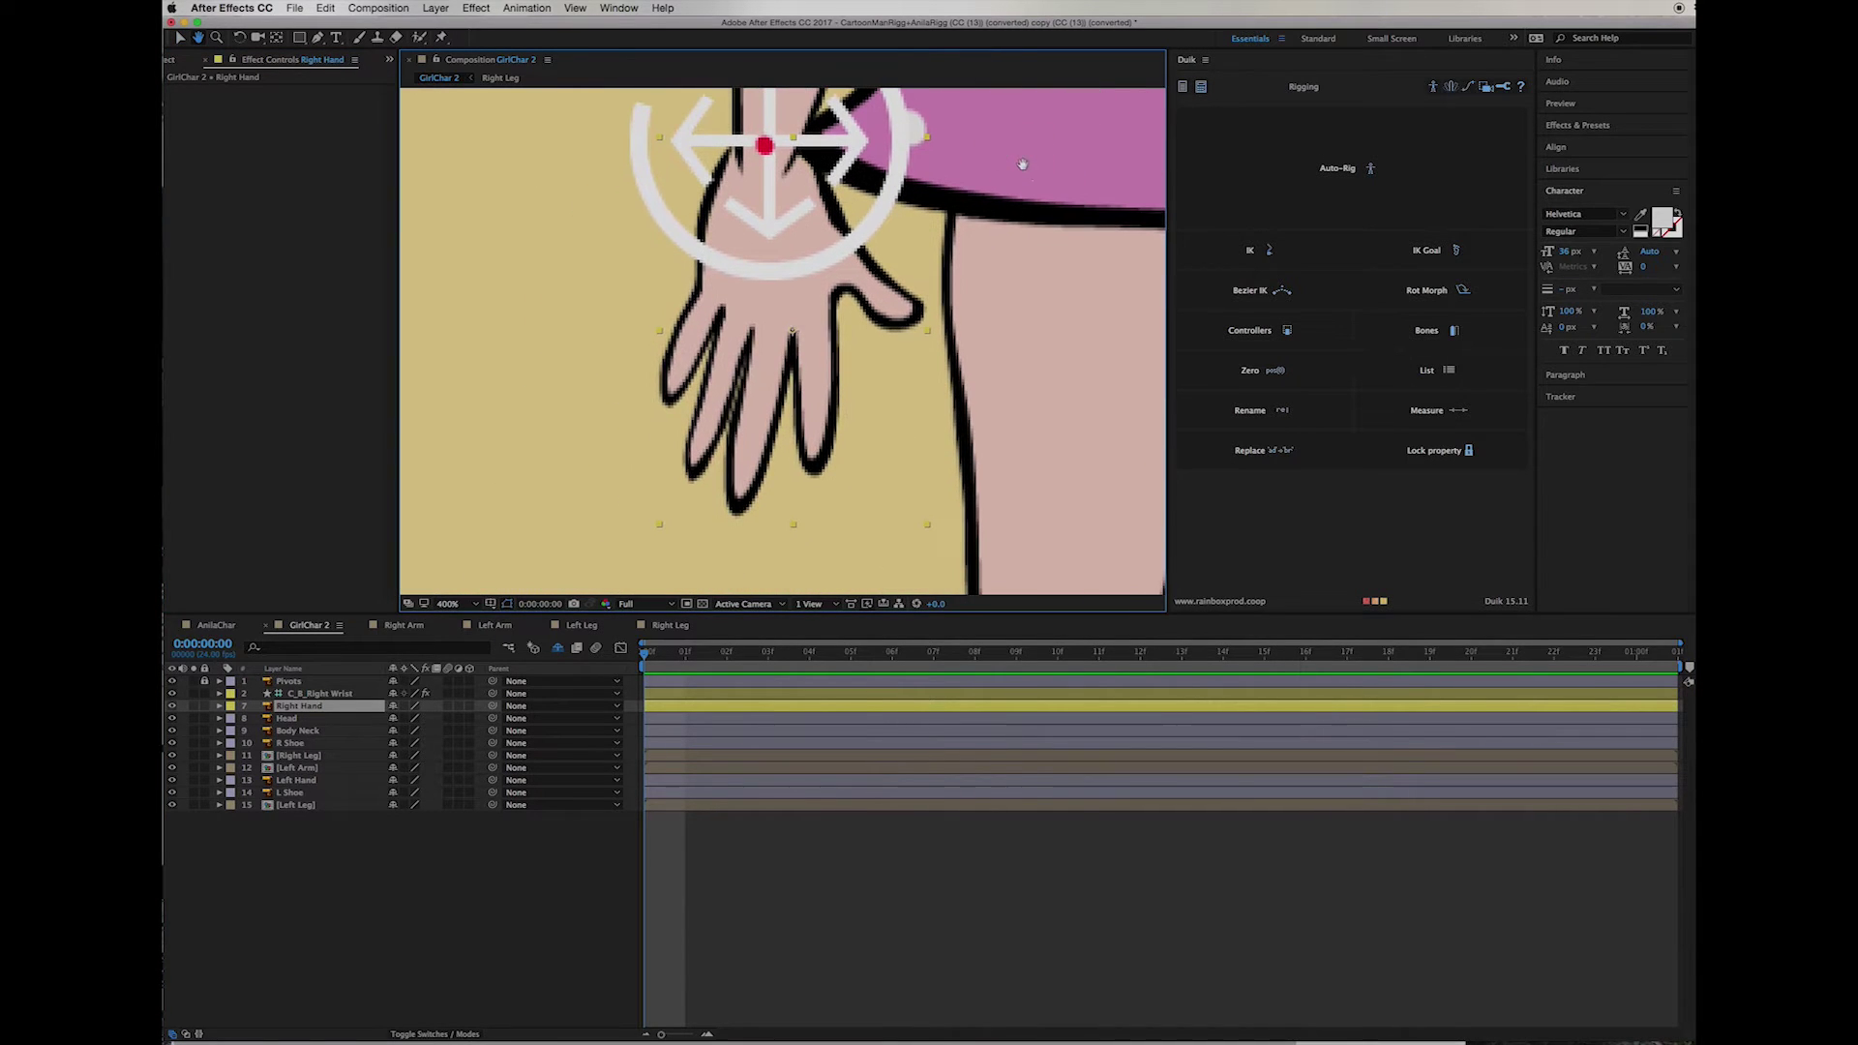
{"action": "left_click", "coordinate": [275, 37]}
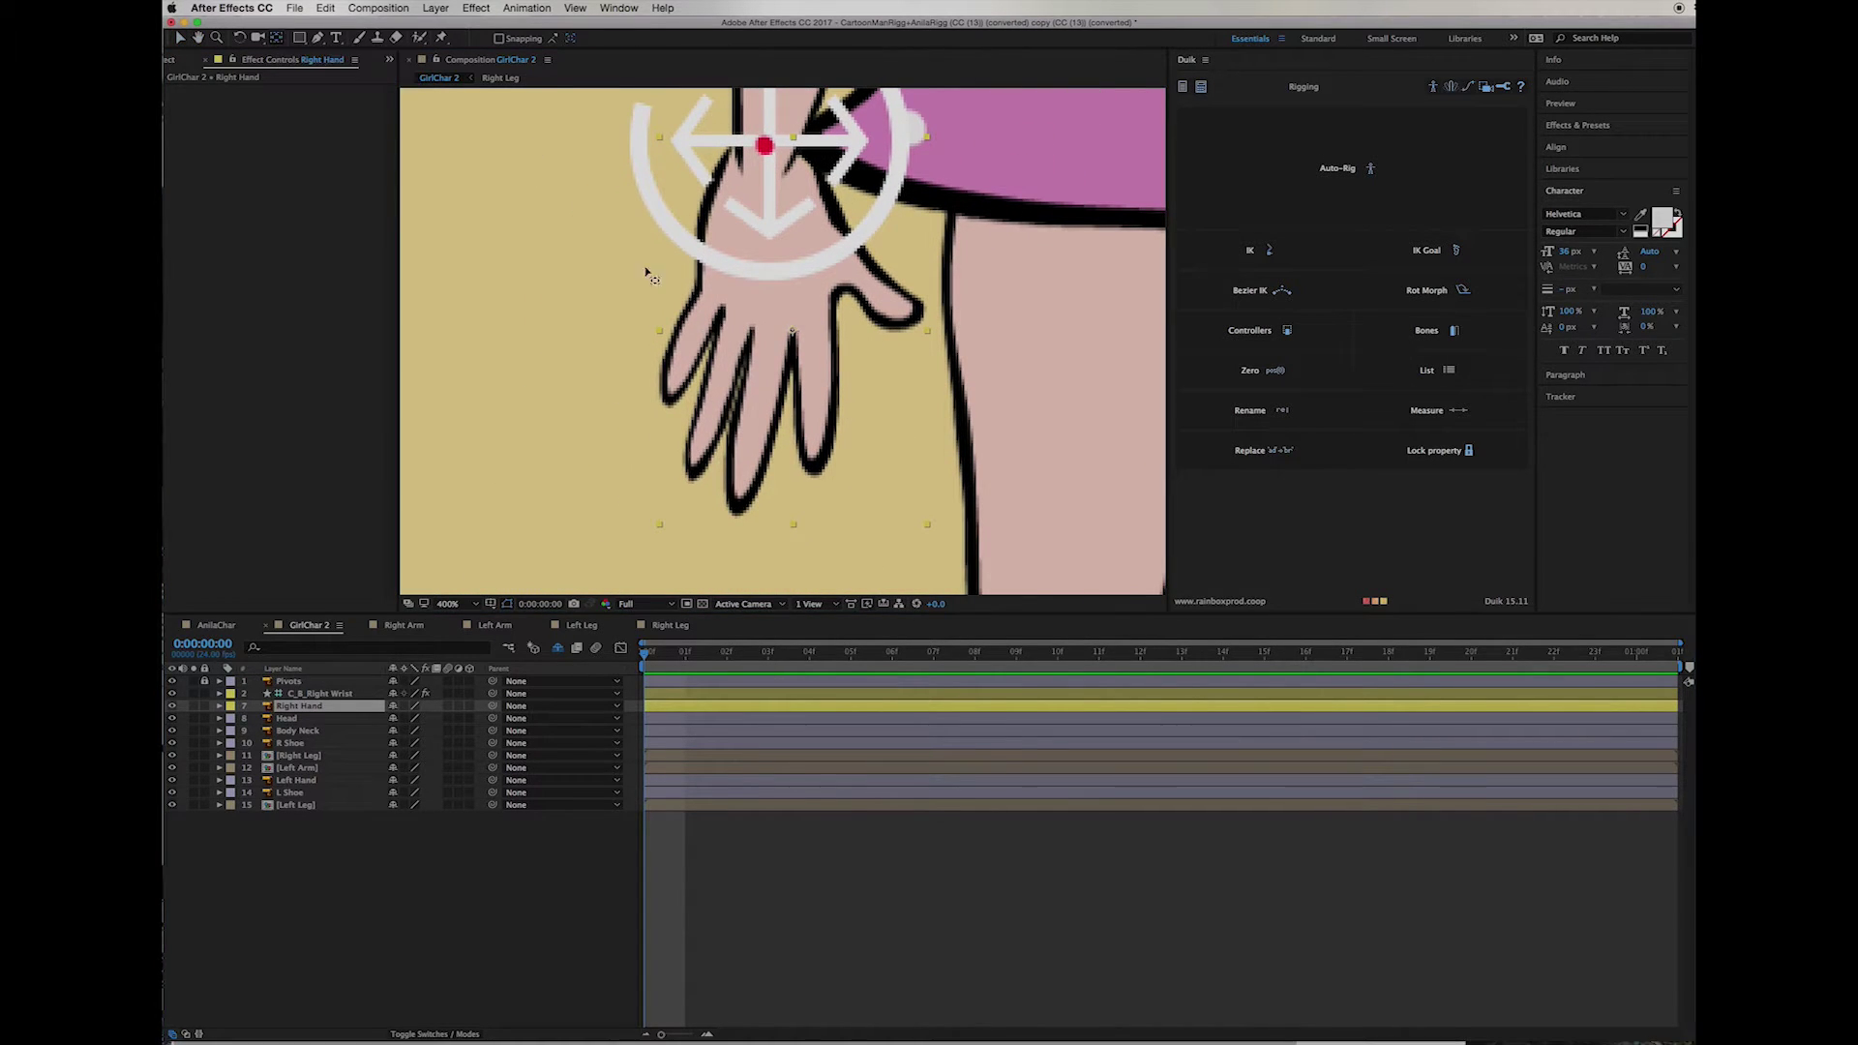
{"action": "left_click_drag", "start_coordinate": [793, 333], "coordinate": [764, 147]}
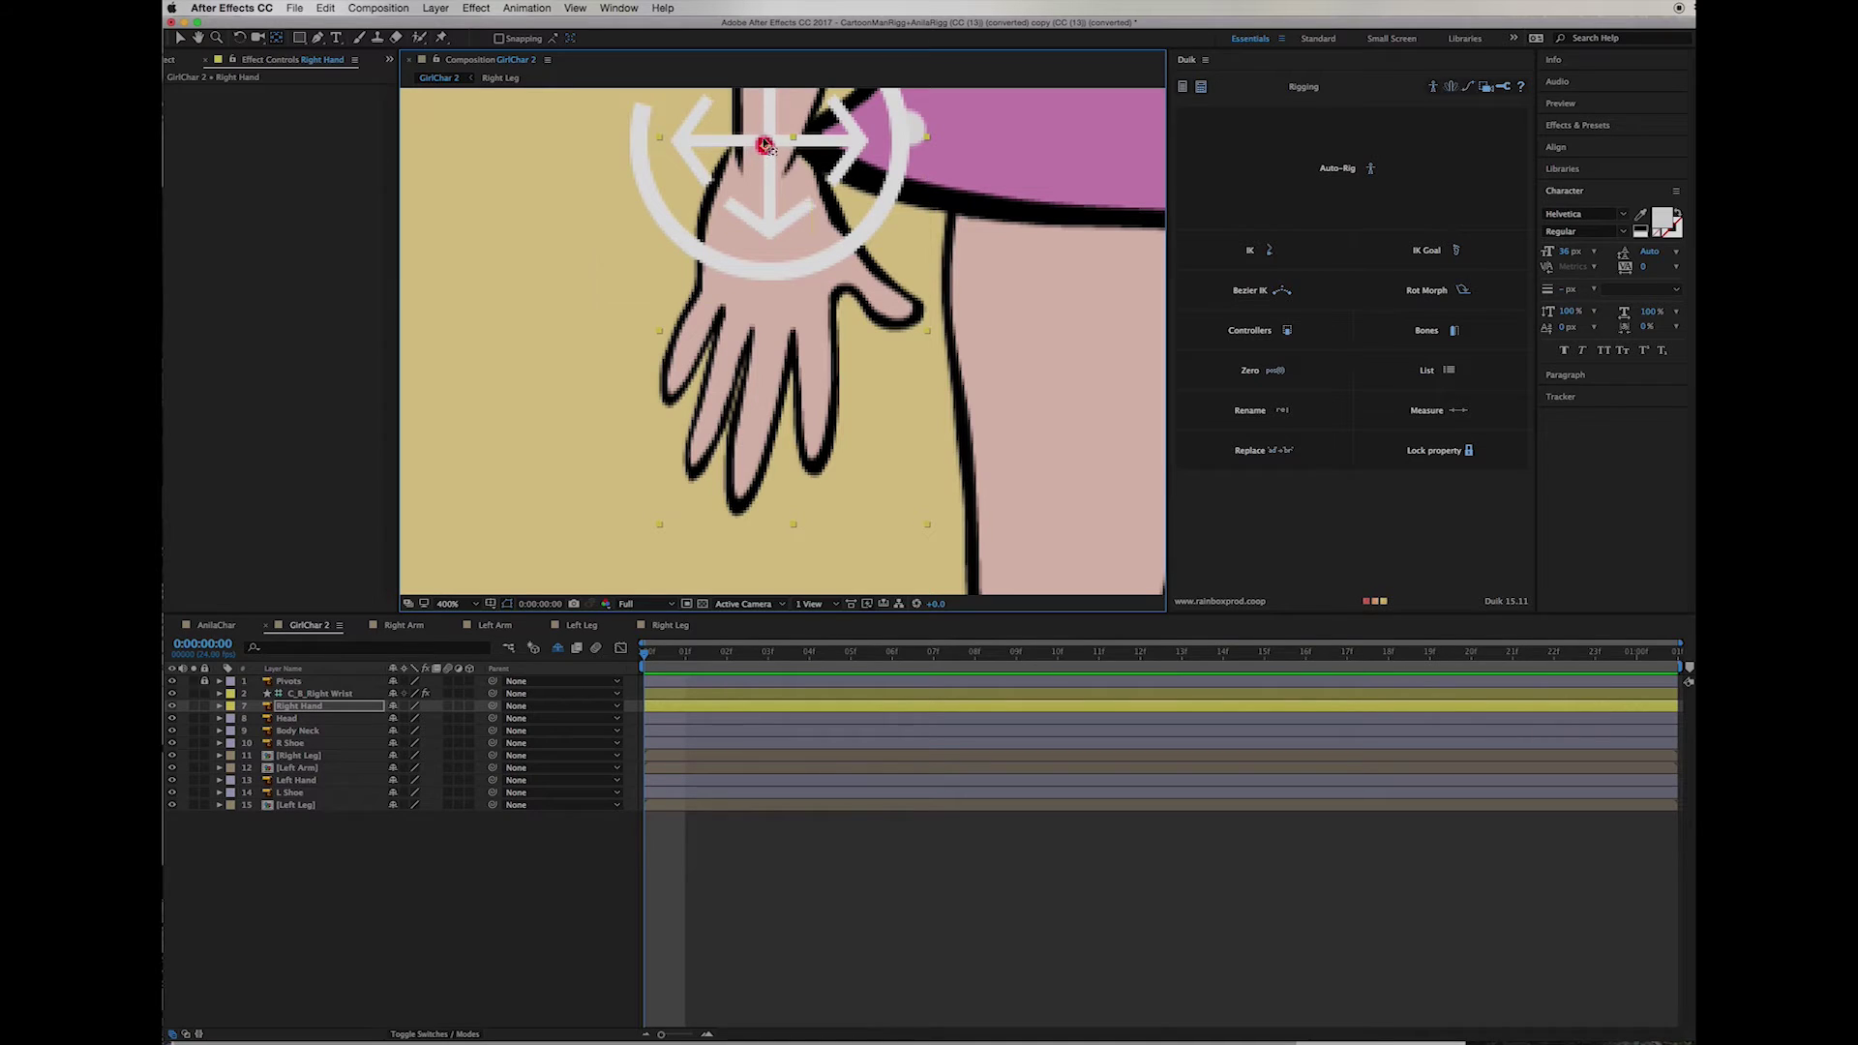
{"action": "left_click", "coordinate": [355, 710]}
{"action": "left_click_drag", "start_coordinate": [492, 708], "coordinate": [332, 699]}
Step: Test whether the hand follows by moving the C_B_Right Wrist controller outward and up, and undo the move
{"action": "left_click", "coordinate": [333, 696]}
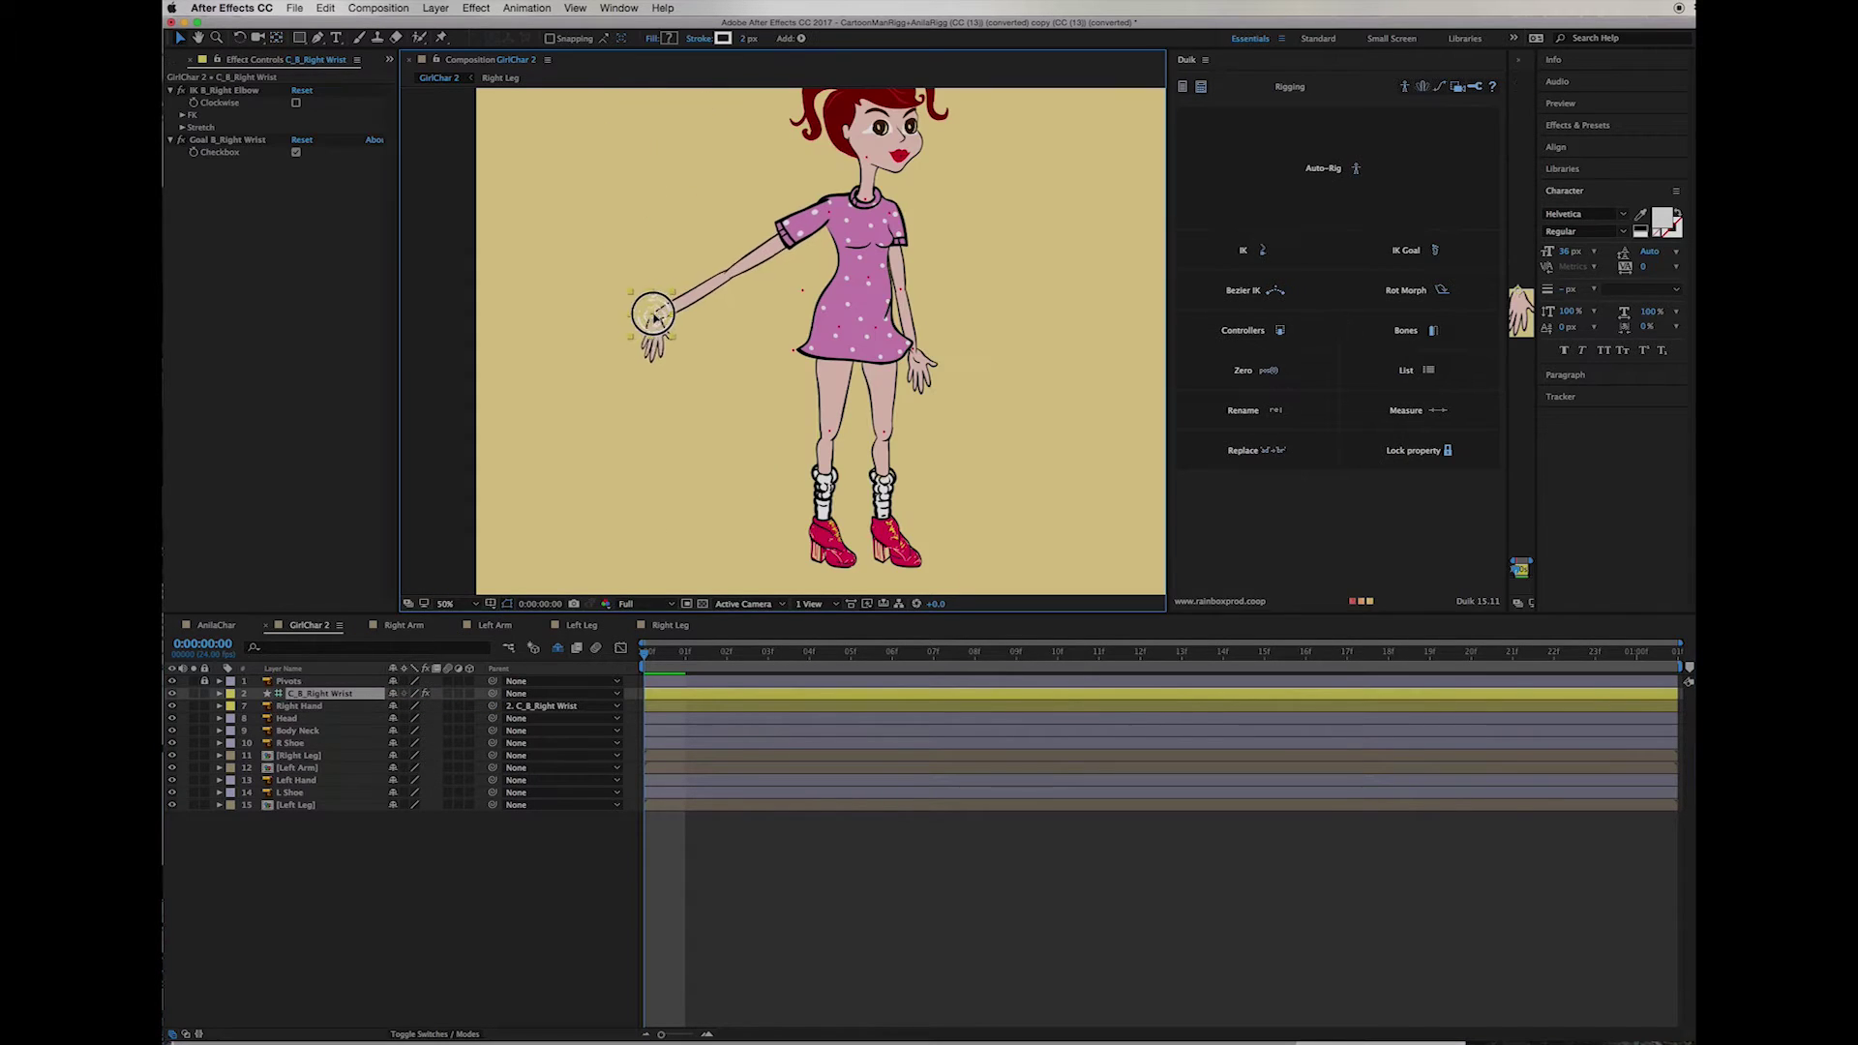
{"action": "mouse_move", "coordinate": [646, 317]}
{"action": "left_mouse_down"}
{"action": "mouse_move", "coordinate": [920, 364]}
{"action": "mouse_move", "coordinate": [977, 344]}
{"action": "mouse_move", "coordinate": [665, 307]}
{"action": "left_mouse_up"}
{"action": "key", "text": "super+z"}
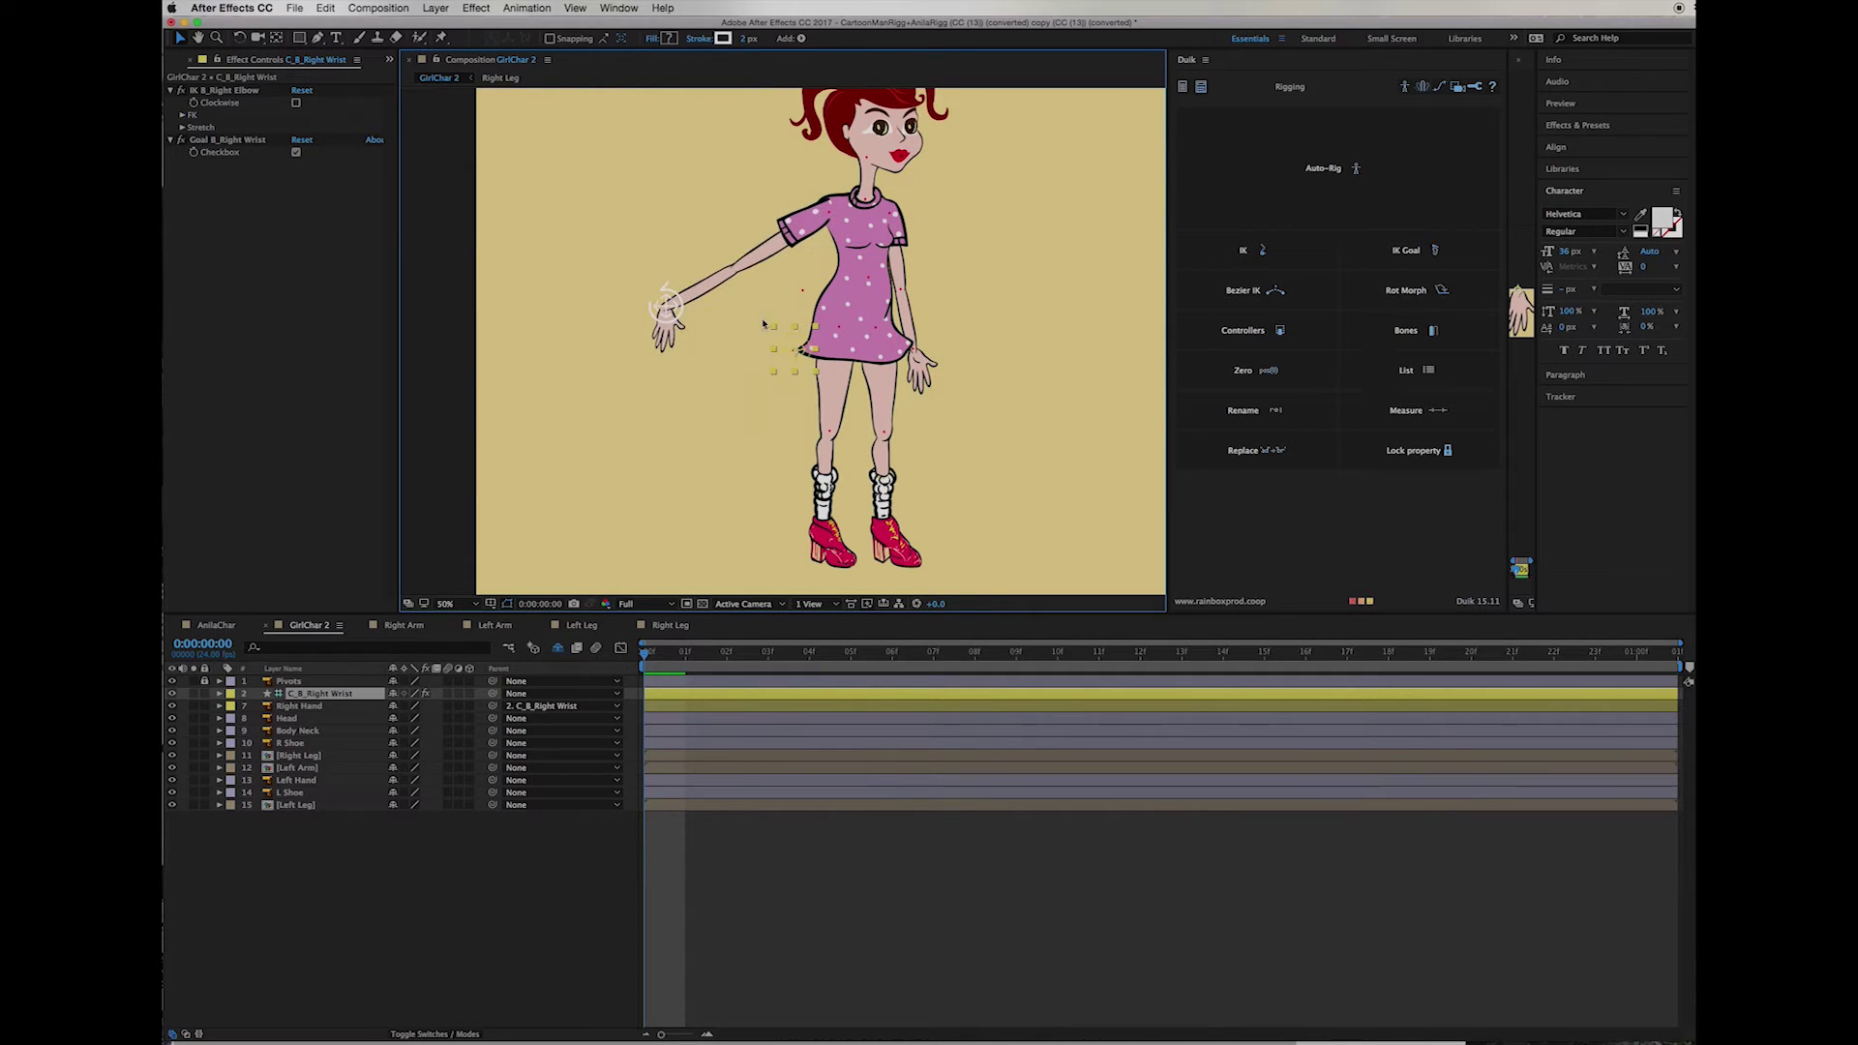
{"action": "key", "text": "super+z"}
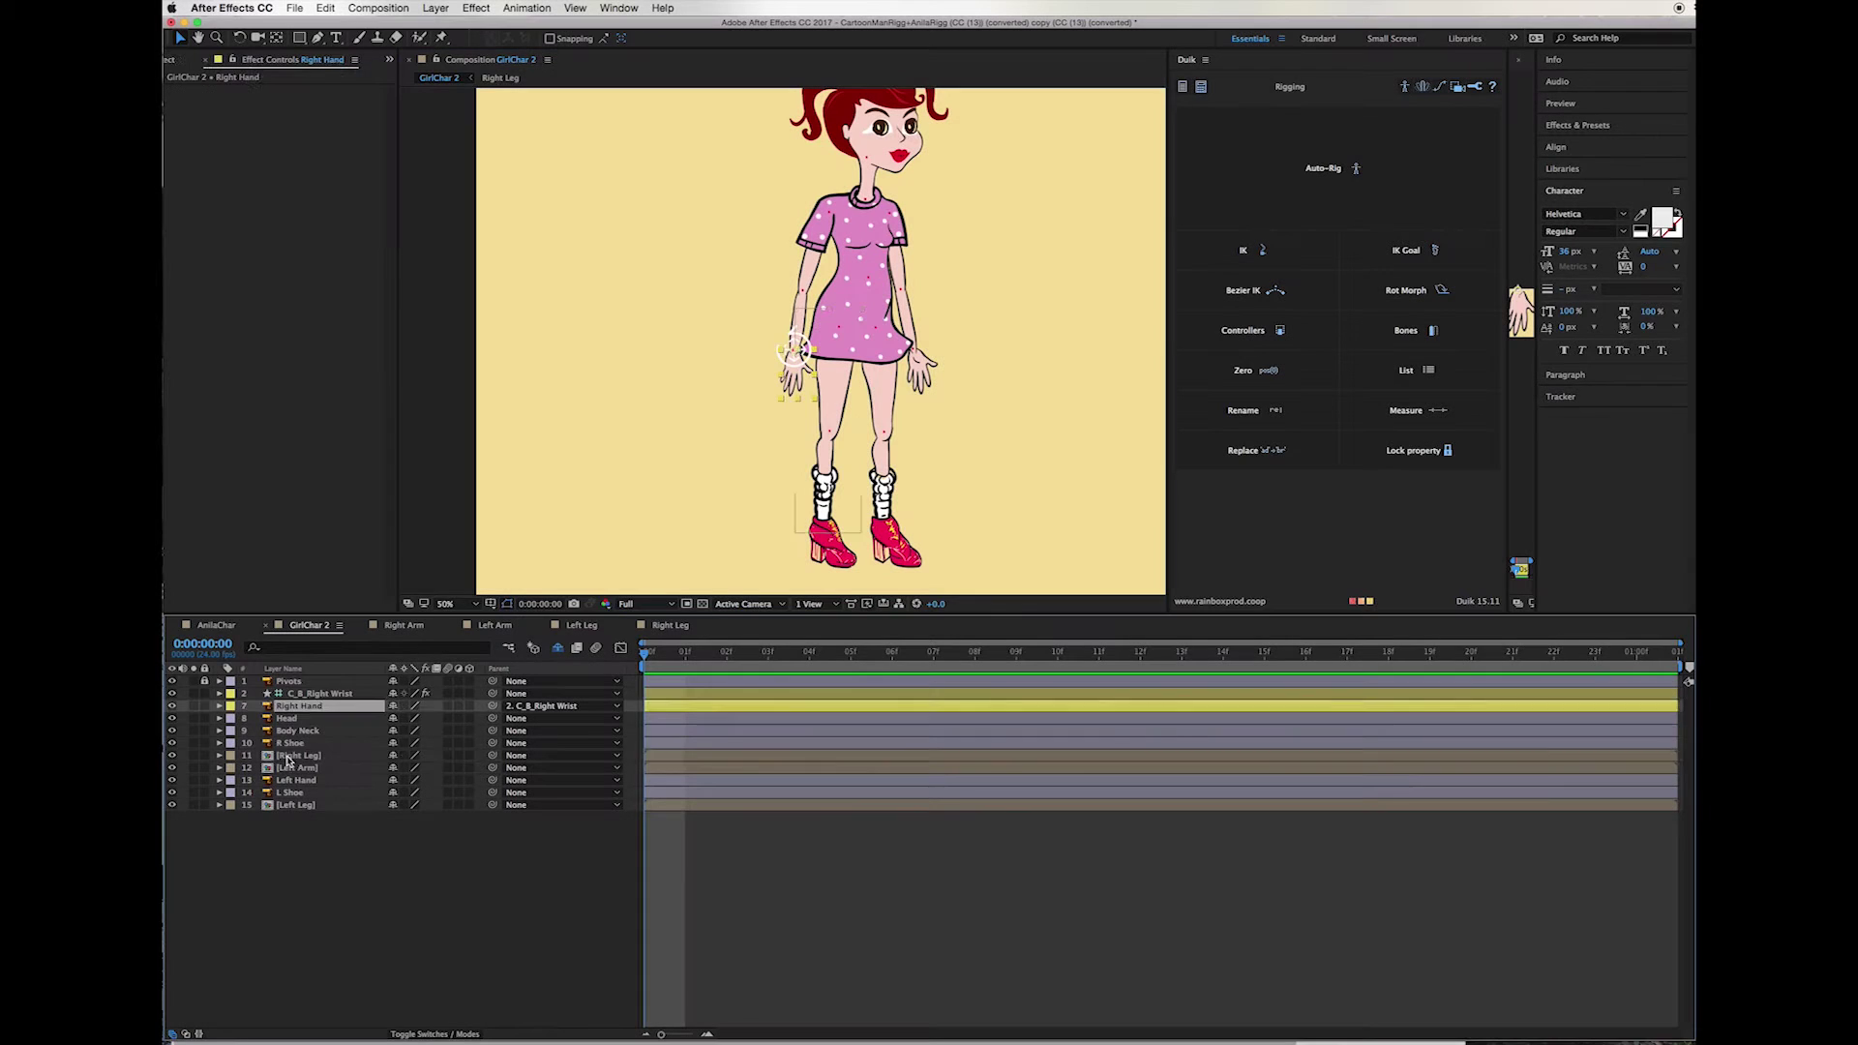
Step: Solo the Left Arm layer and place puppet pins on the red pivots at its shoulder, elbow and wrist
{"action": "left_click", "coordinate": [355, 757]}
{"action": "left_click", "coordinate": [265, 770]}
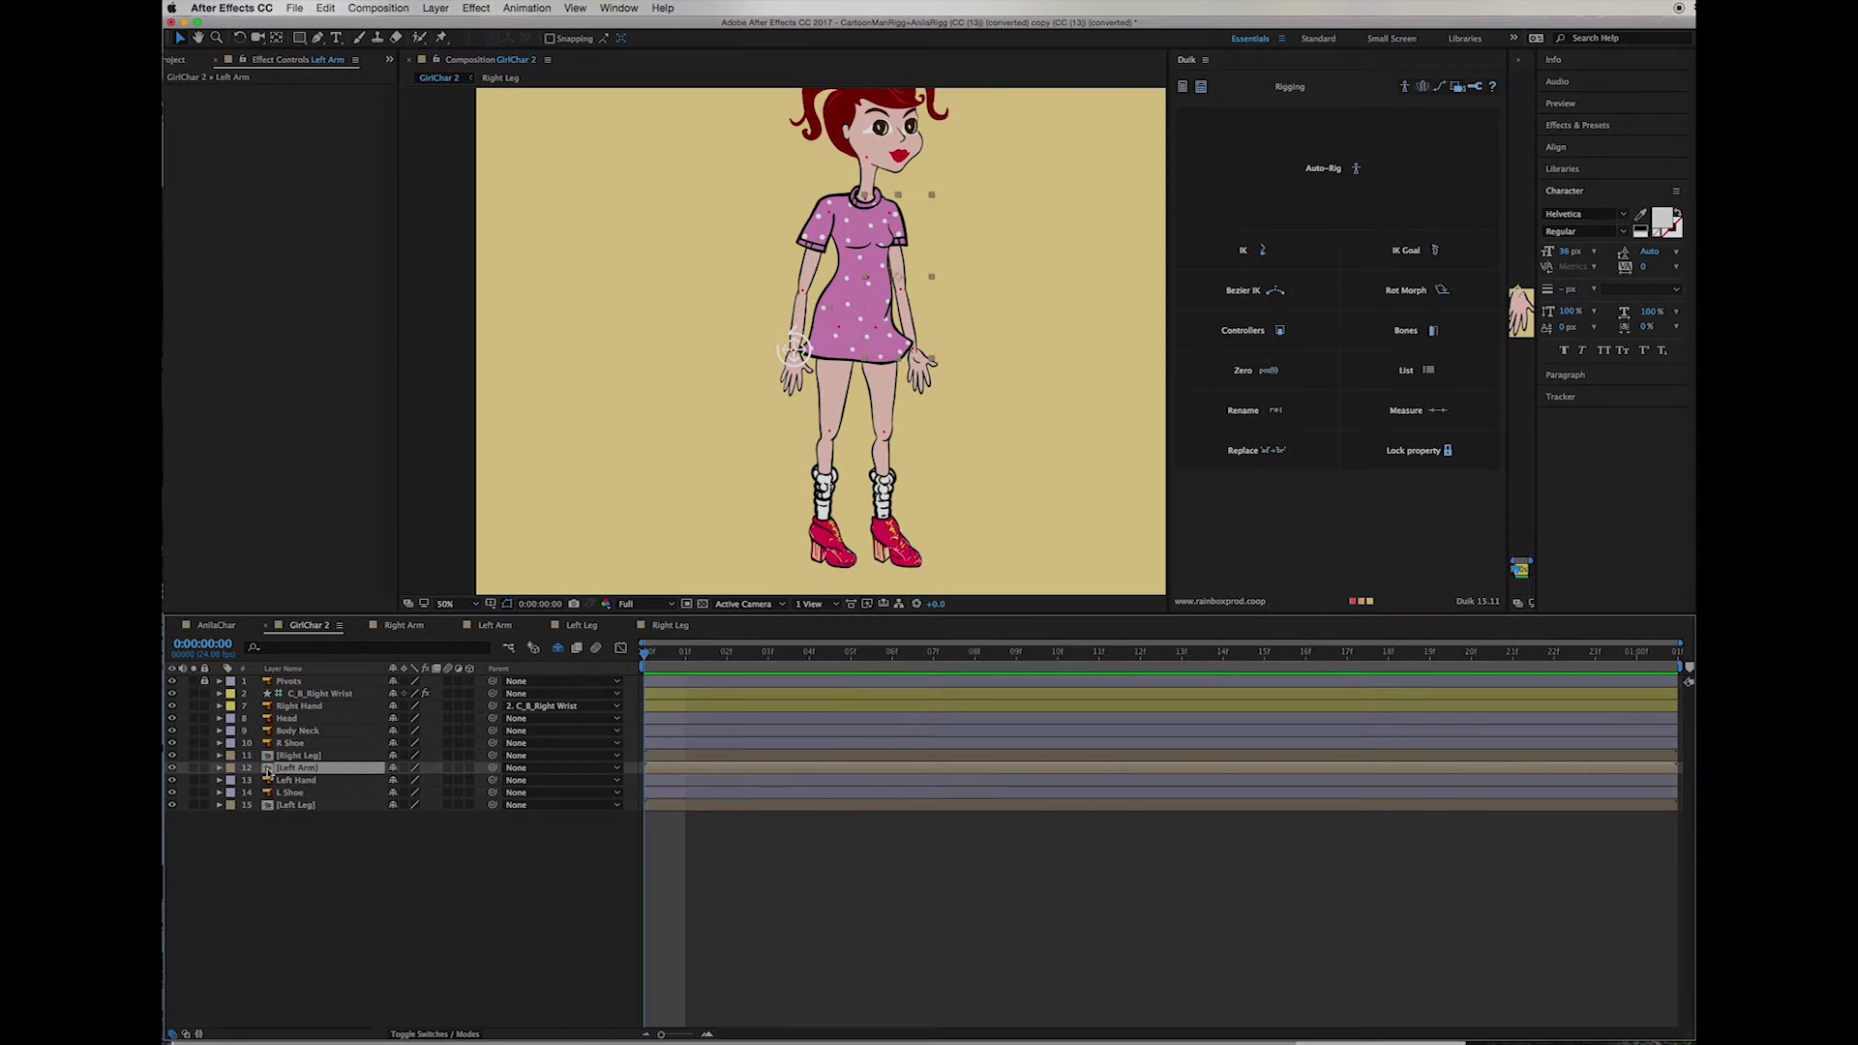
{"action": "left_click", "coordinate": [193, 768]}
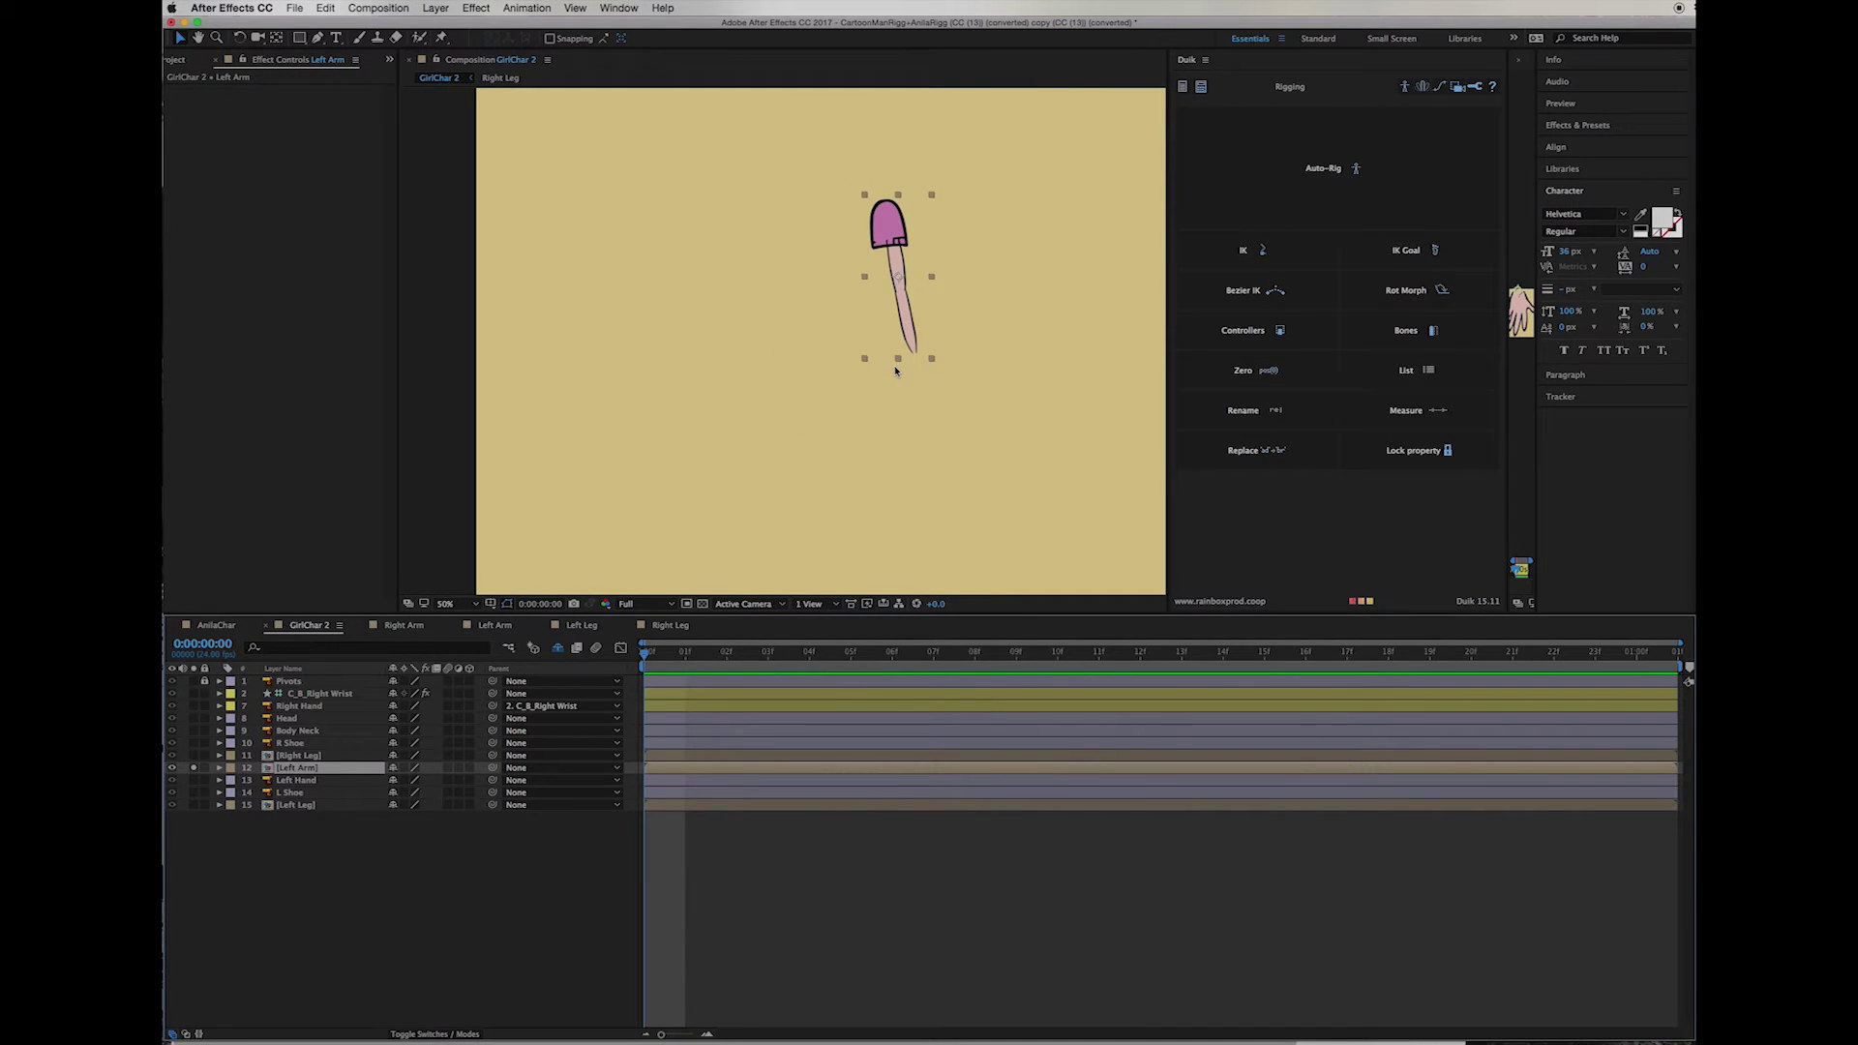
{"action": "key", "text": "."}
{"action": "key", "text": "h"}
{"action": "left_click_drag", "start_coordinate": [962, 319], "coordinate": [745, 440]}
{"action": "left_click", "coordinate": [441, 37]}
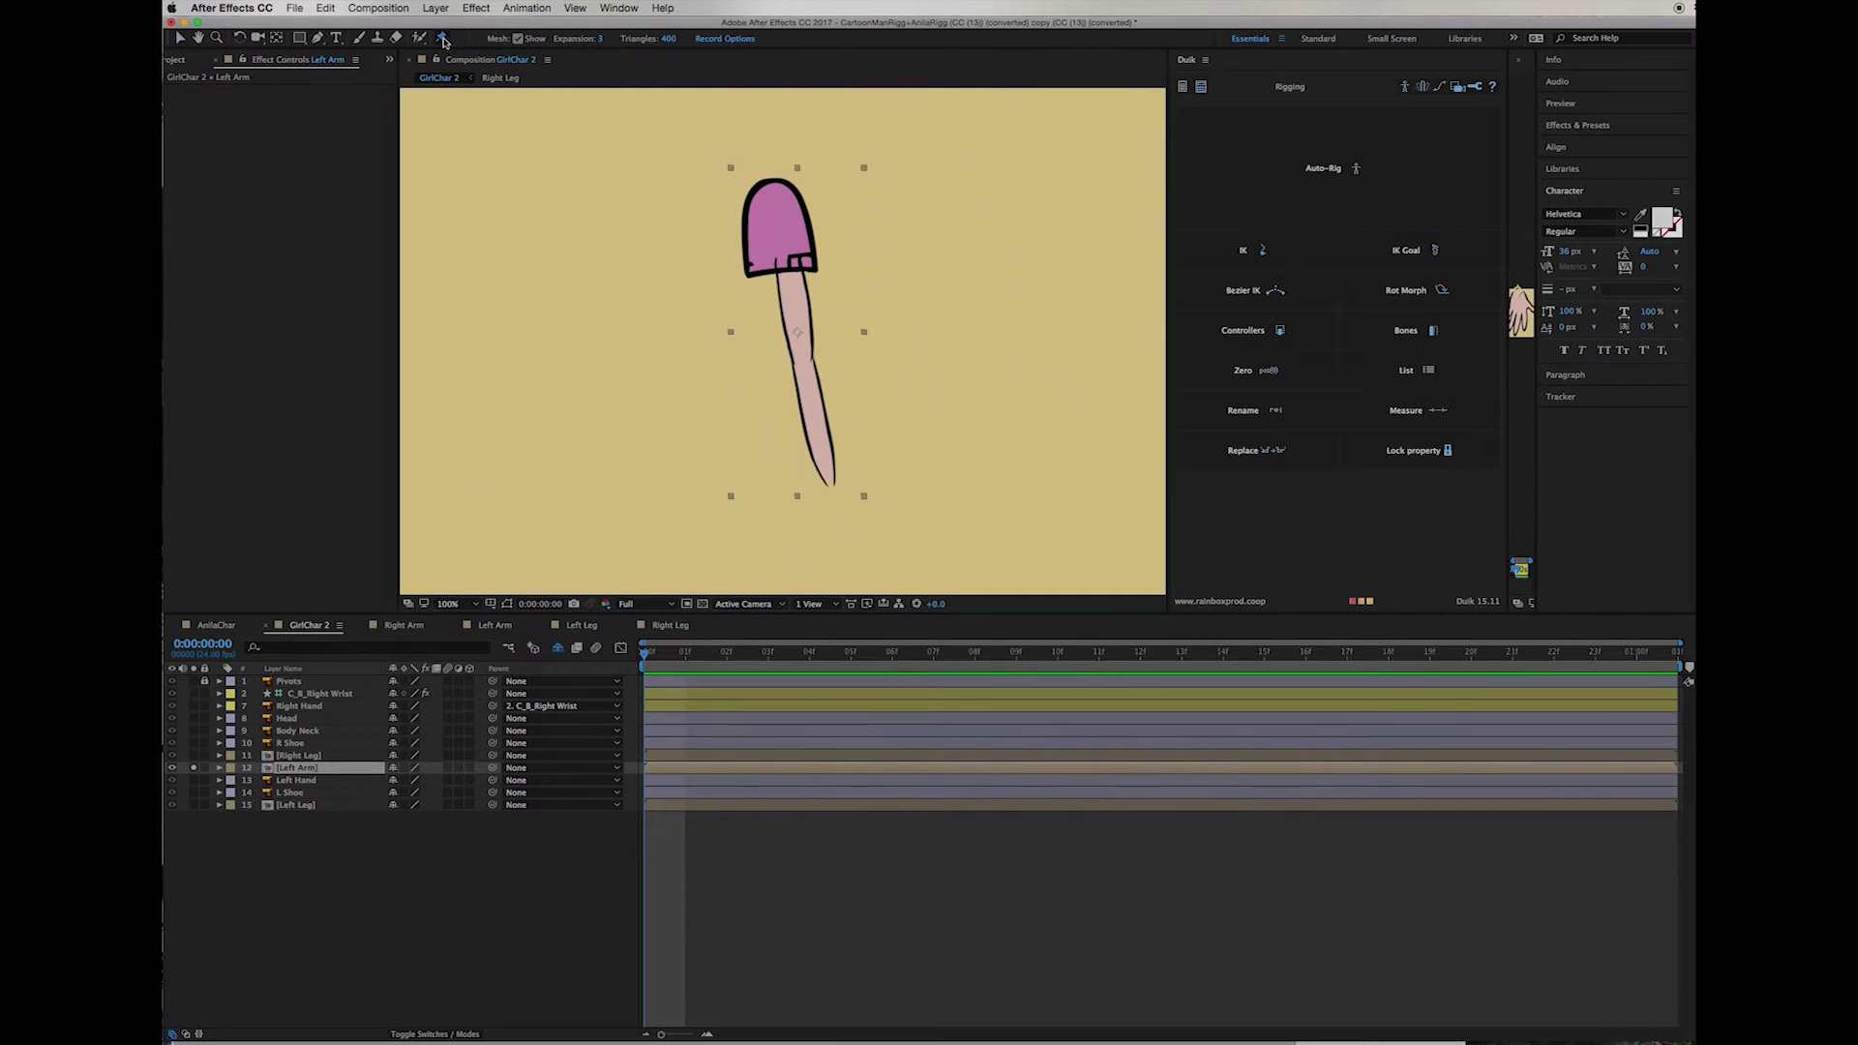
{"action": "left_click", "coordinate": [780, 205]}
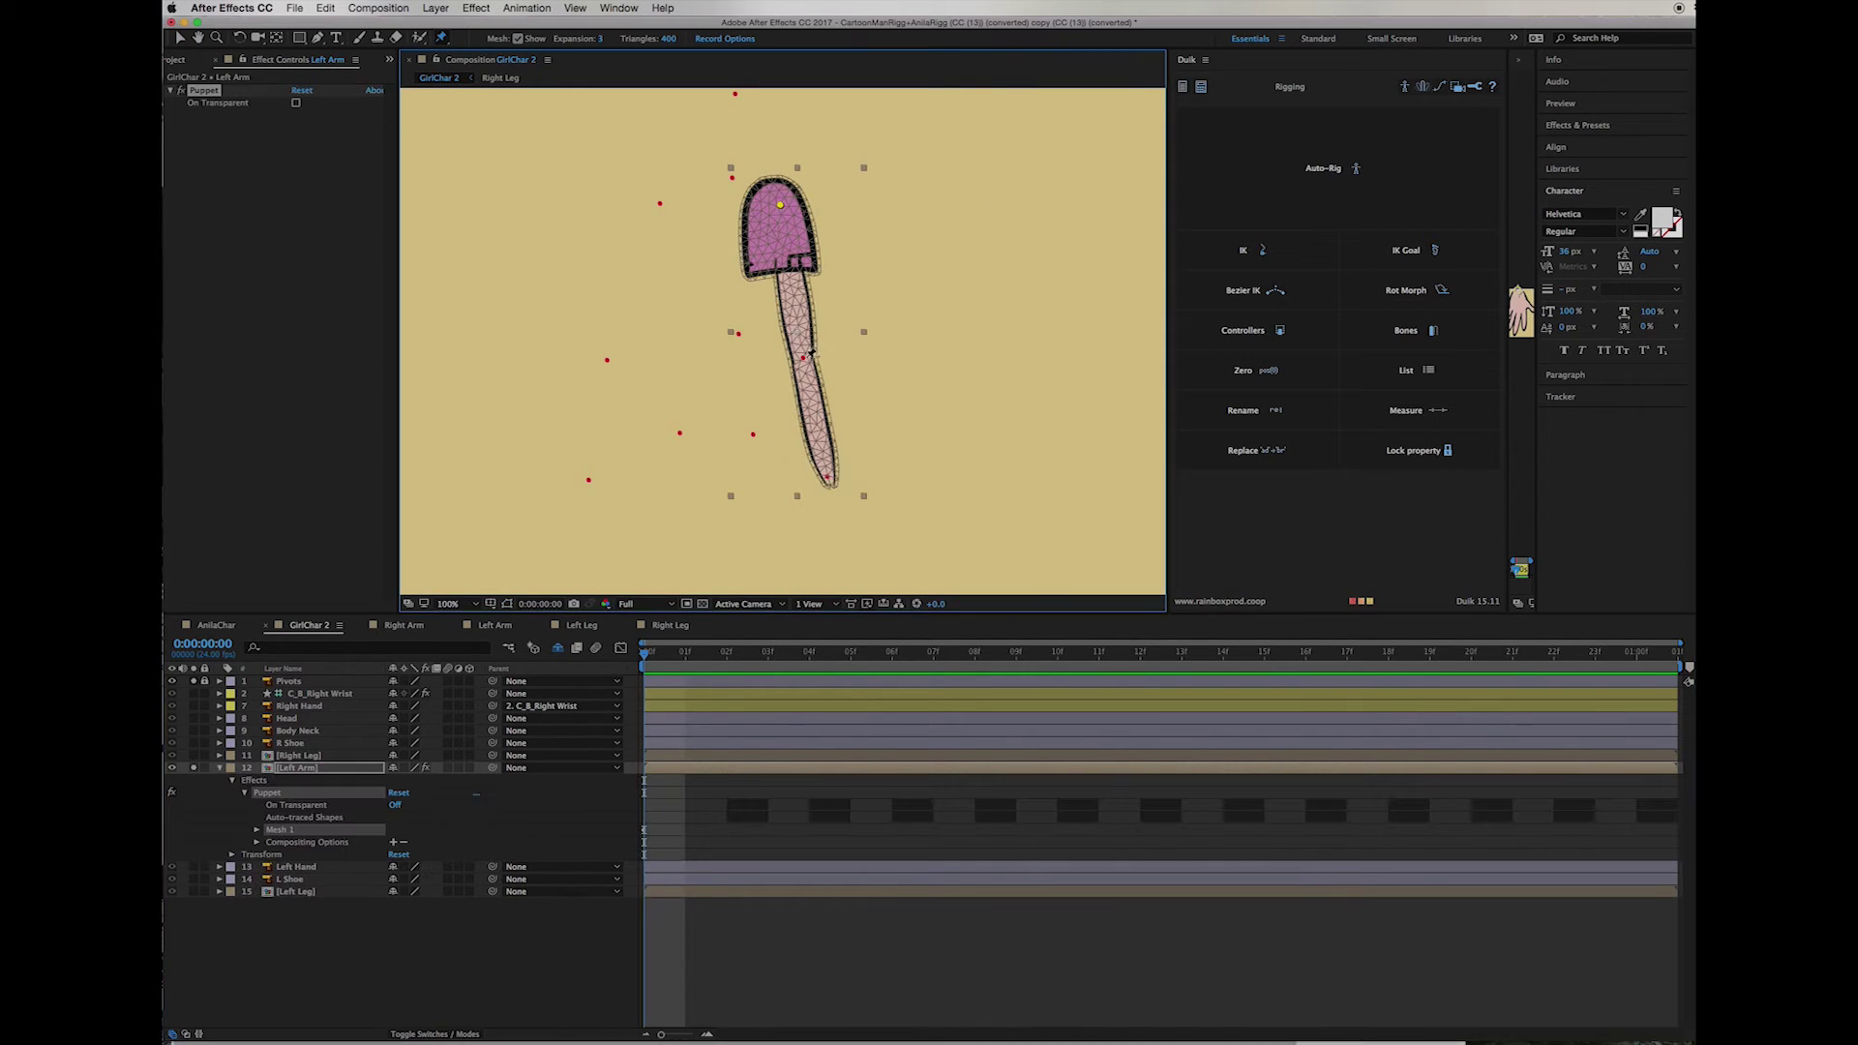
{"action": "left_click", "coordinate": [828, 476]}
Step: Rename the Left Arm layer's three puppet pins as Left Wrist, Left Elbow and Left SHoulder, from wrist to shoulder
{"action": "left_click", "coordinate": [256, 830]}
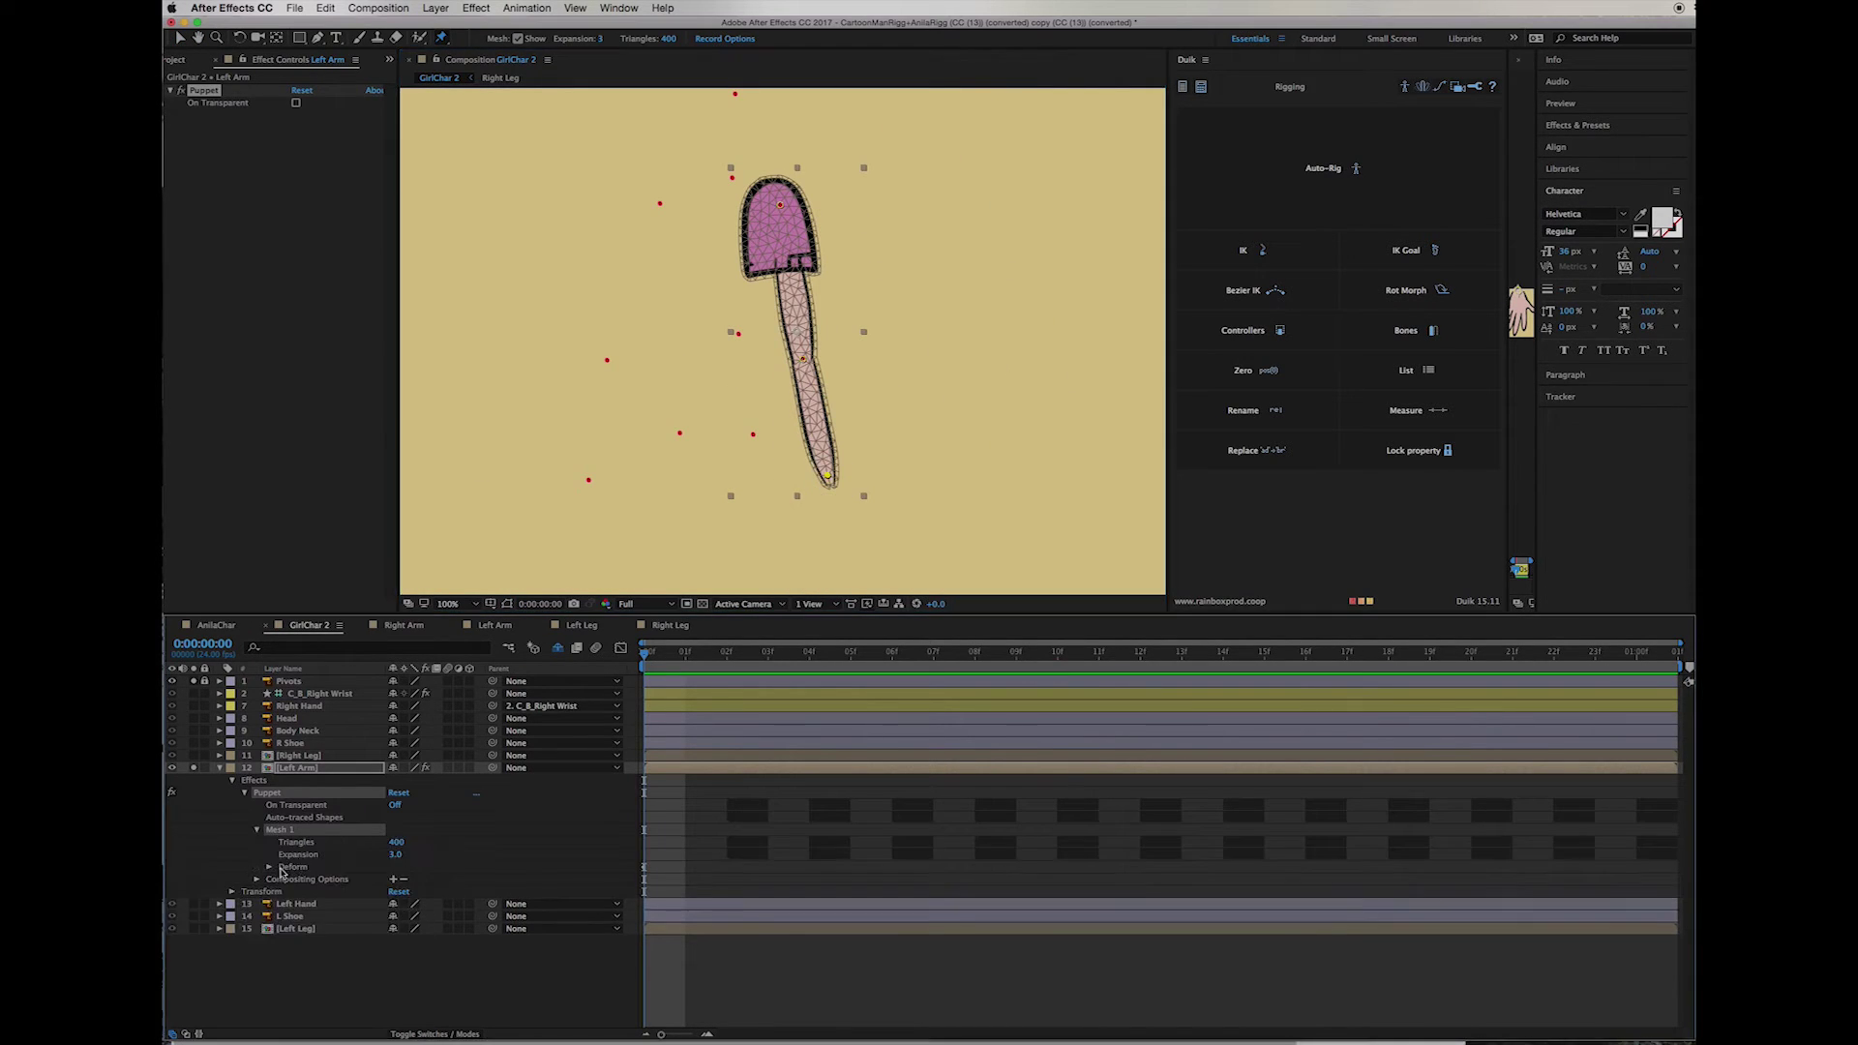
{"action": "left_click", "coordinate": [270, 867]}
{"action": "key", "text": "Return"}
{"action": "type", "text": "Left Wrist"}
{"action": "left_click", "coordinate": [314, 891]}
{"action": "key", "text": "Return"}
{"action": "type", "text": "Left Elbow"}
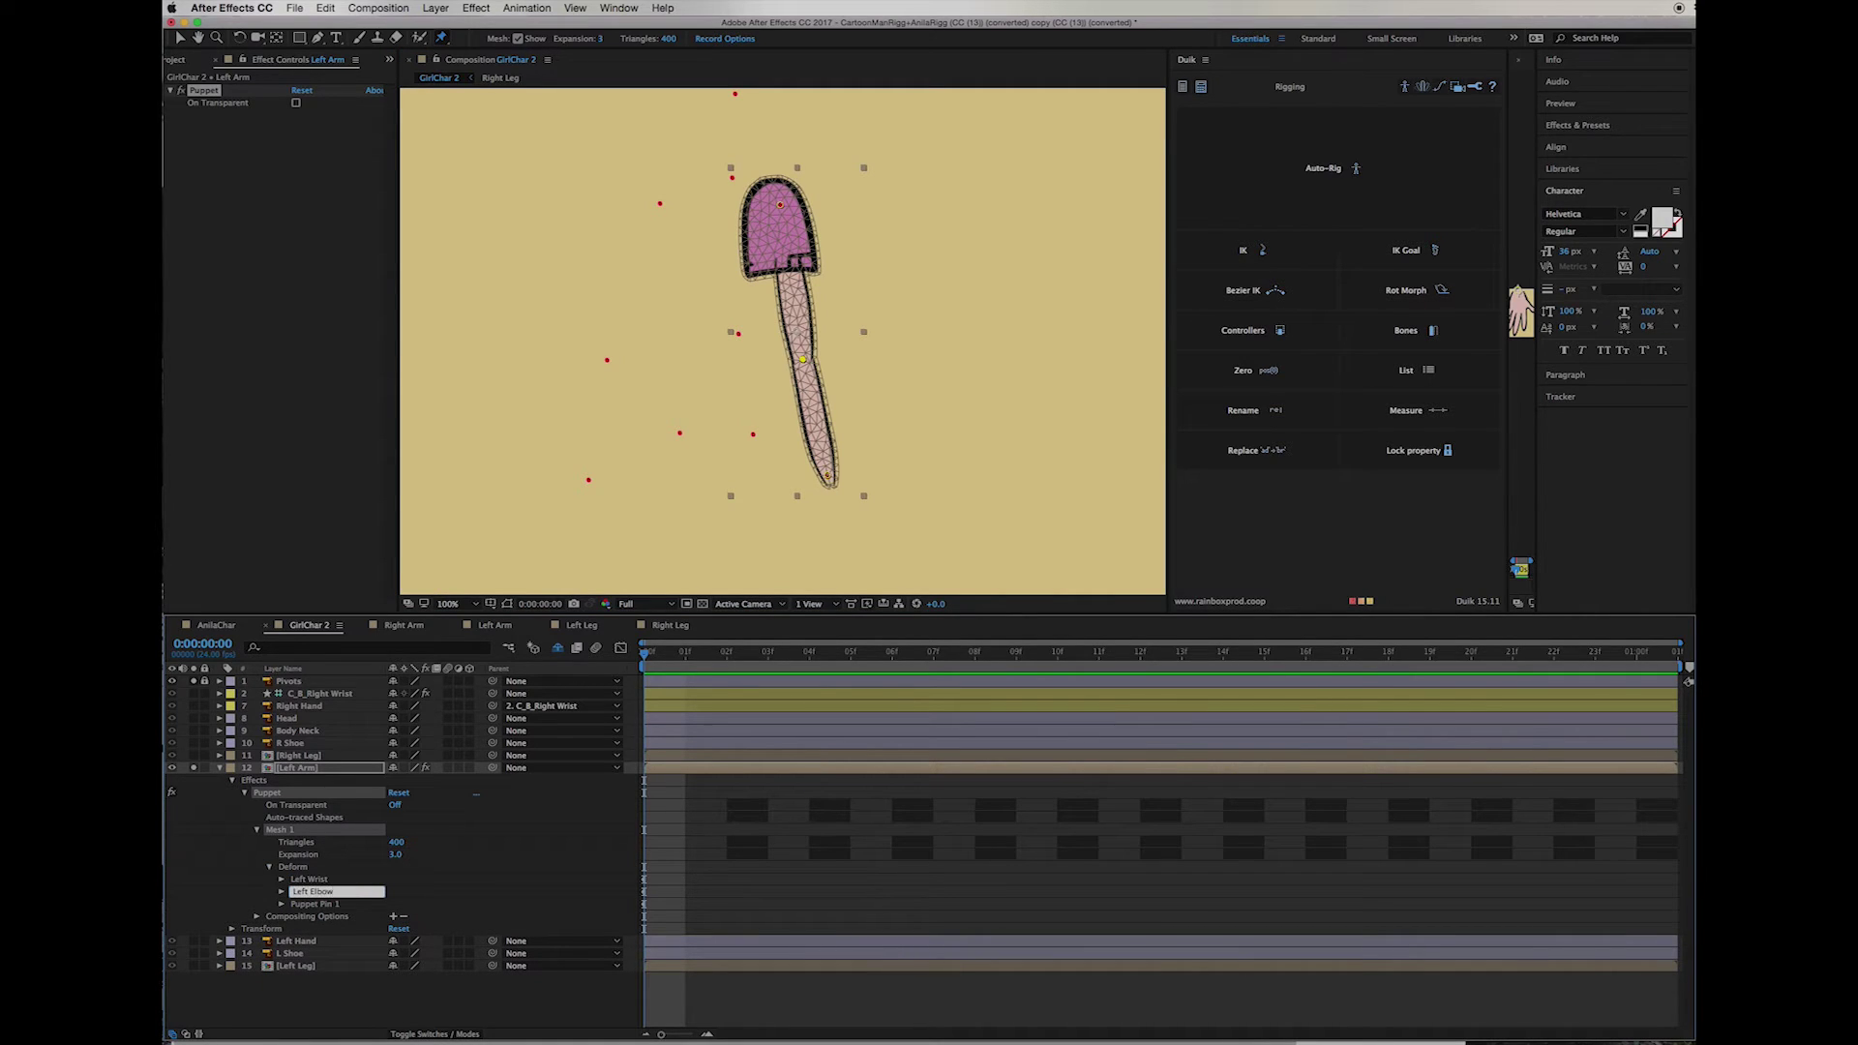
{"action": "key", "text": "Return"}
{"action": "left_click", "coordinate": [317, 904]}
{"action": "key", "text": "Return"}
{"action": "type", "text": "Left Shoulder"}
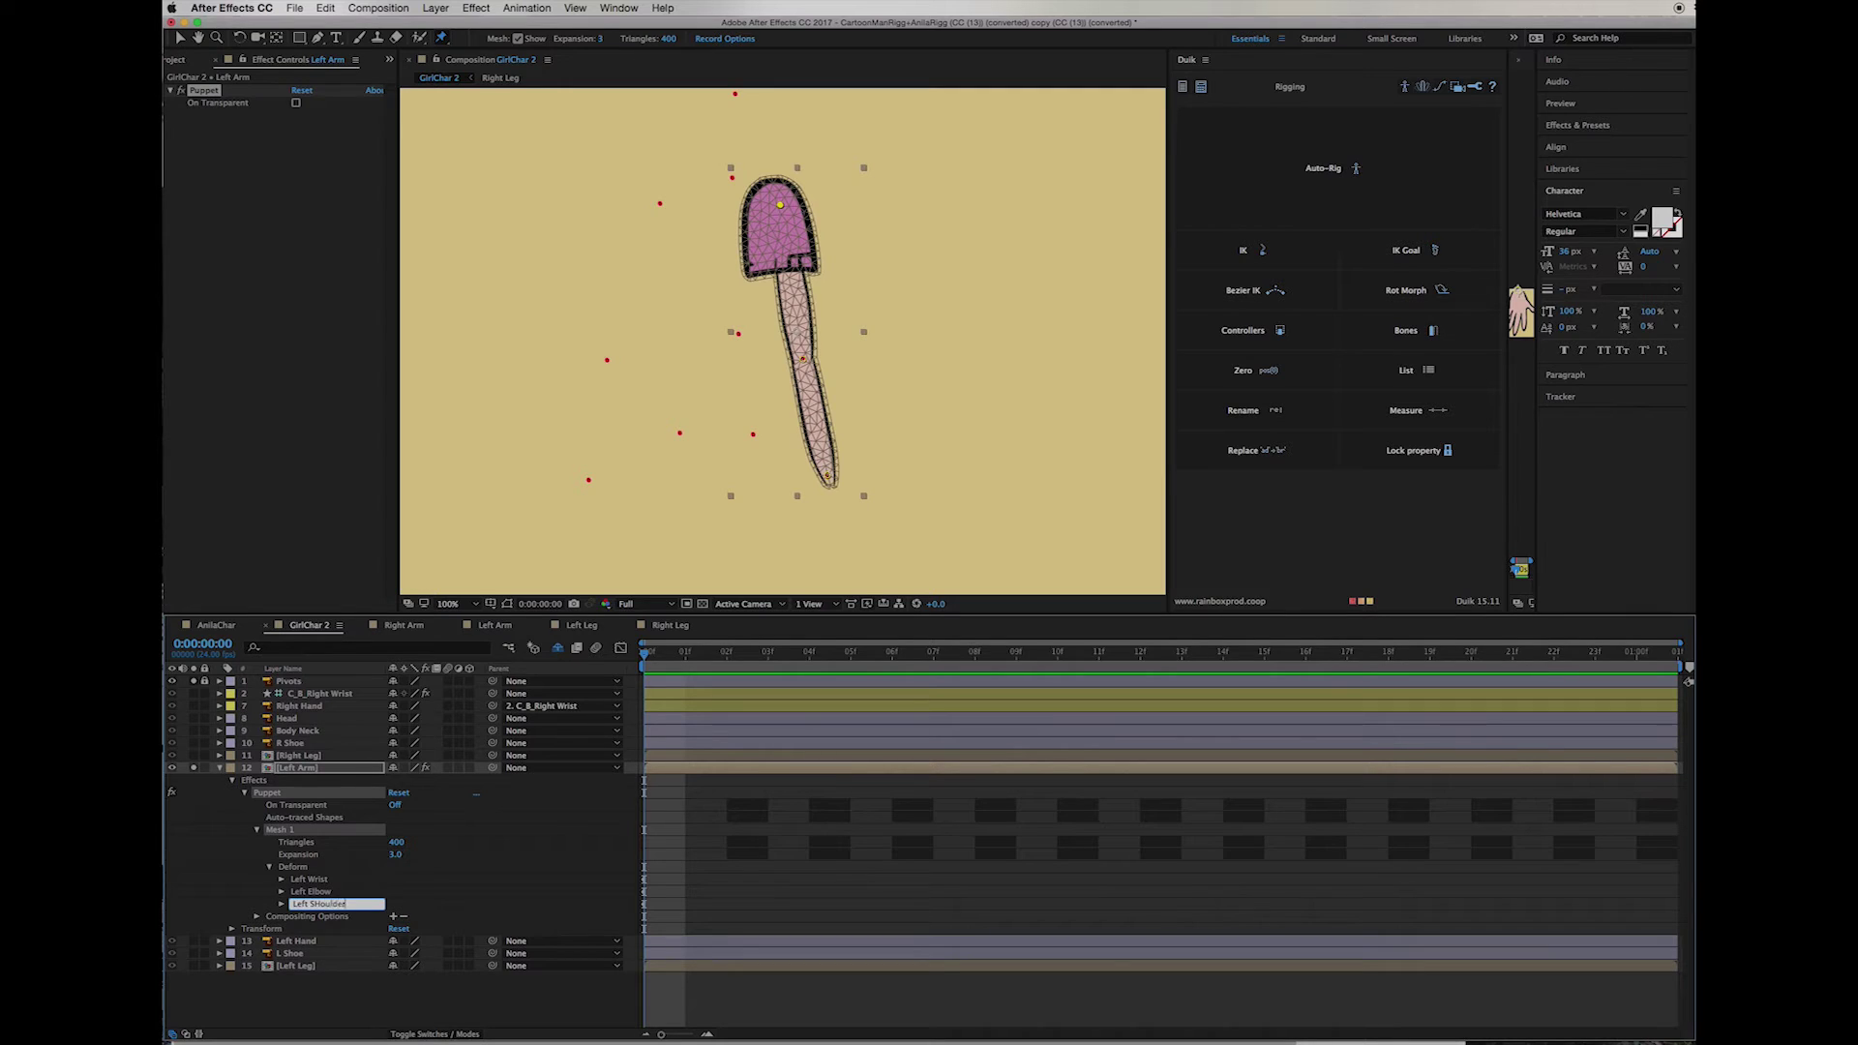
{"action": "key", "text": "Return"}
Step: Create Duik bones from the three left arm pins, and parent the wrist bone to the elbow bone and the elbow to the shoulder
{"action": "left_click", "coordinate": [323, 879], "text": "shift"}
{"action": "left_click", "coordinate": [323, 890], "text": "shift"}
{"action": "left_click", "coordinate": [1406, 330]}
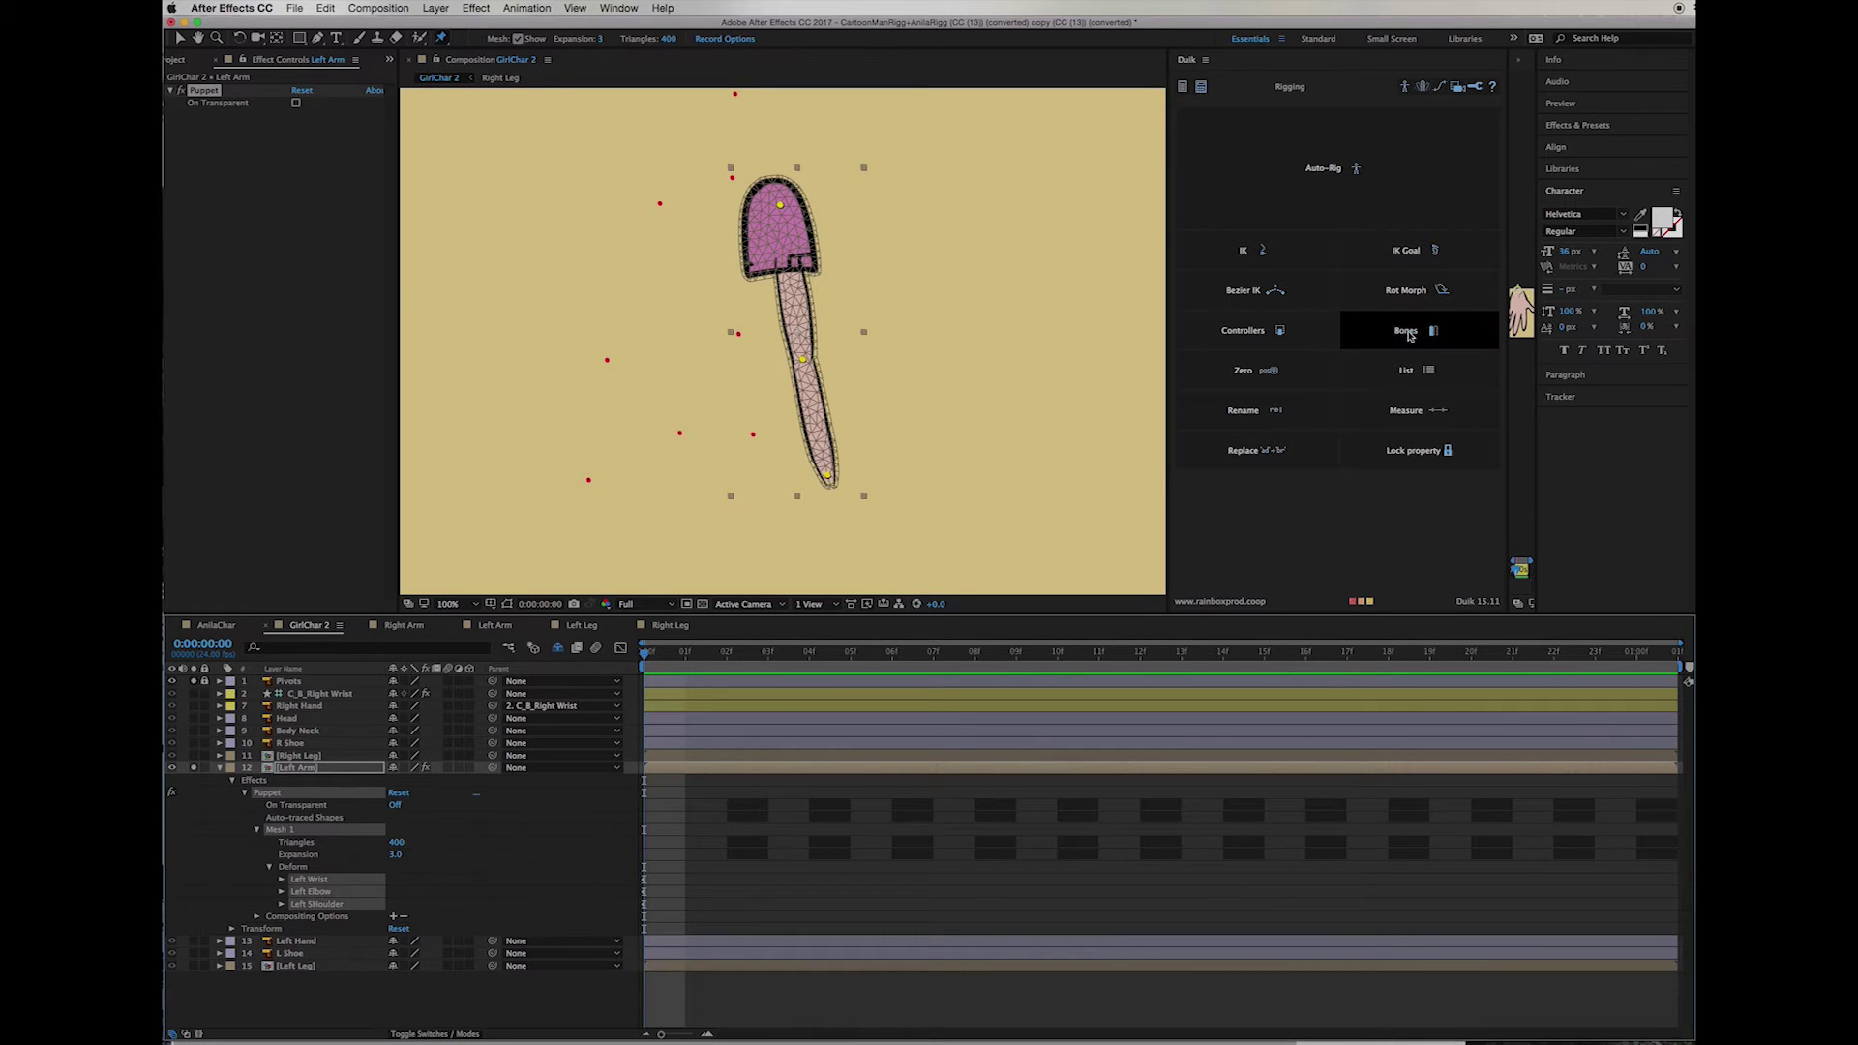
{"action": "left_click", "coordinate": [220, 804]}
{"action": "left_click_drag", "start_coordinate": [491, 767], "coordinate": [344, 780]}
{"action": "left_click_drag", "start_coordinate": [491, 780], "coordinate": [342, 797]}
Step: Solo the Left Hand layer and move its anchor point onto the red wrist bone
{"action": "left_click", "coordinate": [316, 805]}
{"action": "left_click", "coordinate": [296, 817]}
{"action": "left_click", "coordinate": [194, 817]}
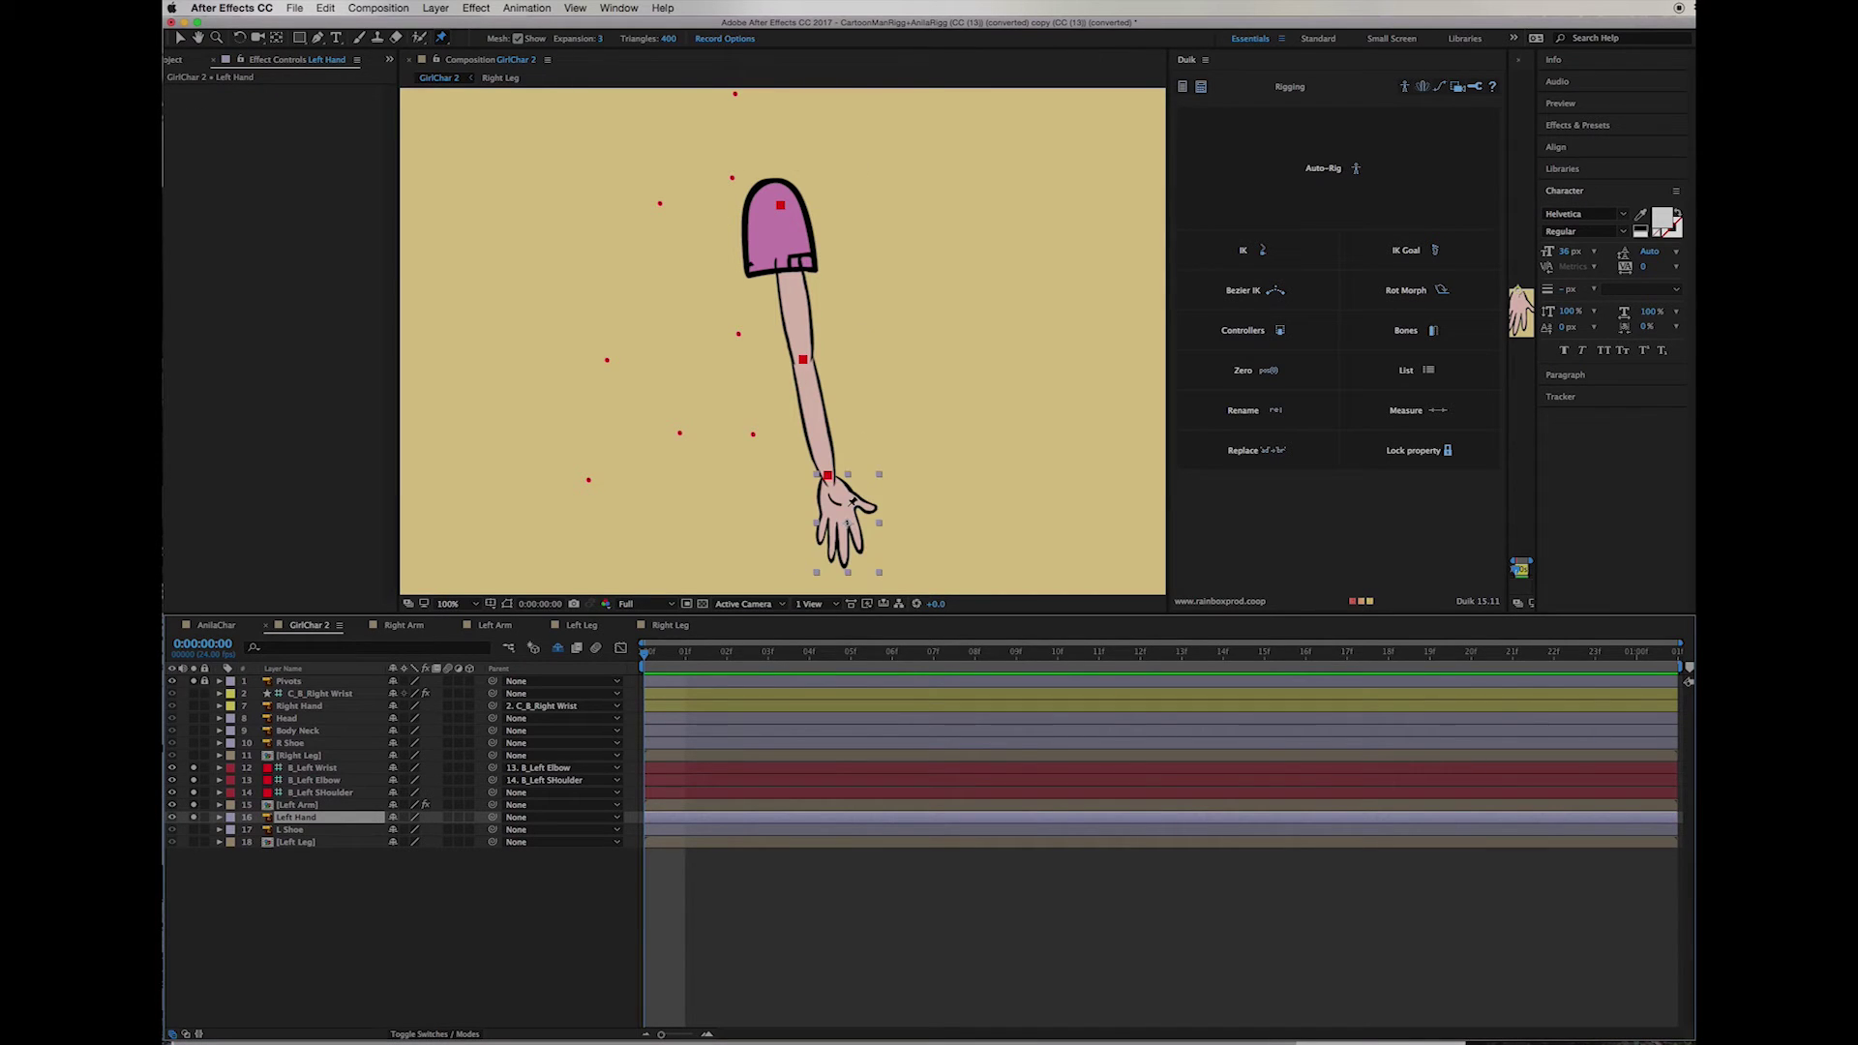
{"action": "key", "text": "period"}
{"action": "key", "text": "period"}
{"action": "left_click_drag", "start_coordinate": [850, 498], "coordinate": [620, 87]}
{"action": "key", "text": "y"}
{"action": "left_click_drag", "start_coordinate": [807, 339], "coordinate": [728, 151]}
Step: Create a Duik controller for the B_Left Wrist bone and move the controller layer directly above that bone
{"action": "left_click", "coordinate": [320, 767]}
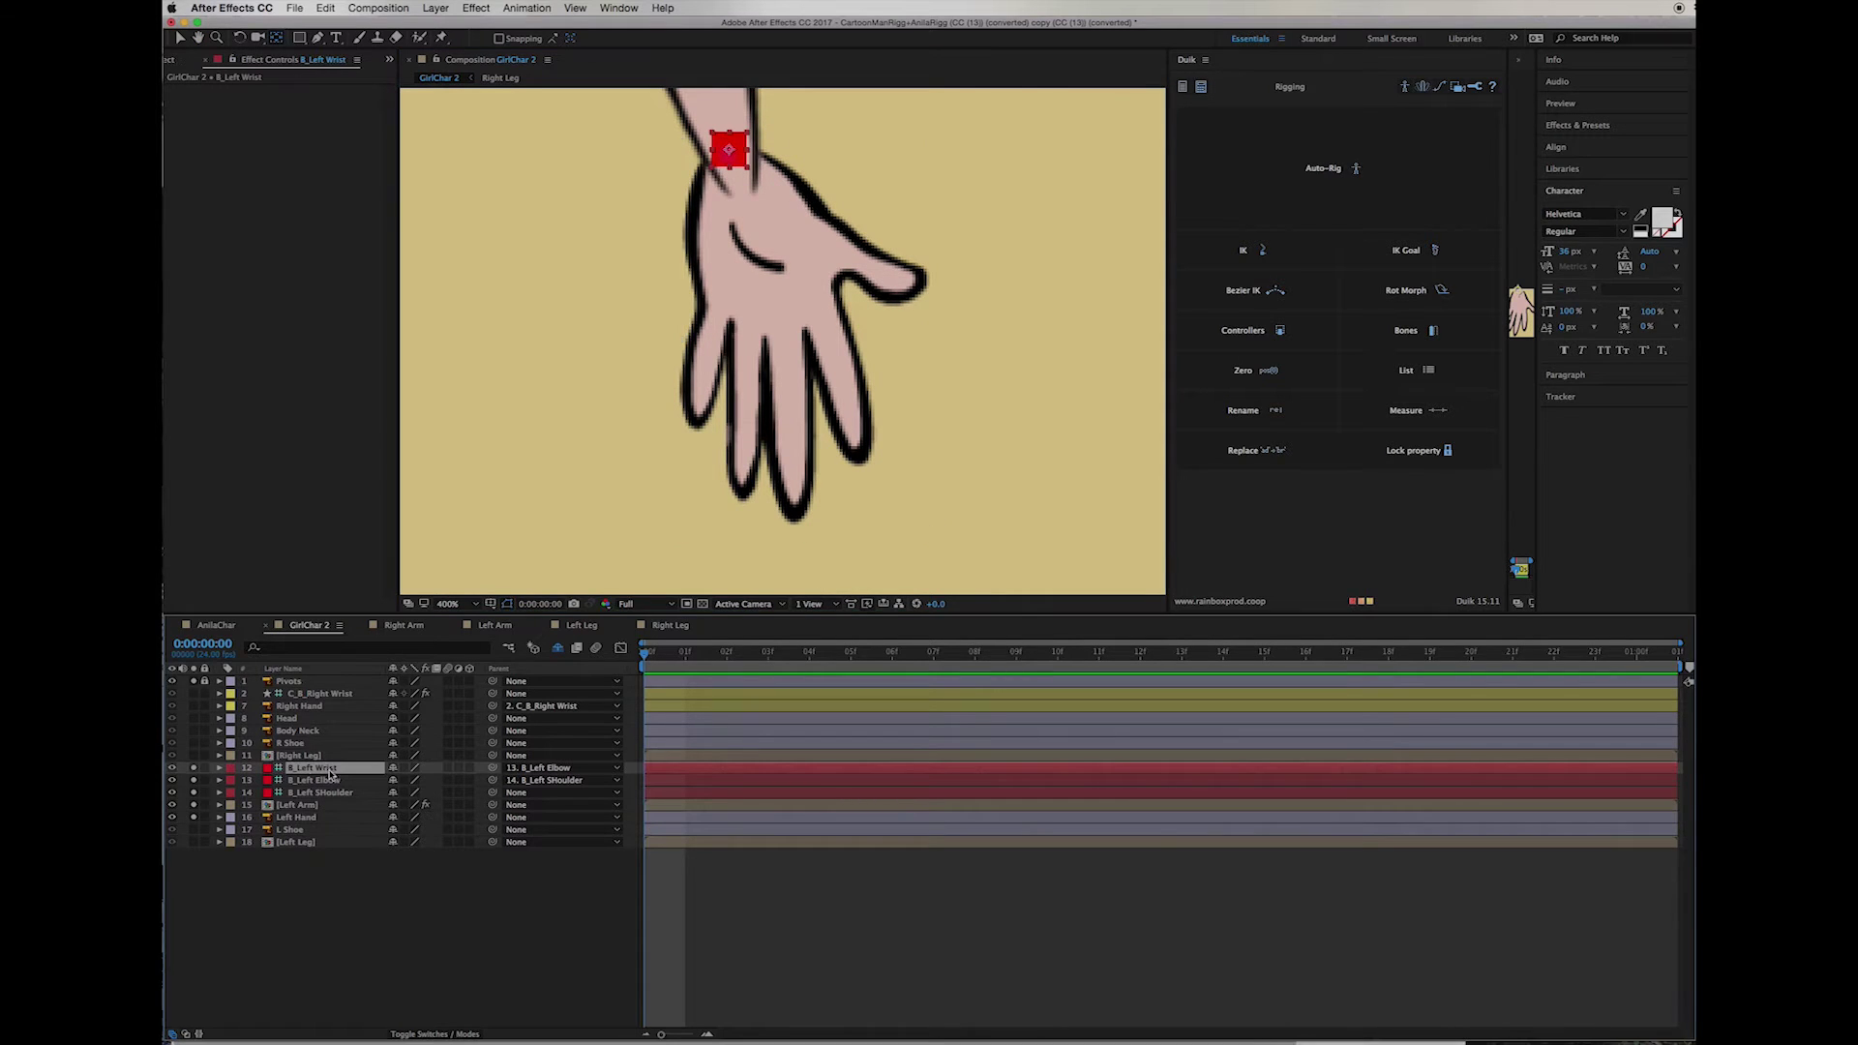
{"action": "left_click_drag", "start_coordinate": [908, 340], "coordinate": [938, 465]}
{"action": "left_click", "coordinate": [1250, 335]}
{"action": "left_click", "coordinate": [1432, 281]}
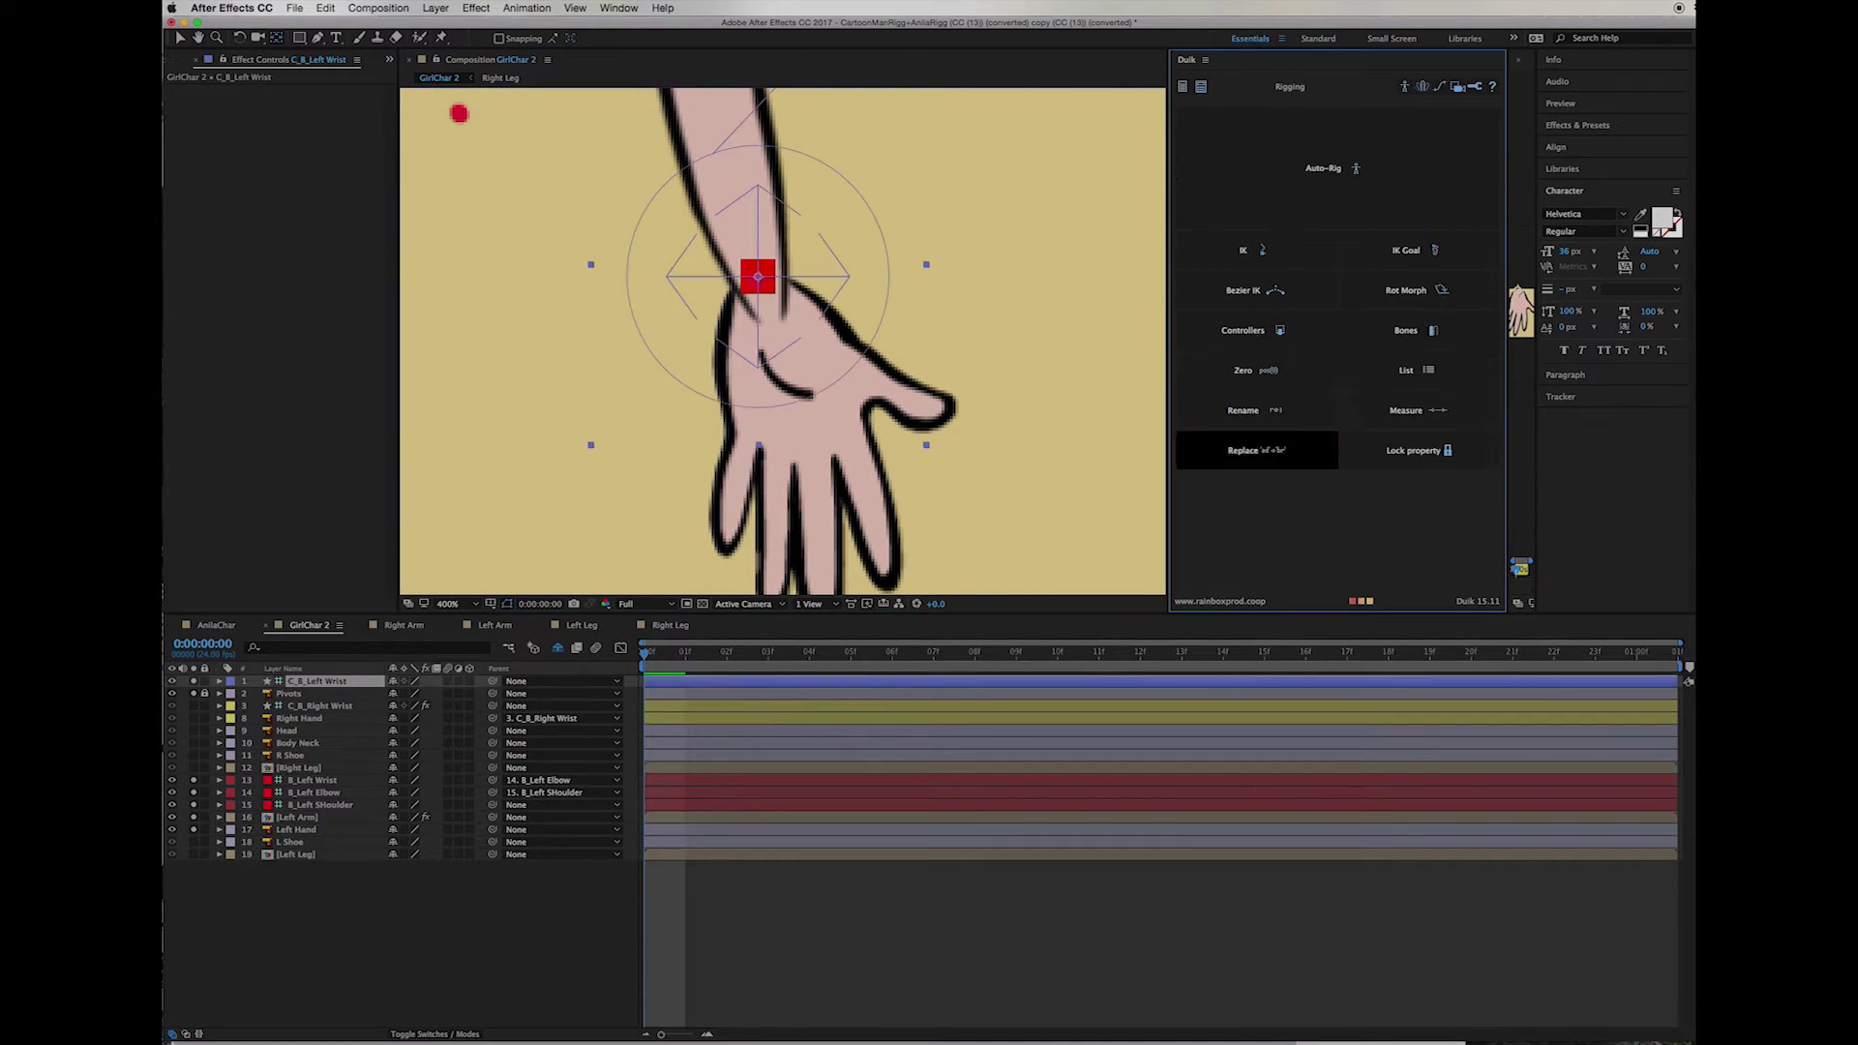
{"action": "left_click_drag", "start_coordinate": [320, 779], "coordinate": [321, 774]}
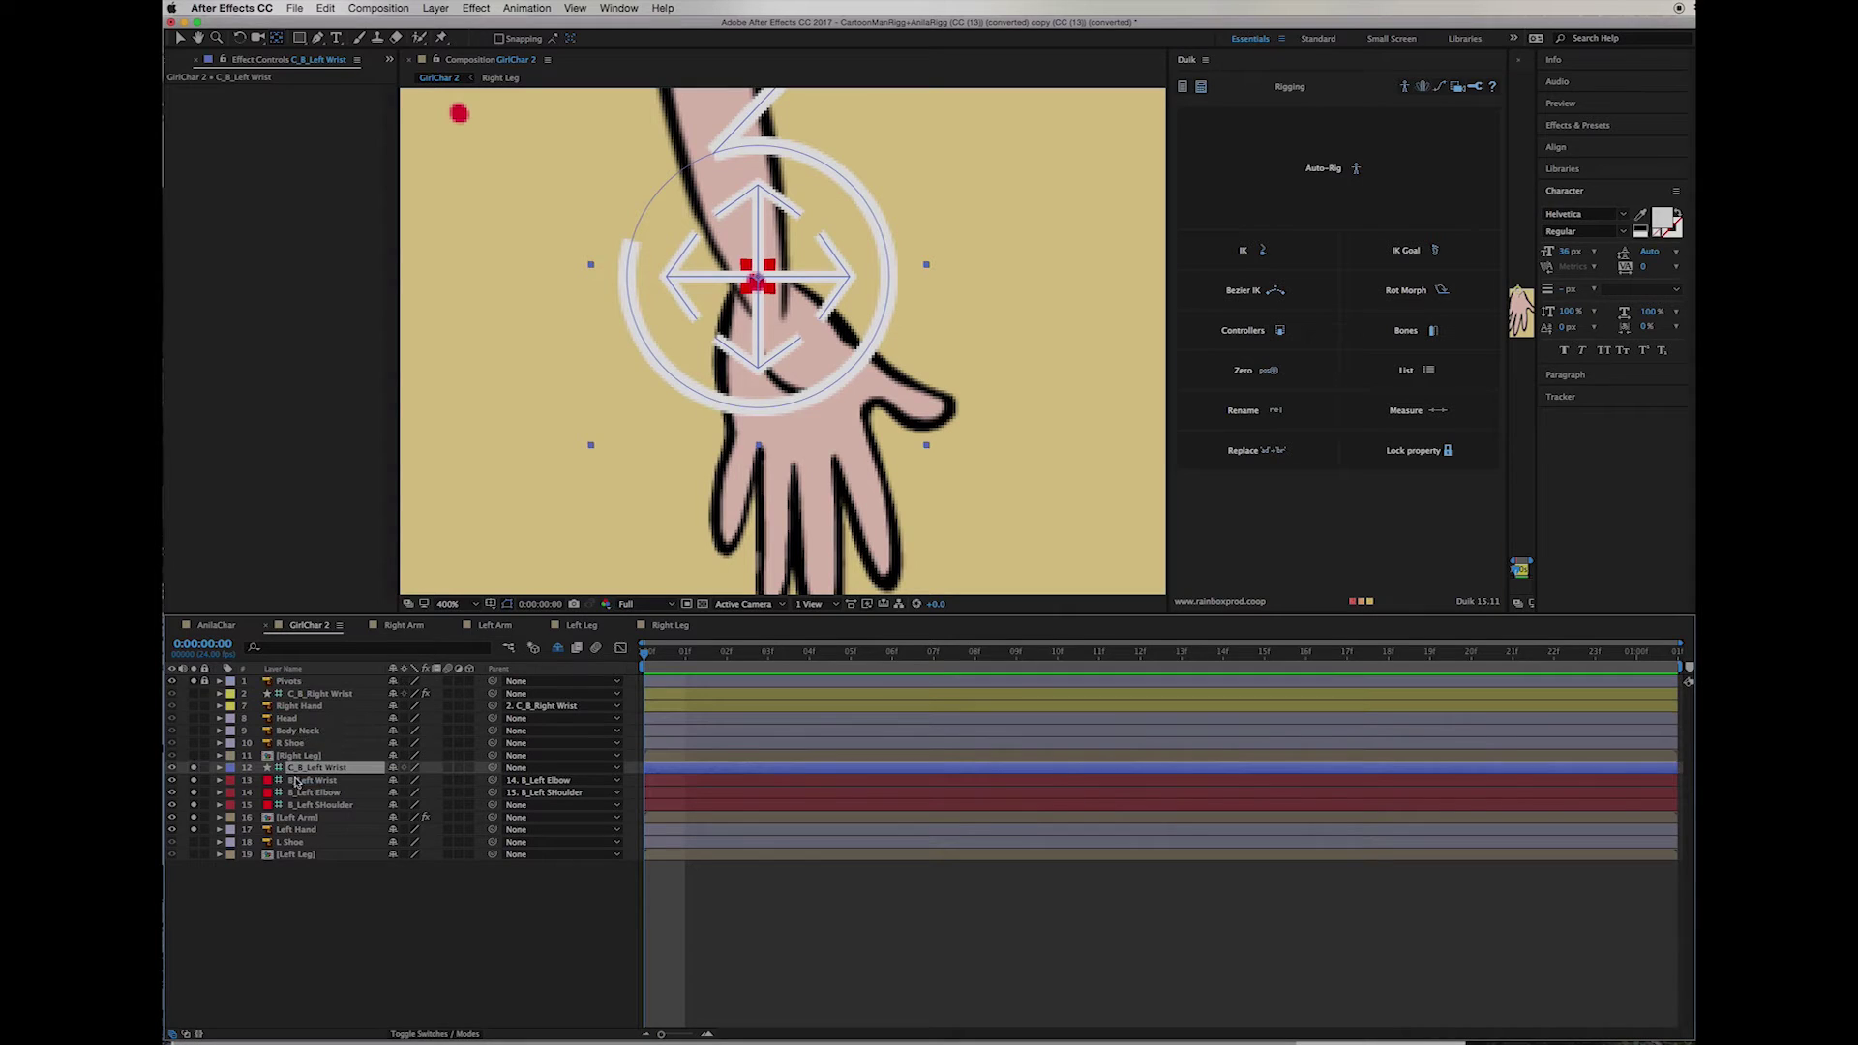
Step: Create IK for the left arm from its three bones and the C_B_Left Wrist controller
{"action": "left_click", "coordinate": [308, 780]}
{"action": "left_click", "coordinate": [335, 805]}
{"action": "left_click", "coordinate": [319, 792], "text": "shift"}
{"action": "left_click", "coordinate": [312, 780], "text": "shift"}
{"action": "left_click", "coordinate": [336, 770], "text": "shift"}
{"action": "left_click", "coordinate": [1248, 249]}
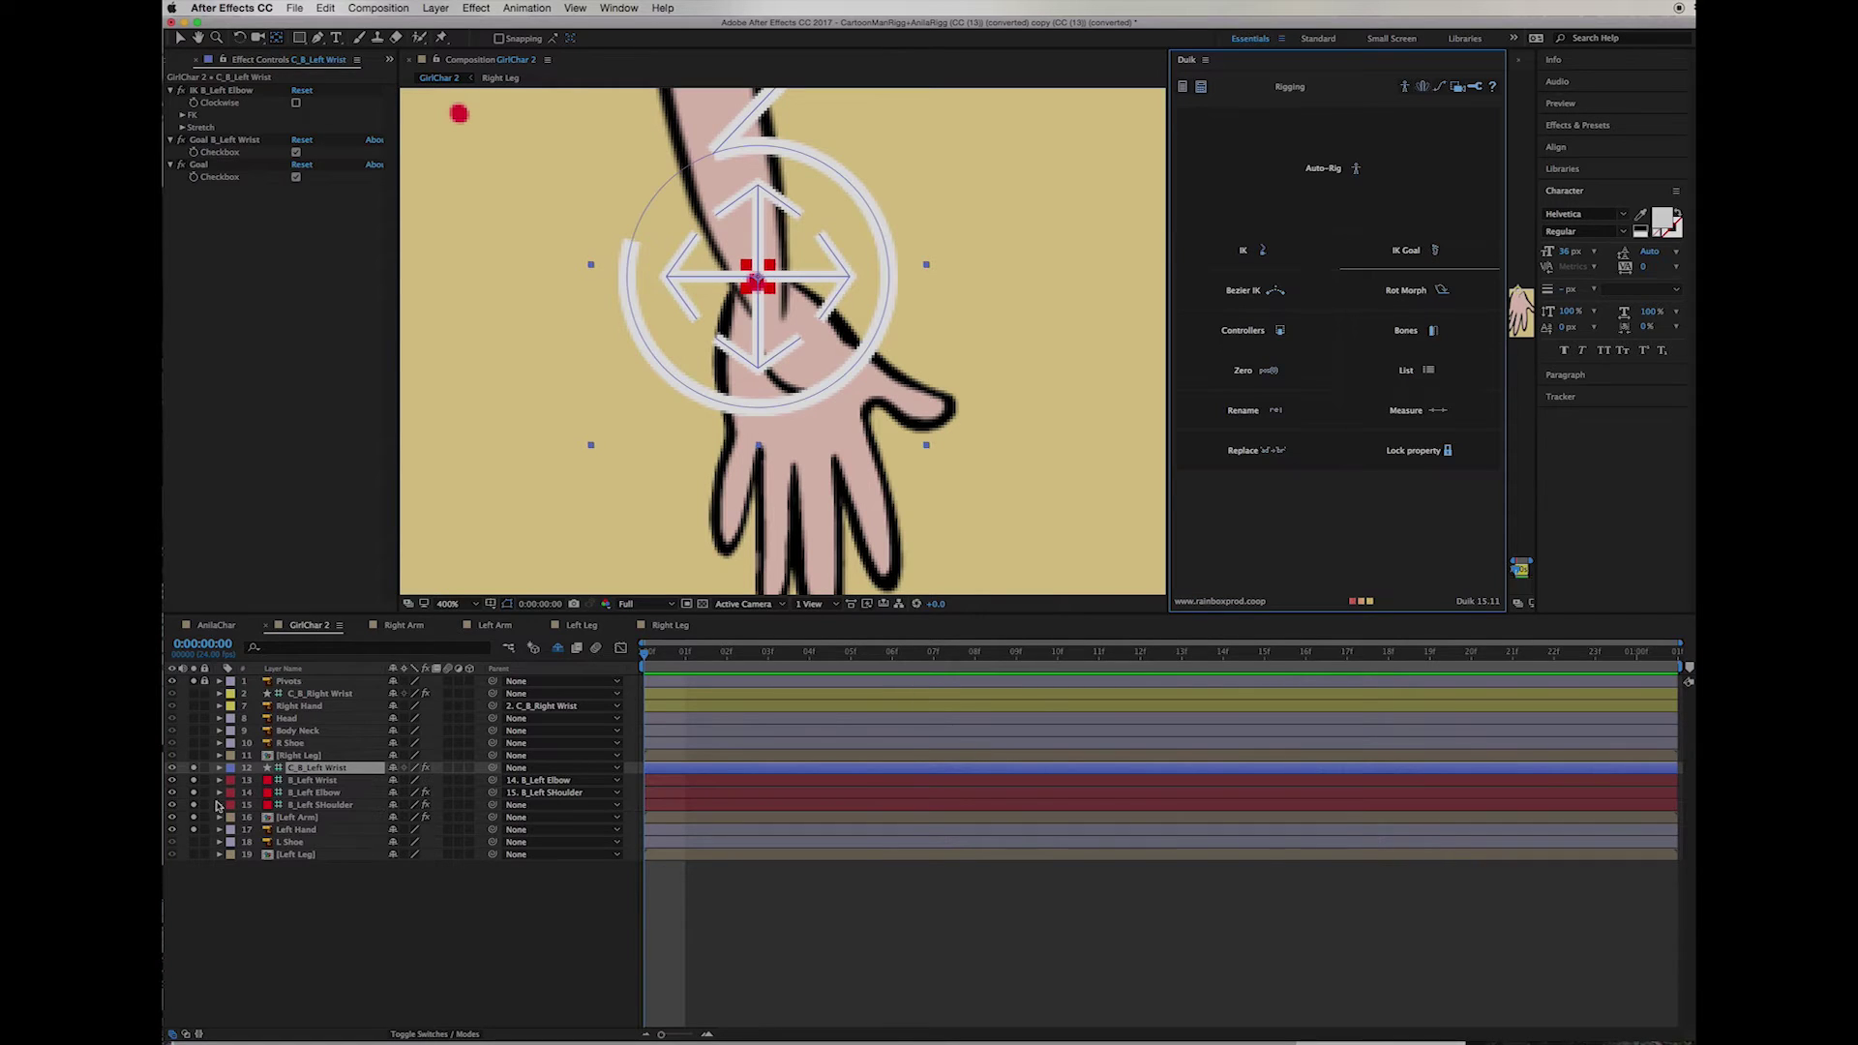
Step: Parent the Left Hand layer to the C_B_Left Wrist controller
{"action": "key", "text": "comma"}
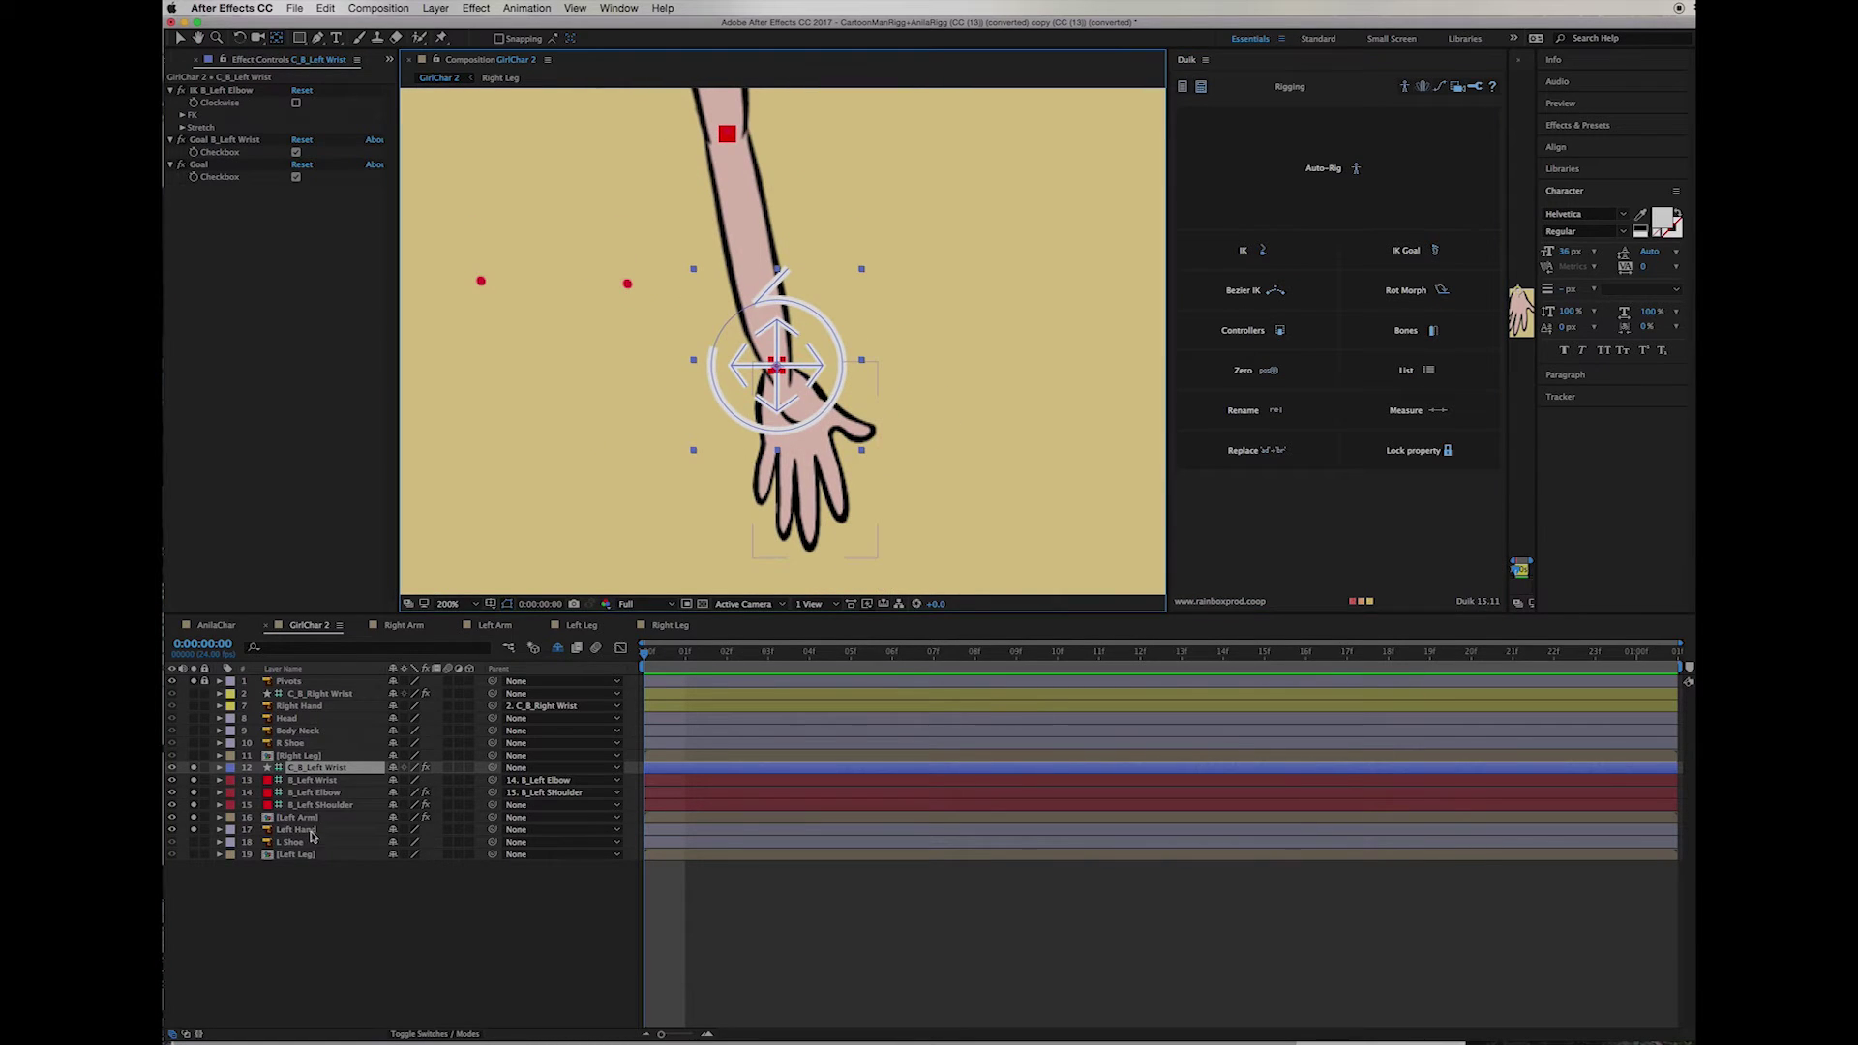
{"action": "left_click_drag", "start_coordinate": [492, 829], "coordinate": [368, 769]}
{"action": "left_click", "coordinate": [978, 356]}
Step: Test the left arm's IK by moving the C_B_Left Wrist controller away from the body, and undo the move
{"action": "left_click", "coordinate": [180, 38]}
{"action": "left_click_drag", "start_coordinate": [789, 362], "coordinate": [1097, 355]}
{"action": "key", "text": "super+z"}
Step: Set the label color of the left wrist controller, the three left arm bones, Left Arm and Left Hand to Yellow
{"action": "key", "text": "comma"}
{"action": "left_click_drag", "start_coordinate": [899, 342], "coordinate": [1071, 479]}
{"action": "key", "text": "comma"}
{"action": "left_click_drag", "start_coordinate": [950, 352], "coordinate": [887, 254]}
{"action": "left_click", "coordinate": [295, 829], "text": "super"}
{"action": "left_click", "coordinate": [295, 817], "text": "super"}
{"action": "left_click", "coordinate": [296, 804], "text": "super"}
{"action": "left_click", "coordinate": [295, 791], "text": "super"}
{"action": "left_click", "coordinate": [295, 780], "text": "super"}
{"action": "left_click", "coordinate": [230, 769]}
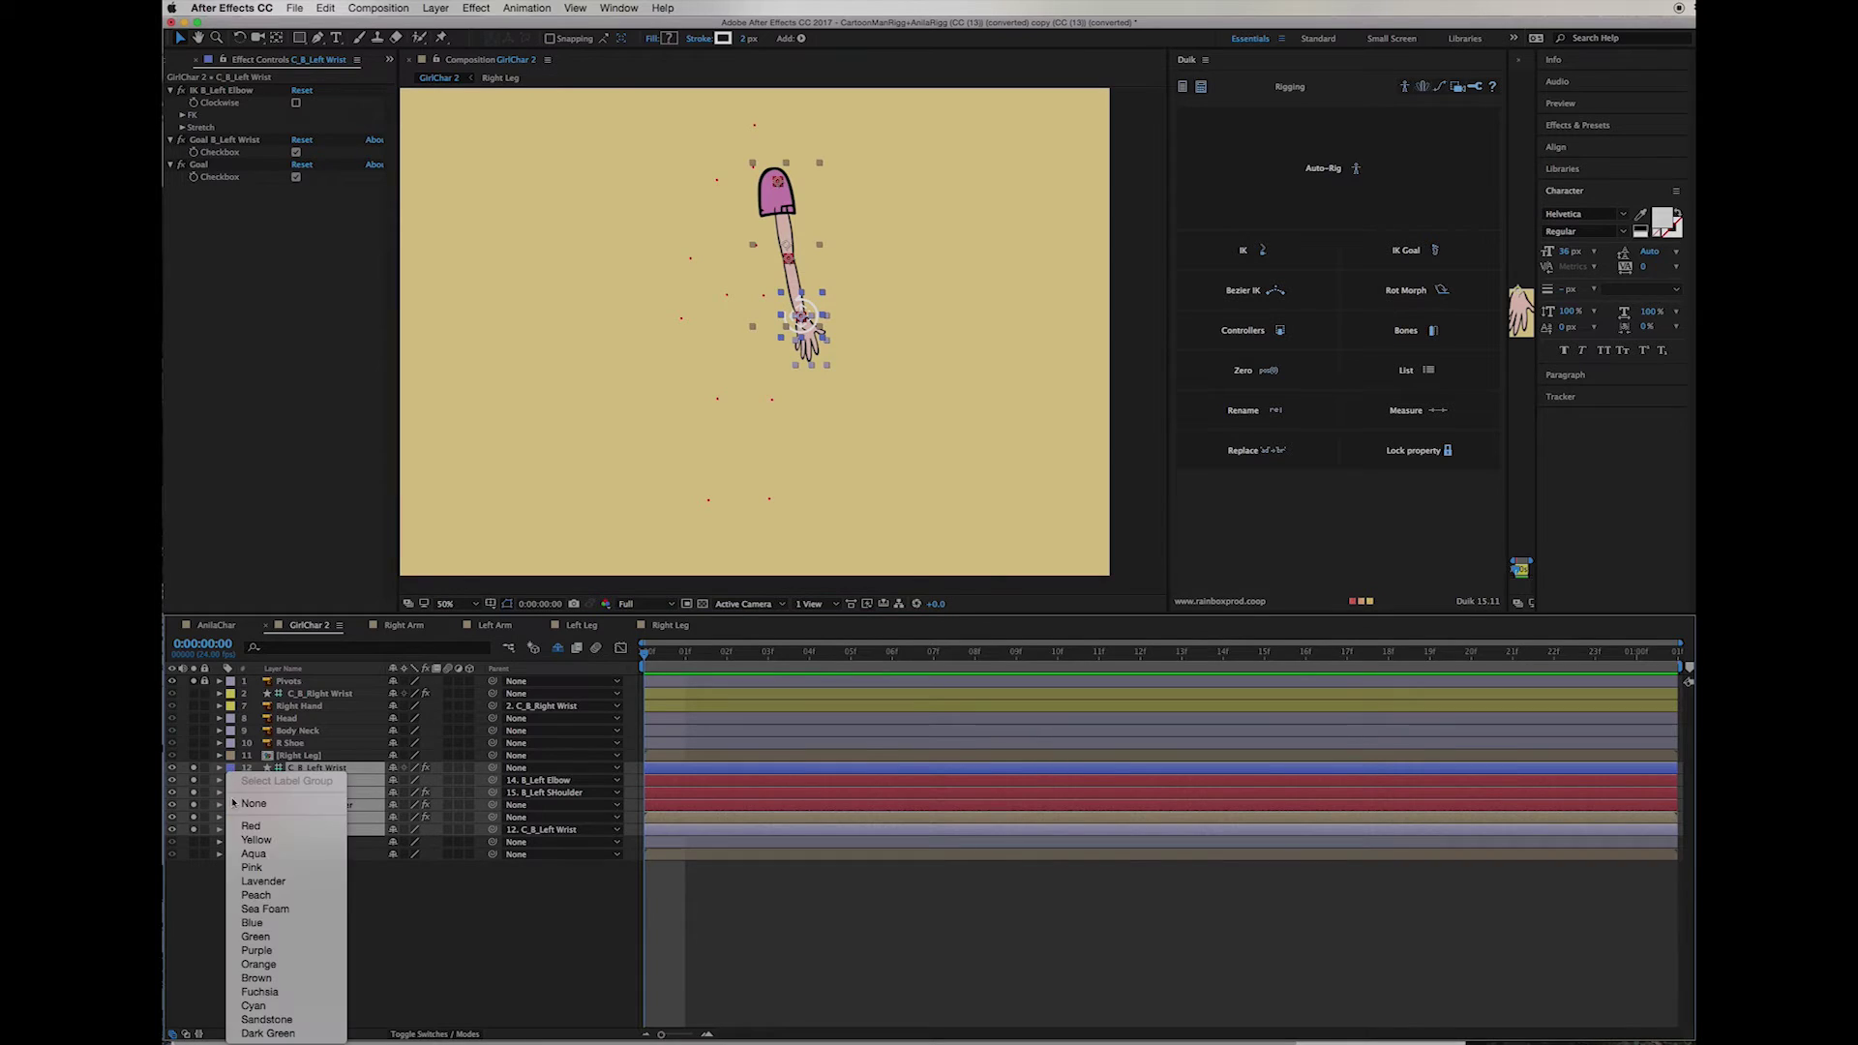
{"action": "left_click", "coordinate": [264, 840]}
Step: Hide and lock the three left arm bone layers
{"action": "left_click", "coordinate": [356, 868]}
{"action": "left_click", "coordinate": [329, 817]}
{"action": "left_click", "coordinate": [329, 804], "text": "super"}
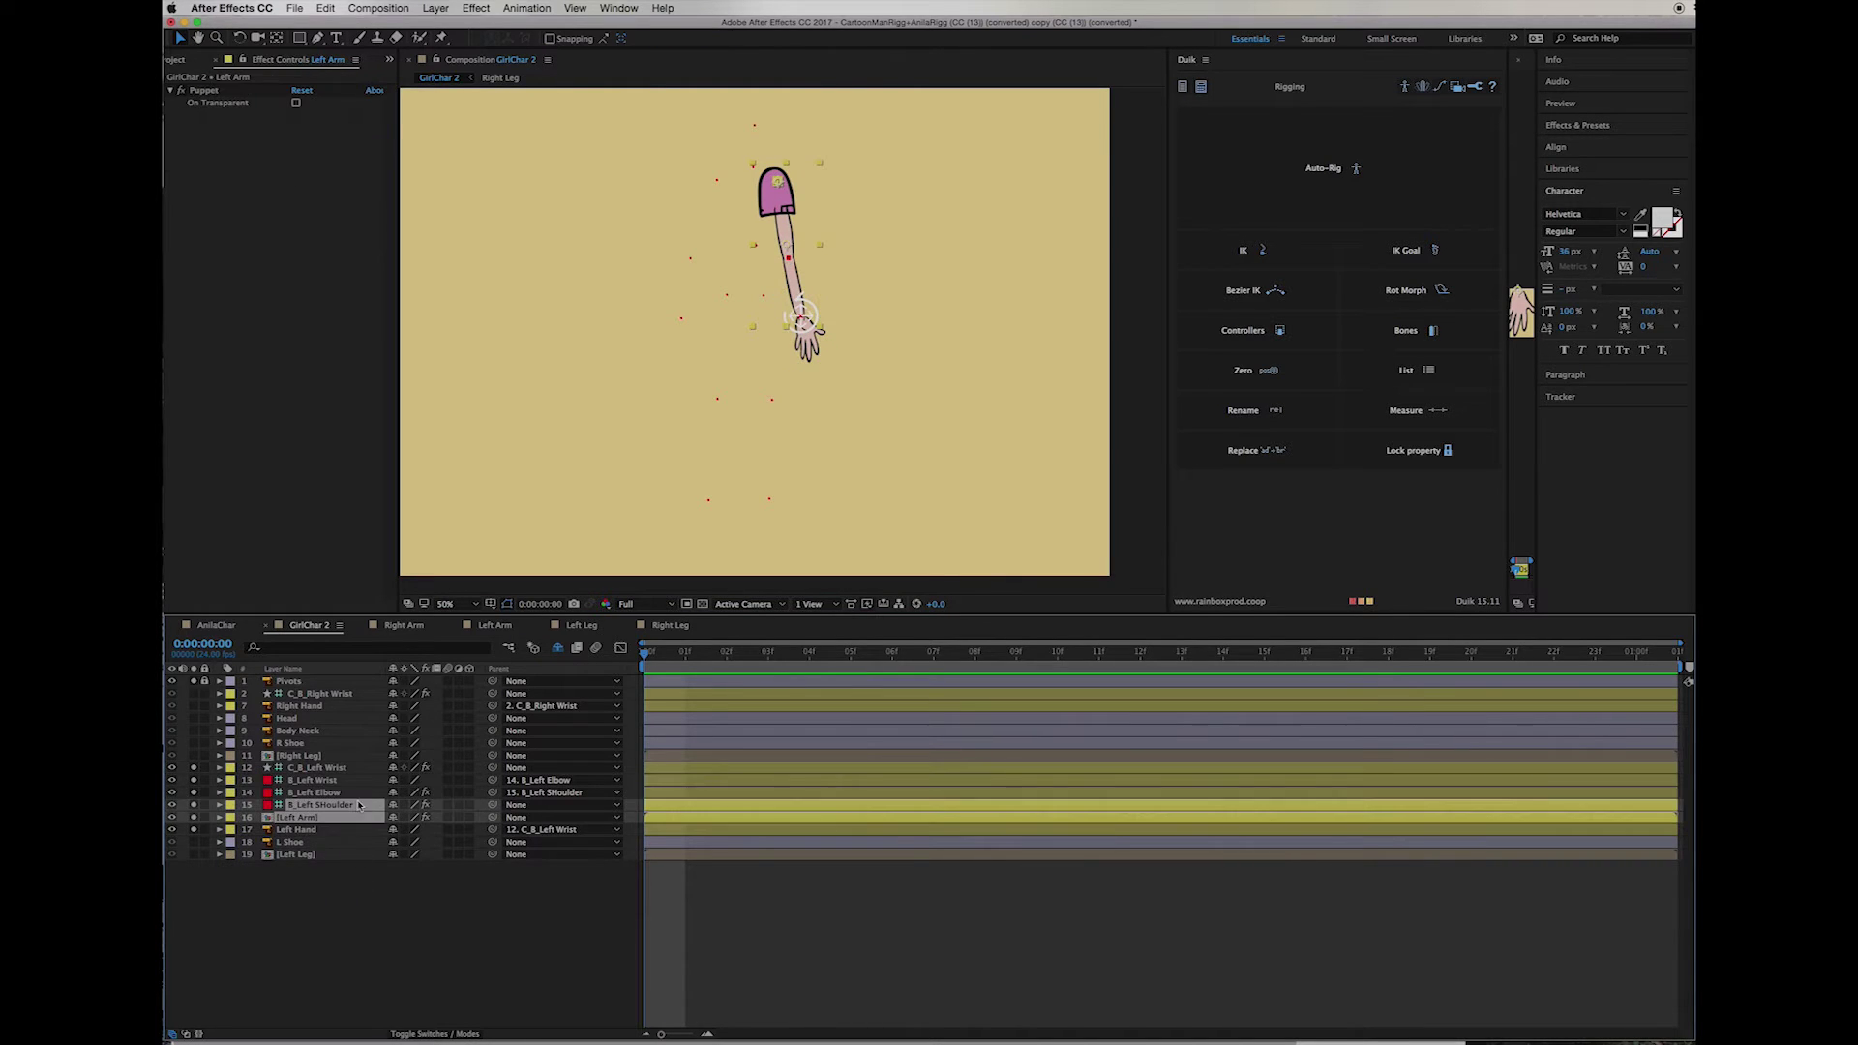
{"action": "left_click", "coordinate": [329, 791], "text": "super"}
{"action": "left_click", "coordinate": [329, 779], "text": "super"}
{"action": "left_click", "coordinate": [319, 816], "text": "super"}
{"action": "left_click", "coordinate": [173, 805]}
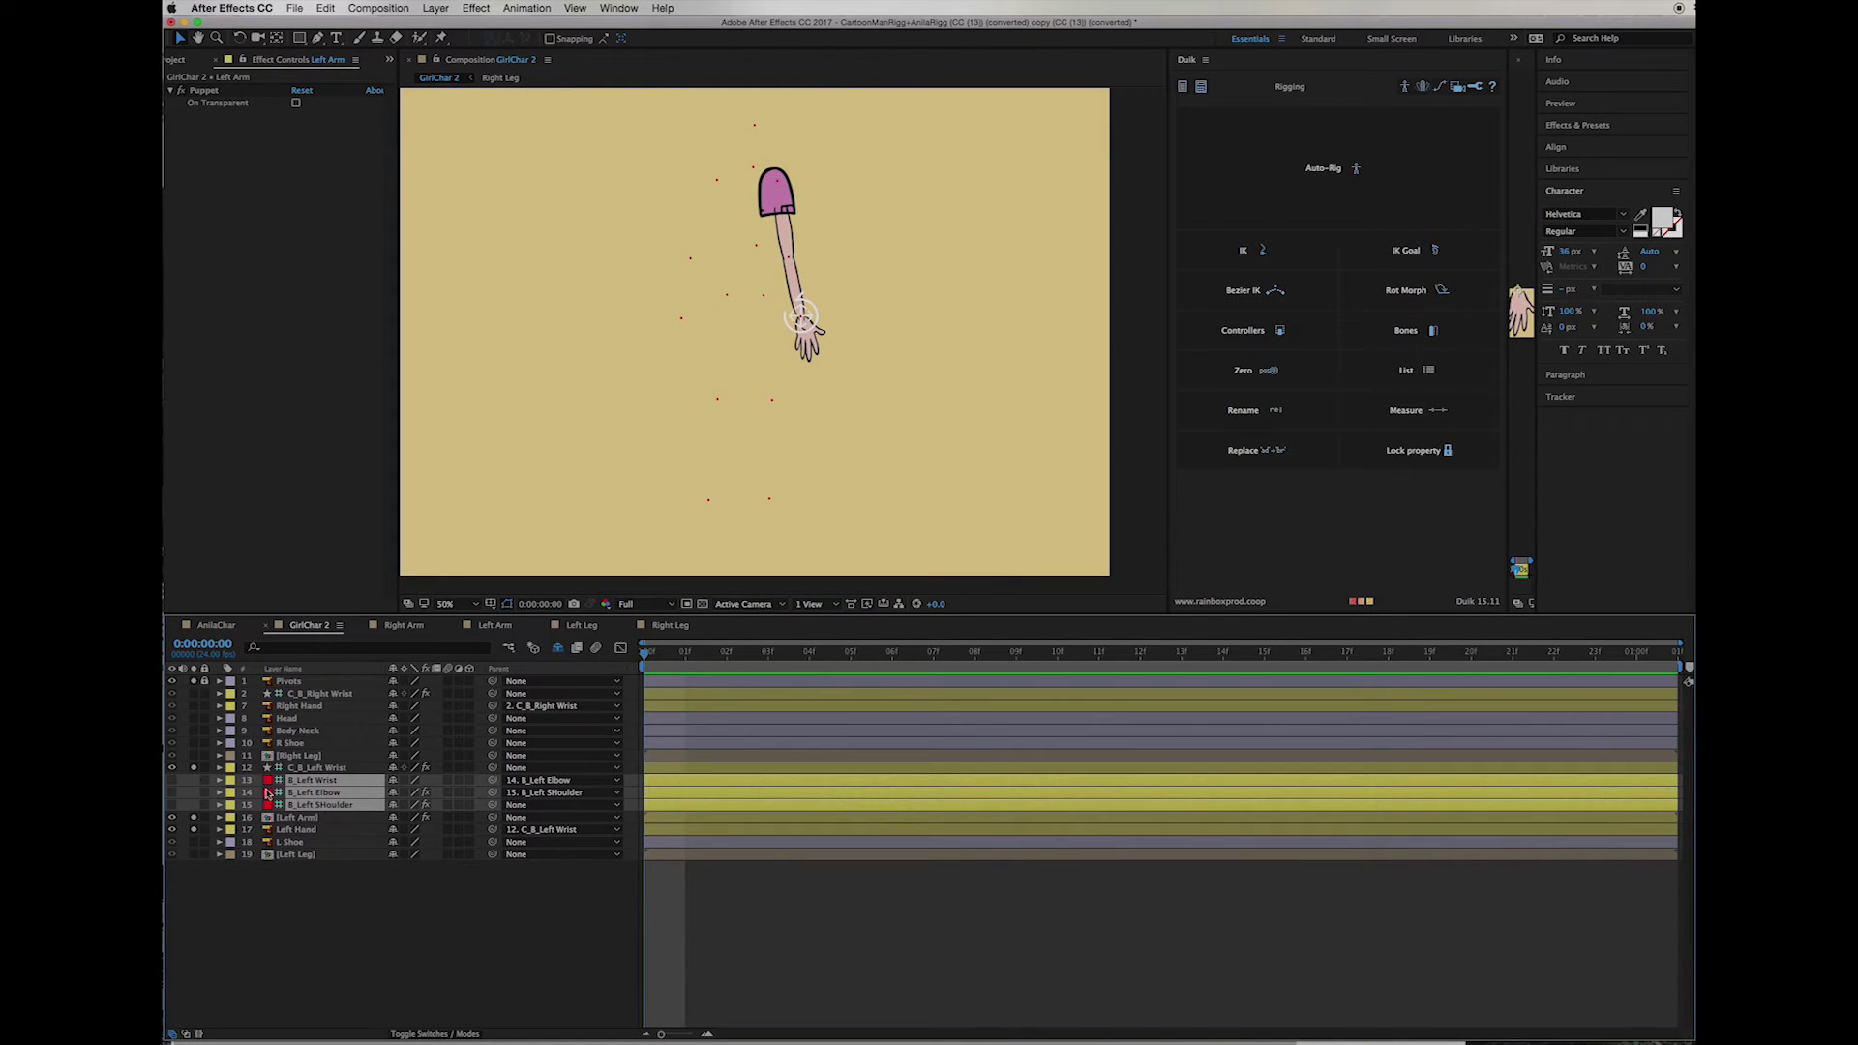
{"action": "left_click", "coordinate": [206, 781]}
Step: Lock the Left Arm layer, and make it and the three left arm bones shy
{"action": "left_click", "coordinate": [294, 817]}
{"action": "left_click", "coordinate": [204, 816]}
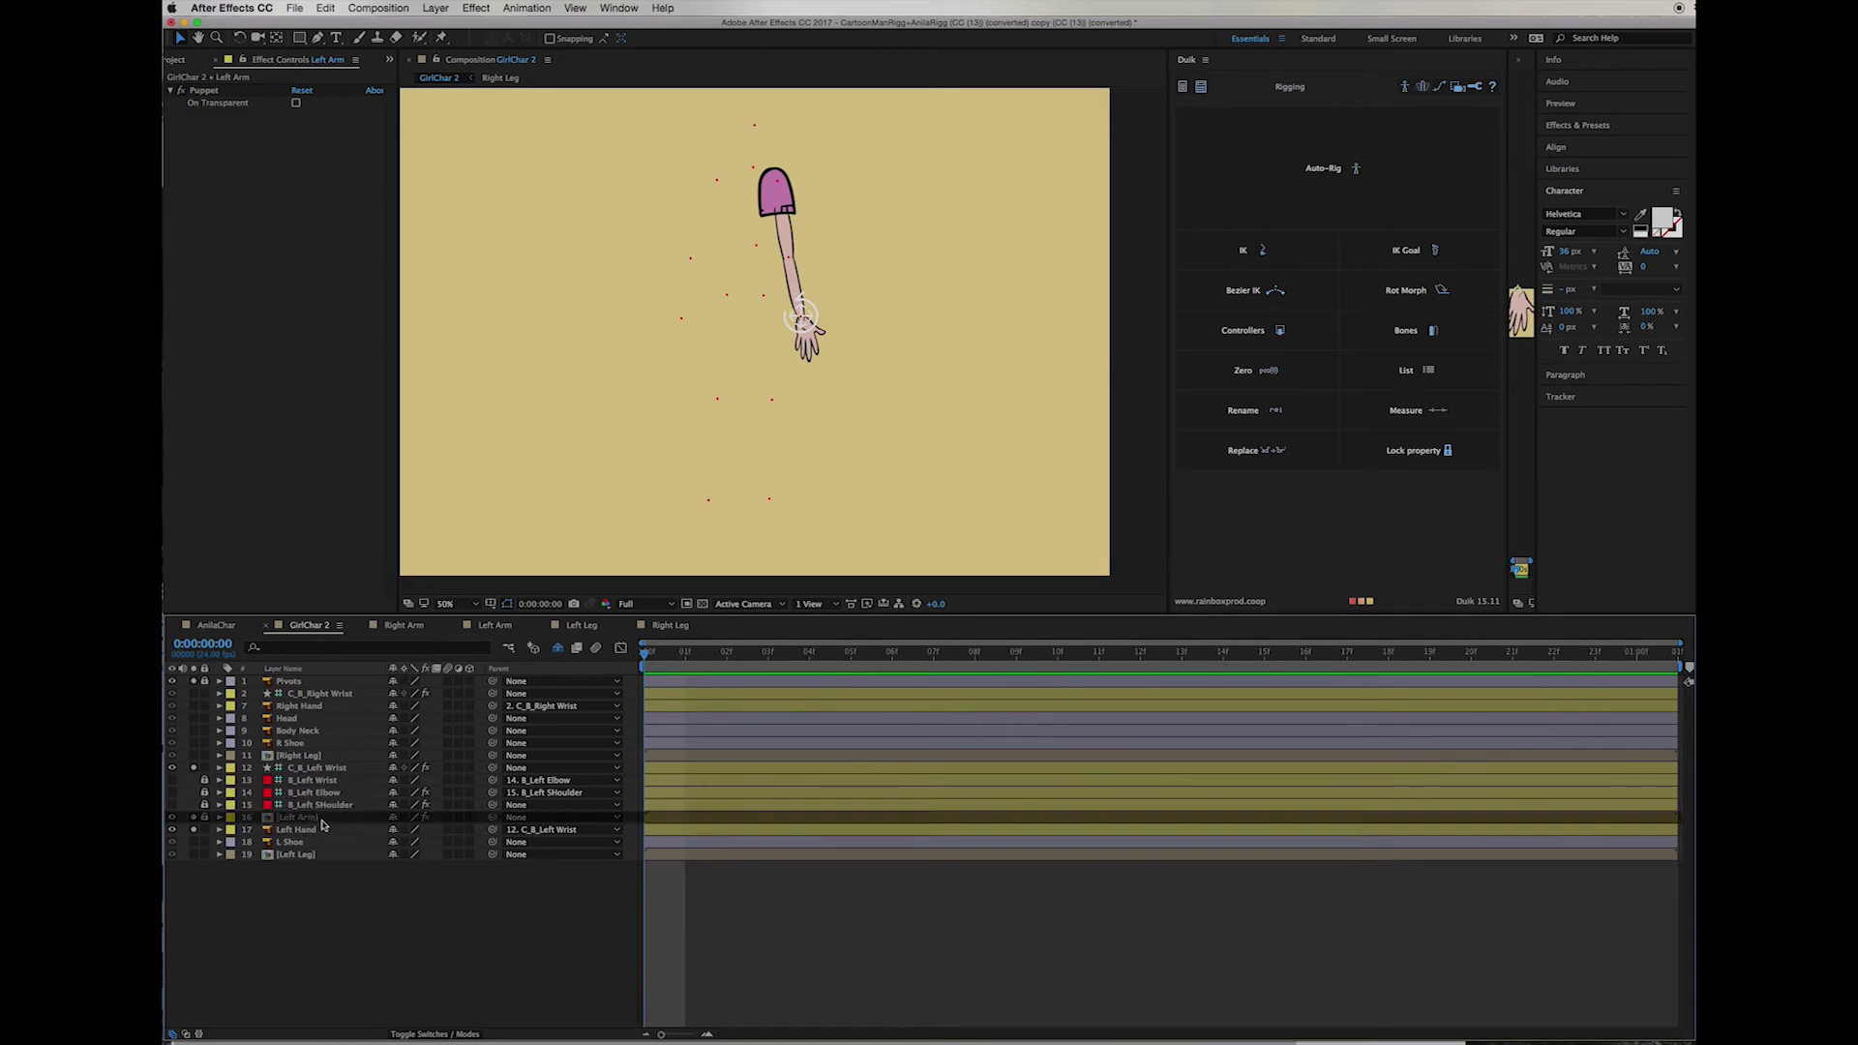
{"action": "left_click_drag", "start_coordinate": [393, 818], "coordinate": [393, 780]}
Step: Turn off soloing for the left arm layers, and solo the Right Leg and Pivots layers instead
{"action": "left_click", "coordinate": [311, 768]}
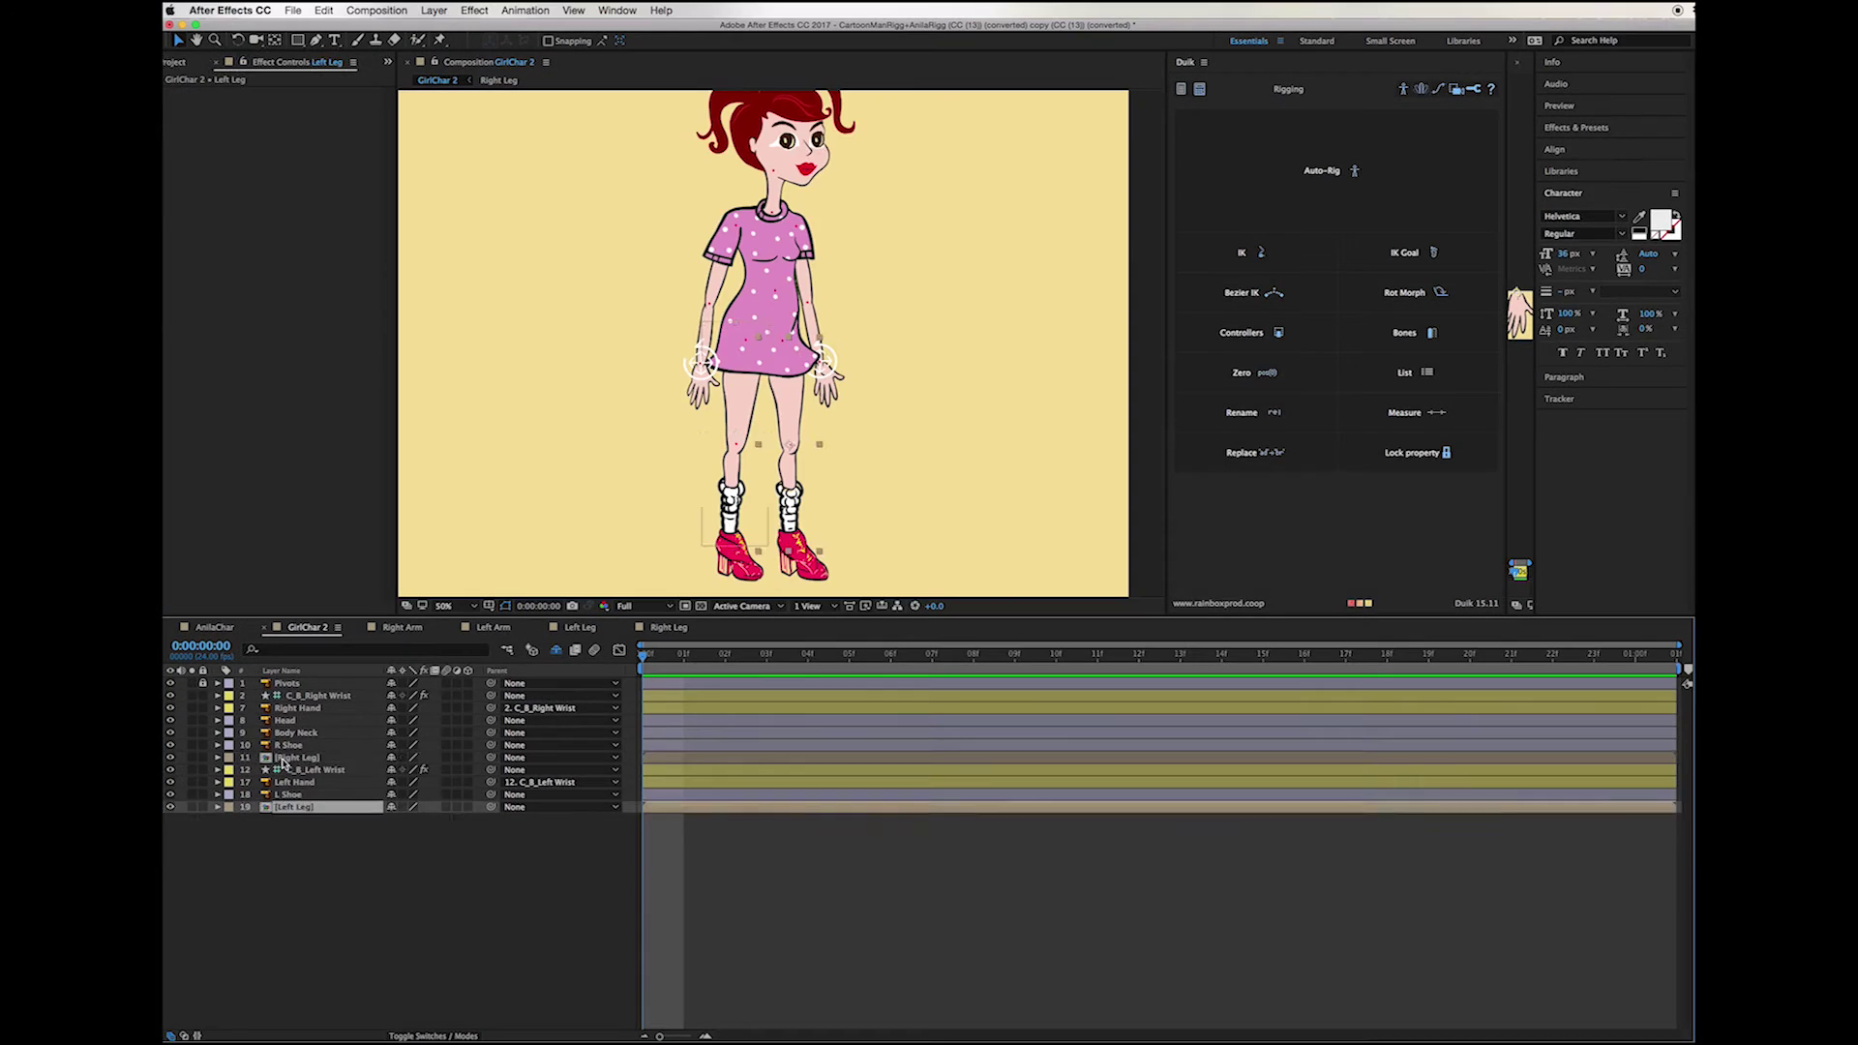
{"action": "left_click", "coordinate": [280, 759]}
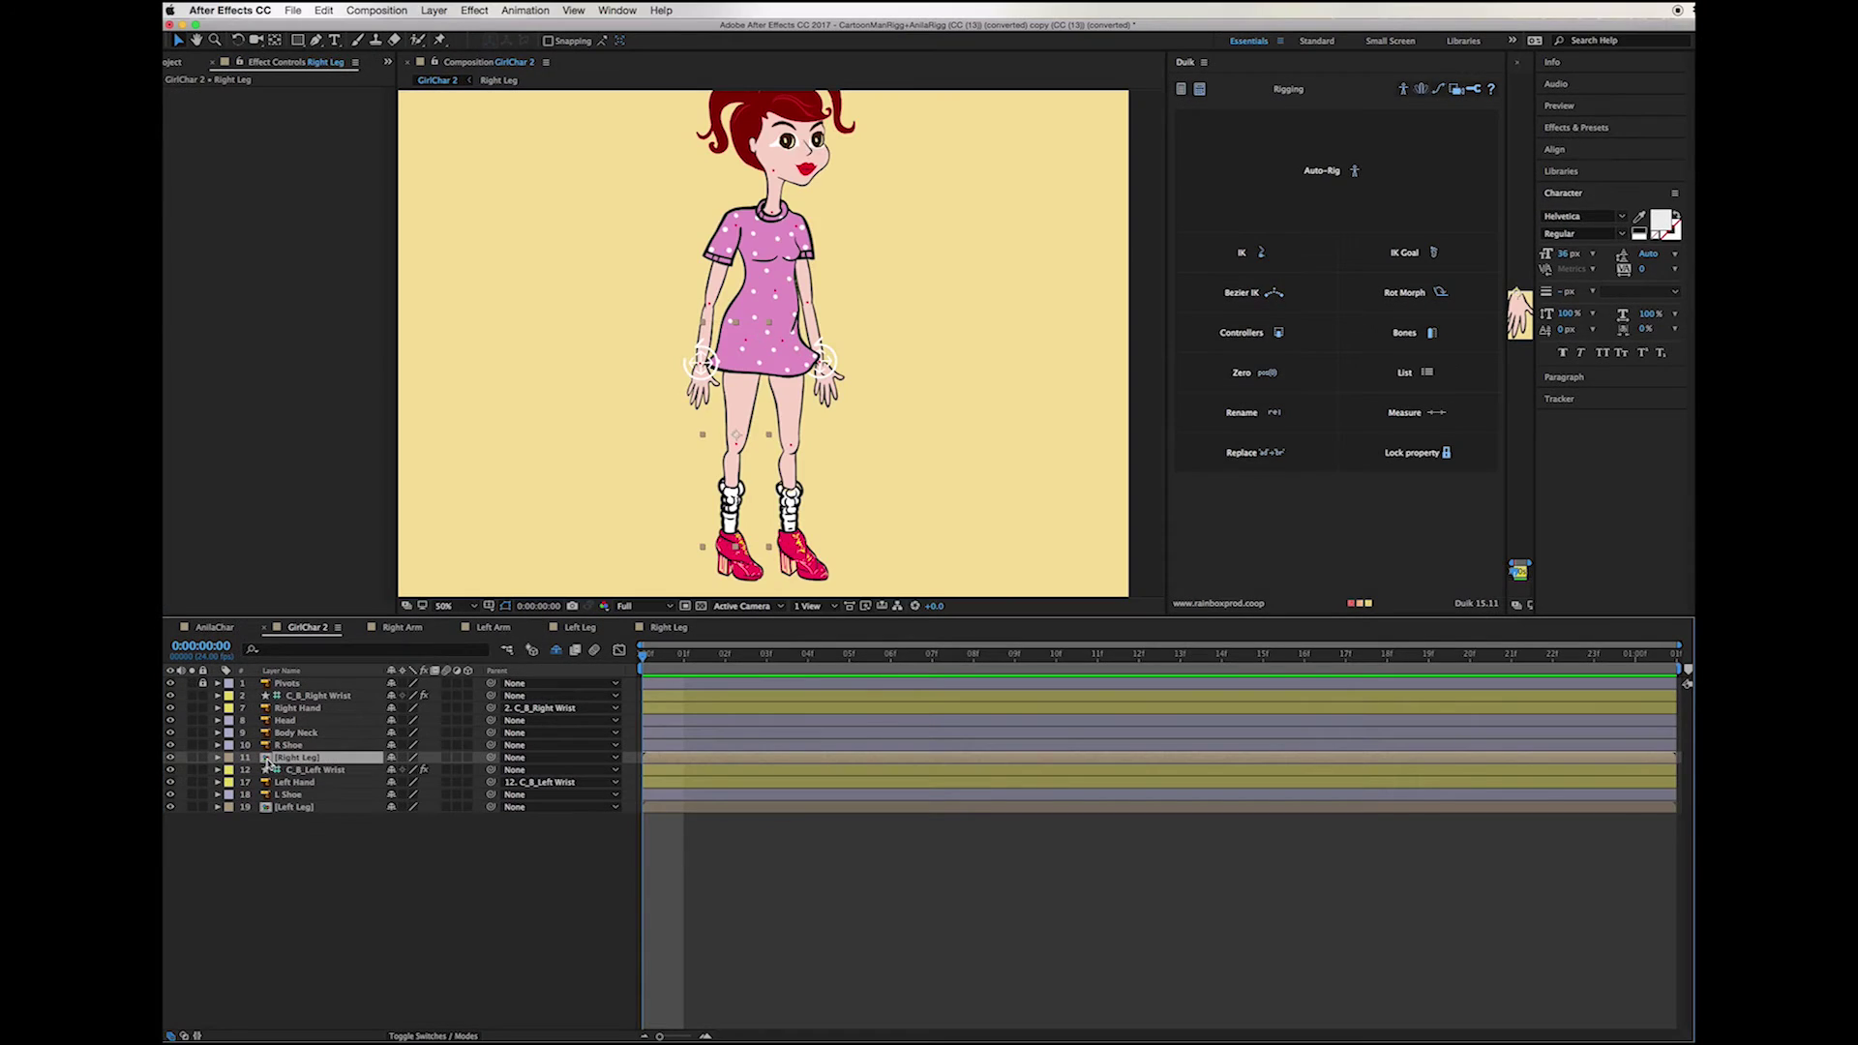
{"action": "scroll", "coordinate": [649, 523], "scroll_direction": "up", "scroll_amount": 1}
{"action": "key", "text": "space"}
{"action": "left_click_drag", "start_coordinate": [844, 391], "coordinate": [924, 208]}
{"action": "key", "text": "v"}
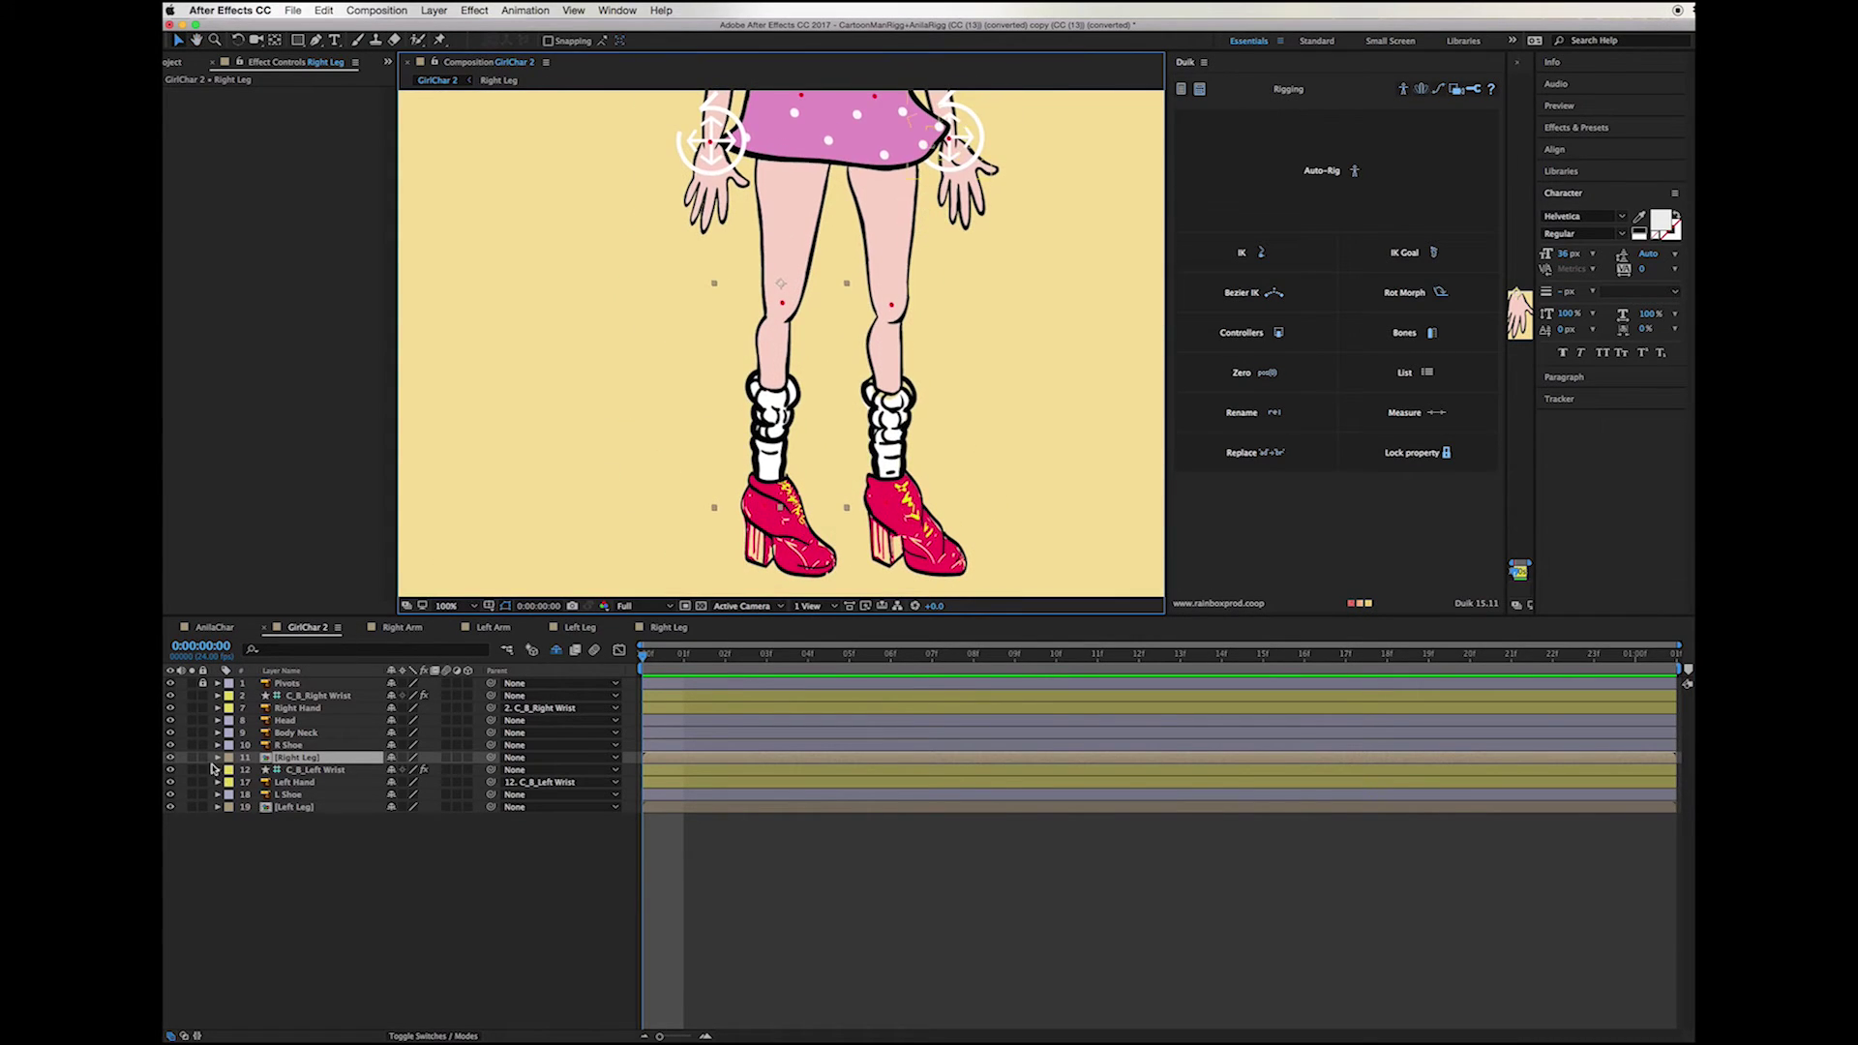
{"action": "left_click", "coordinate": [192, 758]}
{"action": "left_click", "coordinate": [192, 683]}
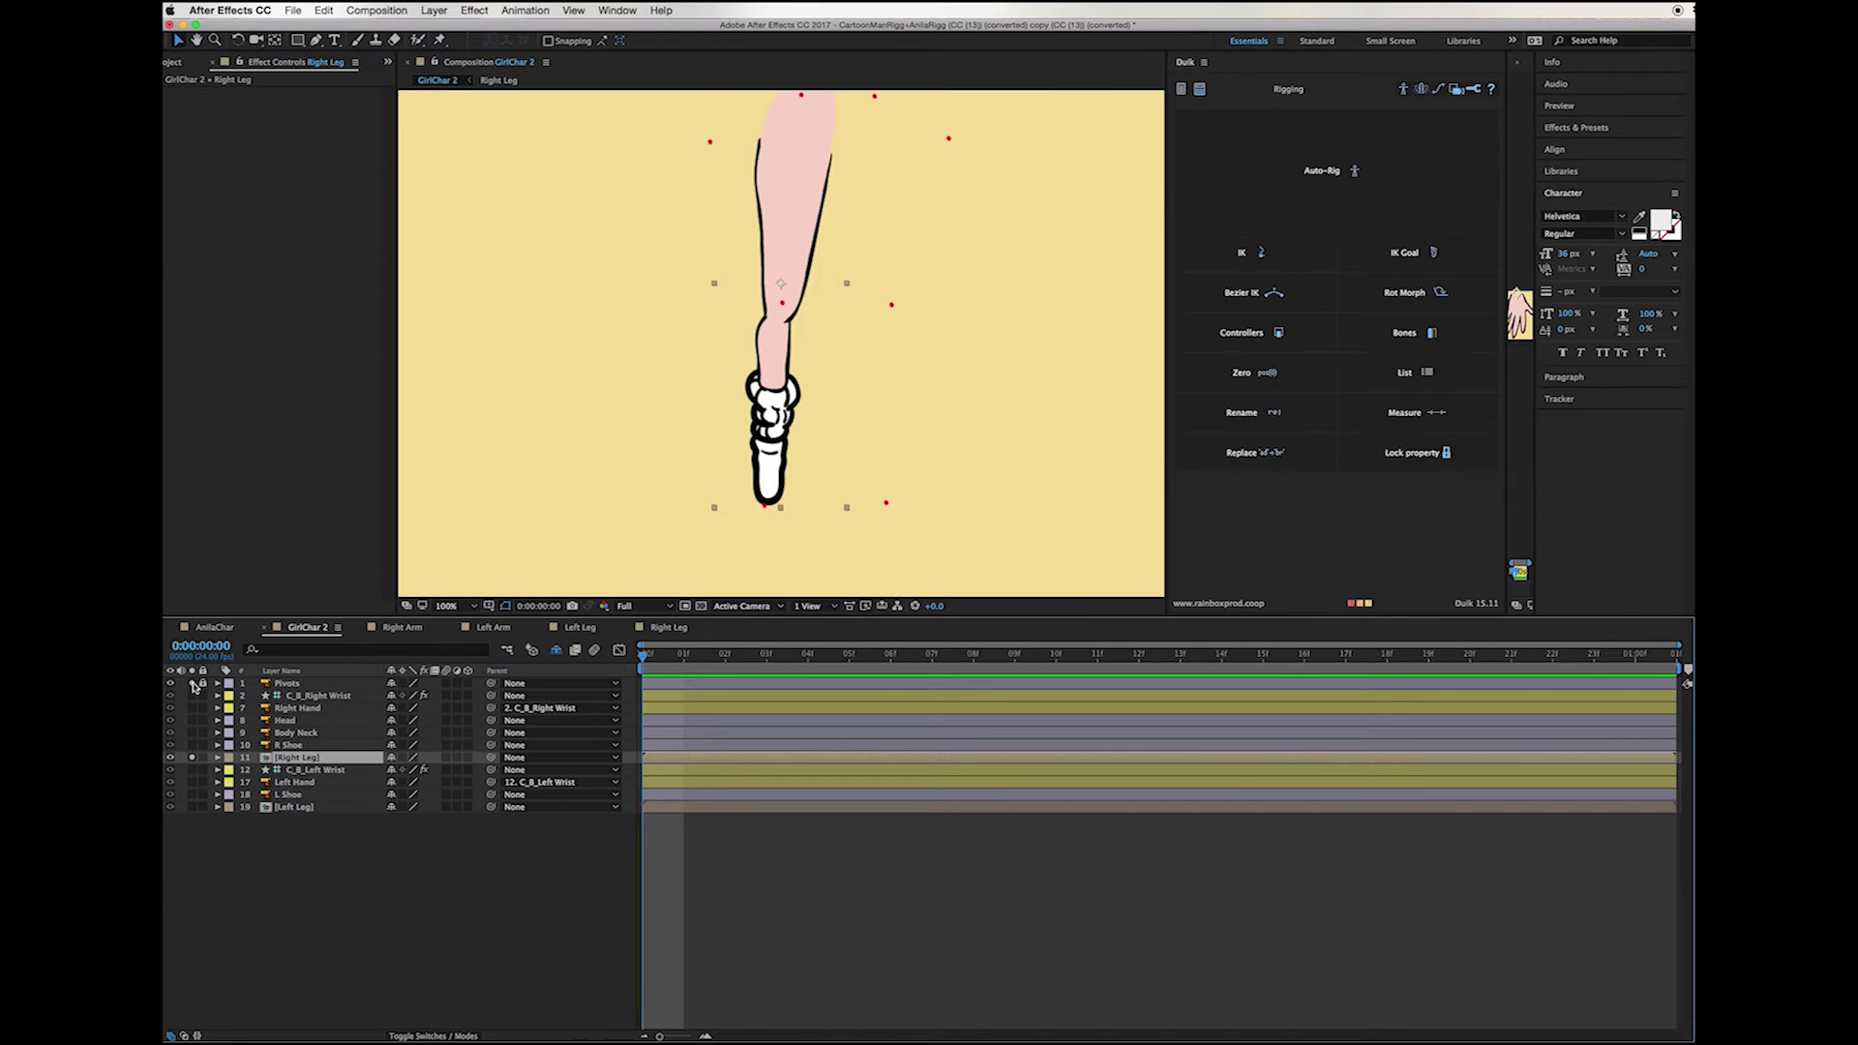
Step: Place puppet pins on the Right Leg layer at the red hip, knee and ankle pivots
{"action": "left_click", "coordinate": [966, 383]}
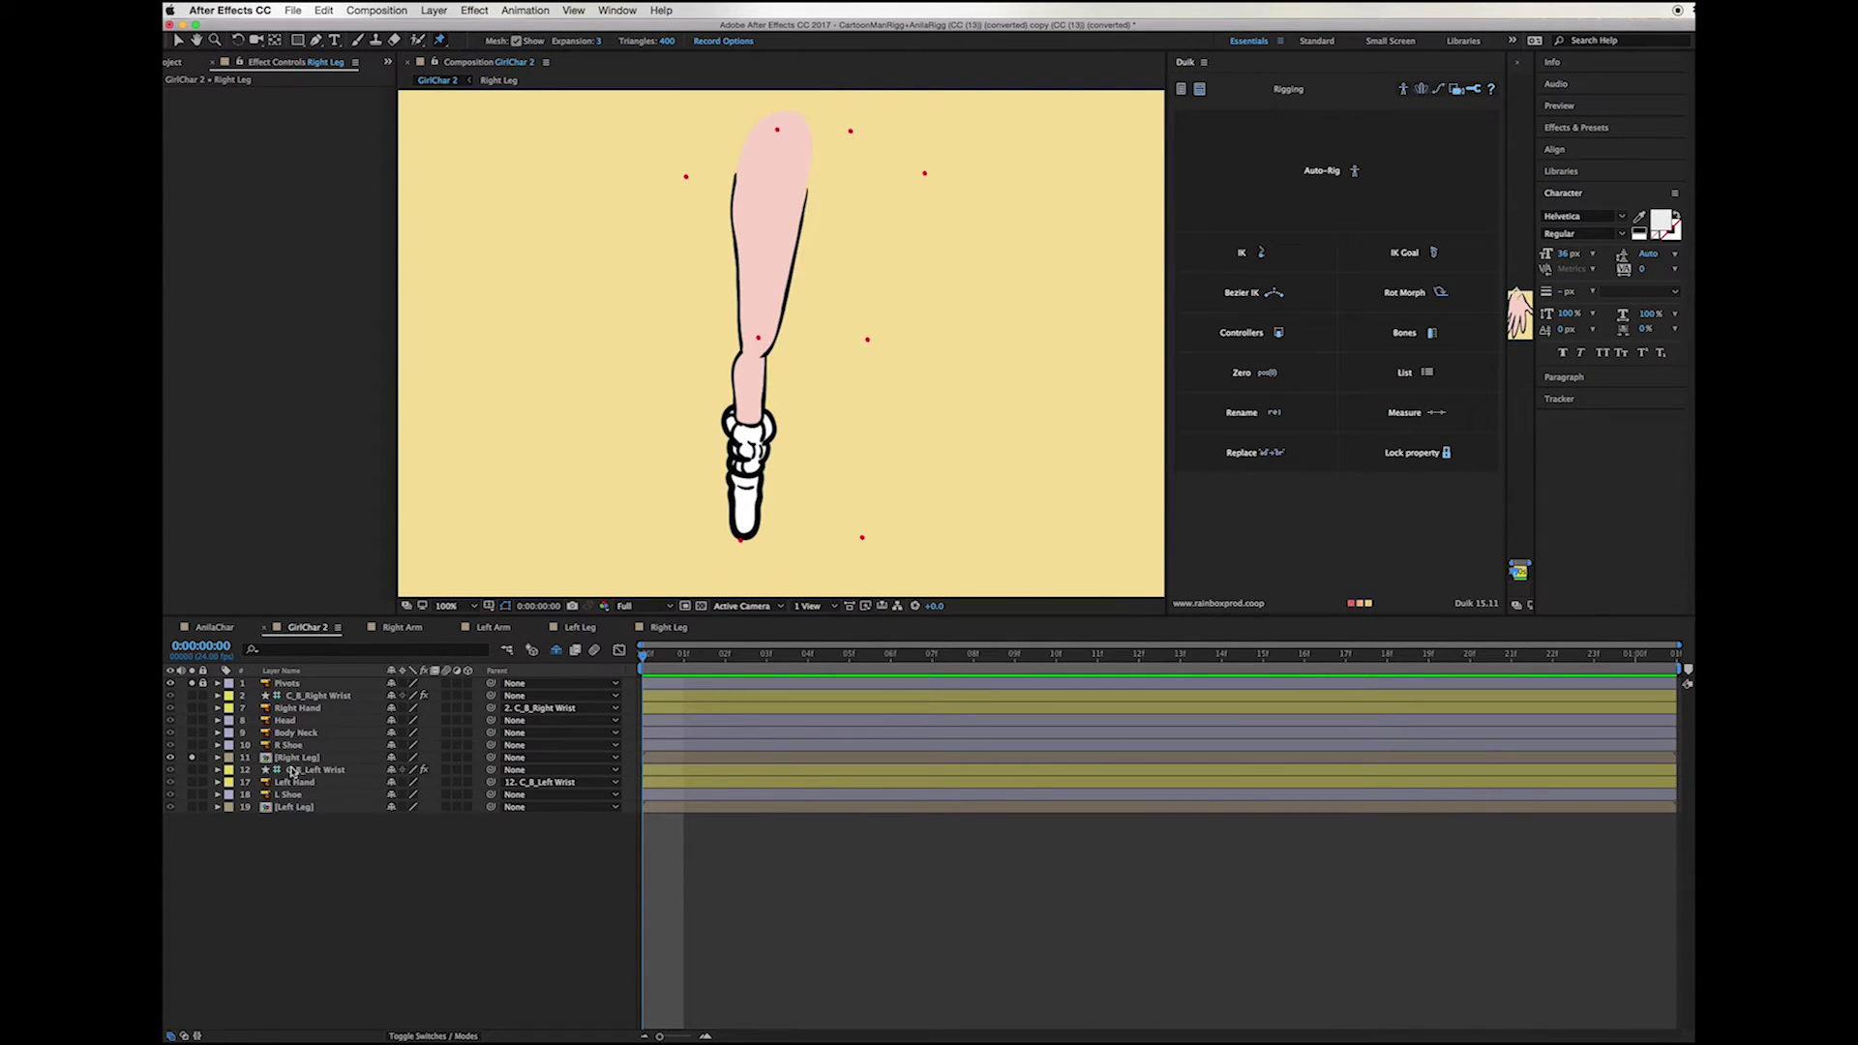
{"action": "left_click", "coordinate": [296, 758]}
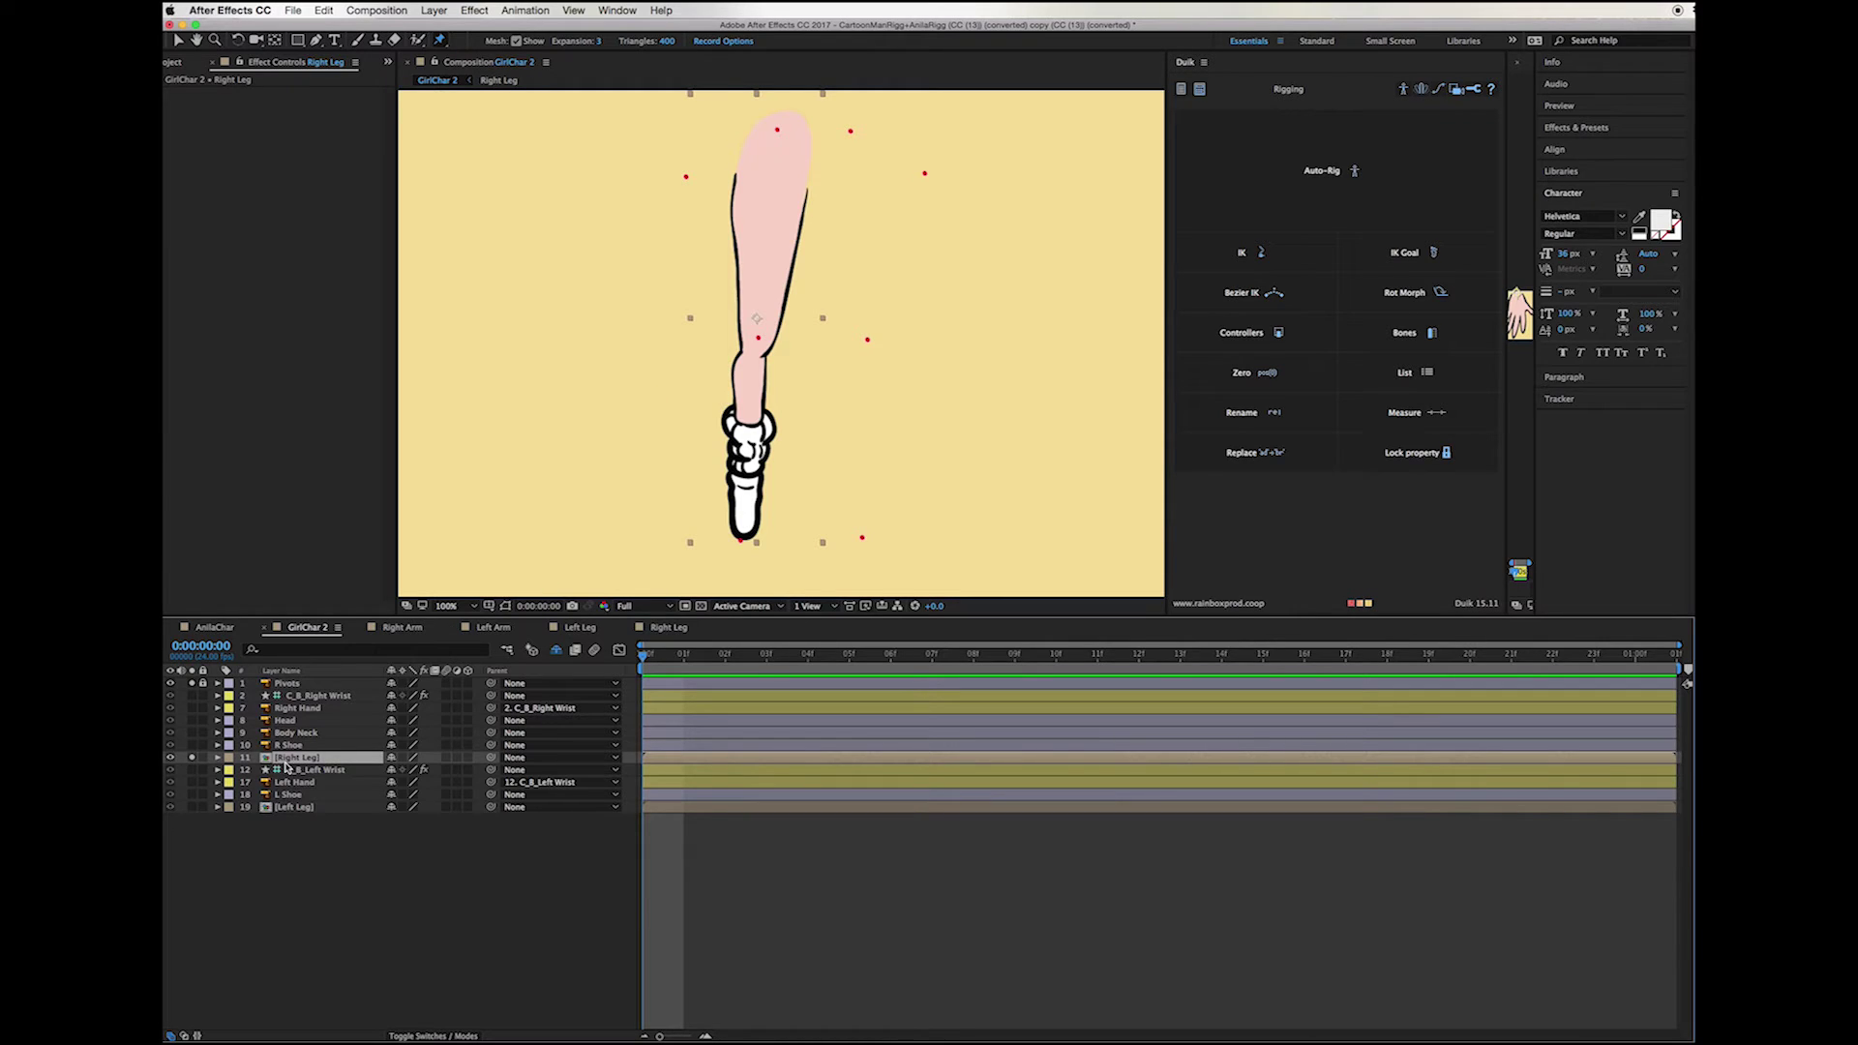
{"action": "left_click", "coordinate": [778, 130]}
{"action": "left_click", "coordinate": [757, 337]}
{"action": "left_click", "coordinate": [741, 539]}
Step: Rename the Right Leg layer's three puppet pins as Right Ancle, Right Knee and Right Hip, from ankle to hip
{"action": "left_click", "coordinate": [256, 819]}
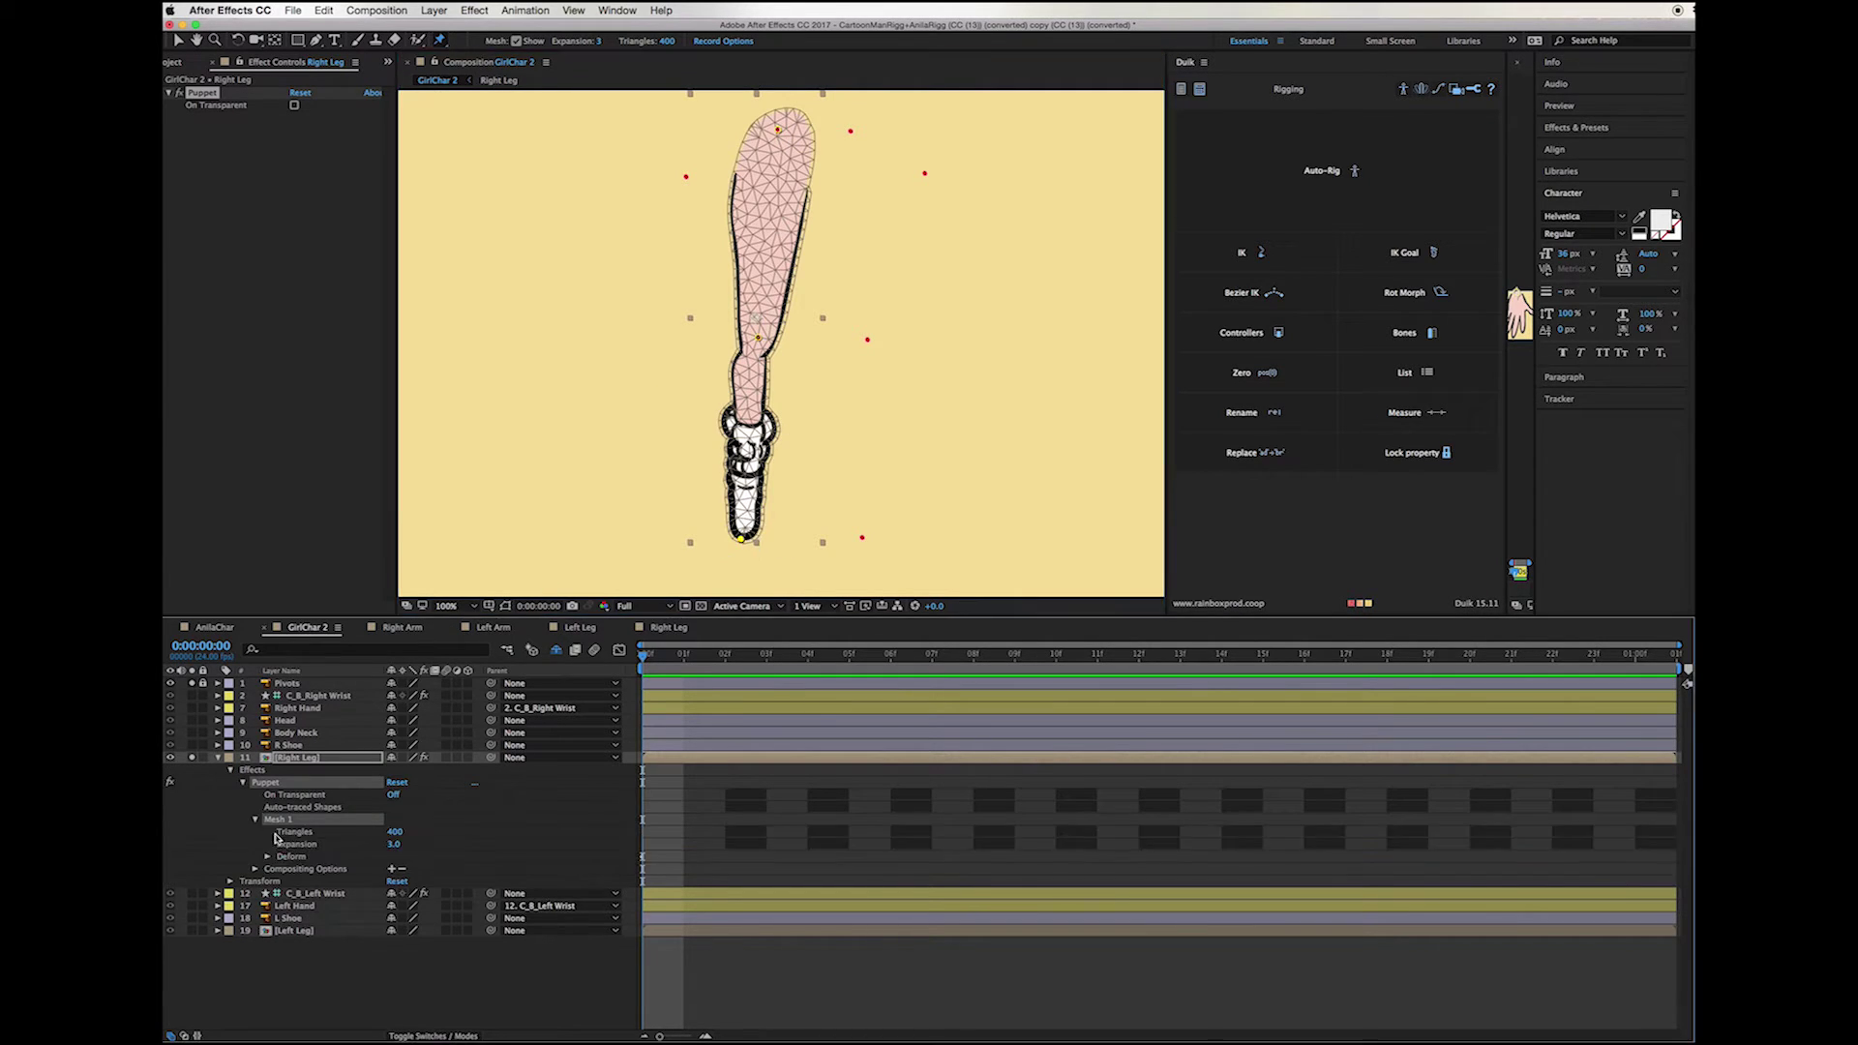
{"action": "left_click", "coordinate": [268, 857]}
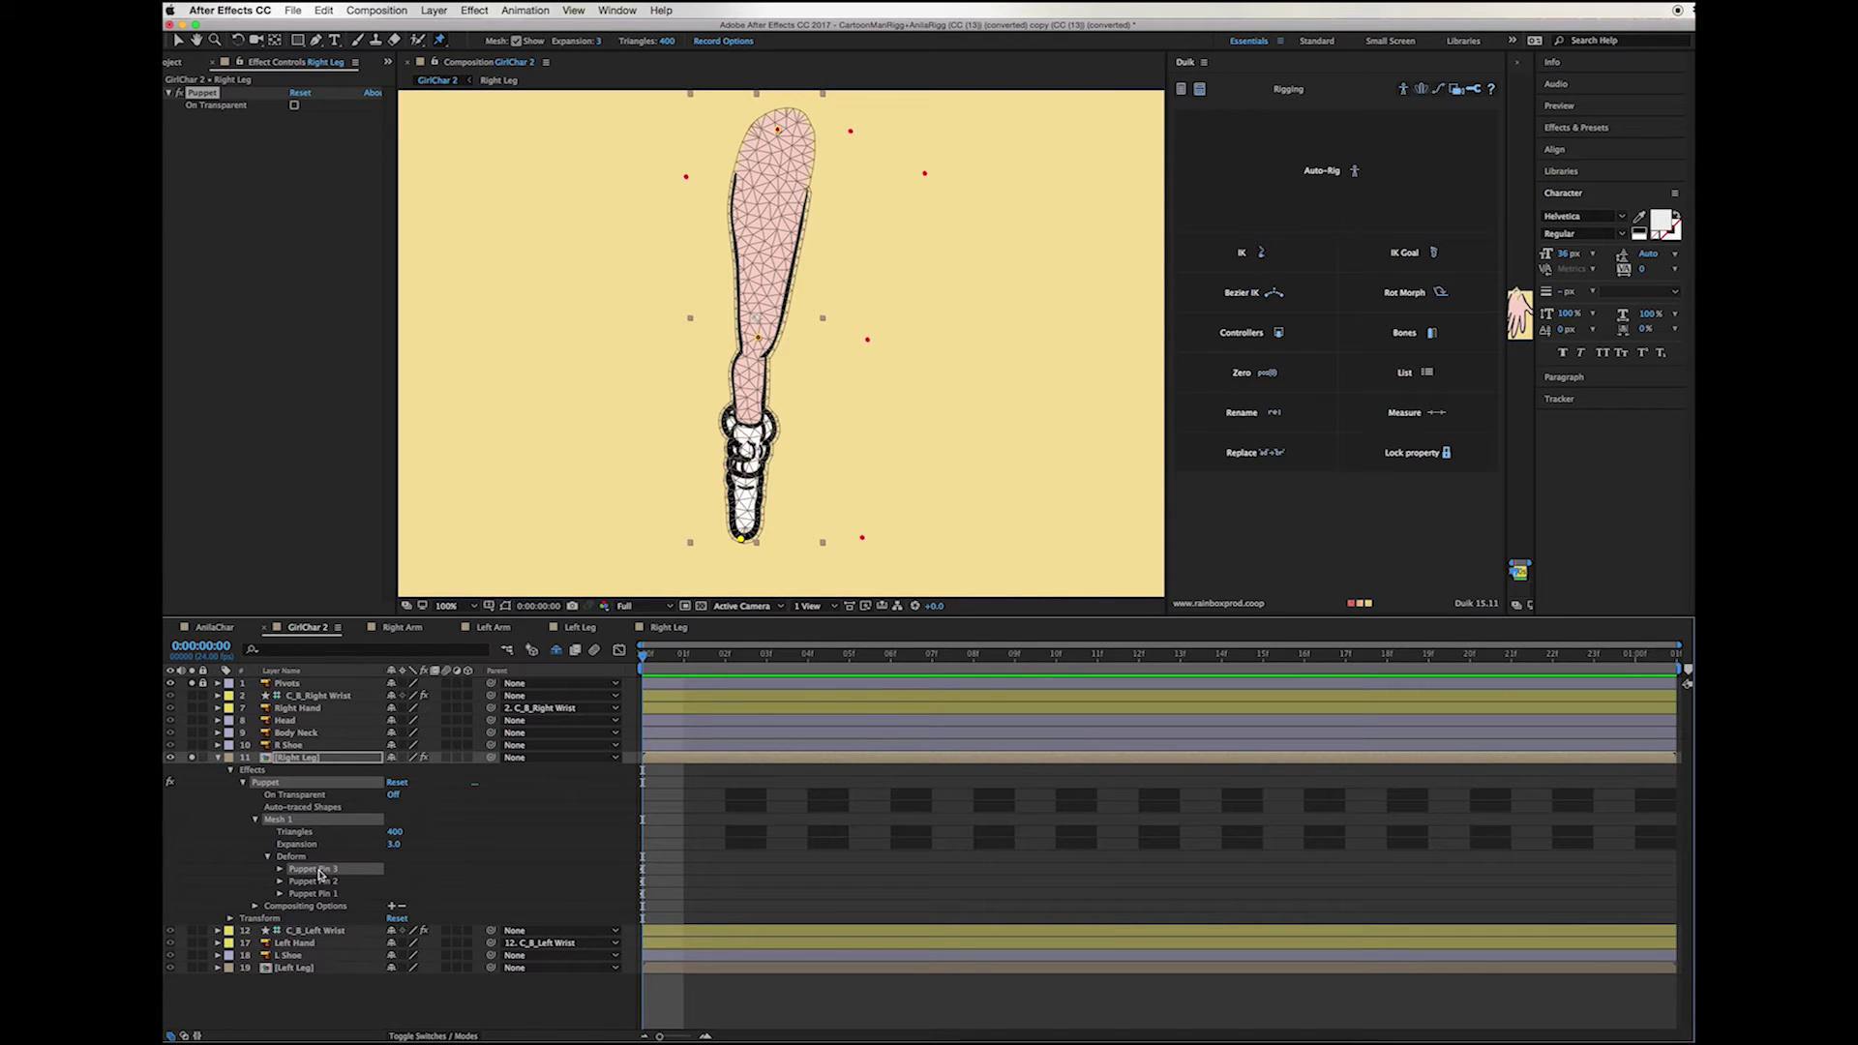
{"action": "key", "text": "Return"}
{"action": "type", "text": "L"}
{"action": "type", "text": "Right Angle"}
{"action": "key", "text": "Return"}
{"action": "left_click", "coordinate": [320, 893]}
{"action": "left_click", "coordinate": [319, 881]}
{"action": "key", "text": "Return"}
{"action": "type", "text": "Right"}
{"action": "key", "text": "Return"}
{"action": "left_click", "coordinate": [320, 893]}
{"action": "key", "text": "Return"}
{"action": "type", "text": "Right Hip"}
{"action": "key", "text": "Return"}
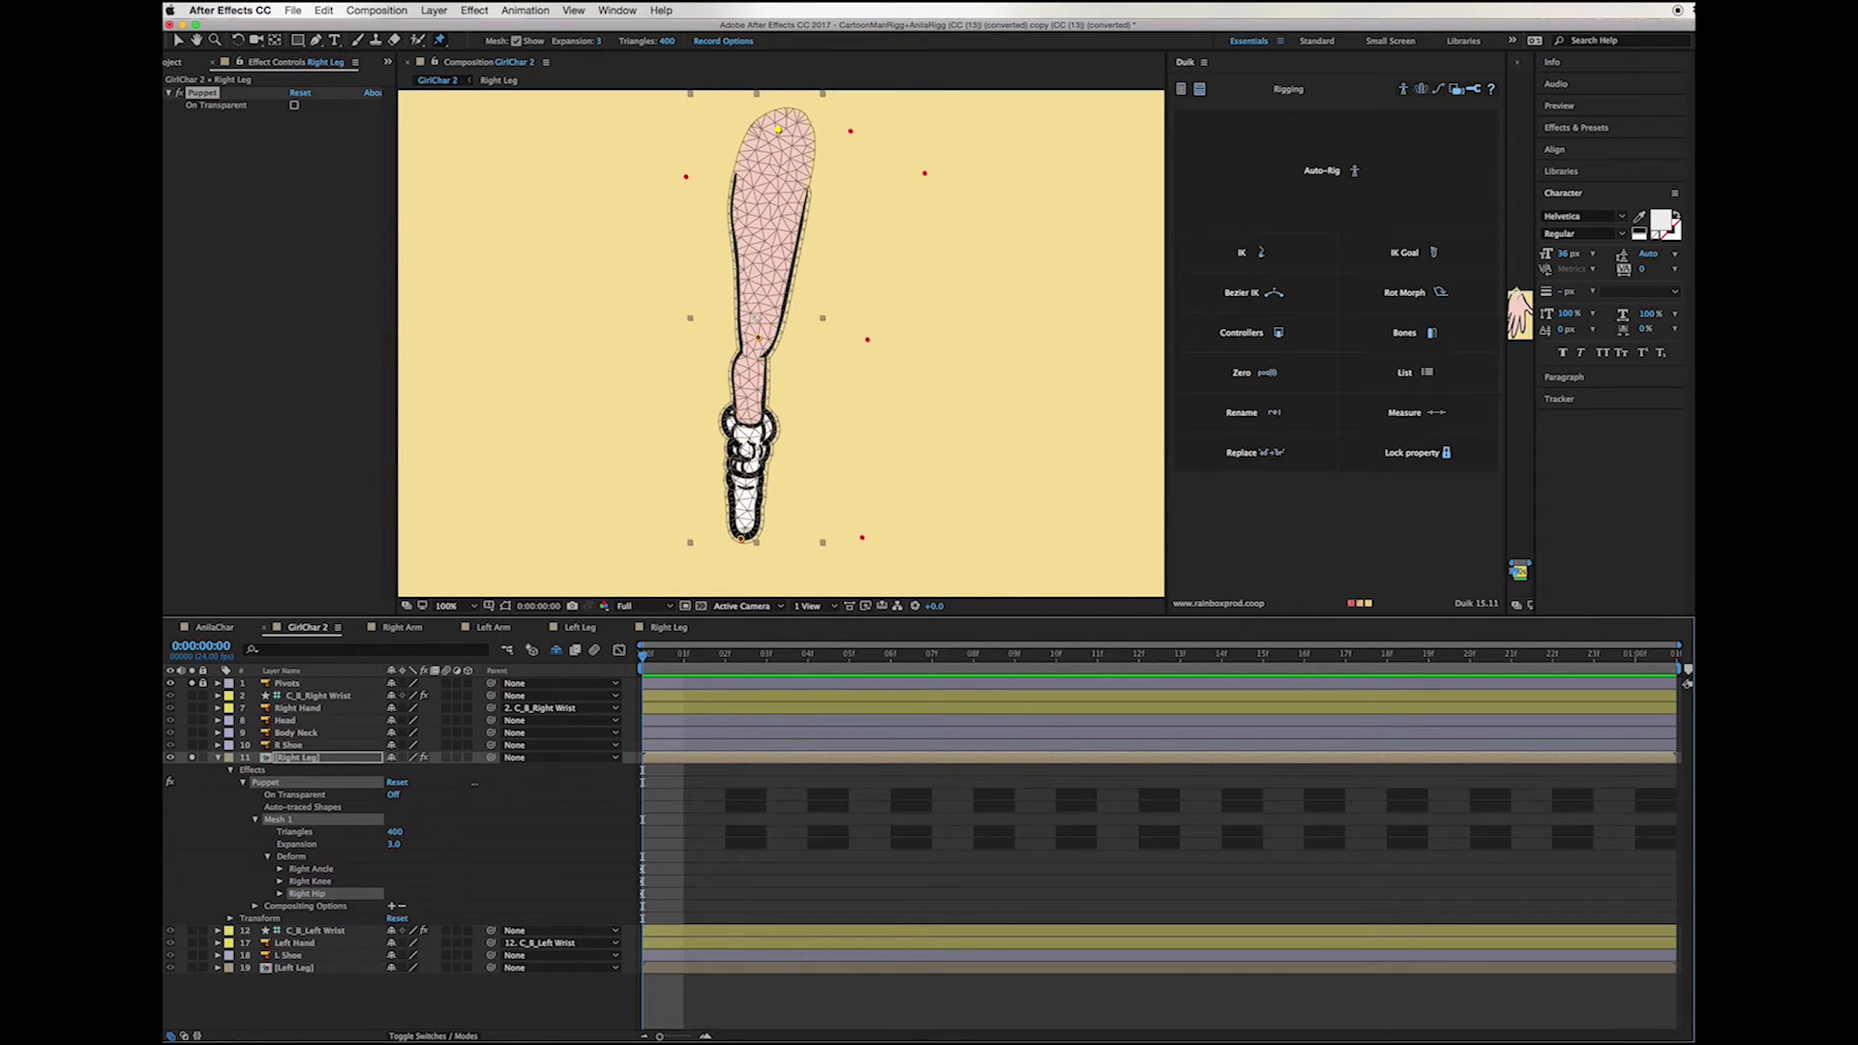
Step: Create Duik bones from the three right leg pins, and parent the ankle bone to the knee bone and the knee to the hip
{"action": "left_click", "coordinate": [319, 869], "text": "shift"}
{"action": "left_click", "coordinate": [320, 882], "text": "shift"}
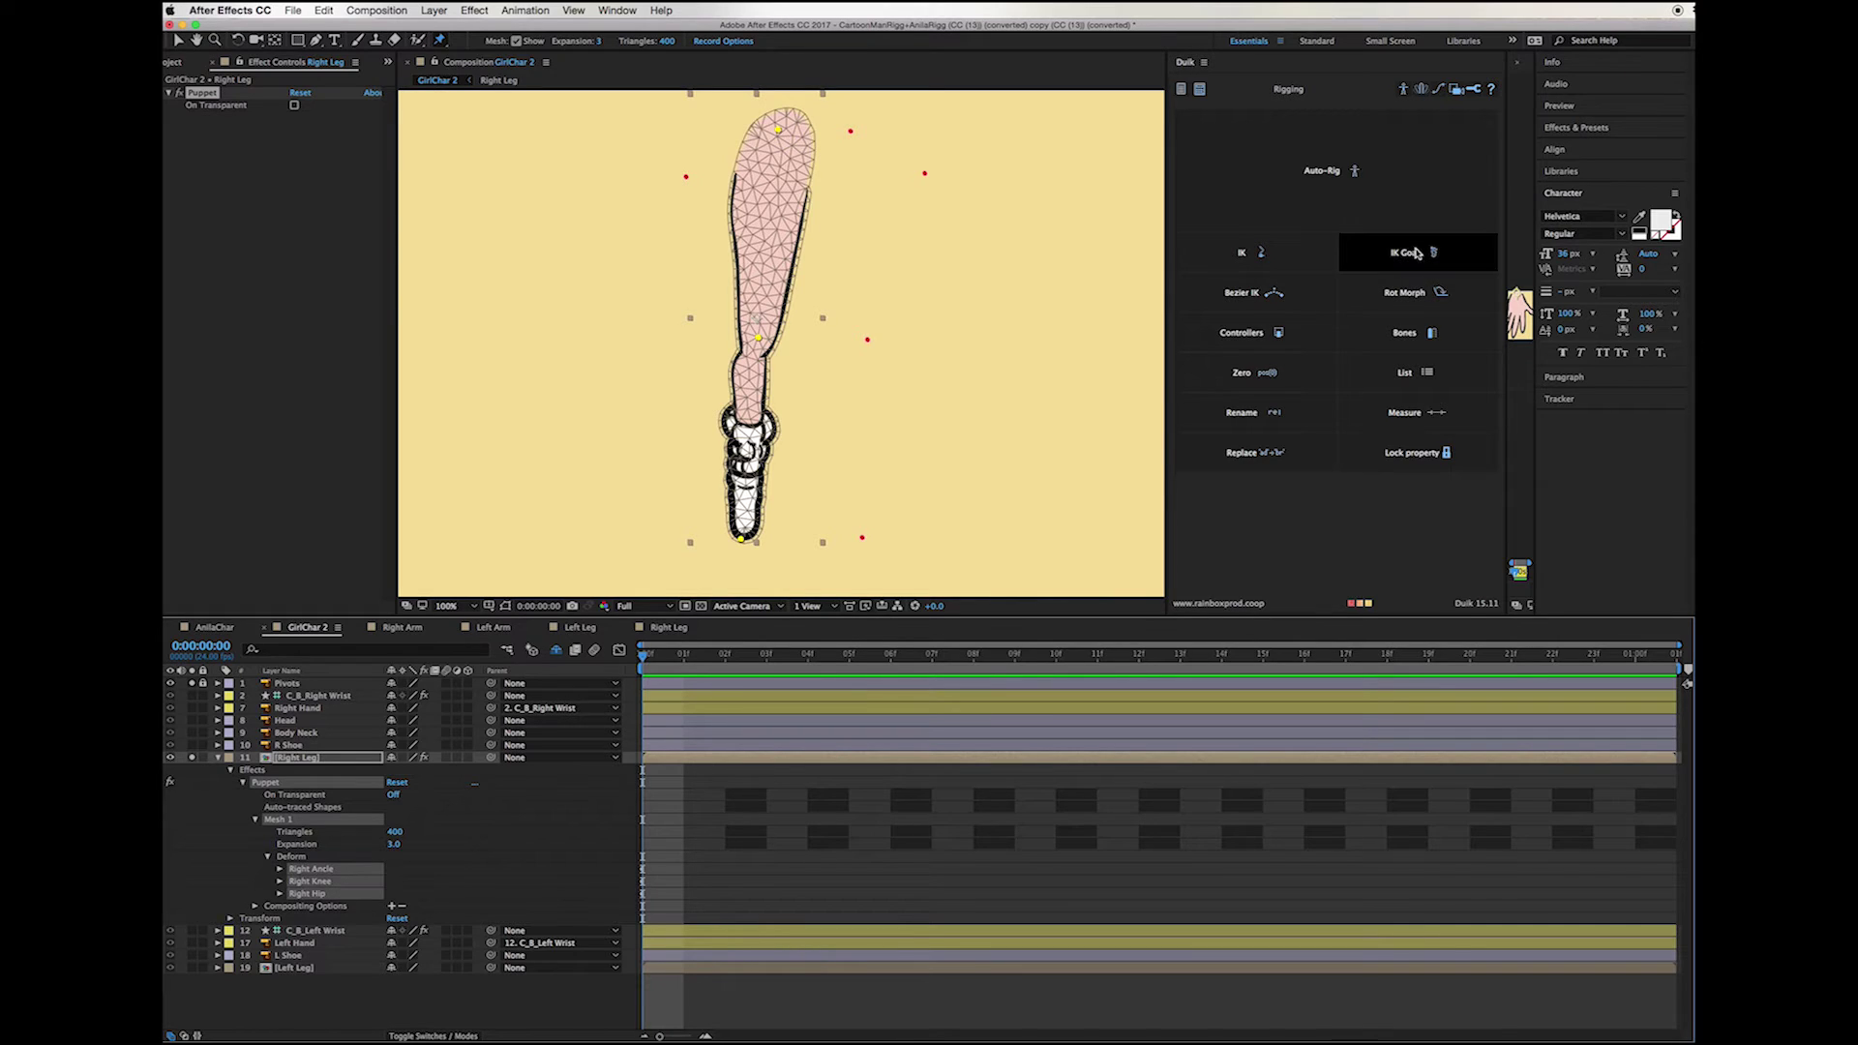
{"action": "left_click", "coordinate": [1418, 335]}
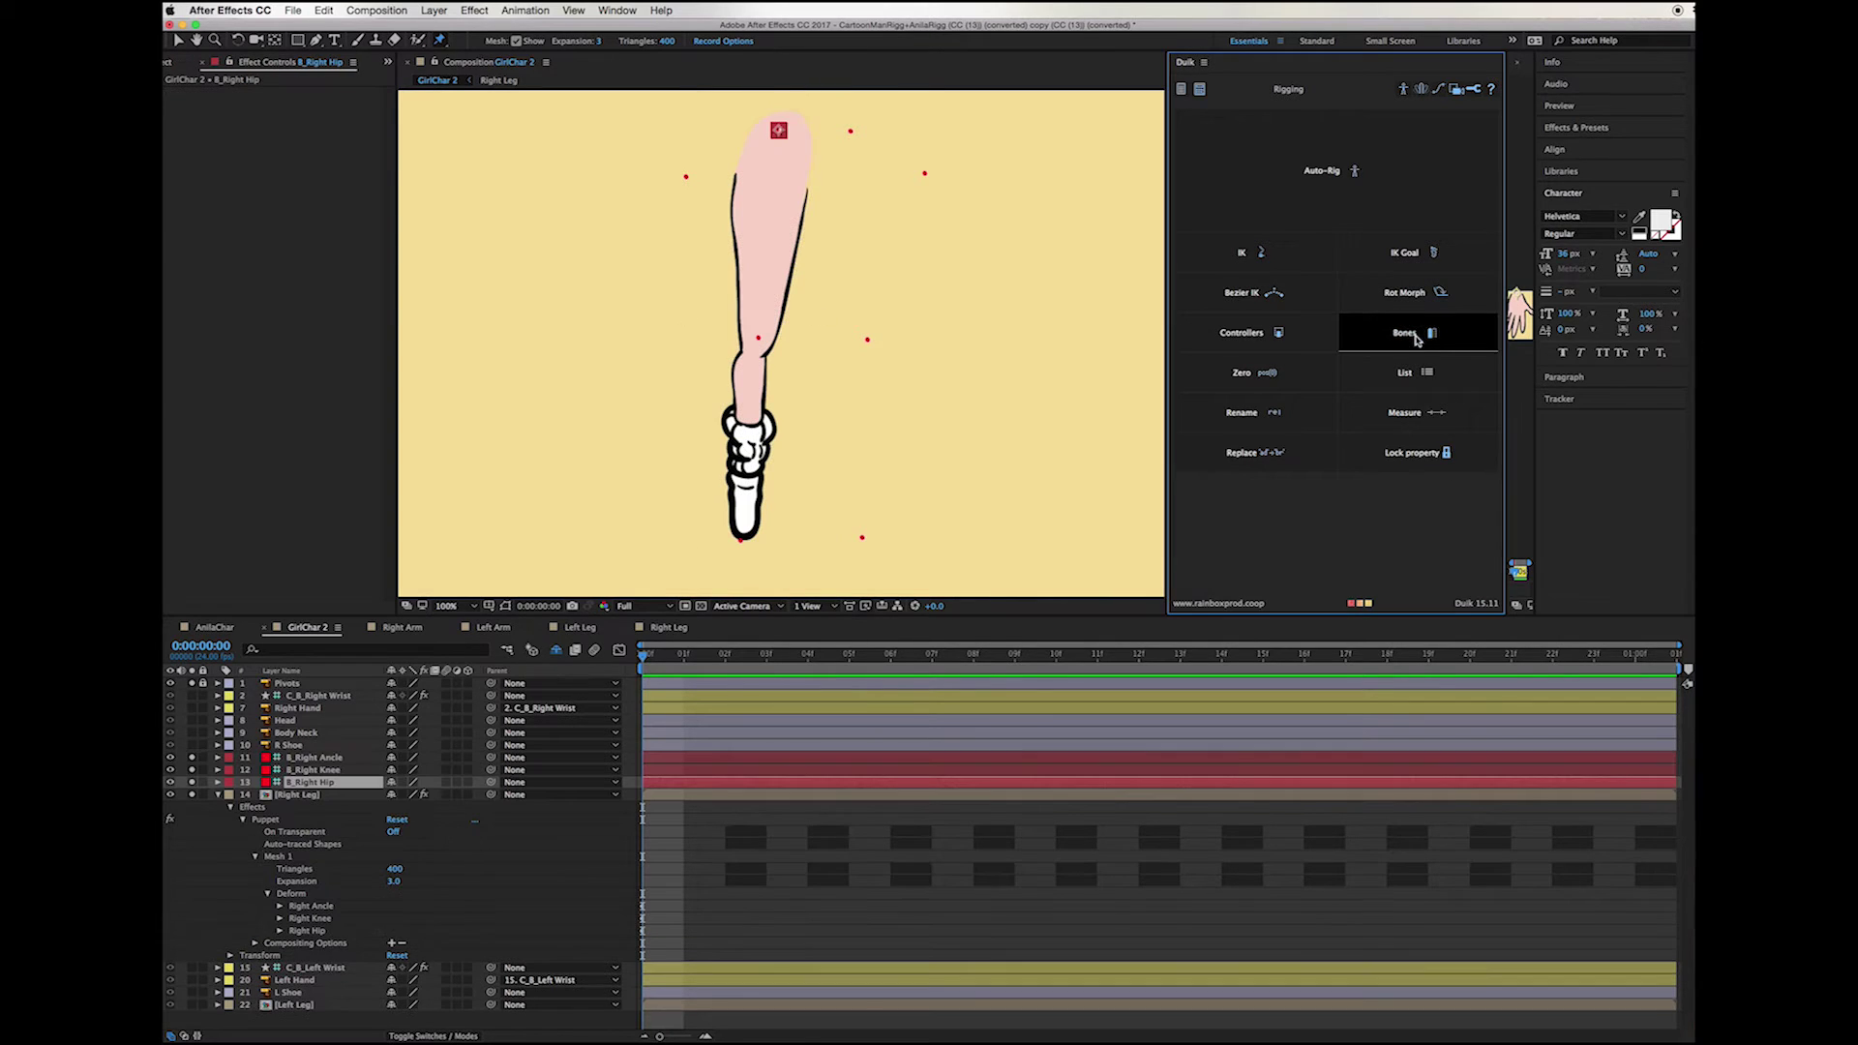
{"action": "left_click", "coordinate": [219, 795]}
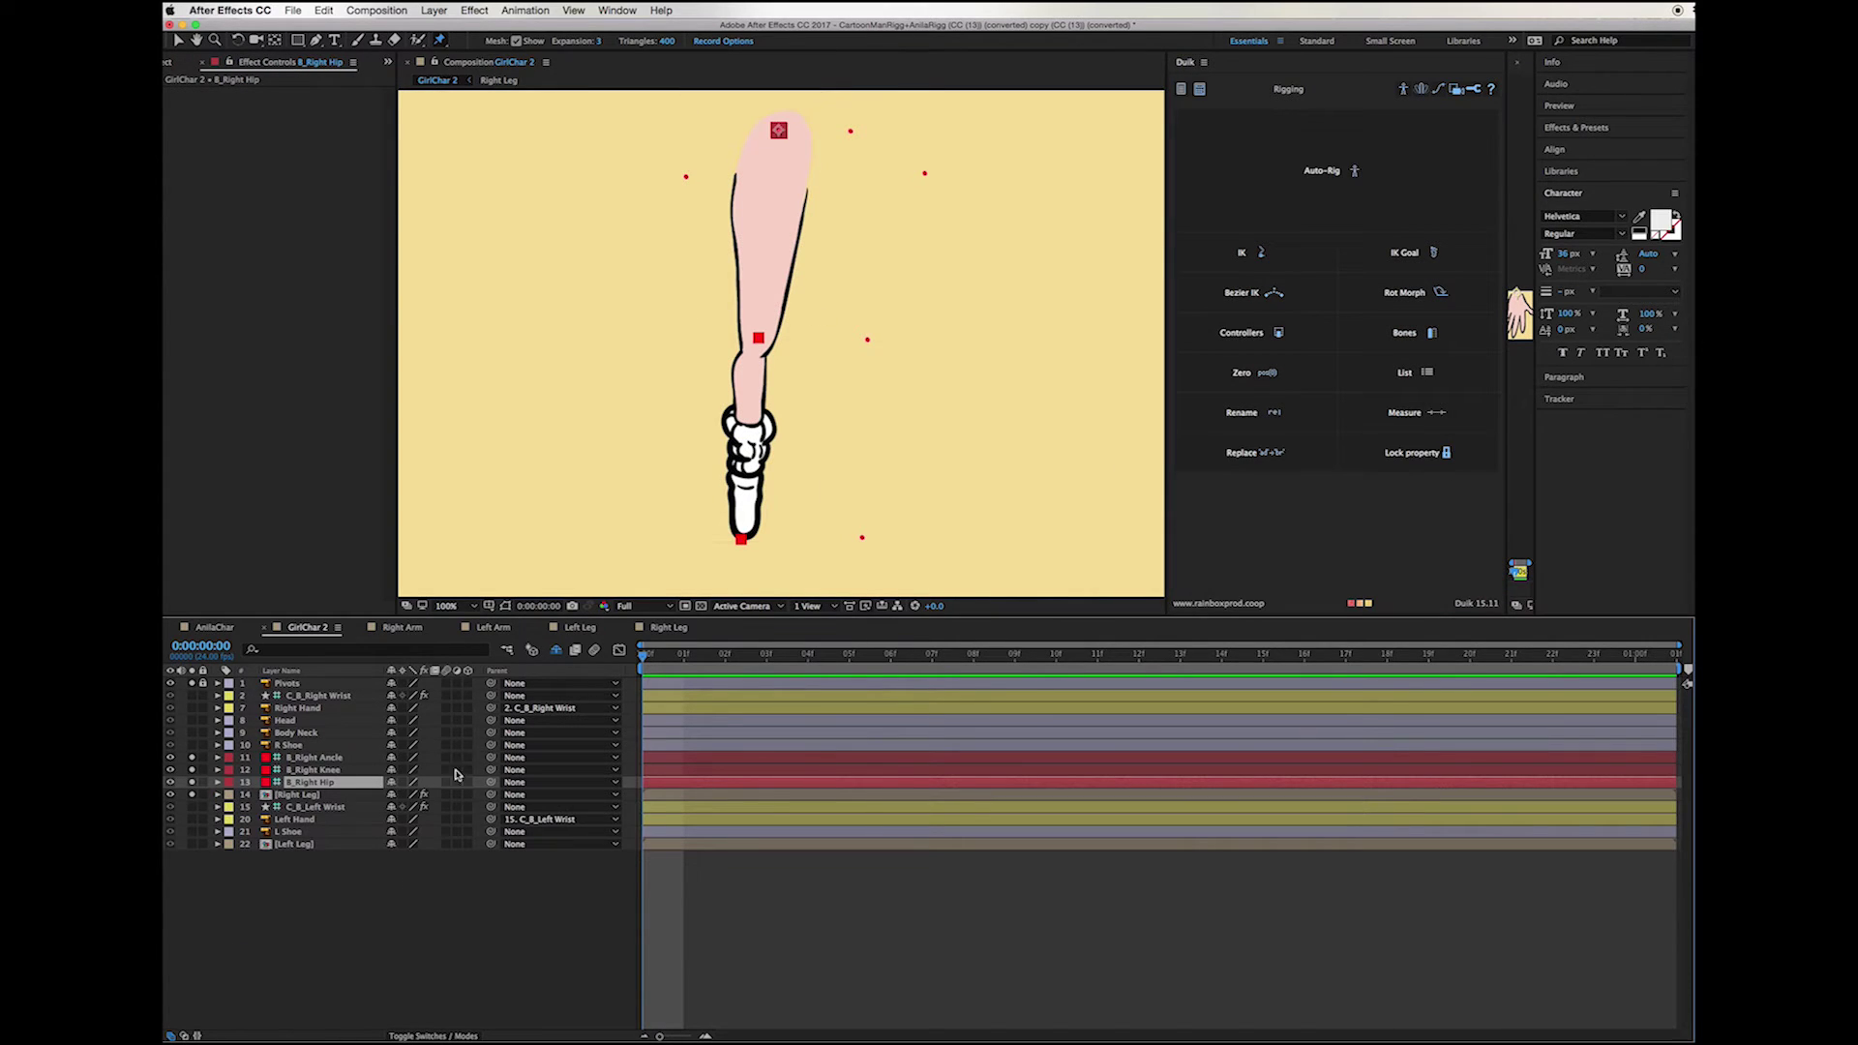
{"action": "left_click_drag", "start_coordinate": [490, 759], "coordinate": [329, 769]}
{"action": "left_click_drag", "start_coordinate": [490, 770], "coordinate": [321, 786]}
Step: Test the right leg's bone chain by rotating B_Right Hip to about -74°, and undo the rotation
{"action": "key", "text": "r"}
{"action": "left_click", "coordinate": [179, 39]}
{"action": "left_click_drag", "start_coordinate": [423, 801], "coordinate": [348, 795]}
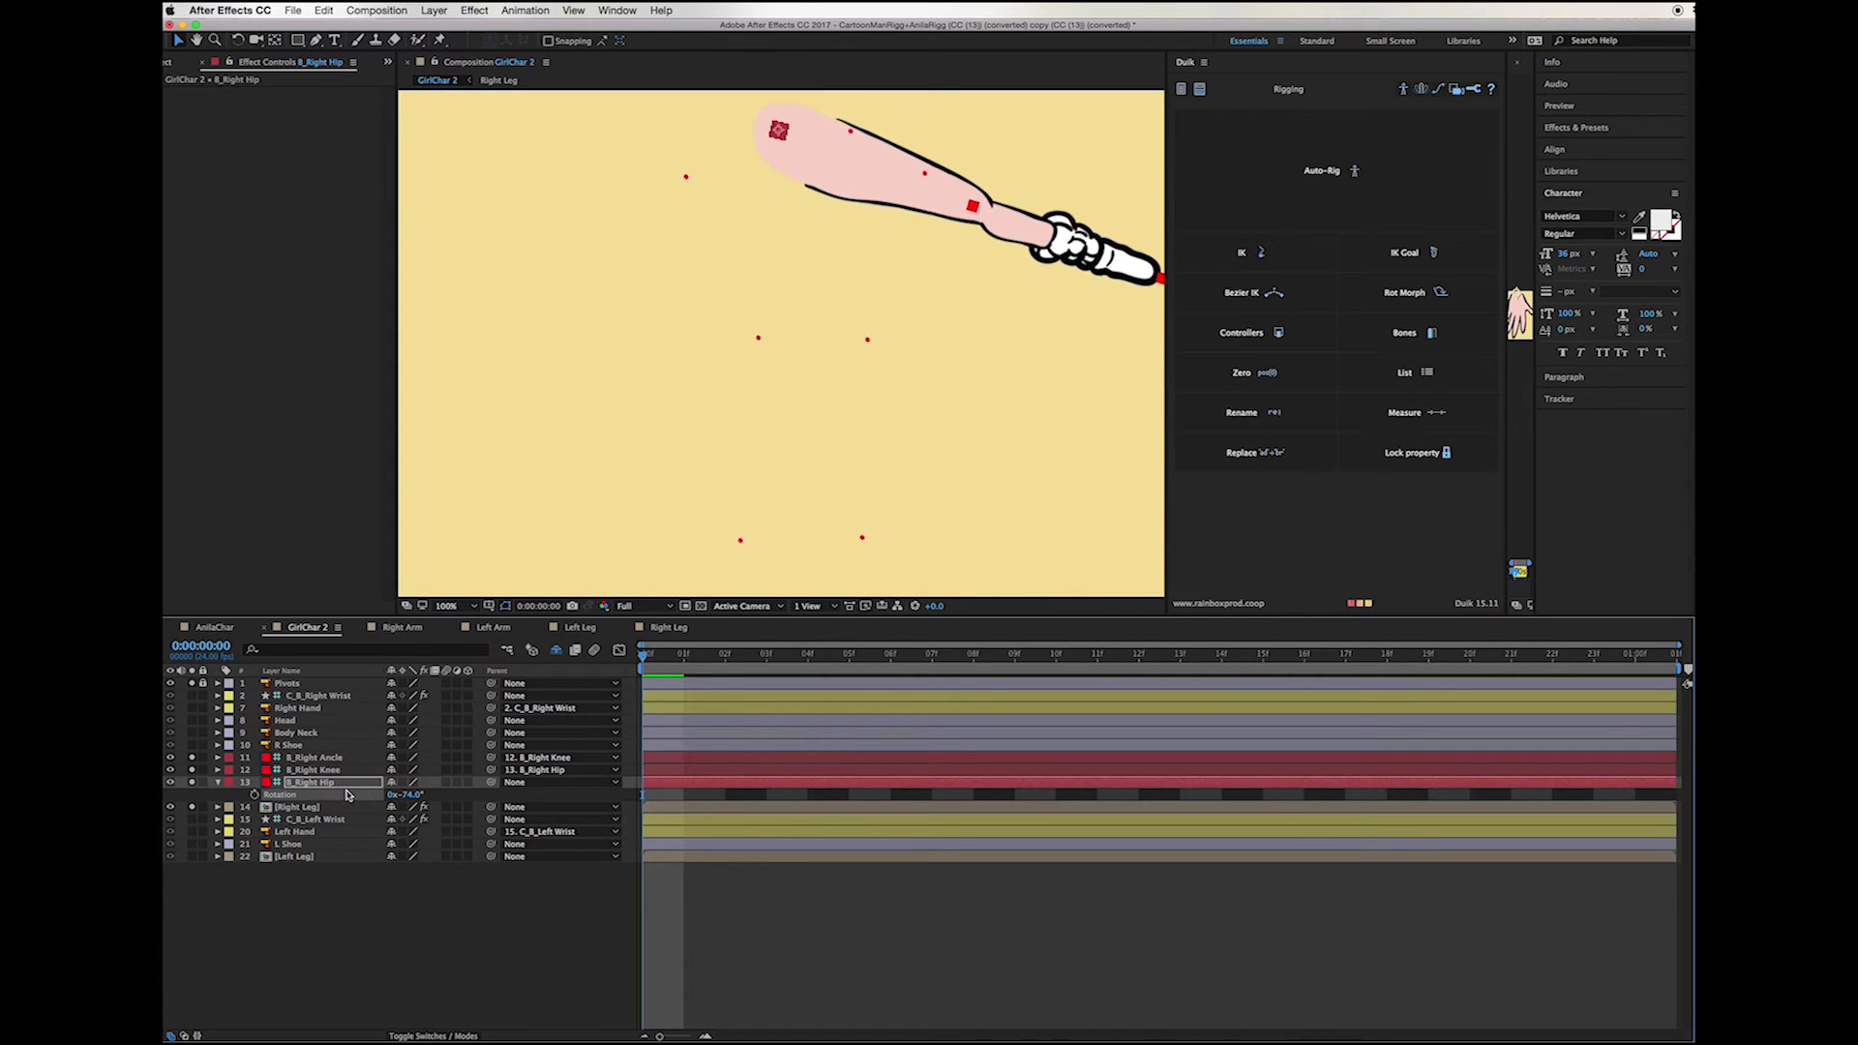
{"action": "key", "text": "ctrl+z"}
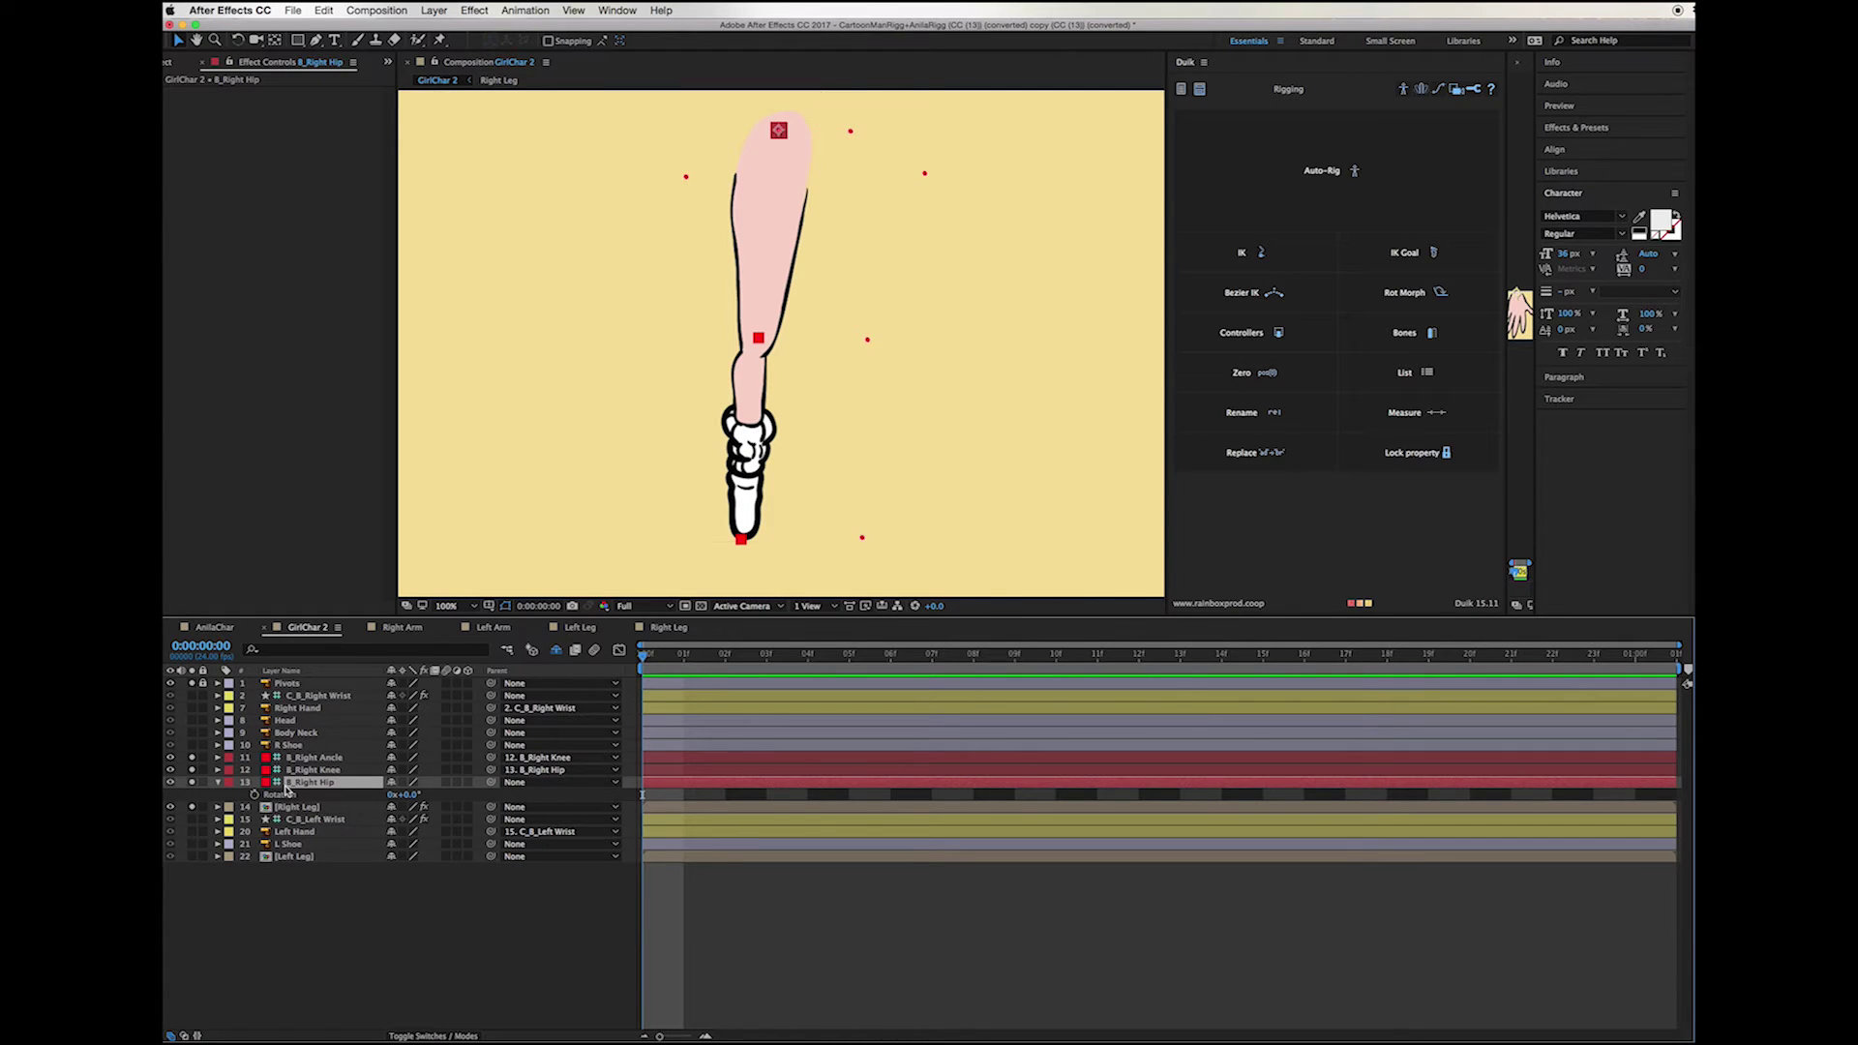
Step: Create a medium white Duik controller for the B_Right Ancle bone
{"action": "left_click", "coordinate": [316, 759]}
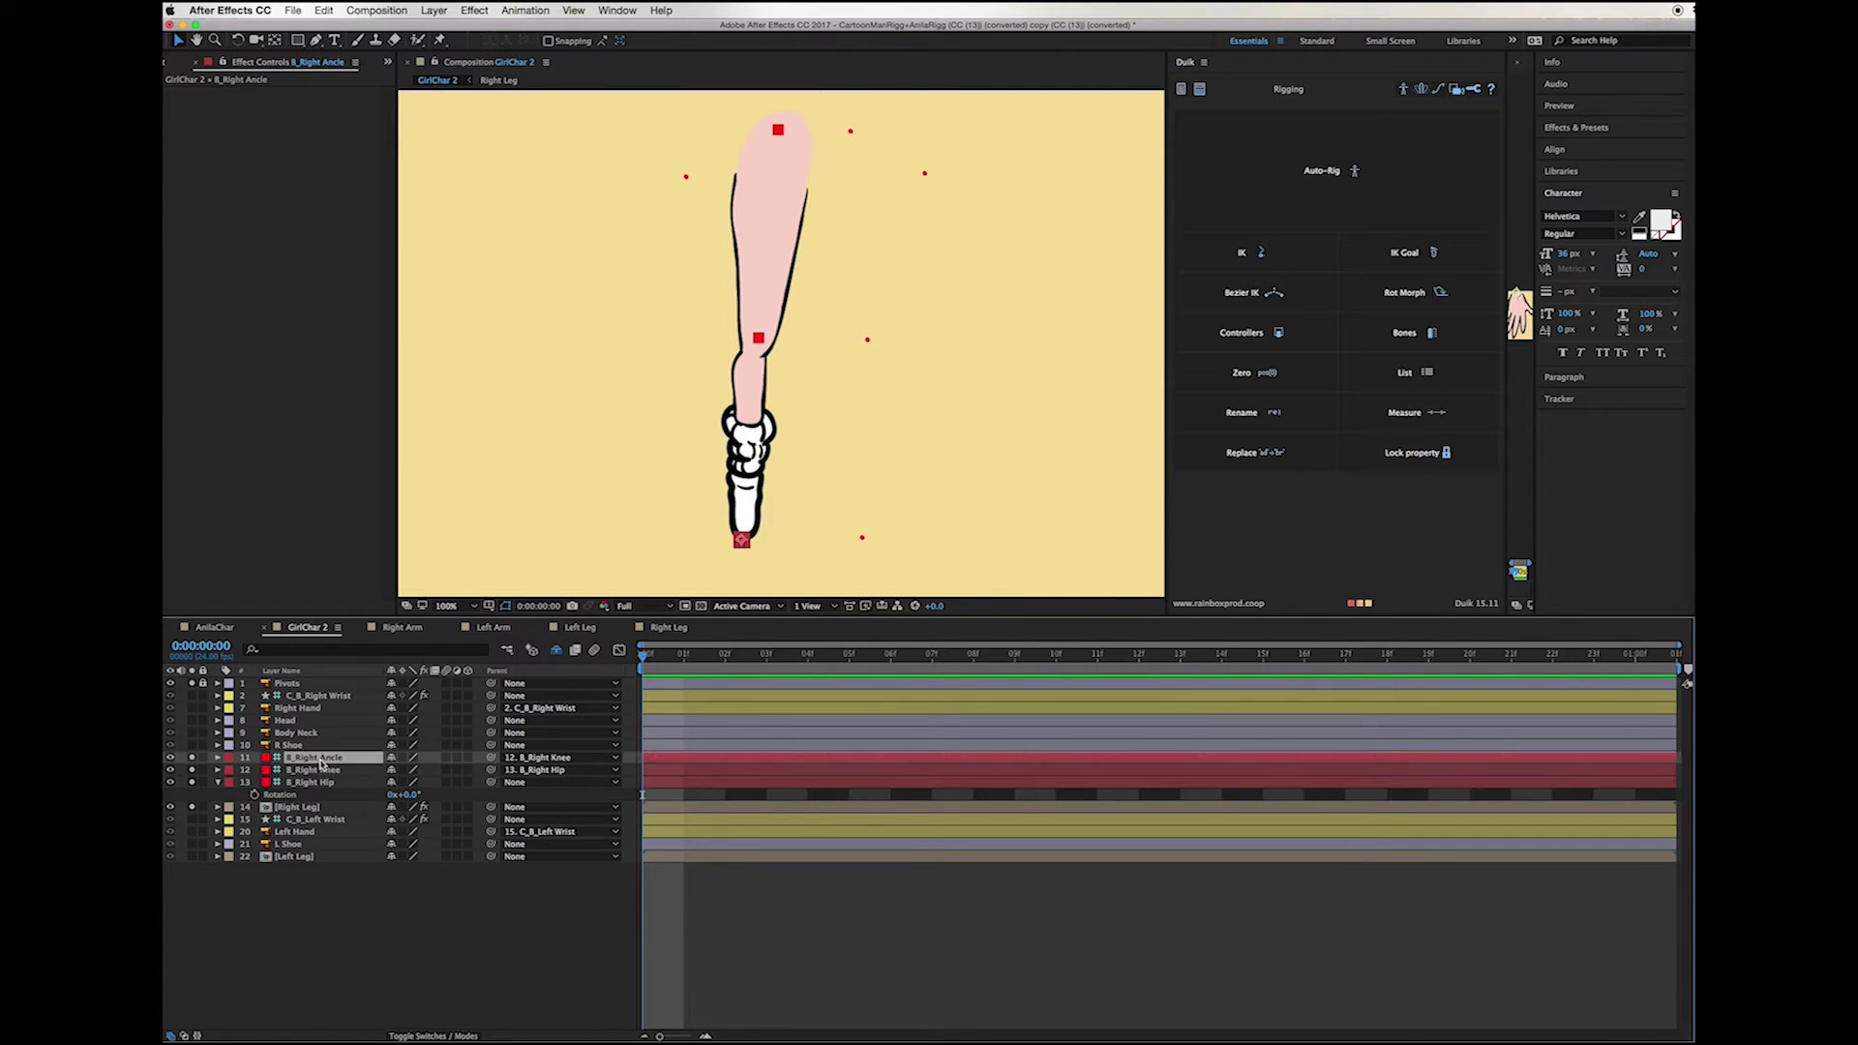
{"action": "left_click", "coordinate": [1246, 332]}
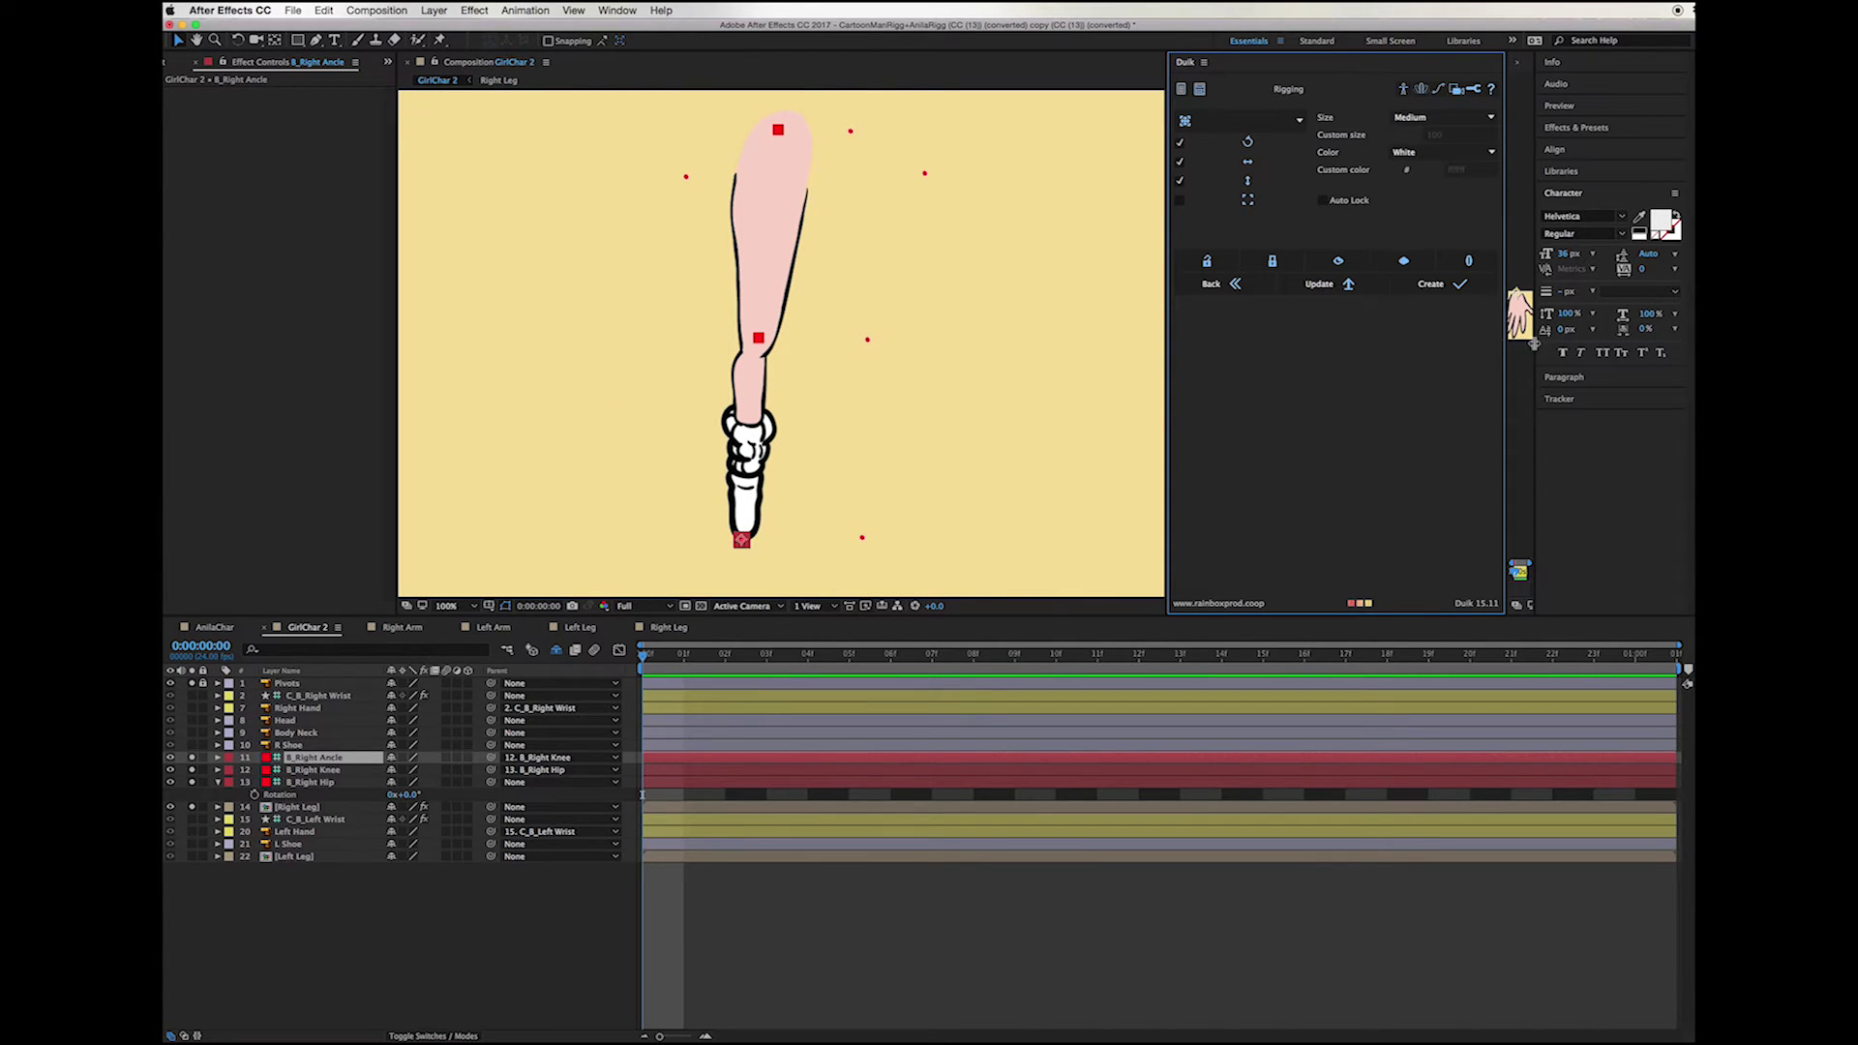
{"action": "left_click", "coordinate": [1437, 285]}
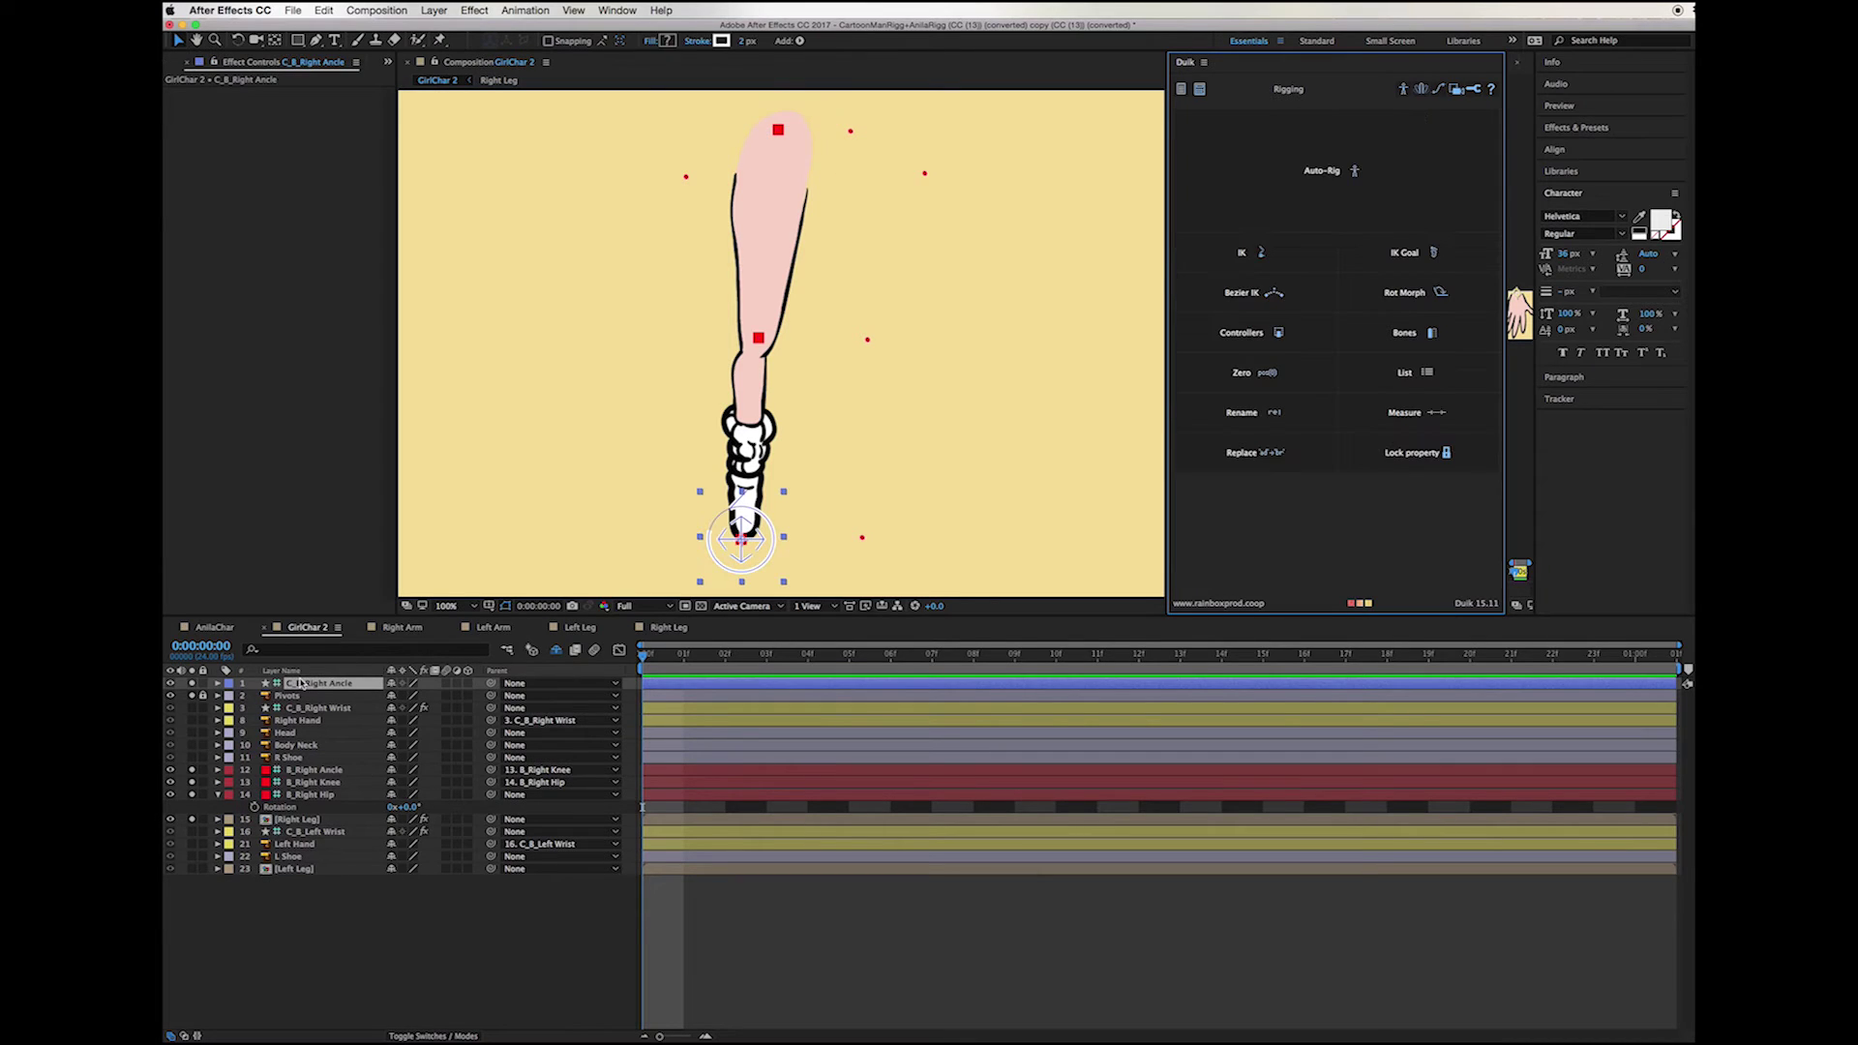
Step: Place C_B_Right Ancle directly above the right leg bones and create a Duik 2-Layer IK & Goal from the three bones and the controller
{"action": "left_click_drag", "start_coordinate": [314, 688], "coordinate": [305, 771]}
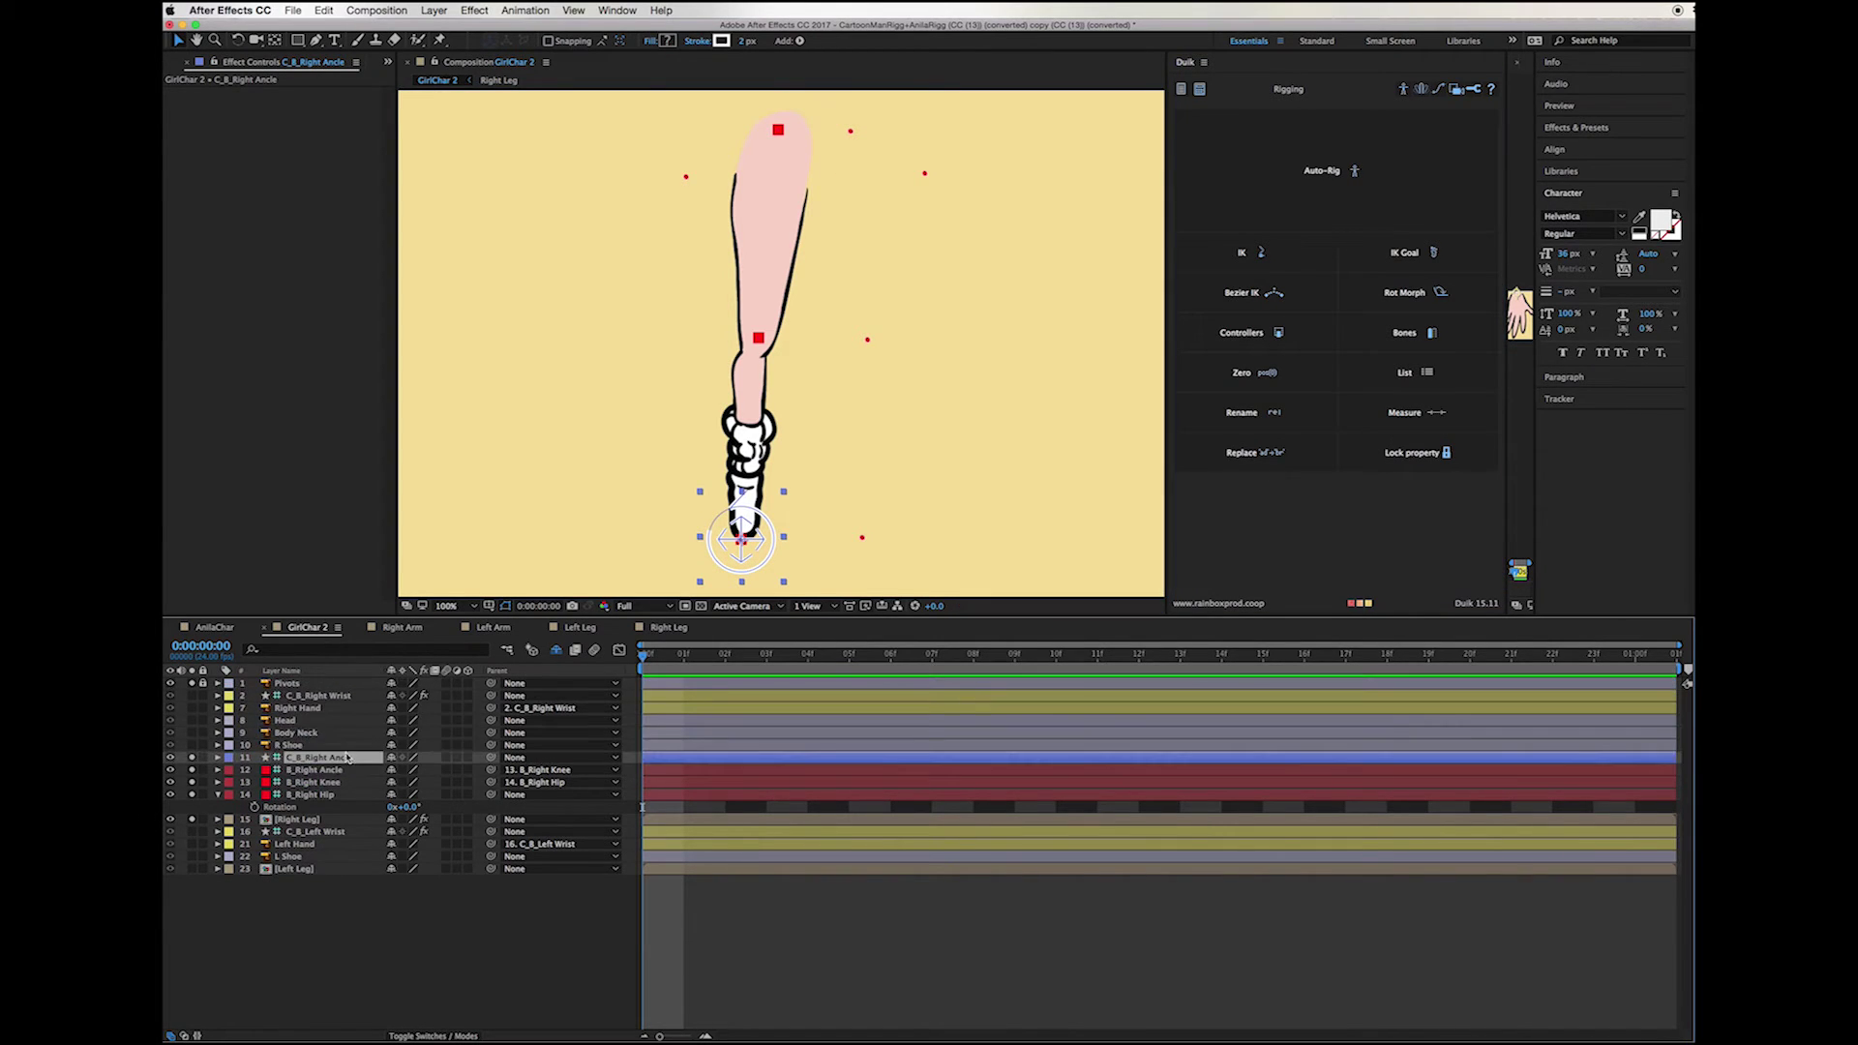
{"action": "left_click", "coordinate": [311, 795]}
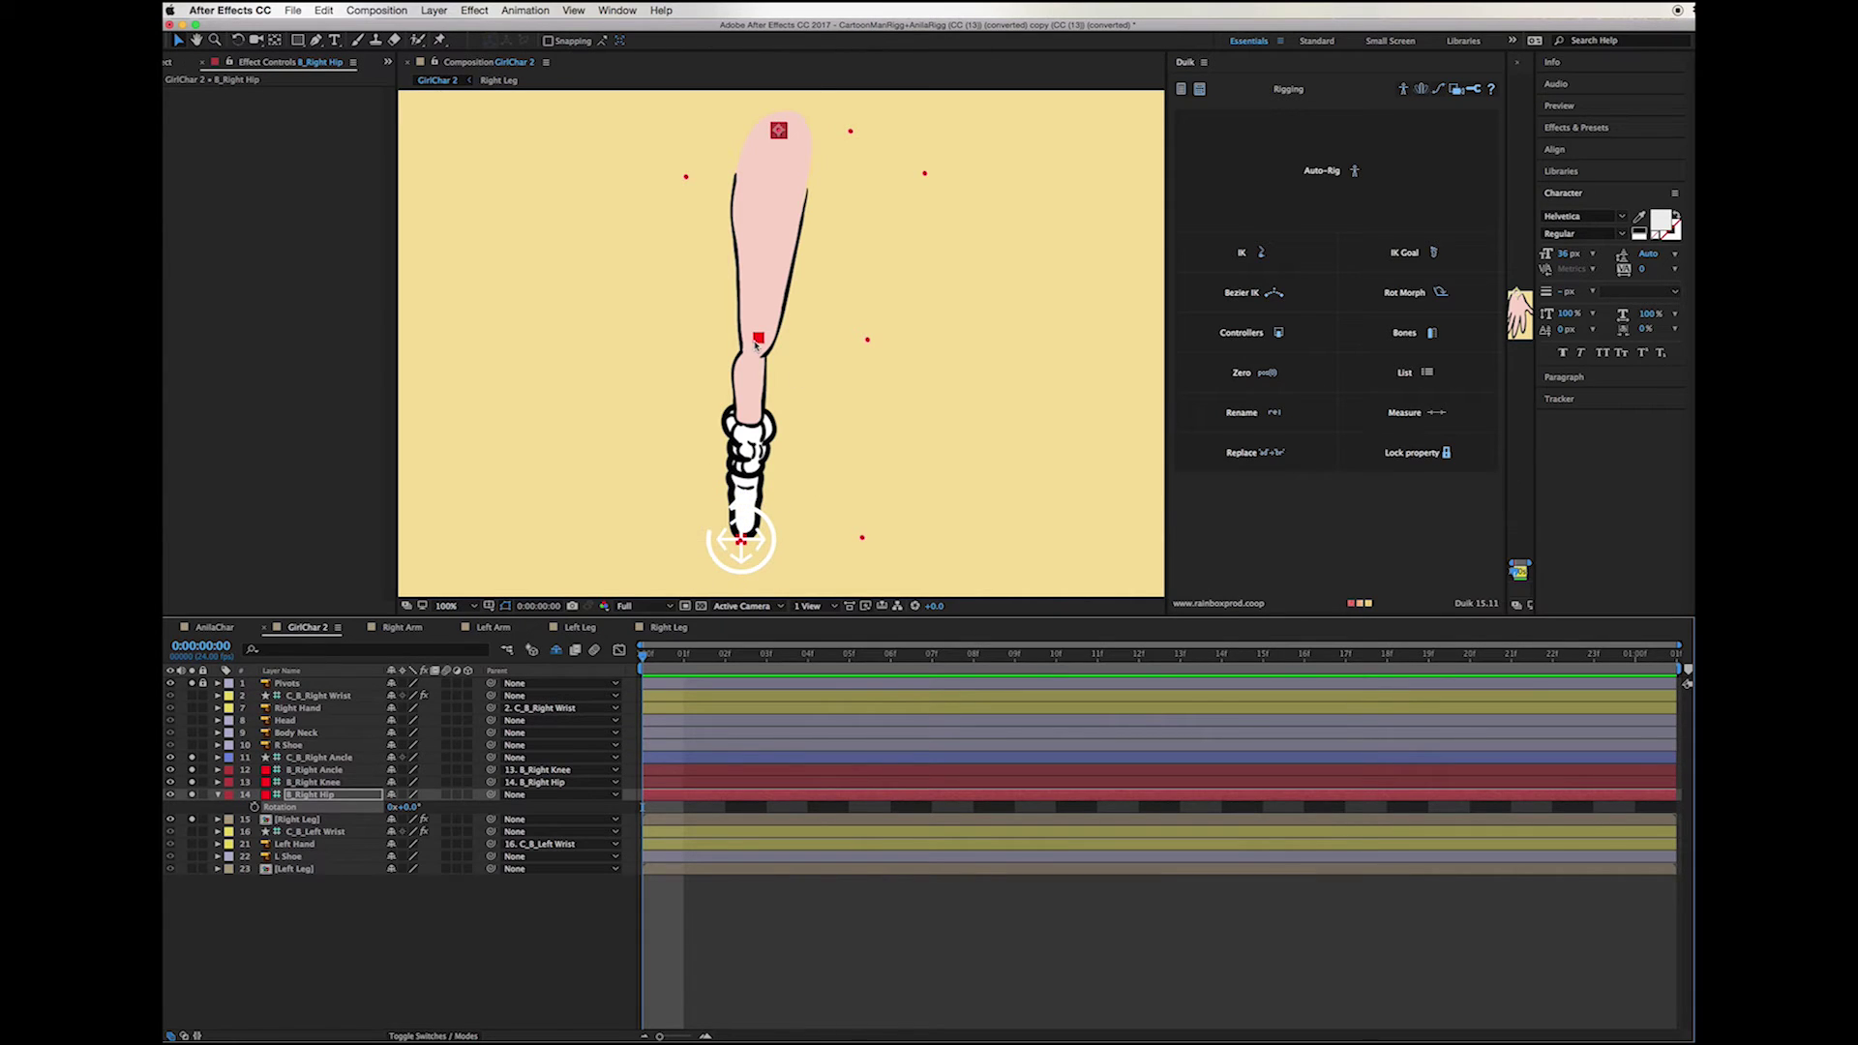
{"action": "left_click", "coordinate": [332, 796]}
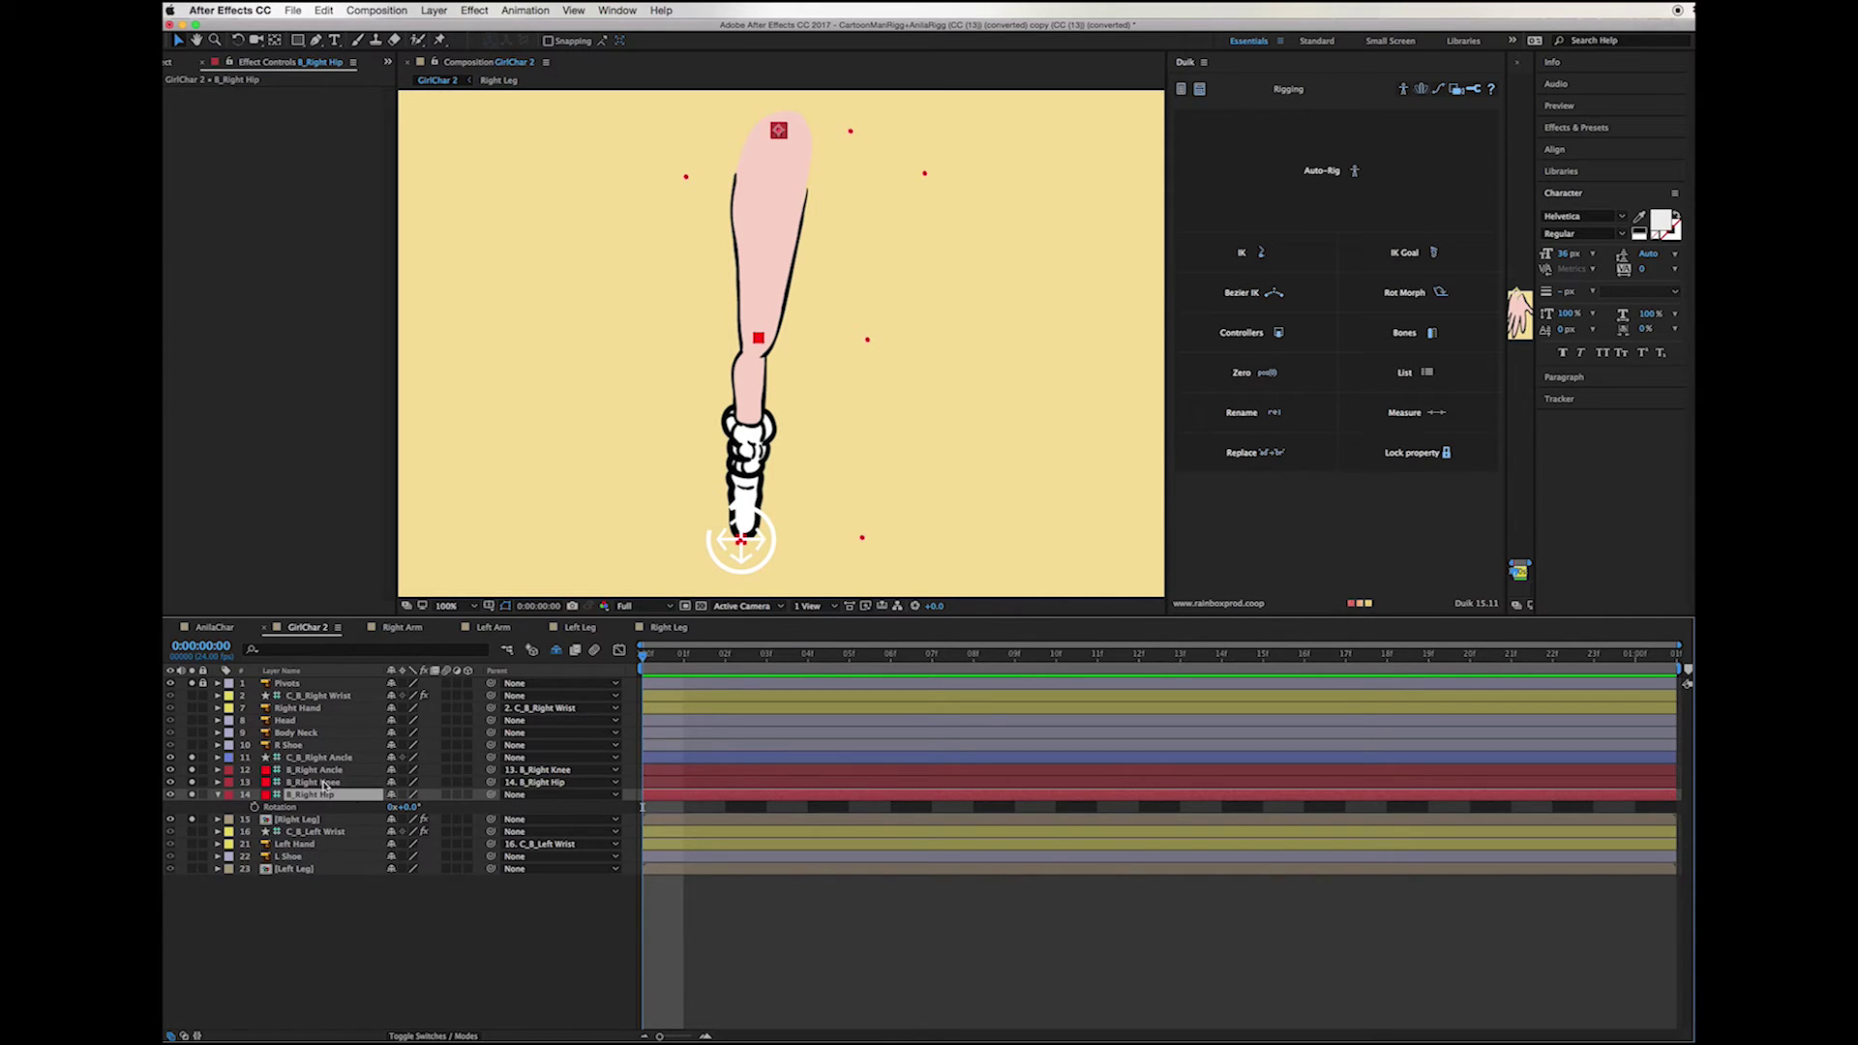
{"action": "left_click", "coordinate": [320, 782], "text": "shift"}
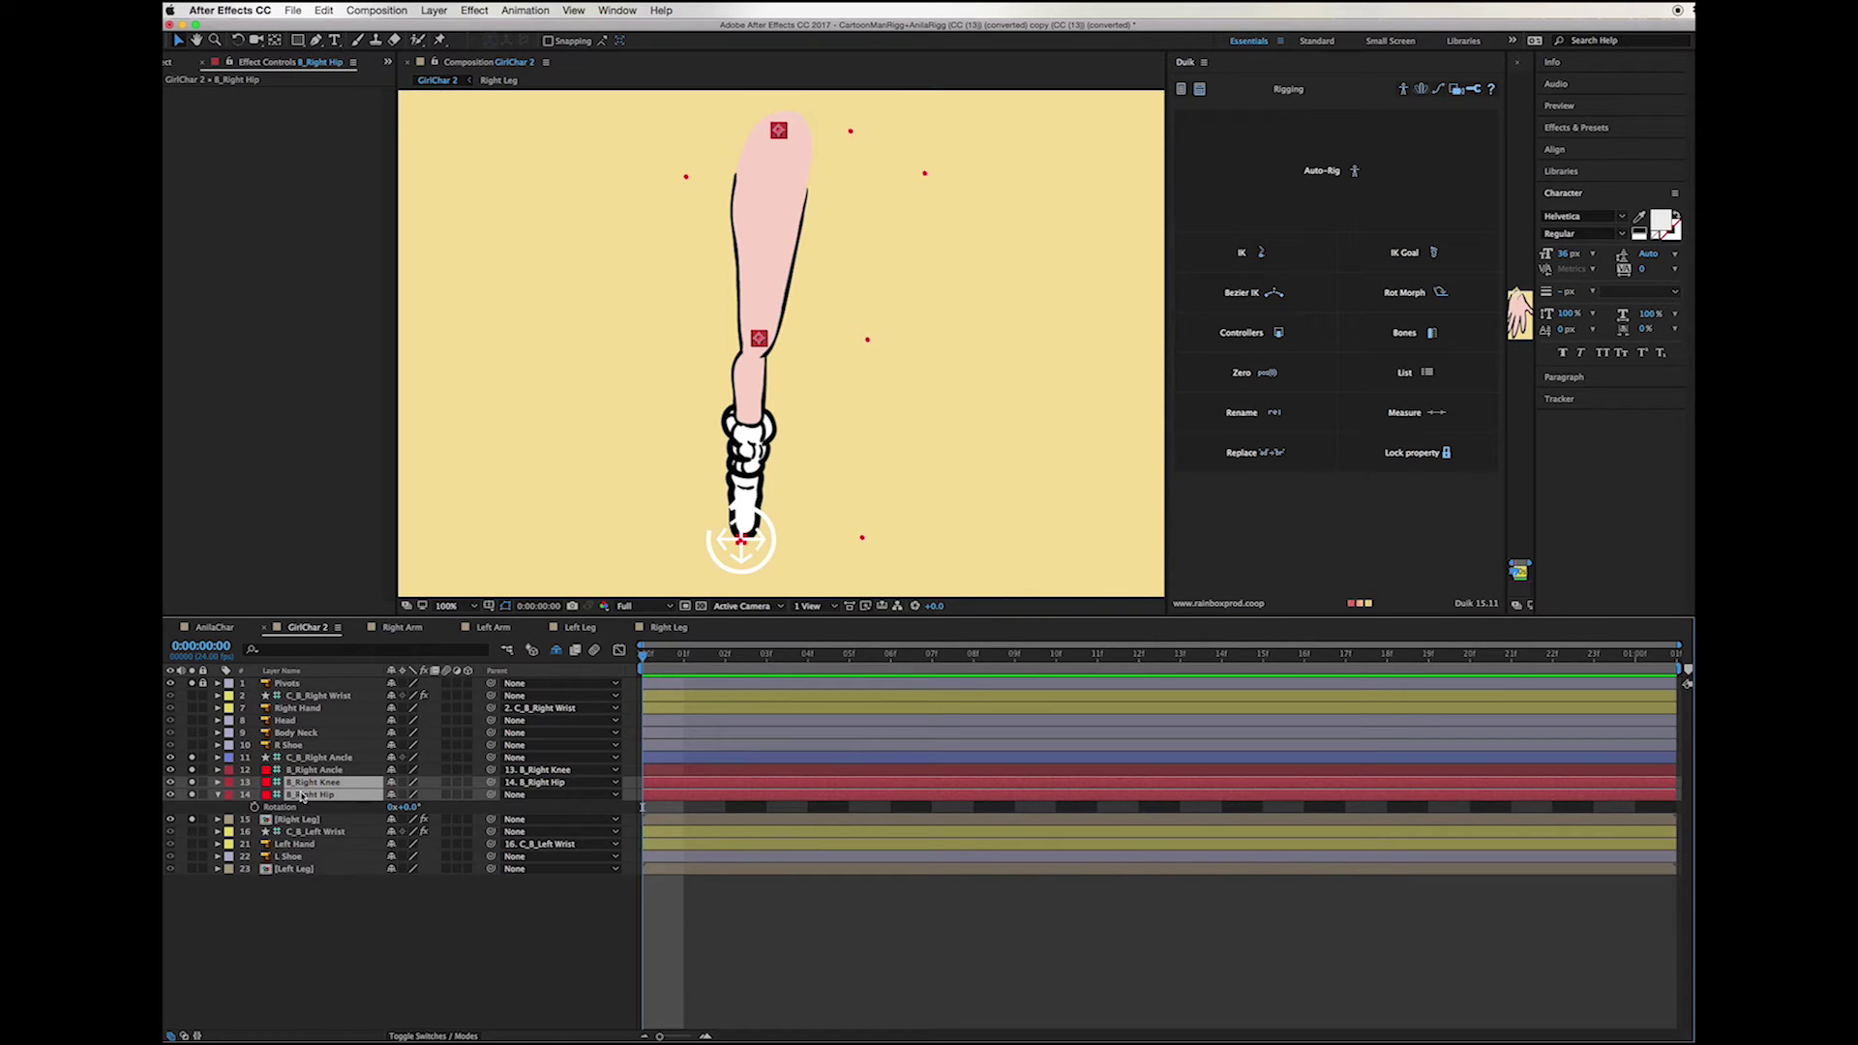
{"action": "left_click", "coordinate": [326, 770], "text": "shift"}
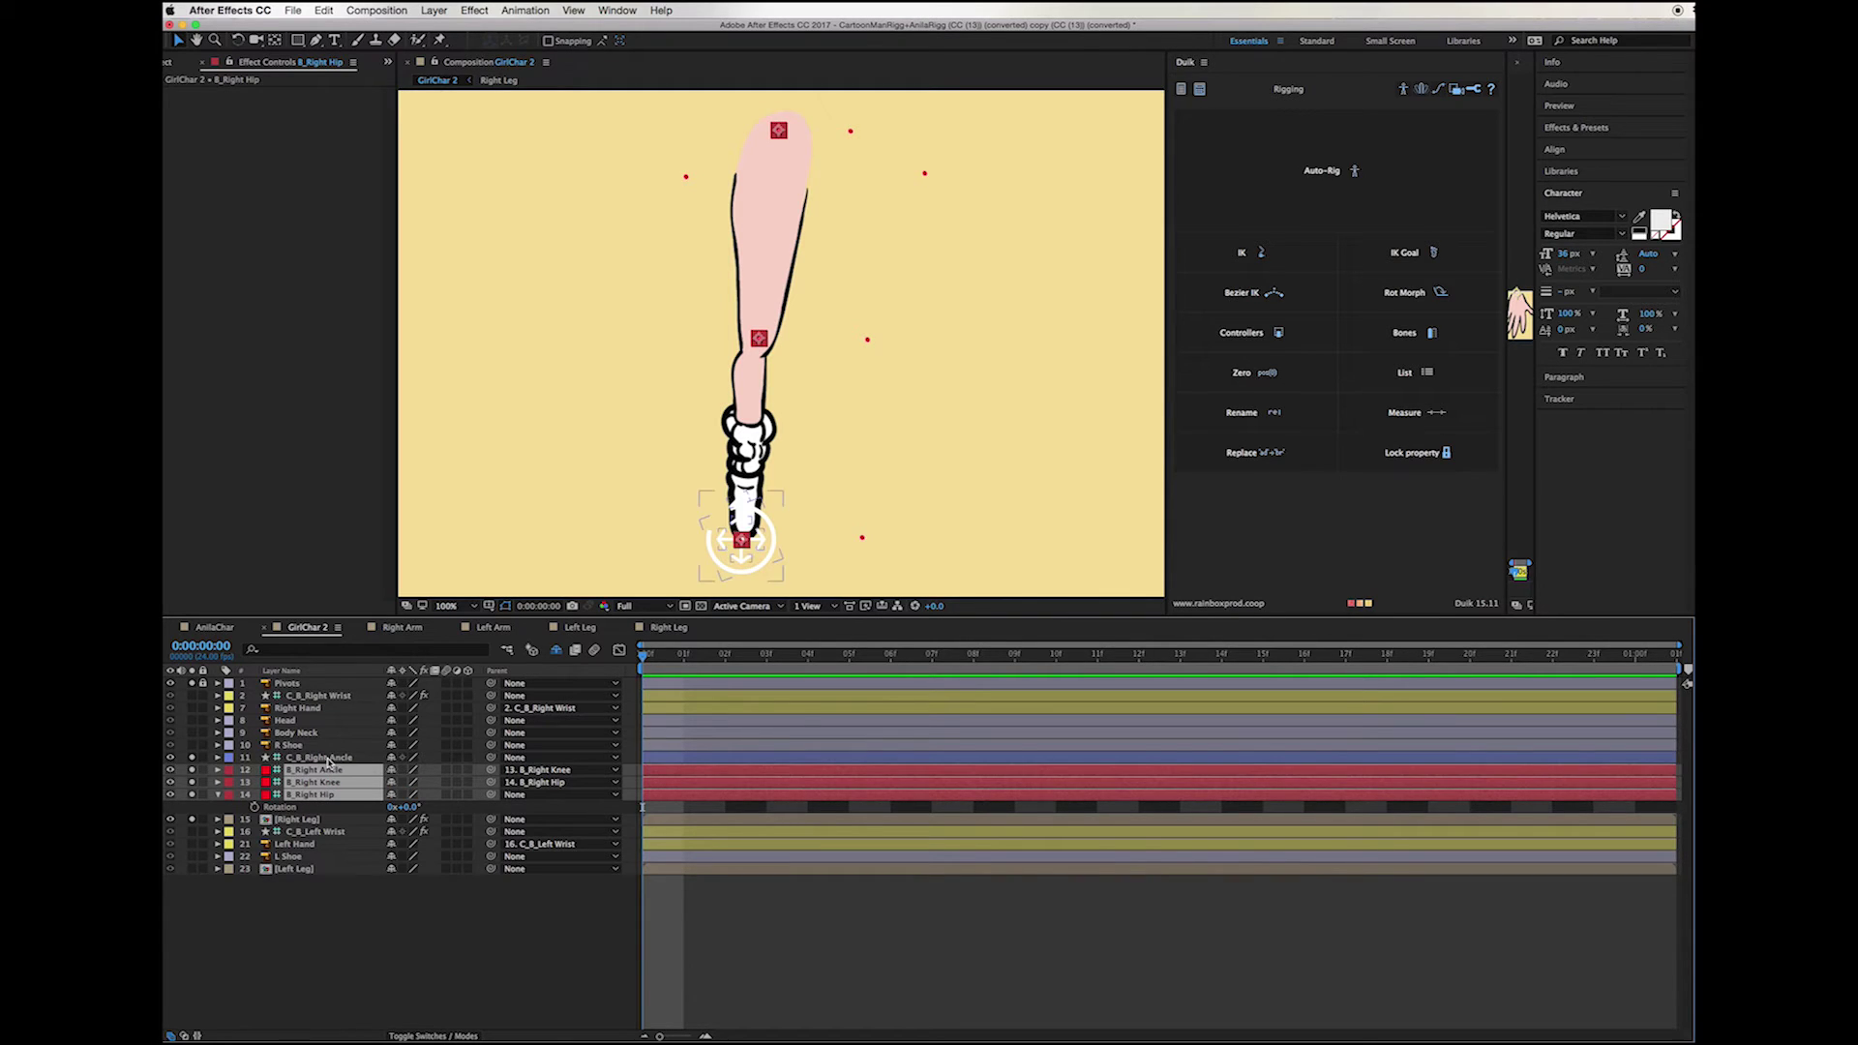
{"action": "left_click", "coordinate": [319, 757], "text": "shift"}
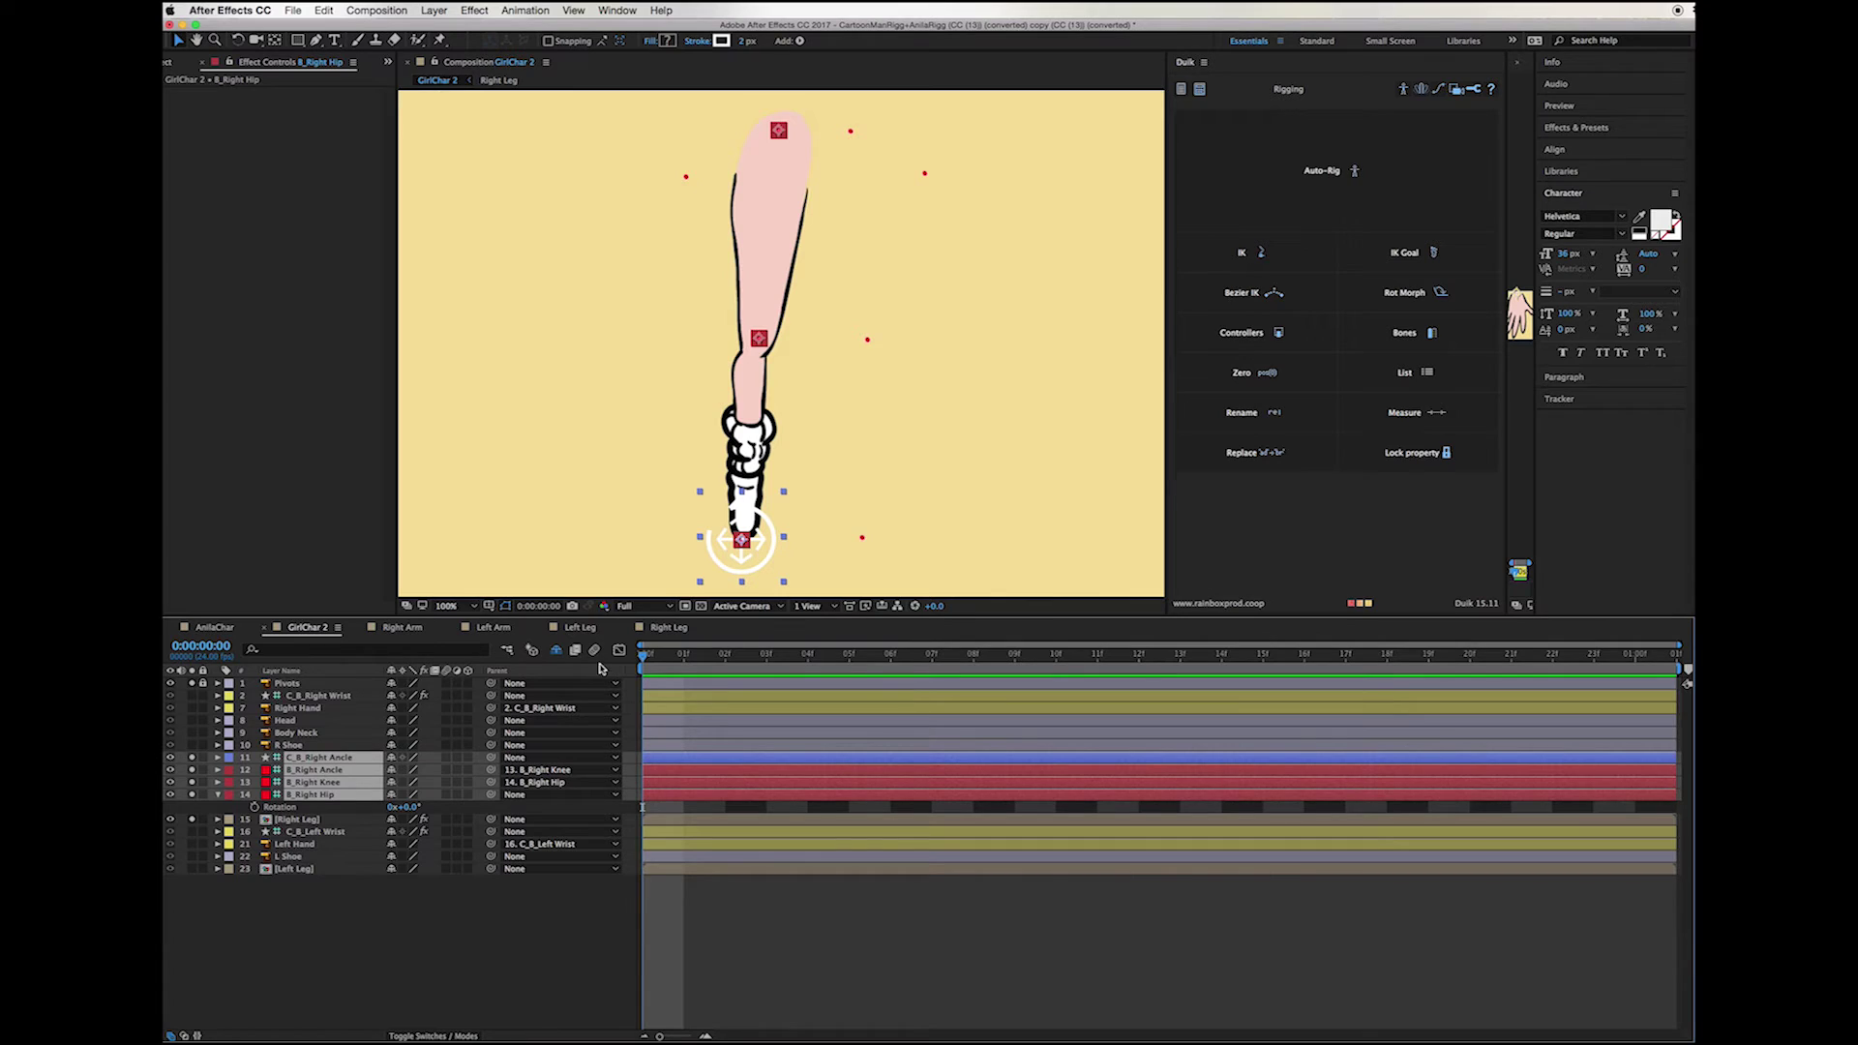
{"action": "left_click", "coordinate": [1244, 253]}
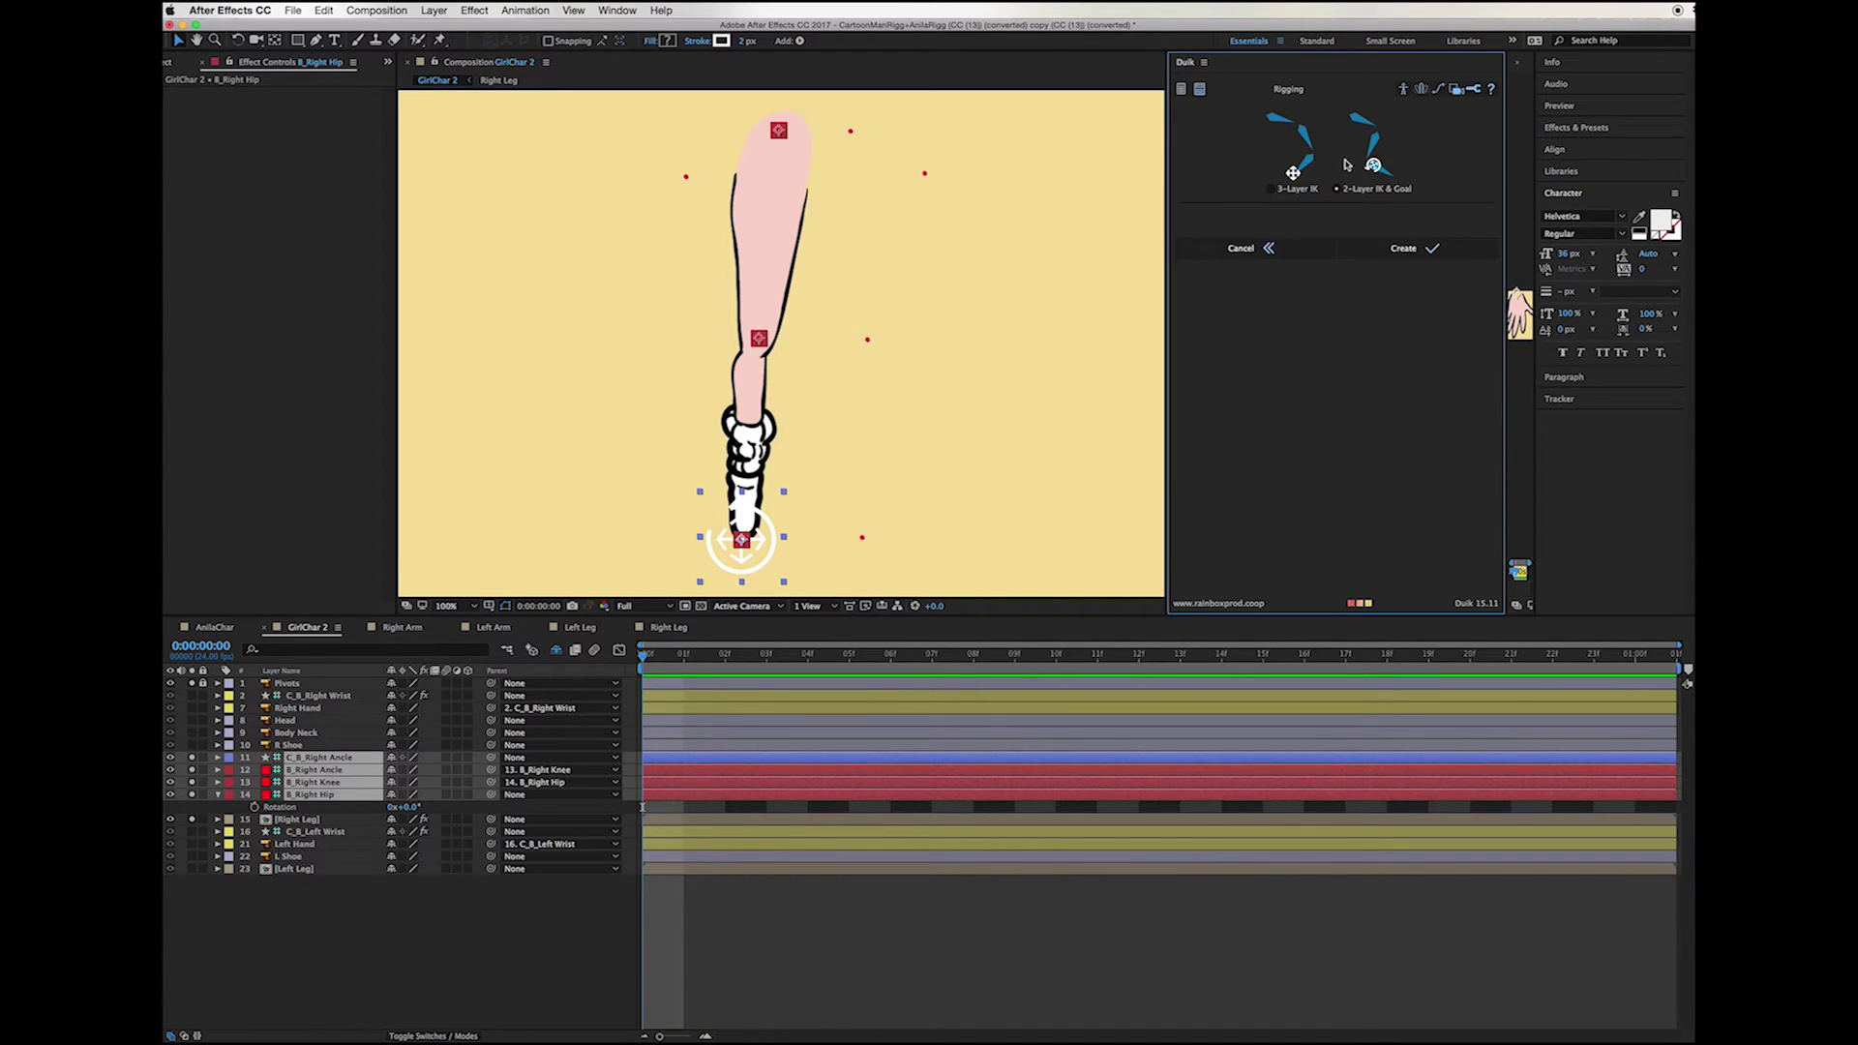
{"action": "left_click", "coordinate": [1408, 271]}
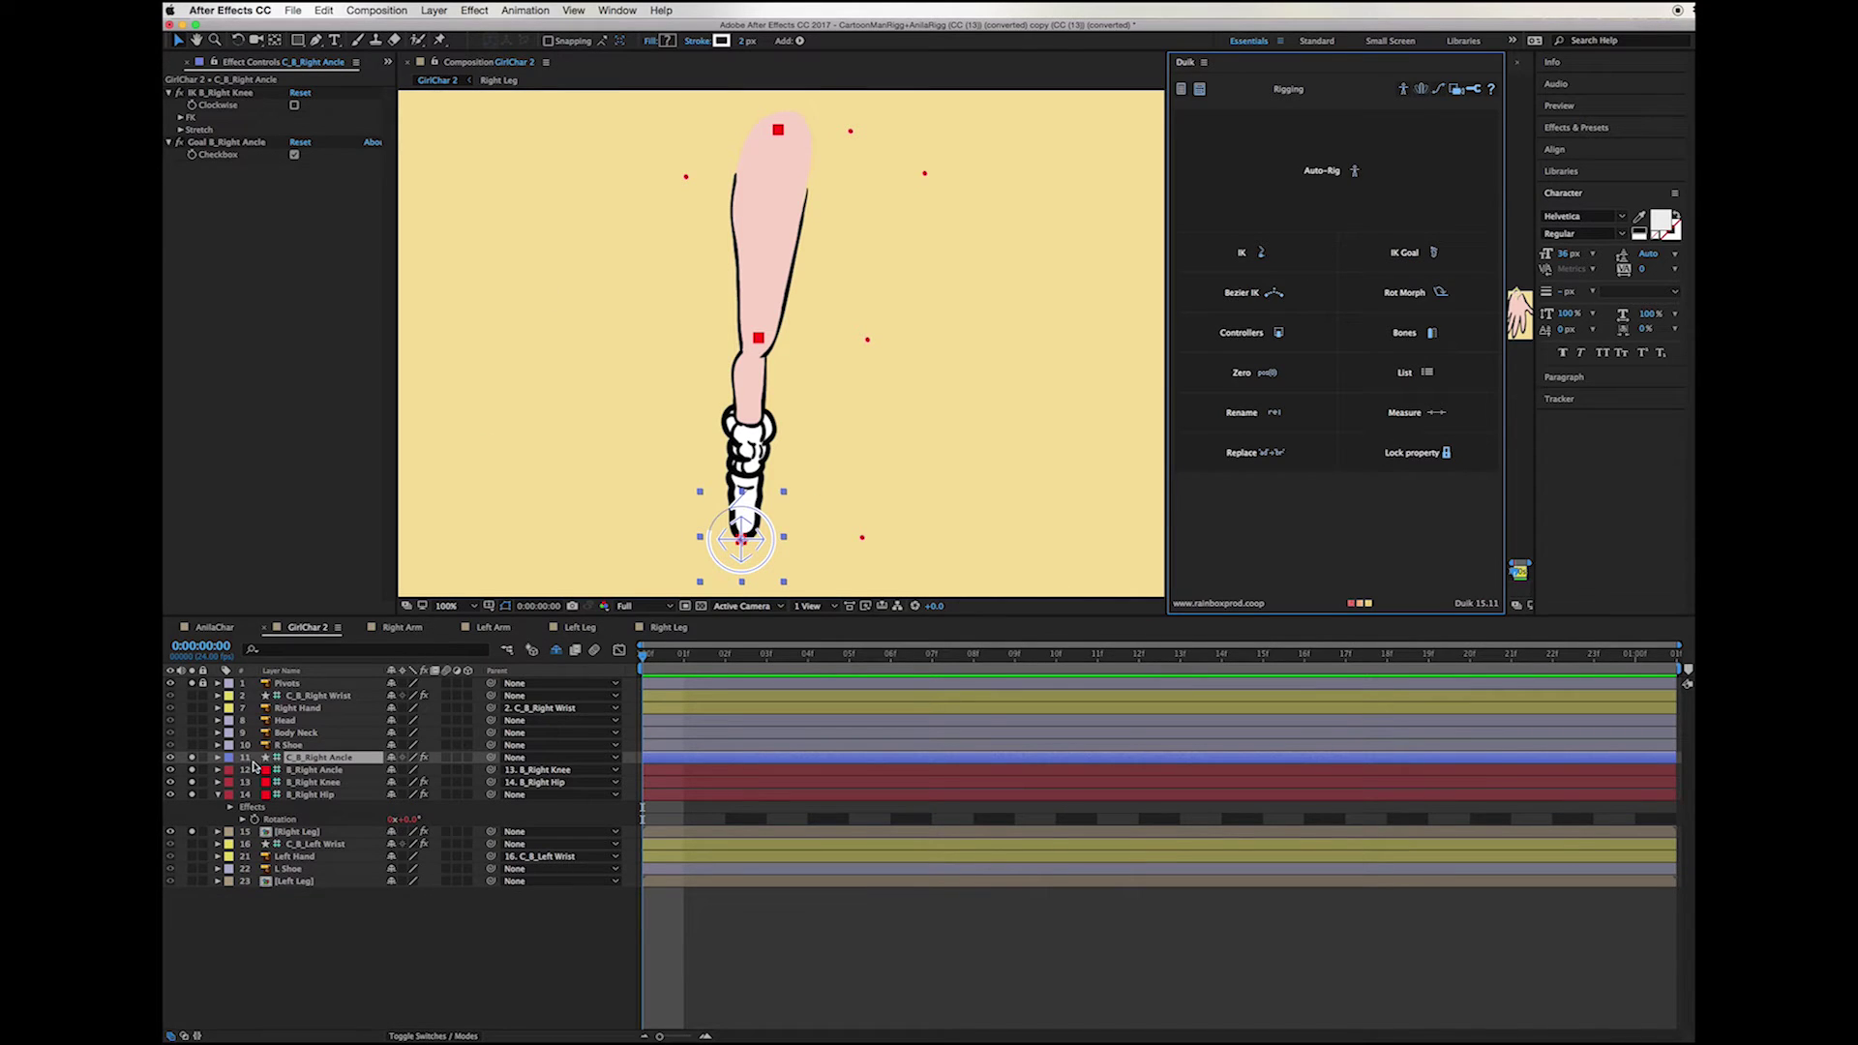
Step: Switch to the Effects workspace layout
{"action": "mouse_move", "coordinate": [743, 540]}
{"action": "left_mouse_down"}
{"action": "mouse_move", "coordinate": [854, 514]}
{"action": "mouse_move", "coordinate": [672, 453]}
{"action": "mouse_move", "coordinate": [568, 448]}
{"action": "mouse_move", "coordinate": [387, 499]}
{"action": "mouse_move", "coordinate": [987, 477]}
{"action": "mouse_move", "coordinate": [747, 444]}
{"action": "mouse_move", "coordinate": [1049, 465]}
{"action": "mouse_move", "coordinate": [687, 409]}
{"action": "mouse_move", "coordinate": [743, 539]}
{"action": "left_mouse_up"}
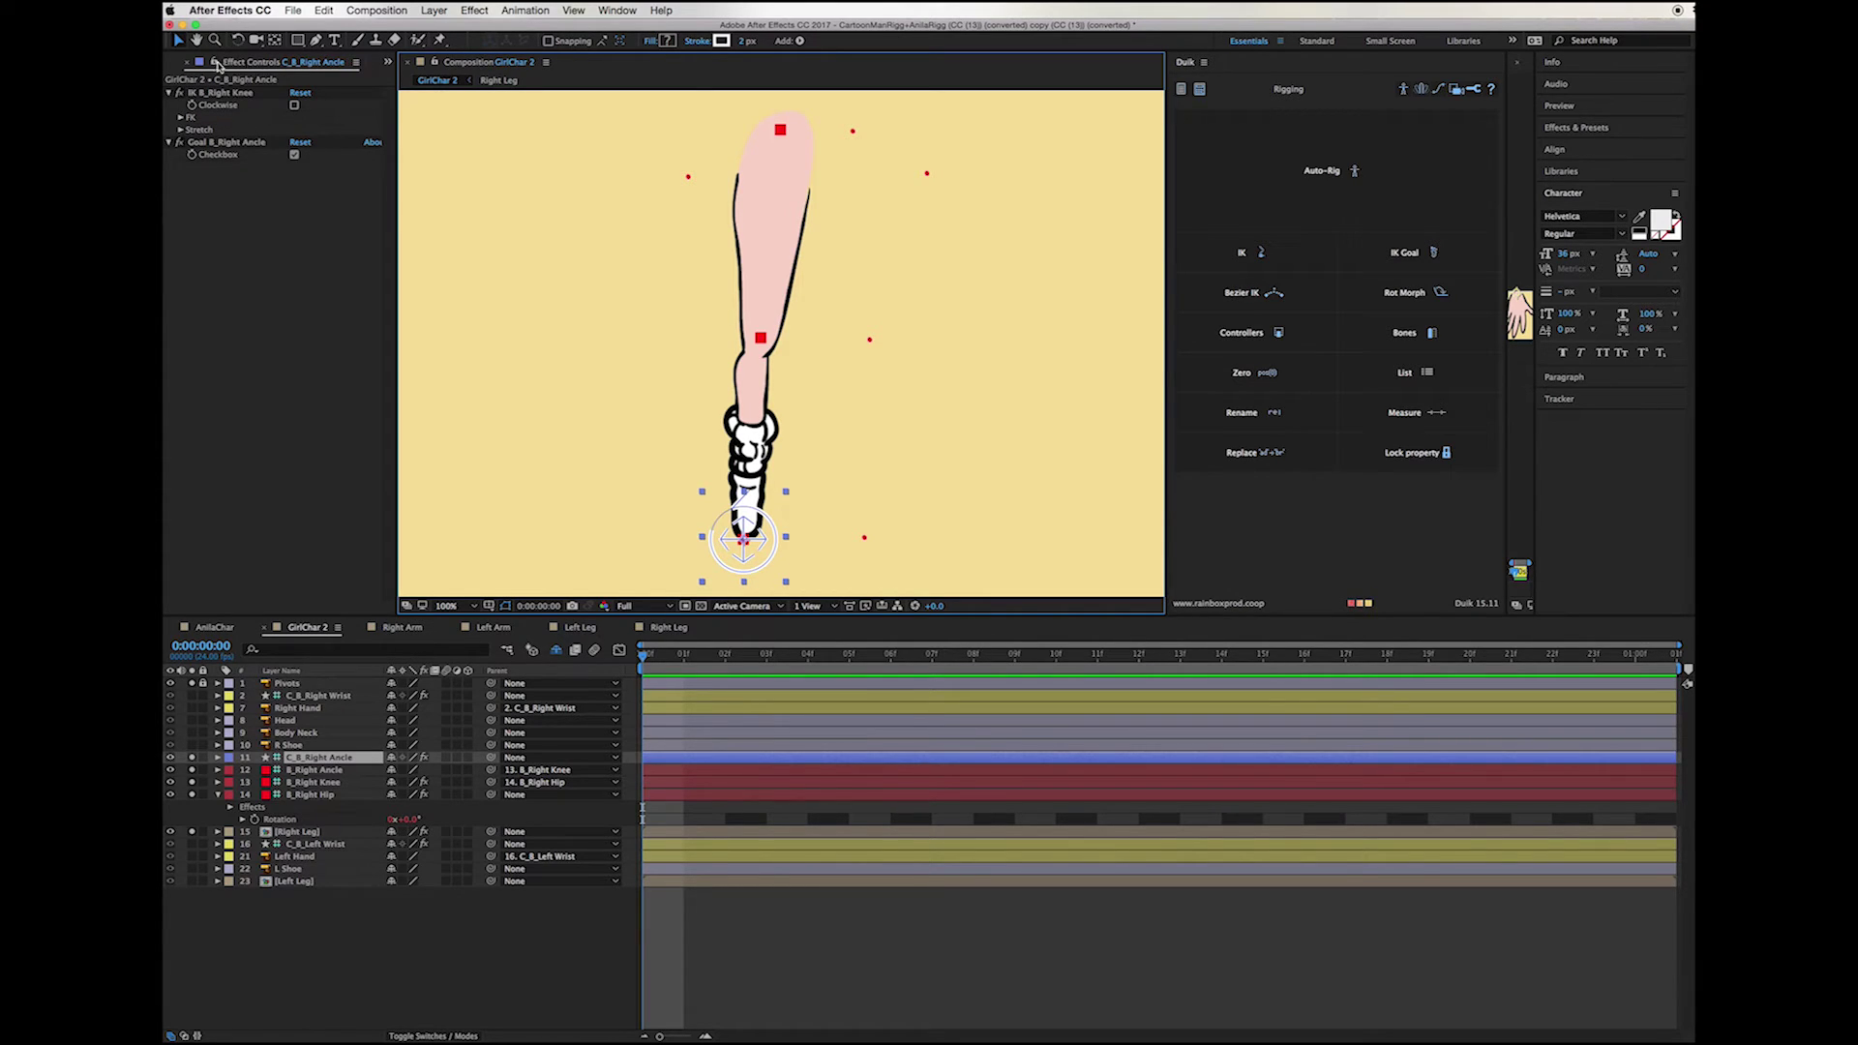
{"action": "left_click", "coordinate": [617, 14]}
{"action": "mouse_move", "coordinate": [634, 28]}
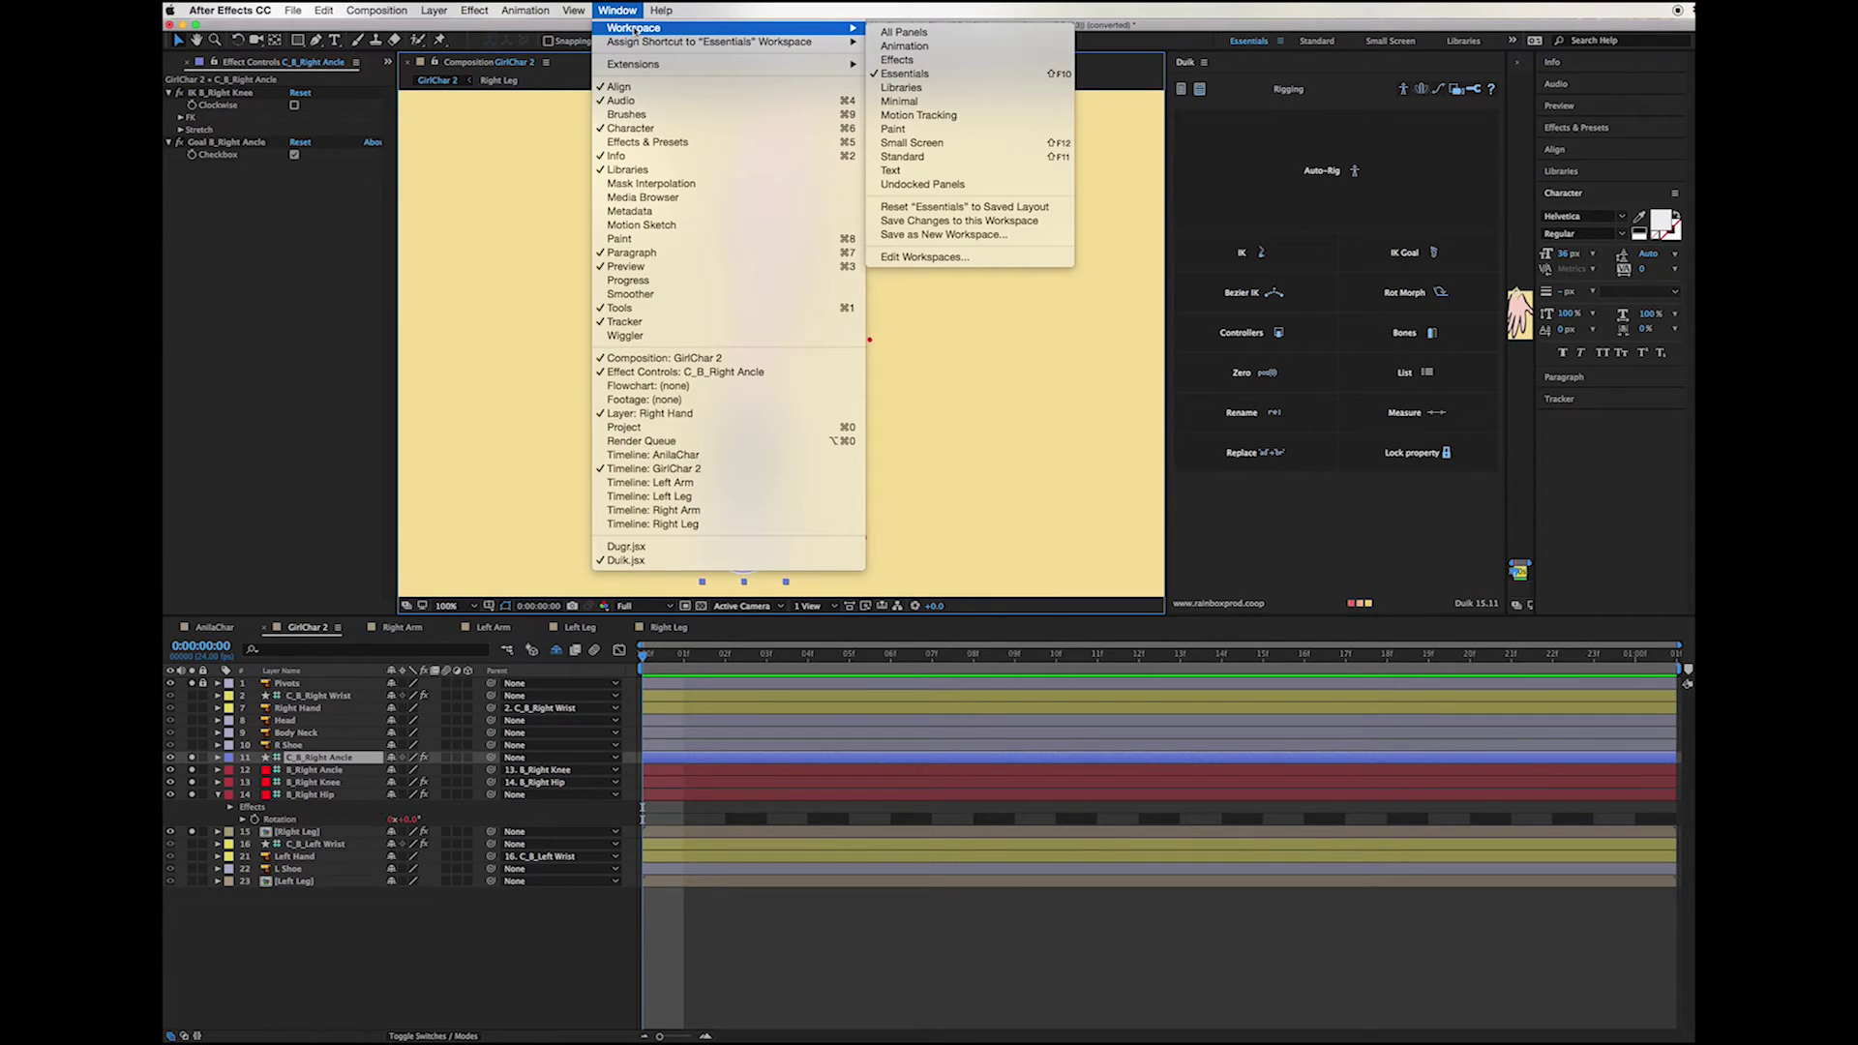
{"action": "left_click", "coordinate": [905, 61]}
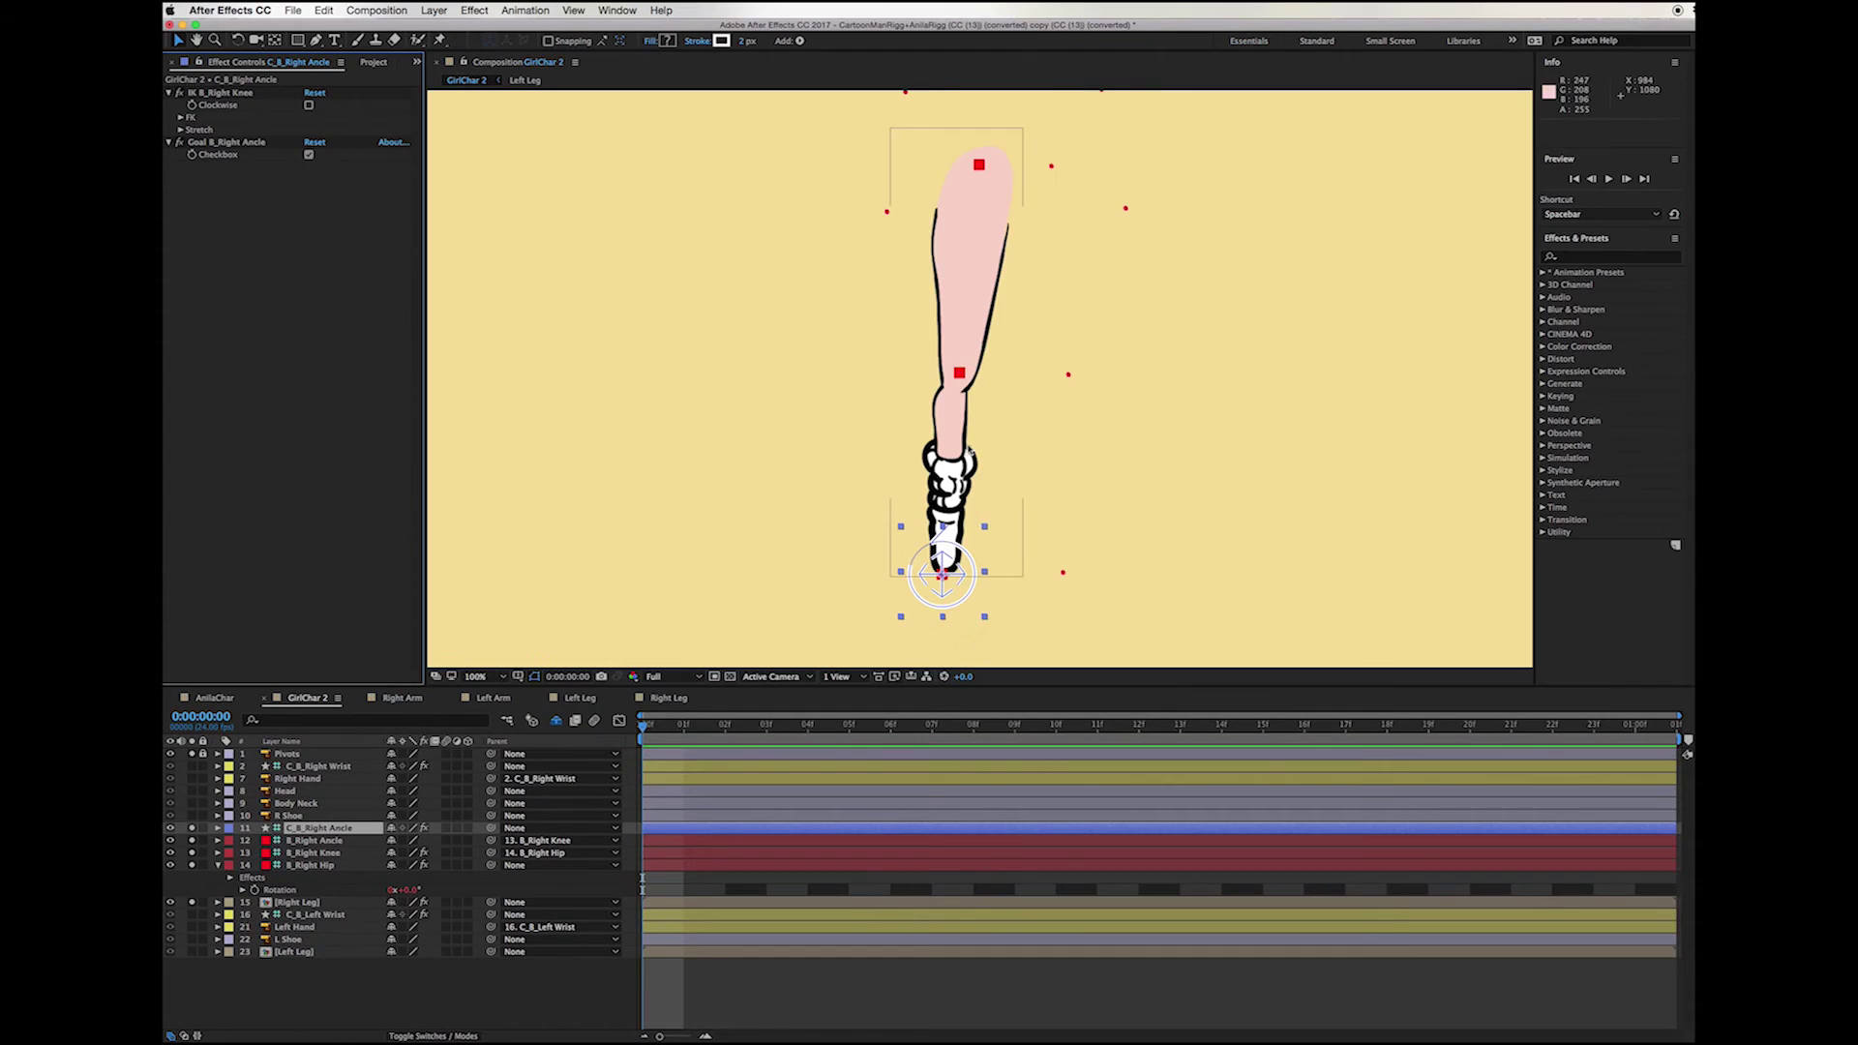
Step: Enable Clockwise on the right knee IK, testing the bend with the ankle controller before and after and undoing each move
{"action": "left_click_drag", "start_coordinate": [927, 561], "coordinate": [851, 514]}
{"action": "key", "text": "super+z"}
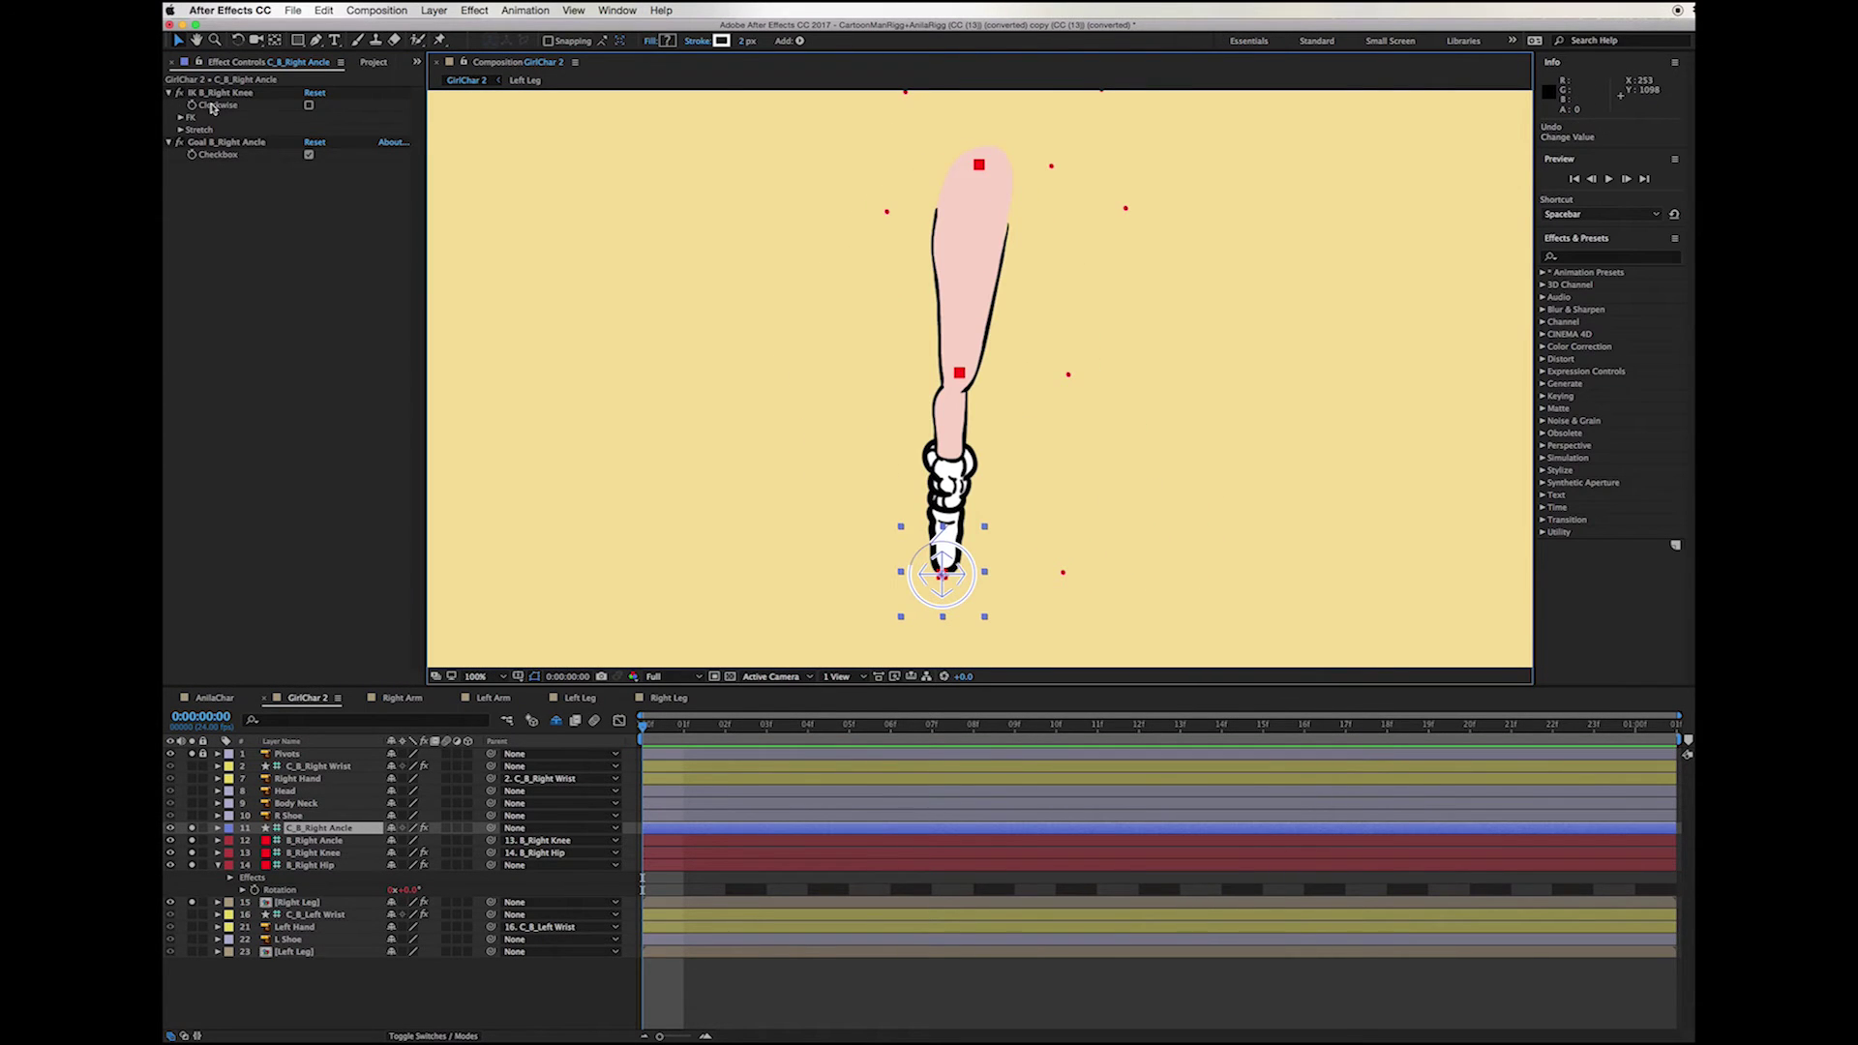
{"action": "left_click", "coordinate": [308, 104]}
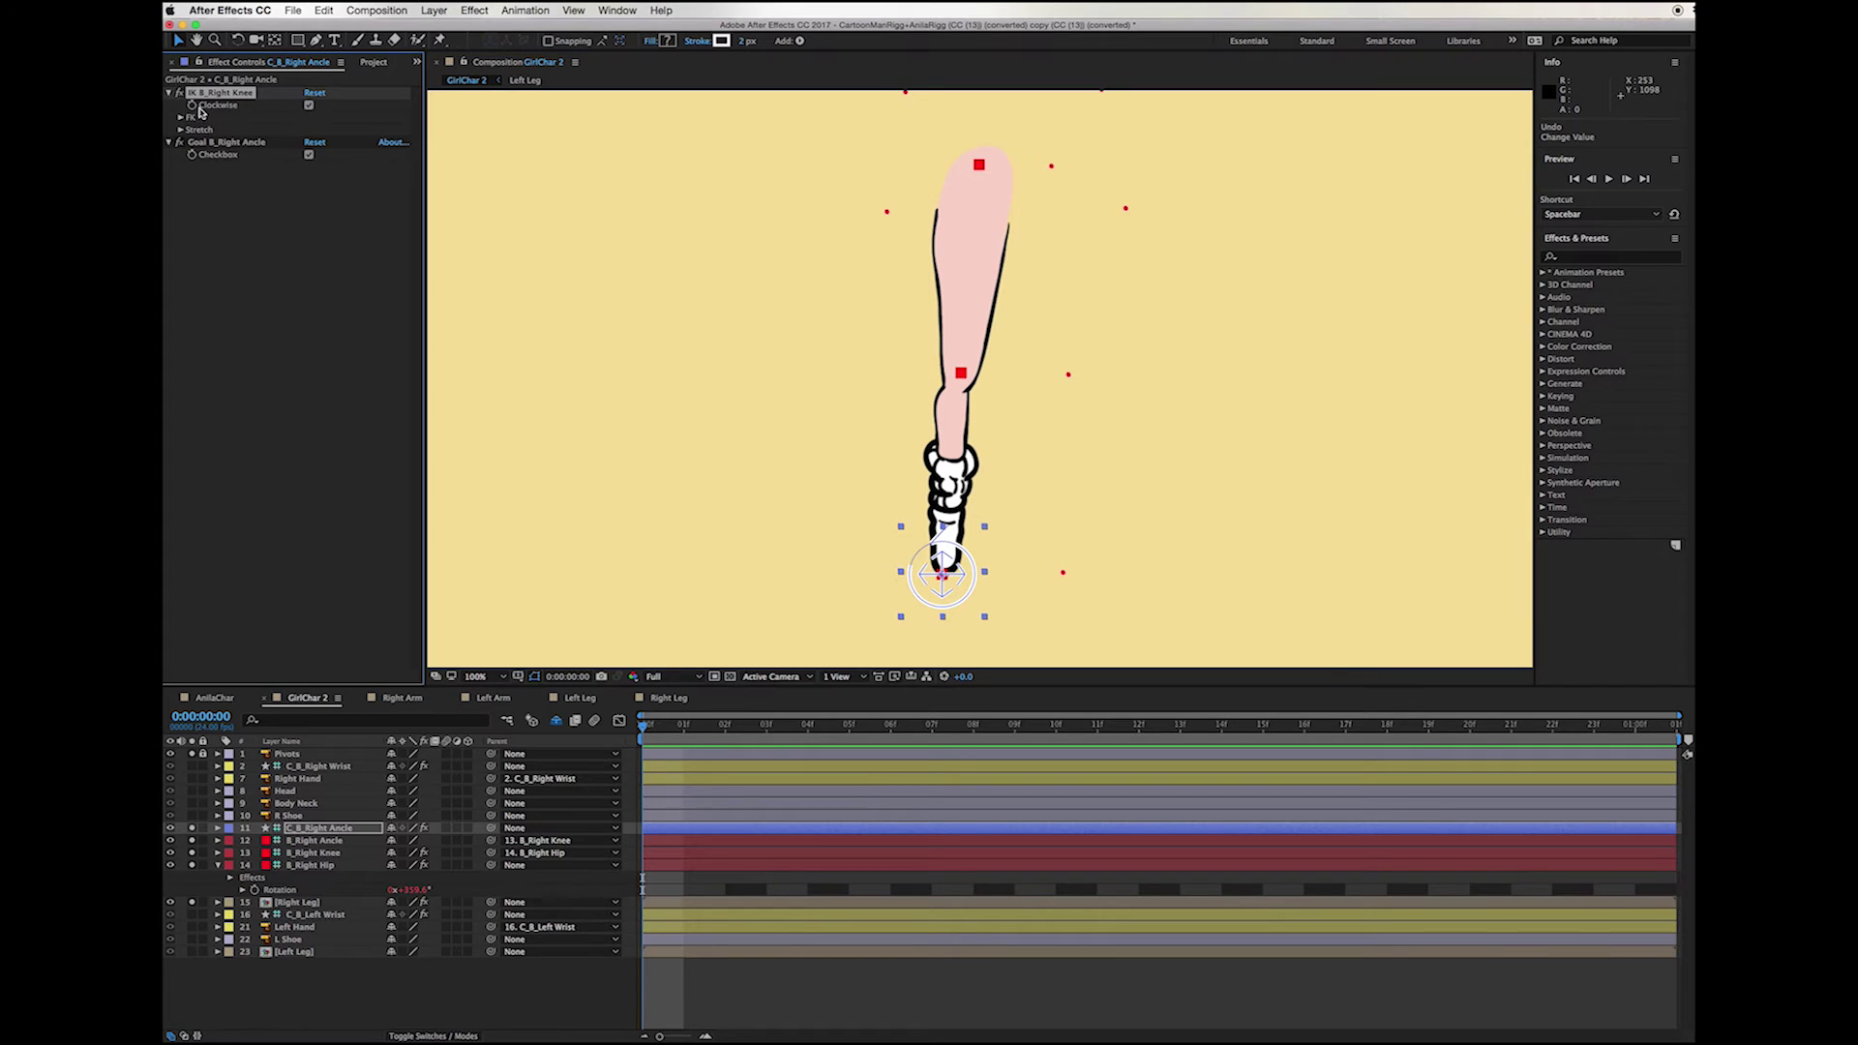
{"action": "left_click_drag", "start_coordinate": [941, 575], "coordinate": [1023, 436]}
{"action": "key", "text": "super+z"}
Step: Turn off Auto-Stretch in the right knee IK's Stretch settings and test the leg by moving the ankle controller
{"action": "left_click", "coordinate": [180, 129]}
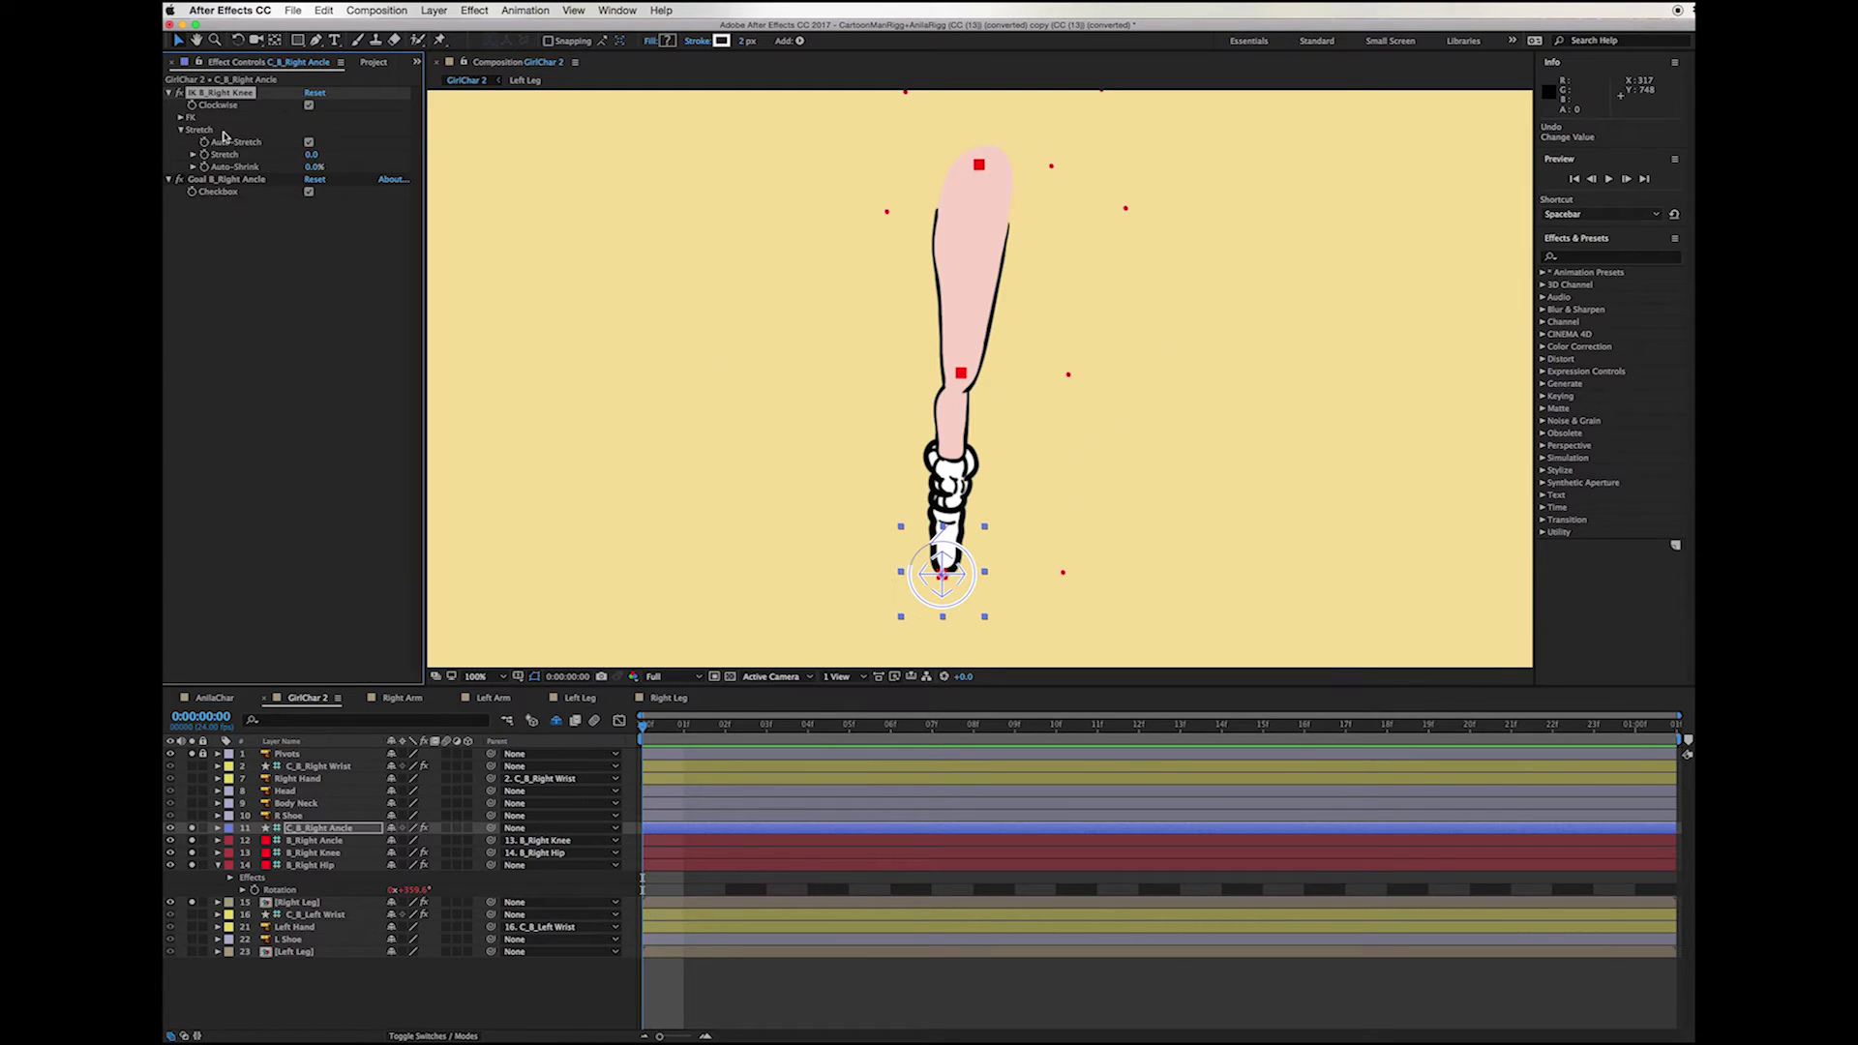
{"action": "left_click", "coordinate": [308, 143]}
{"action": "left_click_drag", "start_coordinate": [944, 575], "coordinate": [561, 535]}
{"action": "left_click_drag", "start_coordinate": [666, 500], "coordinate": [1031, 479]}
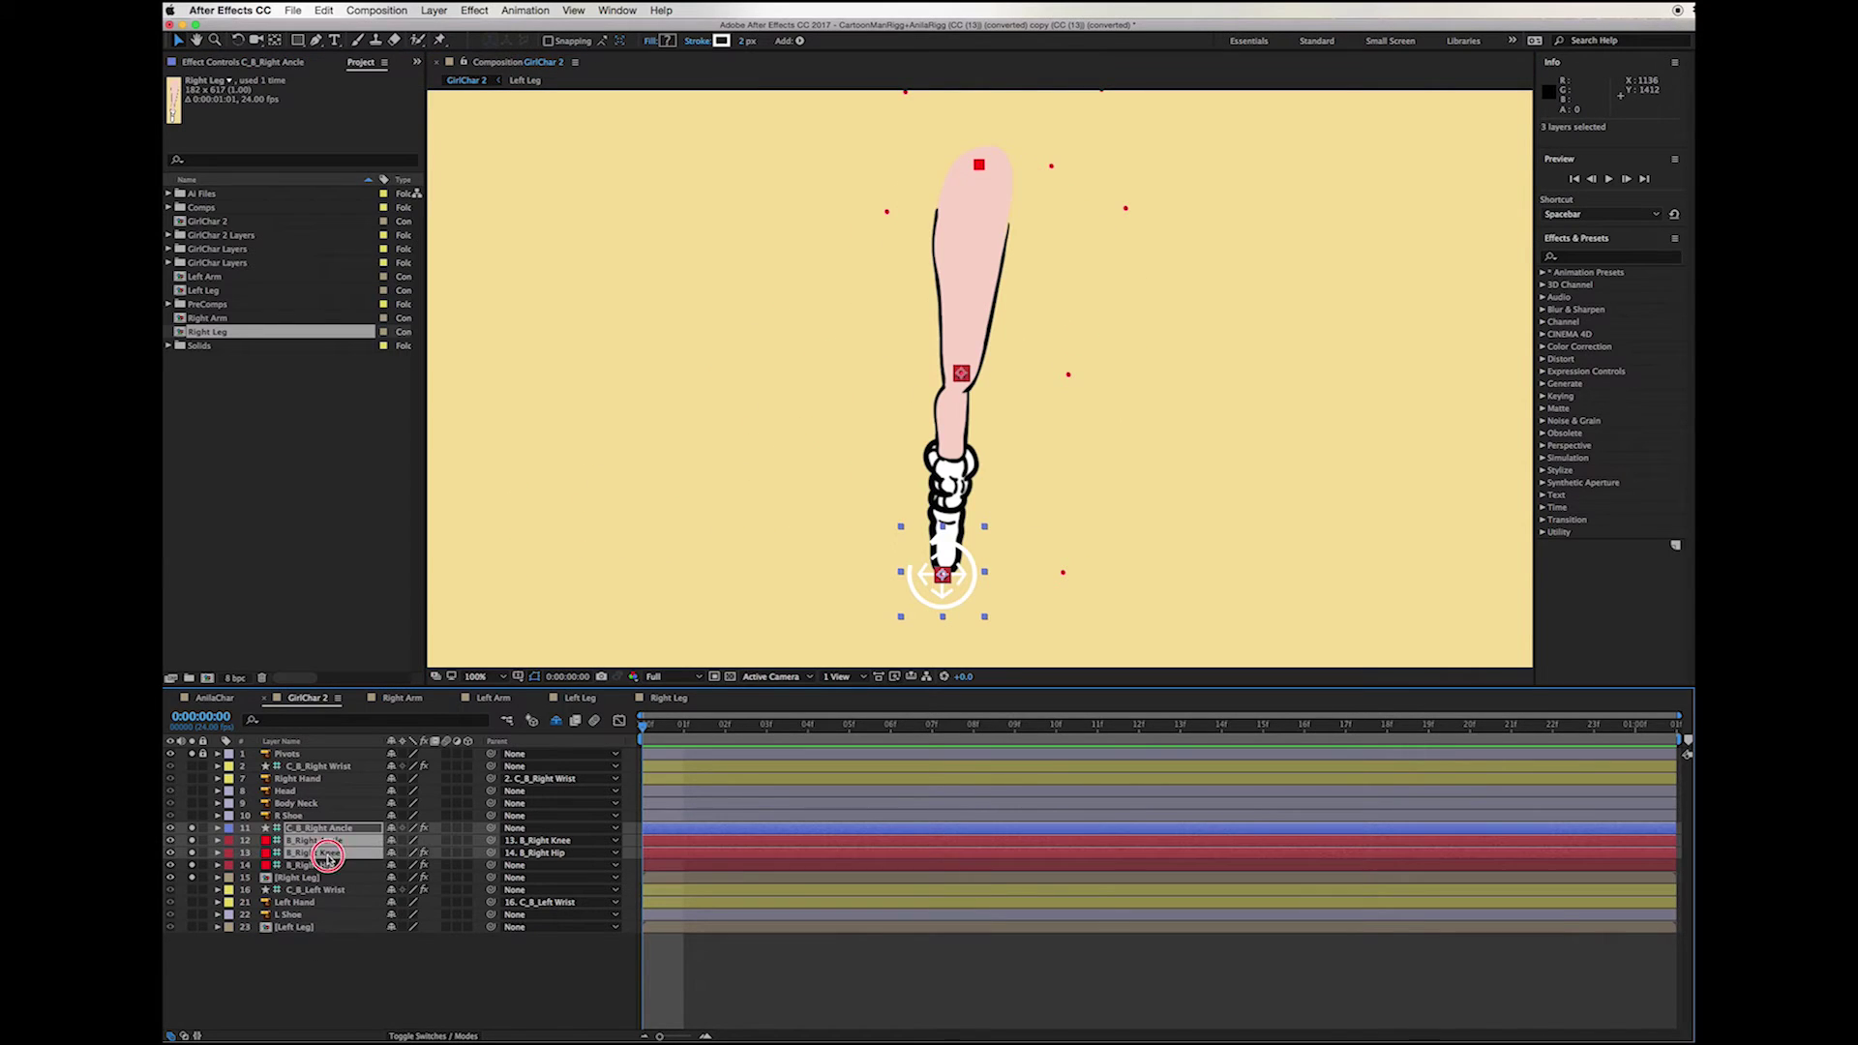
Step: Solo R Shoe with the right leg layers, and give the shoe, ankle controller, three bones and Right Leg a Blue label
{"action": "left_click", "coordinate": [327, 865], "text": "shift"}
{"action": "left_click", "coordinate": [298, 877], "text": "shift"}
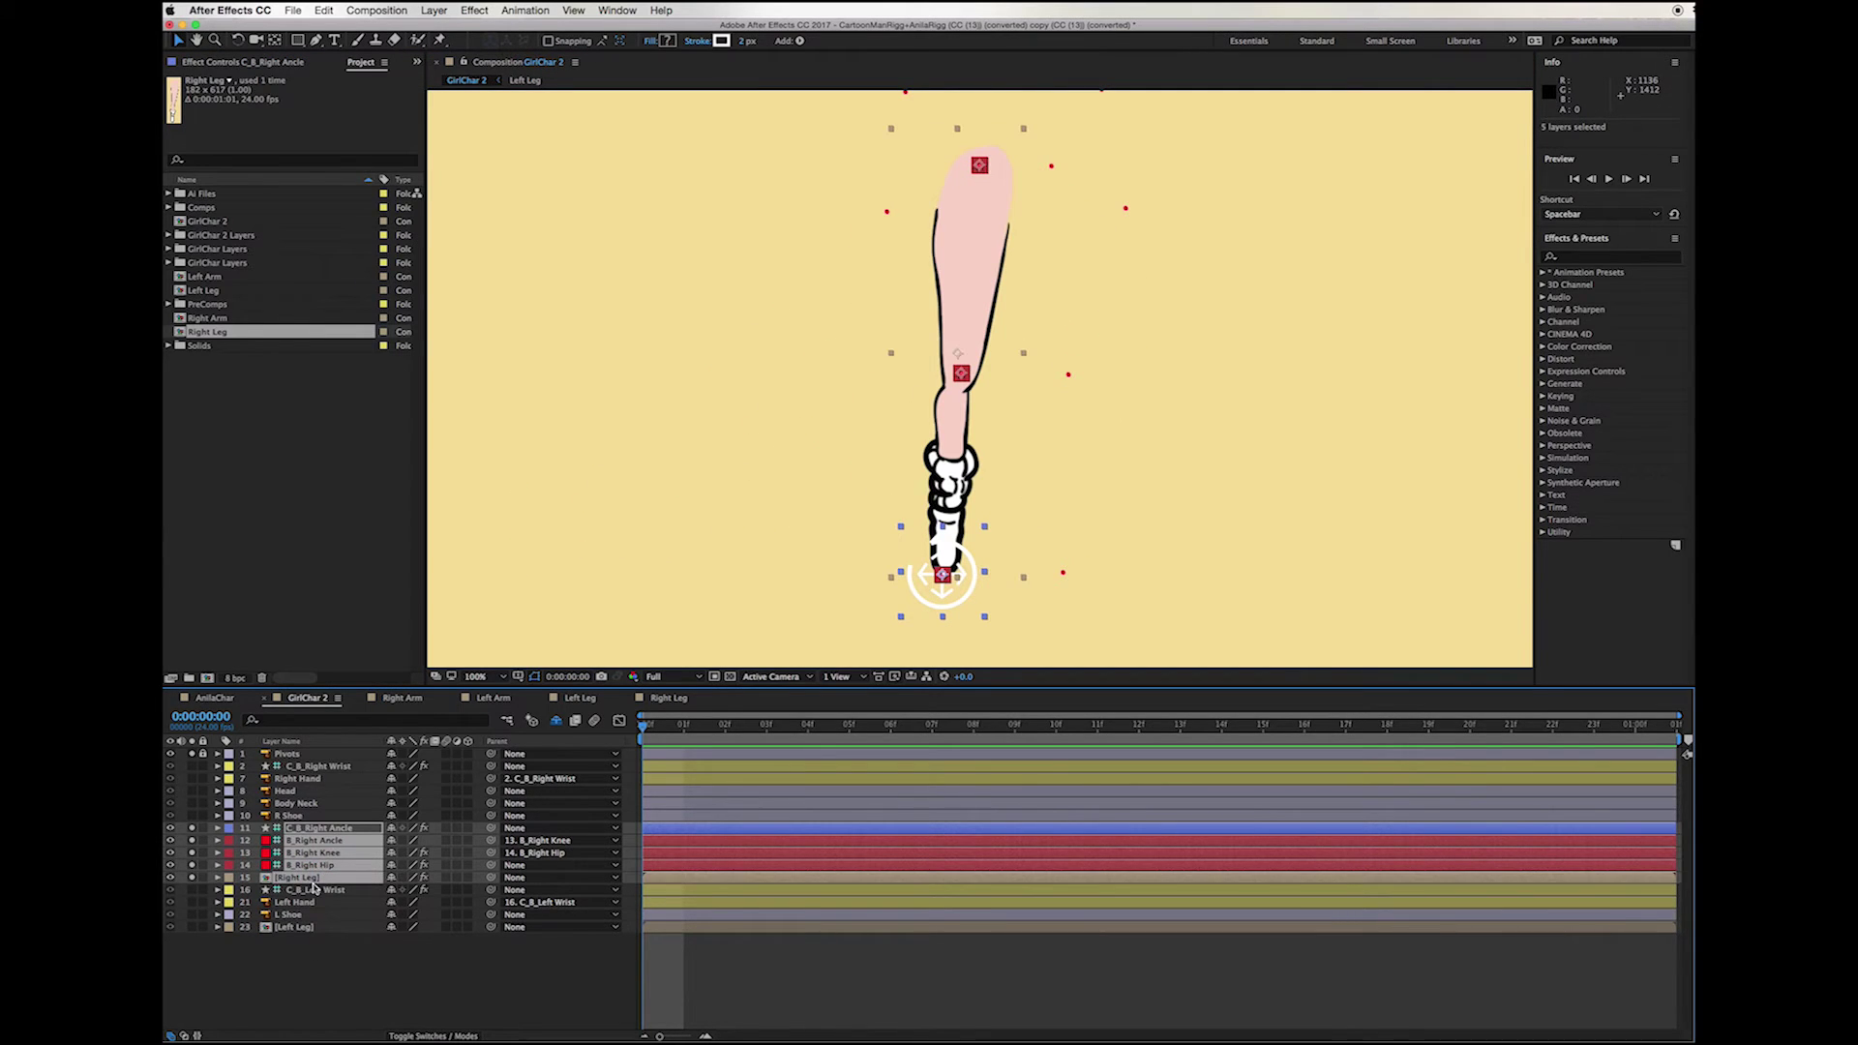
{"action": "left_click", "coordinate": [315, 889], "text": "shift"}
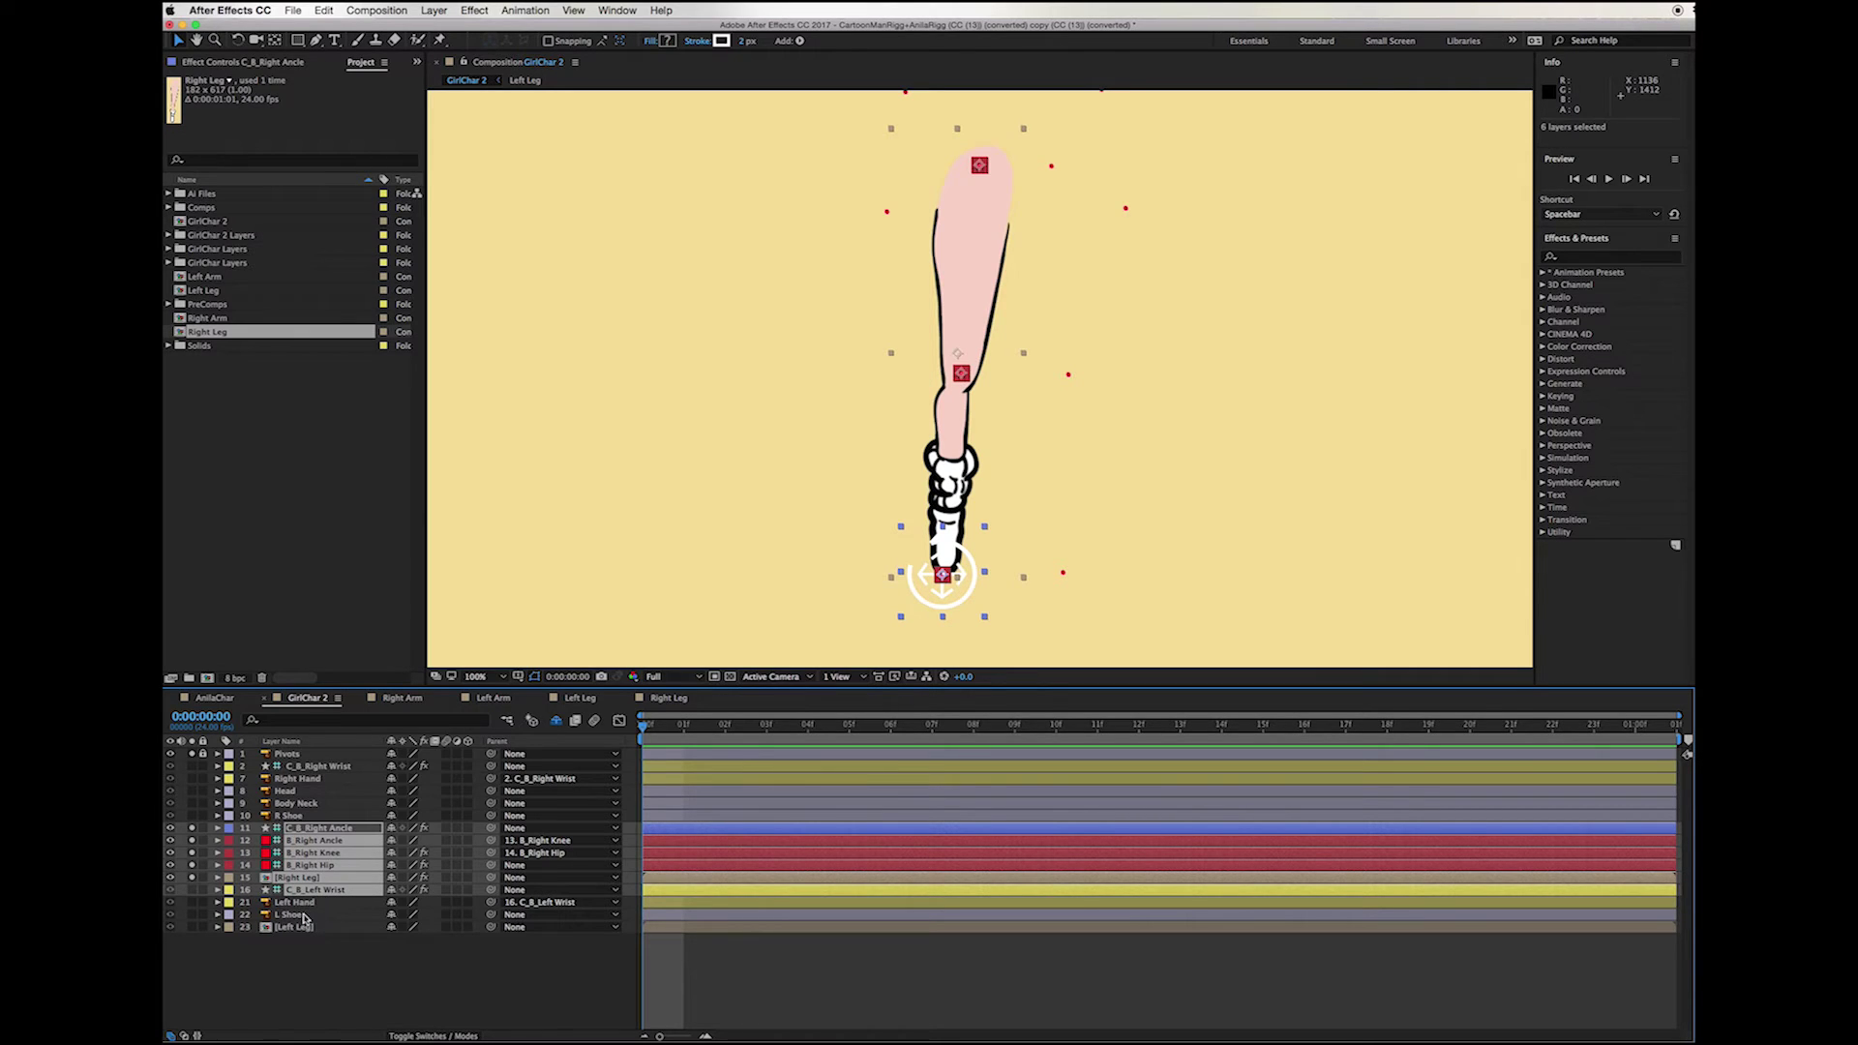
{"action": "left_click", "coordinate": [338, 891], "text": "super"}
{"action": "left_click", "coordinate": [295, 815], "text": "super"}
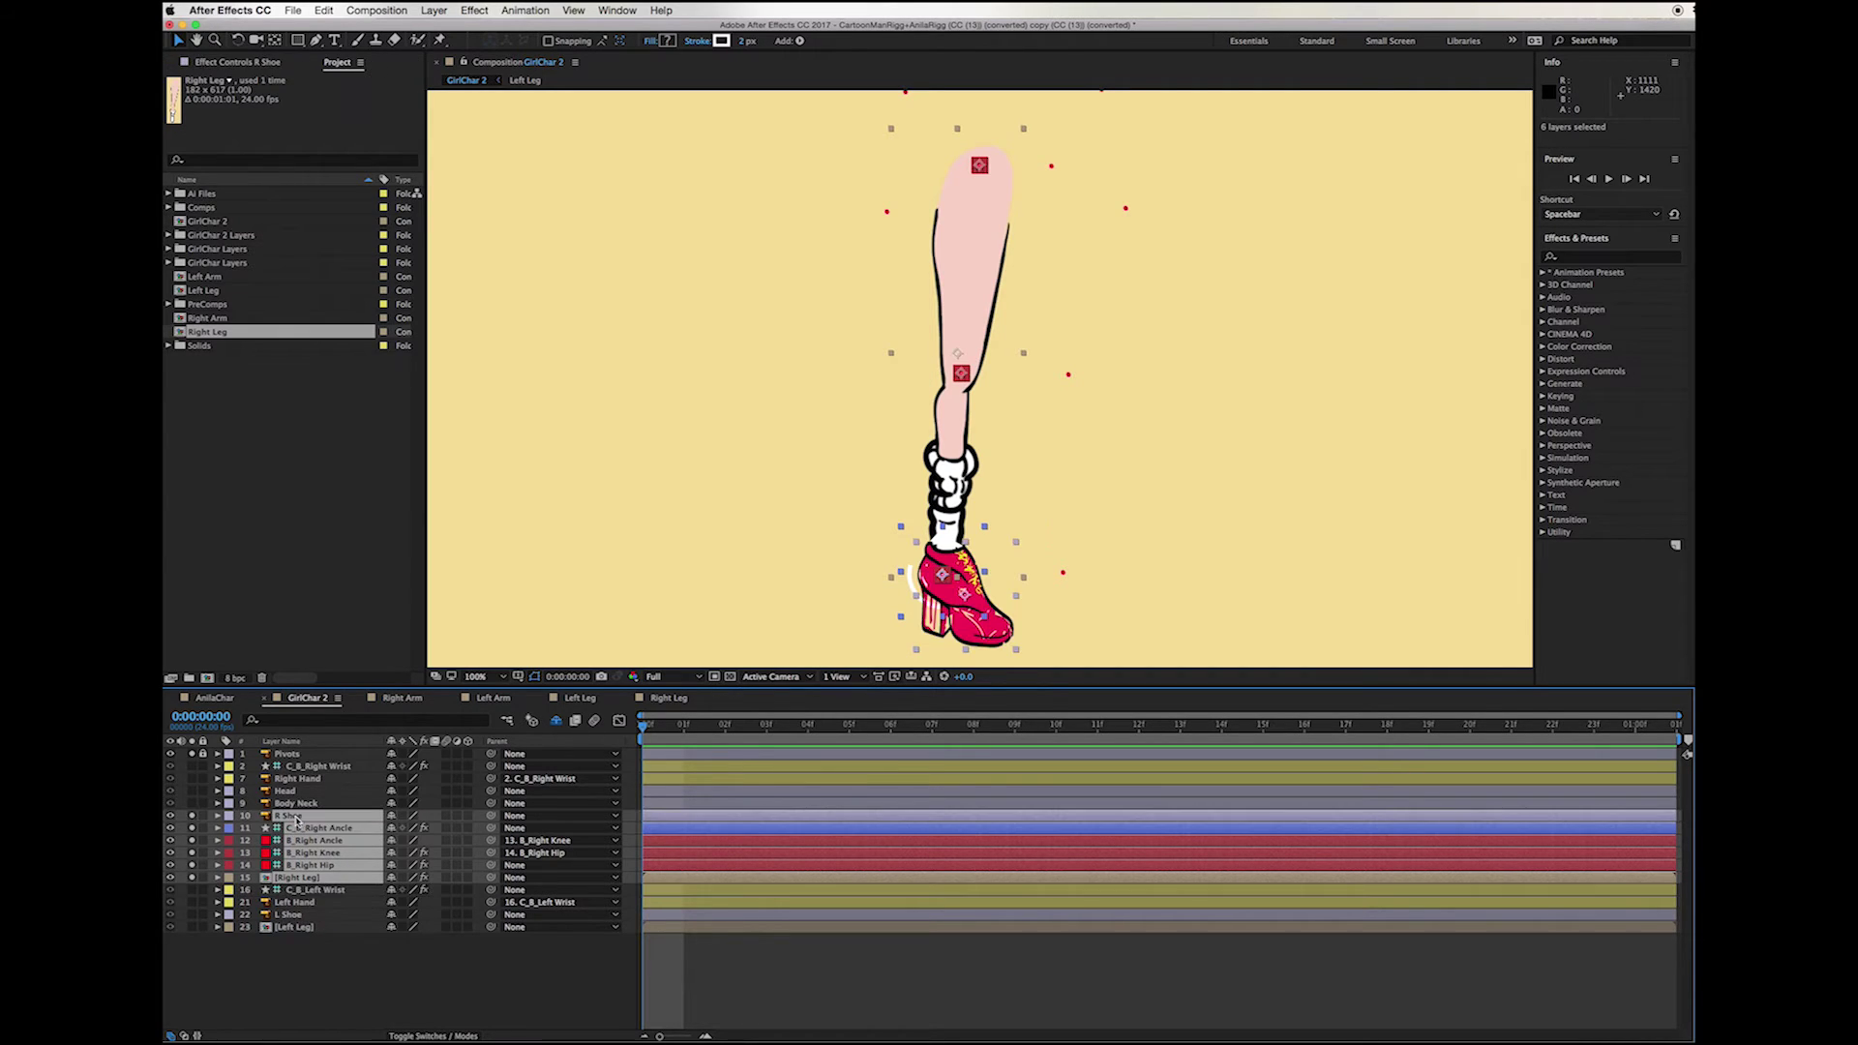
{"action": "left_click", "coordinate": [229, 819]}
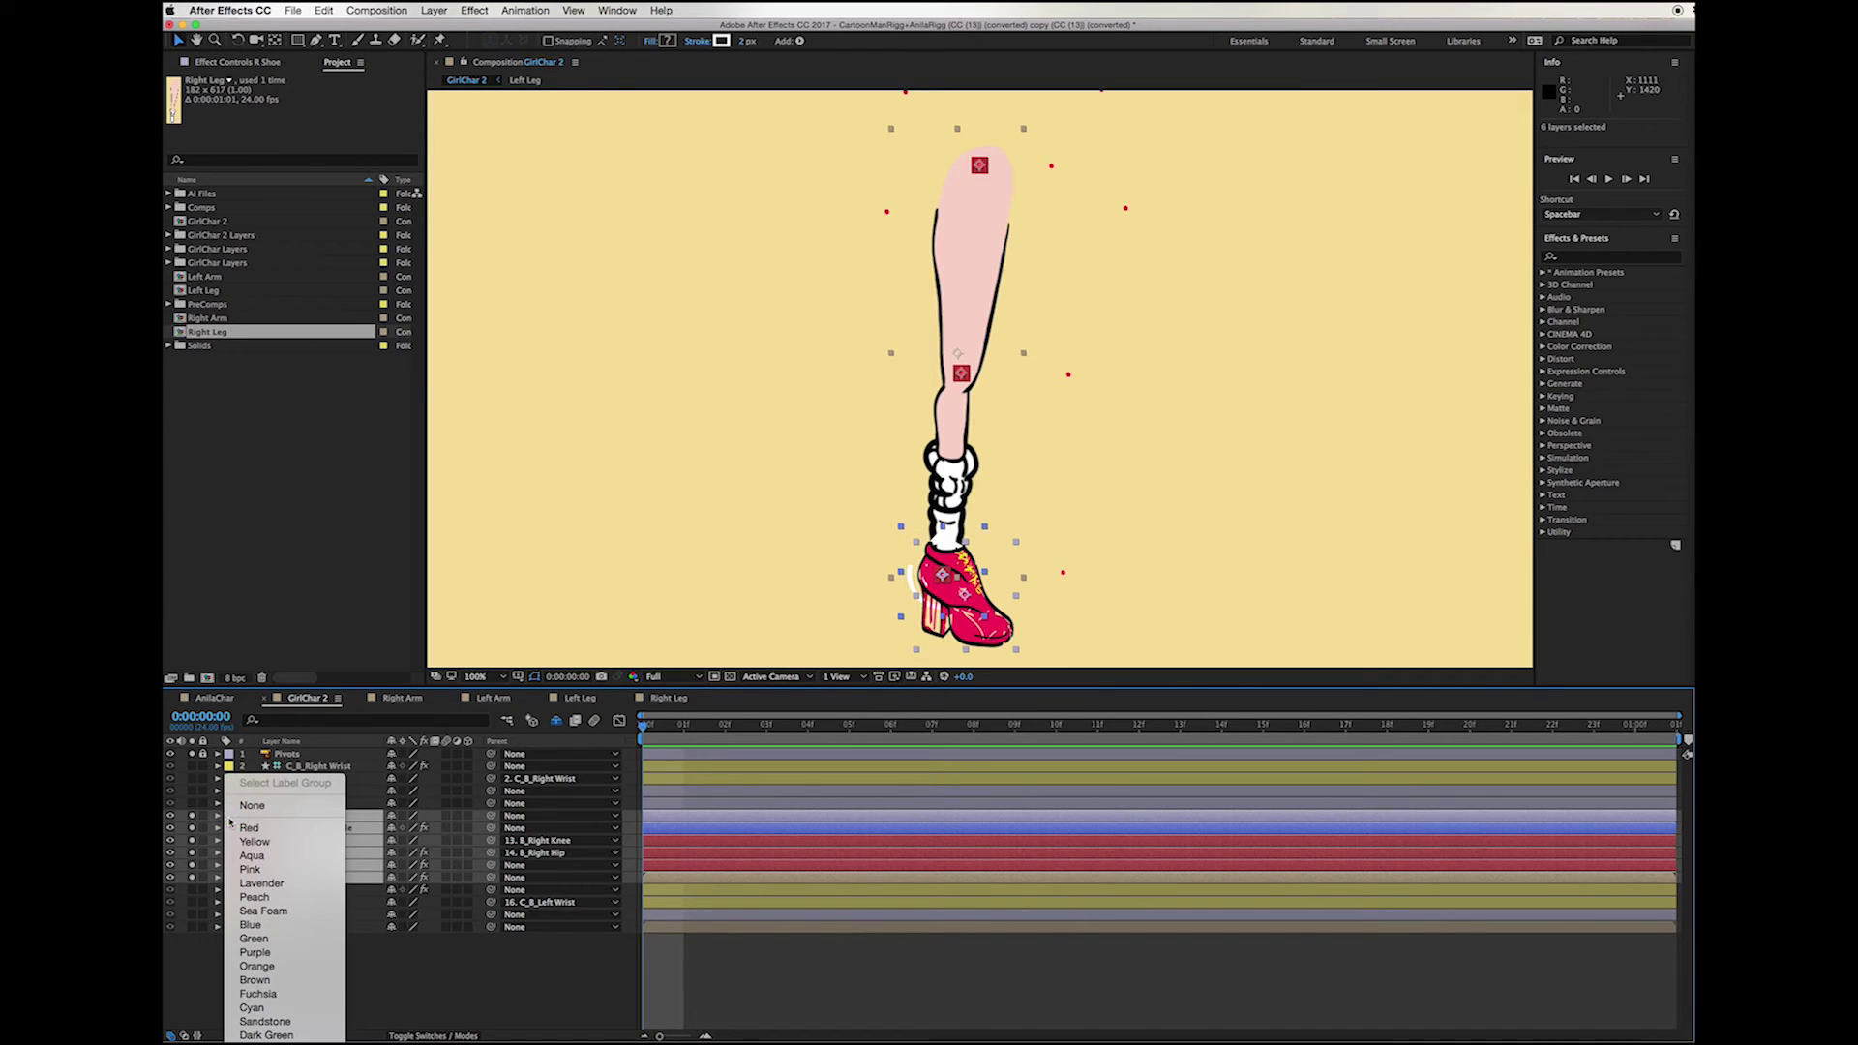
{"action": "left_click", "coordinate": [253, 924]}
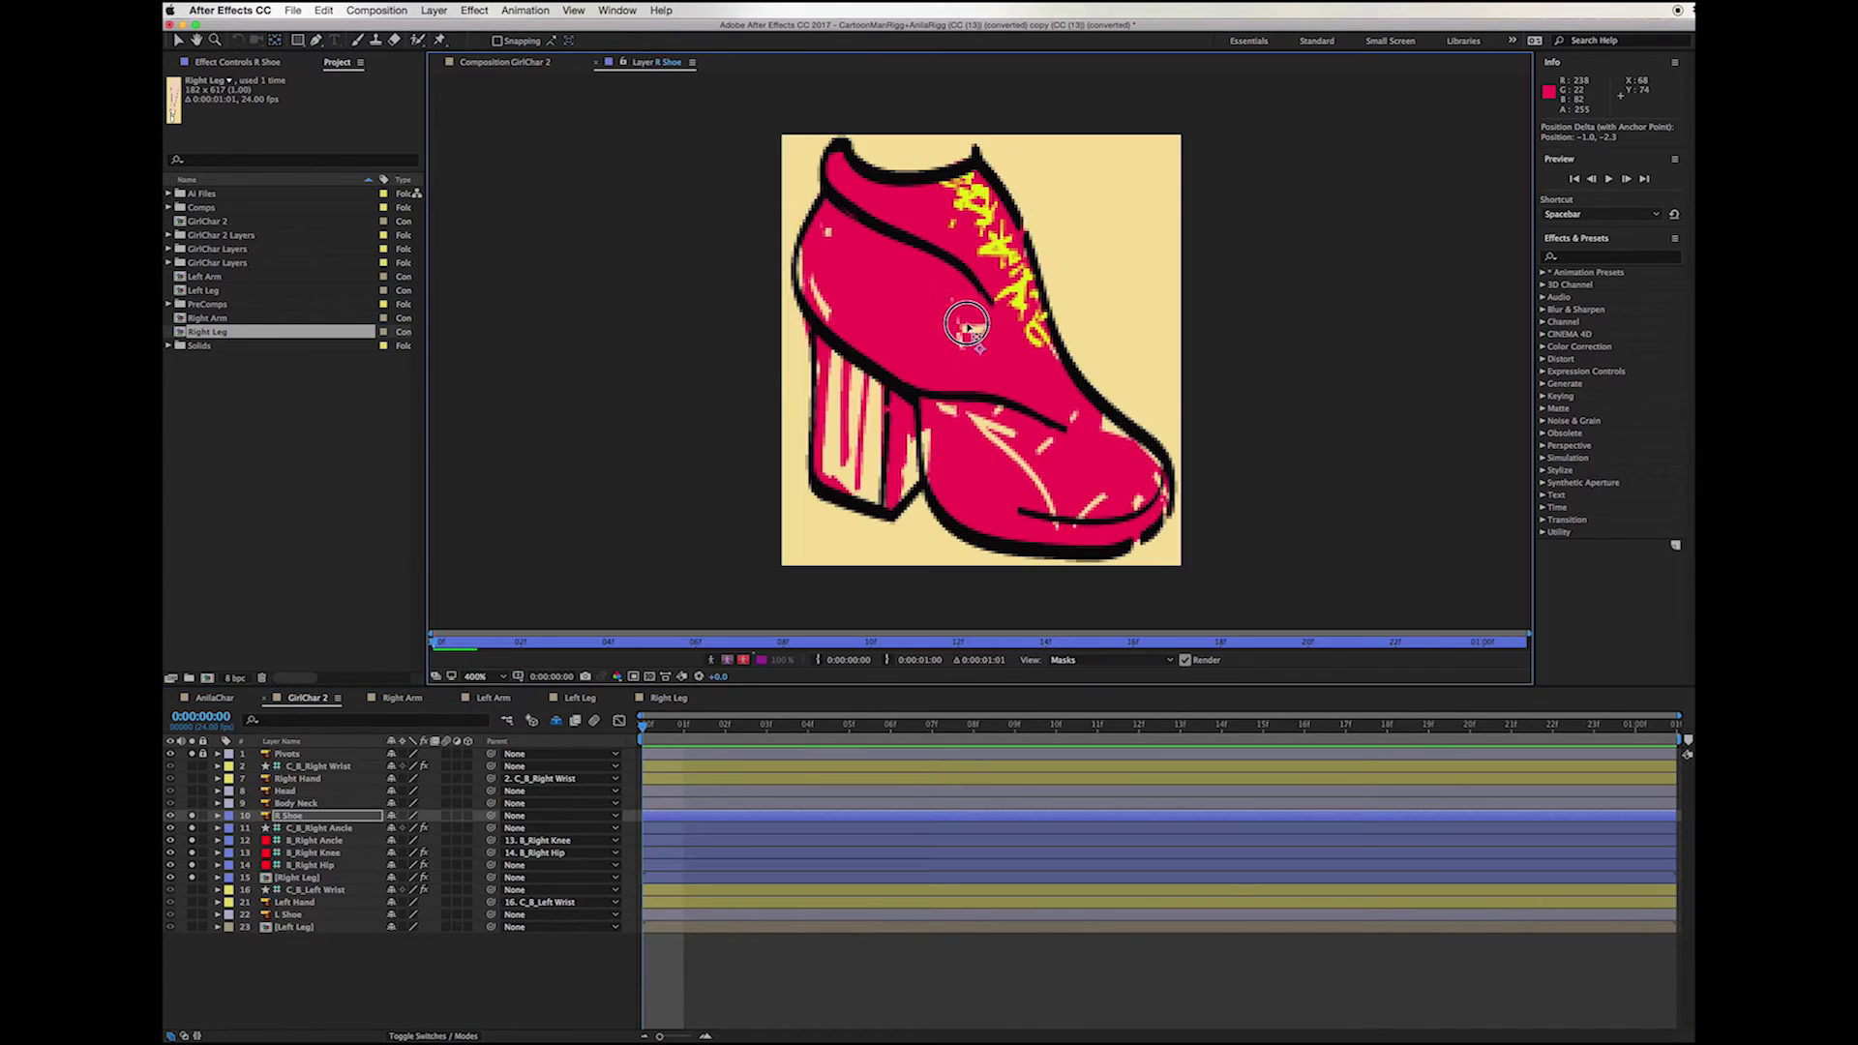
Step: Move R Shoe's anchor point to the ankle joint, and parent the shoe to C_B_Right Ancle with the controller stacked above it
{"action": "left_click_drag", "start_coordinate": [966, 331], "coordinate": [890, 165]}
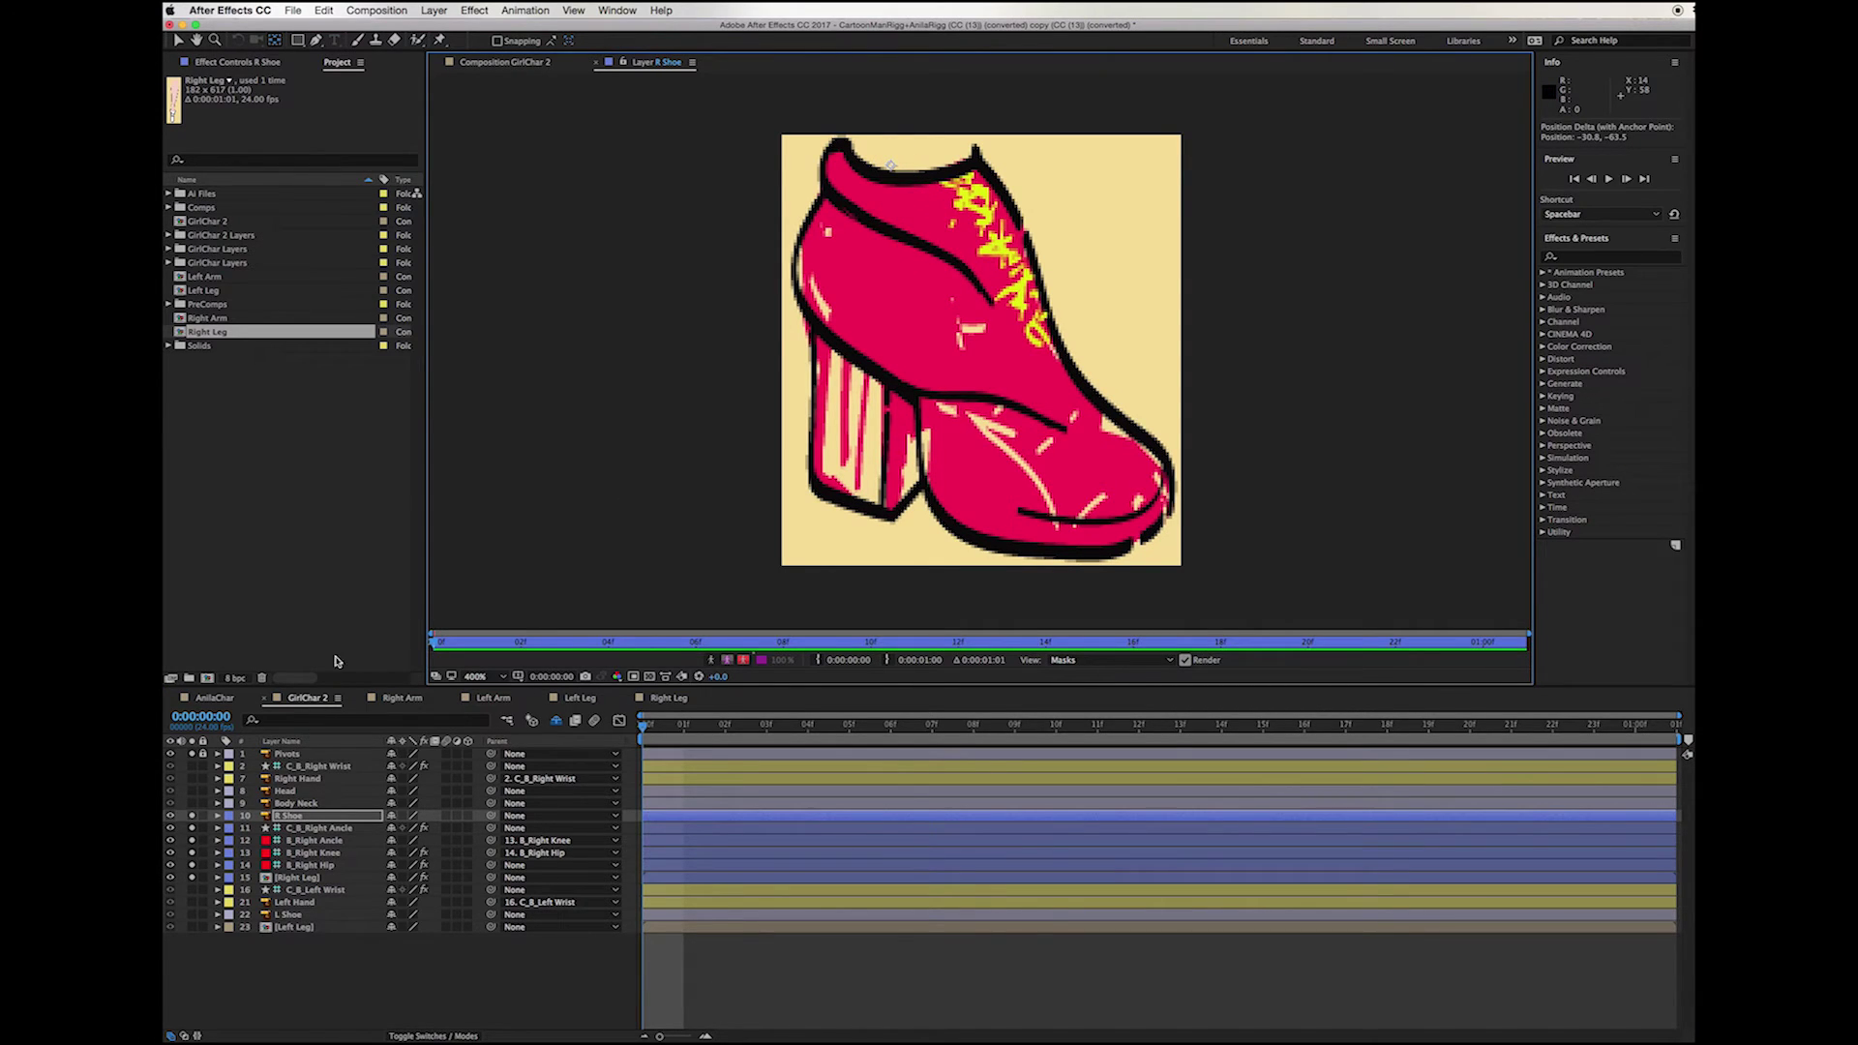
{"action": "left_click", "coordinate": [316, 699]}
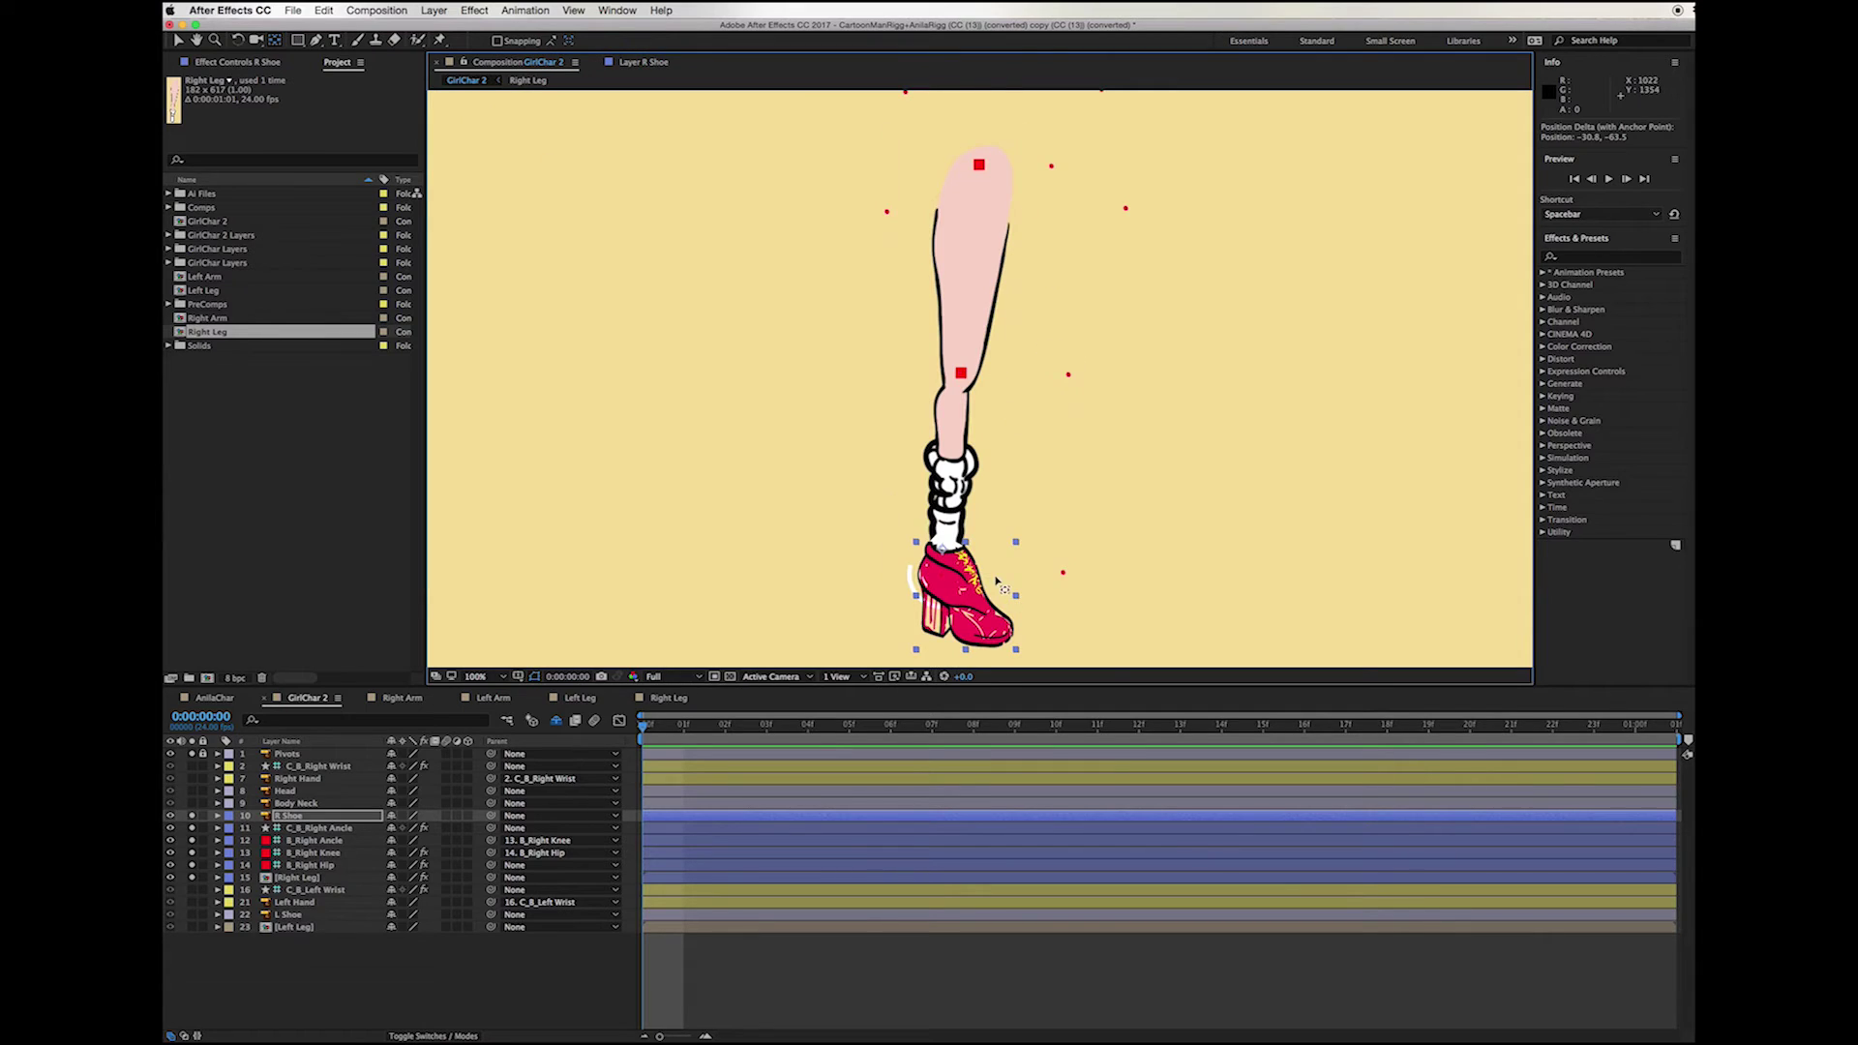
{"action": "scroll", "coordinate": [1000, 585], "scroll_direction": "up", "scroll_amount": 4}
{"action": "scroll", "coordinate": [893, 350], "scroll_direction": "down", "scroll_amount": 4}
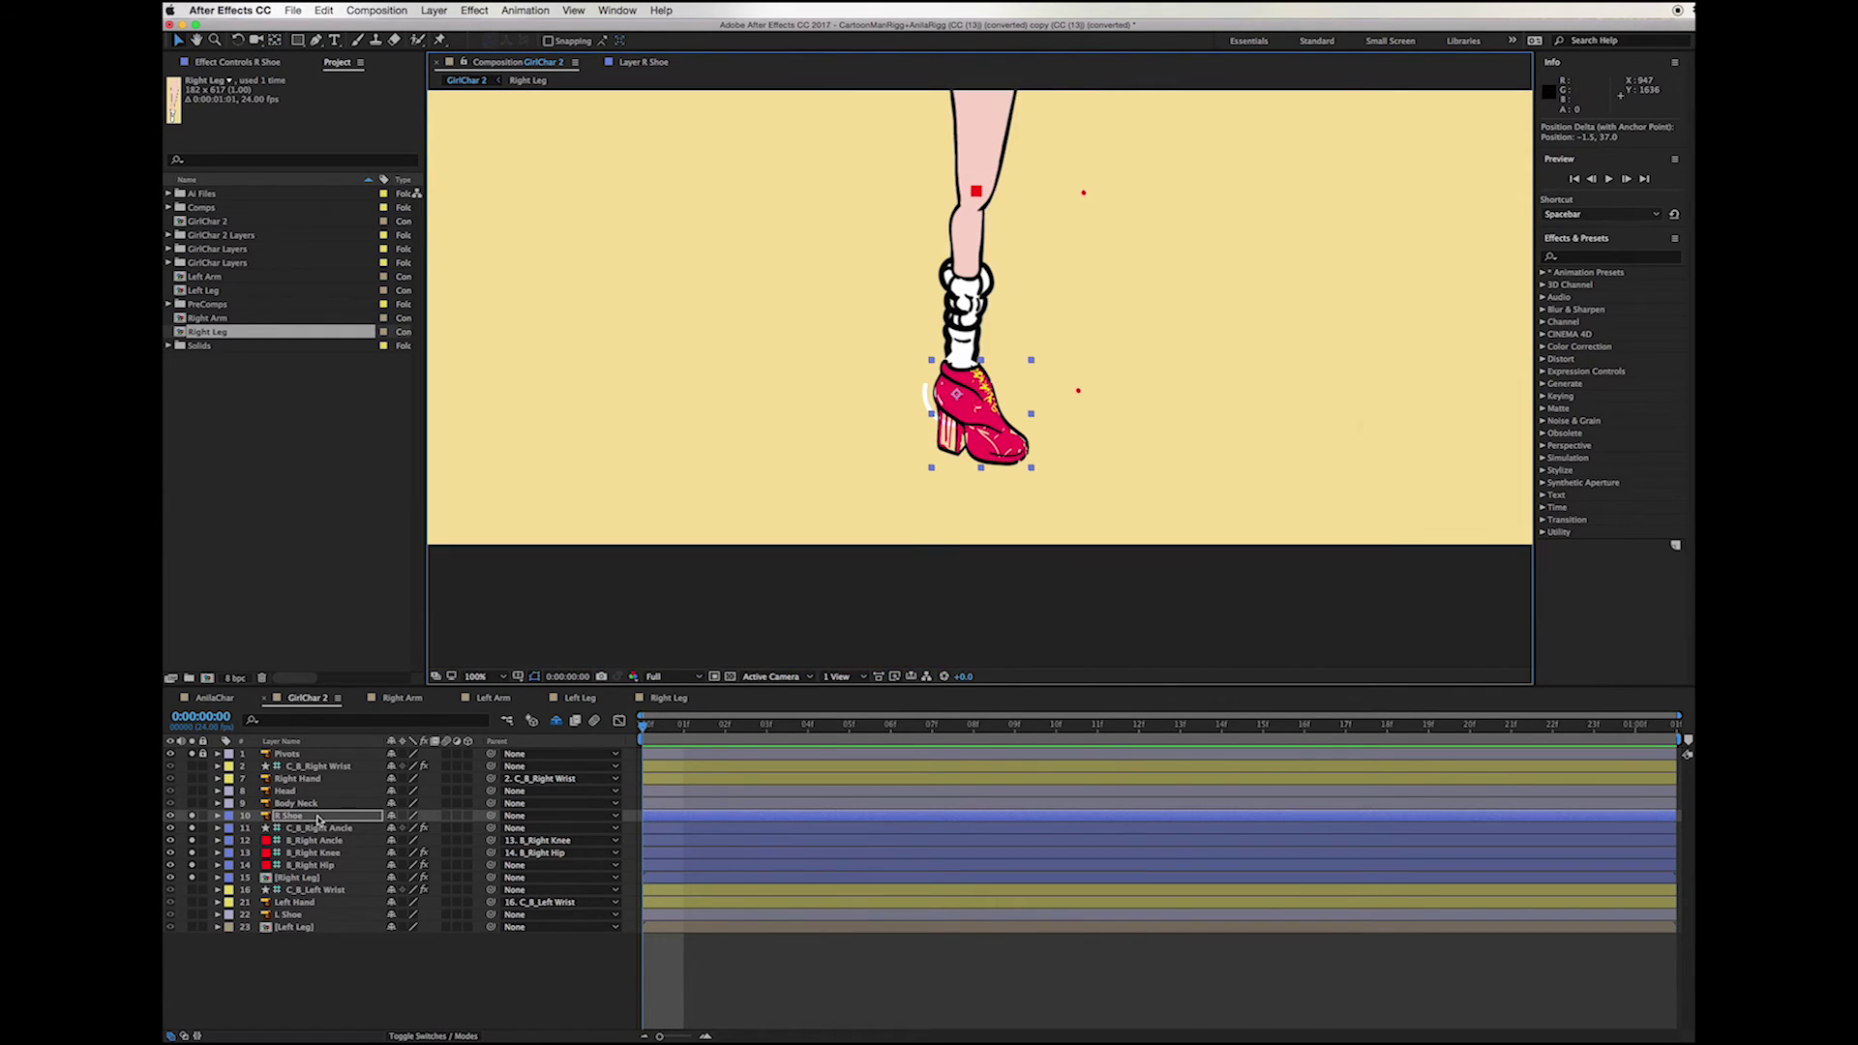
{"action": "left_click_drag", "start_coordinate": [491, 819], "coordinate": [311, 823]}
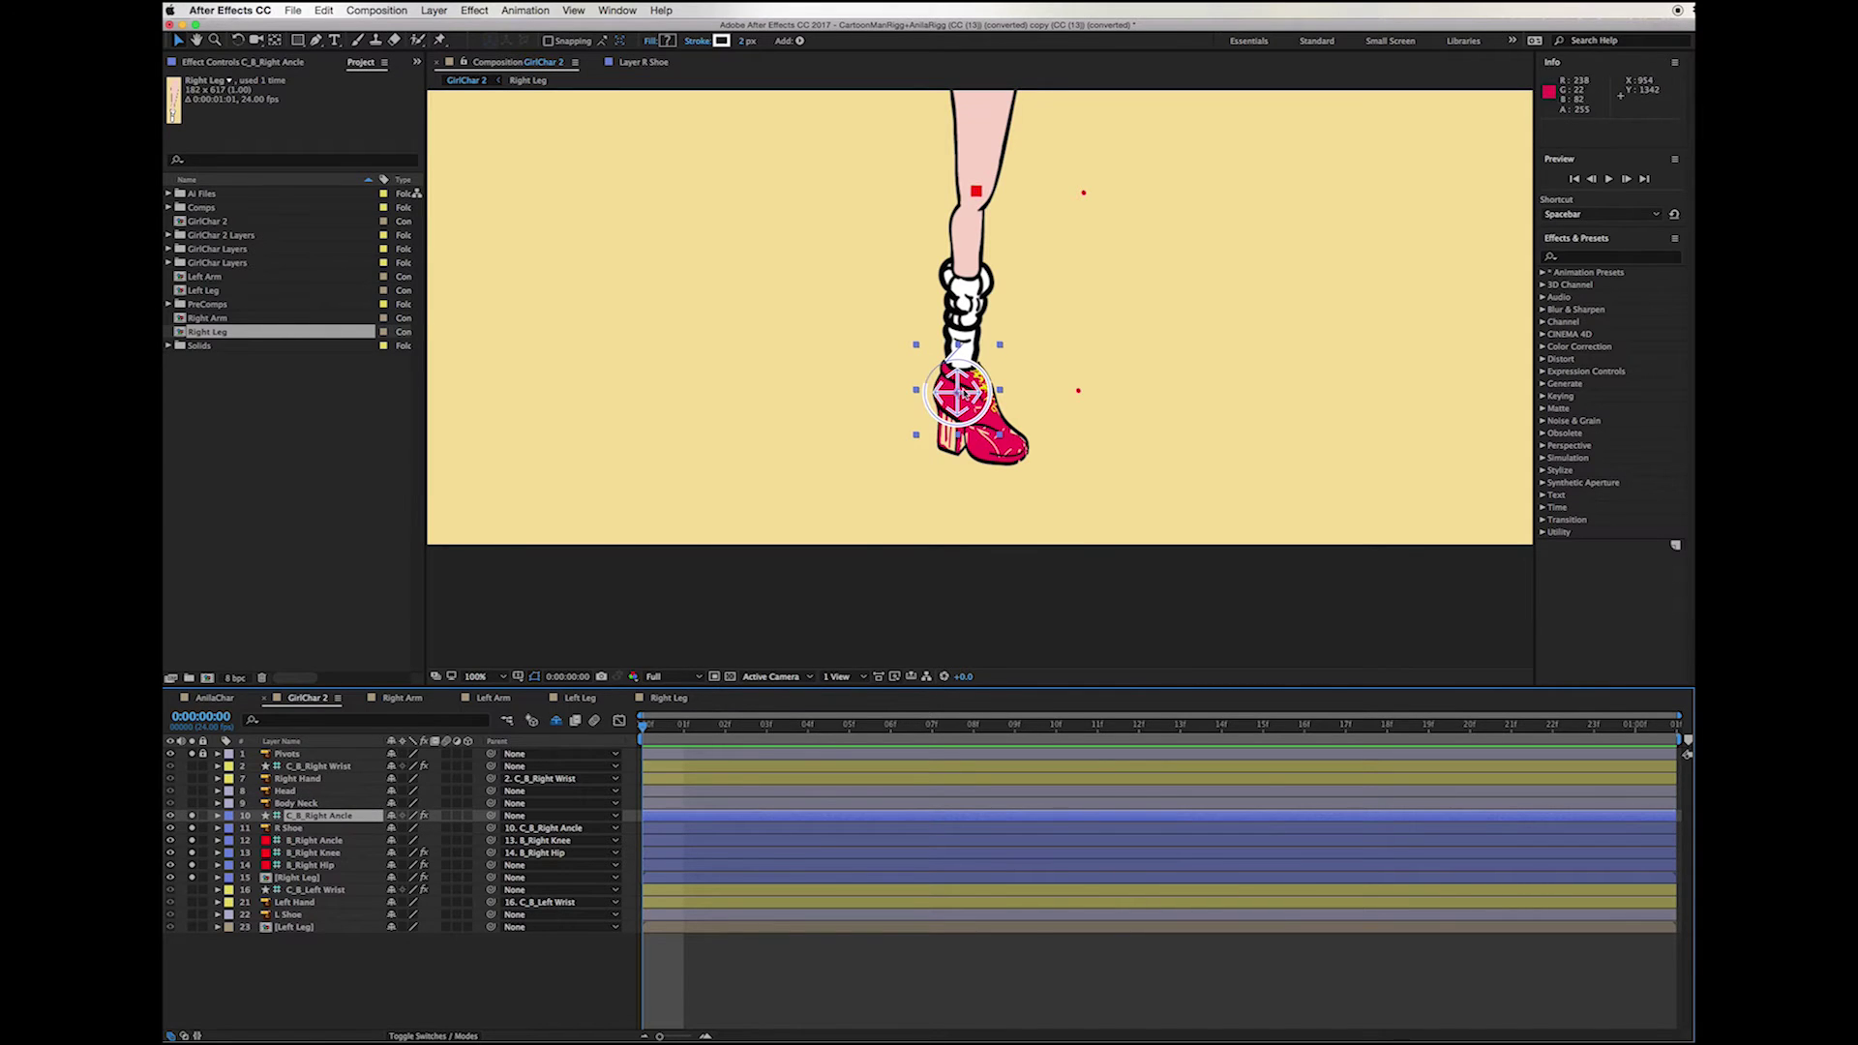
Step: Test the right leg and shoe by moving the ankle controller around, and undo the move
{"action": "left_click_drag", "start_coordinate": [958, 392], "coordinate": [994, 368]}
{"action": "left_click_drag", "start_coordinate": [905, 329], "coordinate": [1034, 350]}
{"action": "key", "text": "super+z"}
{"action": "left_click_drag", "start_coordinate": [1215, 284], "coordinate": [1134, 414]}
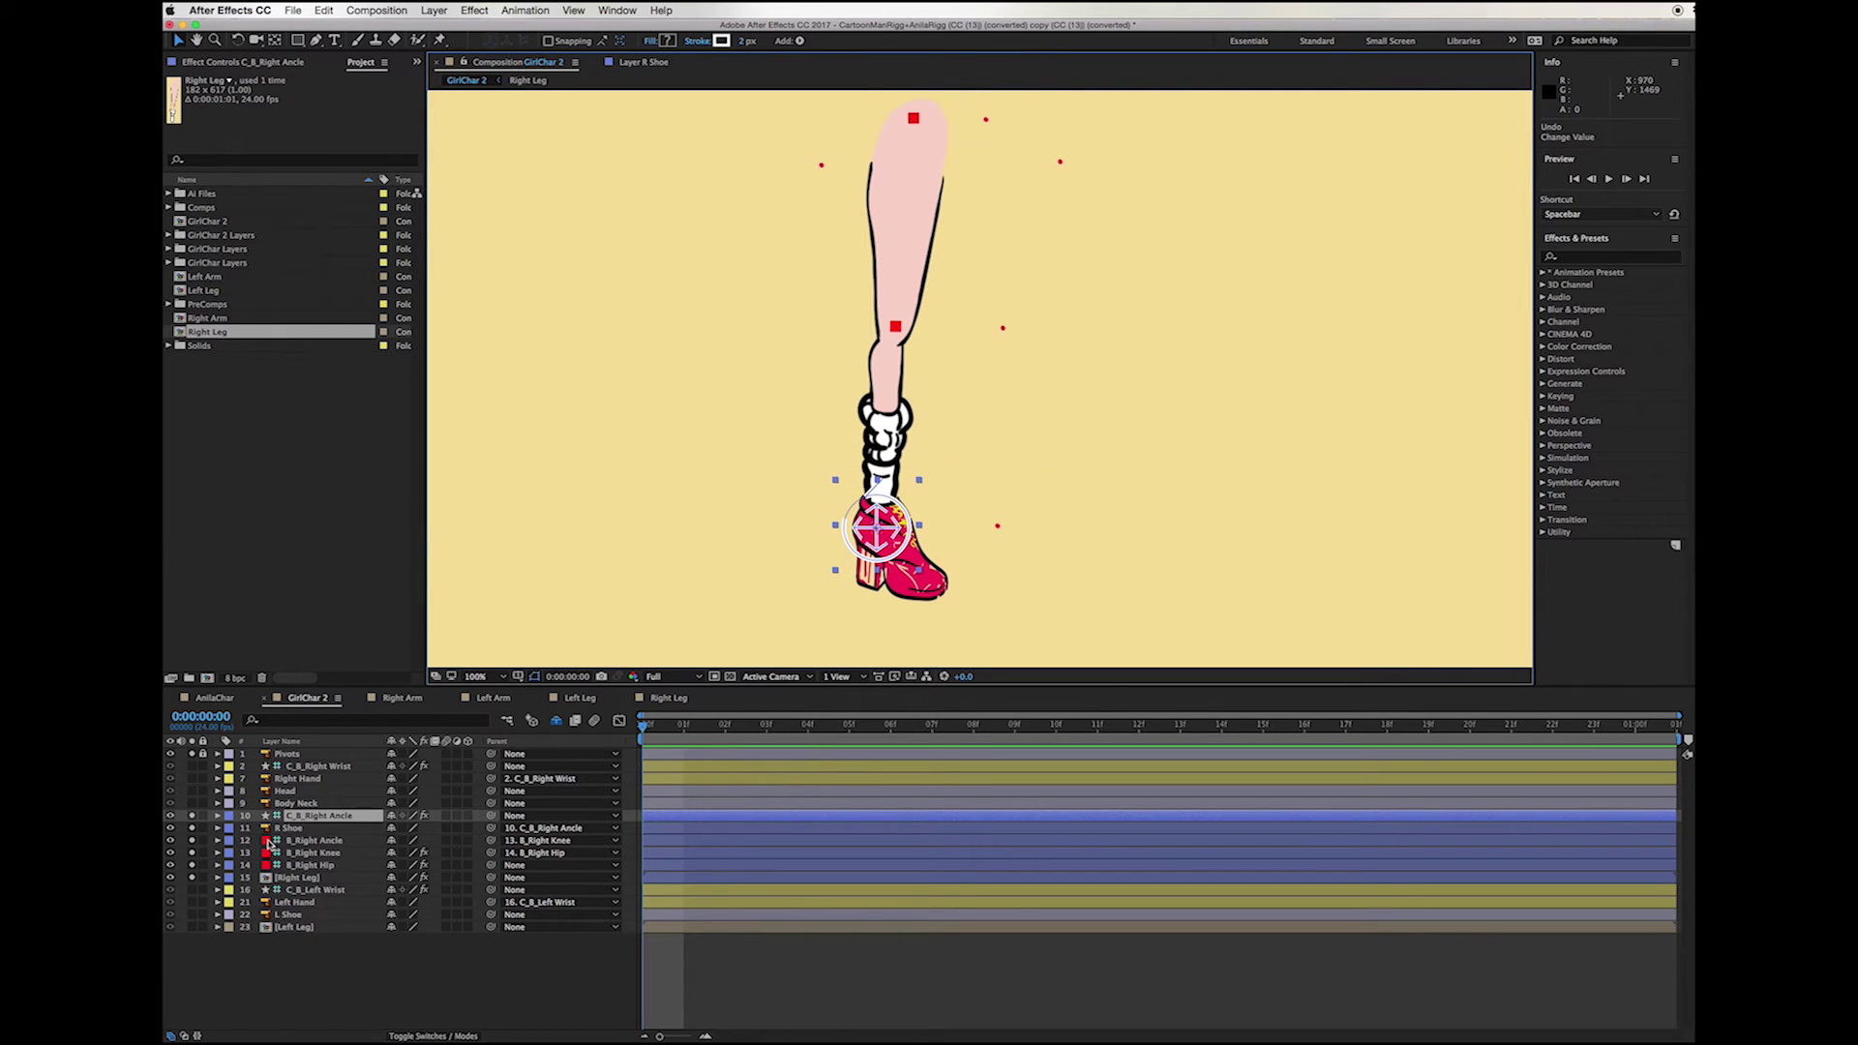
Step: Unsolo, hide and lock the right ankle, knee and hip bones, and lock the Right Leg layer
{"action": "left_click", "coordinate": [312, 841]}
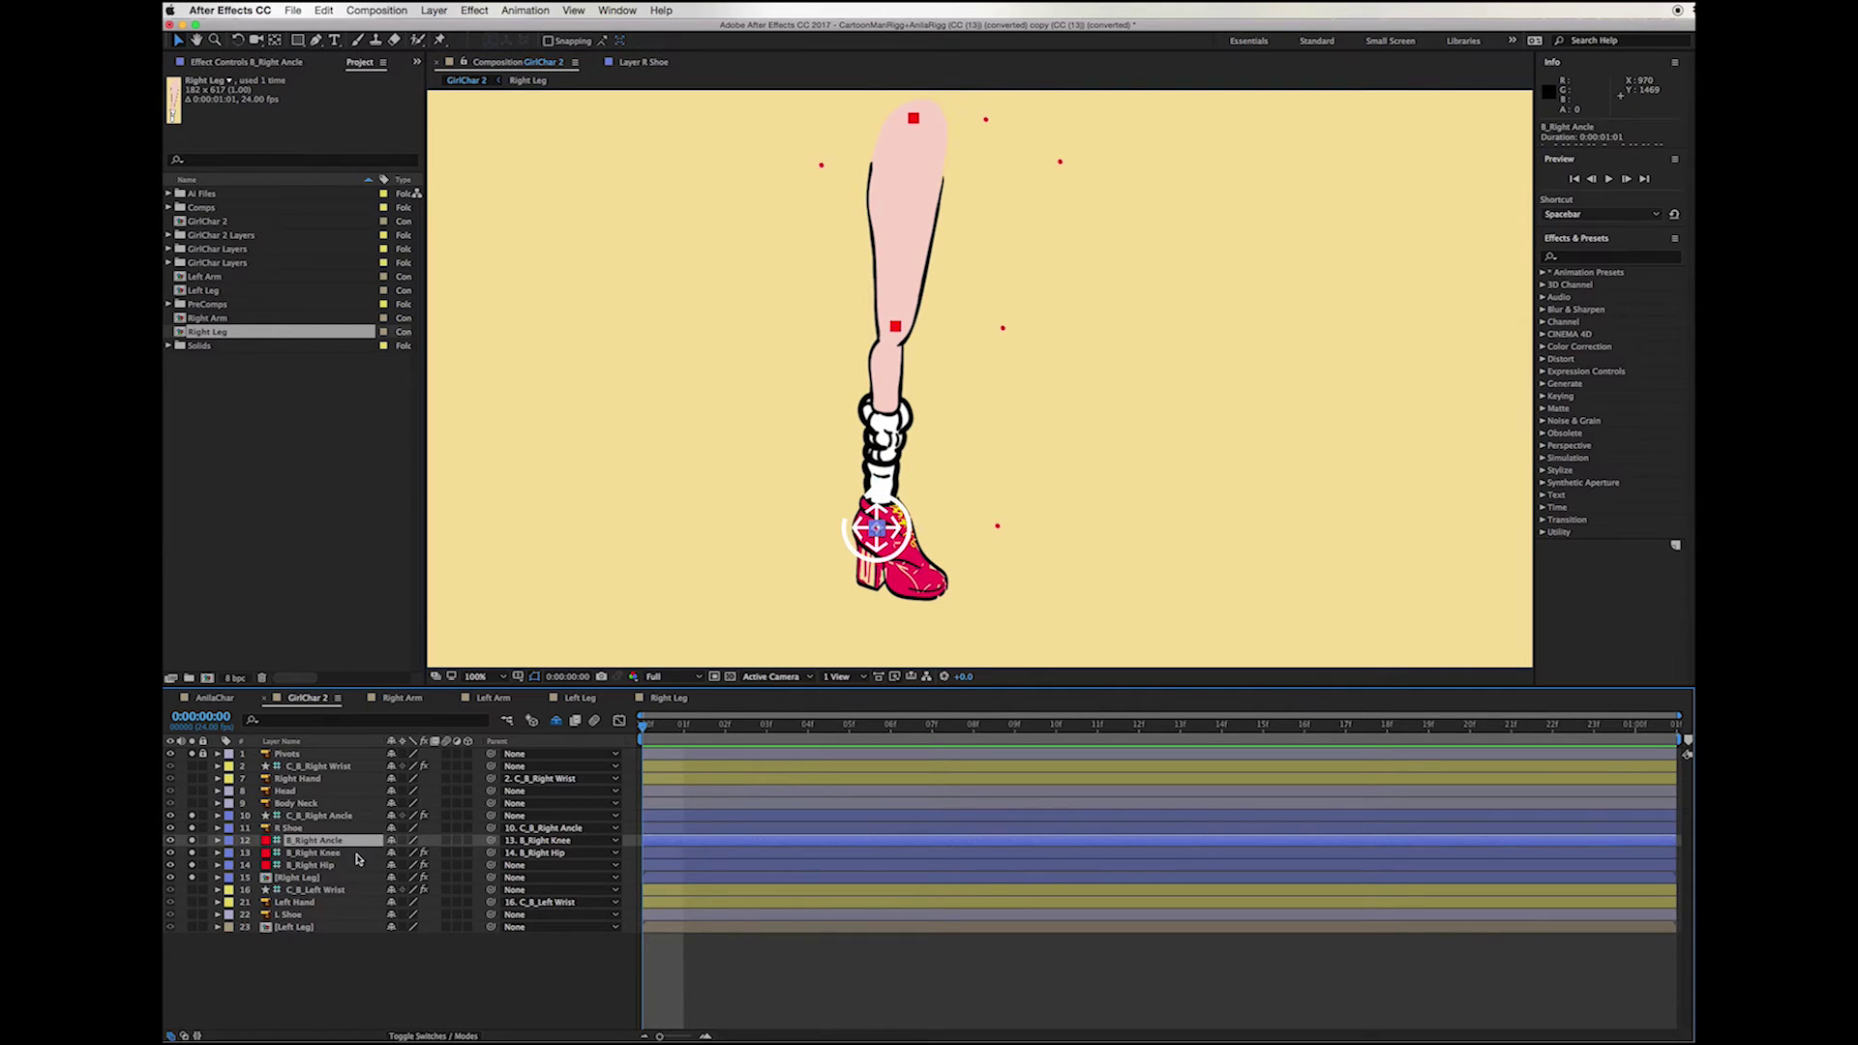
{"action": "left_click", "coordinate": [308, 852], "text": "shift"}
{"action": "left_click", "coordinate": [237, 866], "text": "shift"}
{"action": "left_click_drag", "start_coordinate": [174, 848], "coordinate": [217, 866]}
{"action": "left_click", "coordinate": [300, 878]}
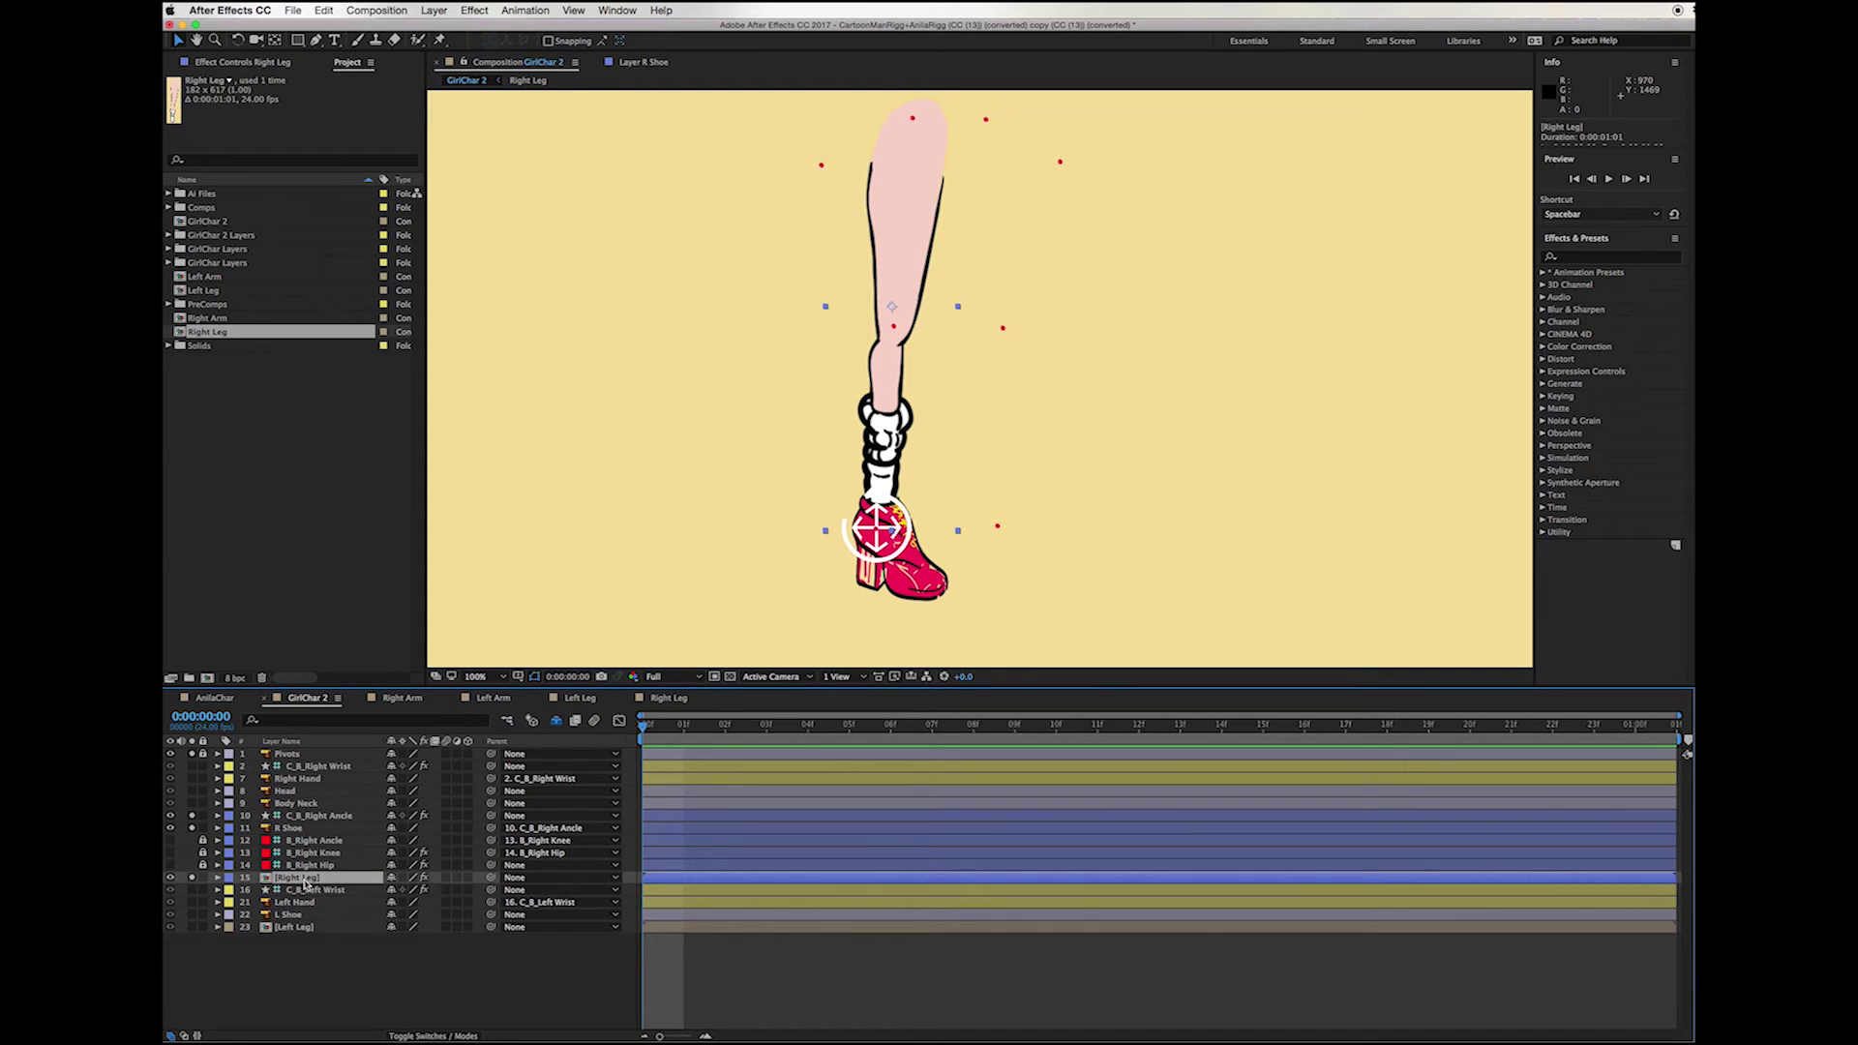
{"action": "left_click", "coordinate": [202, 877]}
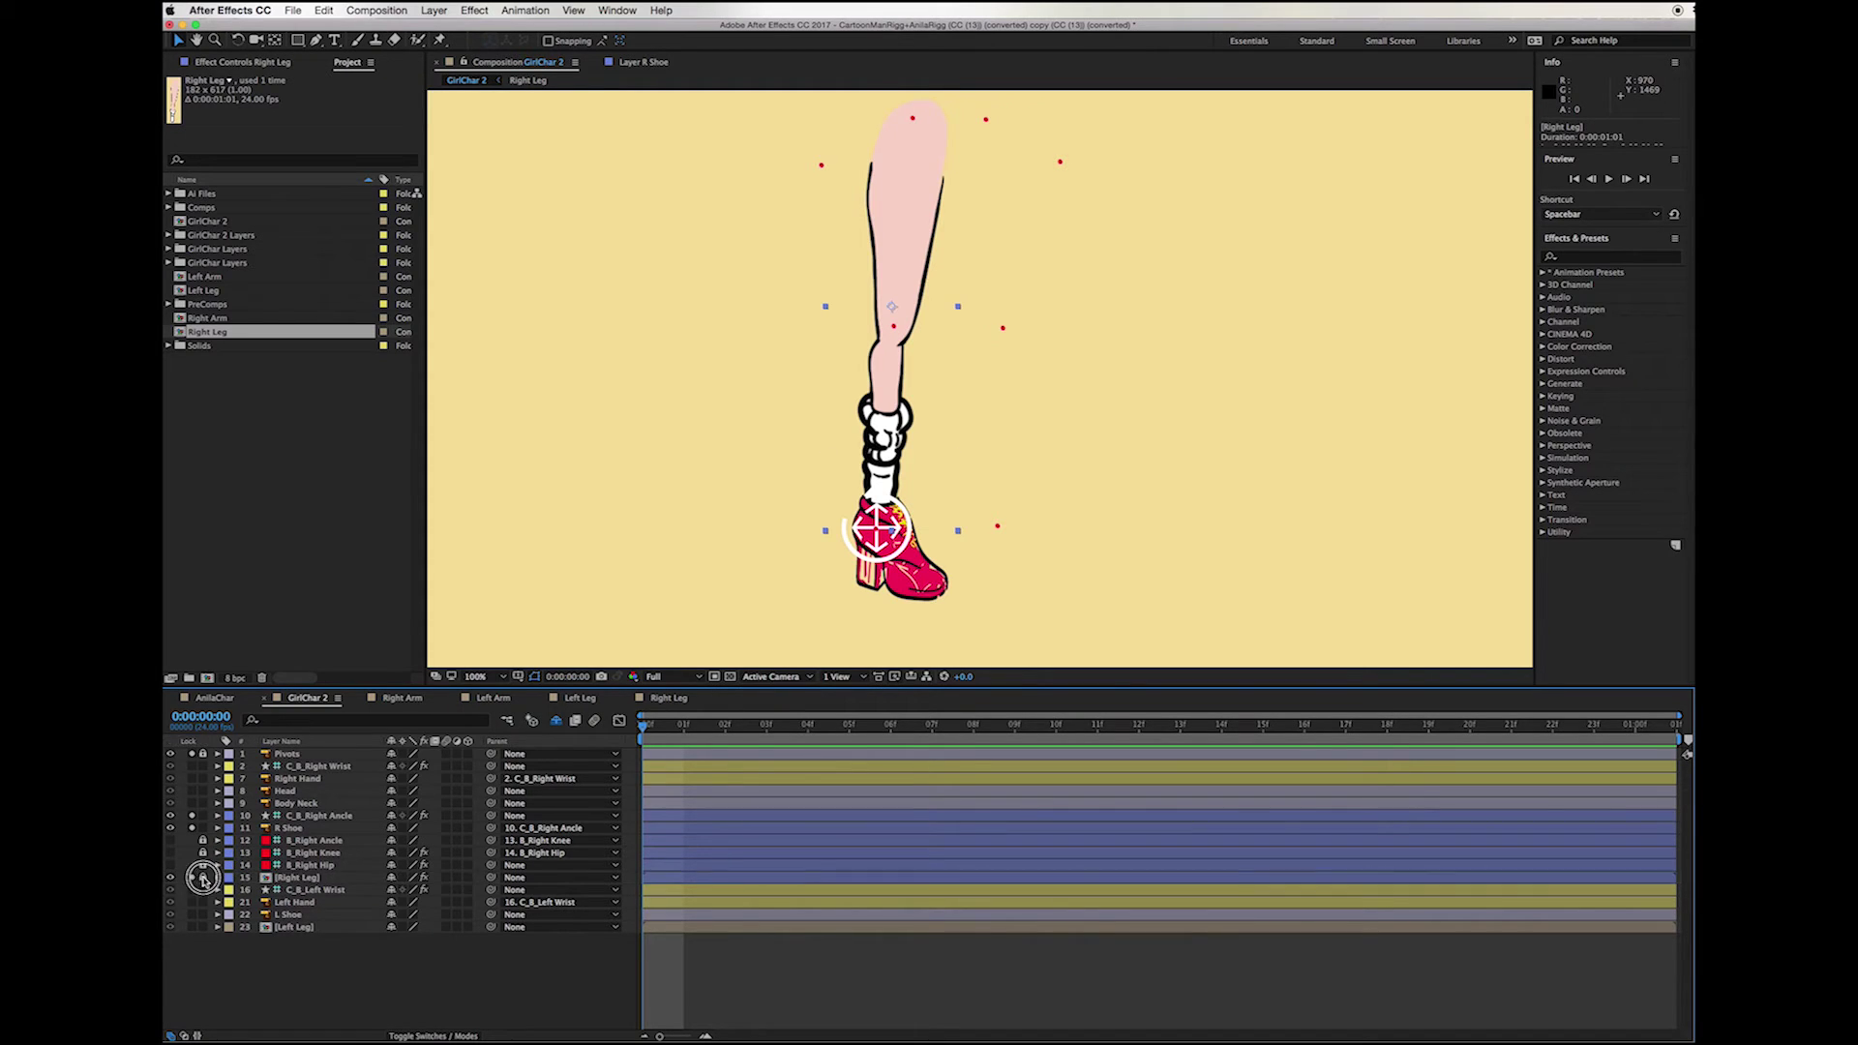
Step: Mark the Right Leg layer and its three bones as shy
{"action": "left_click", "coordinate": [391, 878]}
{"action": "left_click", "coordinate": [391, 865]}
{"action": "left_click", "coordinate": [391, 852]}
{"action": "left_click", "coordinate": [391, 840]}
Step: Test rotating R Shoe around its ankle anchor point, undo the rotation, and collapse the layer's properties
{"action": "left_click", "coordinate": [667, 818]}
{"action": "left_click", "coordinate": [669, 831]}
{"action": "left_click", "coordinate": [664, 818]}
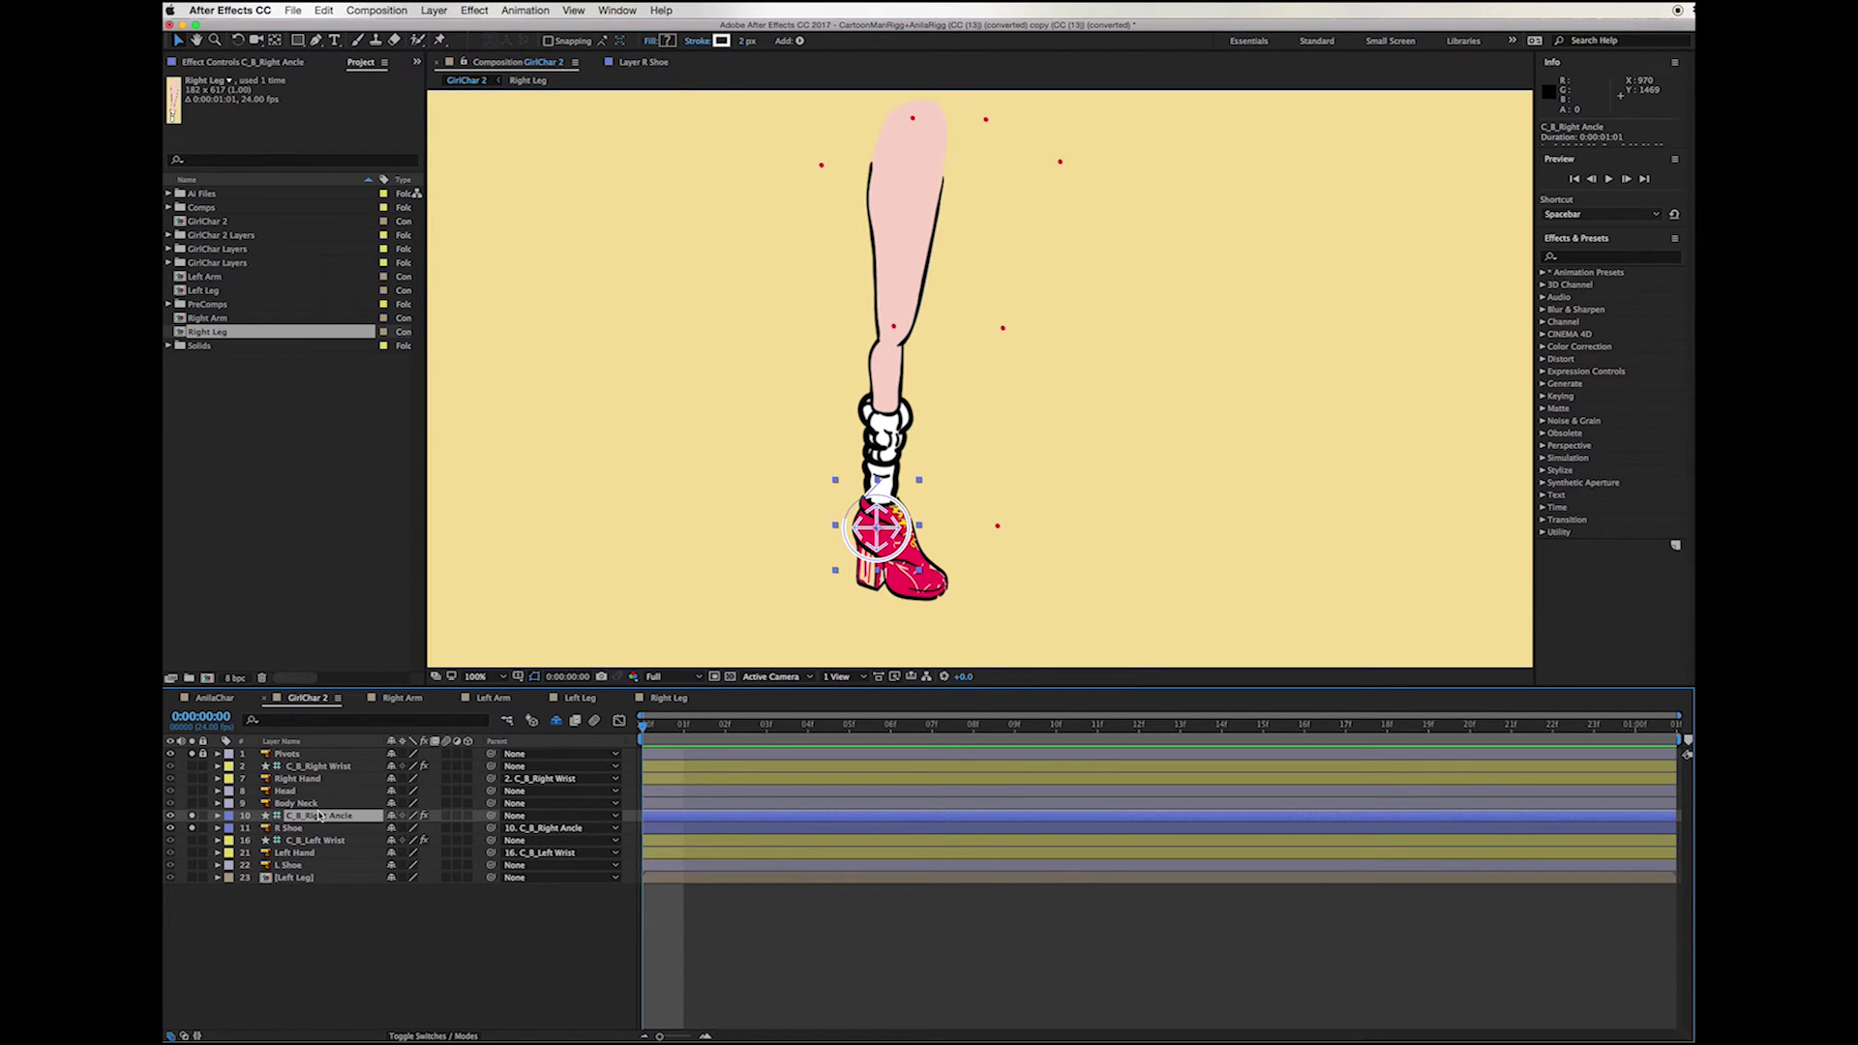
{"action": "left_click", "coordinate": [289, 828]}
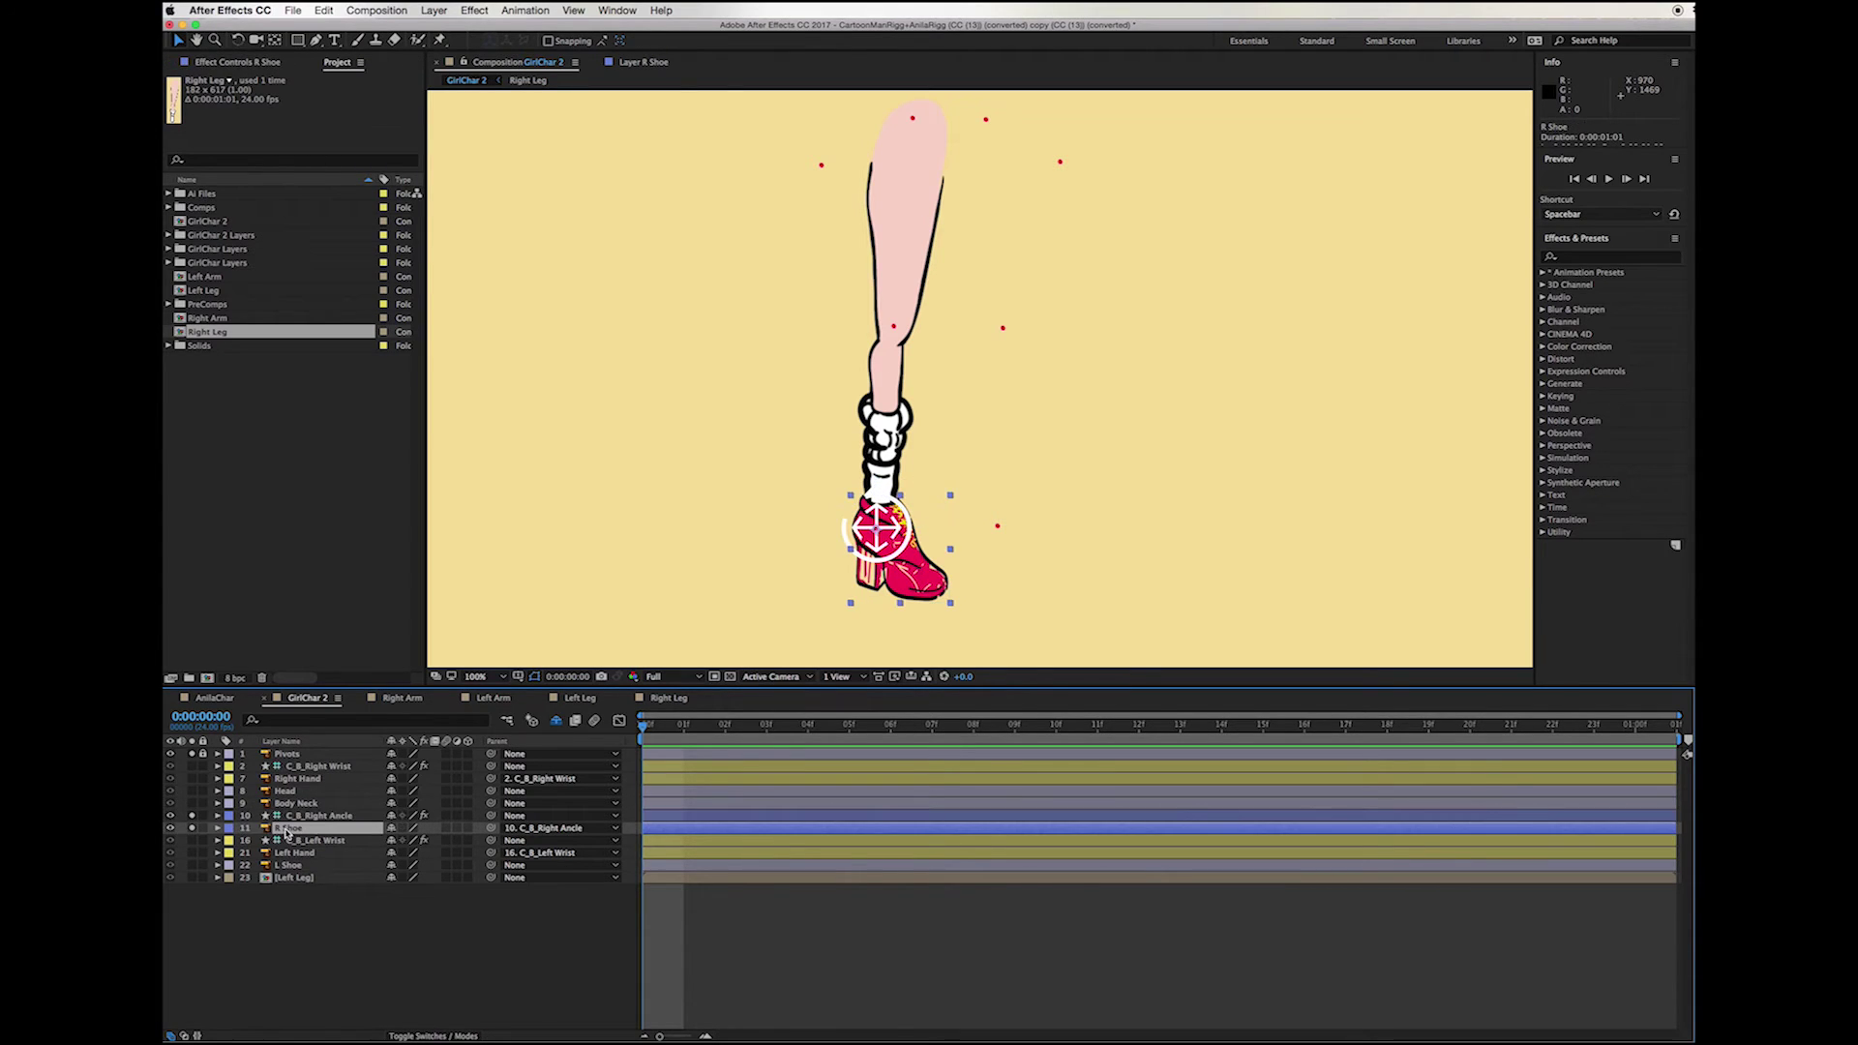
{"action": "left_click", "coordinate": [298, 816]}
{"action": "left_click", "coordinate": [295, 827]}
{"action": "key", "text": "r"}
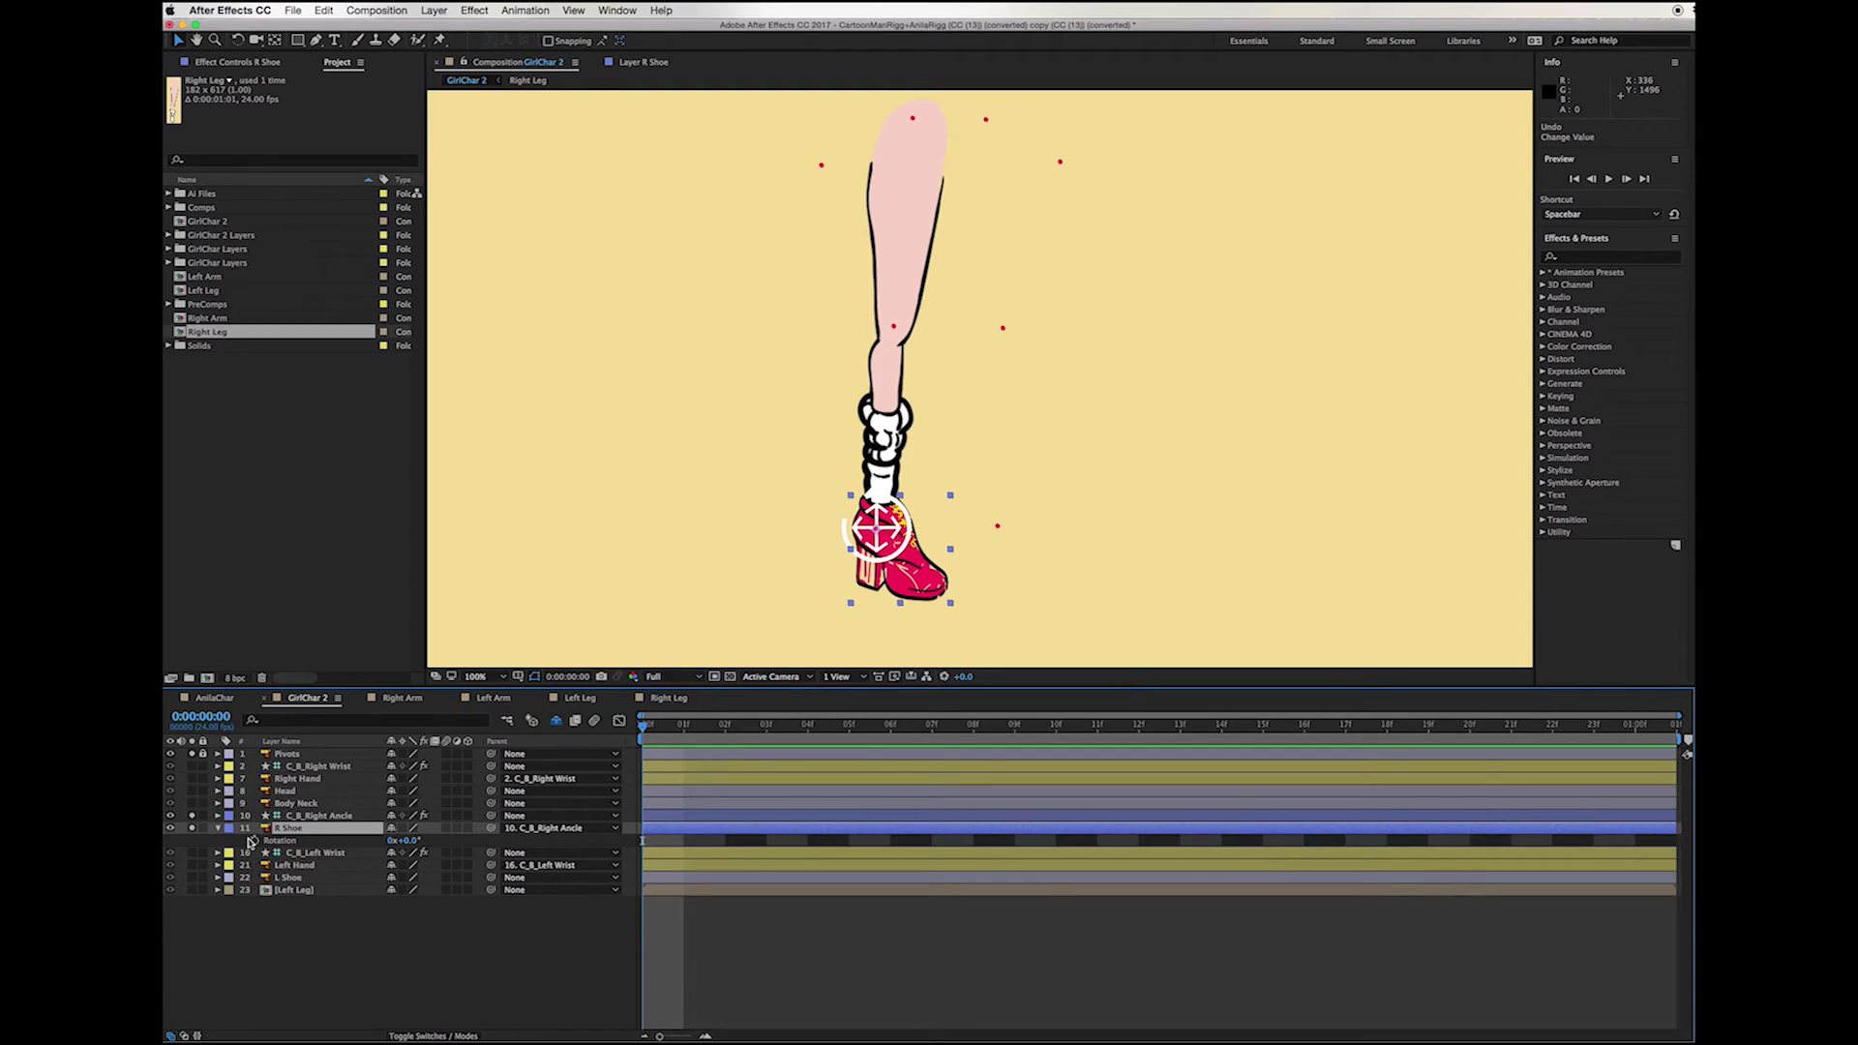
{"action": "left_click", "coordinate": [218, 828]}
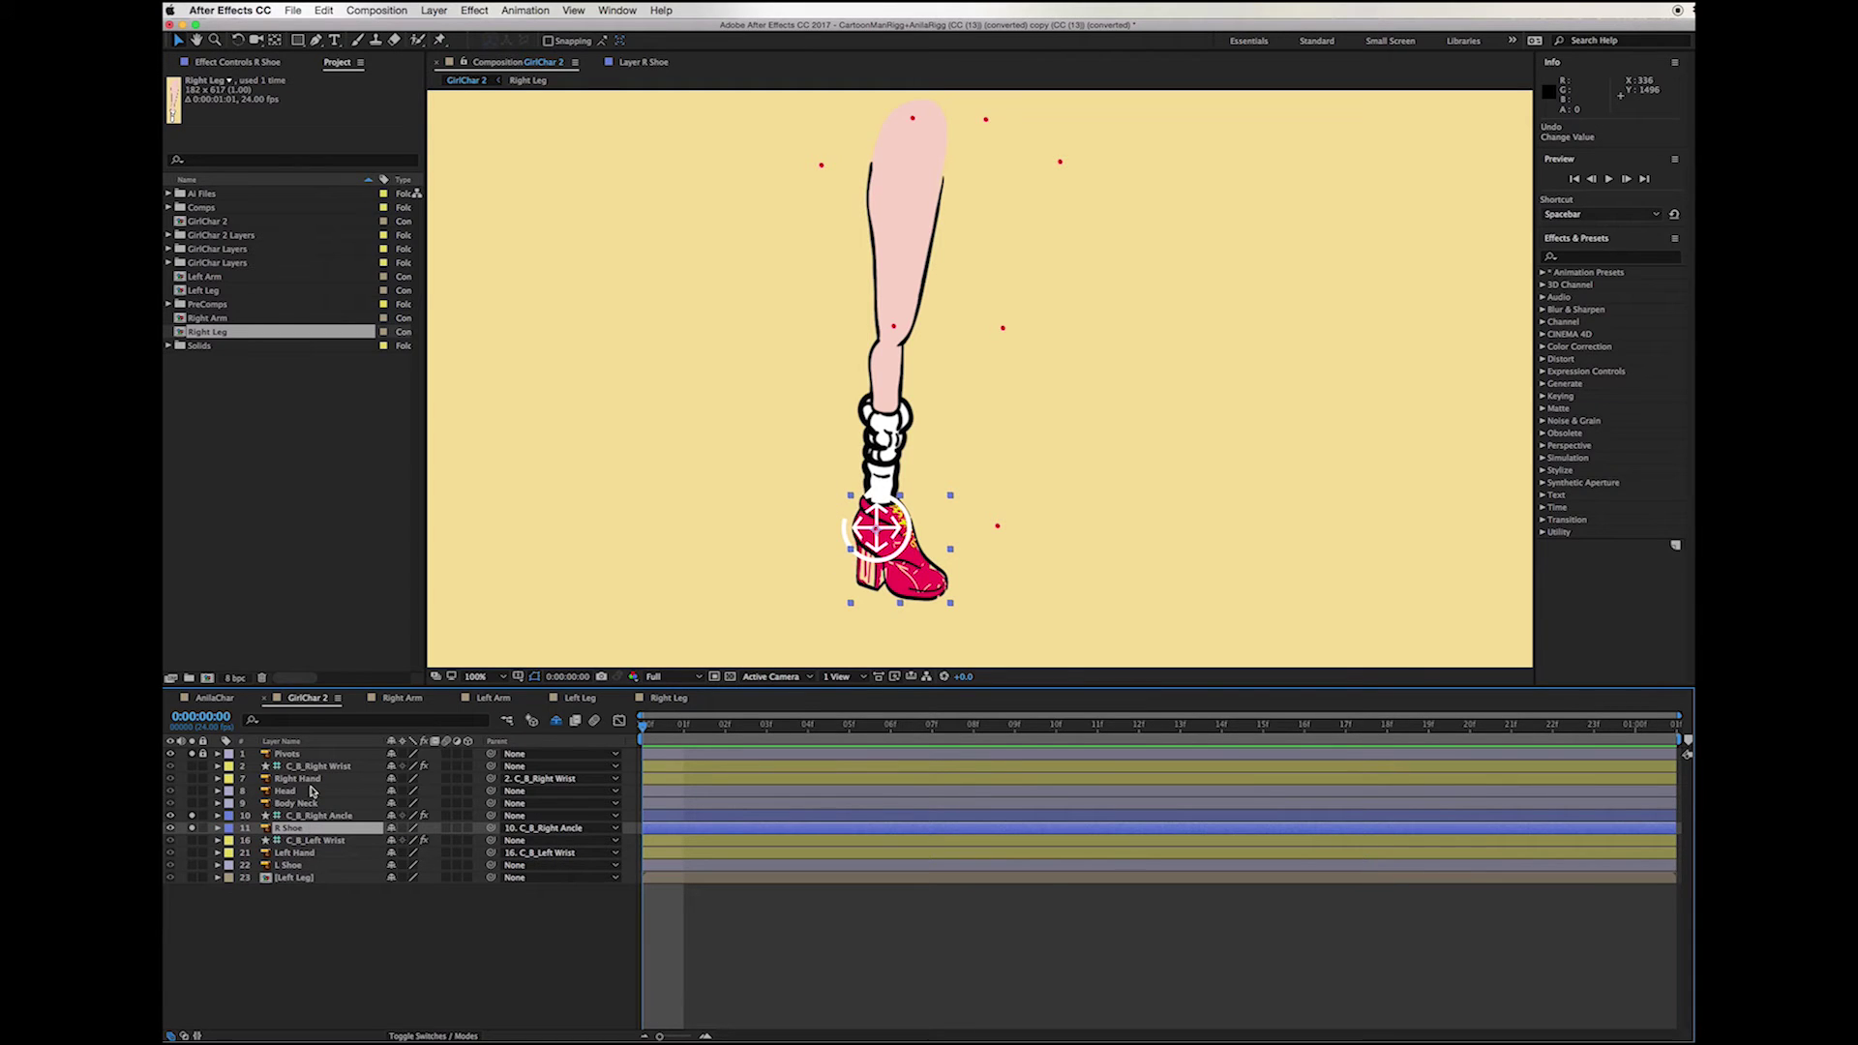
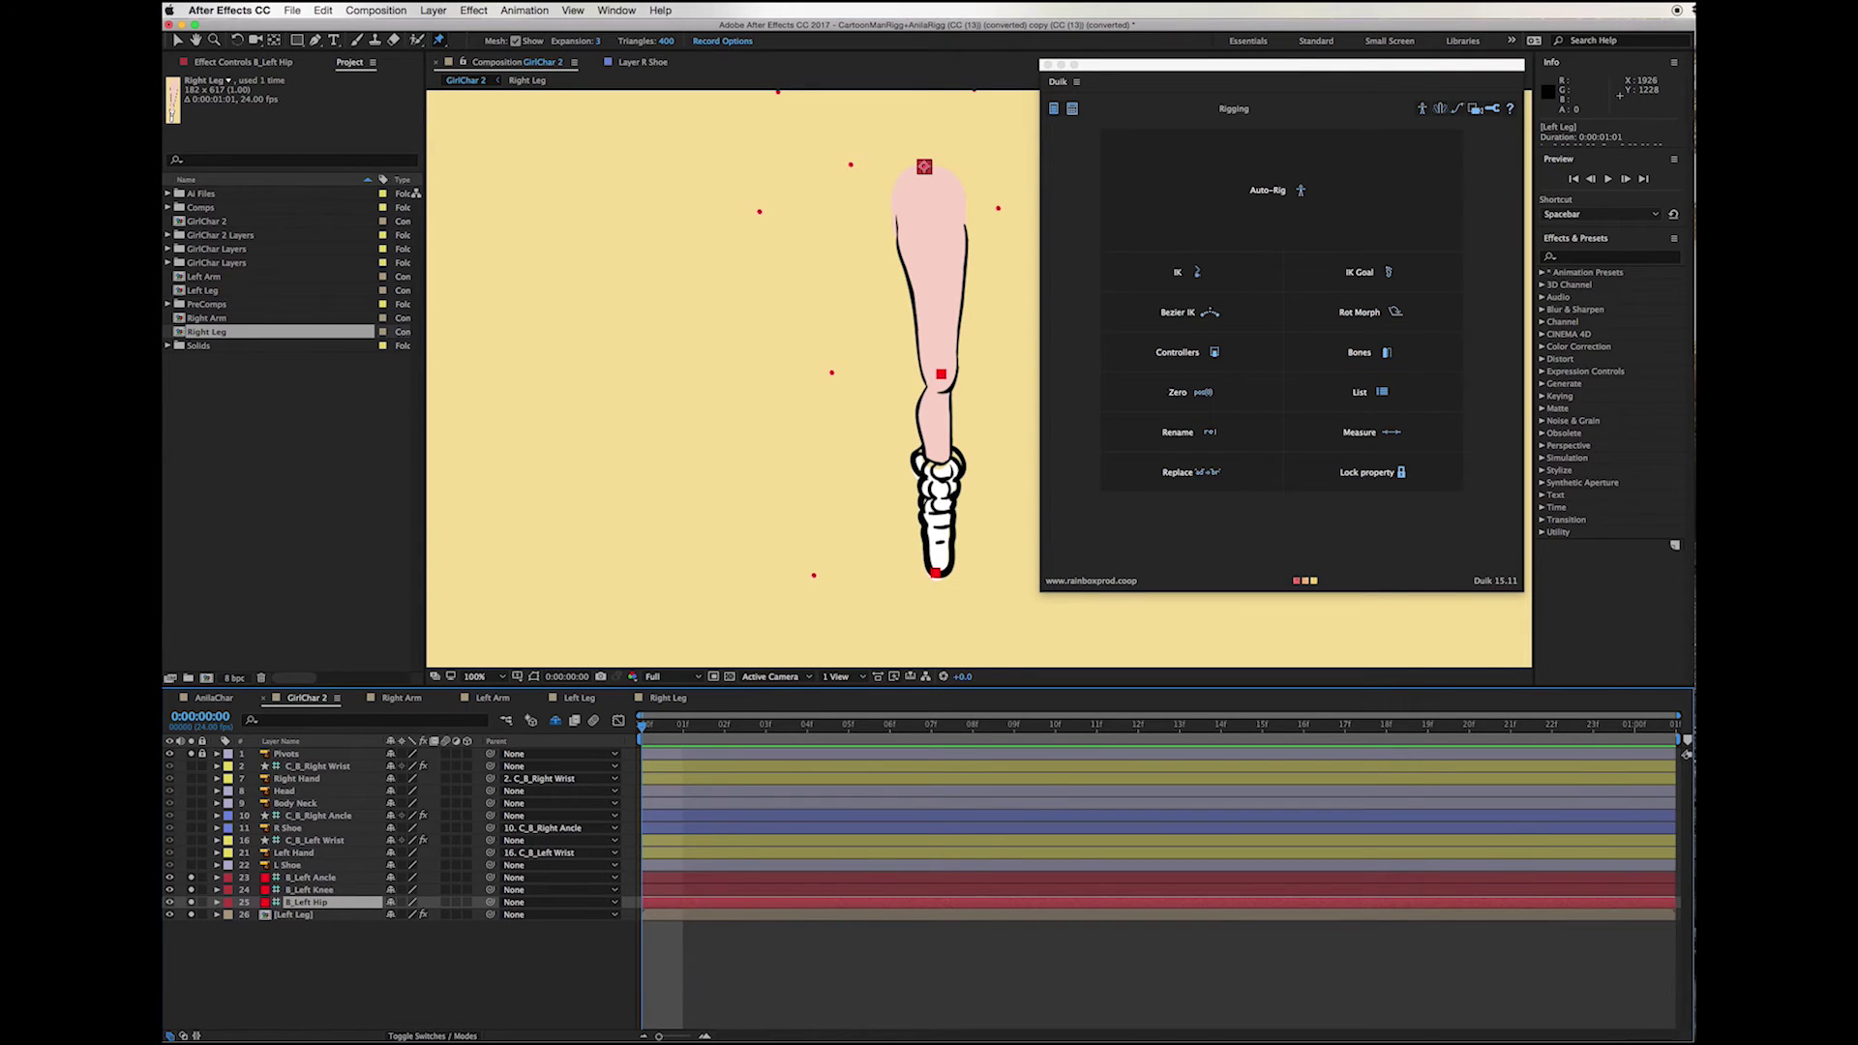
Step: Review the rigging checklist in TextEdit, return to After Effects, and parent the left ankle bone to the knee bone and the knee to the hip
{"action": "key", "text": "super+Tab"}
{"action": "left_click_drag", "start_coordinate": [1143, 642], "coordinate": [1255, 675]}
{"action": "left_click_drag", "start_coordinate": [1144, 706], "coordinate": [1295, 716]}
{"action": "left_click", "coordinate": [1328, 706]}
{"action": "left_click_drag", "start_coordinate": [1142, 738], "coordinate": [1241, 739]}
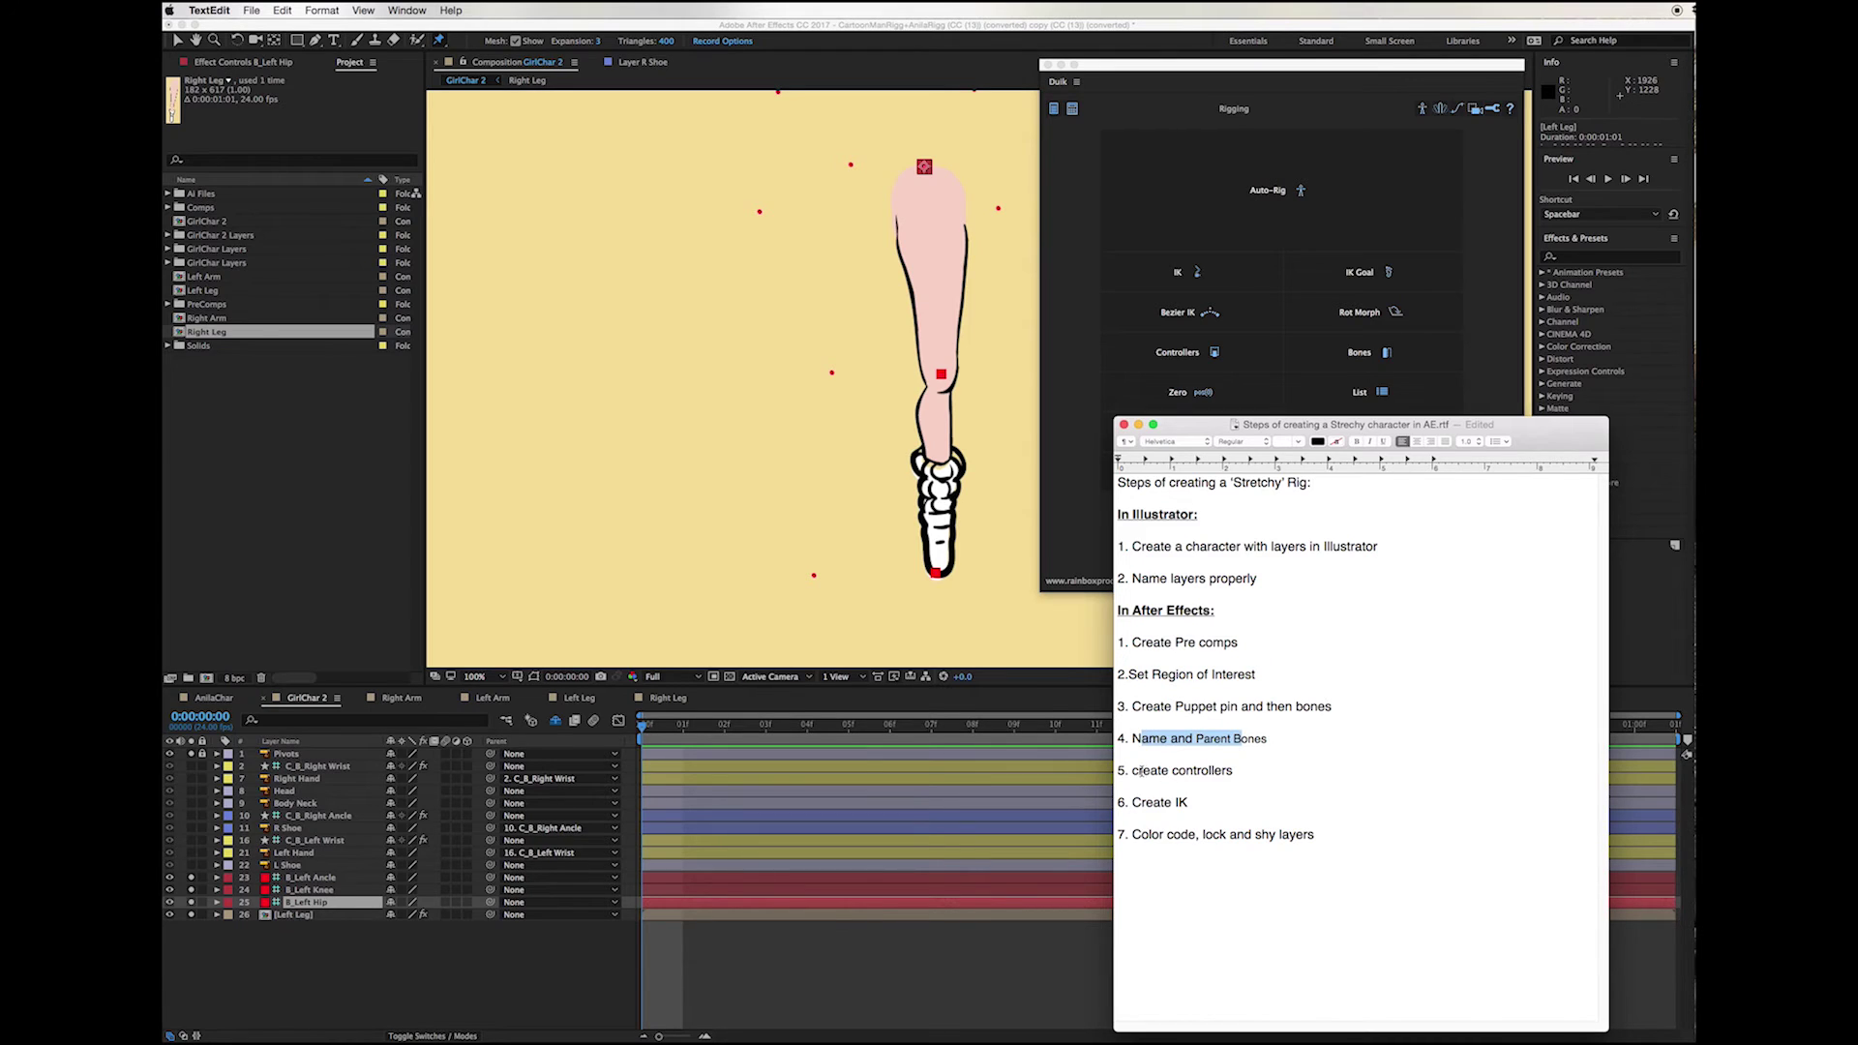
{"action": "left_click", "coordinate": [1137, 424]}
{"action": "left_click", "coordinate": [489, 878]}
{"action": "left_click_drag", "start_coordinate": [490, 878], "coordinate": [305, 904]}
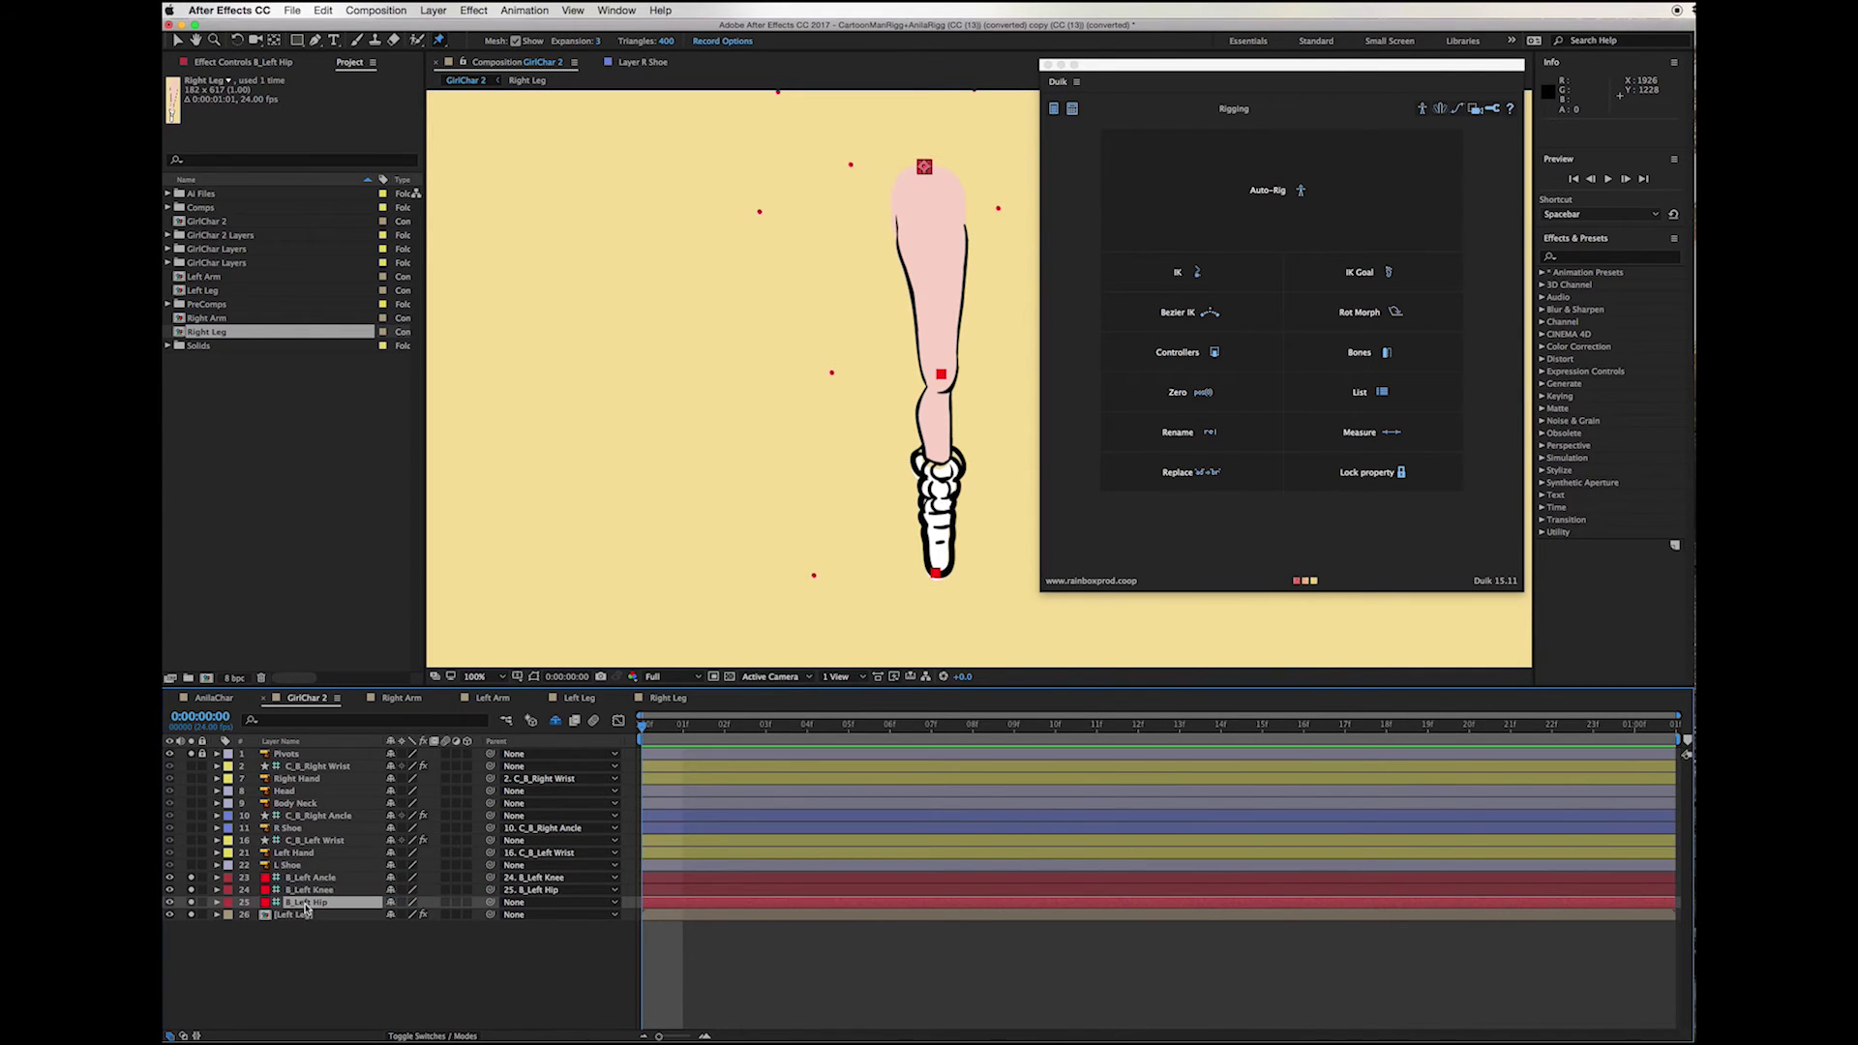
Step: Create a Duik controller for the left ankle bone and place it directly above the left leg bones in the layer order
{"action": "left_click", "coordinate": [311, 878]}
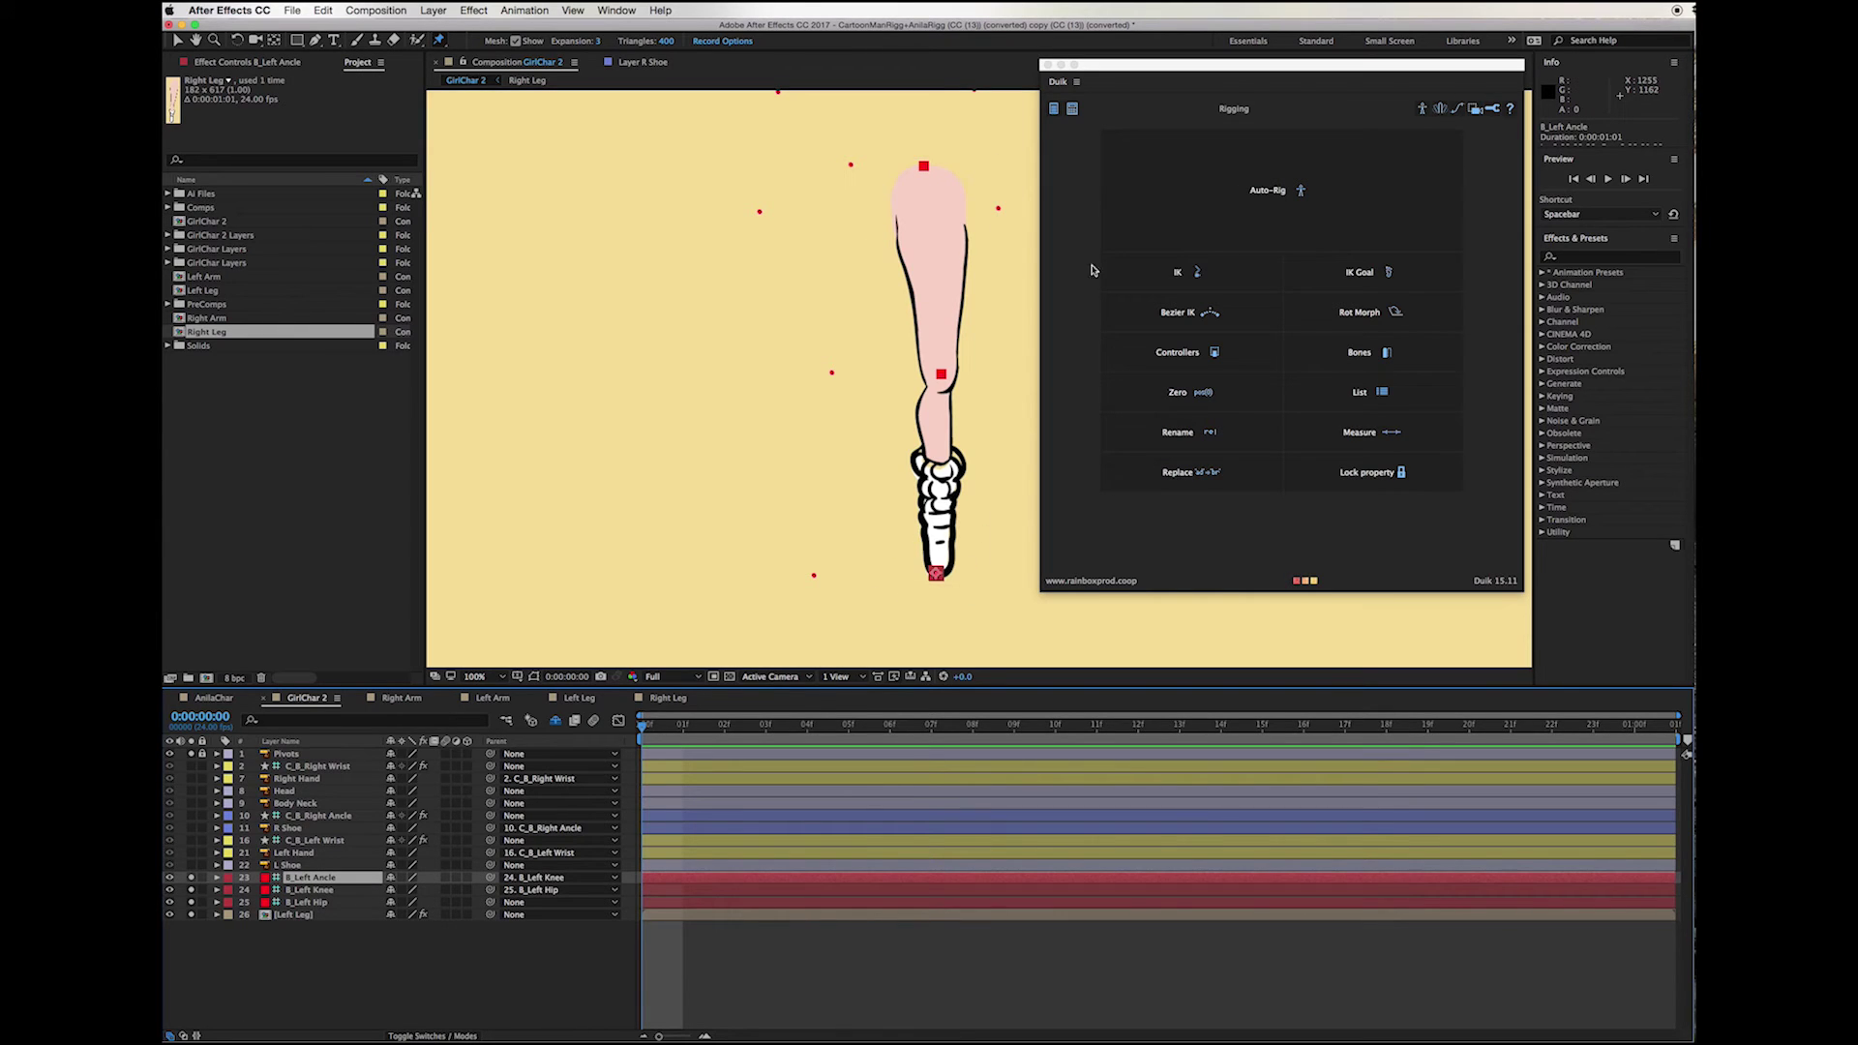
{"action": "left_click", "coordinate": [1177, 352]}
{"action": "left_click", "coordinate": [1393, 304]}
{"action": "left_click_drag", "start_coordinate": [282, 754], "coordinate": [292, 885]}
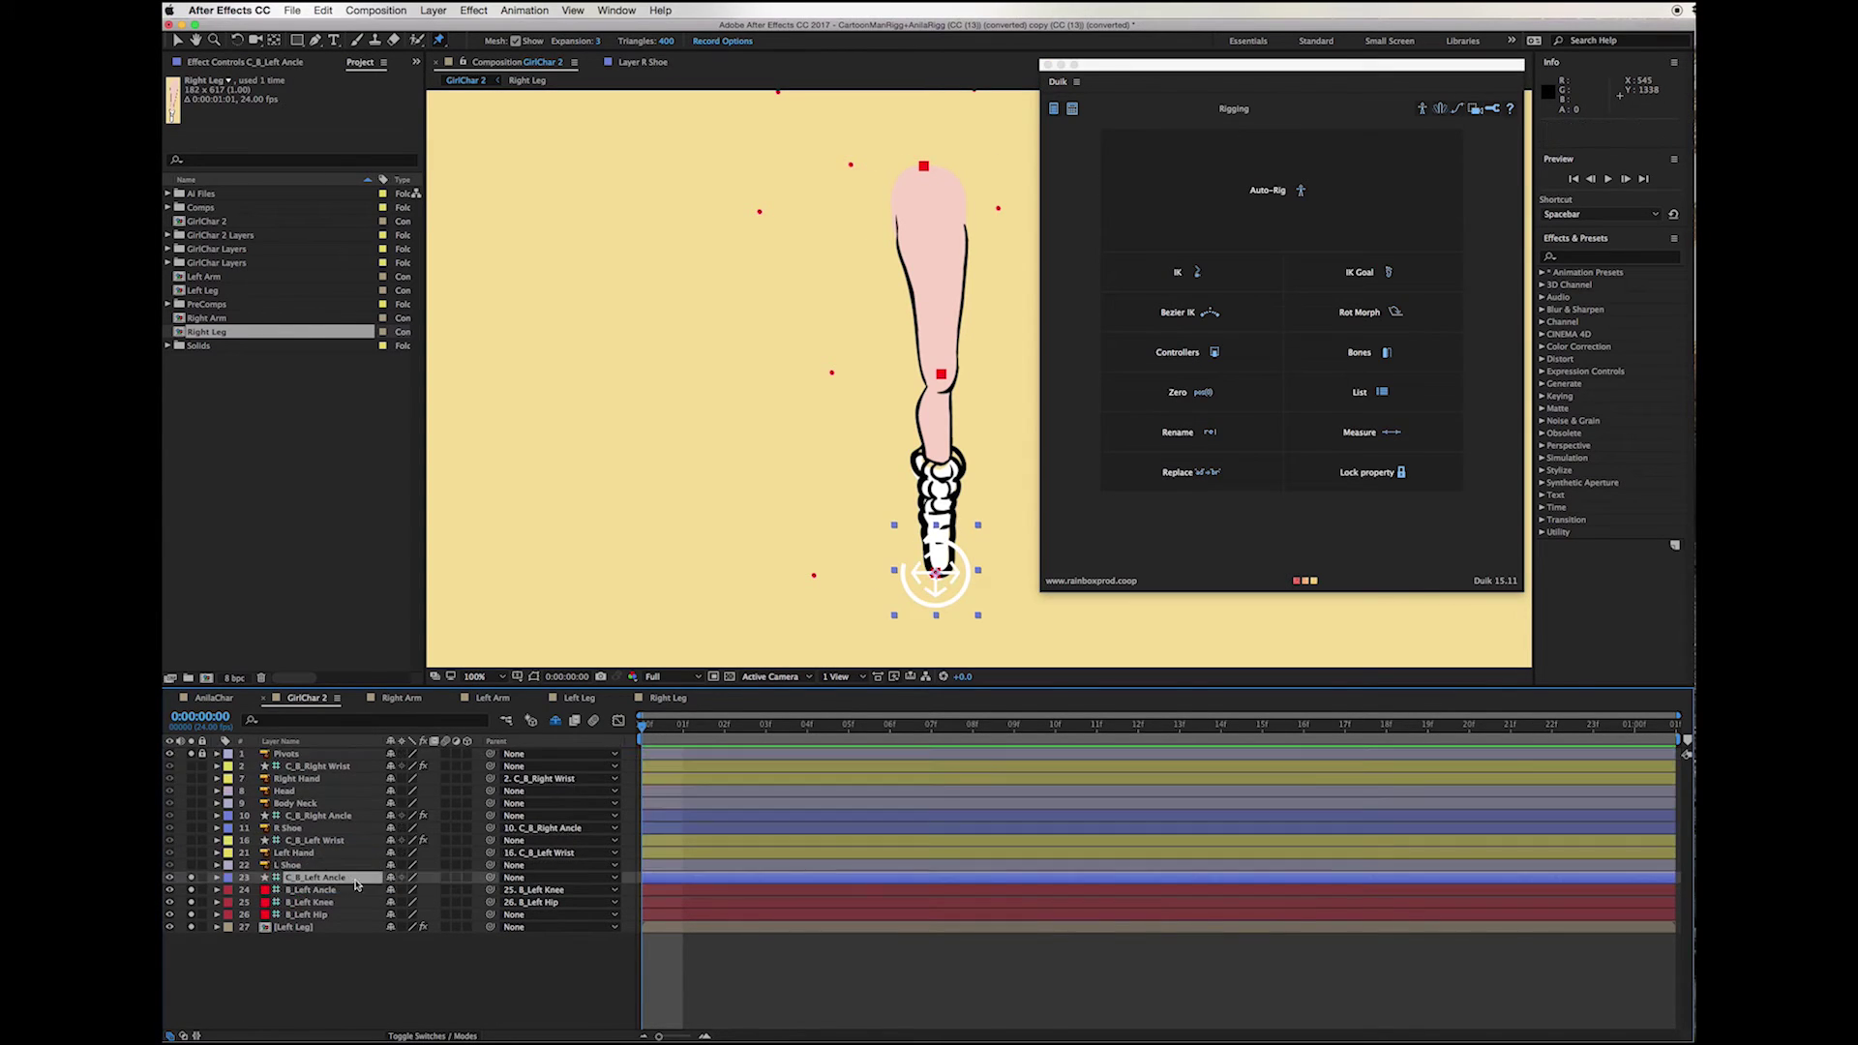
Step: Apply Duik IK to the left hip, knee and ankle bones together with the C_B_Left Ancle controller
{"action": "left_click", "coordinate": [319, 914]}
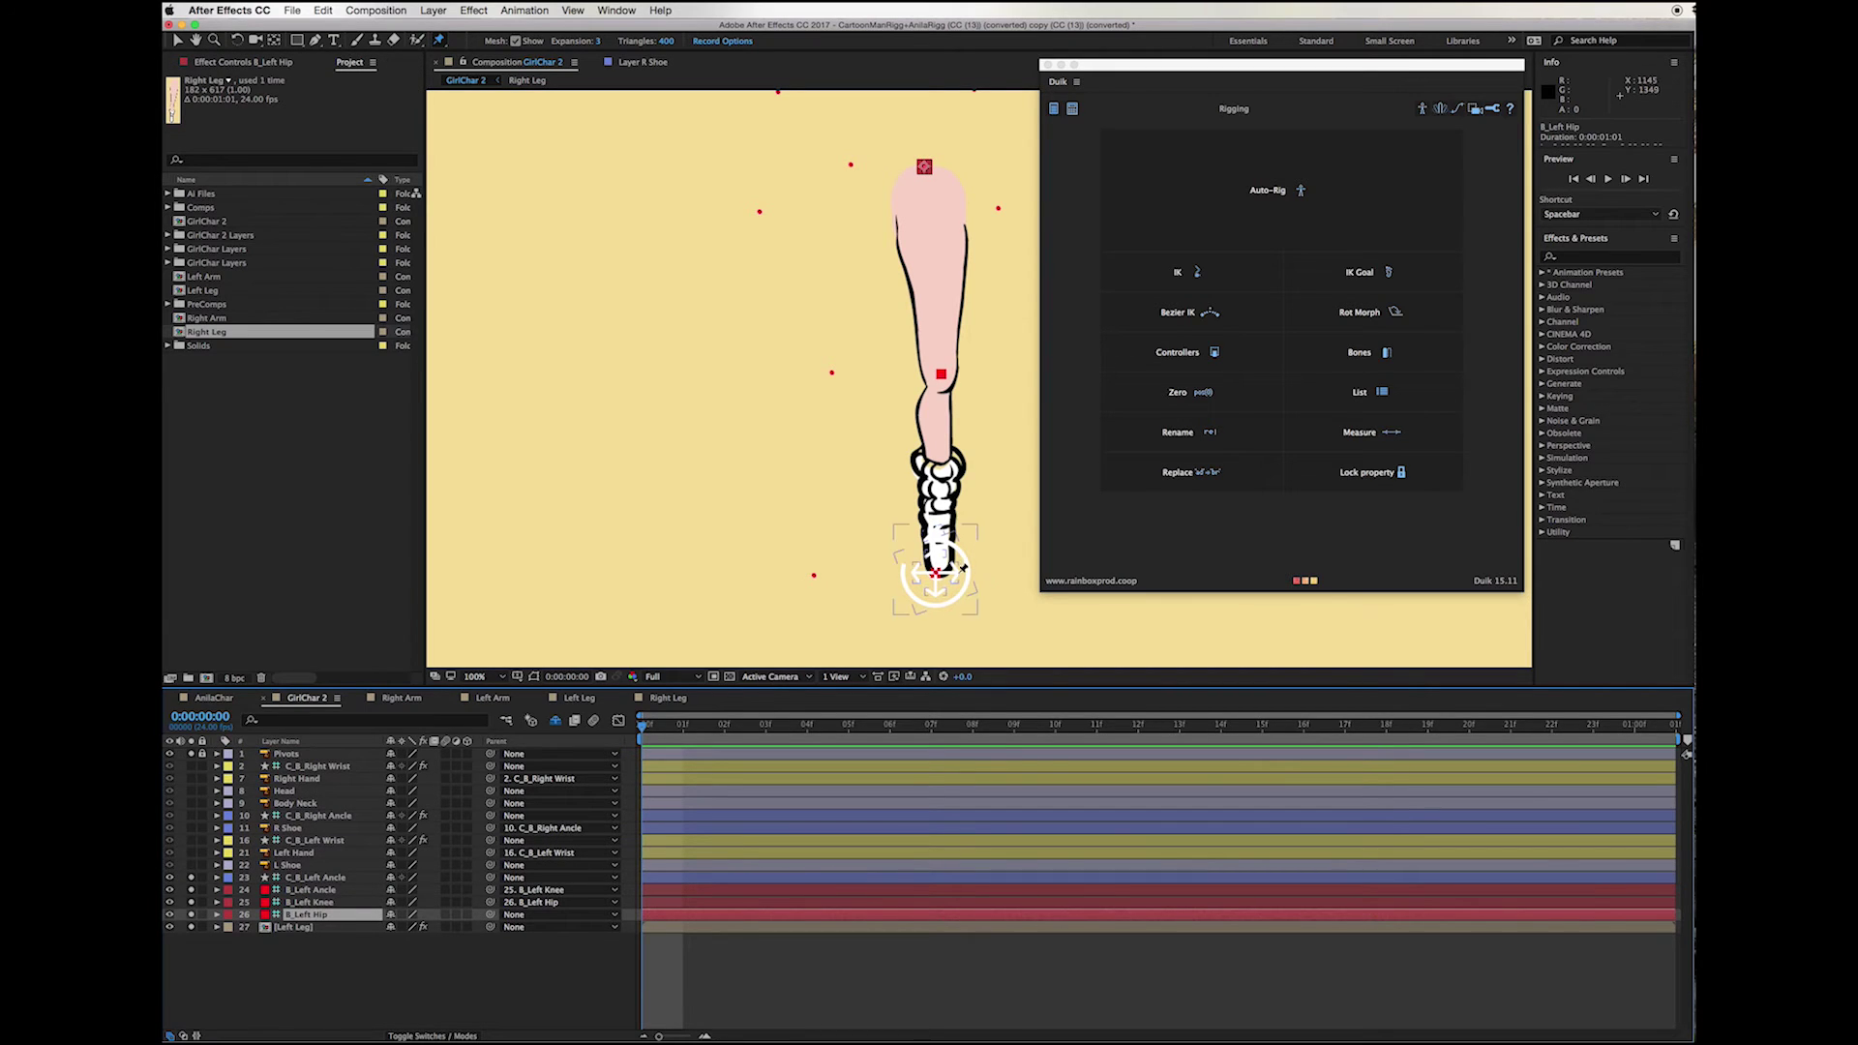
{"action": "left_click", "coordinate": [323, 901], "text": "shift"}
{"action": "left_click", "coordinate": [326, 890], "text": "shift"}
{"action": "left_click", "coordinate": [323, 878], "text": "shift"}
{"action": "left_click", "coordinate": [1185, 274]}
{"action": "left_click", "coordinate": [1369, 271]}
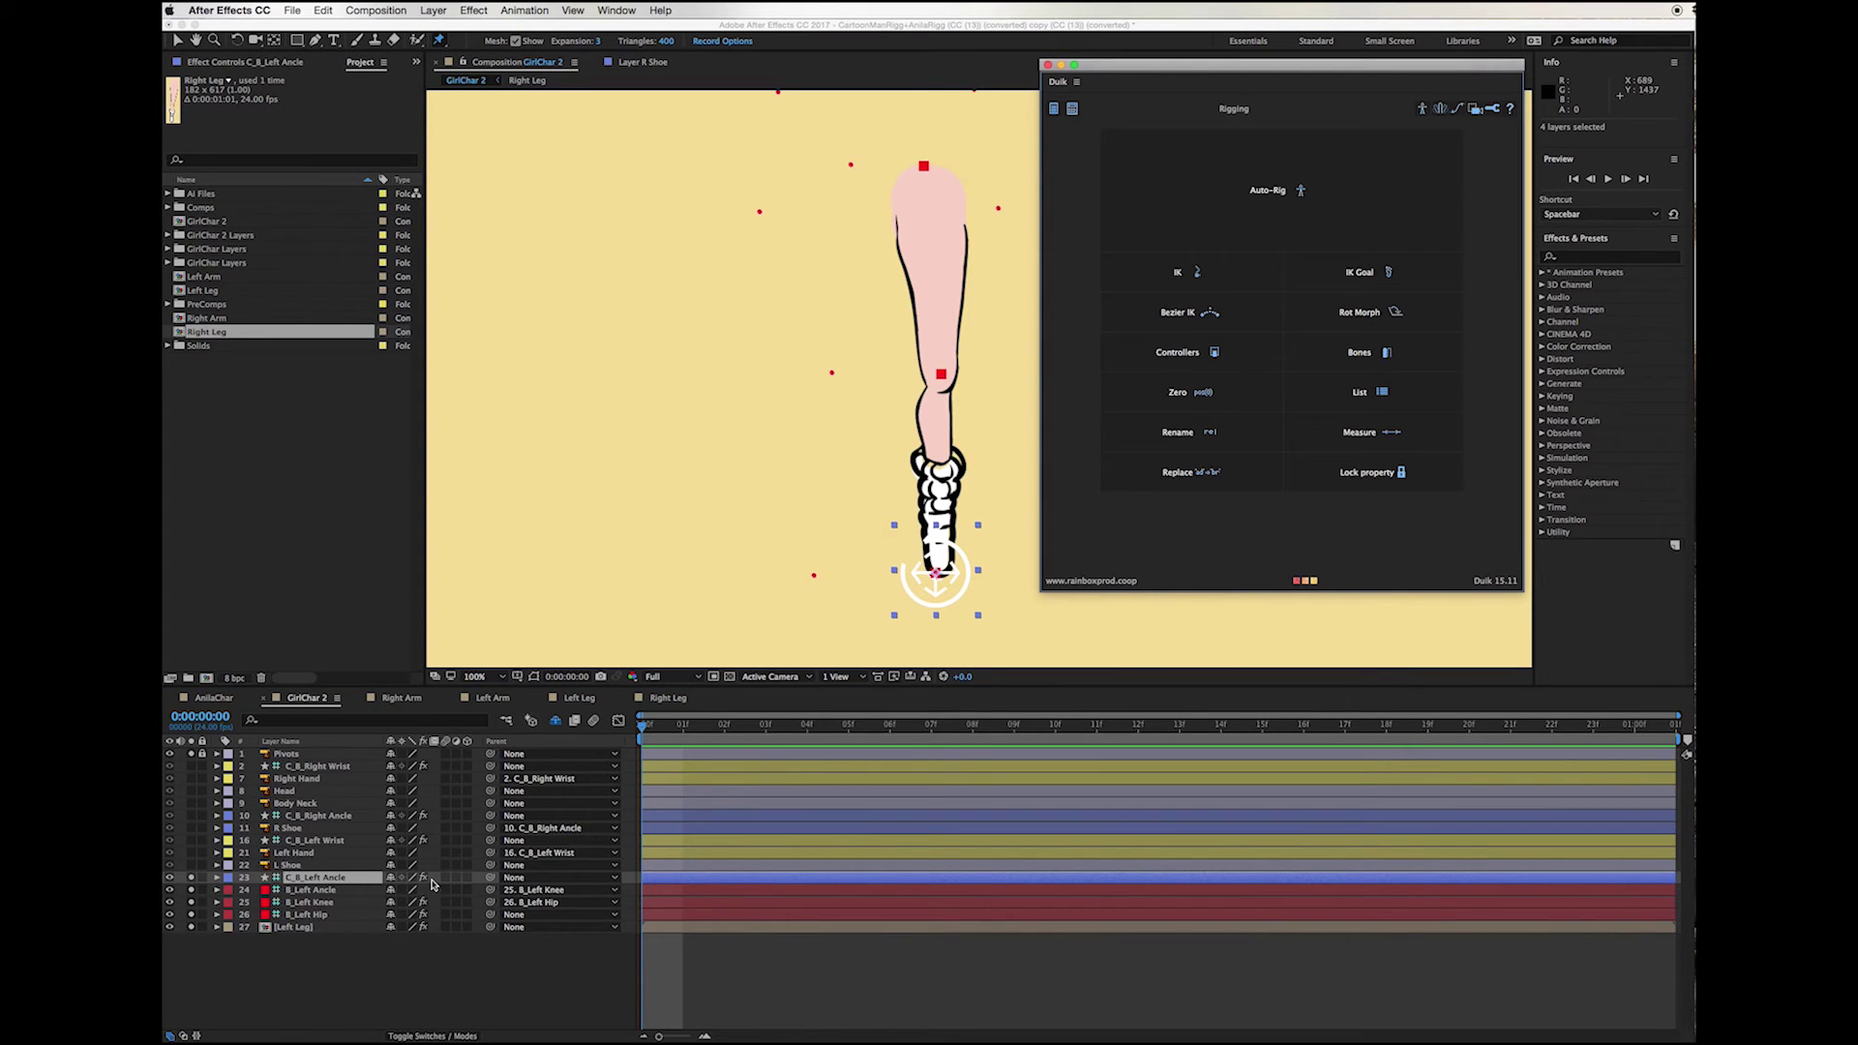
Step: Test the left leg's IK by moving the ankle controller, and shift the Duik window clear of the character
{"action": "key", "text": "v"}
{"action": "mouse_move", "coordinate": [936, 572]}
{"action": "left_mouse_down"}
{"action": "mouse_move", "coordinate": [731, 502]}
{"action": "mouse_move", "coordinate": [943, 549]}
{"action": "mouse_move", "coordinate": [948, 445]}
{"action": "mouse_move", "coordinate": [936, 575]}
{"action": "left_mouse_up"}
{"action": "left_click_drag", "start_coordinate": [1121, 67], "coordinate": [1208, 98]}
Step: Check the TextEdit checklist, unsolo, hide and lock the left ankle, knee and hip bones, and lock the Left Leg layer
{"action": "left_click", "coordinate": [335, 889]}
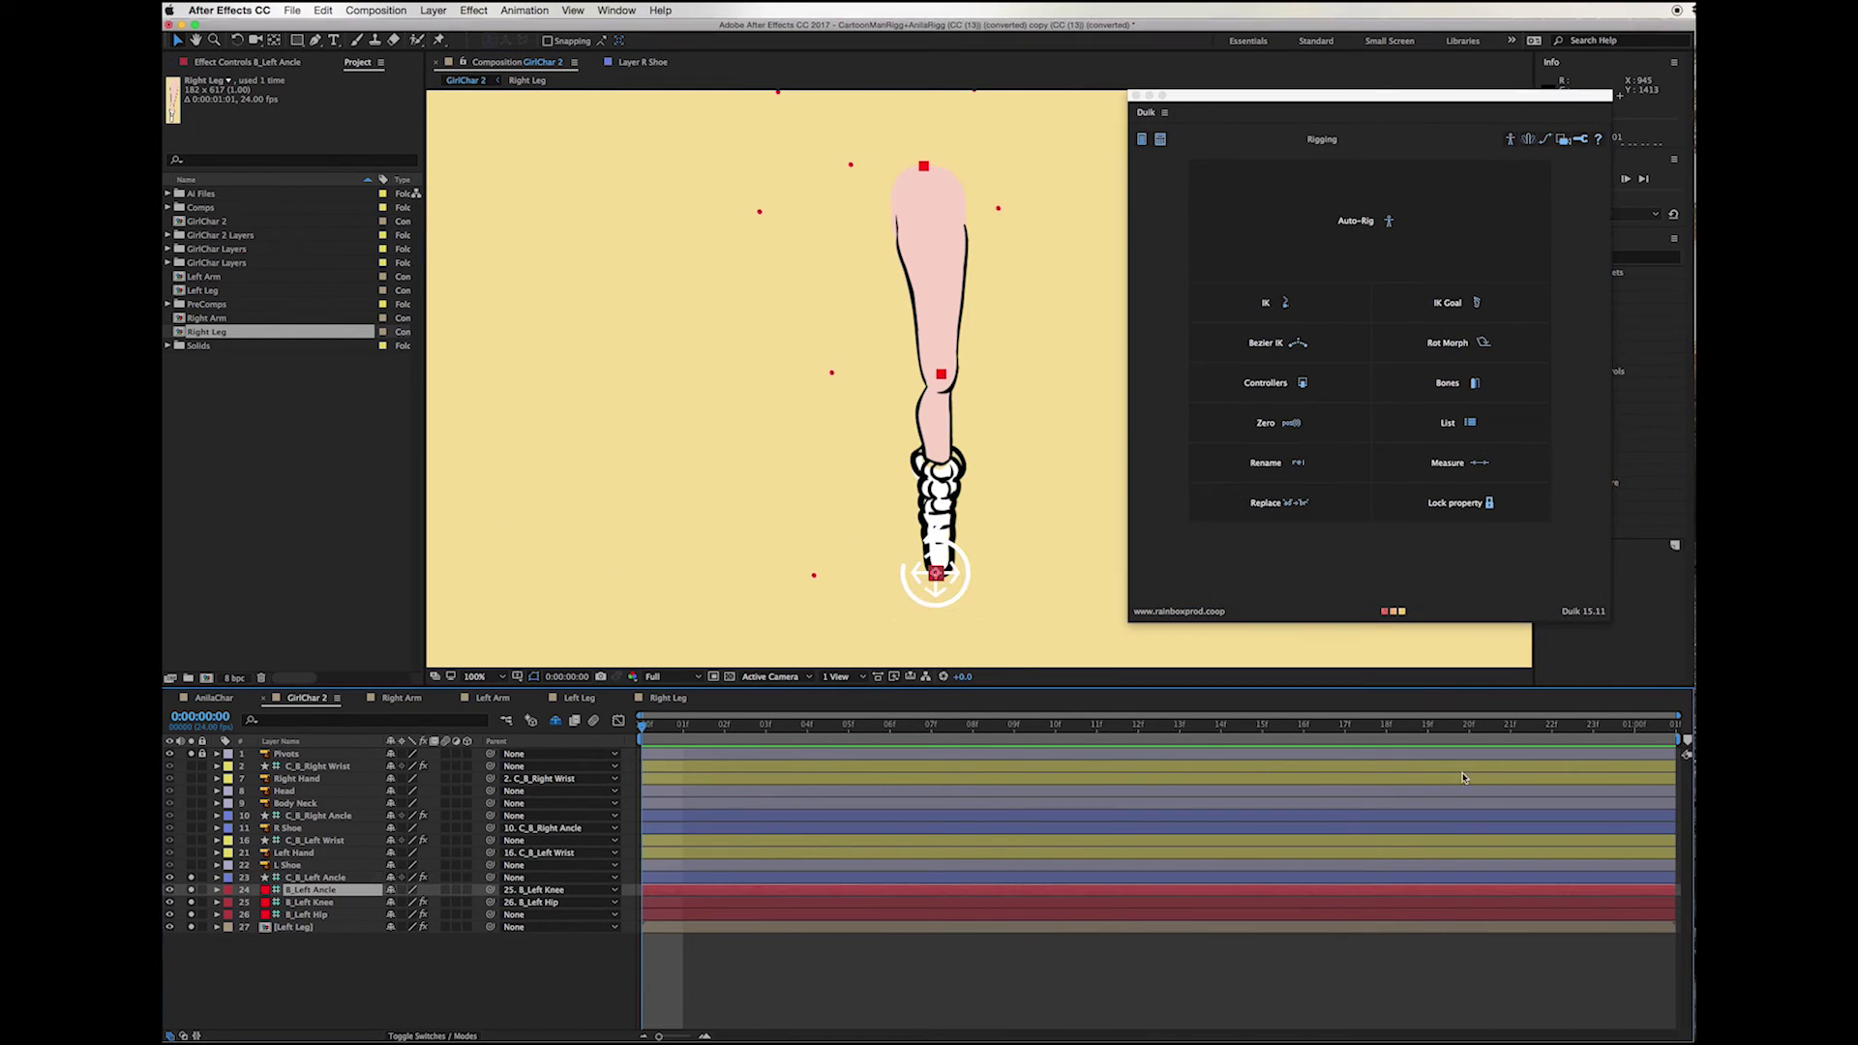
{"action": "key", "text": "super+Tab"}
{"action": "left_click", "coordinate": [1146, 788]}
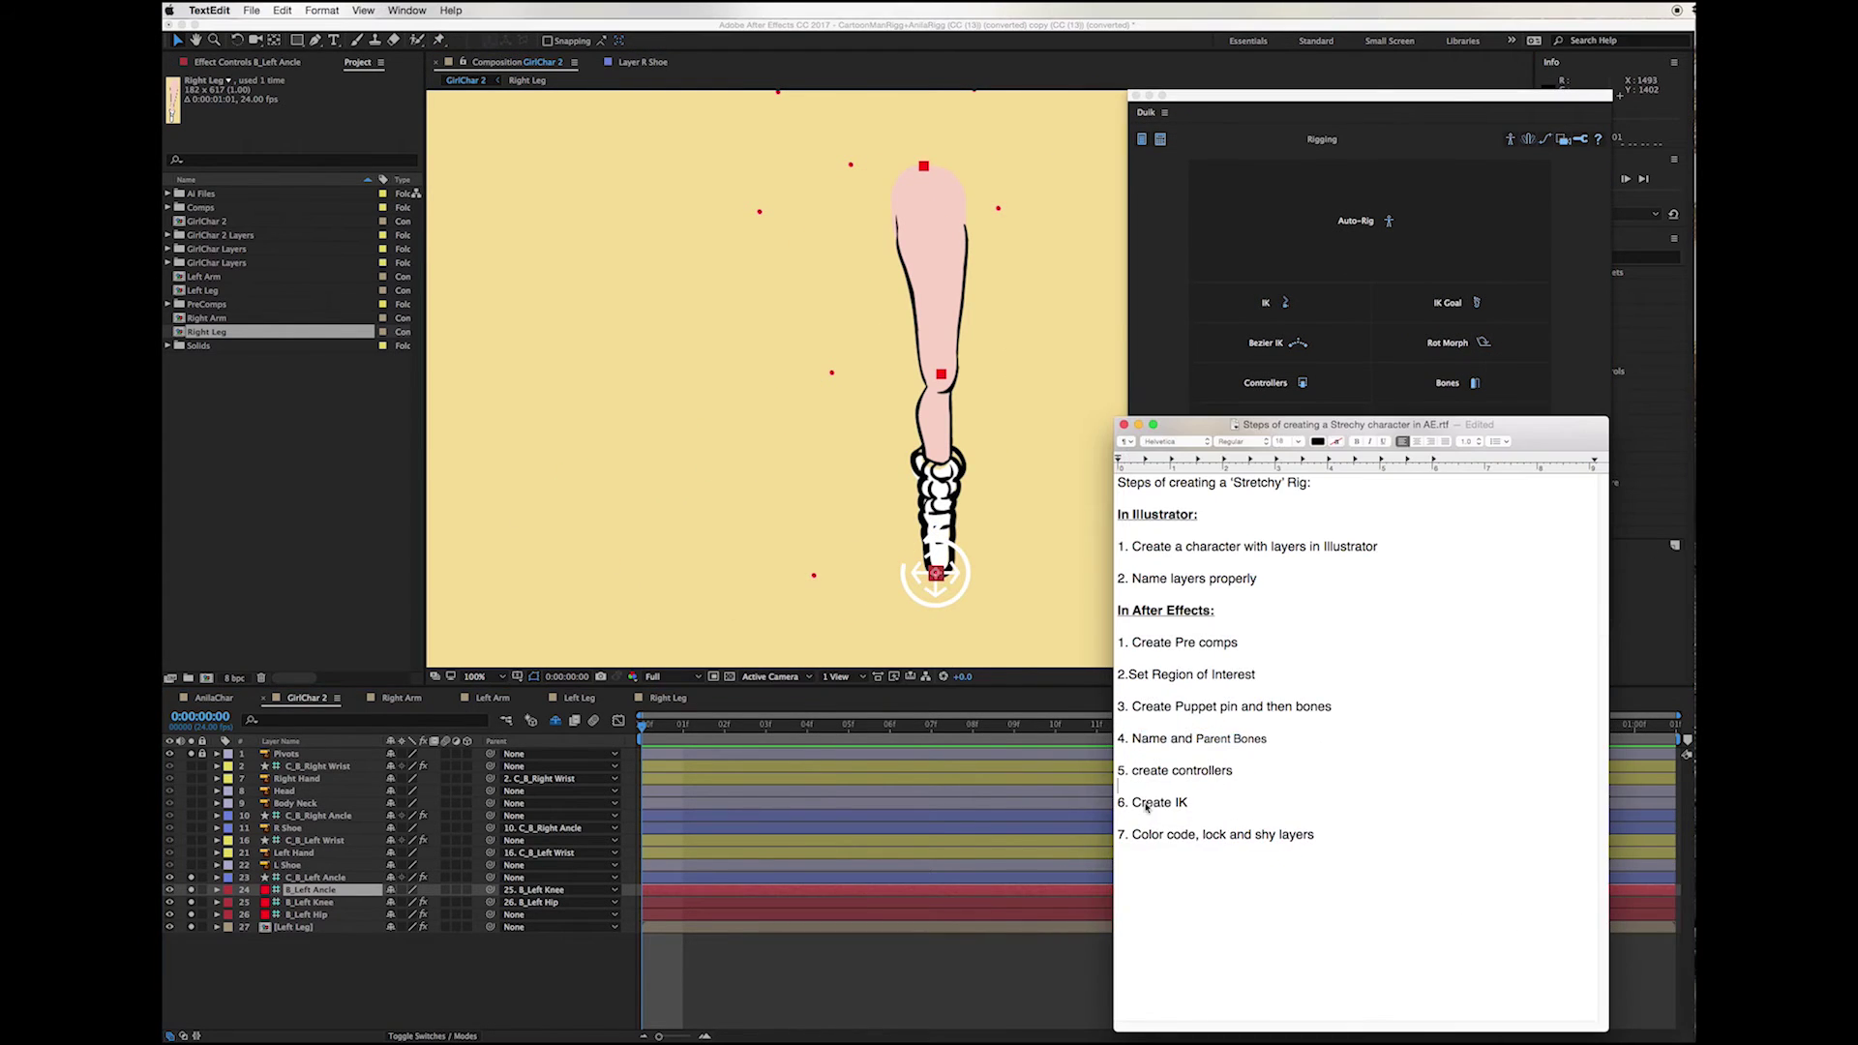
{"action": "left_click", "coordinate": [1123, 425]}
{"action": "left_click", "coordinate": [325, 902], "text": "shift"}
{"action": "left_click", "coordinate": [326, 915], "text": "shift"}
{"action": "left_click", "coordinate": [170, 889]}
{"action": "left_click", "coordinate": [201, 890]}
{"action": "left_click", "coordinate": [332, 928]}
{"action": "left_click", "coordinate": [202, 927]}
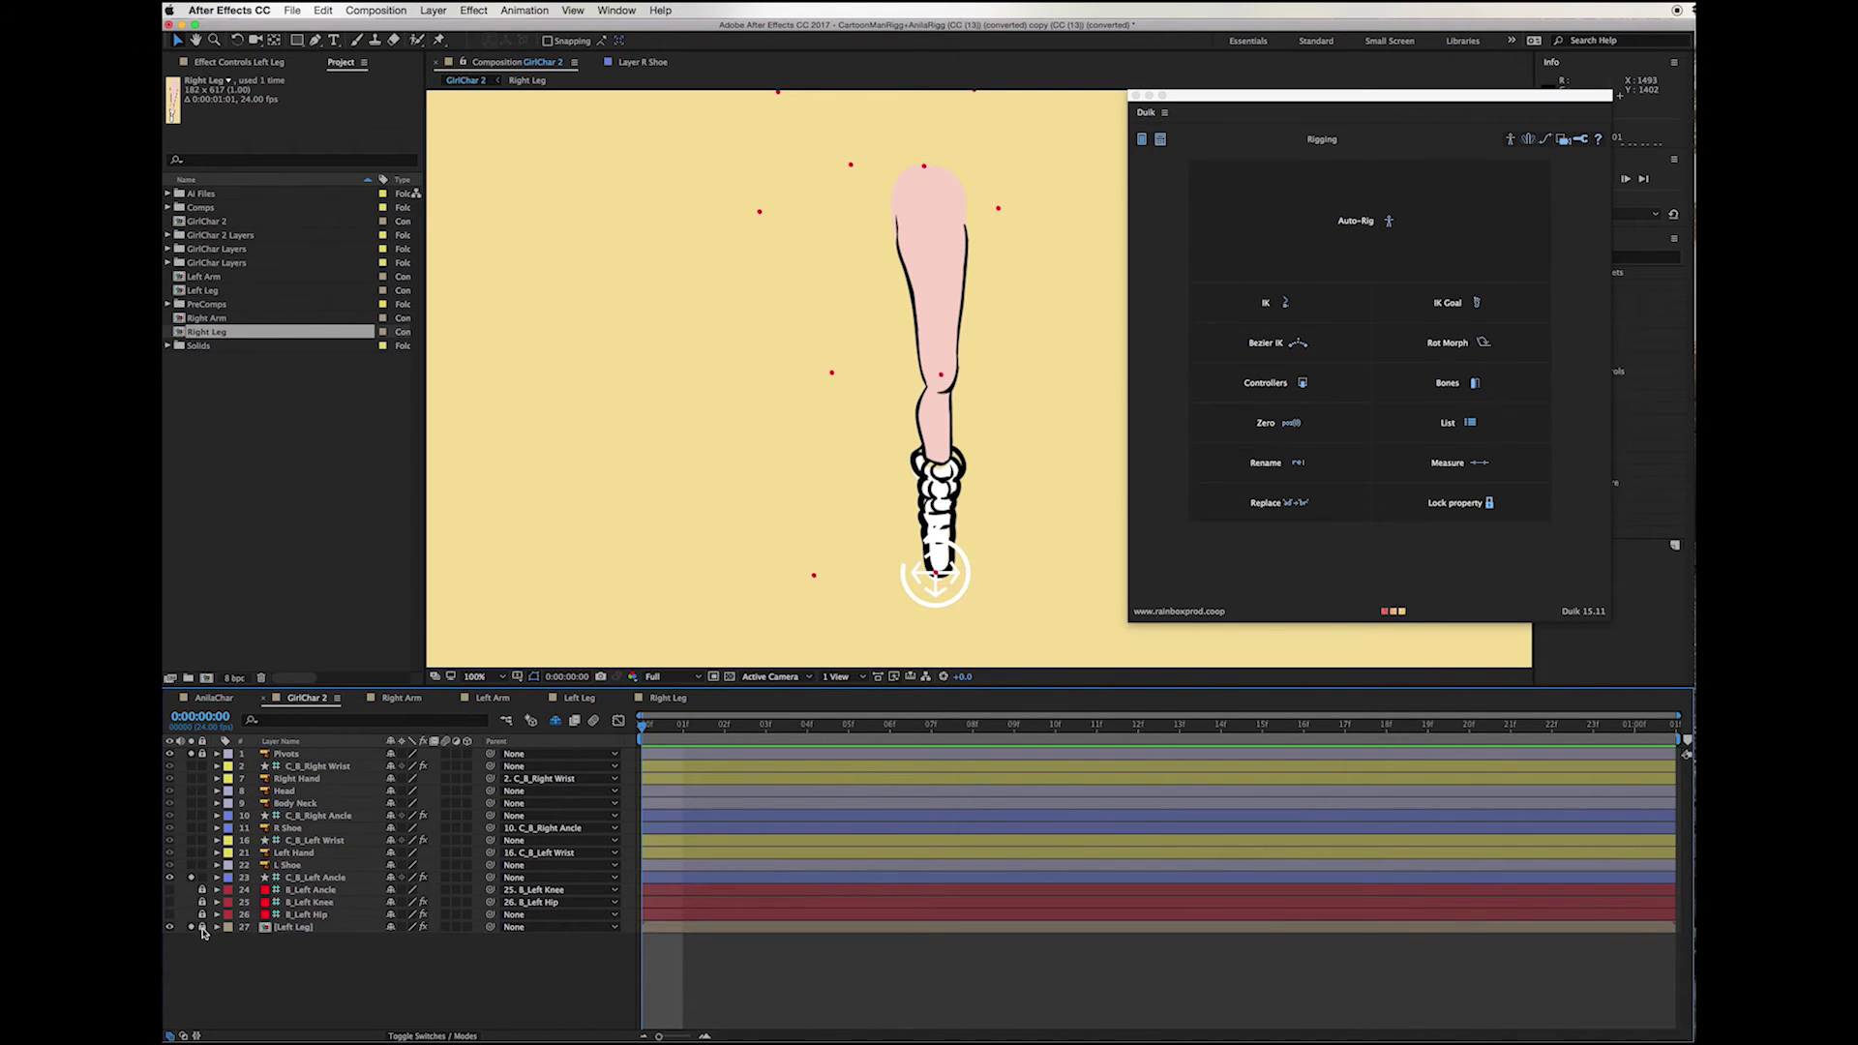
Step: Mark the Left Leg layer and its three bones as shy
{"action": "left_click", "coordinate": [391, 927]}
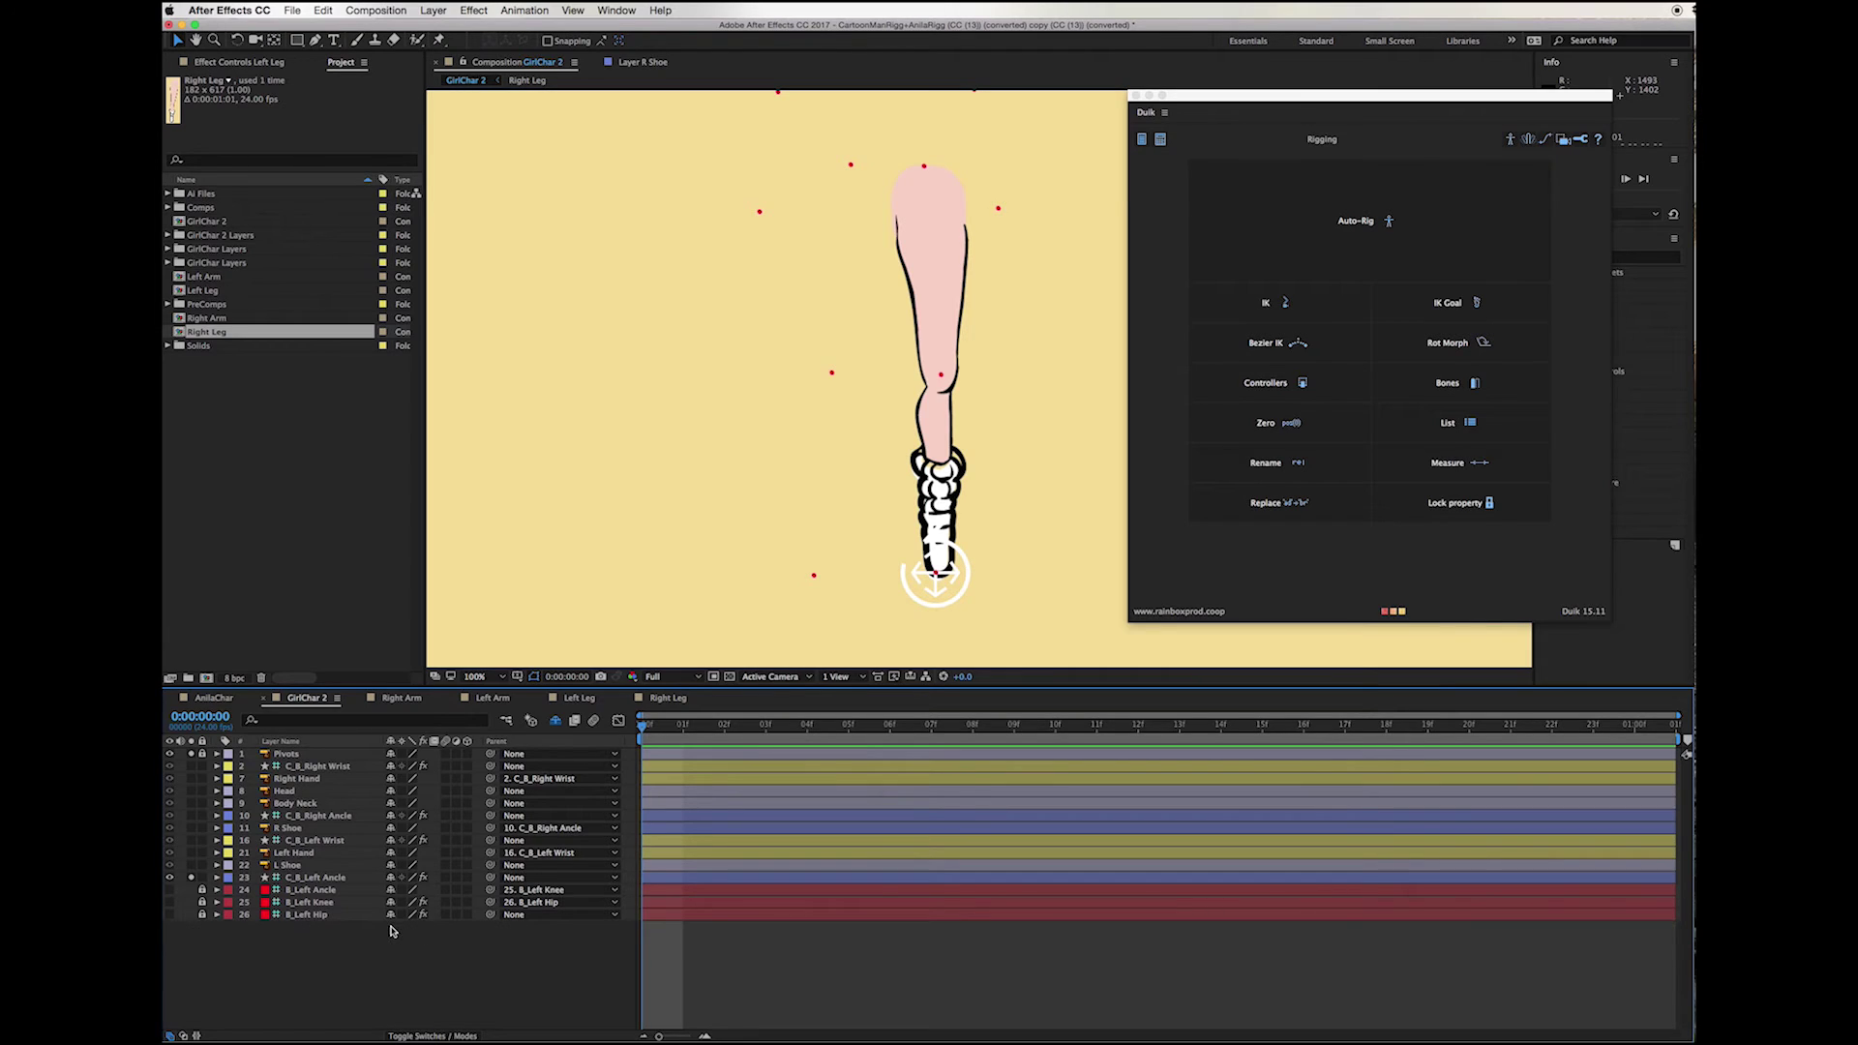
{"action": "left_click", "coordinate": [391, 915]}
{"action": "left_click", "coordinate": [391, 902]}
{"action": "left_click", "coordinate": [391, 890]}
Step: Solo L Shoe and reorder the layers so the shoe sits beneath the C_B_Left Ancle controller
{"action": "left_click", "coordinate": [286, 869]}
{"action": "key", "text": "ctrl+shift+bracketright"}
{"action": "key", "text": "ctrl+shift+bracketleft"}
{"action": "left_click", "coordinate": [303, 866]}
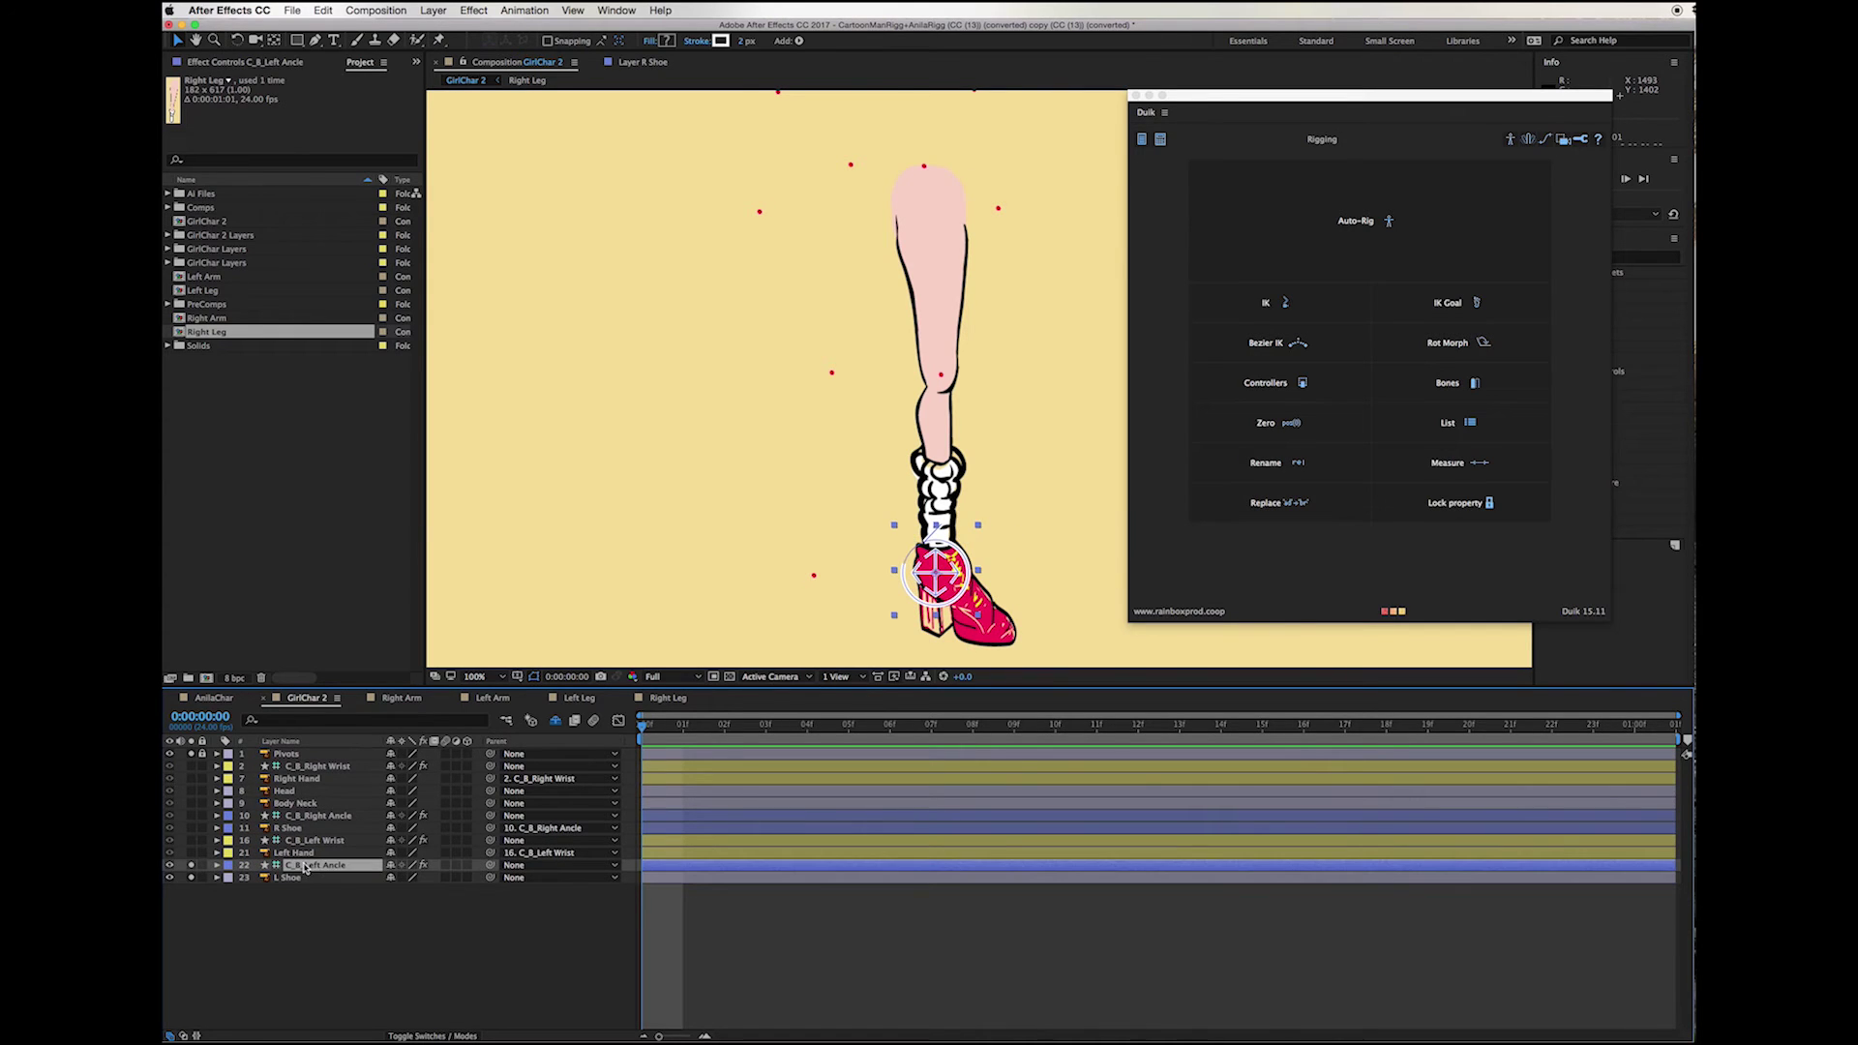
Step: Move L Shoe's anchor point to the center of the ankle controller and parent the shoe to C_B_Left Ancle
{"action": "left_click_drag", "start_coordinate": [1020, 503], "coordinate": [1012, 322]}
{"action": "key", "text": "period"}
{"action": "left_click", "coordinate": [288, 879]}
{"action": "left_click", "coordinate": [274, 40]}
{"action": "left_click_drag", "start_coordinate": [757, 384], "coordinate": [696, 341]}
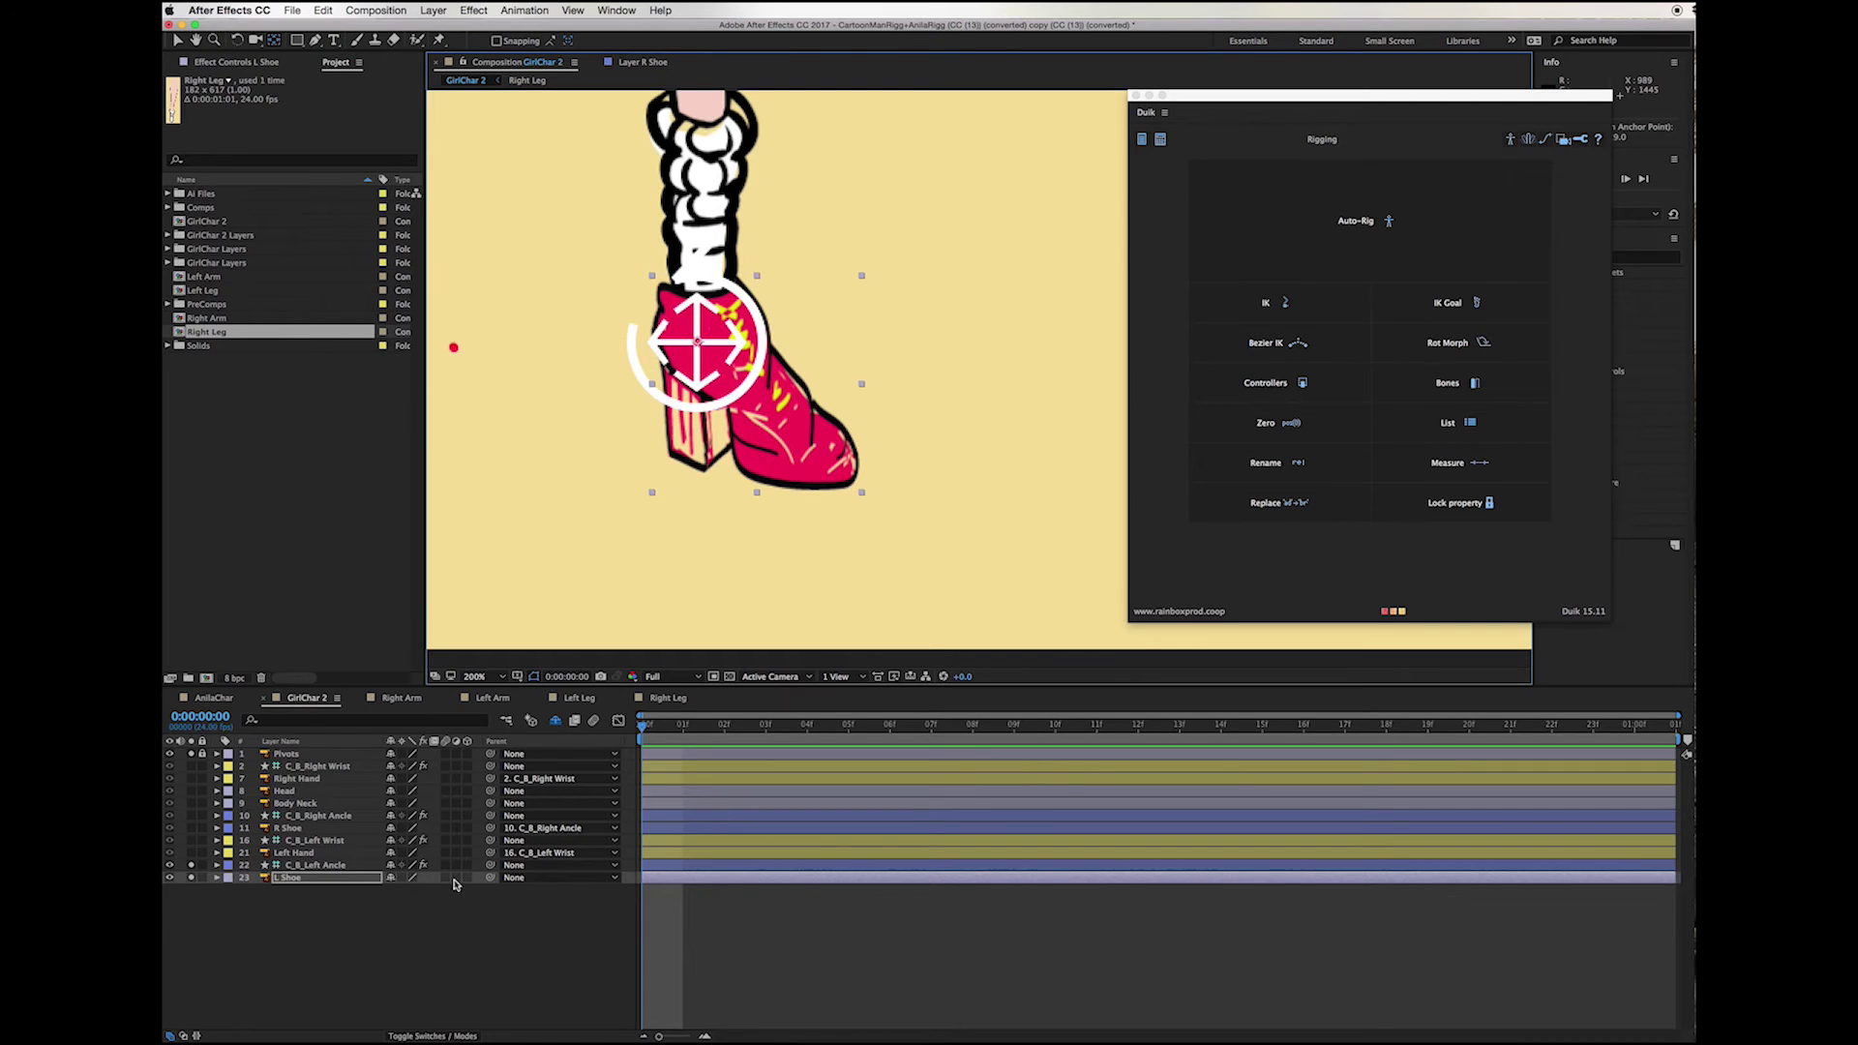
{"action": "left_click_drag", "start_coordinate": [491, 878], "coordinate": [341, 867]}
Step: Test the left leg and shoe by moving the ankle controller around, and undo the move
{"action": "key", "text": "v"}
{"action": "key", "text": "comma"}
{"action": "left_click_drag", "start_coordinate": [865, 364], "coordinate": [1041, 534]}
{"action": "key", "text": "super+z"}
{"action": "key", "text": "comma"}
Step: Unsolo the left ankle controller and shoe, and isolate the Body Neck layer together with the pivot guides
{"action": "left_click", "coordinate": [191, 865]}
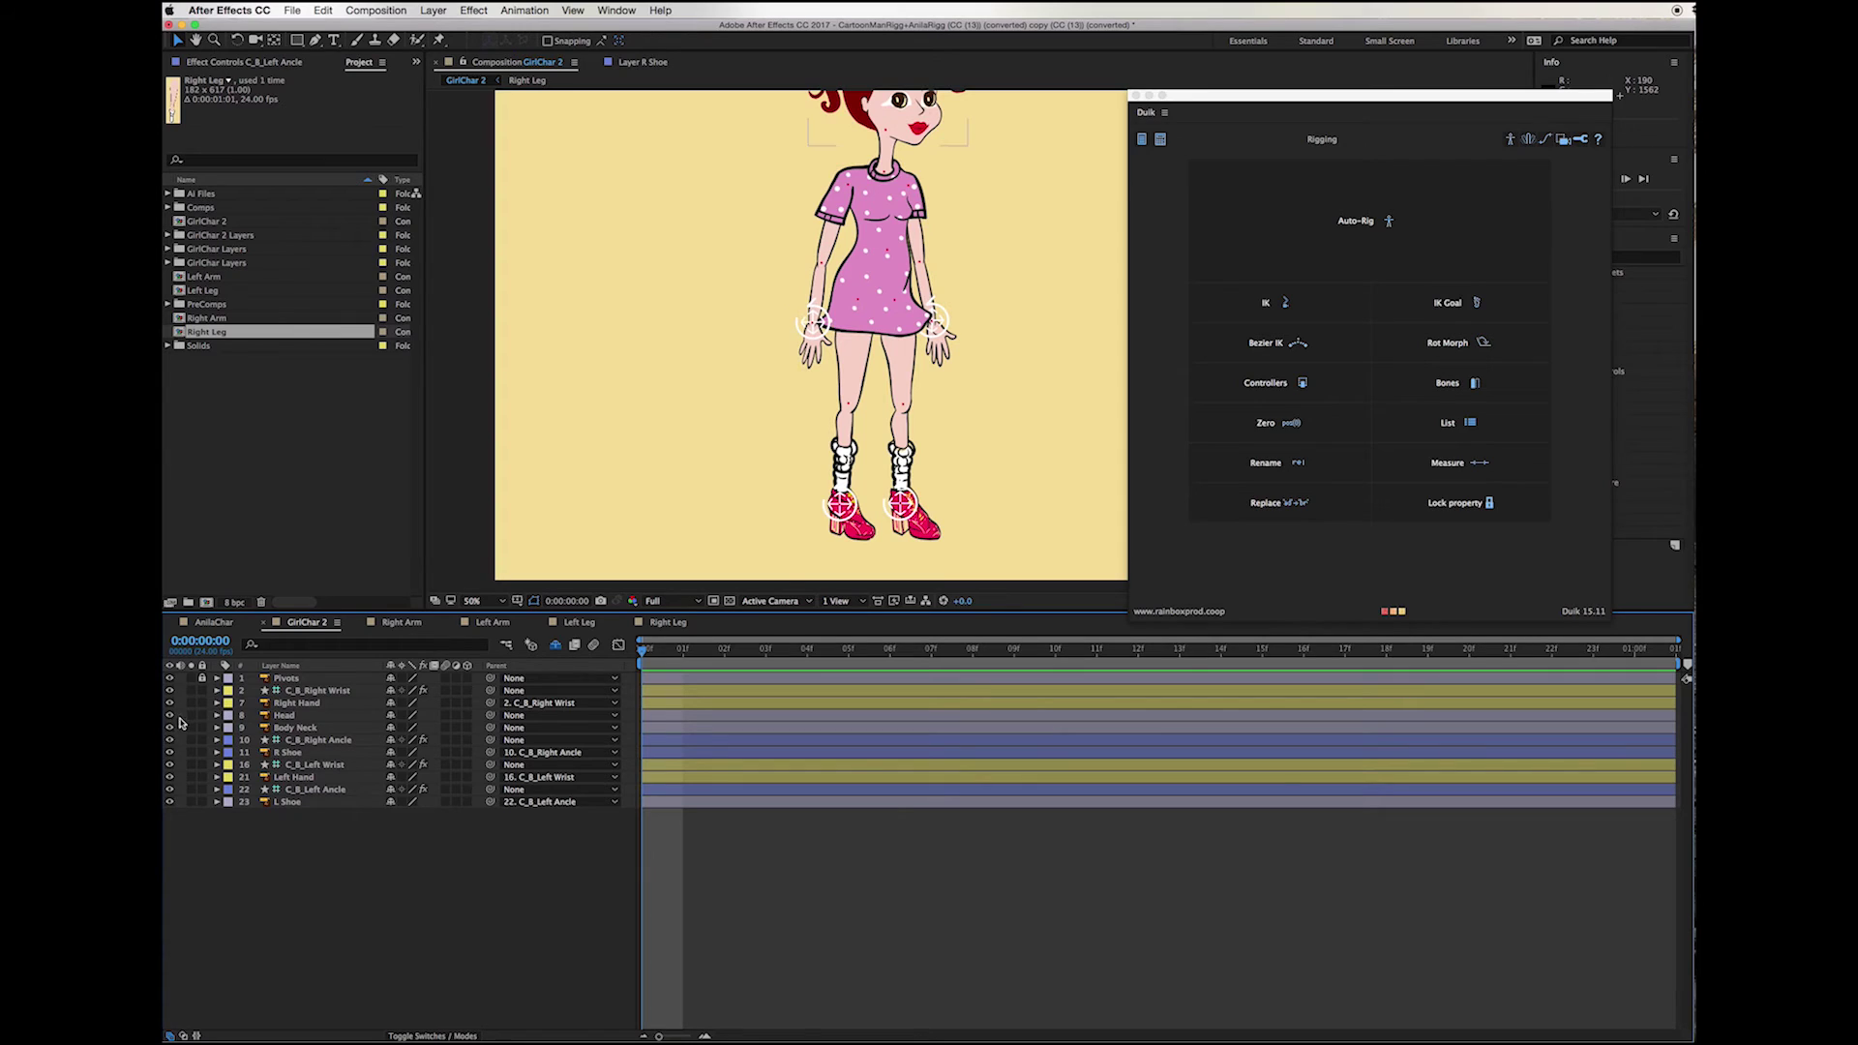
{"action": "left_click", "coordinate": [298, 729]}
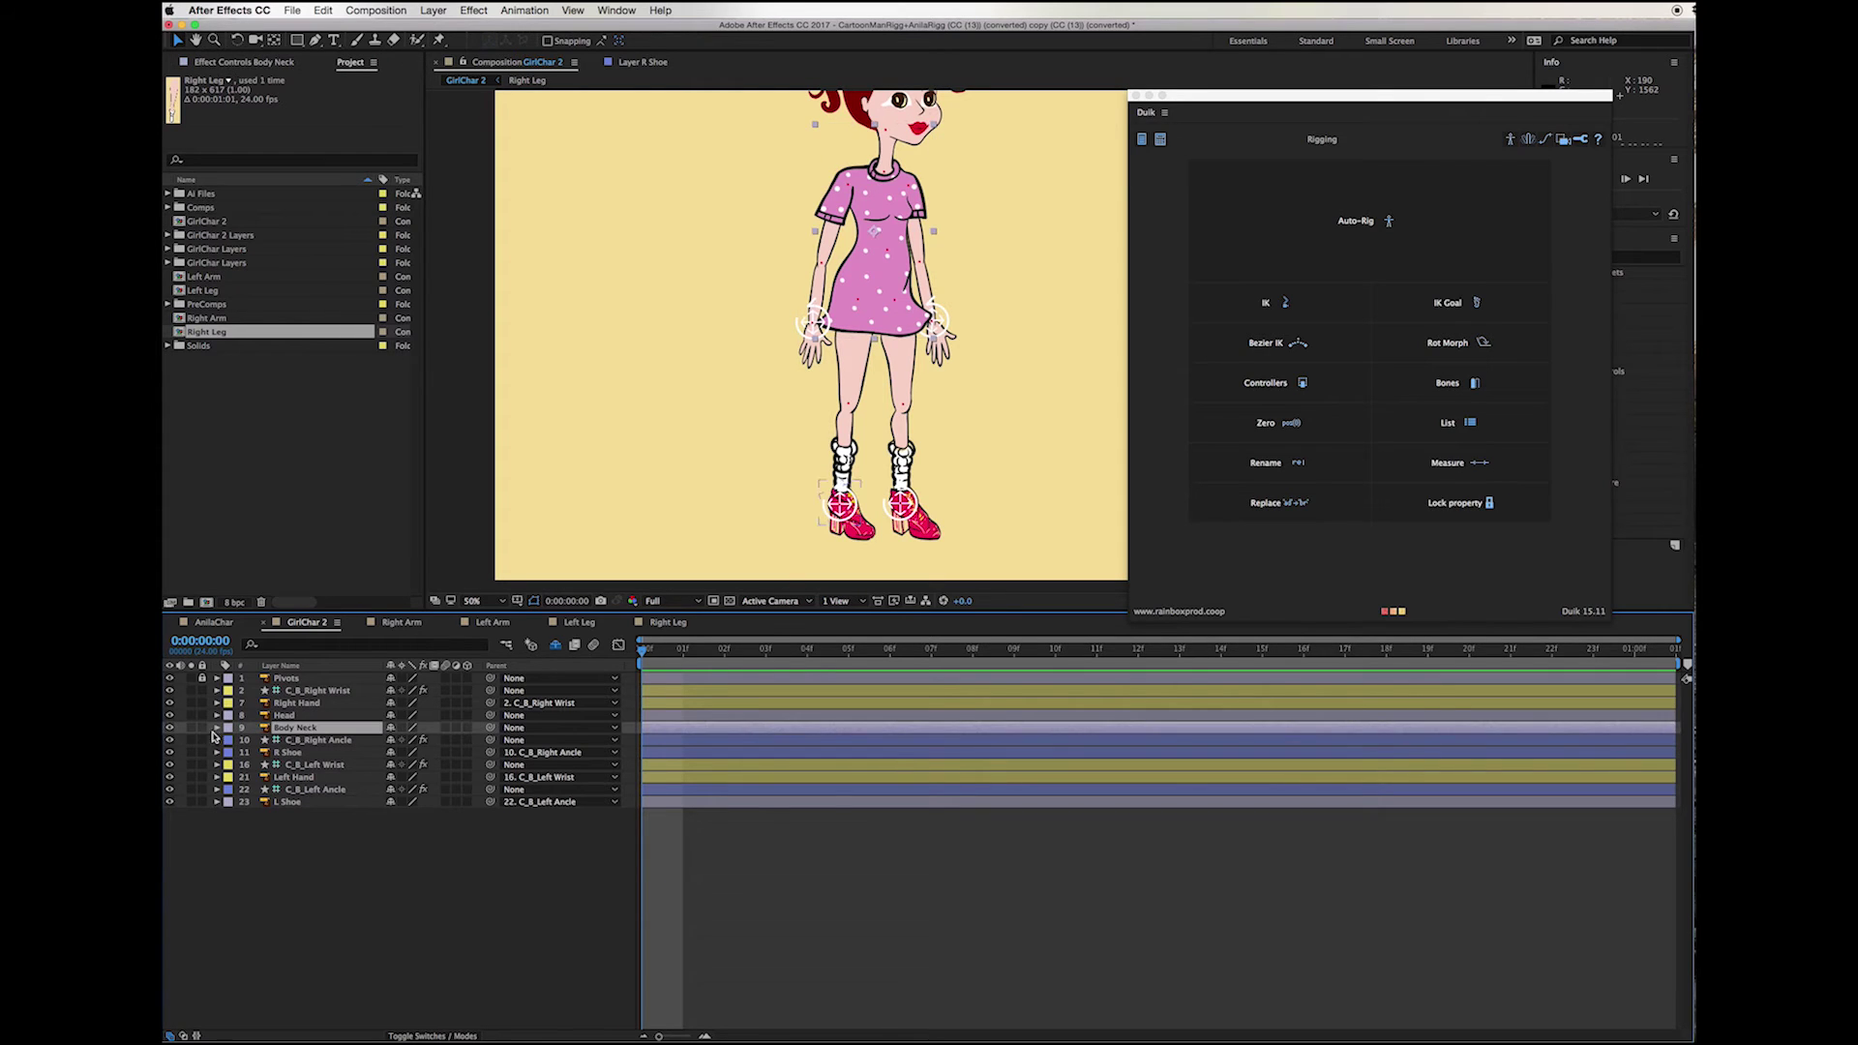
{"action": "left_click_drag", "start_coordinate": [961, 334], "coordinate": [1020, 342]}
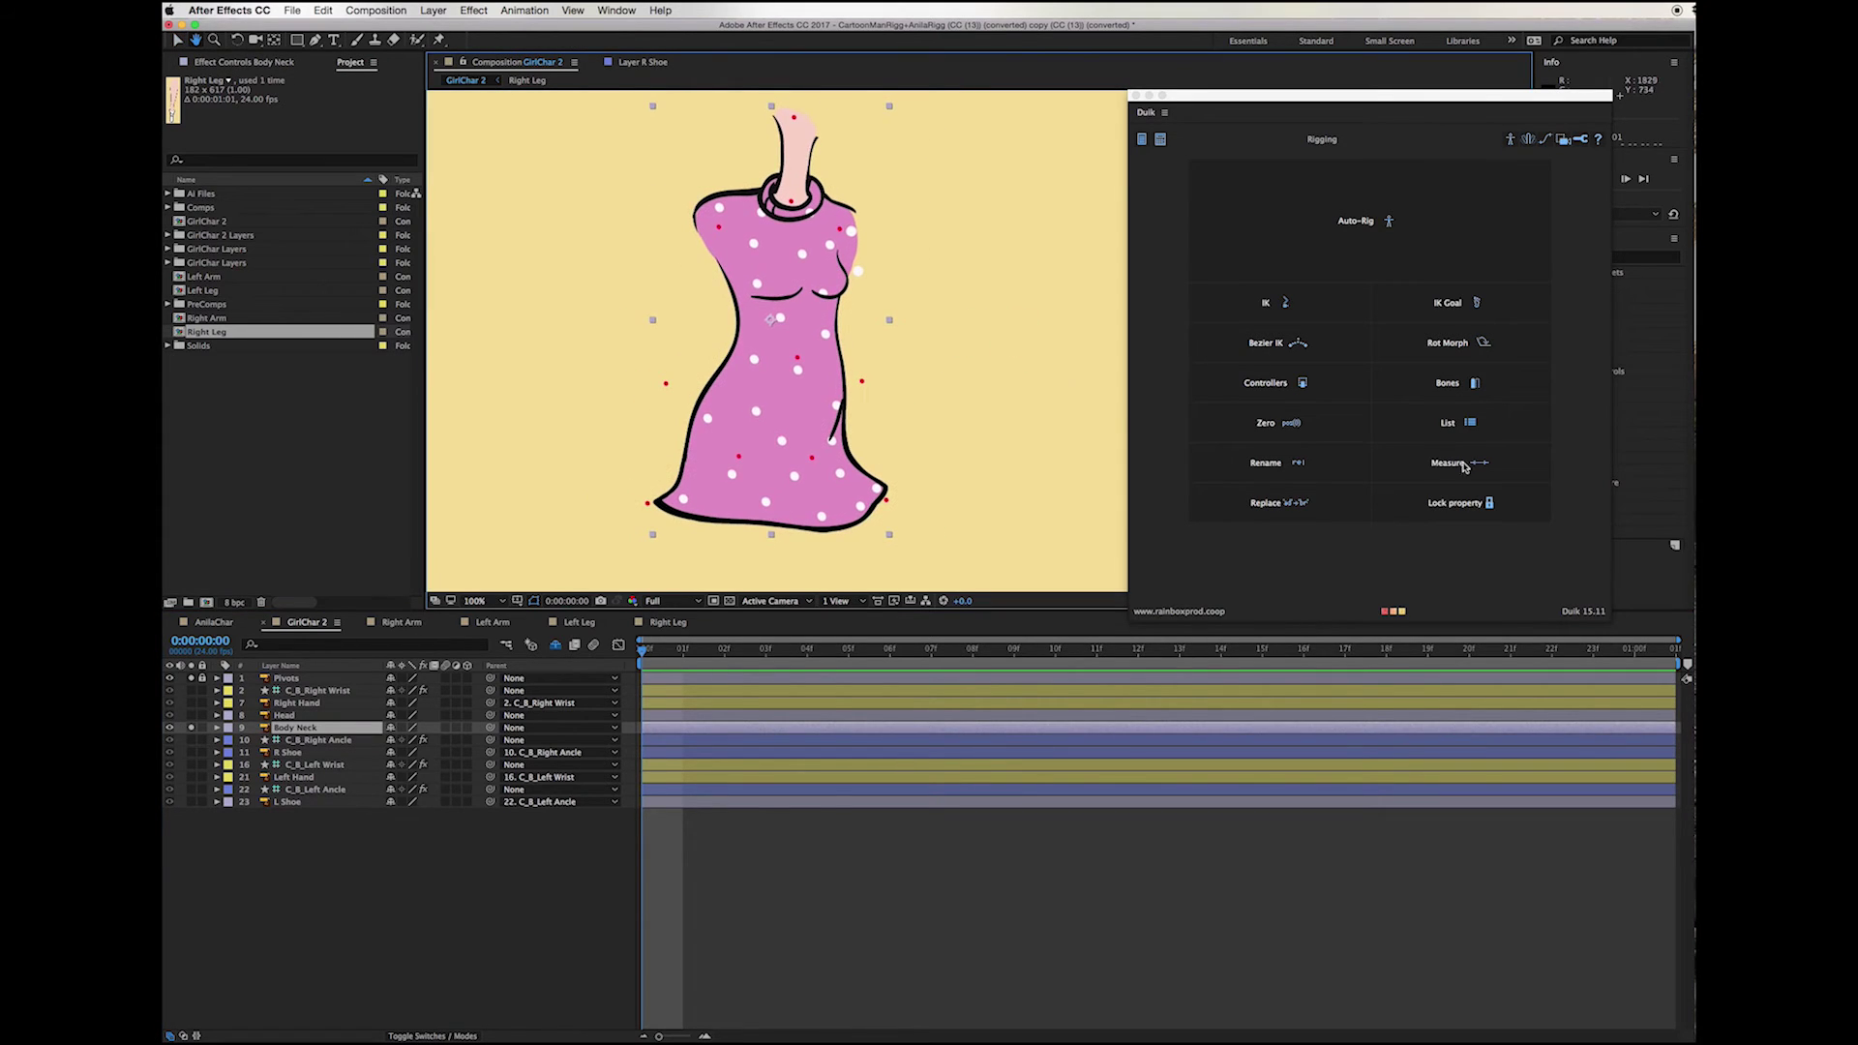
Step: Review the checklist in TextEdit and place seven puppet pins on Body Neck at the neck top, collar, both shoulders, waist and both hips
{"action": "left_click_drag", "start_coordinate": [1694, 496], "coordinate": [1135, 313]}
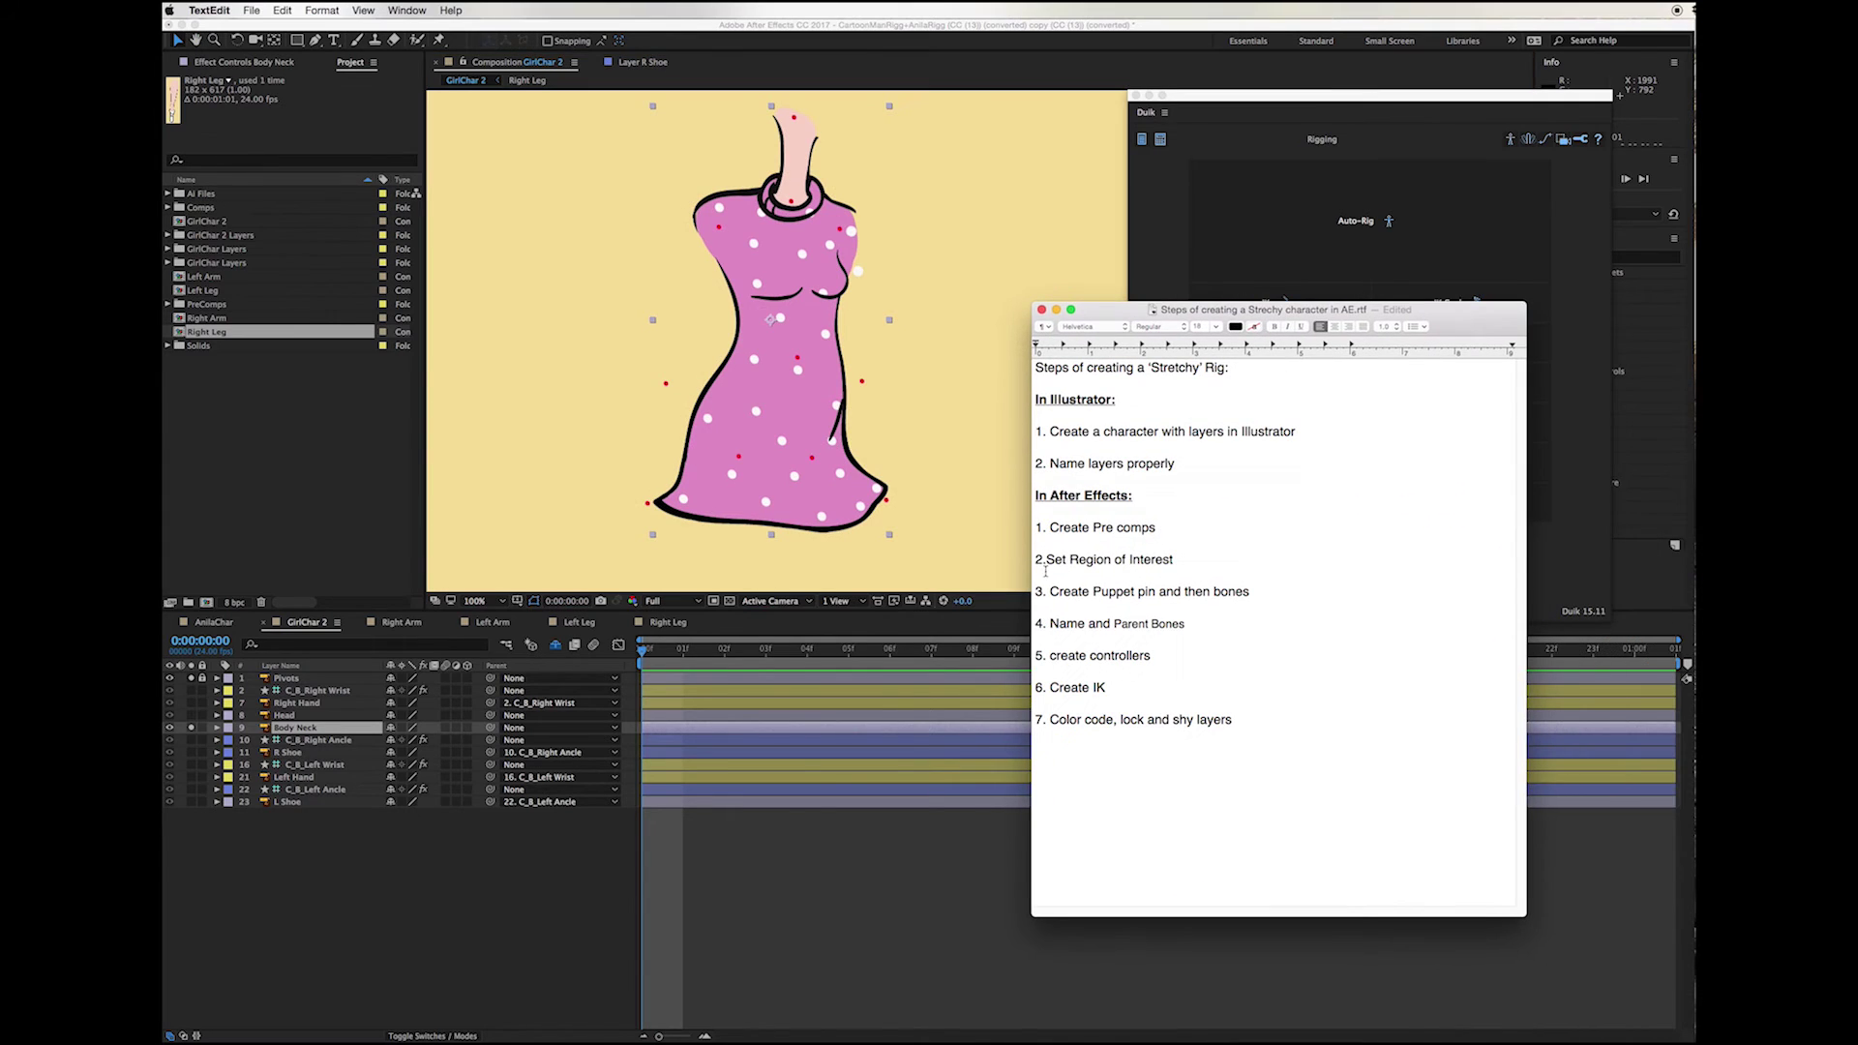
{"action": "left_click_drag", "start_coordinate": [1140, 527], "coordinate": [1063, 526]}
{"action": "left_click", "coordinate": [1142, 528]}
{"action": "left_click", "coordinate": [739, 584]}
{"action": "left_click", "coordinate": [440, 39]}
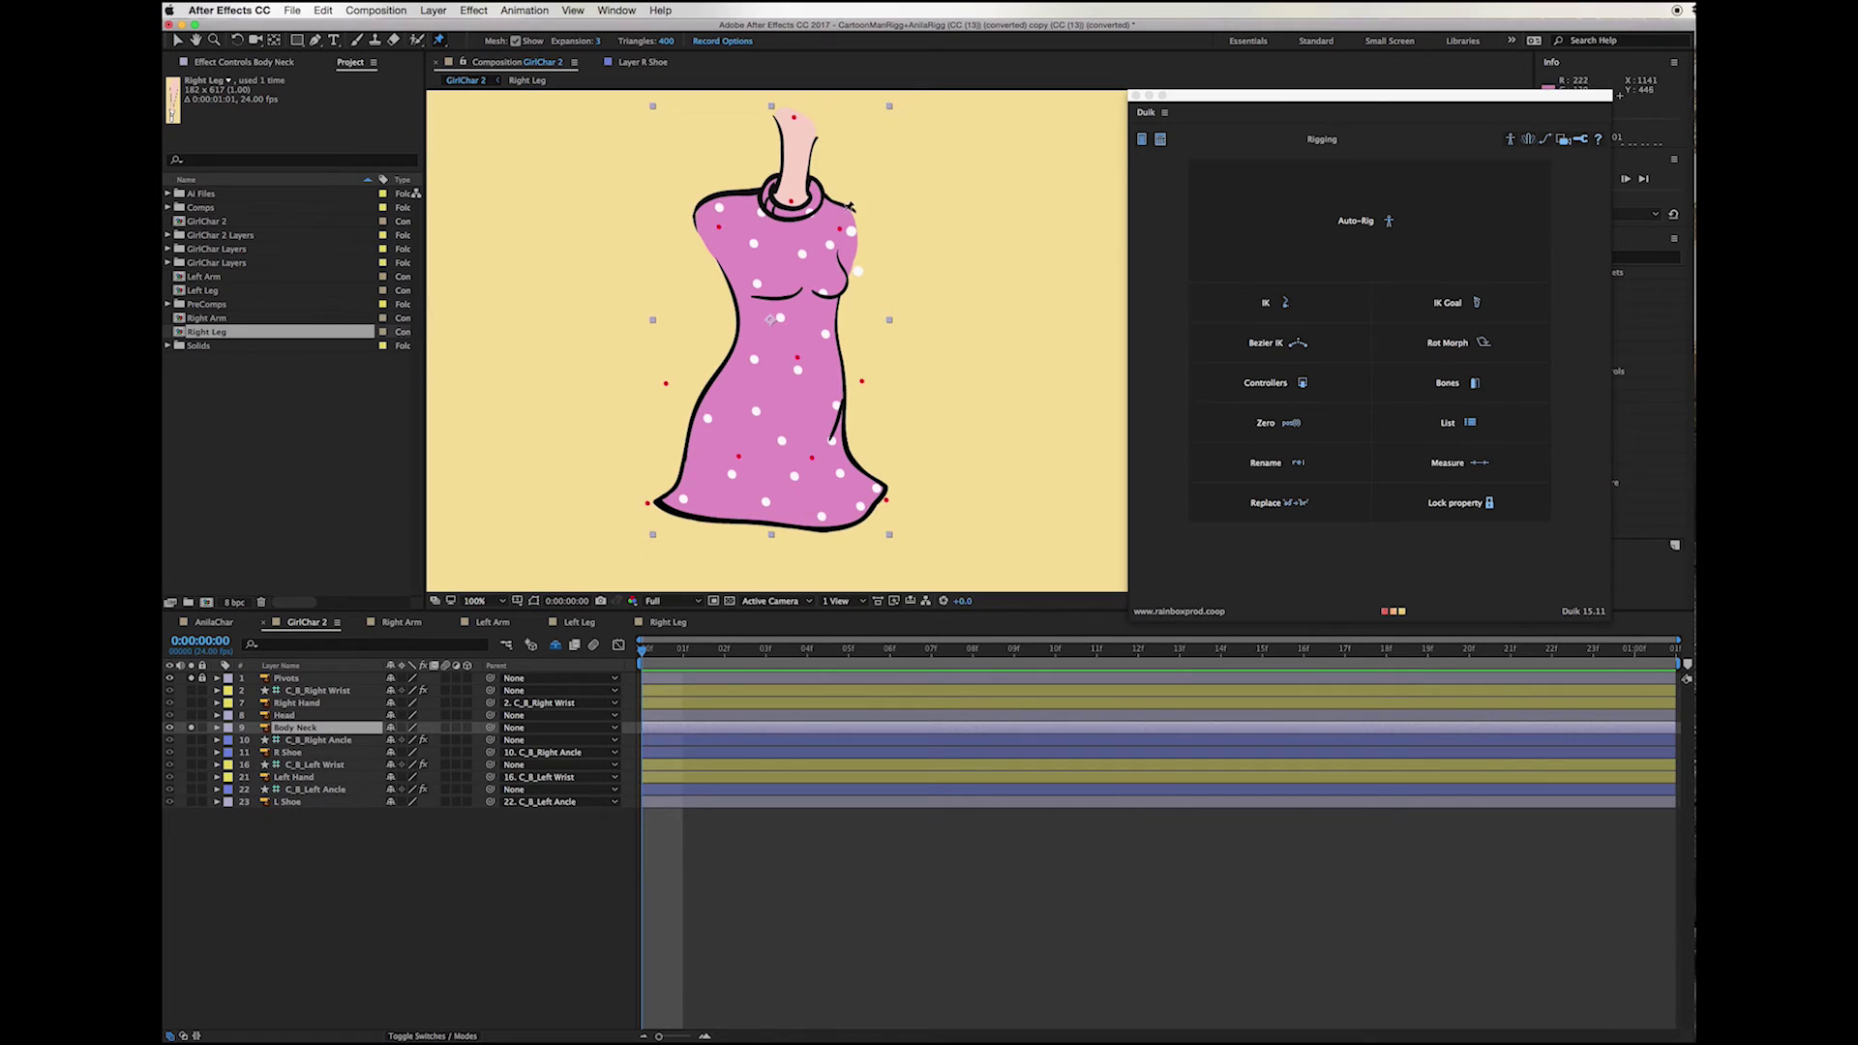
{"action": "left_click", "coordinate": [796, 114]}
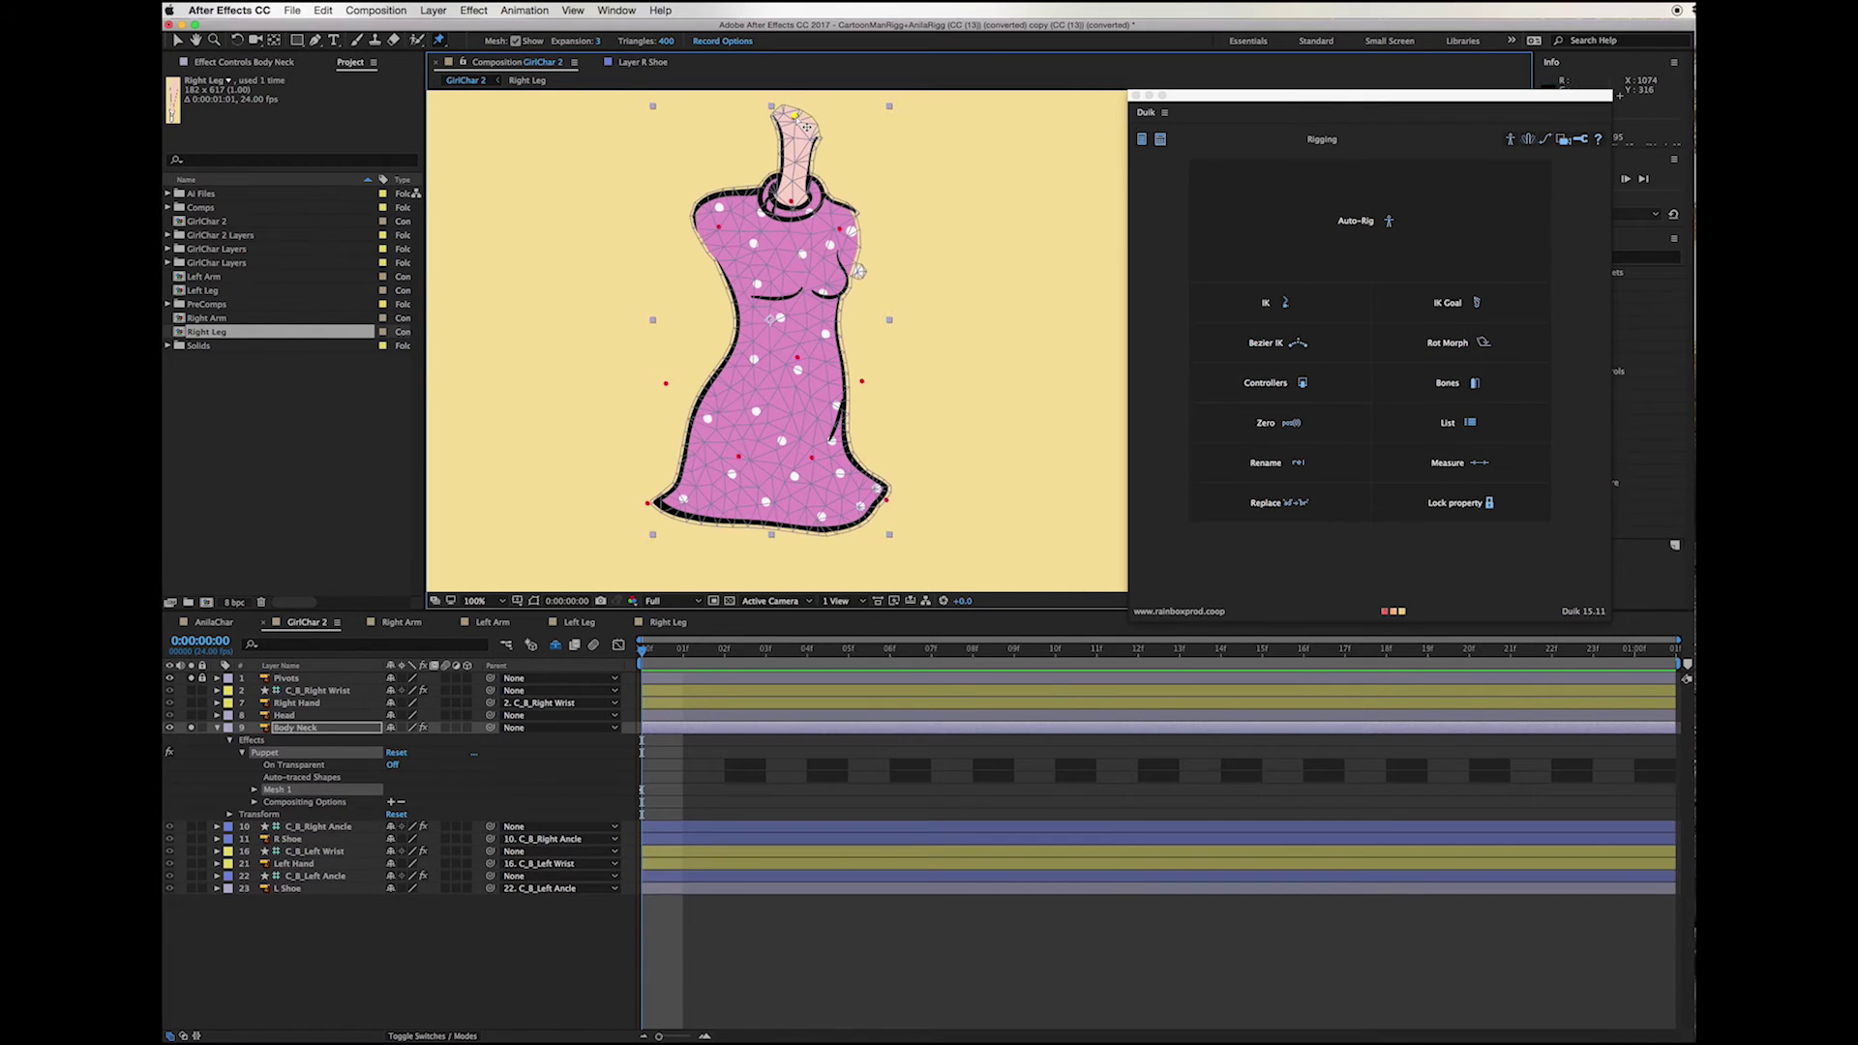
{"action": "left_click", "coordinate": [791, 200]}
{"action": "left_click", "coordinate": [717, 226]}
{"action": "left_click", "coordinate": [841, 230]}
{"action": "left_click", "coordinate": [798, 356]}
{"action": "left_click", "coordinate": [738, 455]}
{"action": "left_click", "coordinate": [810, 458]}
Step: List the mesh's deform pins and rename Puppet Pin 7 as Left Hip Body and Puppet Pin 6 as Right Hip Body
{"action": "left_click", "coordinate": [255, 789]}
{"action": "left_click", "coordinate": [267, 827]}
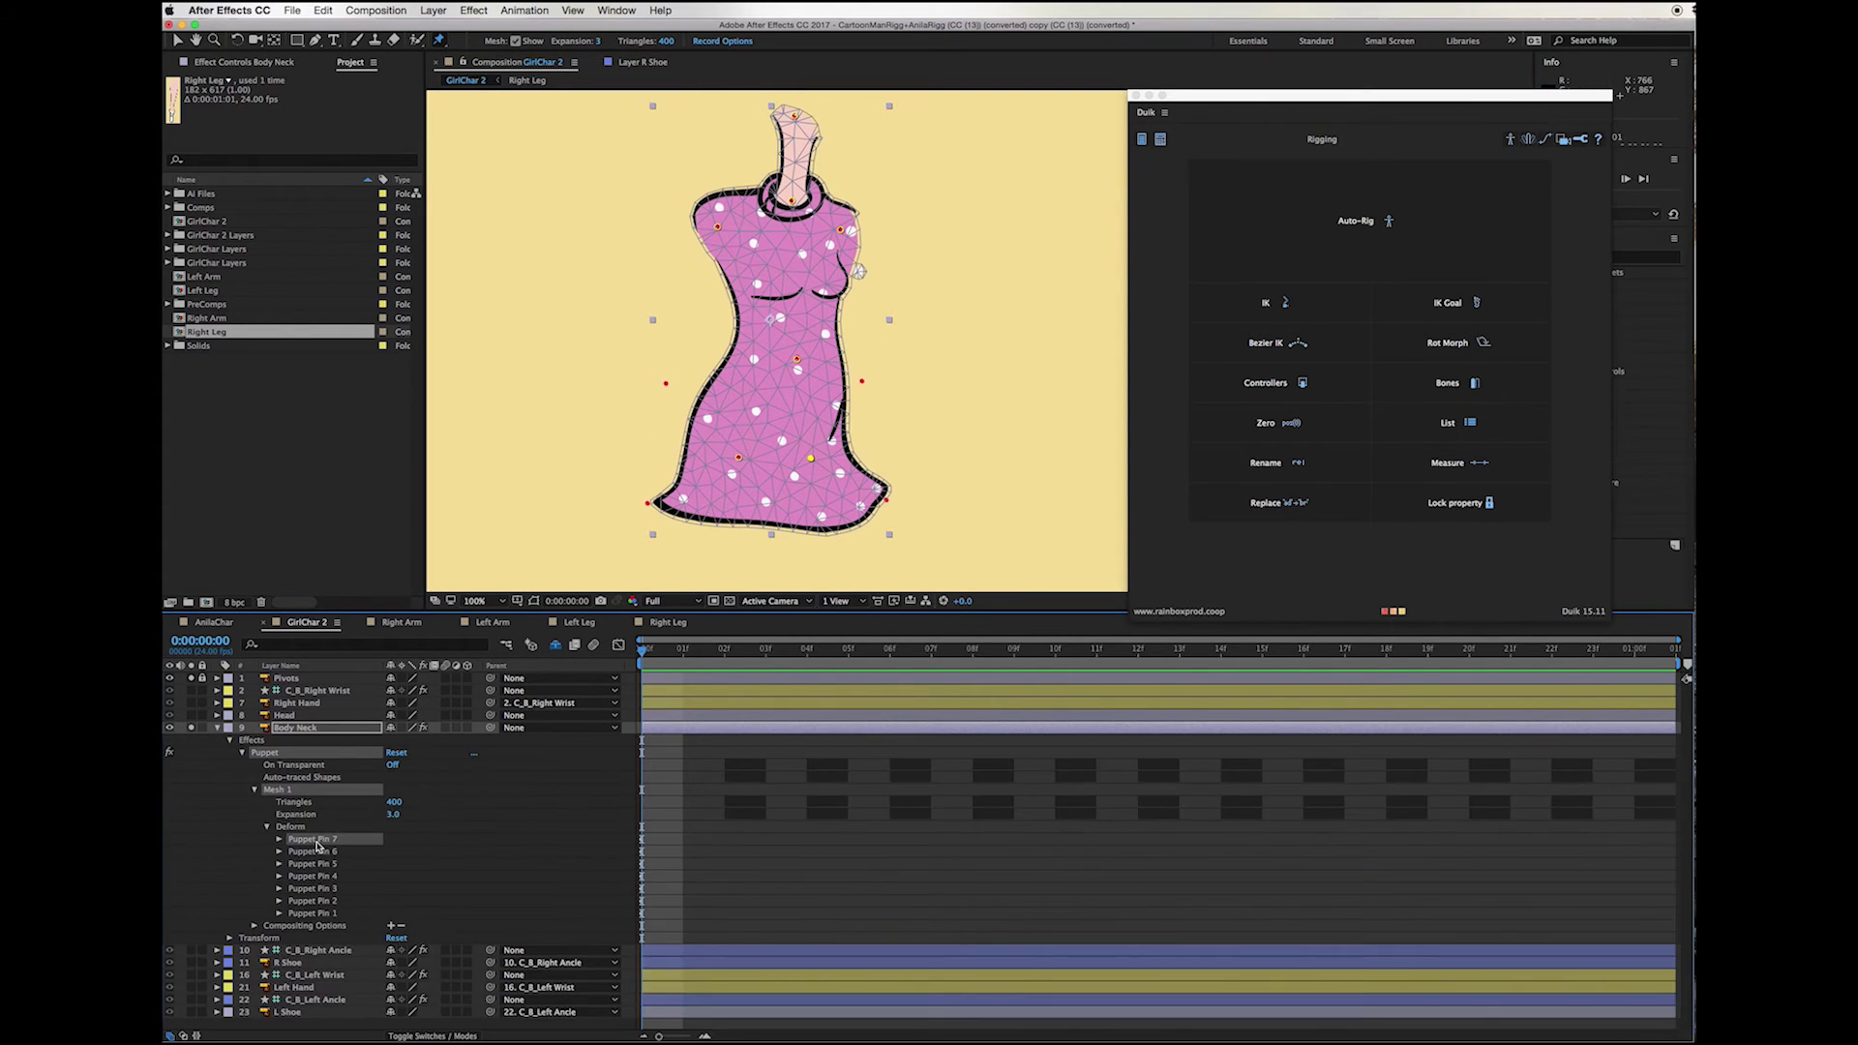
{"action": "key", "text": "Return"}
{"action": "type", "text": "Left Hip Body"}
{"action": "key", "text": "Return"}
{"action": "key", "text": "Down"}
{"action": "key", "text": "Return"}
{"action": "type", "text": "R"}
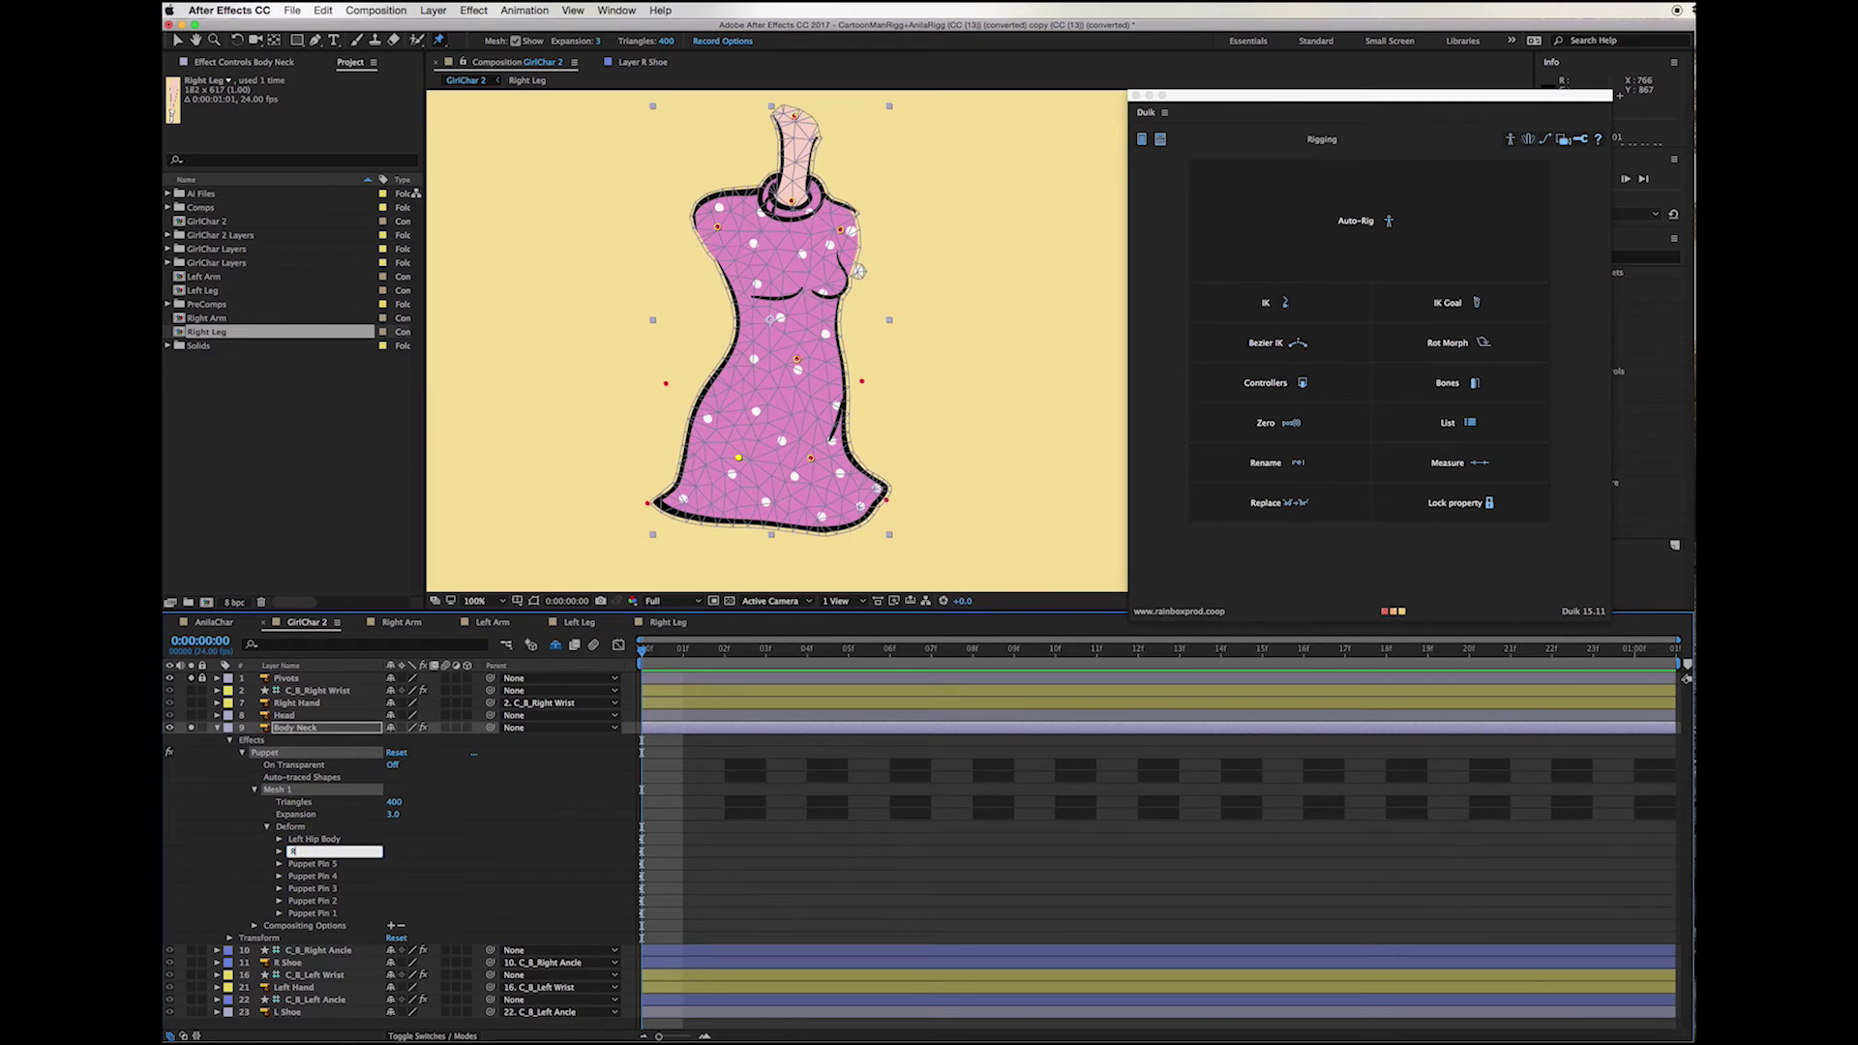
{"action": "type", "text": "ight Hip Body"}
{"action": "key", "text": "Return"}
Step: Rename Puppet Pins 5, 4 and 3 as Spine, Left SHoulder Body and Right Shouder Body
{"action": "key", "text": "Down"}
{"action": "key", "text": "Return"}
{"action": "type", "text": "Spine"}
{"action": "key", "text": "Return"}
{"action": "left_click", "coordinate": [315, 877]}
{"action": "key", "text": "Return"}
{"action": "type", "text": "Left SHoulder Body"}
{"action": "key", "text": "Return"}
{"action": "key", "text": "Down"}
{"action": "key", "text": "Return"}
{"action": "type", "text": "Right S"}
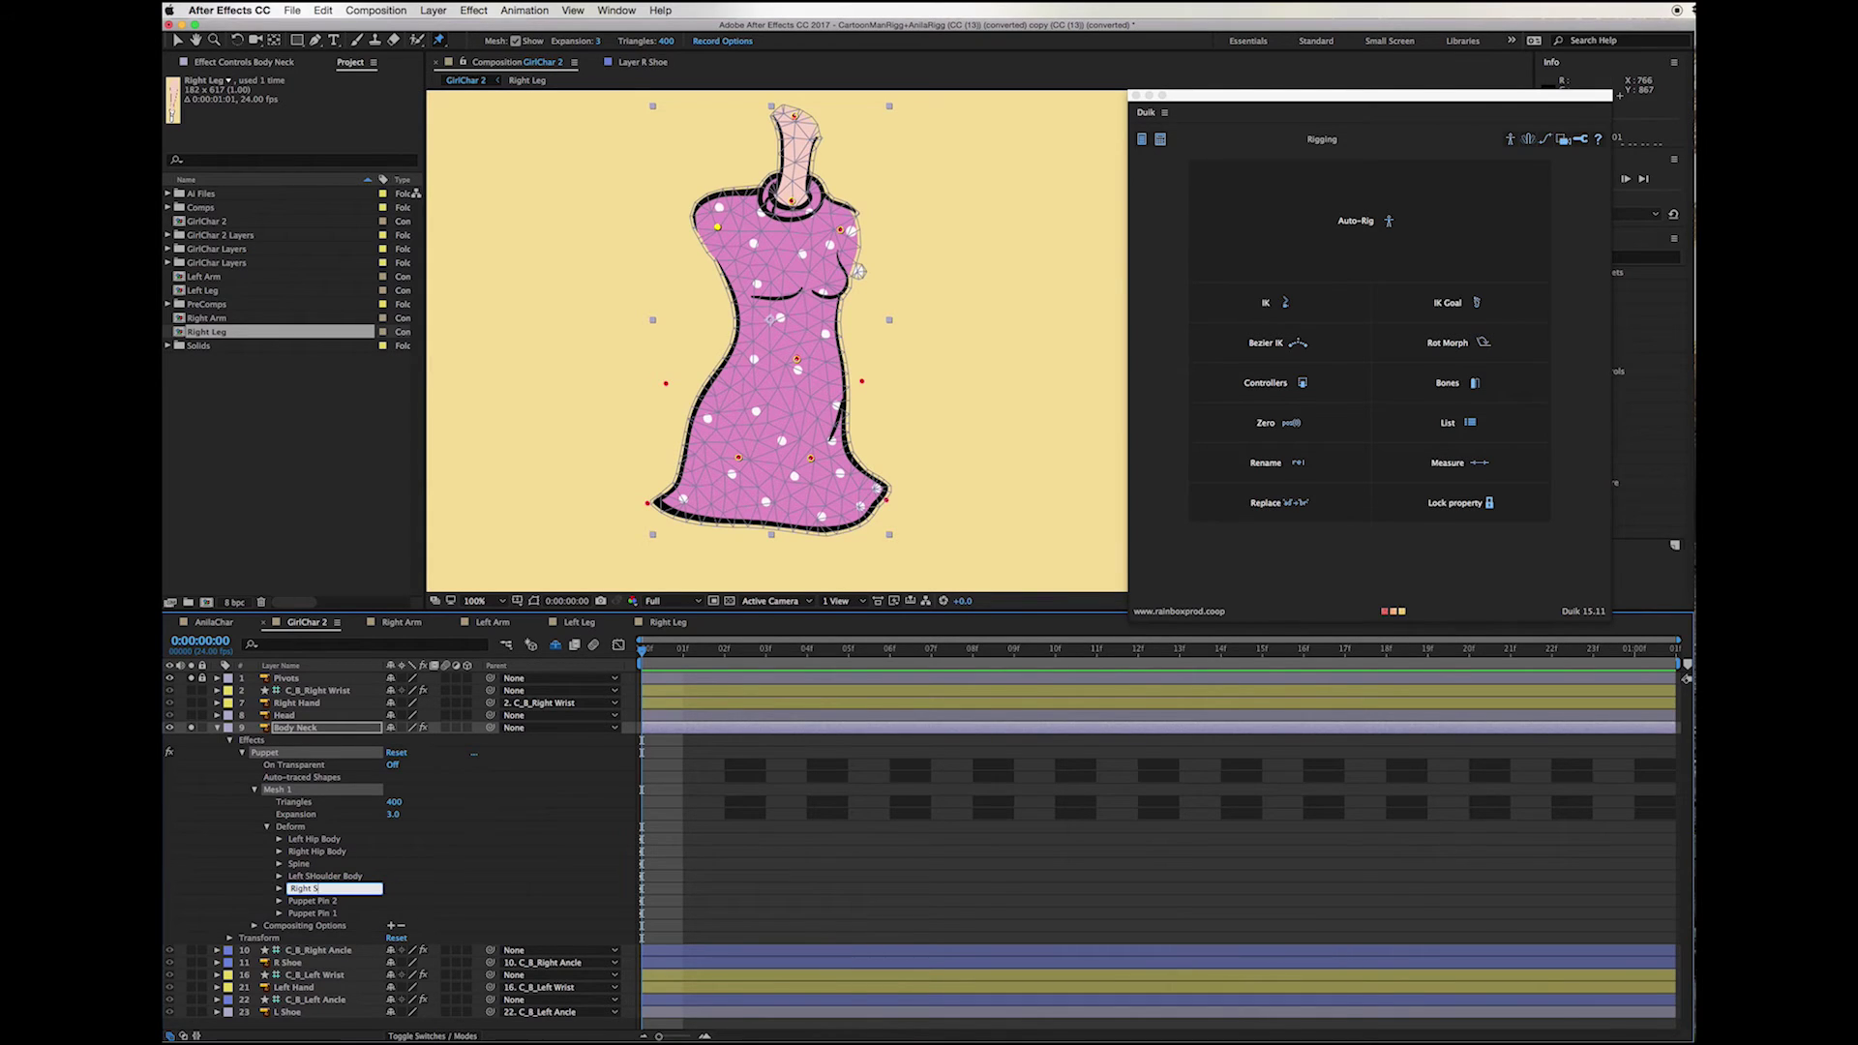
{"action": "type", "text": "houder Body"}
{"action": "key", "text": "Return"}
Step: Rename Puppet Pin 2 as Shoulder and Puppet Pin 1 as Base of Head
{"action": "key", "text": "Down"}
{"action": "key", "text": "Return"}
{"action": "type", "text": "SHoulder"}
{"action": "key", "text": "Return"}
{"action": "key", "text": "Down"}
{"action": "key", "text": "Return"}
{"action": "type", "text": "Bace of Head"}
{"action": "key", "text": "Return"}
Step: Add a puppet pin at the center of the pelvis between the two hip pins and name it Hip
{"action": "key", "text": "super+a"}
{"action": "left_click", "coordinate": [779, 438]}
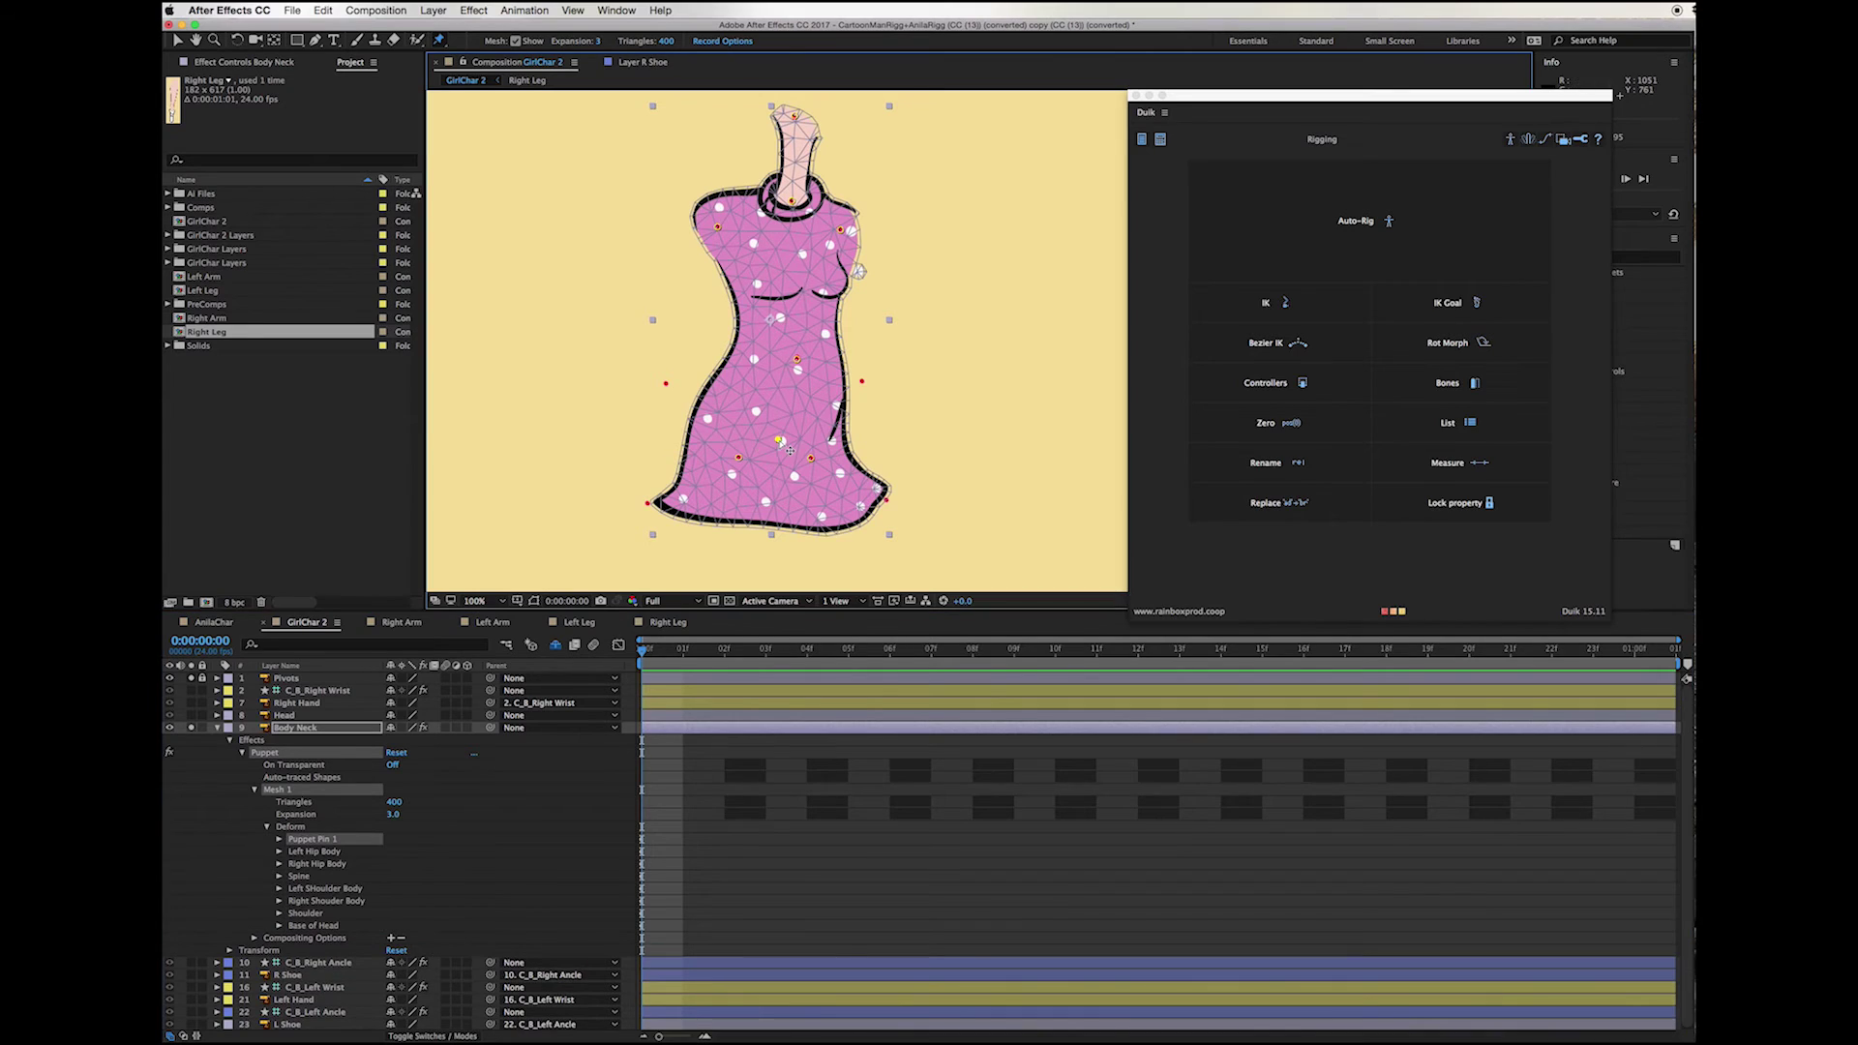
{"action": "left_click", "coordinate": [303, 841]}
{"action": "key", "text": "Return"}
{"action": "type", "text": "Hip"}
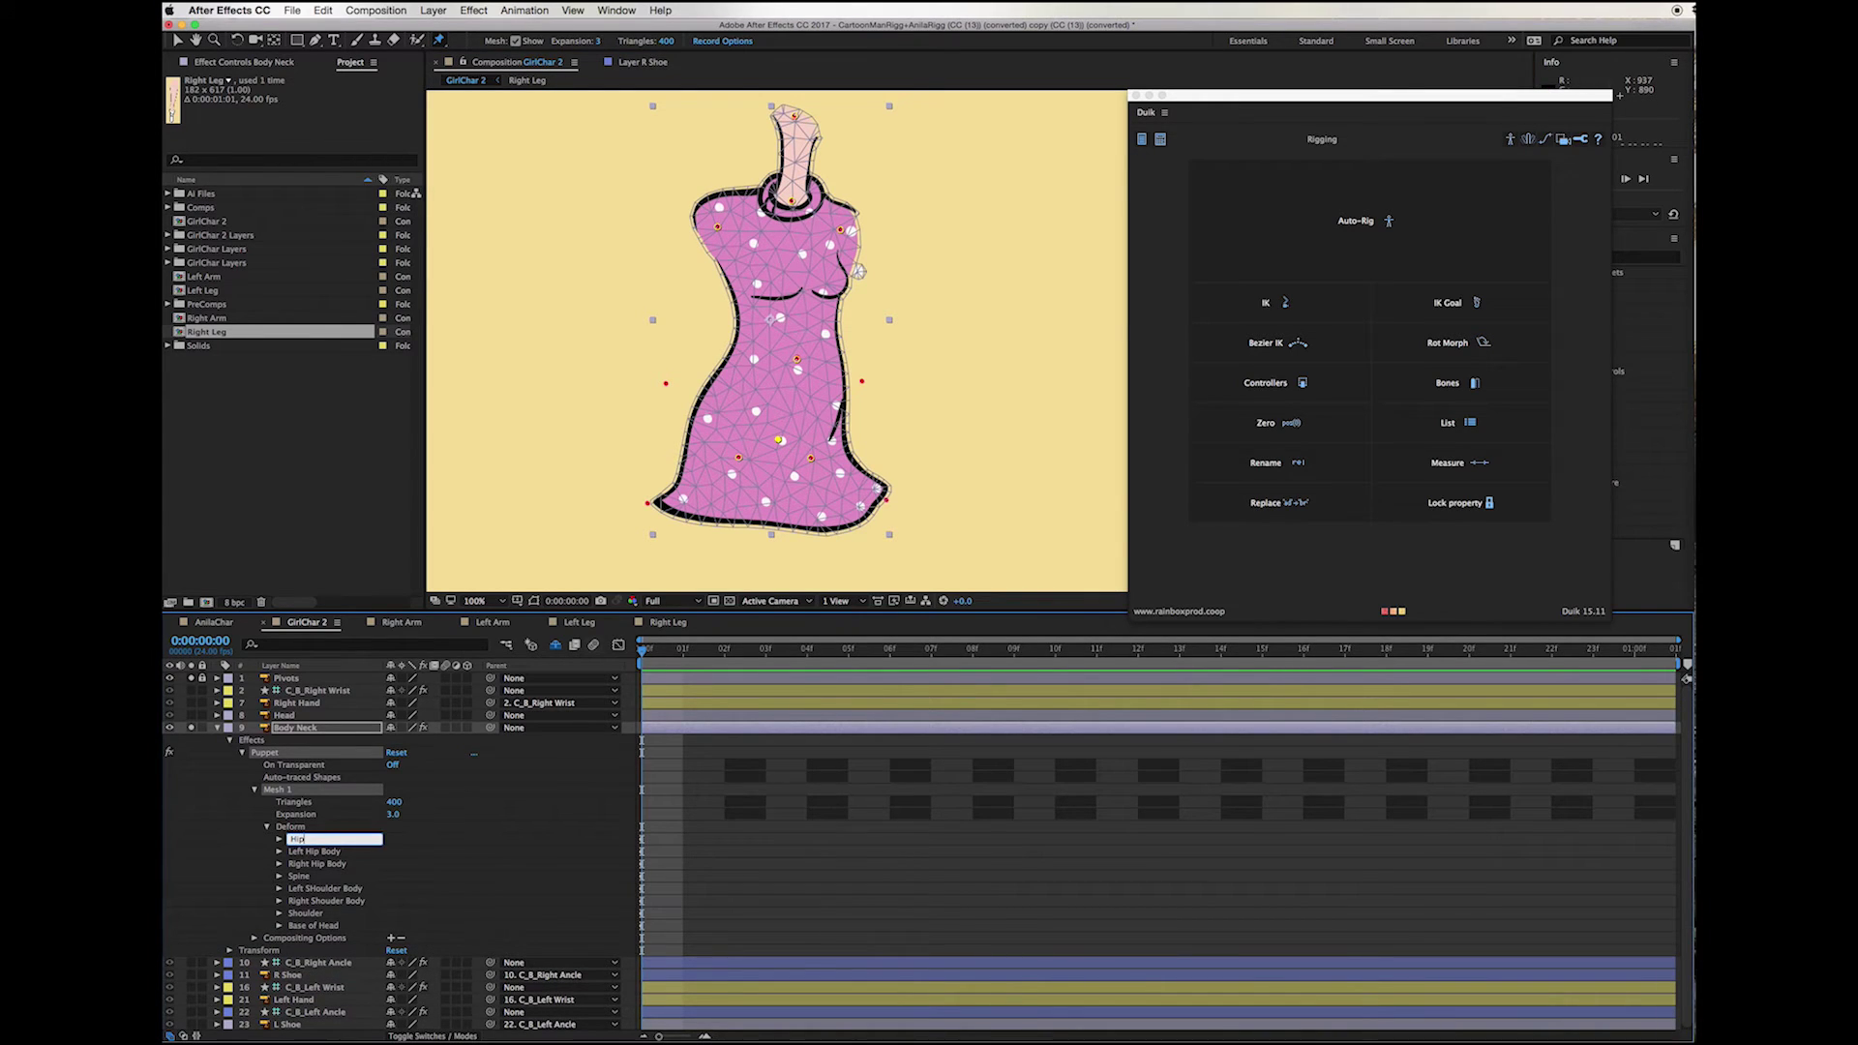
{"action": "key", "text": "Return"}
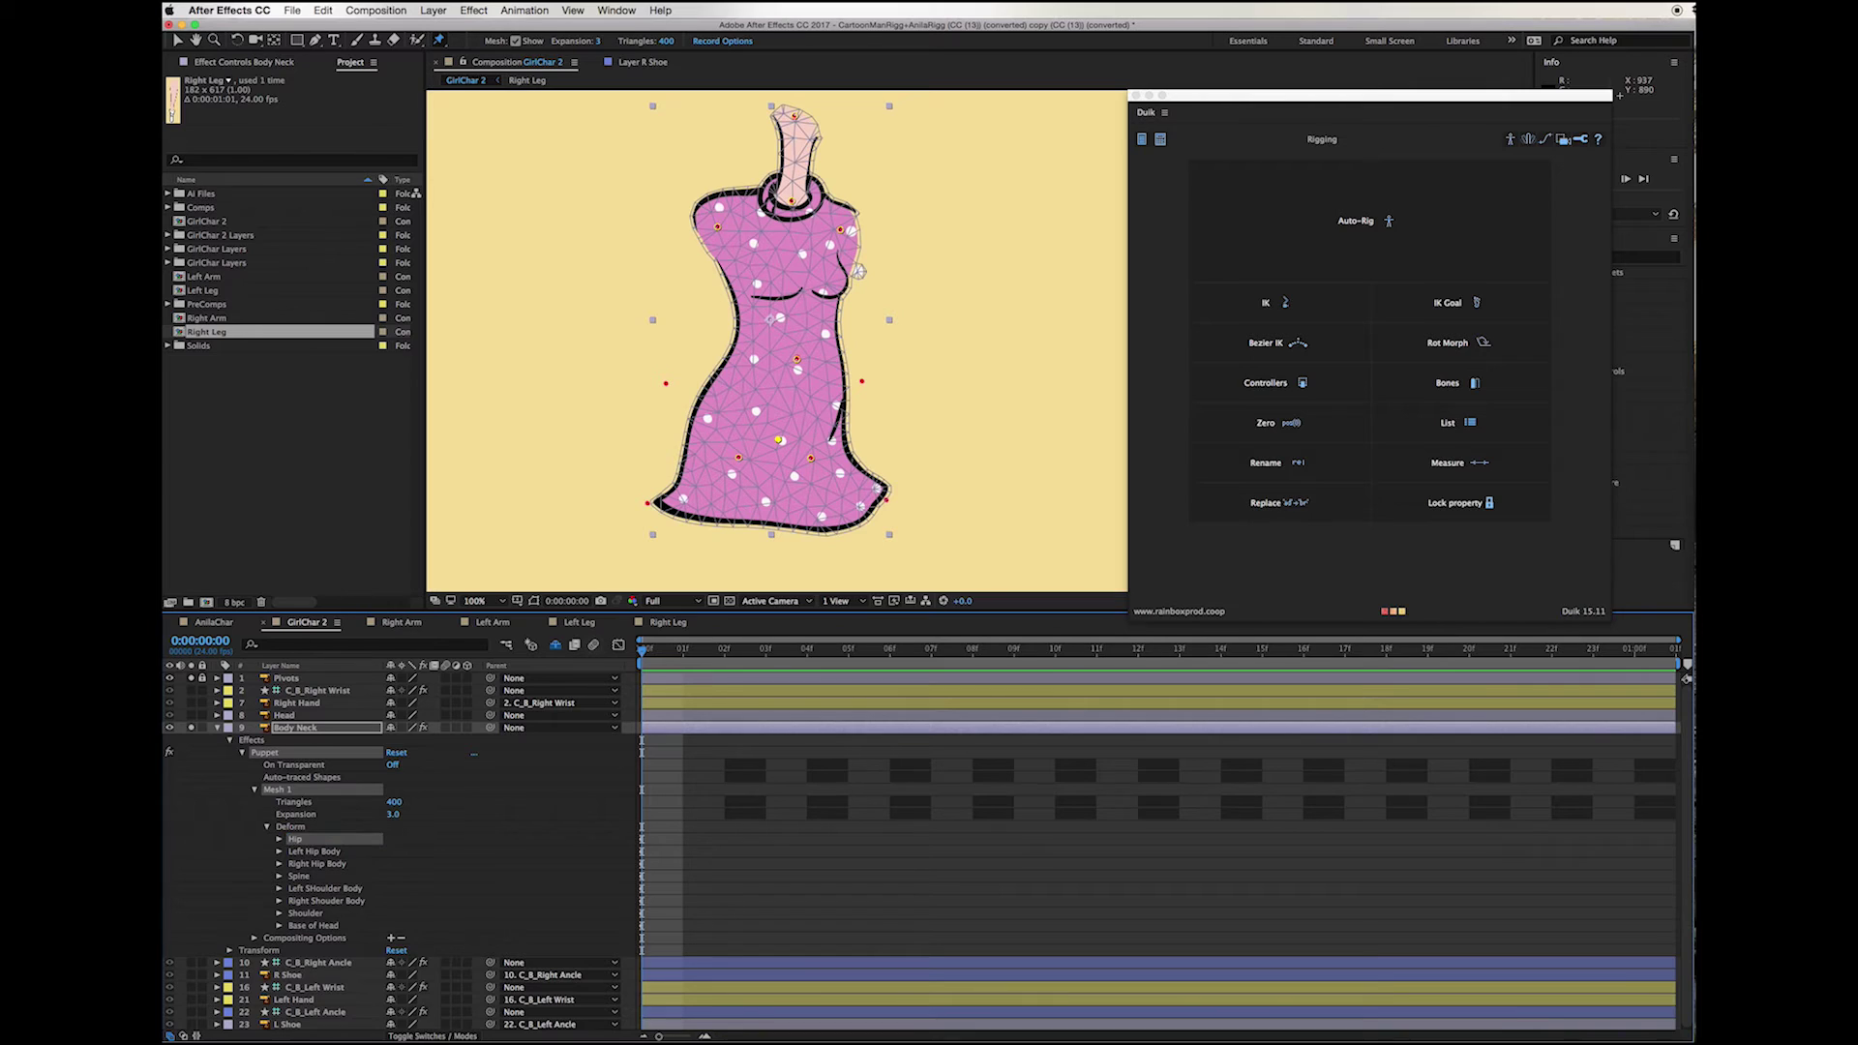
Step: Create Duik bones from all eight Body Neck puppet pins
{"action": "left_click", "coordinate": [310, 926], "text": "shift"}
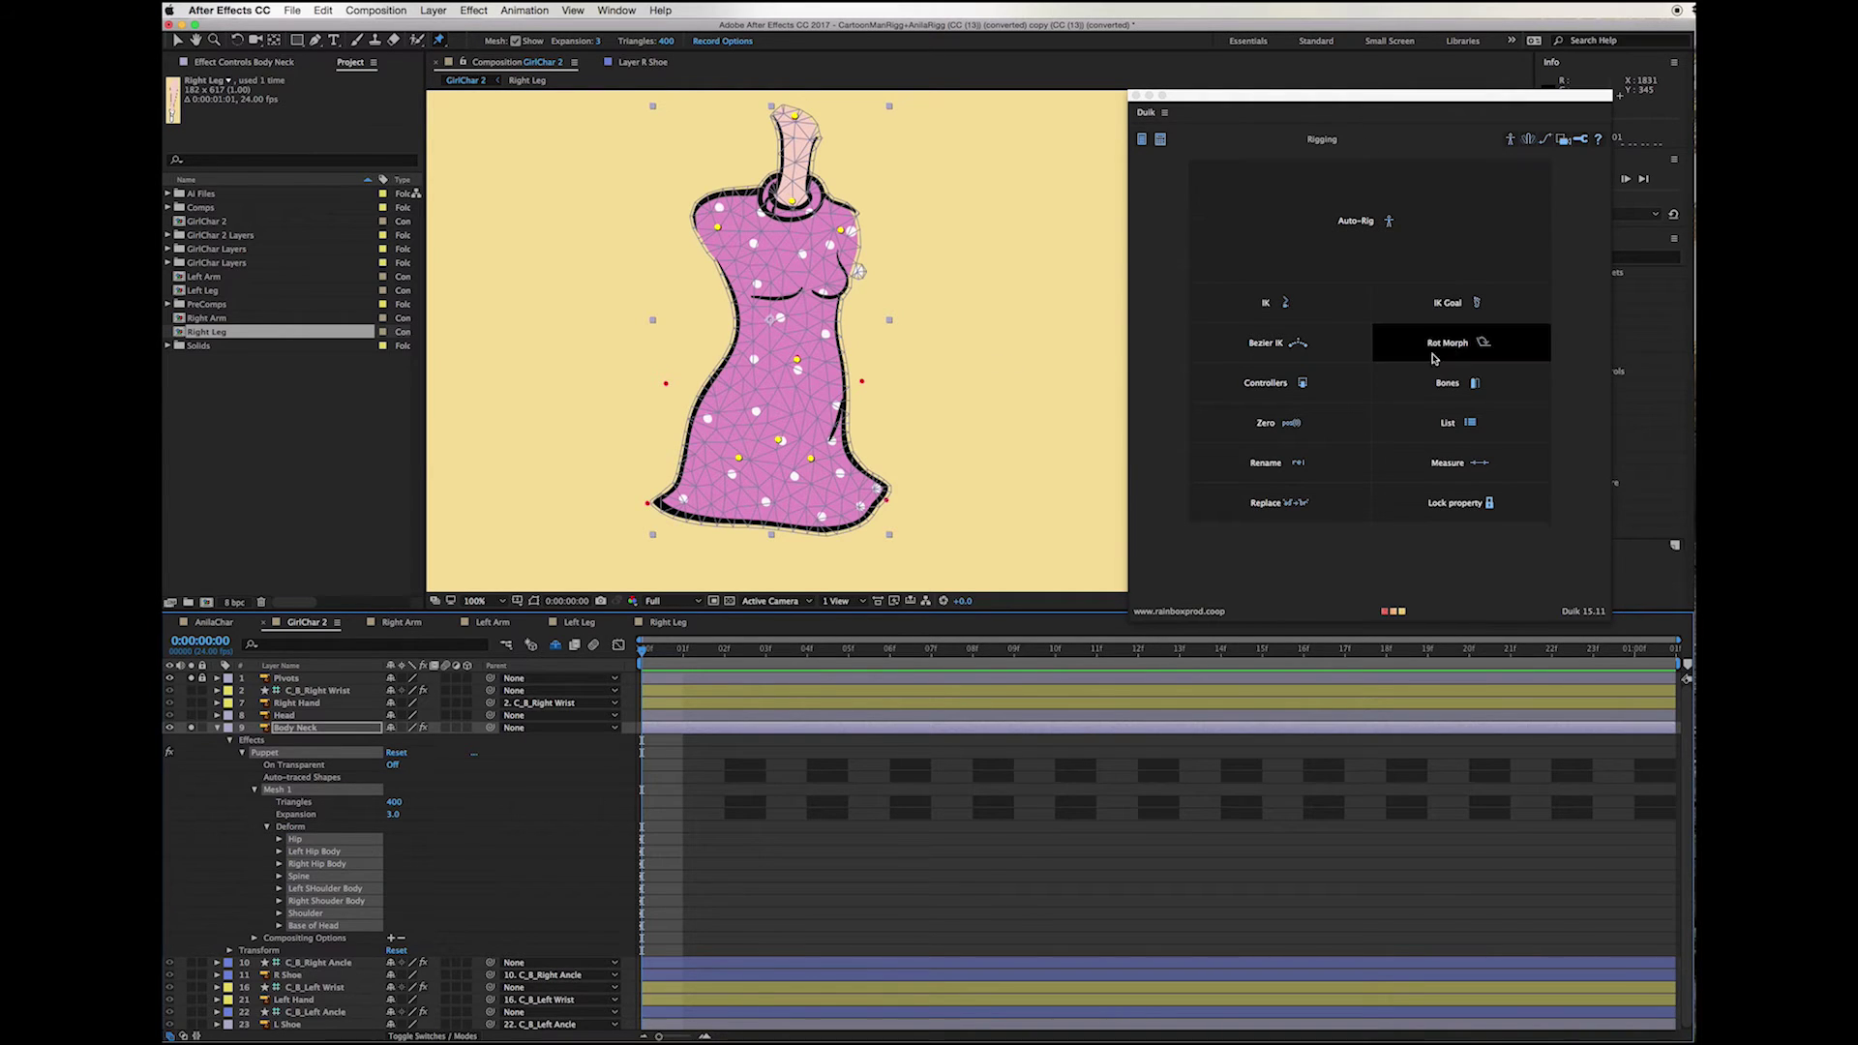
{"action": "left_click", "coordinate": [1448, 385]}
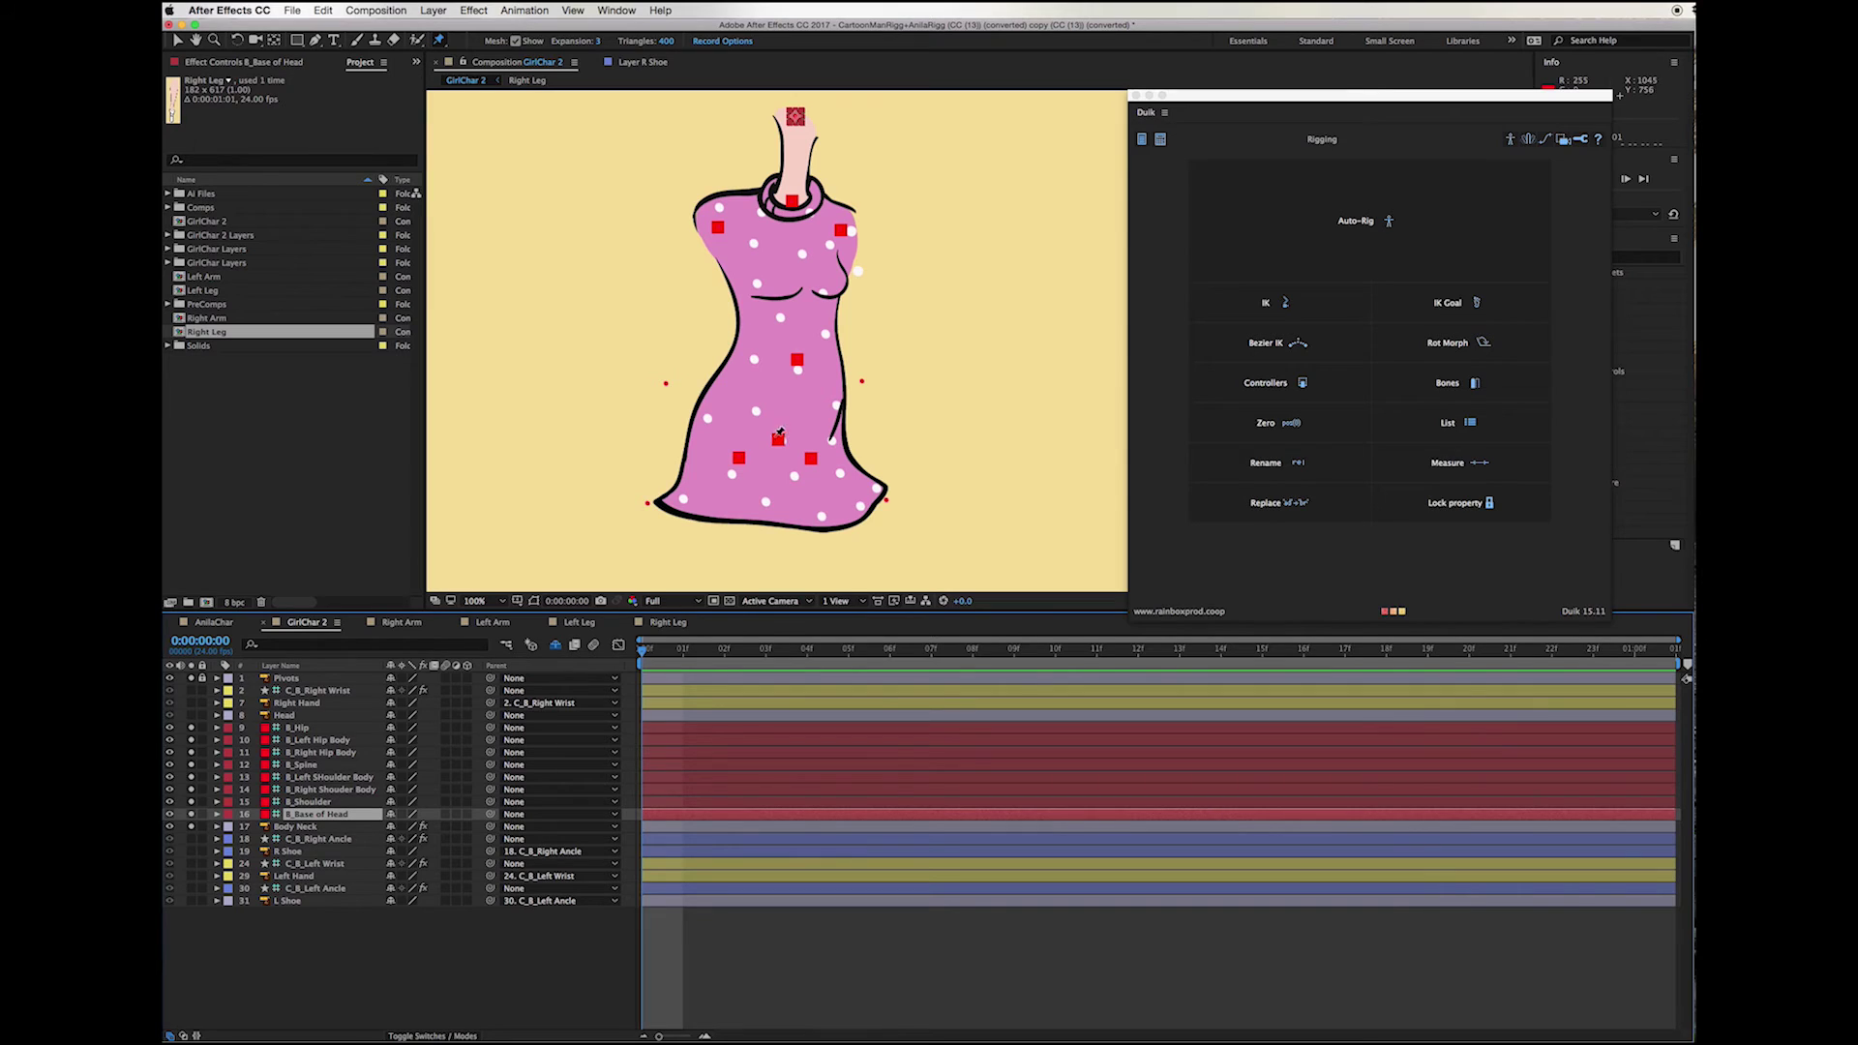
{"action": "key", "text": "v"}
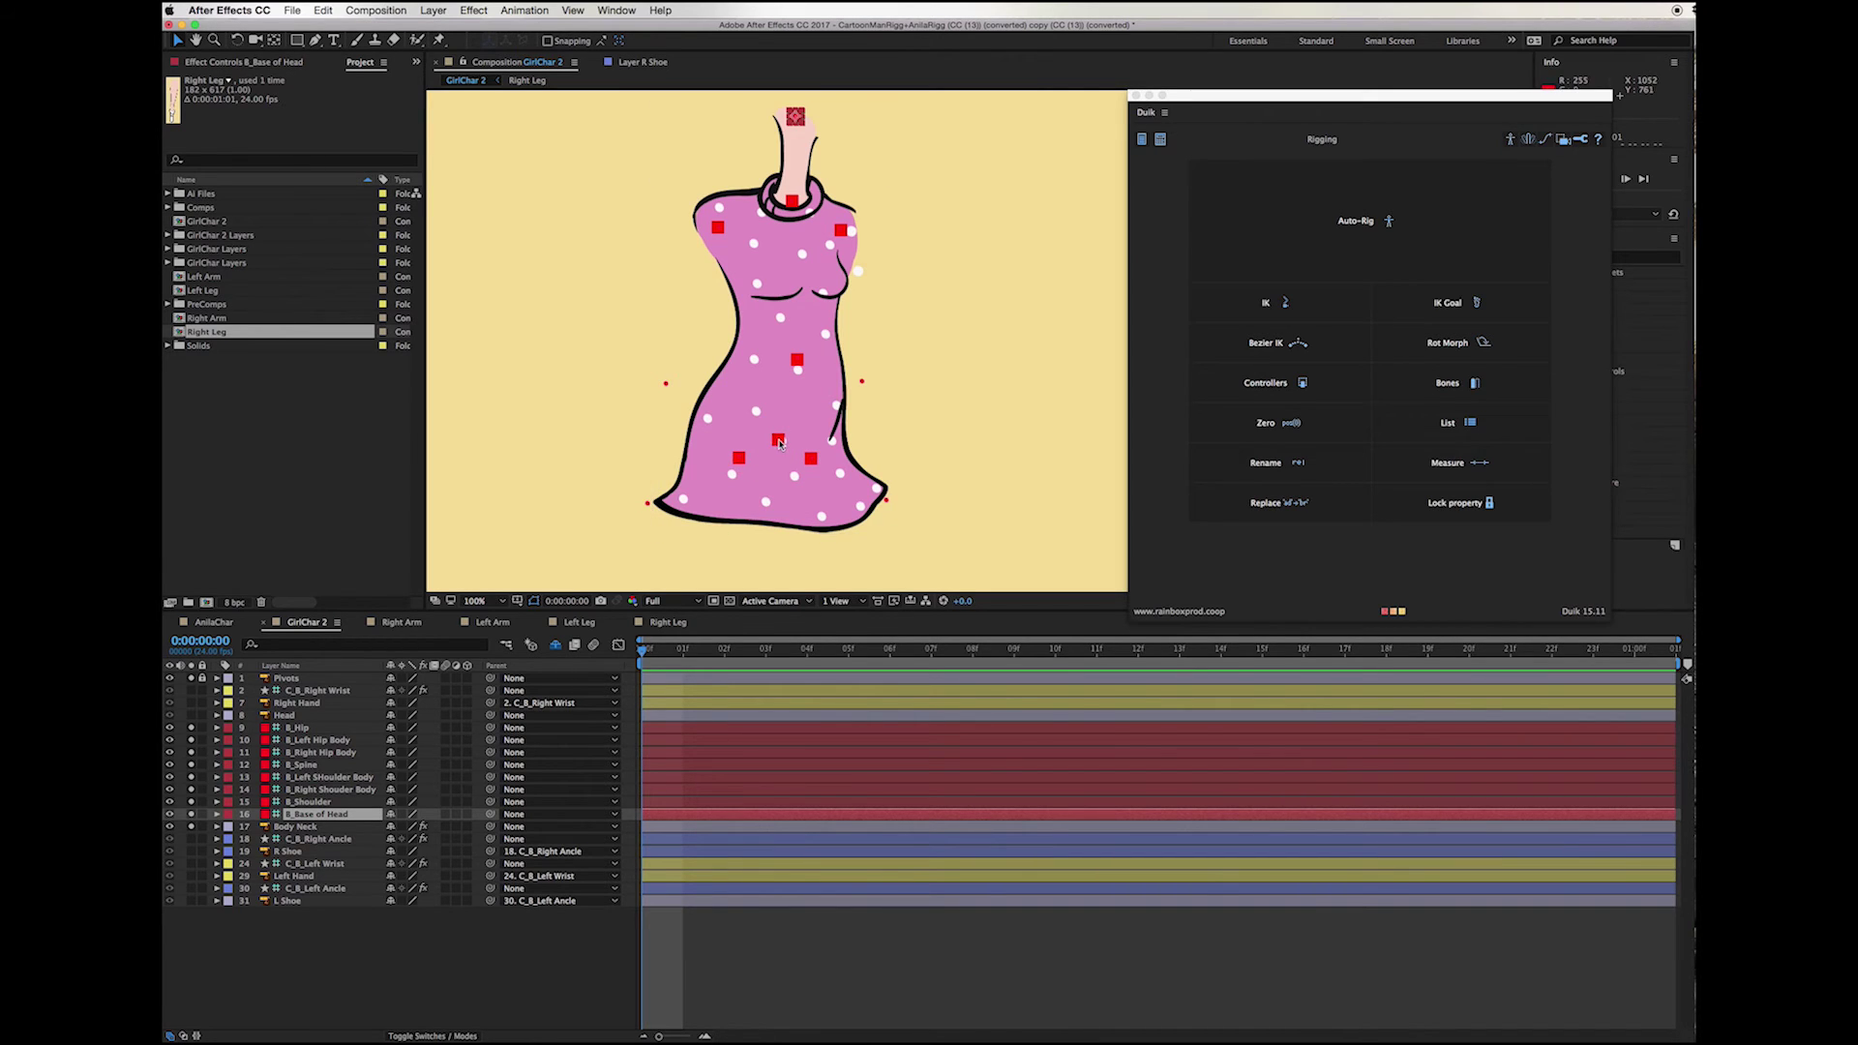
Step: Parent both side-hip bones and B_Spine to B_Hip, both side-shoulder bones and B_Base of Head to B_Shoulder, and B_Shoulder to B_Spine
{"action": "left_click_drag", "start_coordinate": [491, 741], "coordinate": [316, 732]}
{"action": "left_click_drag", "start_coordinate": [491, 753], "coordinate": [309, 732]}
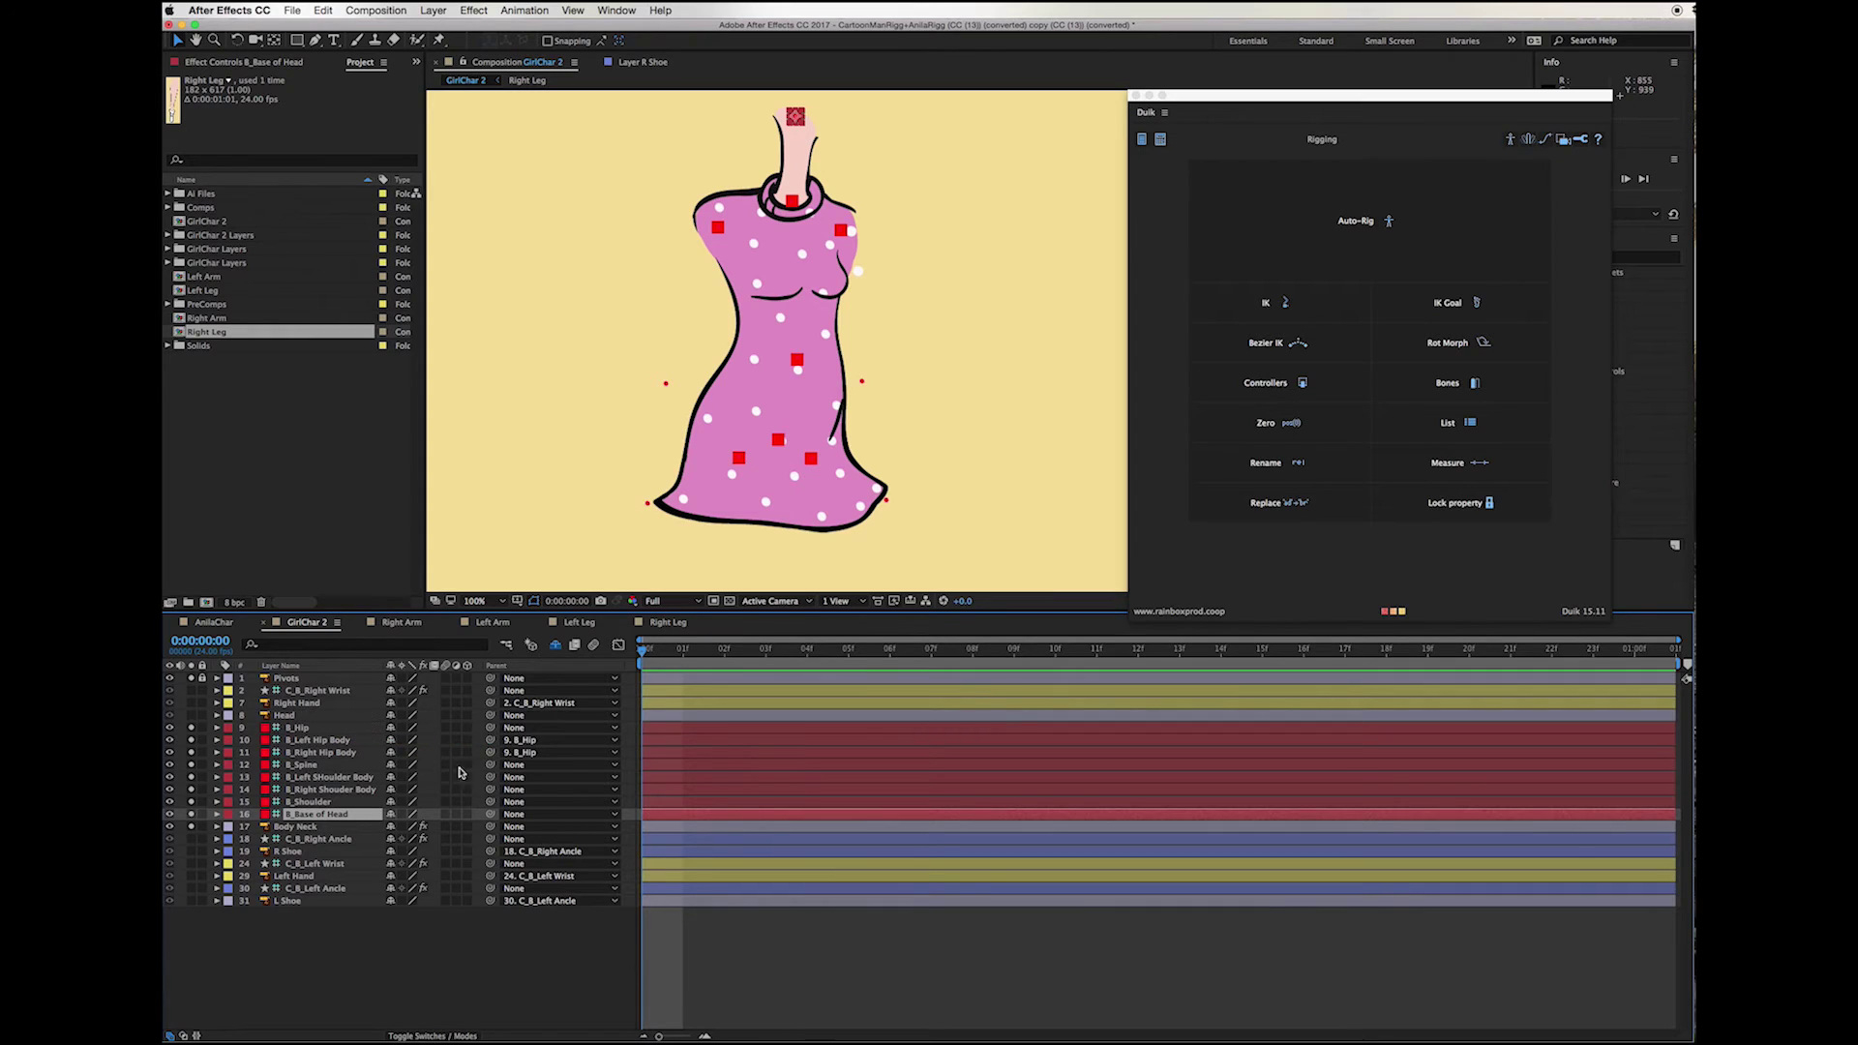
{"action": "left_click_drag", "start_coordinate": [494, 765], "coordinate": [315, 802]}
{"action": "left_click_drag", "start_coordinate": [489, 791], "coordinate": [319, 804]}
{"action": "left_click_drag", "start_coordinate": [490, 803], "coordinate": [328, 767]}
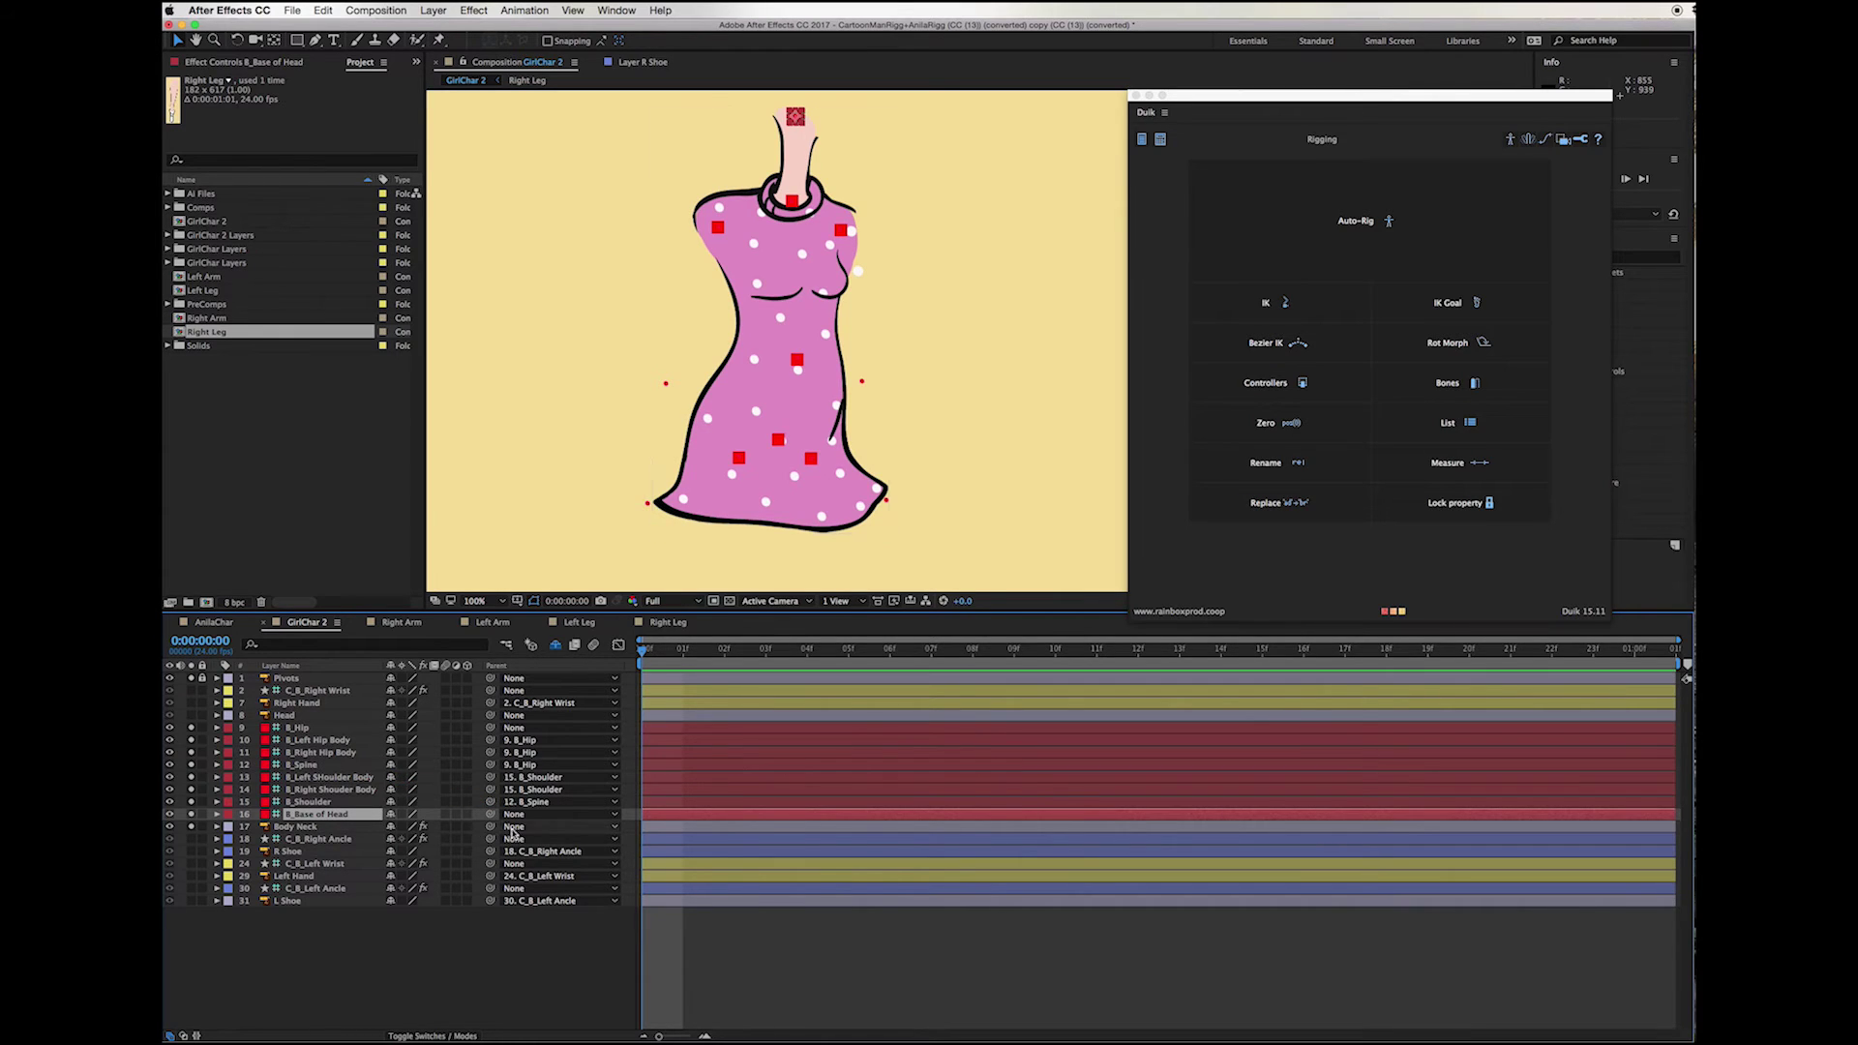
{"action": "left_click_drag", "start_coordinate": [490, 818], "coordinate": [330, 802]}
Step: Test the body's bone hierarchy by moving B_Hip sideways, and undo the move
{"action": "left_click", "coordinate": [778, 440]}
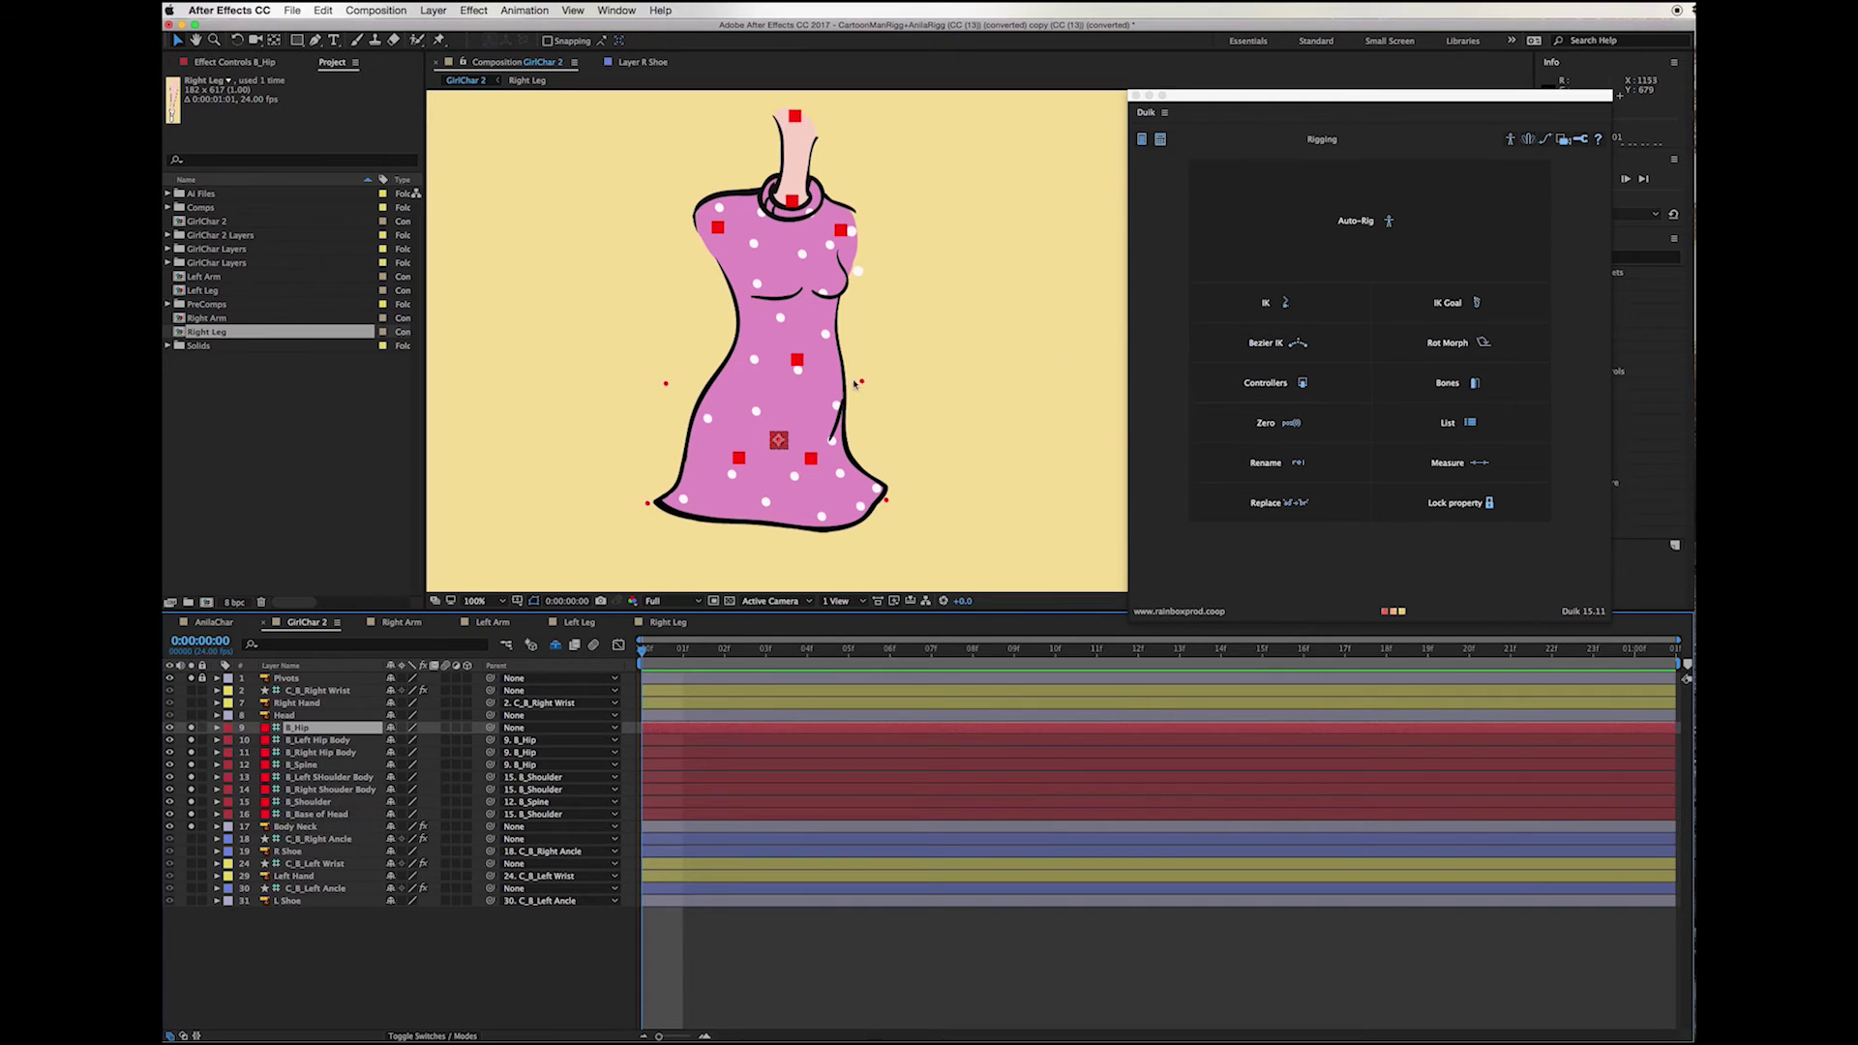
{"action": "left_click_drag", "start_coordinate": [783, 441], "coordinate": [888, 437]}
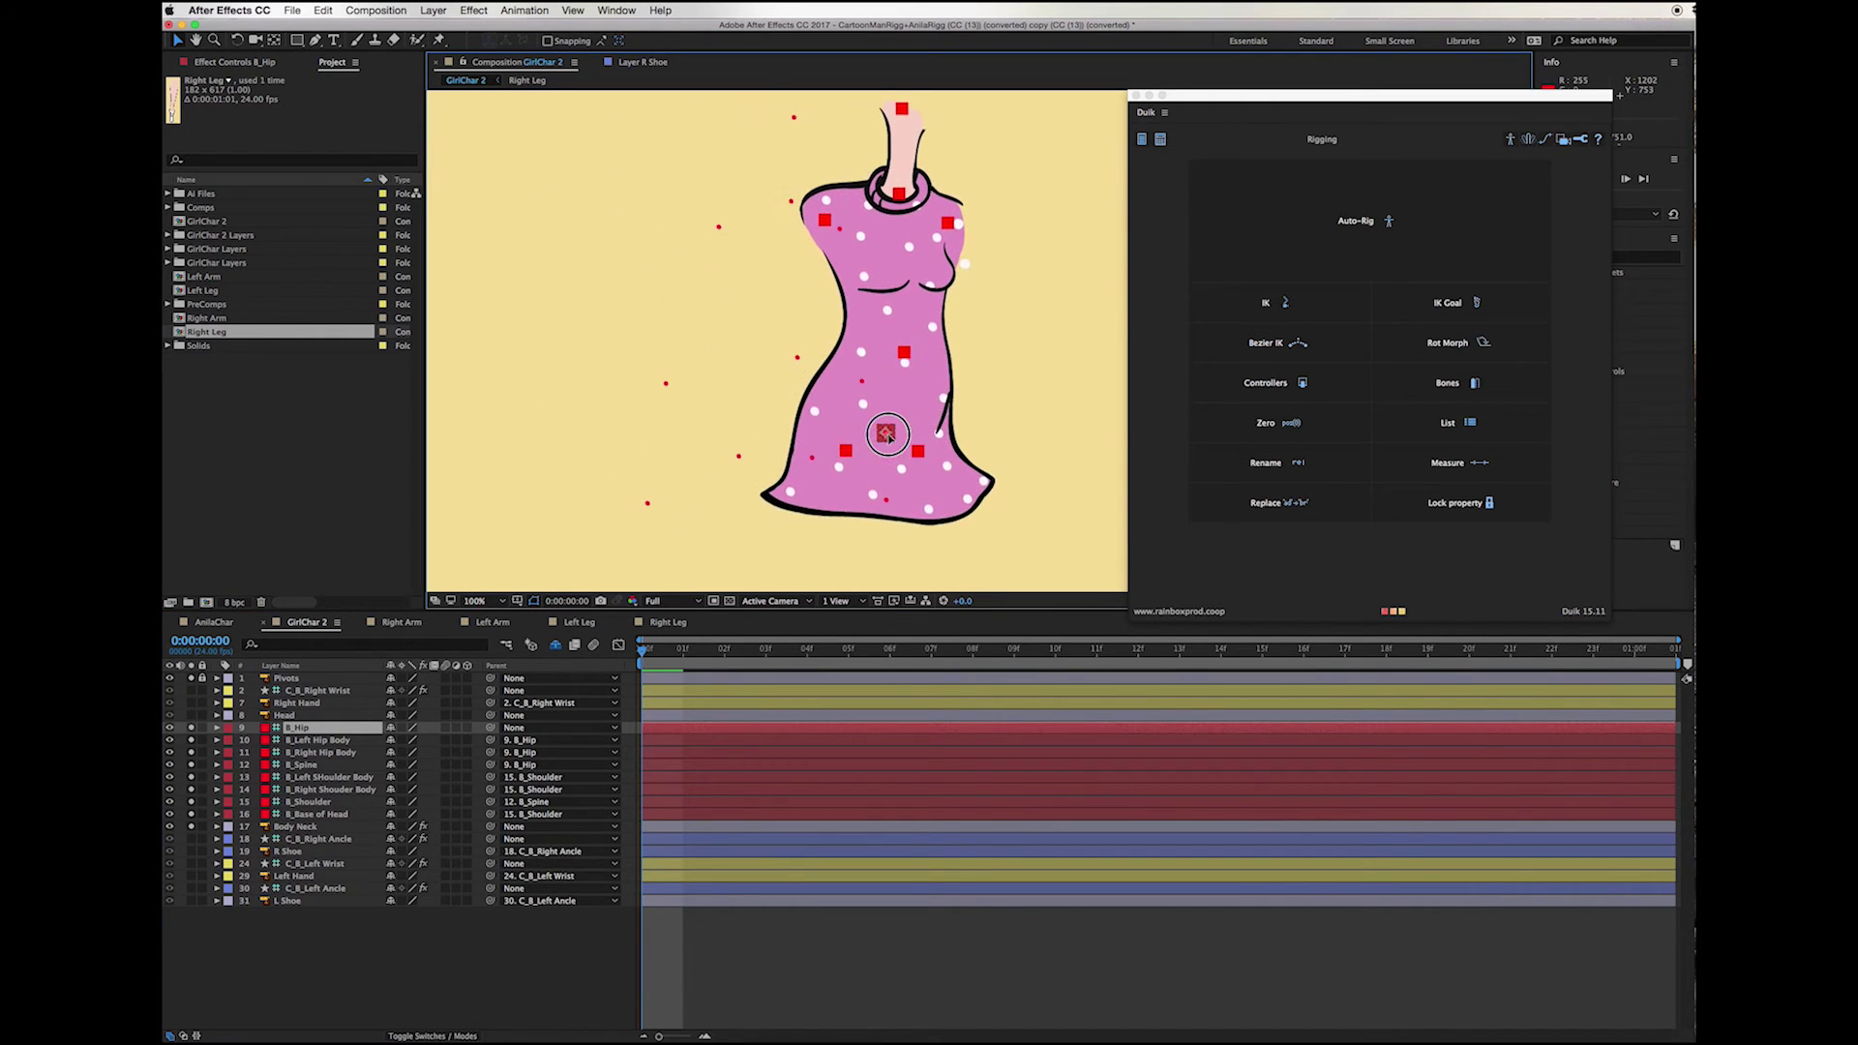
{"action": "key", "text": "super+z"}
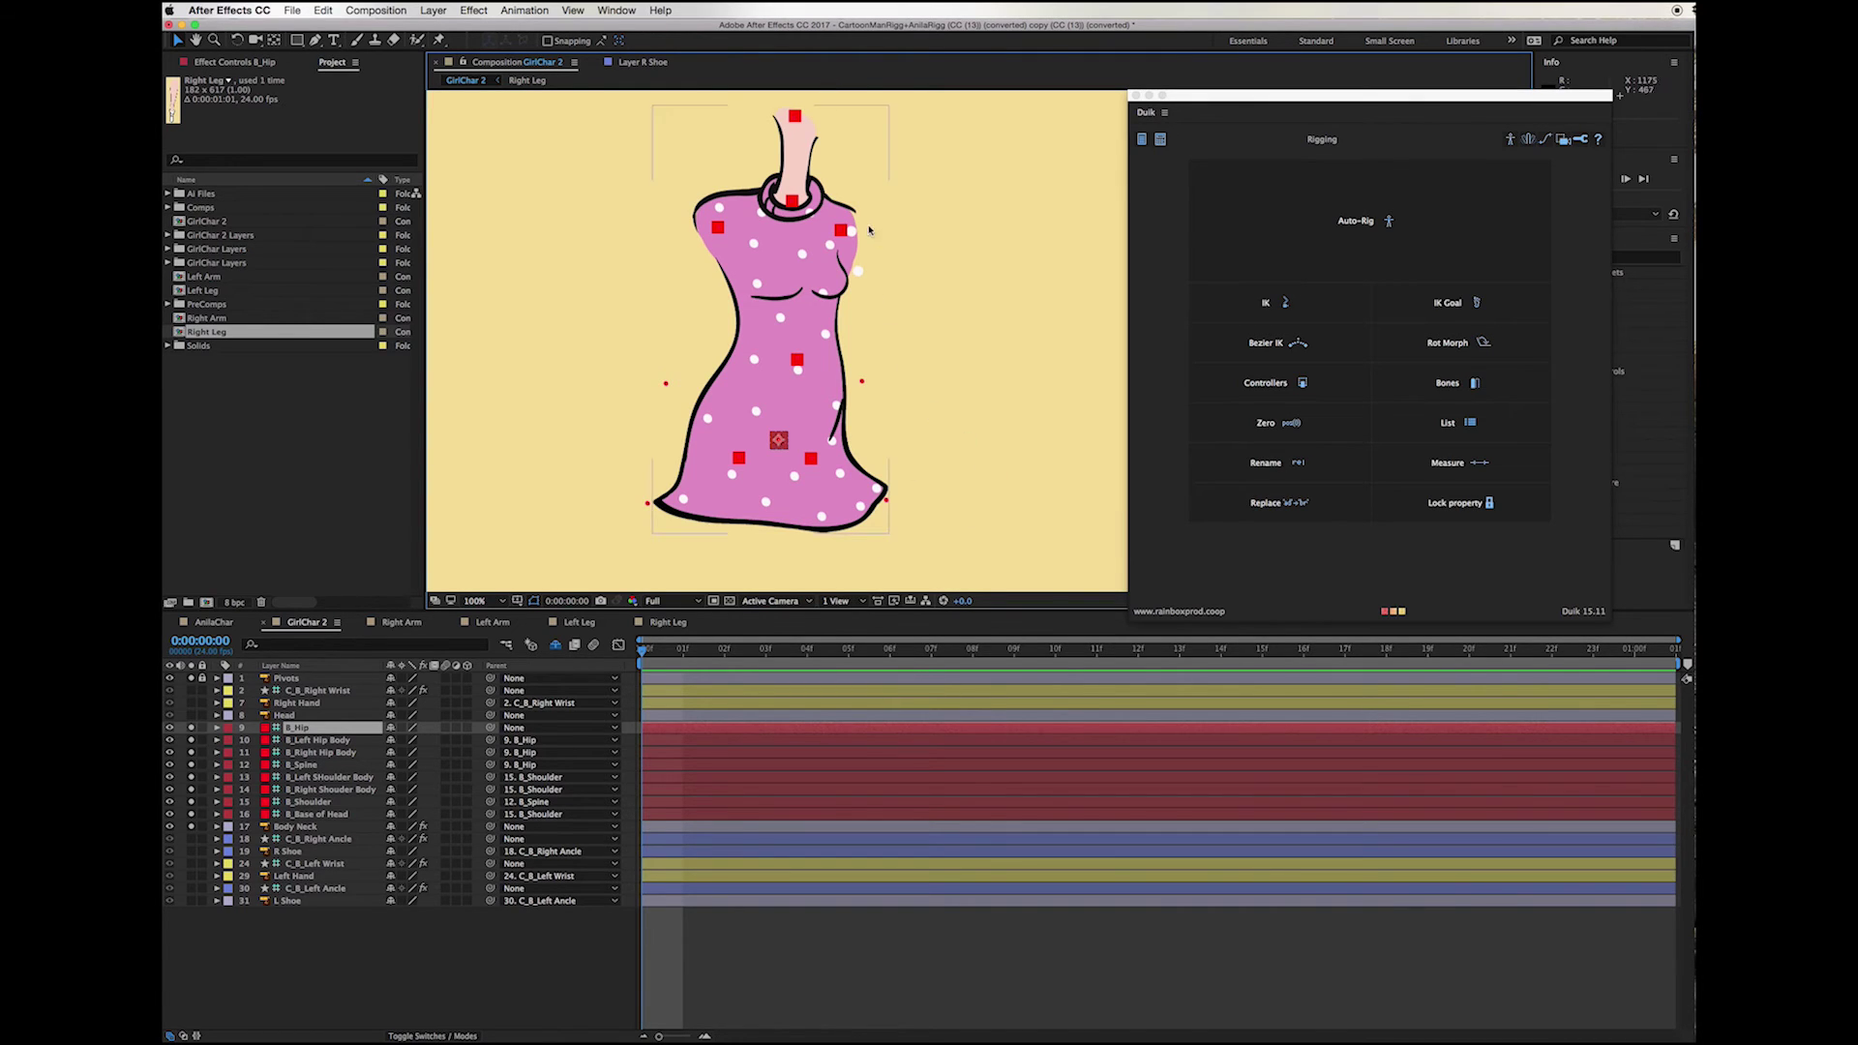
Step: Solo the Head layer and move its anchor point to the base-of-head joint at the top of the neck
{"action": "left_click", "coordinate": [190, 715]}
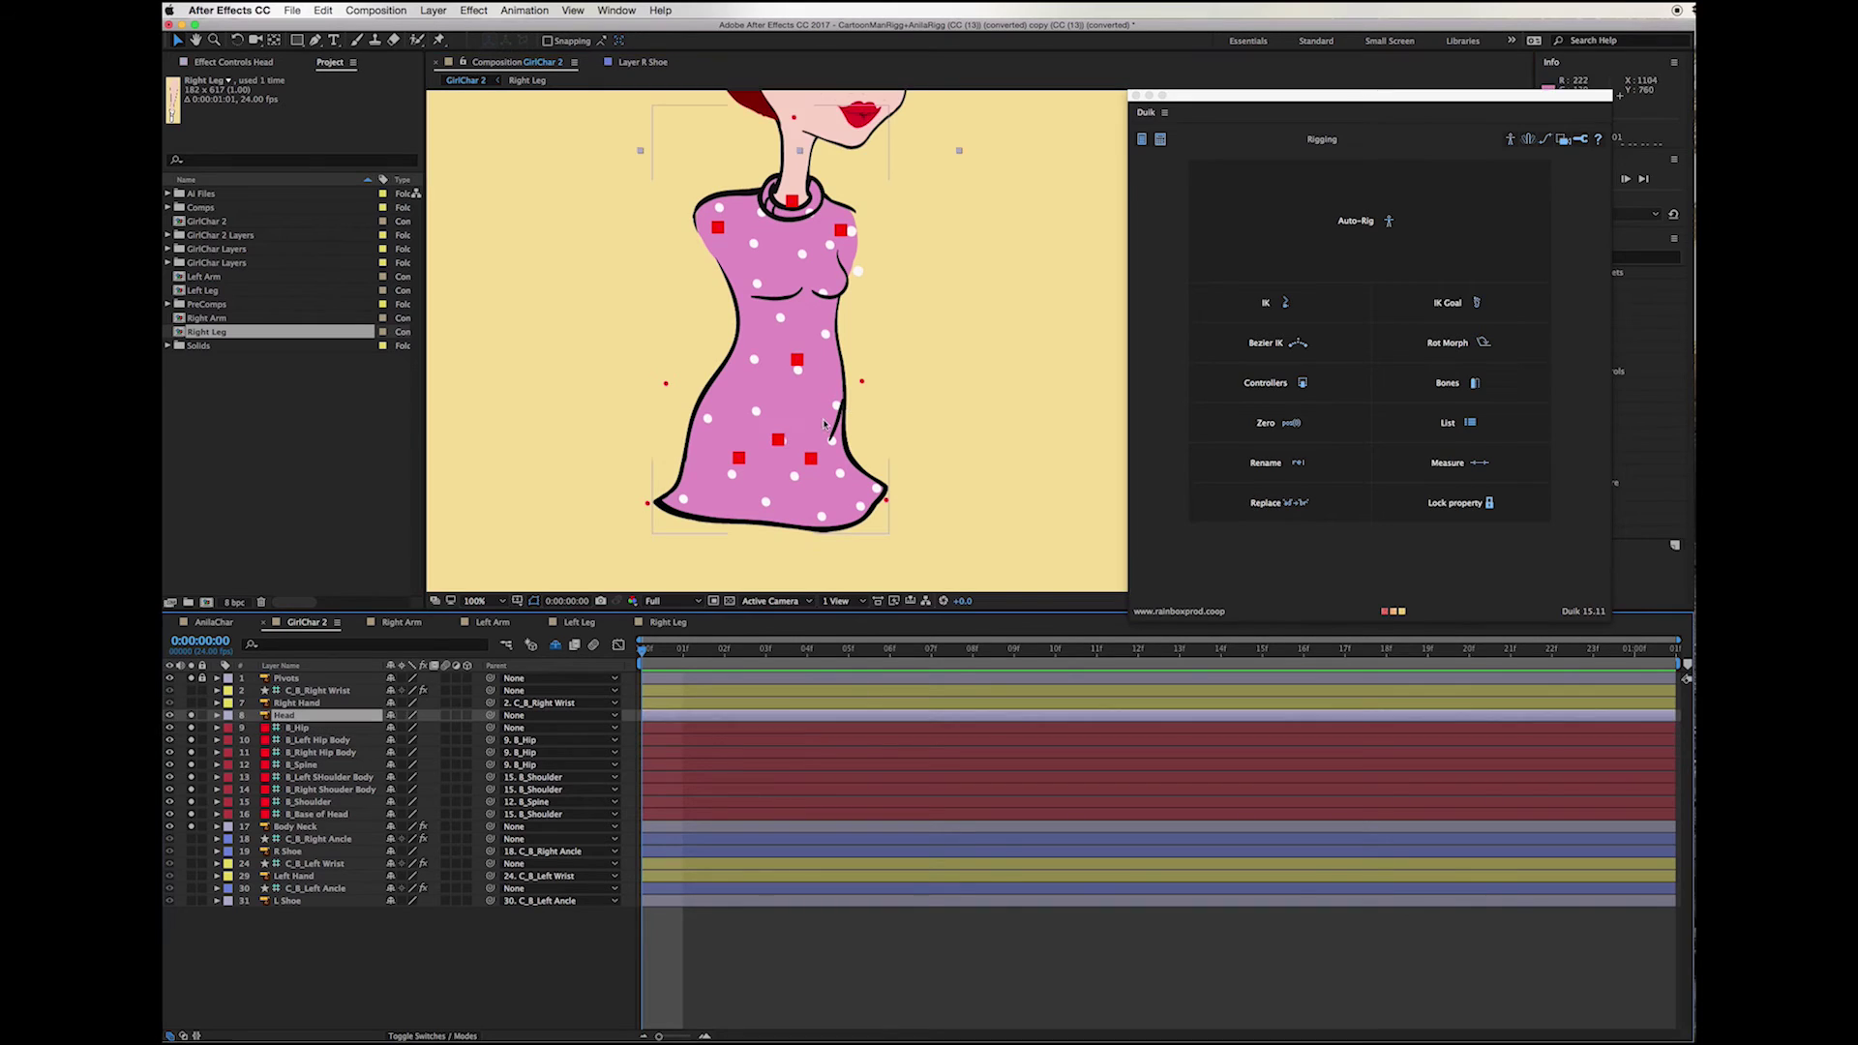
{"action": "key", "text": "space"}
{"action": "left_click_drag", "start_coordinate": [980, 257], "coordinate": [996, 463]}
{"action": "key", "text": "v"}
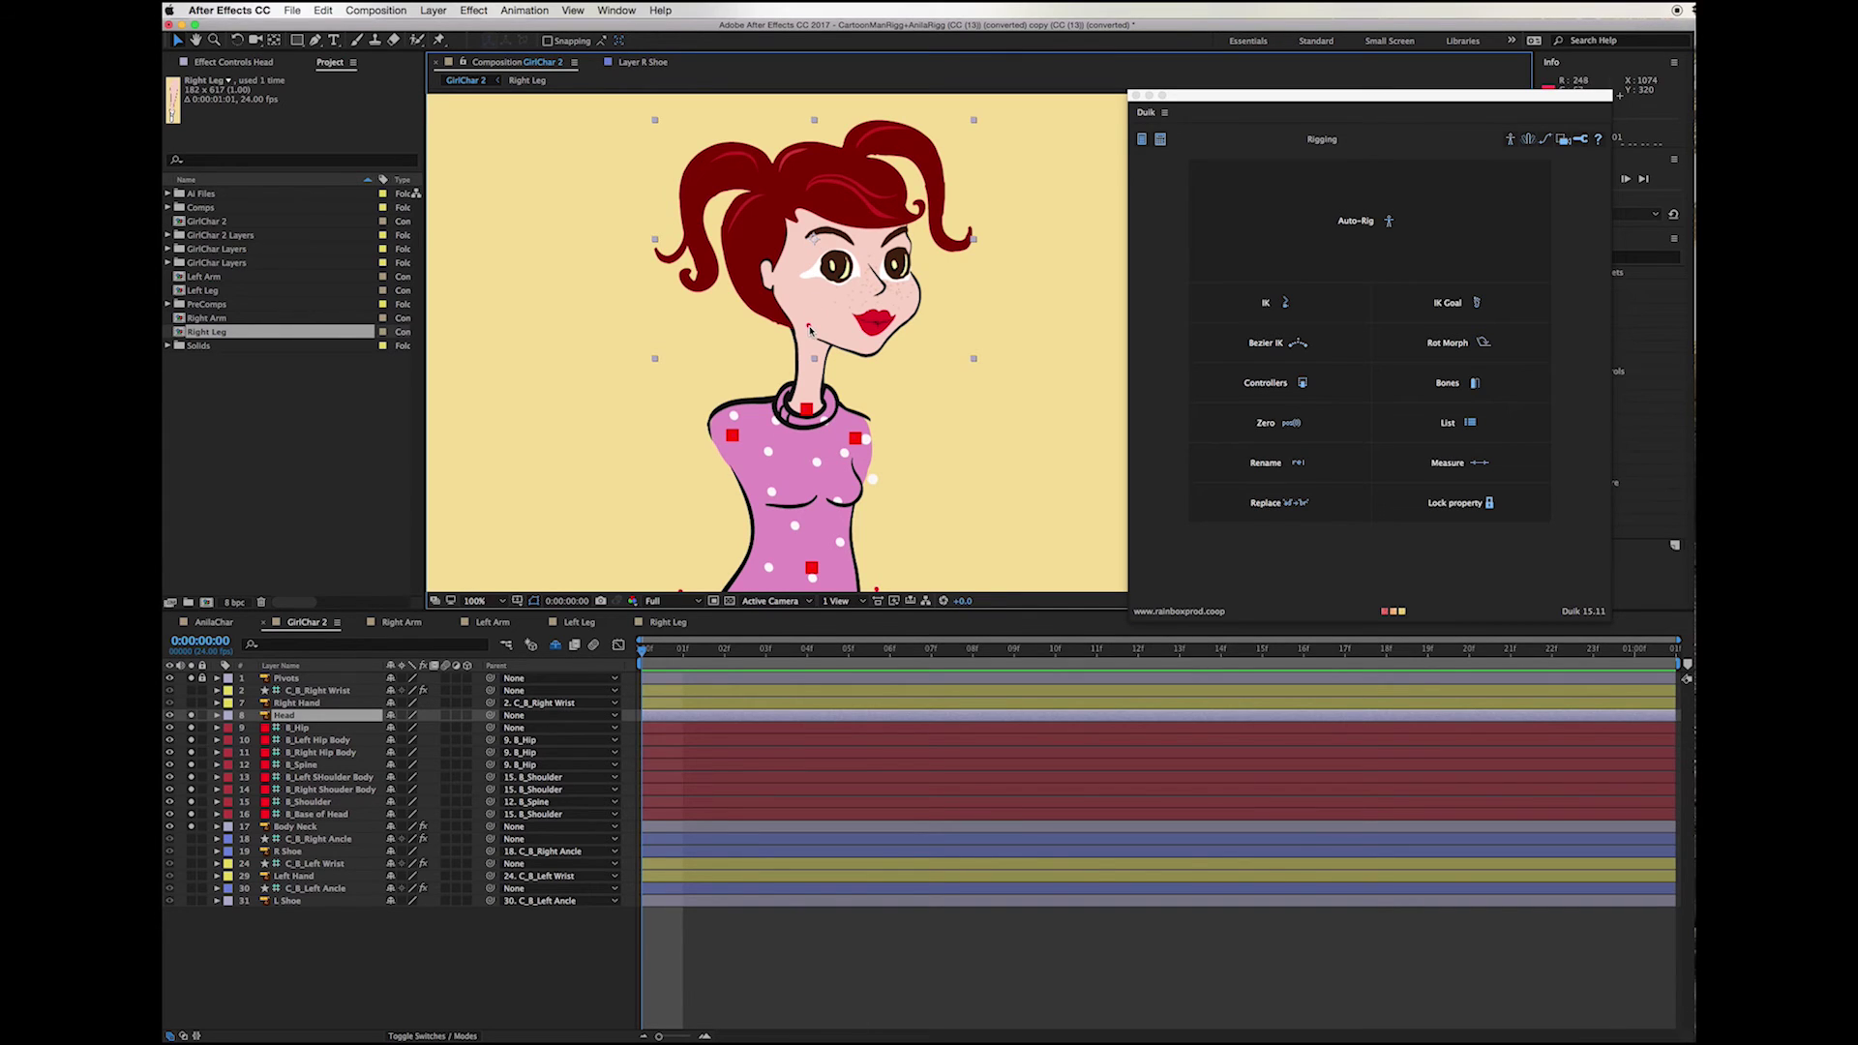
{"action": "key", "text": "y"}
{"action": "left_click_drag", "start_coordinate": [815, 298], "coordinate": [808, 326]}
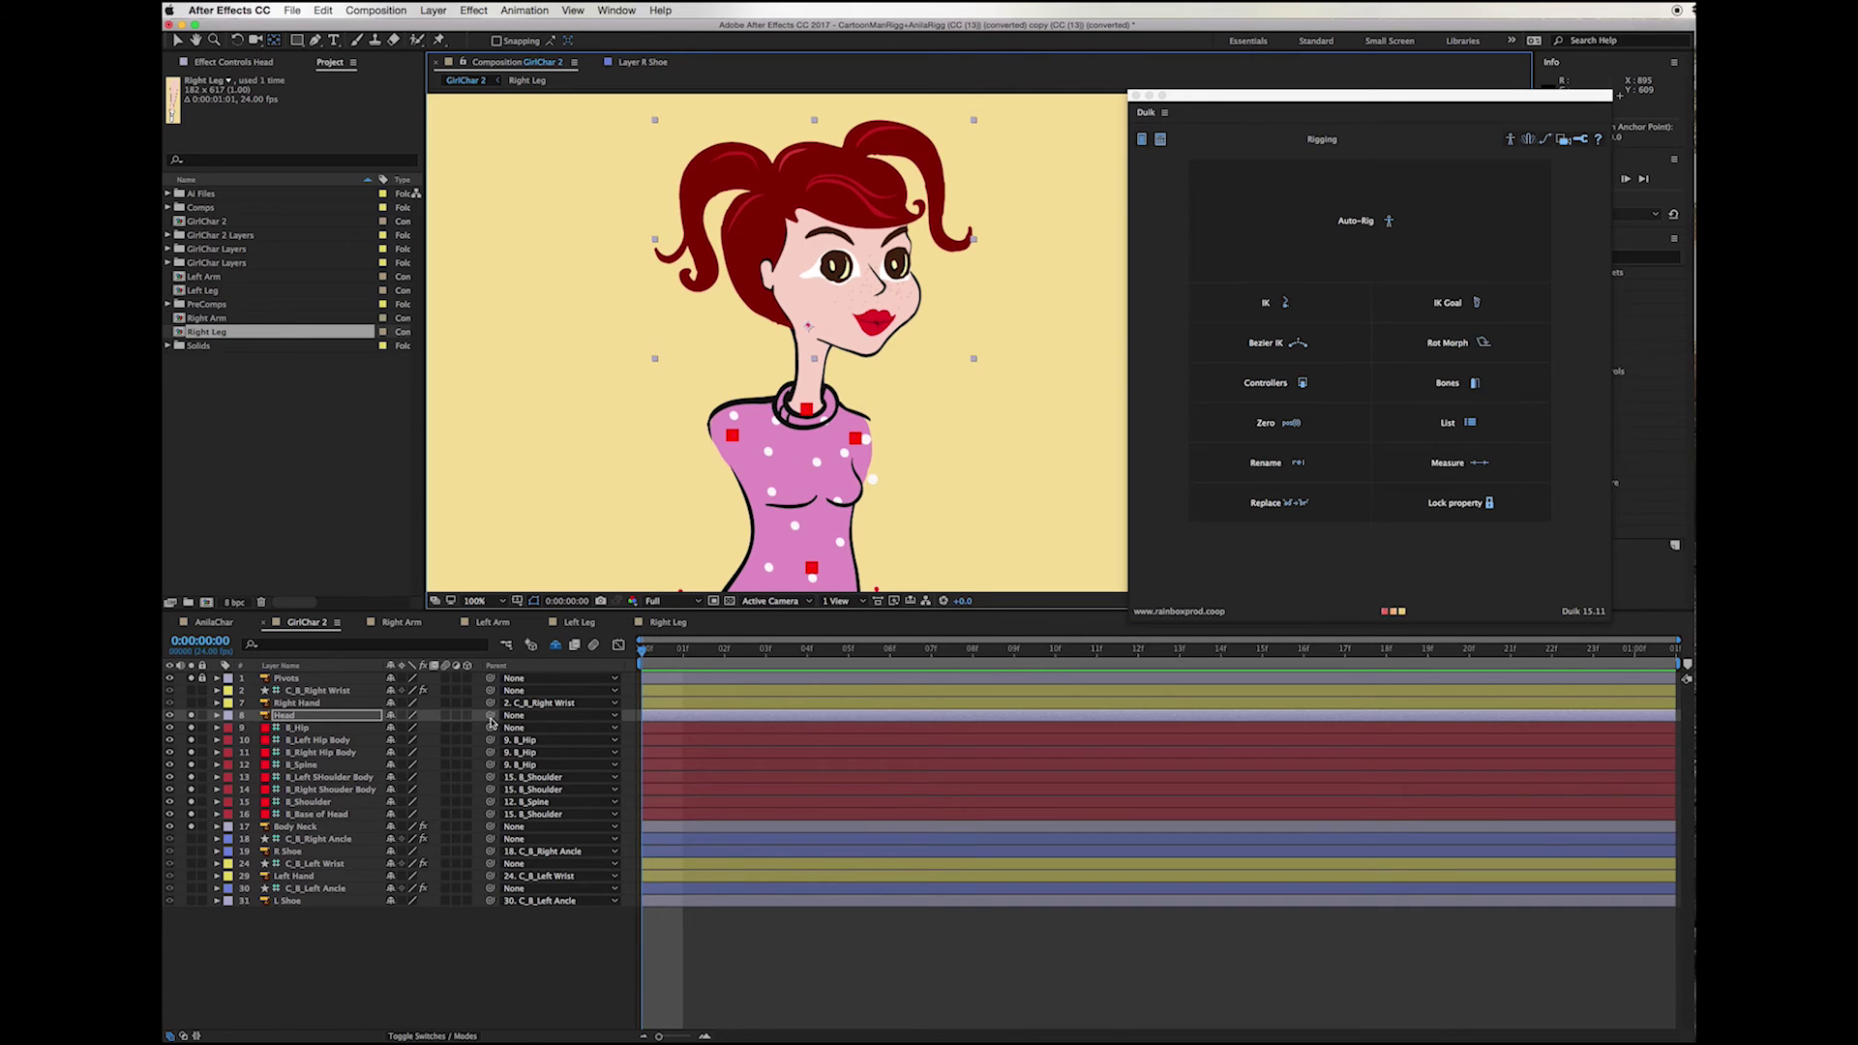
Step: Parent the Head layer to B_Base of Head
{"action": "left_click_drag", "start_coordinate": [490, 715], "coordinate": [319, 814]}
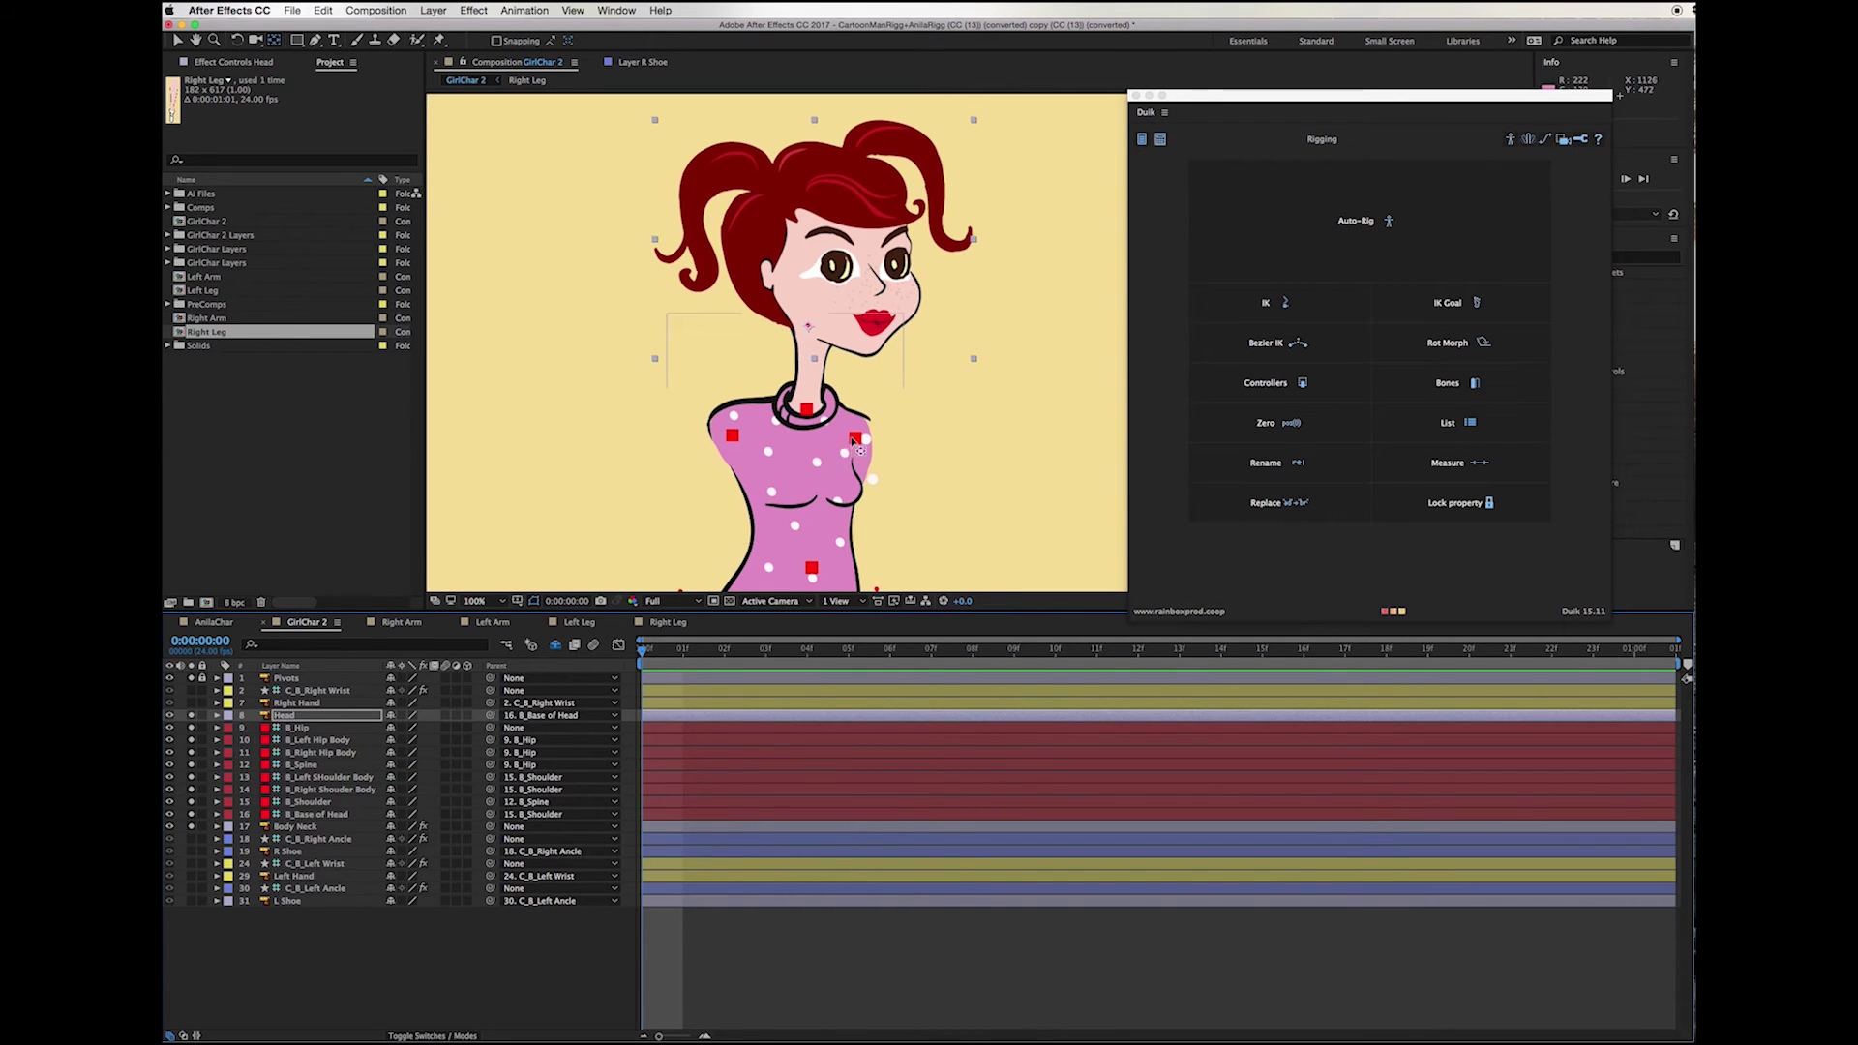
Step: Test the body rig by moving B_Hip sideways and shifting B_Spine and B_Shoulder, undoing the spine and shoulder moves
{"action": "scroll", "coordinate": [909, 436], "scroll_direction": "down", "scroll_amount": 1}
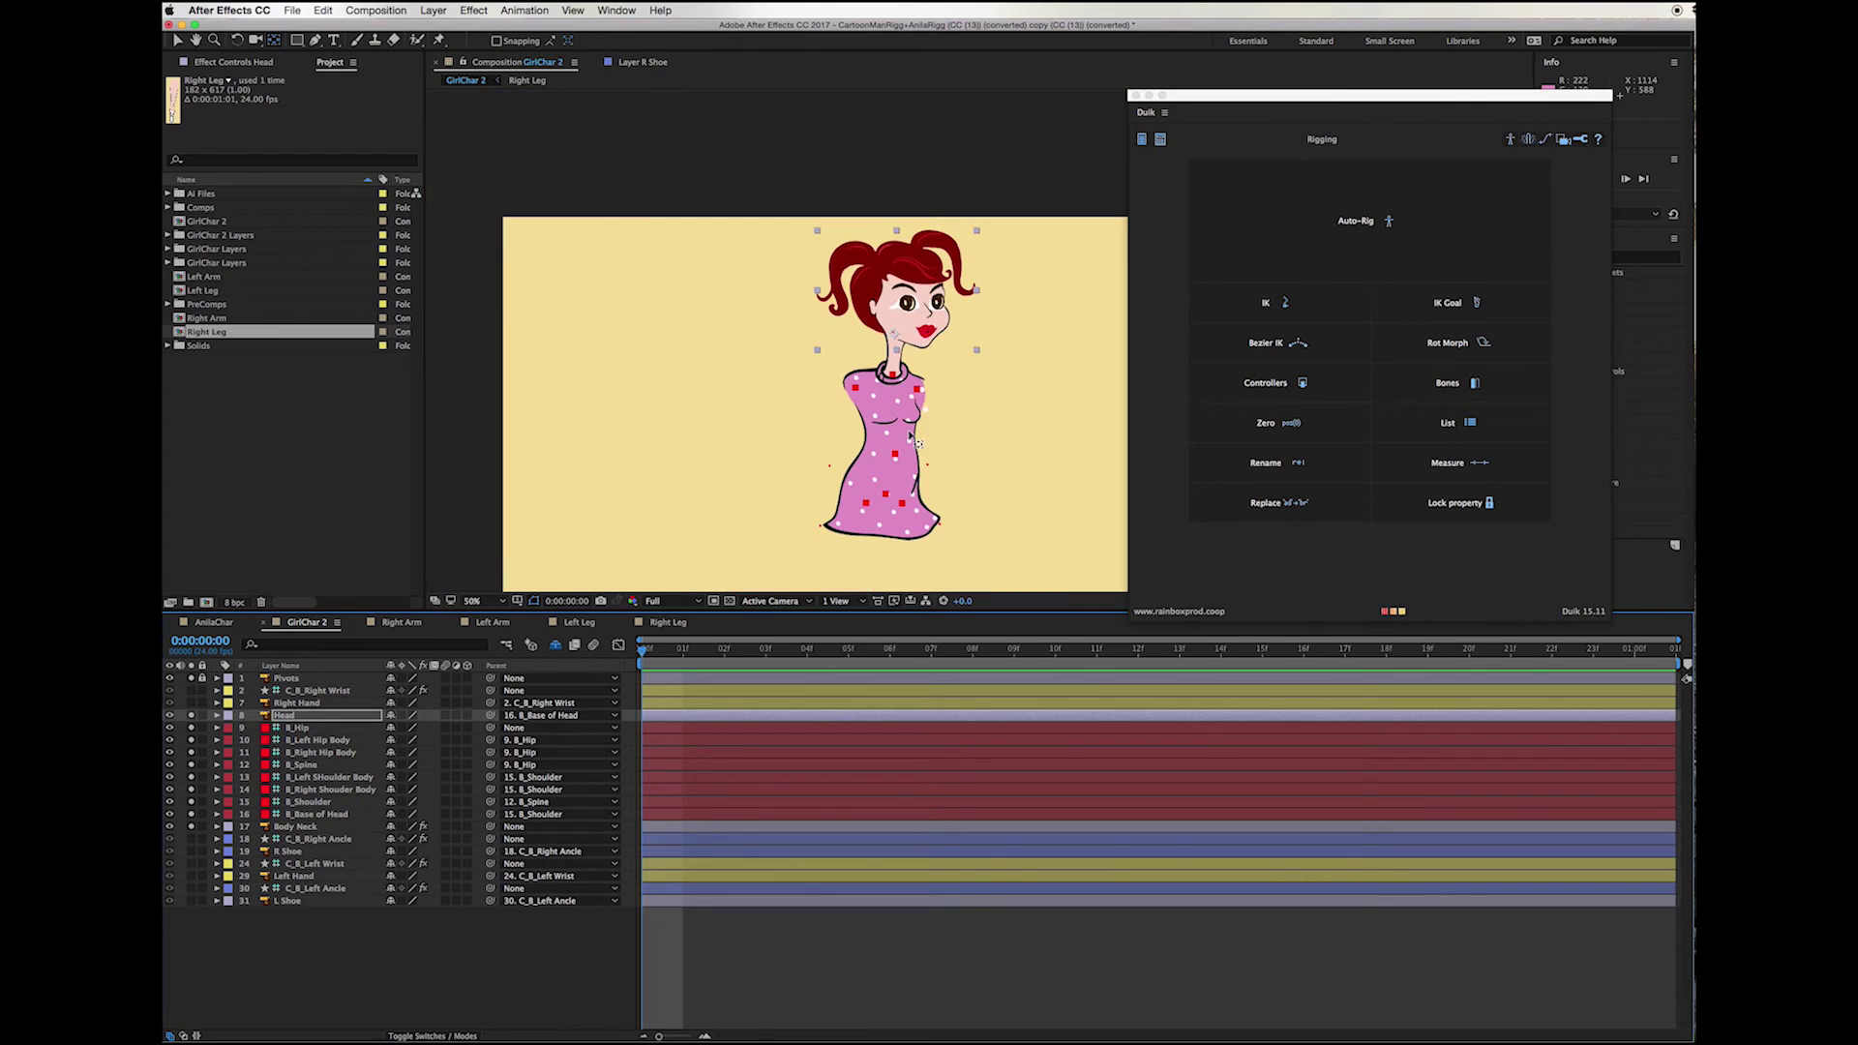
{"action": "left_click", "coordinate": [886, 496]}
{"action": "key", "text": "v"}
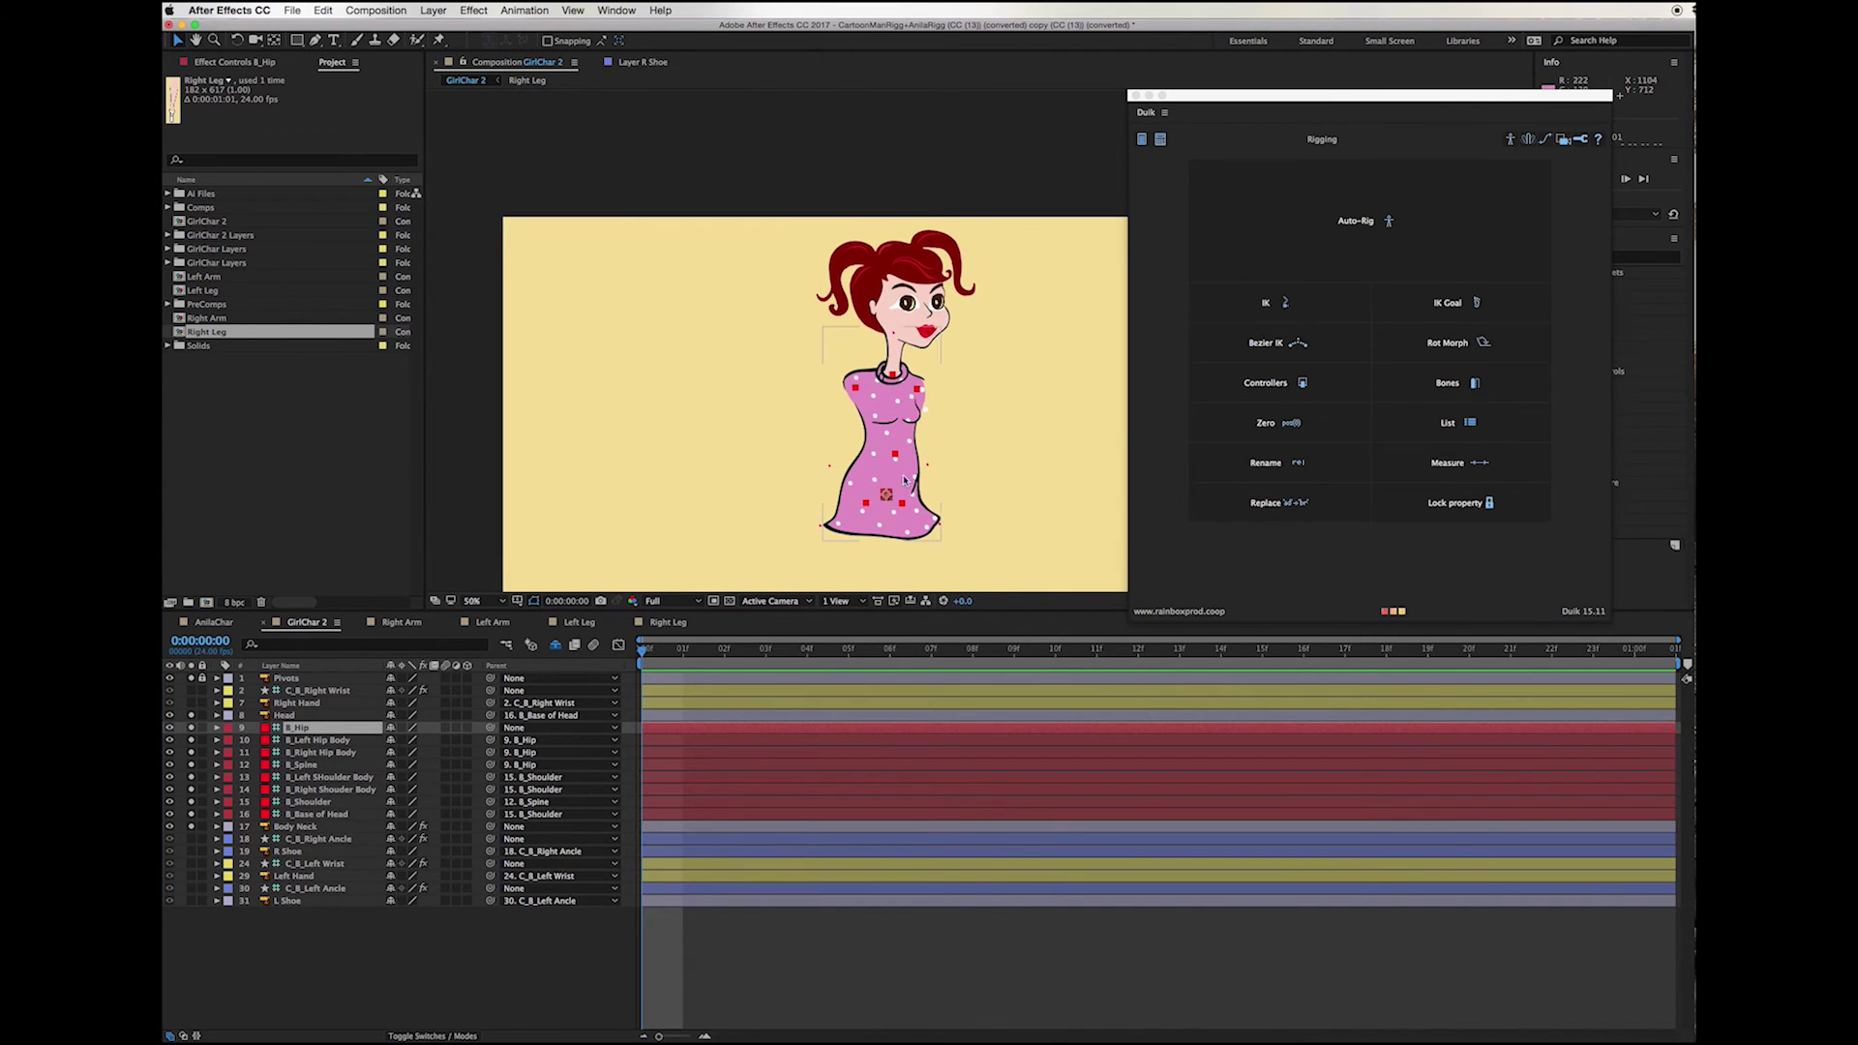
{"action": "left_click_drag", "start_coordinate": [887, 495], "coordinate": [728, 455]}
{"action": "key", "text": "super+z"}
{"action": "left_click", "coordinate": [757, 454]}
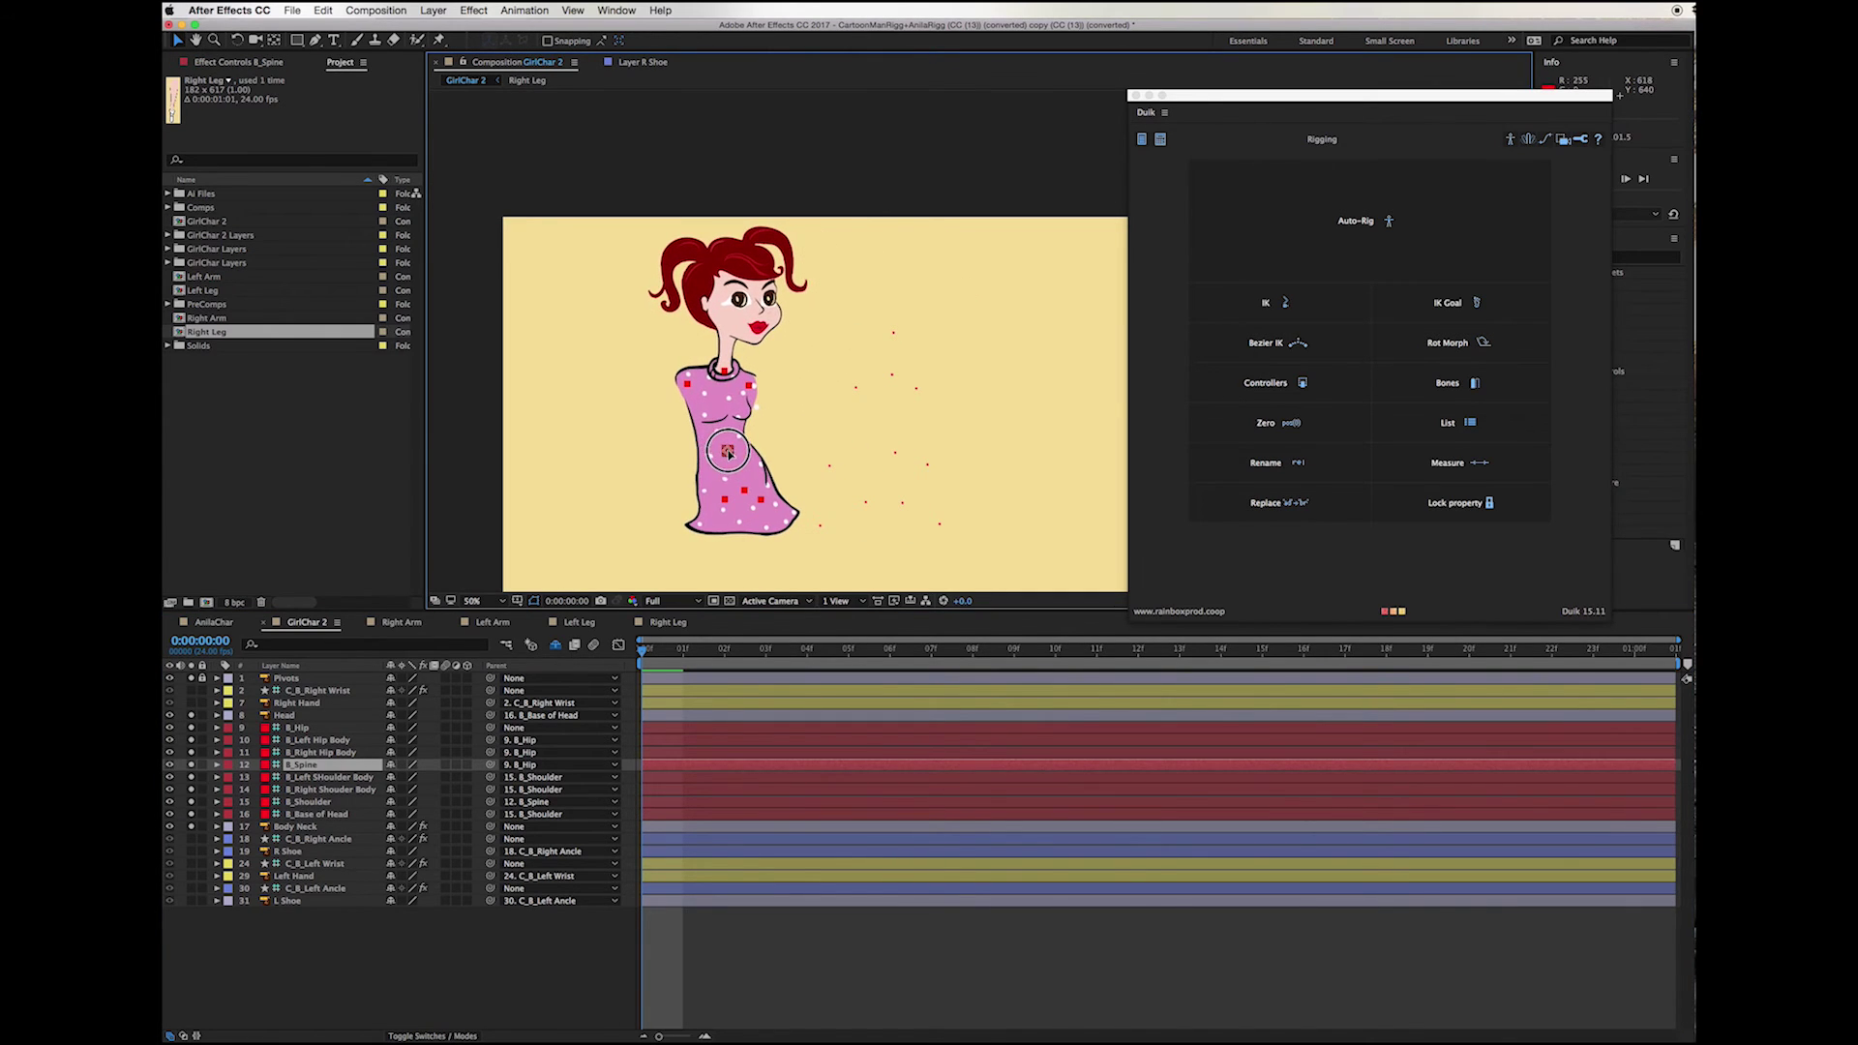
{"action": "key", "text": "super+z"}
{"action": "mouse_move", "coordinate": [751, 372]}
{"action": "left_mouse_down"}
{"action": "mouse_move", "coordinate": [764, 380]}
{"action": "mouse_move", "coordinate": [729, 378]}
{"action": "left_mouse_up"}
{"action": "key", "text": "super+z"}
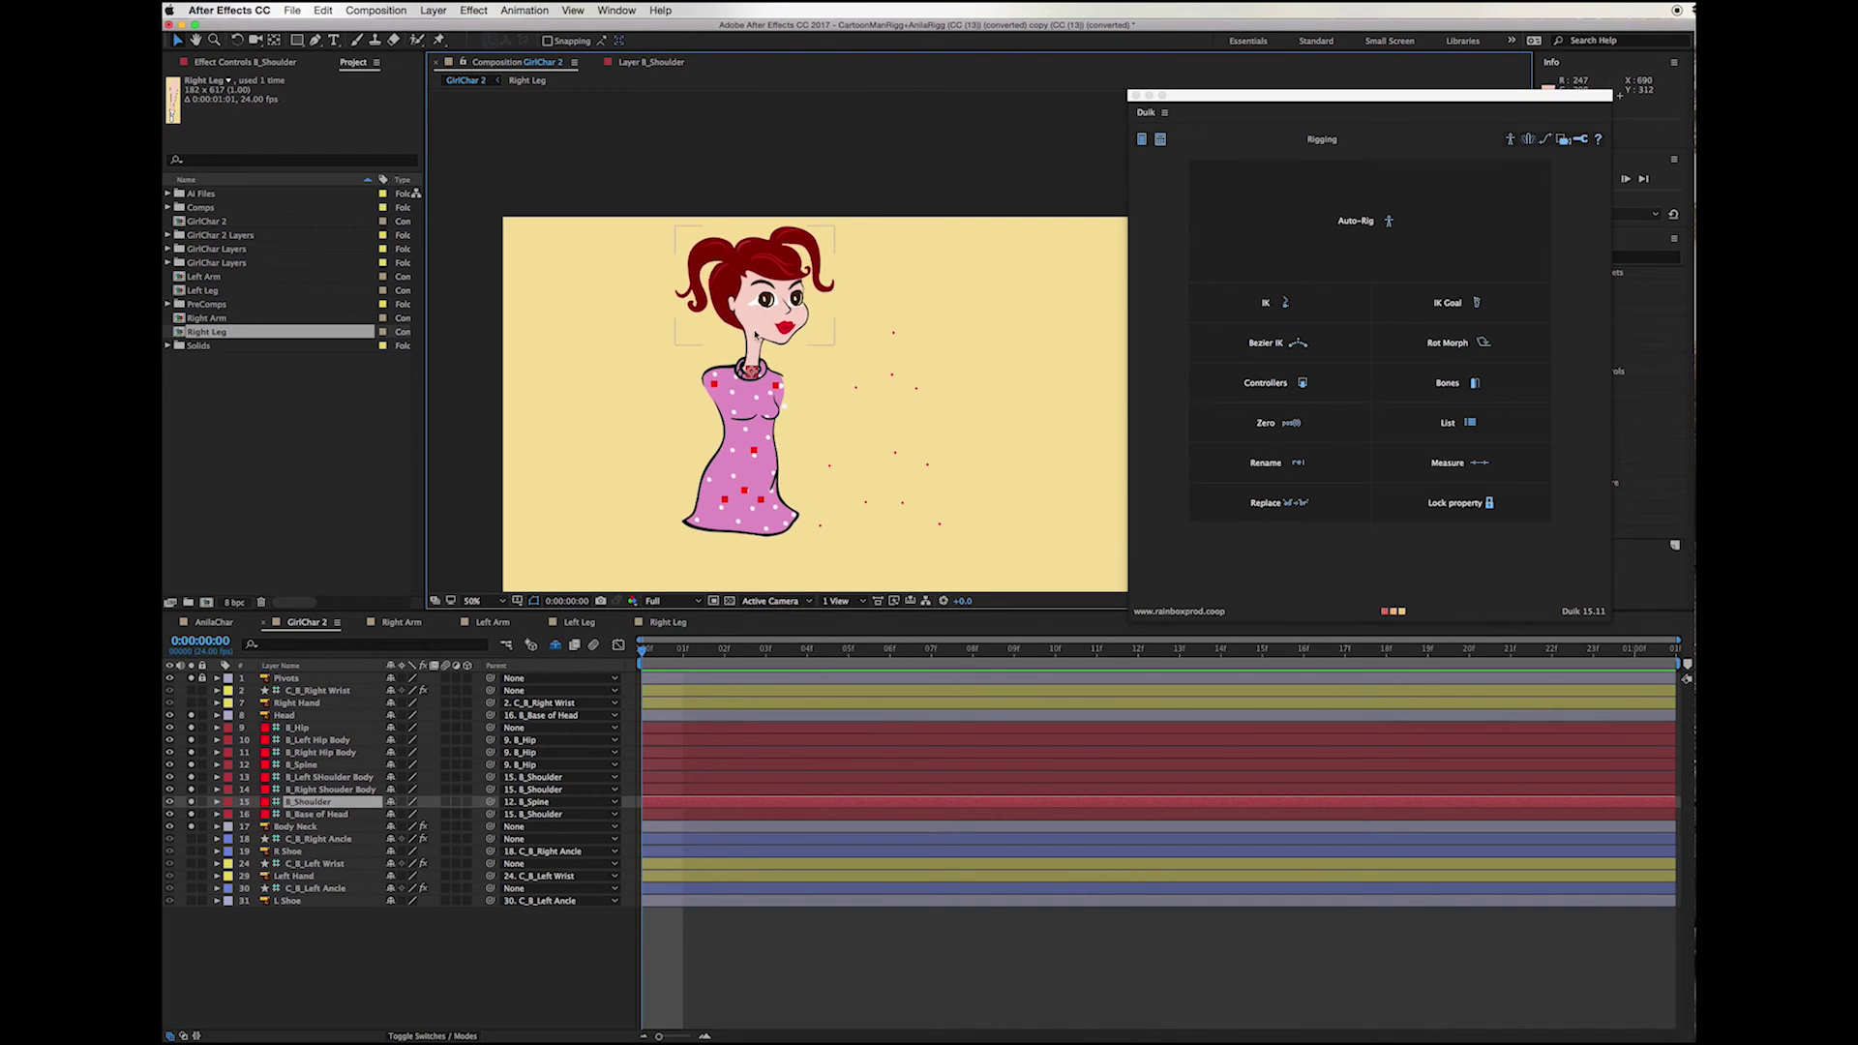
Step: Test the head attachment by moving B_Base of Head and rotating the Head layer, and undo the changes
{"action": "left_click", "coordinate": [325, 816]}
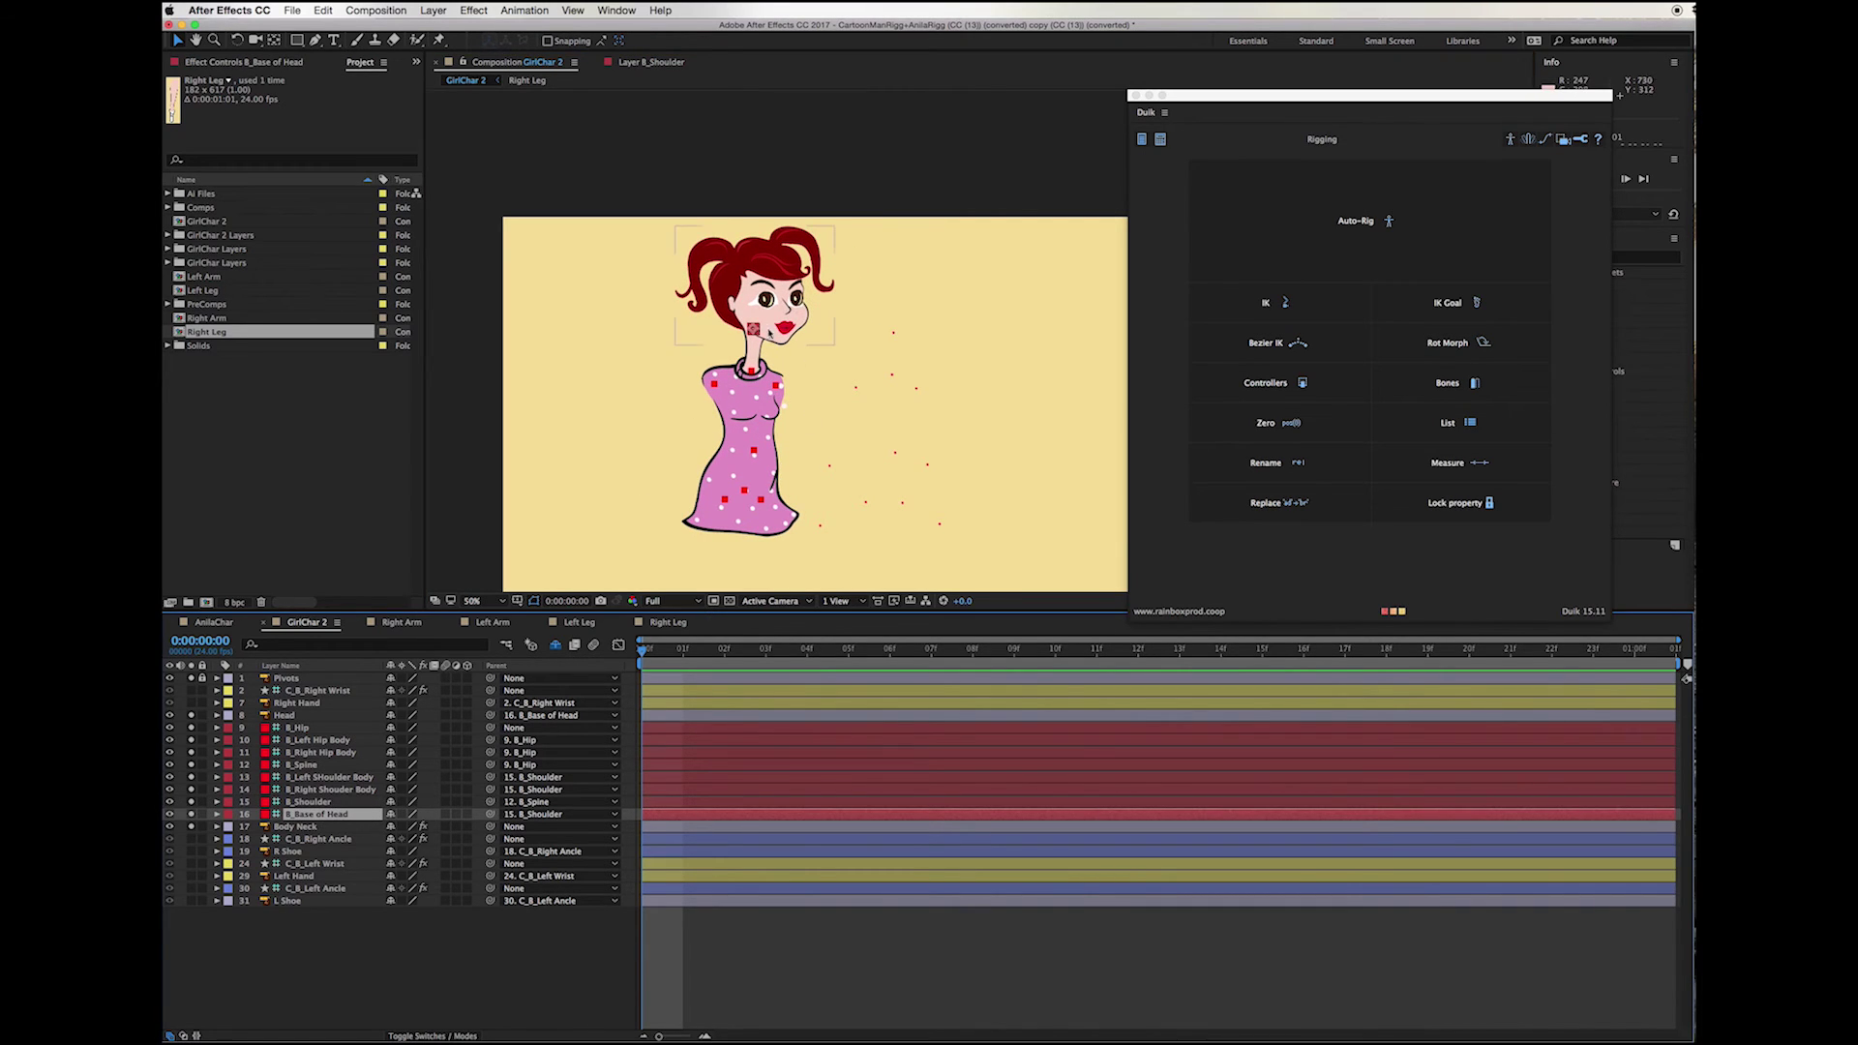
{"action": "mouse_move", "coordinate": [753, 329]}
{"action": "left_mouse_down"}
{"action": "mouse_move", "coordinate": [774, 337]}
{"action": "mouse_move", "coordinate": [717, 339]}
{"action": "mouse_move", "coordinate": [786, 335]}
{"action": "left_mouse_up"}
{"action": "left_click", "coordinate": [312, 717]}
{"action": "key", "text": "r"}
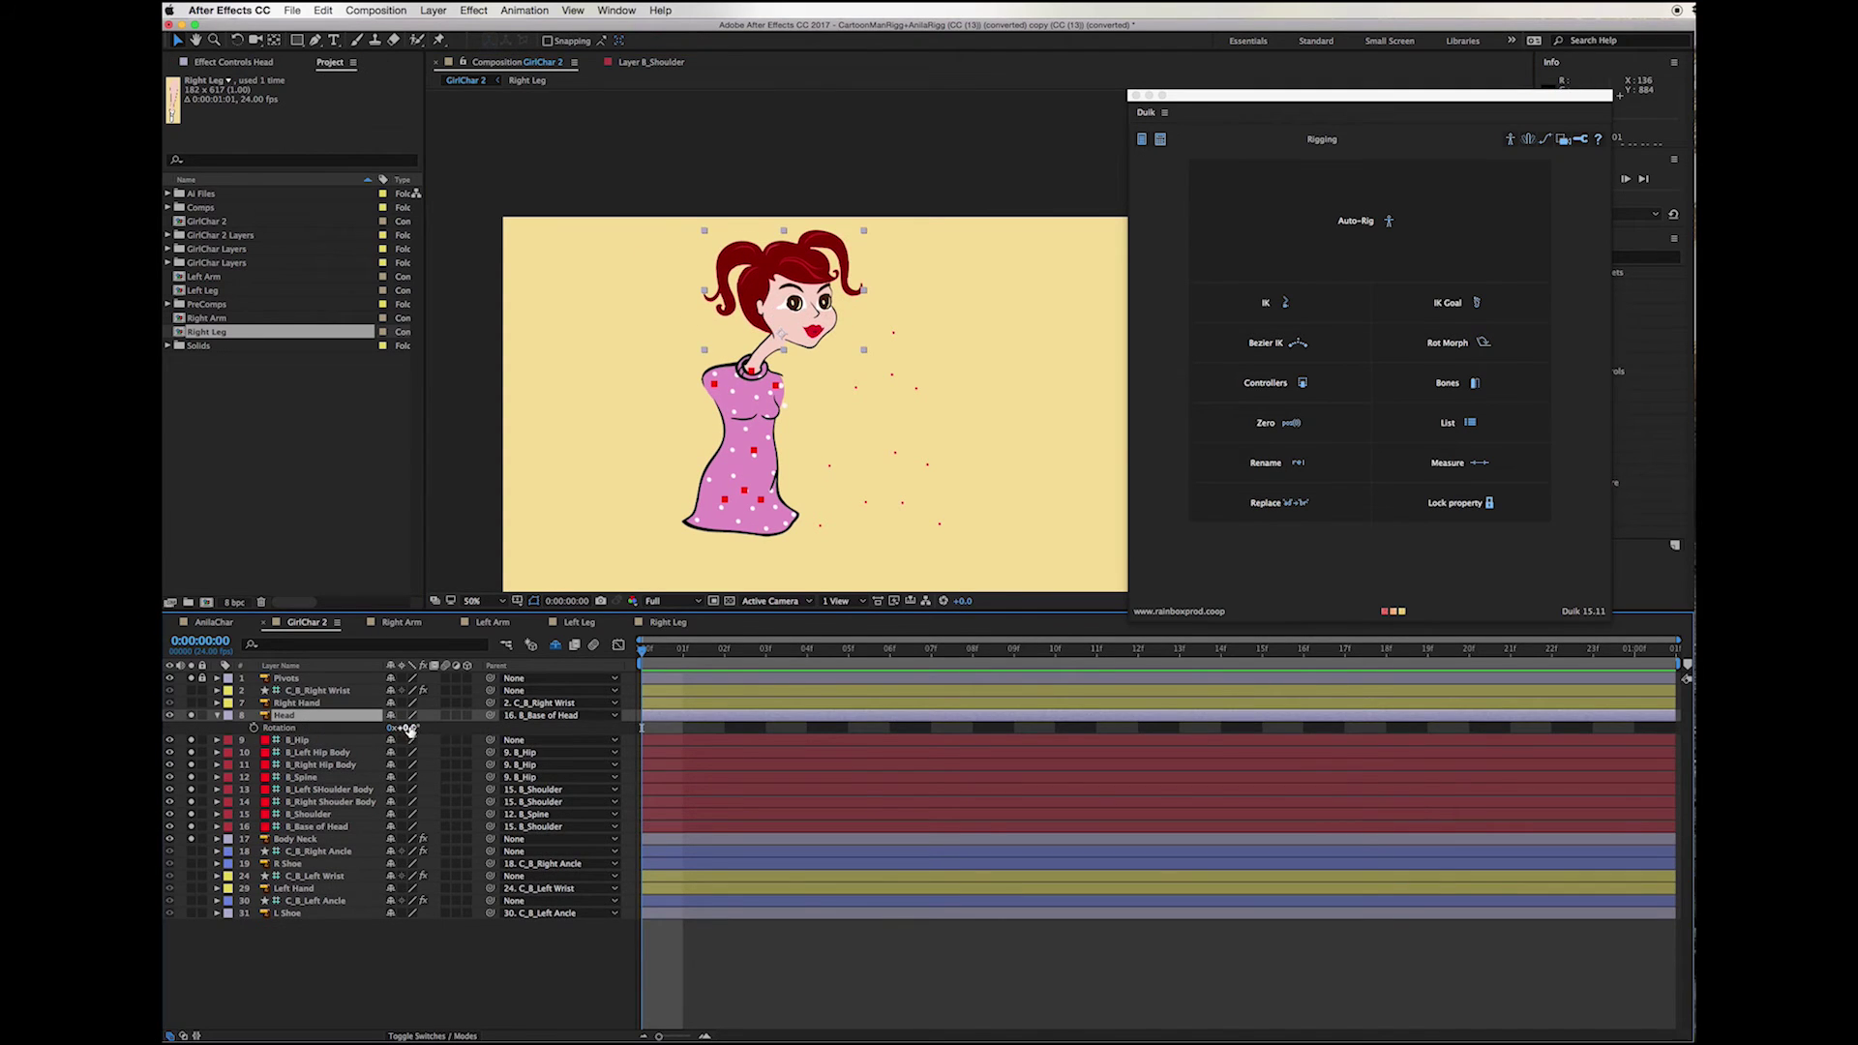
{"action": "left_click_drag", "start_coordinate": [409, 731], "coordinate": [444, 729]}
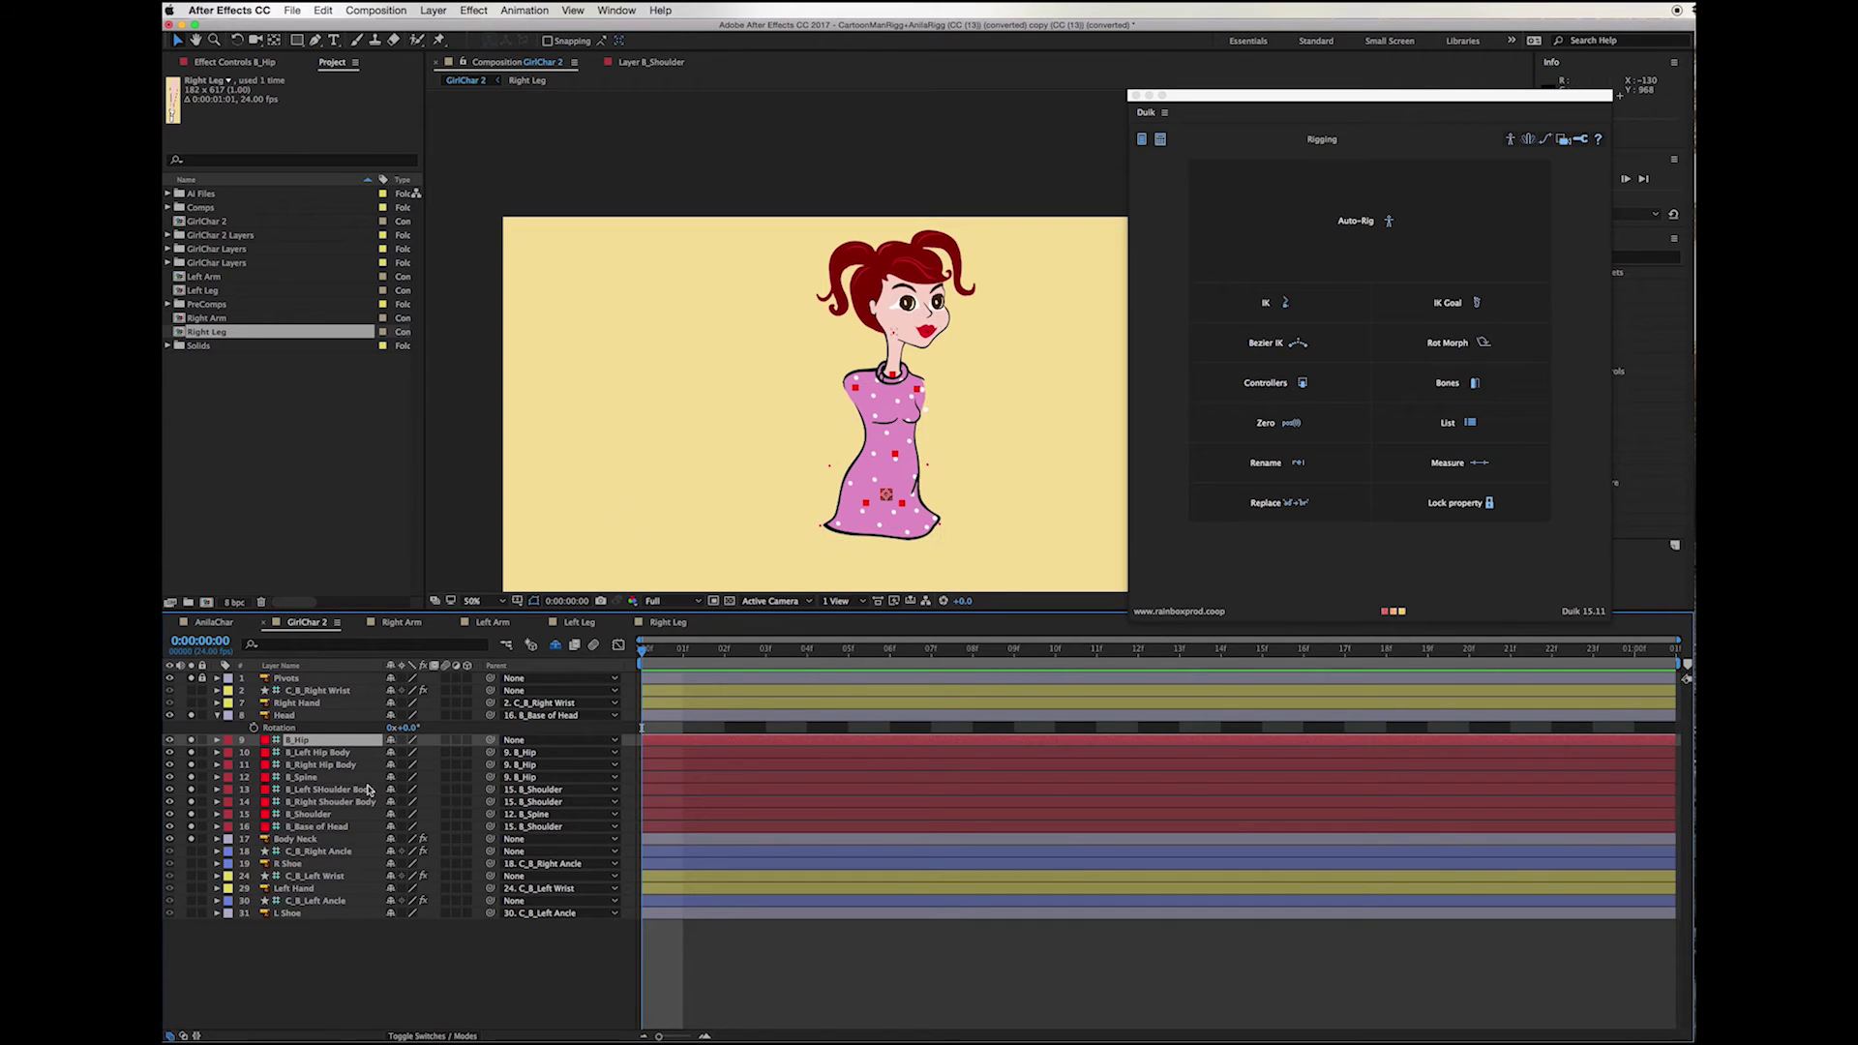
Step: Turn off solo on the body bones, Body Neck, Head and Pivots layers to show the whole character
{"action": "left_click", "coordinate": [191, 740]}
{"action": "left_click", "coordinate": [192, 753]}
{"action": "left_click", "coordinate": [192, 764]}
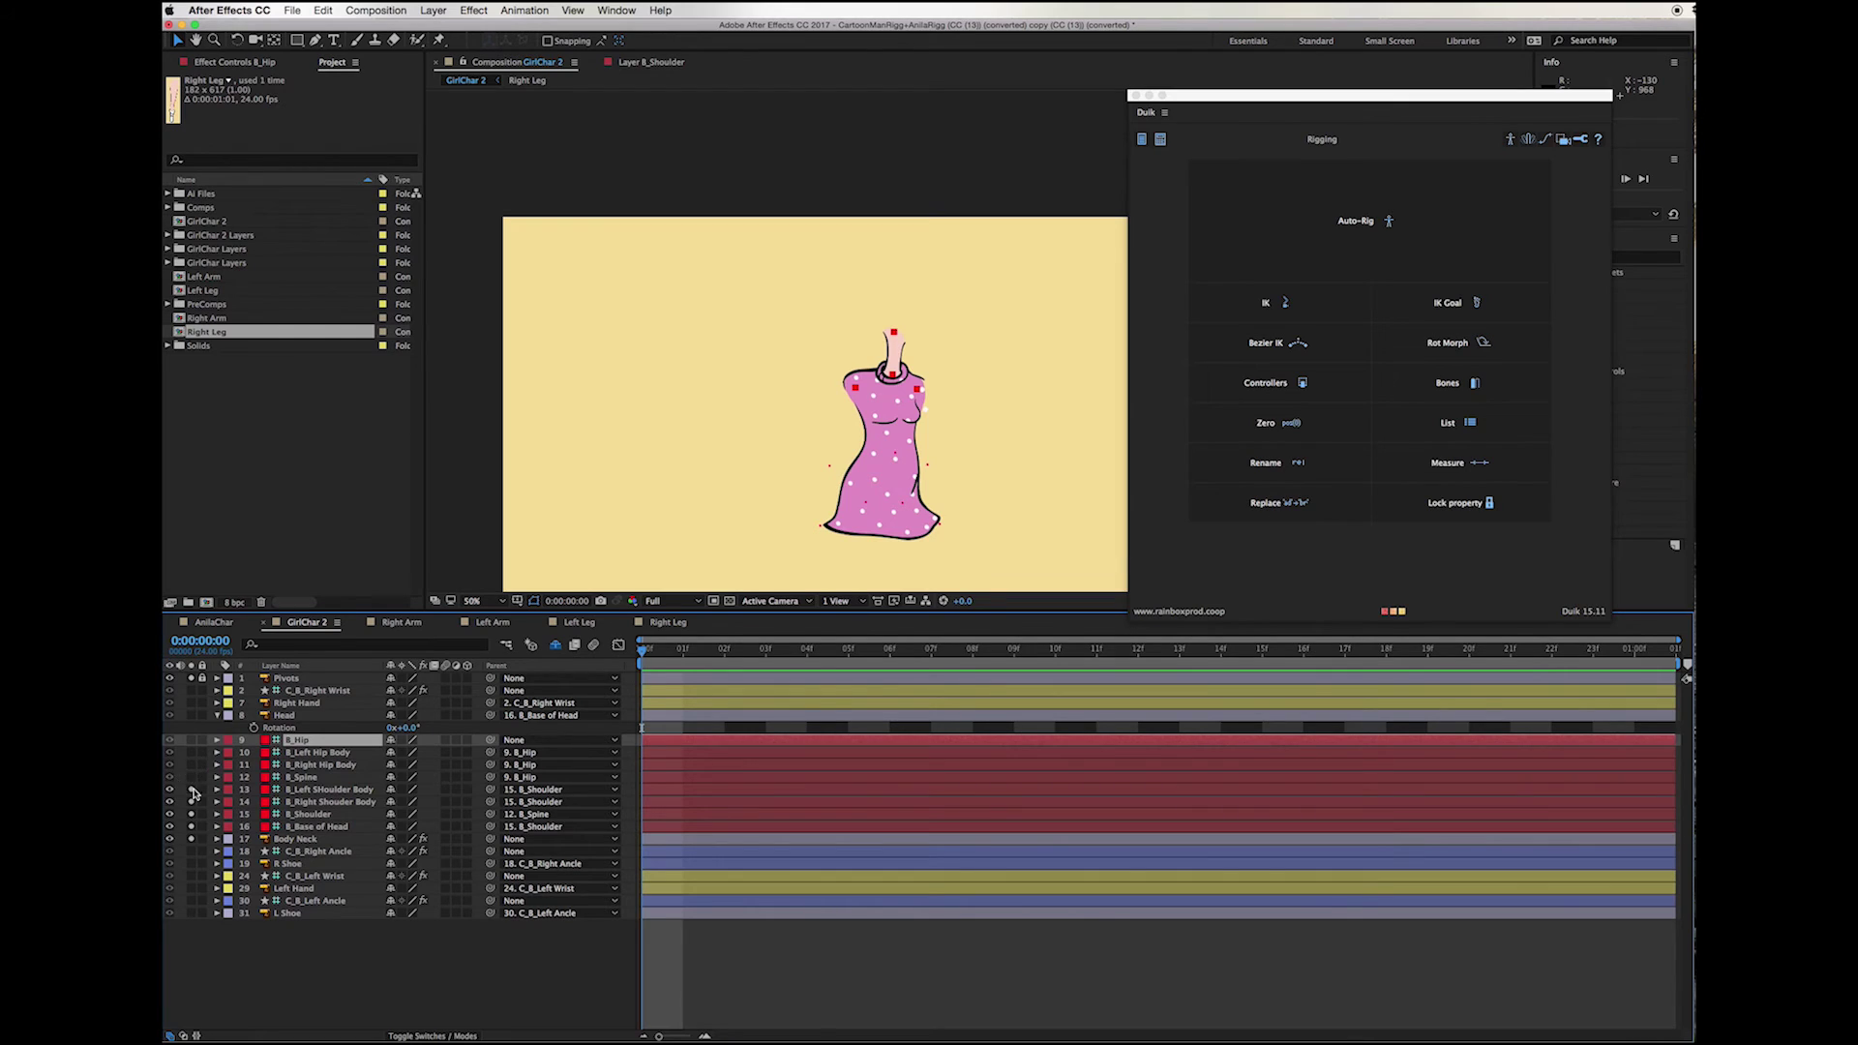
{"action": "left_click_drag", "start_coordinate": [191, 802], "coordinate": [192, 838]}
{"action": "left_click", "coordinate": [192, 677]}
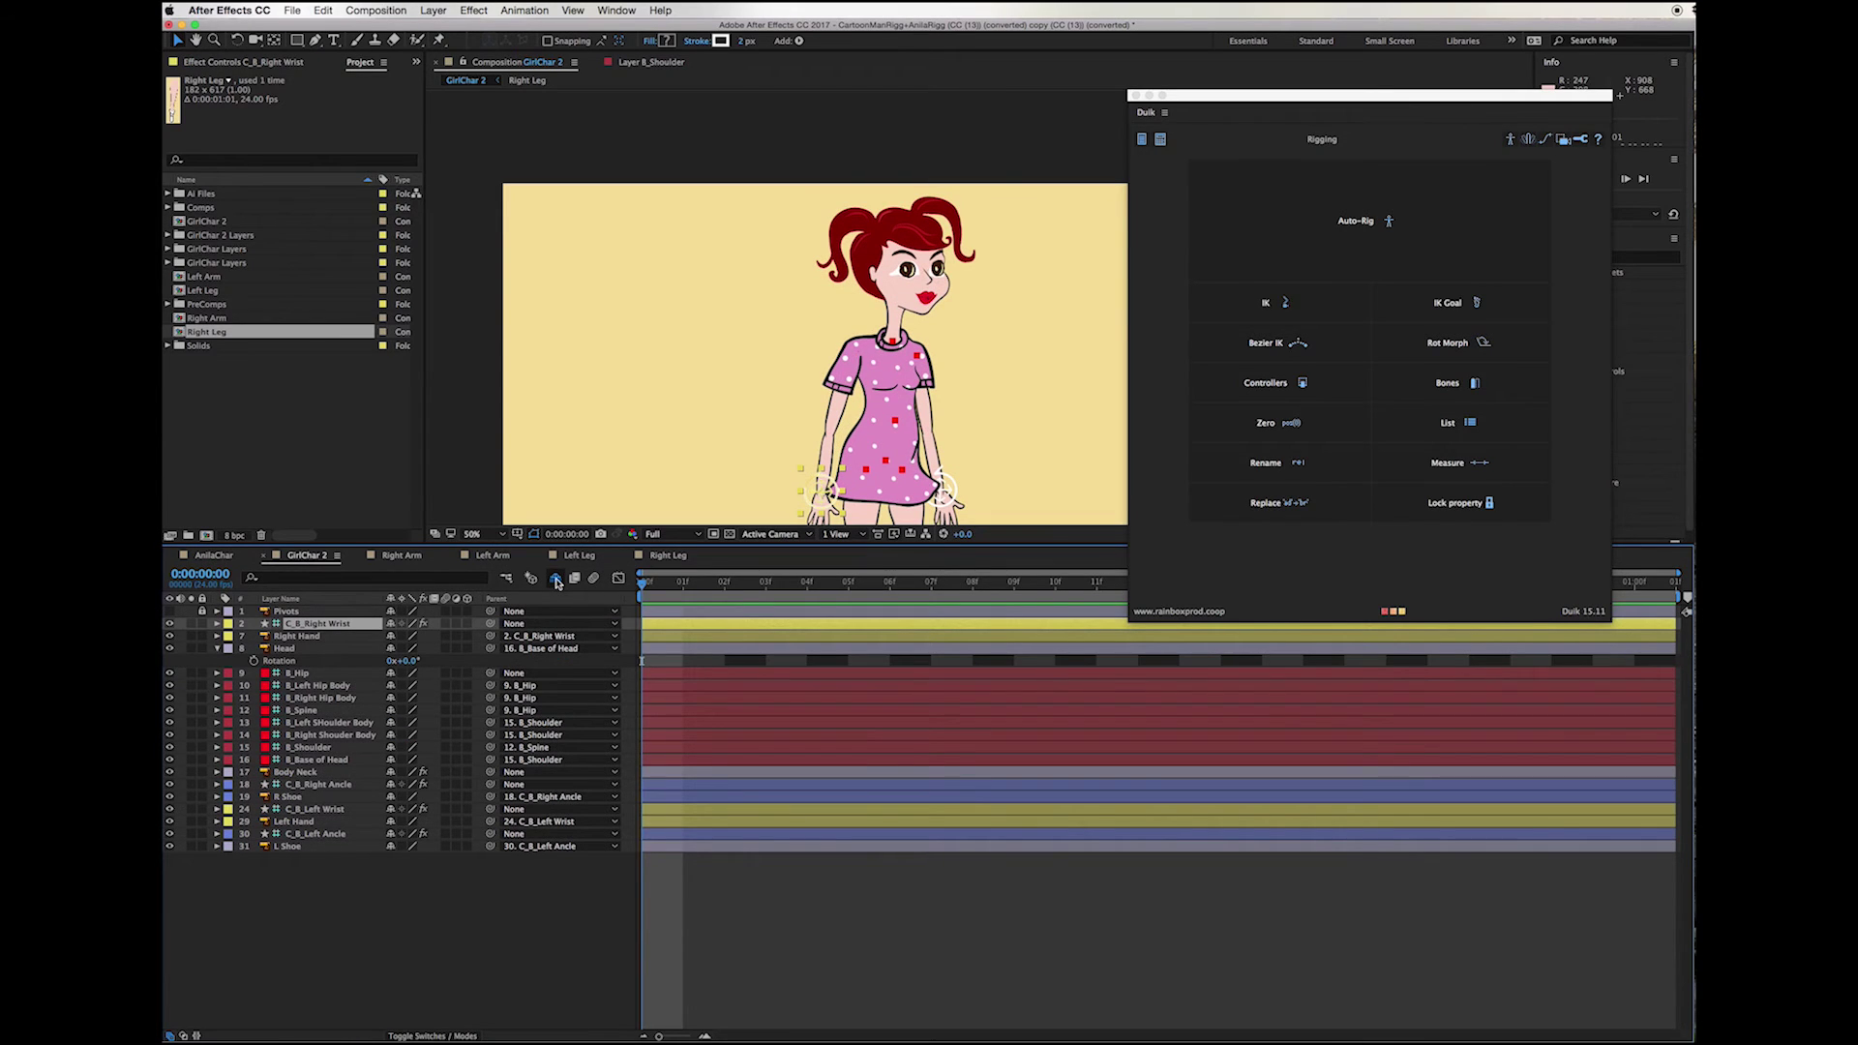
Step: Reveal the shy layers, unlock B_Right Shoulder and parent it to B_Right Shouder Body
{"action": "left_click", "coordinate": [555, 579]}
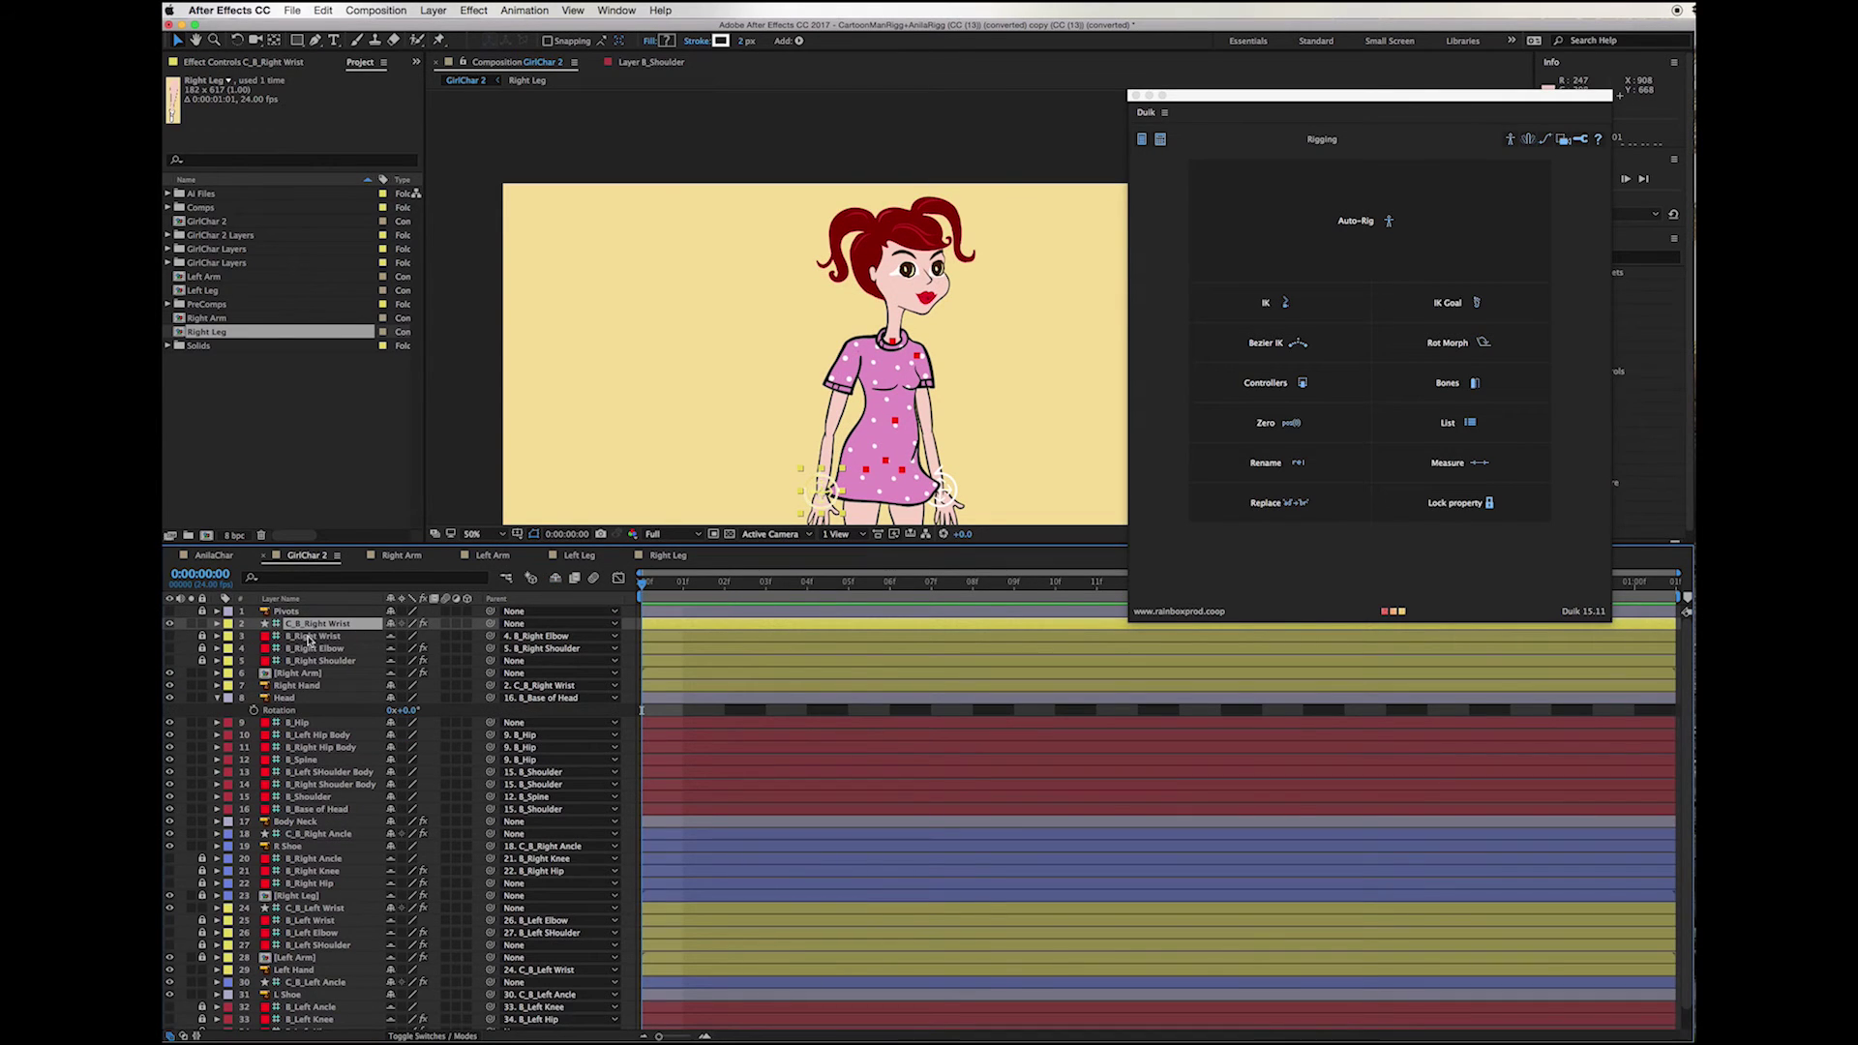
{"action": "left_click", "coordinate": [347, 663]}
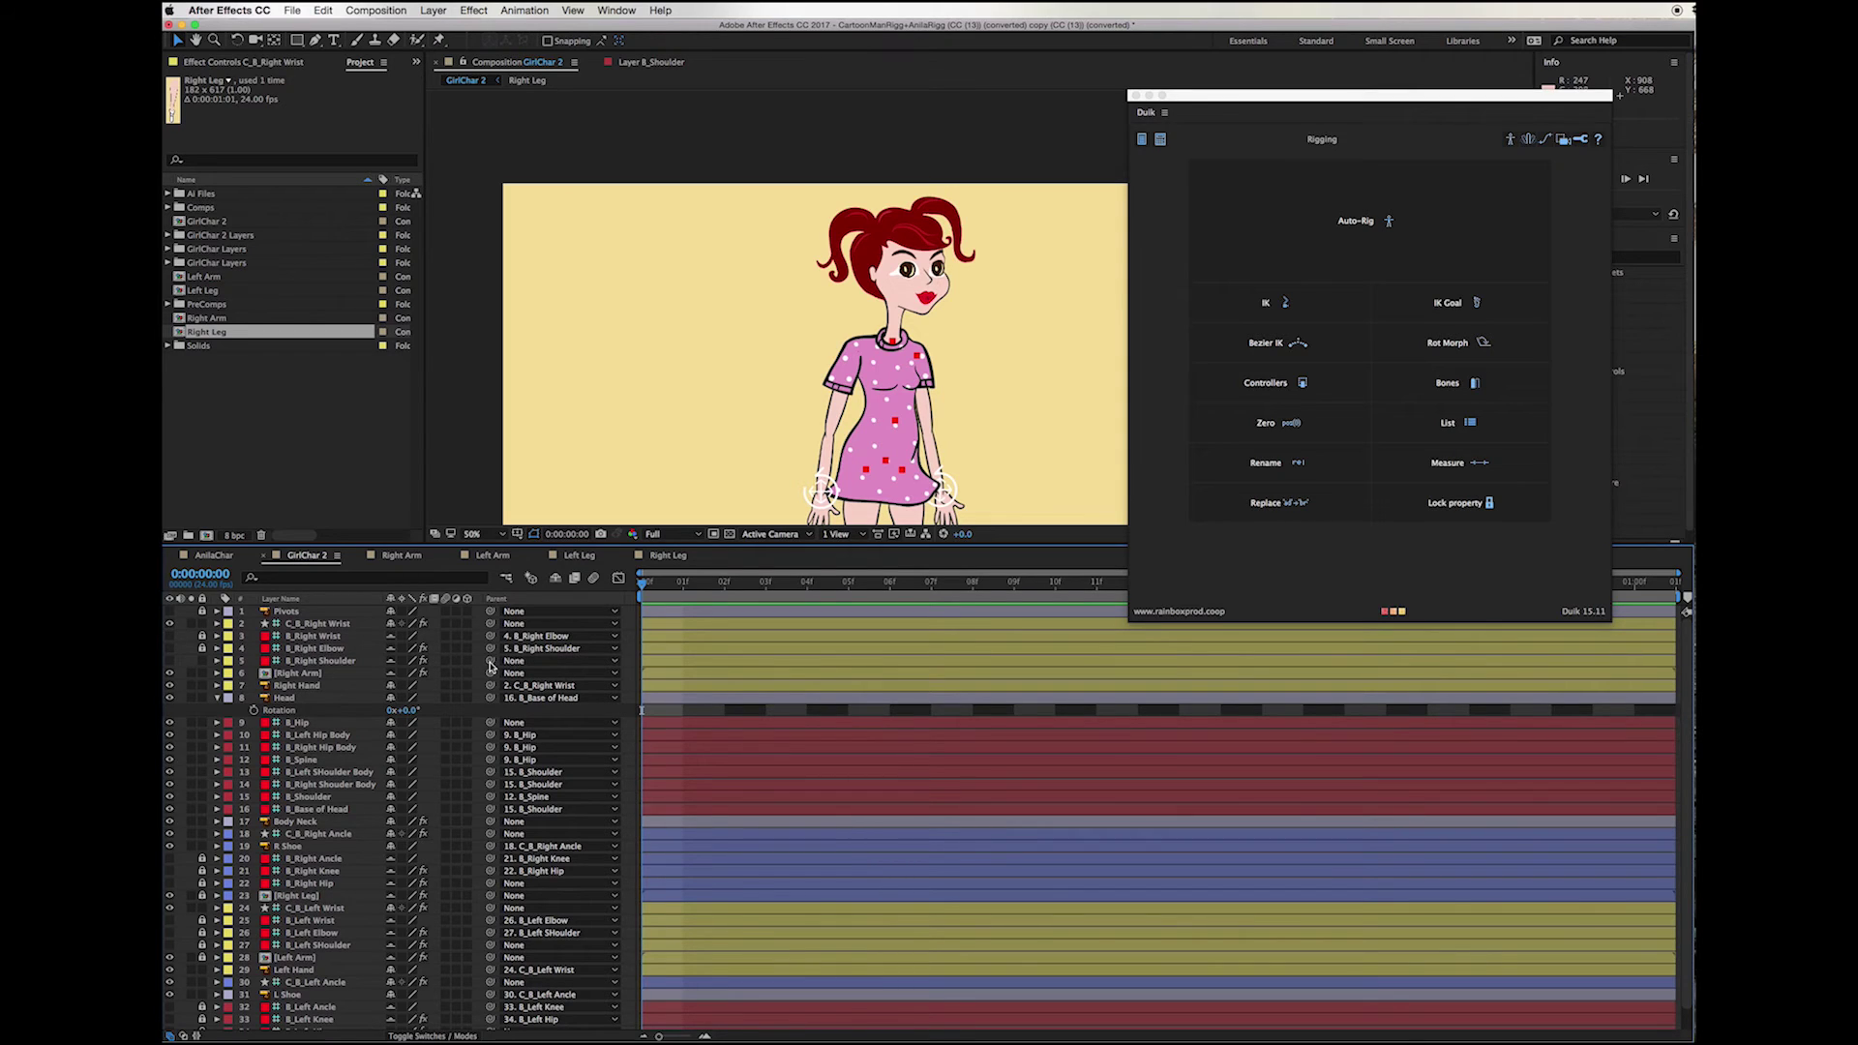
{"action": "left_click", "coordinate": [490, 662]}
{"action": "left_click_drag", "start_coordinate": [489, 662], "coordinate": [333, 786]}
{"action": "left_click", "coordinate": [884, 464]}
{"action": "mouse_move", "coordinate": [885, 463]}
{"action": "left_mouse_down"}
{"action": "mouse_move", "coordinate": [754, 463]}
{"action": "mouse_move", "coordinate": [891, 462]}
{"action": "left_mouse_up"}
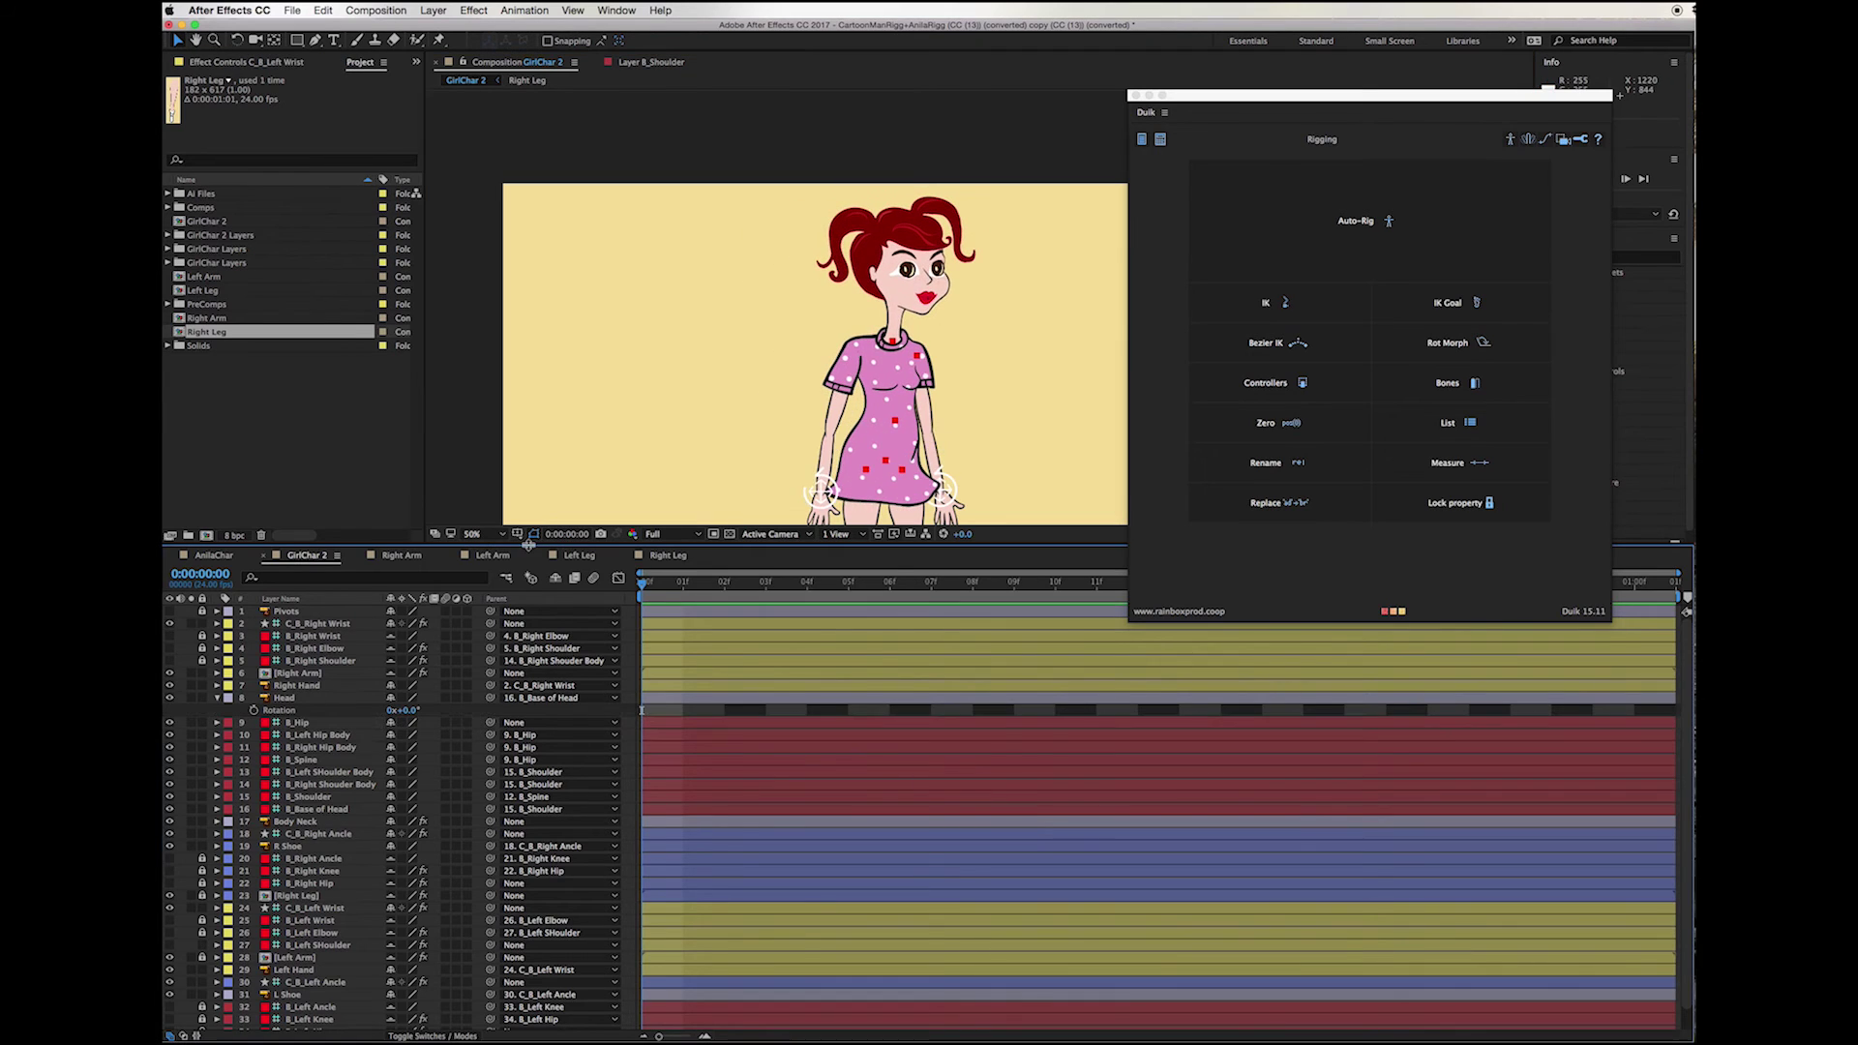
Step: Parent B_Left SHoulder to B_Left SHoulder Body and lock the B_Left SHoulder layer
{"action": "left_click_drag", "start_coordinate": [528, 545], "coordinate": [514, 417]}
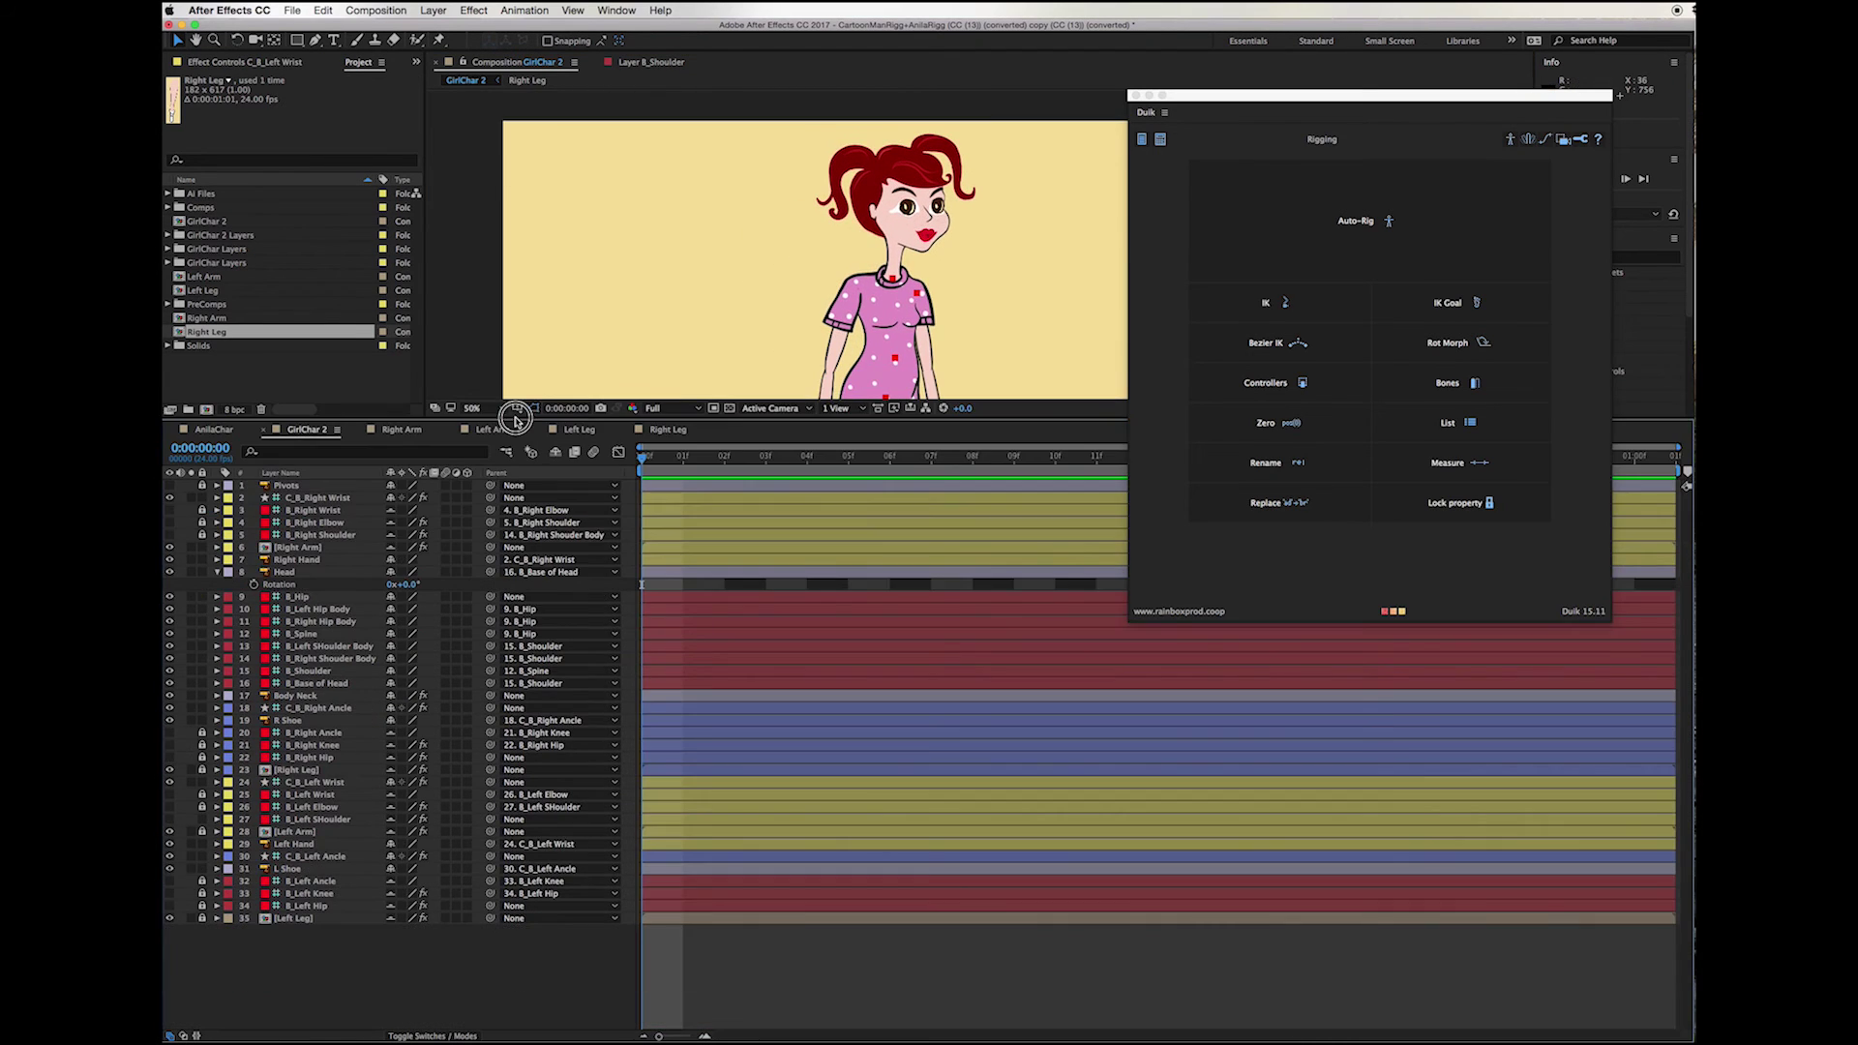
{"action": "left_click", "coordinate": [308, 826]}
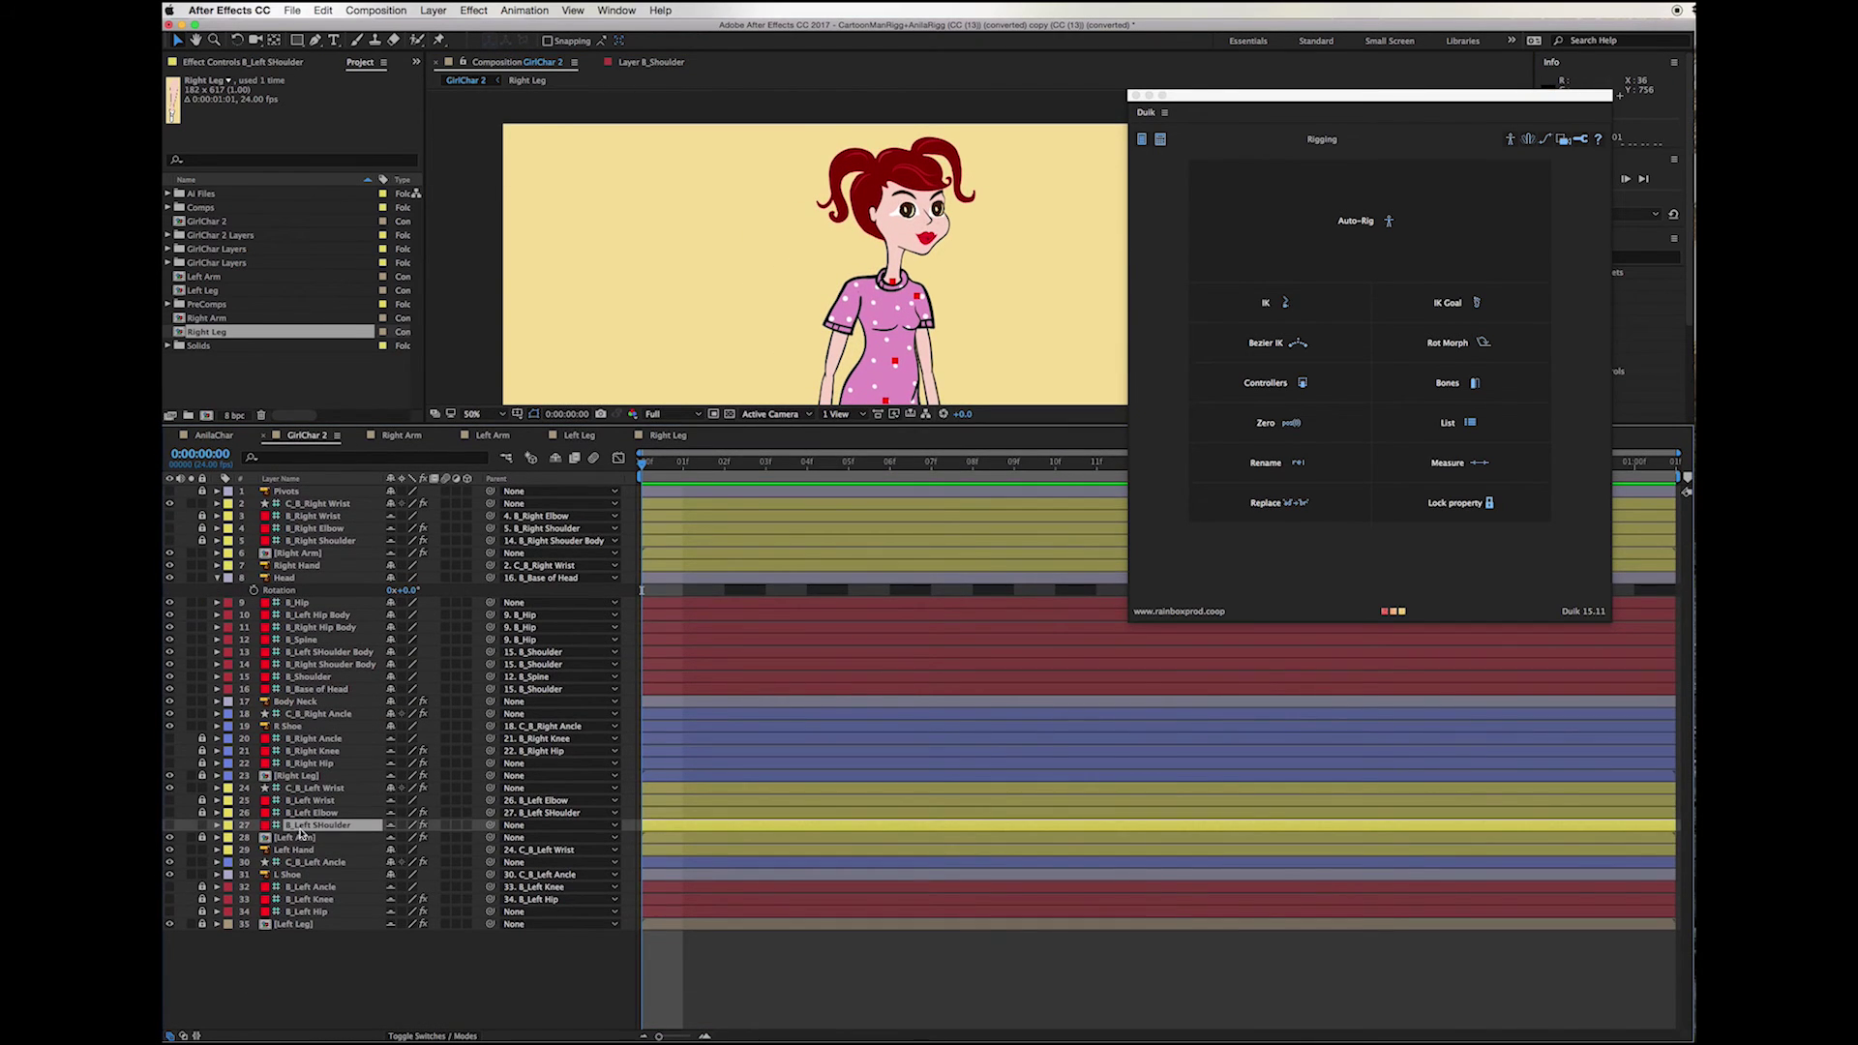
{"action": "left_click", "coordinate": [489, 826]}
{"action": "left_click_drag", "start_coordinate": [489, 828], "coordinate": [328, 657]}
{"action": "left_click", "coordinate": [202, 826]}
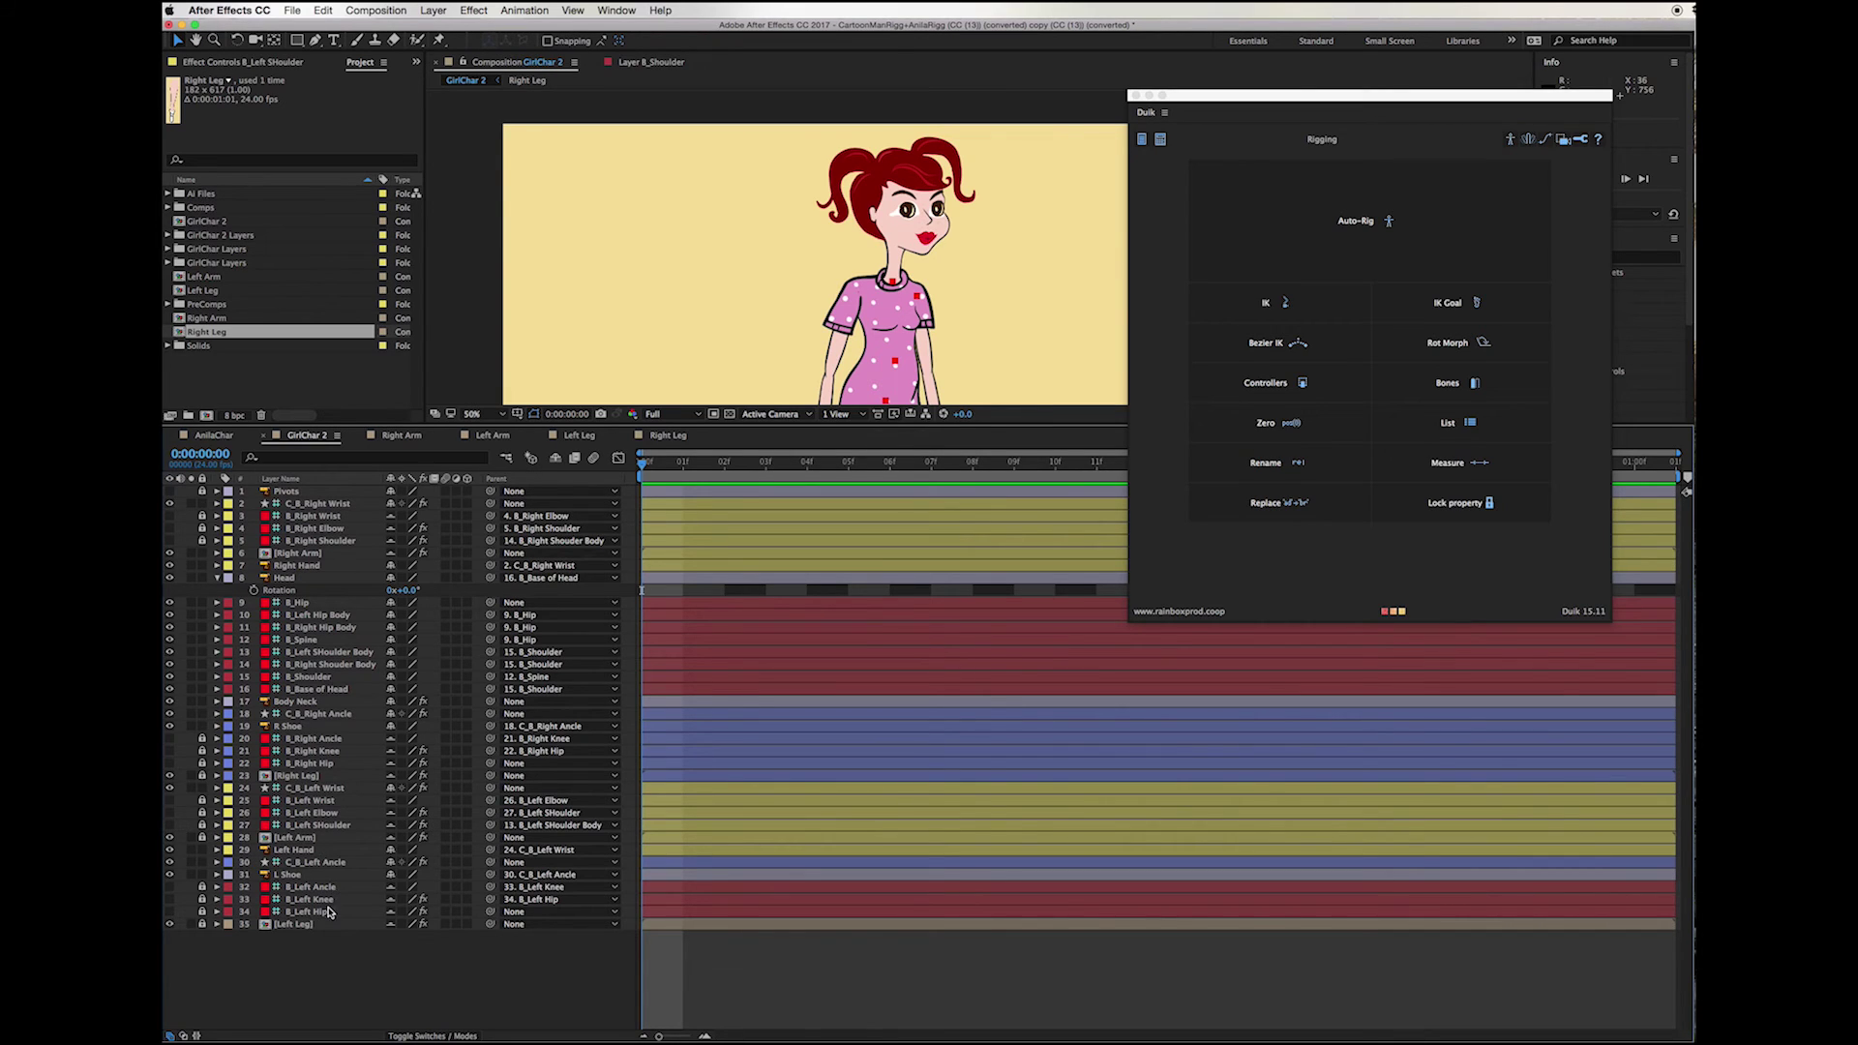
Step: Parent B_Left Hip to B_Left Hip Body and B_Right Hip to B_Right Hip Body, and hide the shy layers
{"action": "left_click", "coordinate": [202, 911]}
{"action": "left_click_drag", "start_coordinate": [489, 914], "coordinate": [303, 615]}
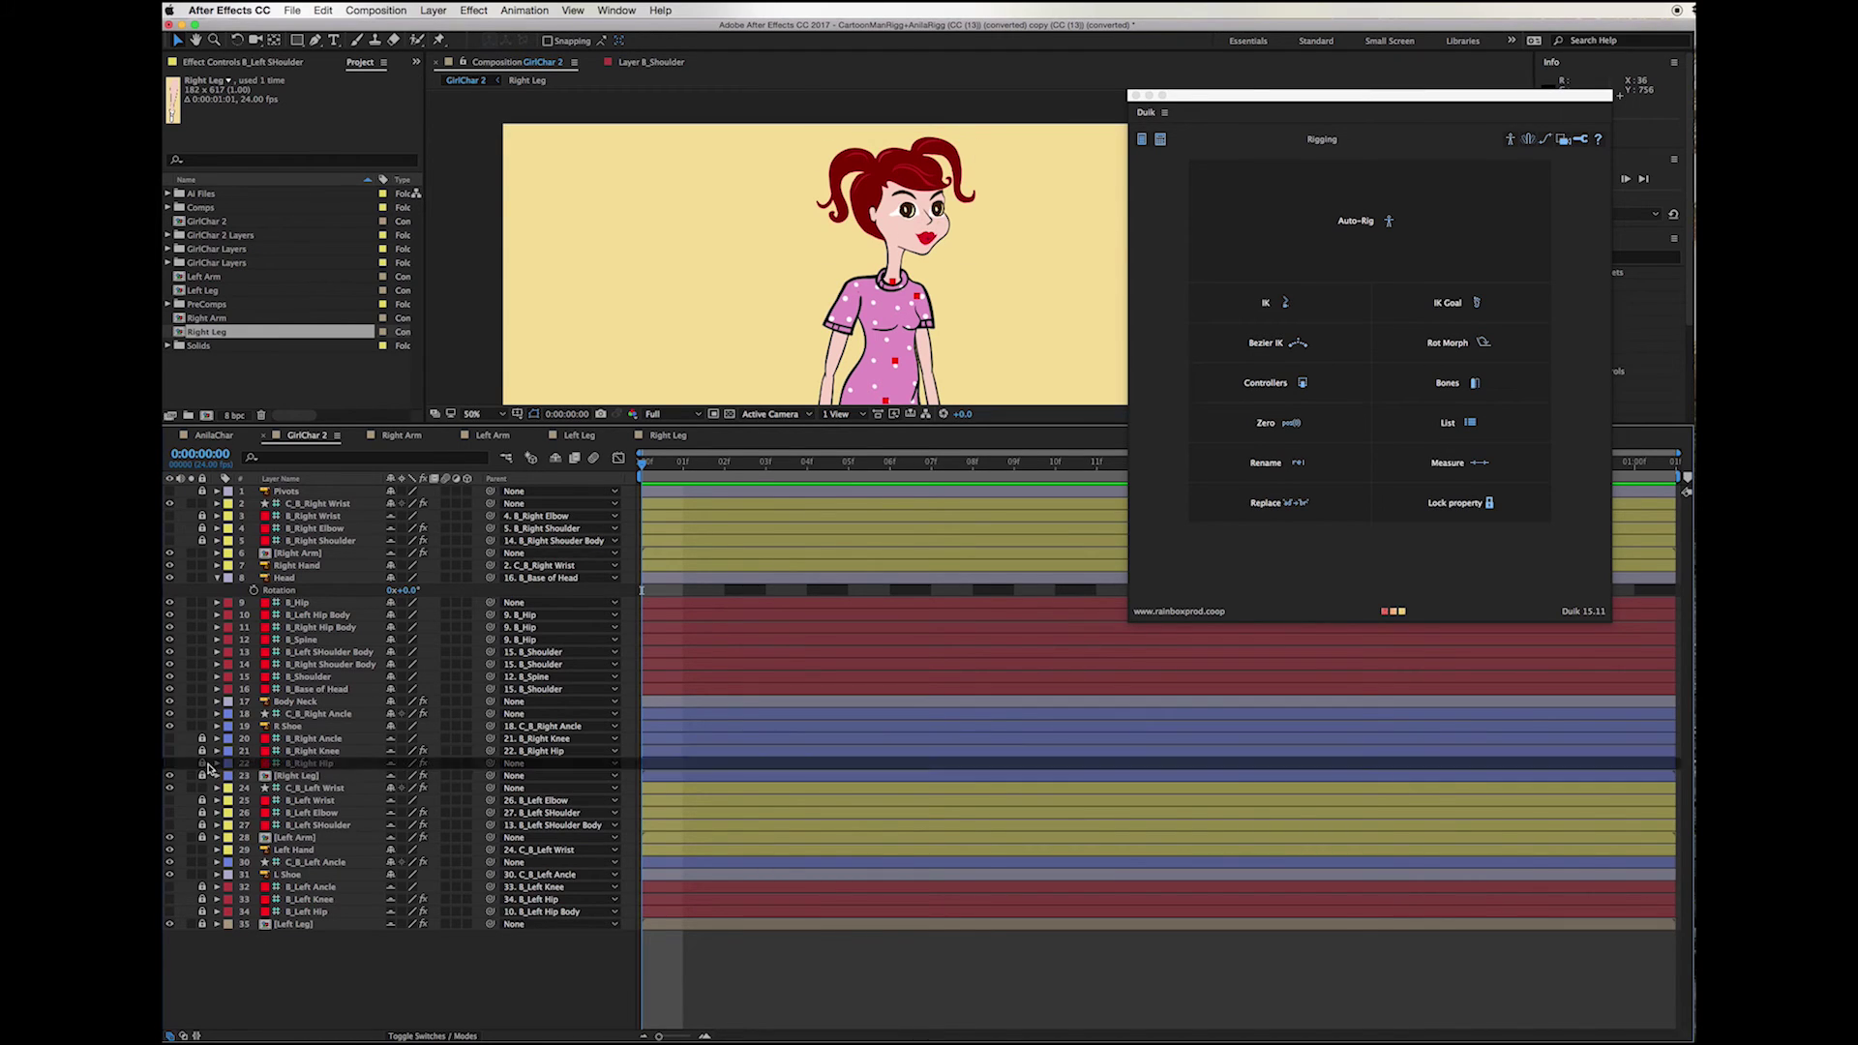
{"action": "left_click_drag", "start_coordinate": [489, 762], "coordinate": [313, 629]}
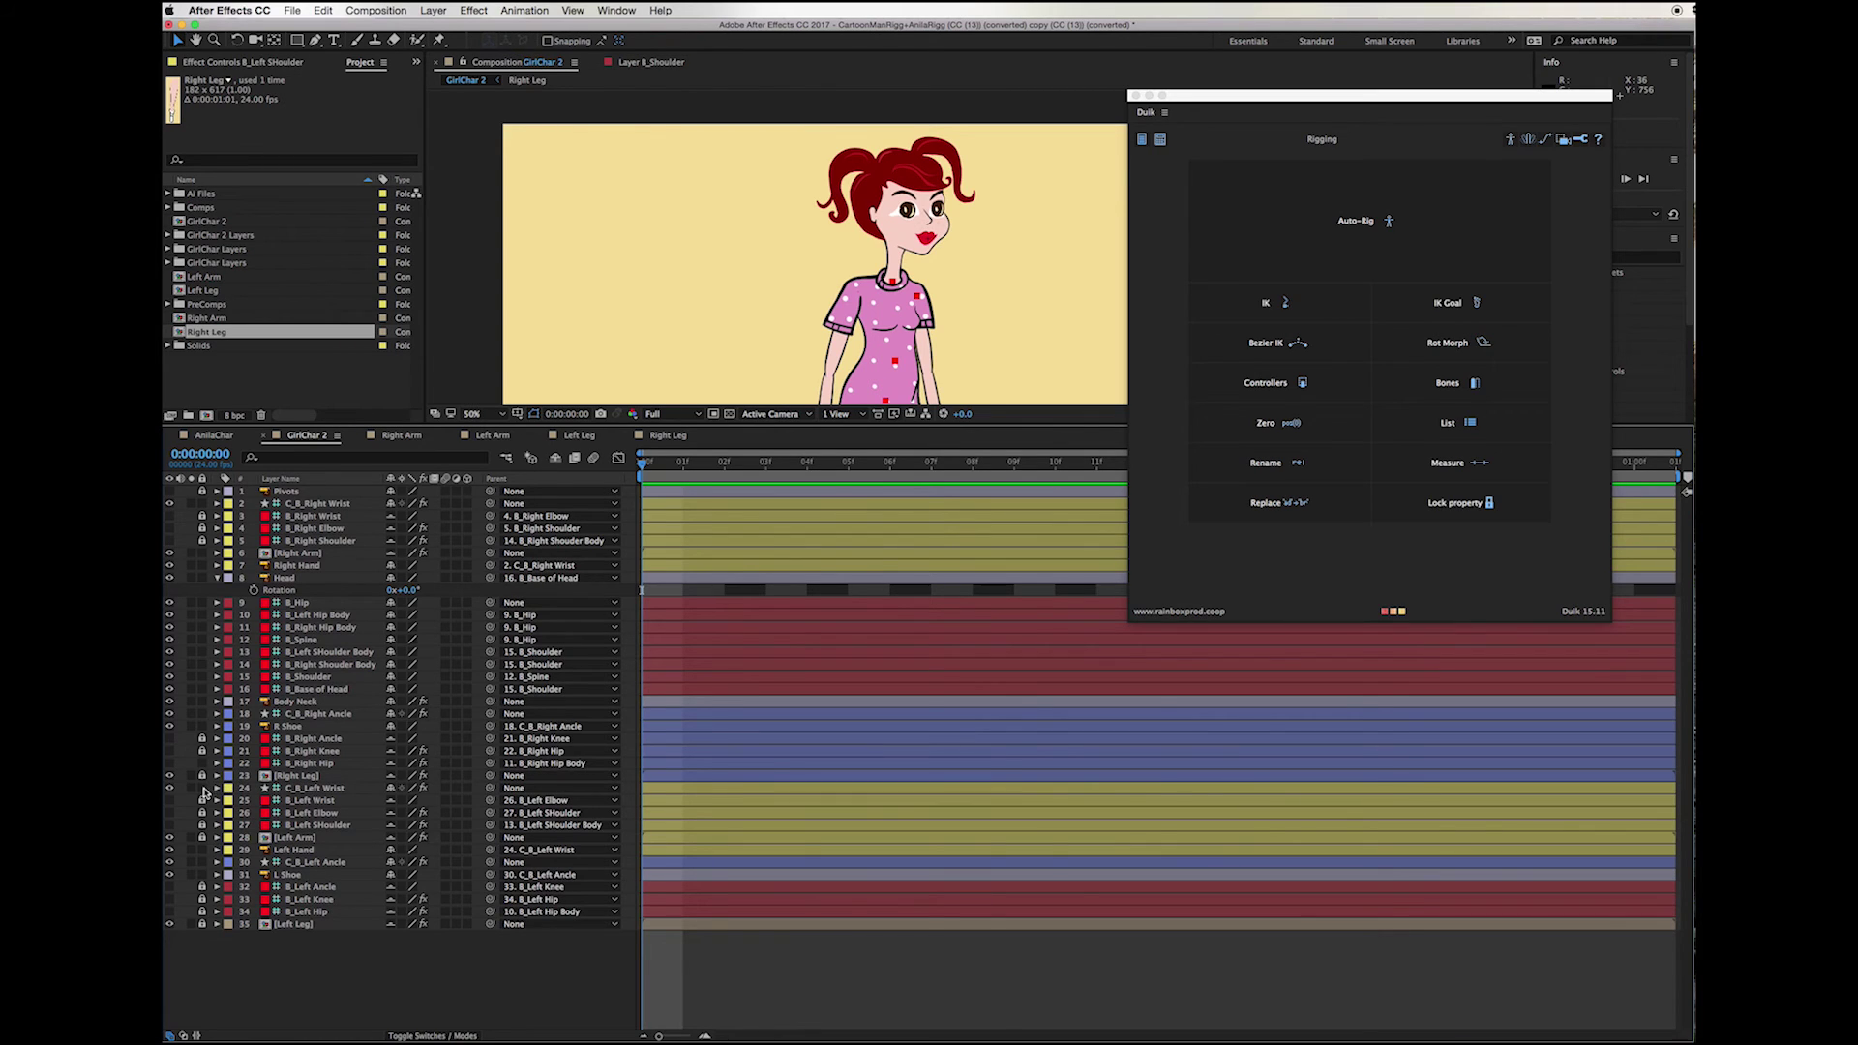
{"action": "left_click", "coordinate": [557, 458]}
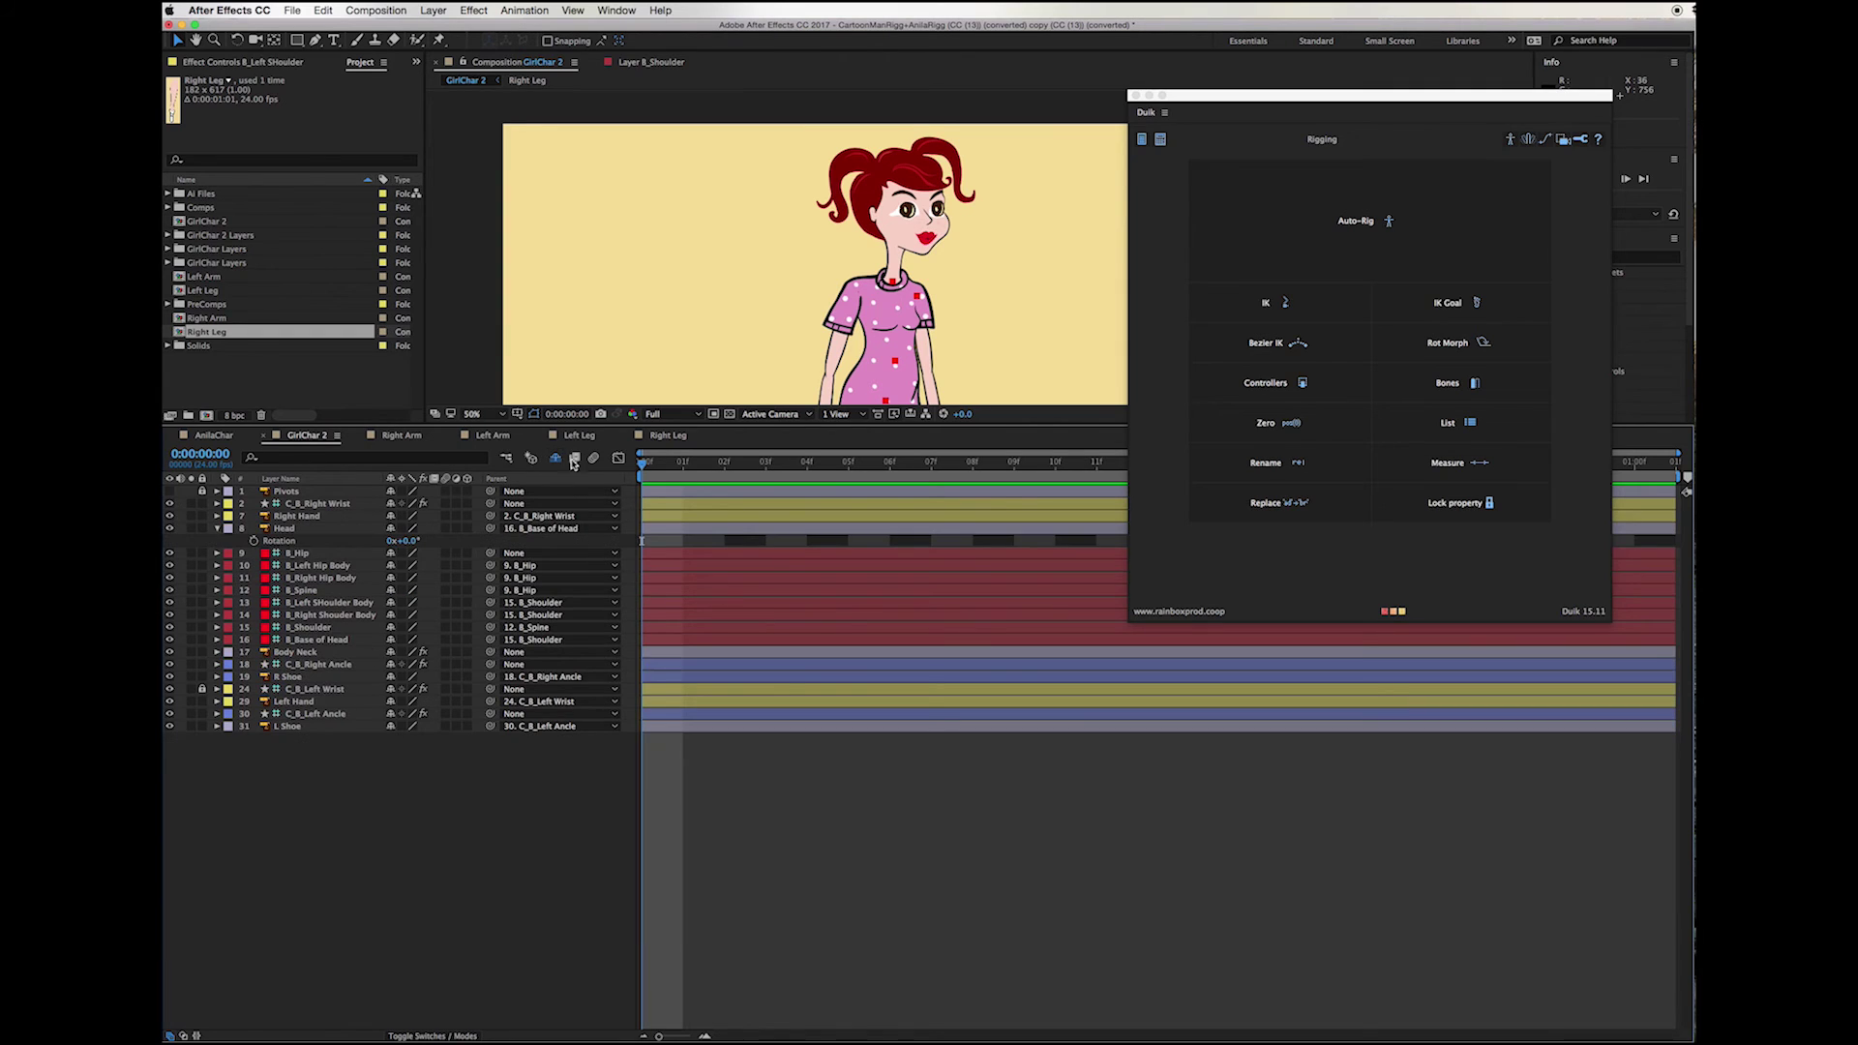
Step: Test how the left leg bends under the dress by raising the C_B_Left Ancle controller, and undo the moves
{"action": "left_click_drag", "start_coordinate": [557, 562], "coordinate": [535, 710]}
{"action": "left_click", "coordinate": [312, 839]}
{"action": "left_click_drag", "start_coordinate": [932, 470], "coordinate": [779, 476]}
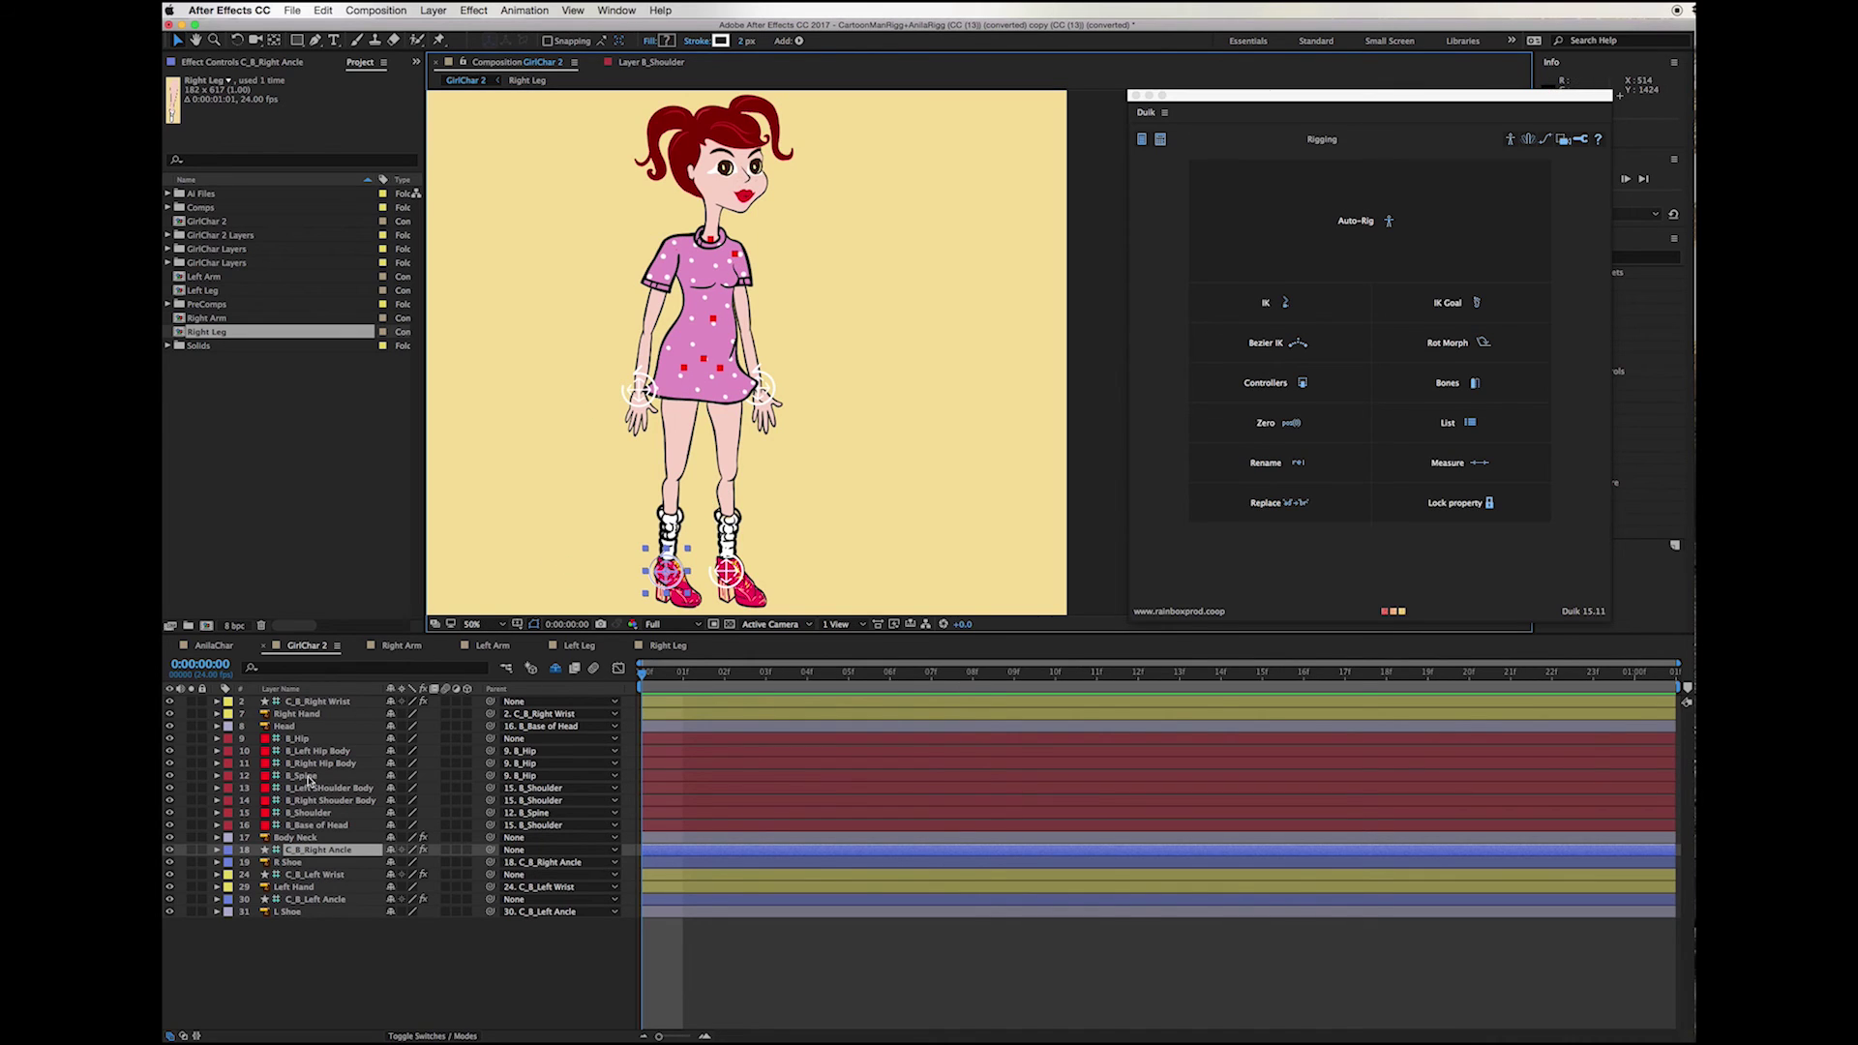
{"action": "left_click_drag", "start_coordinate": [727, 571], "coordinate": [783, 481]}
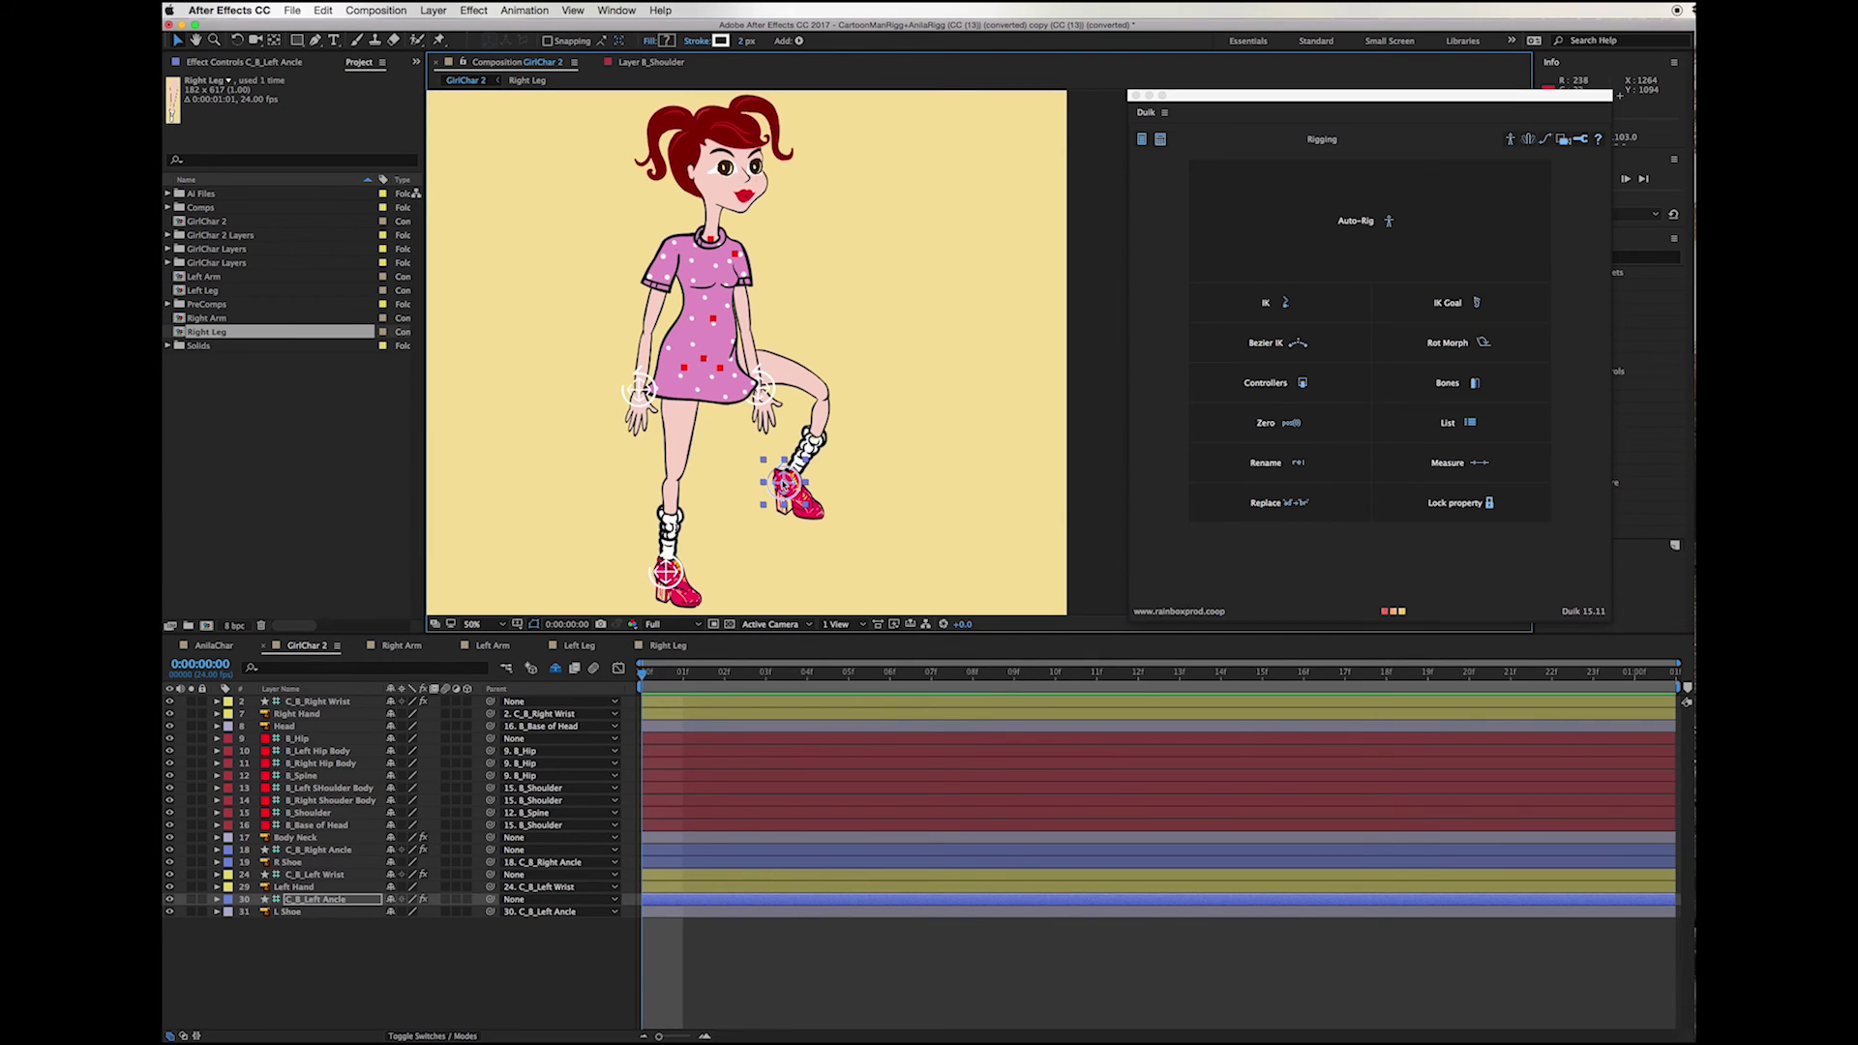
{"action": "key", "text": "ctrl+z"}
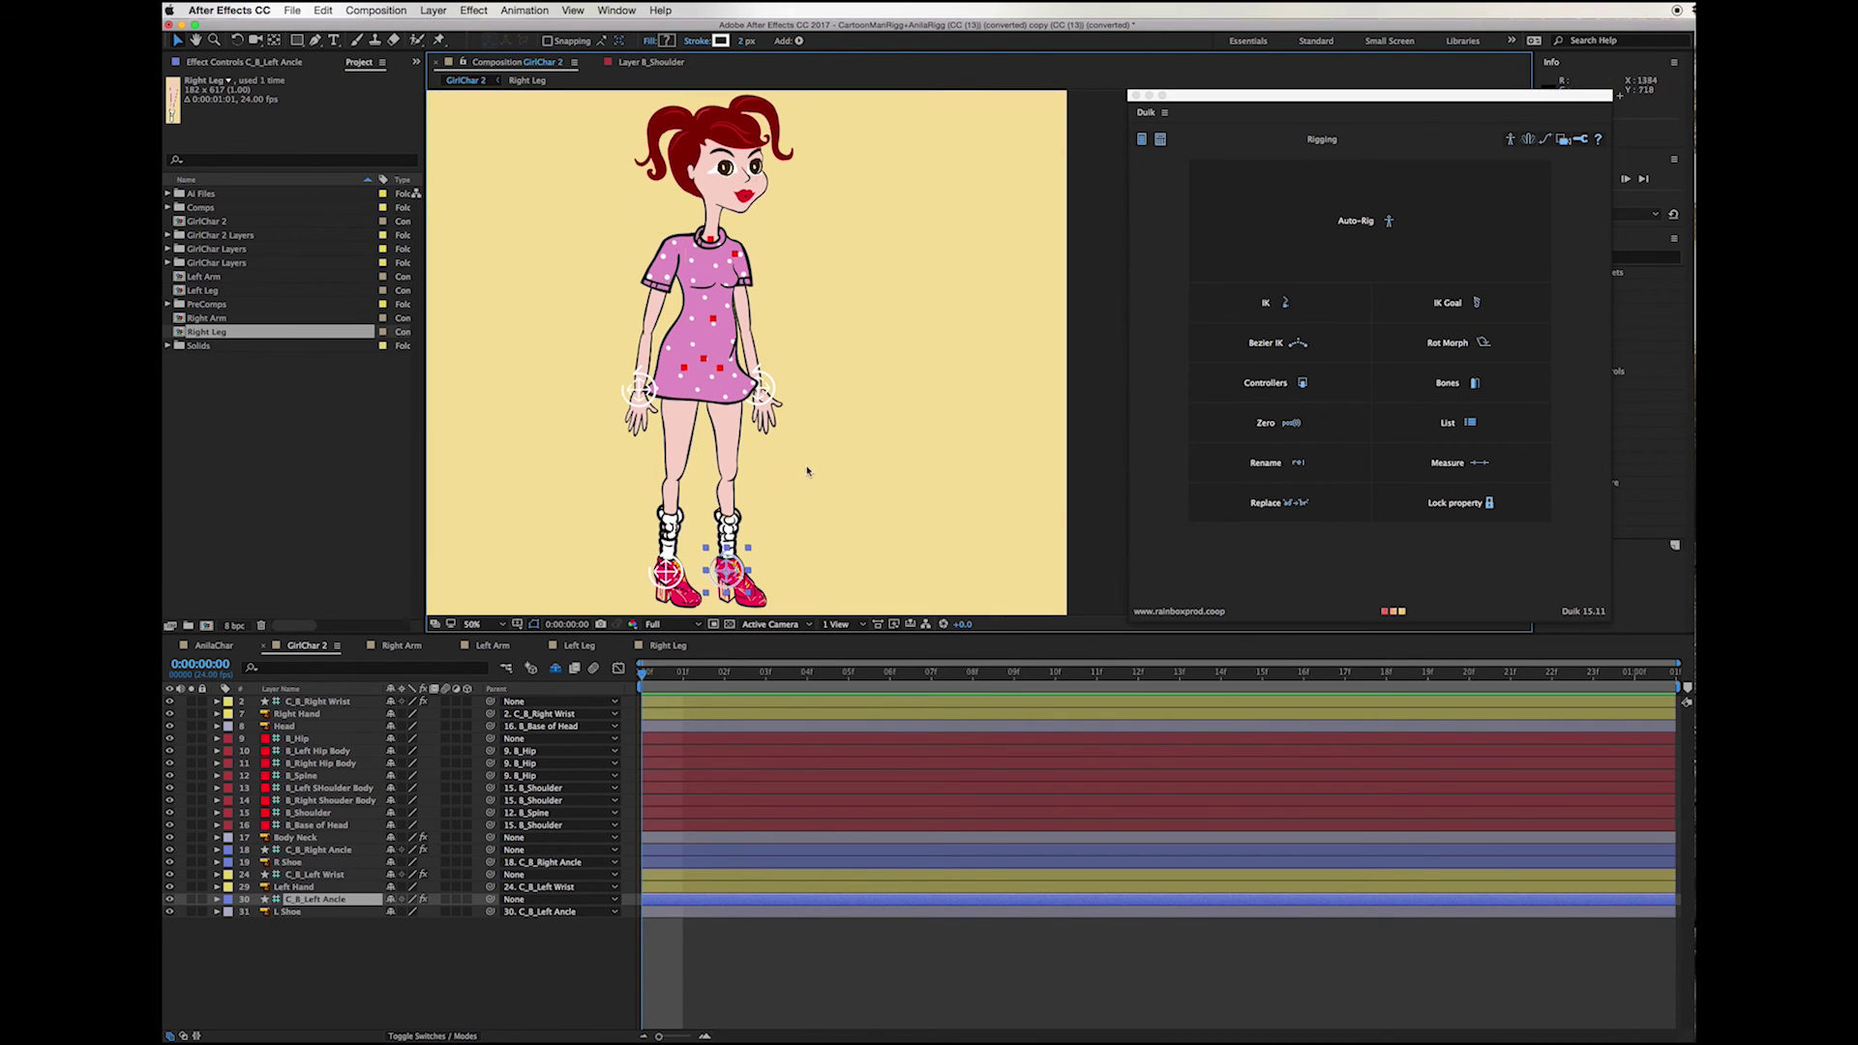
{"action": "left_click_drag", "start_coordinate": [727, 572], "coordinate": [770, 508]}
{"action": "key", "text": "ctrl+z"}
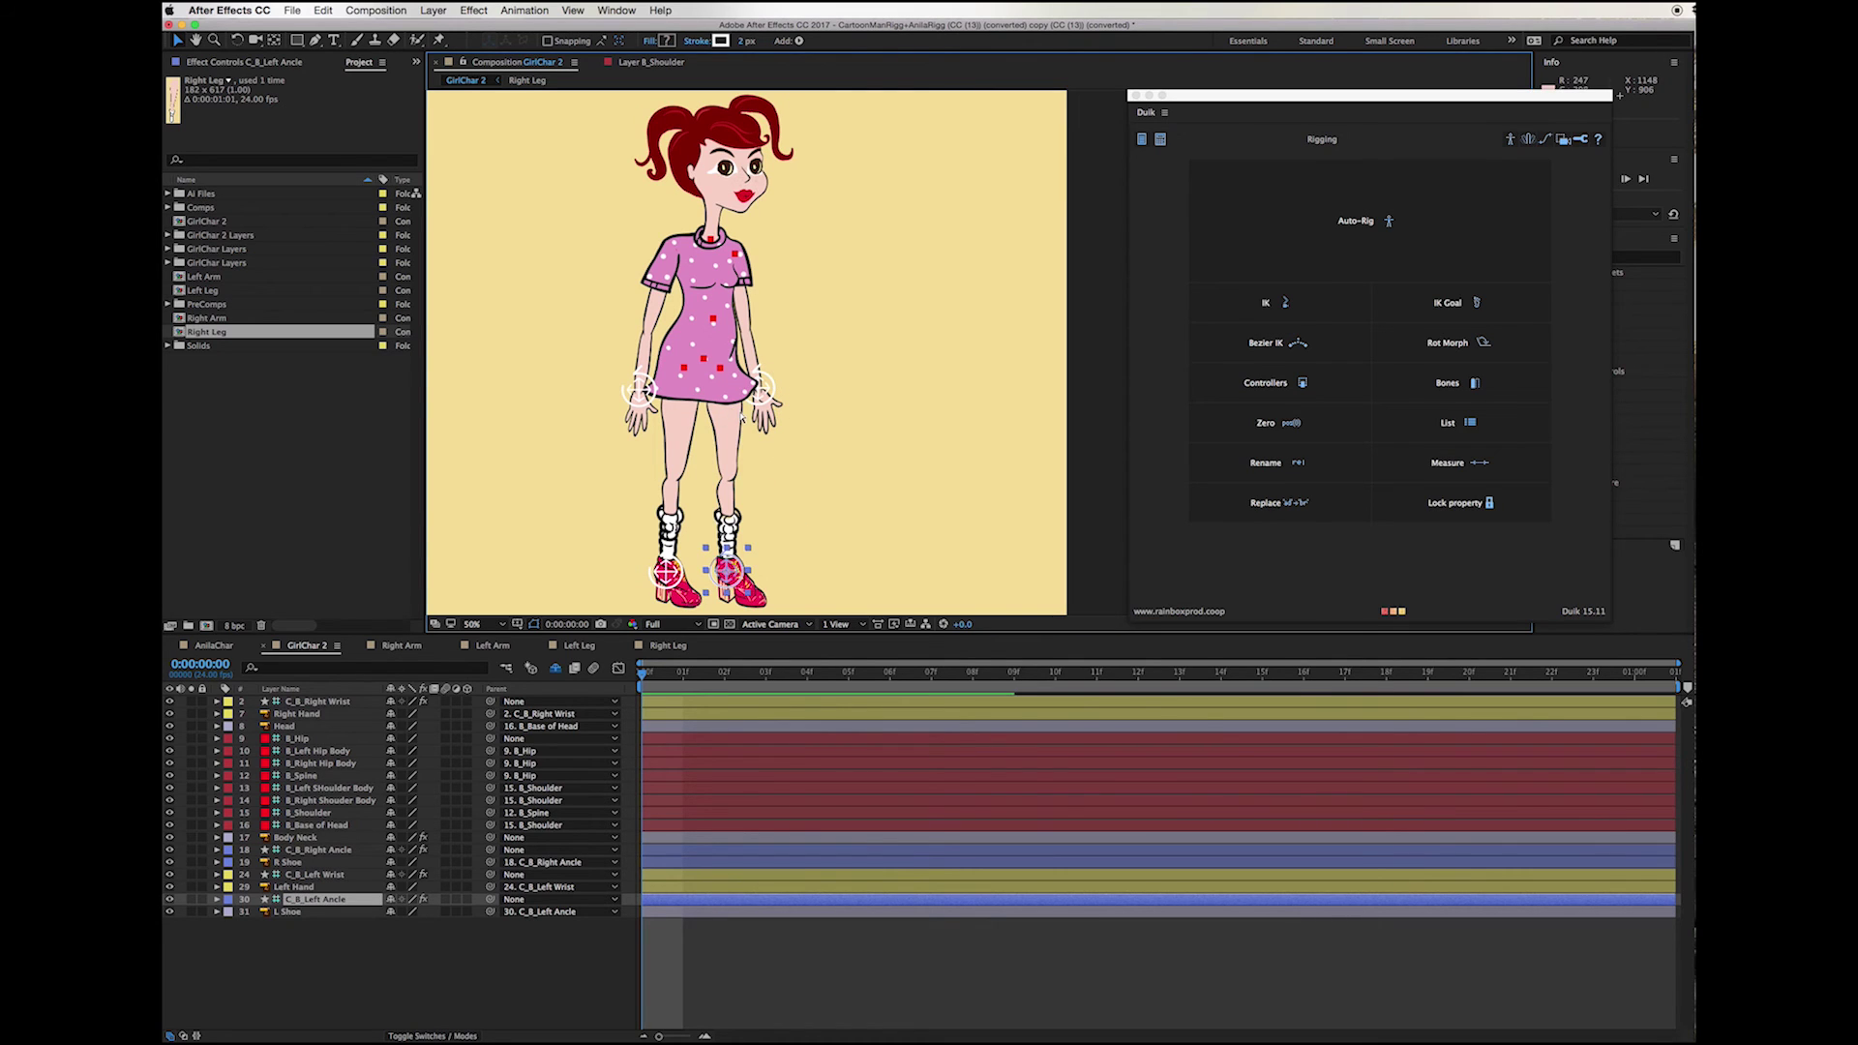
Step: Reveal the shy layers and add a puppet pin to Body Neck near the dress hem's corner above the left leg
{"action": "key", "text": "period"}
{"action": "left_click_drag", "start_coordinate": [741, 417], "coordinate": [946, 290]}
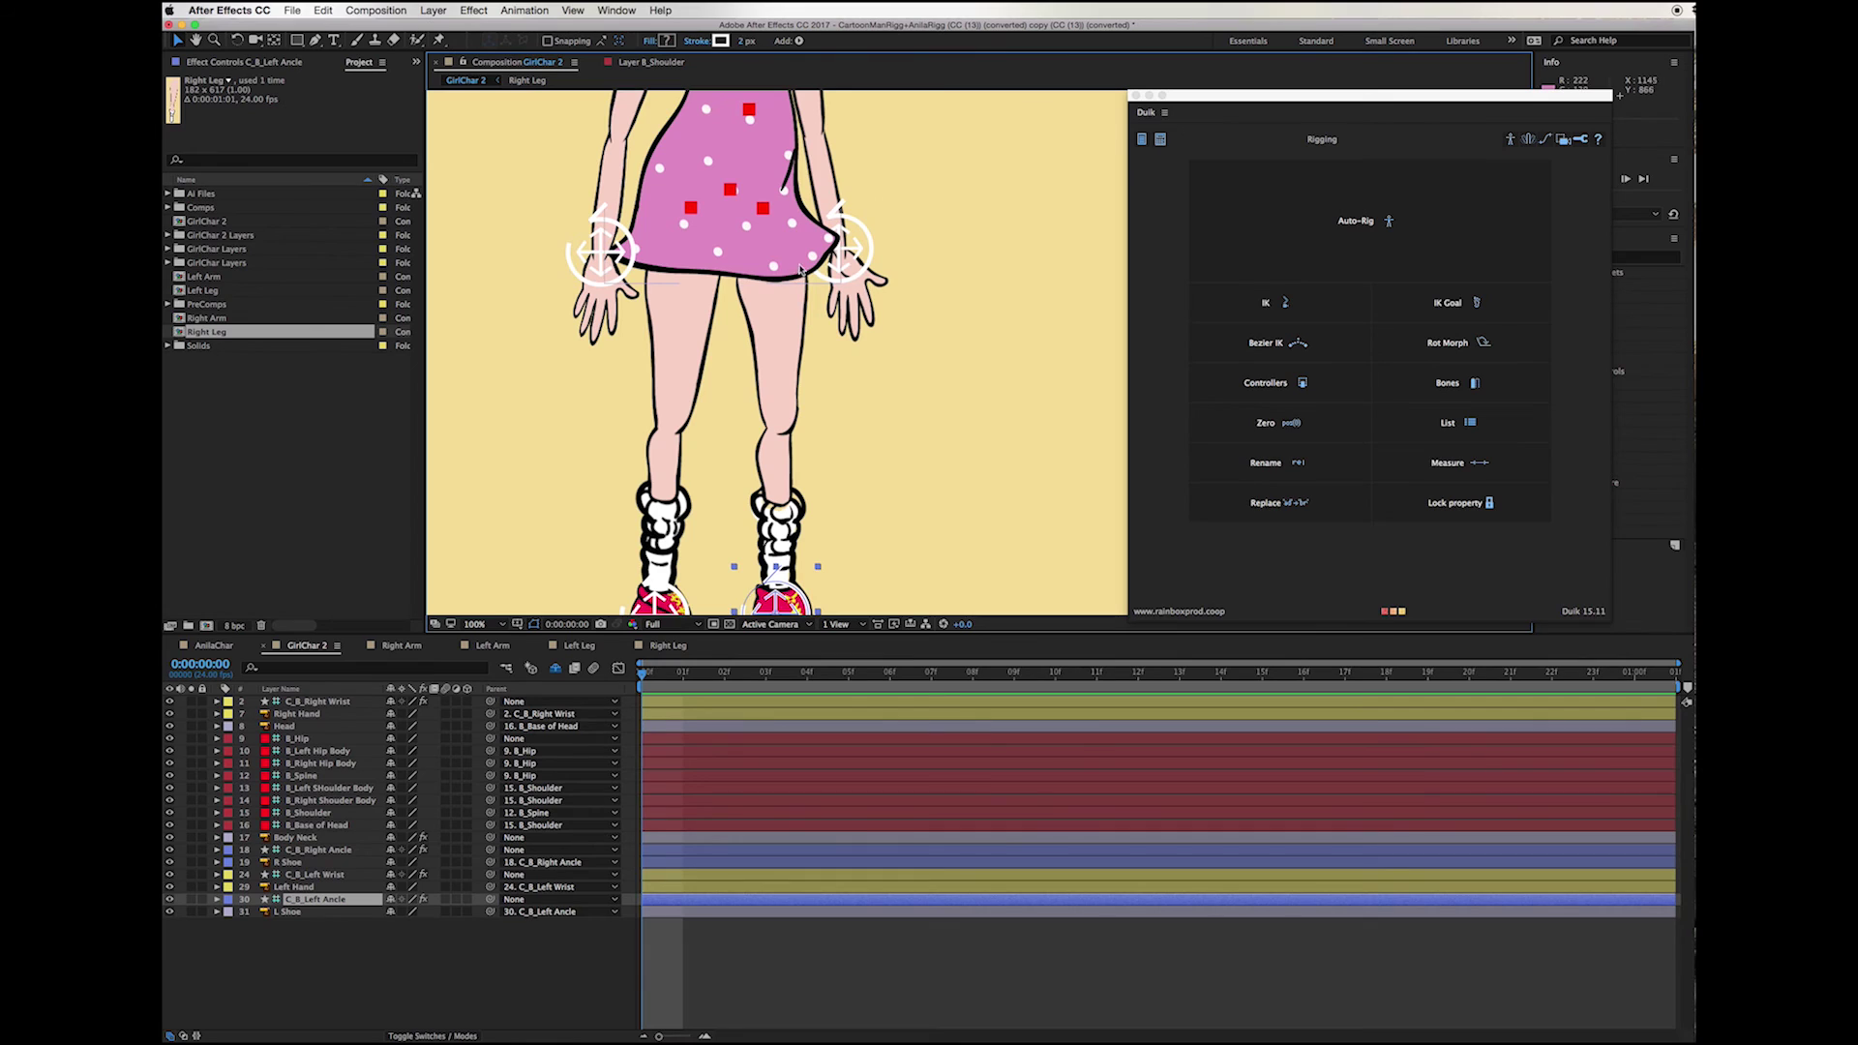
{"action": "left_click", "coordinate": [573, 669]}
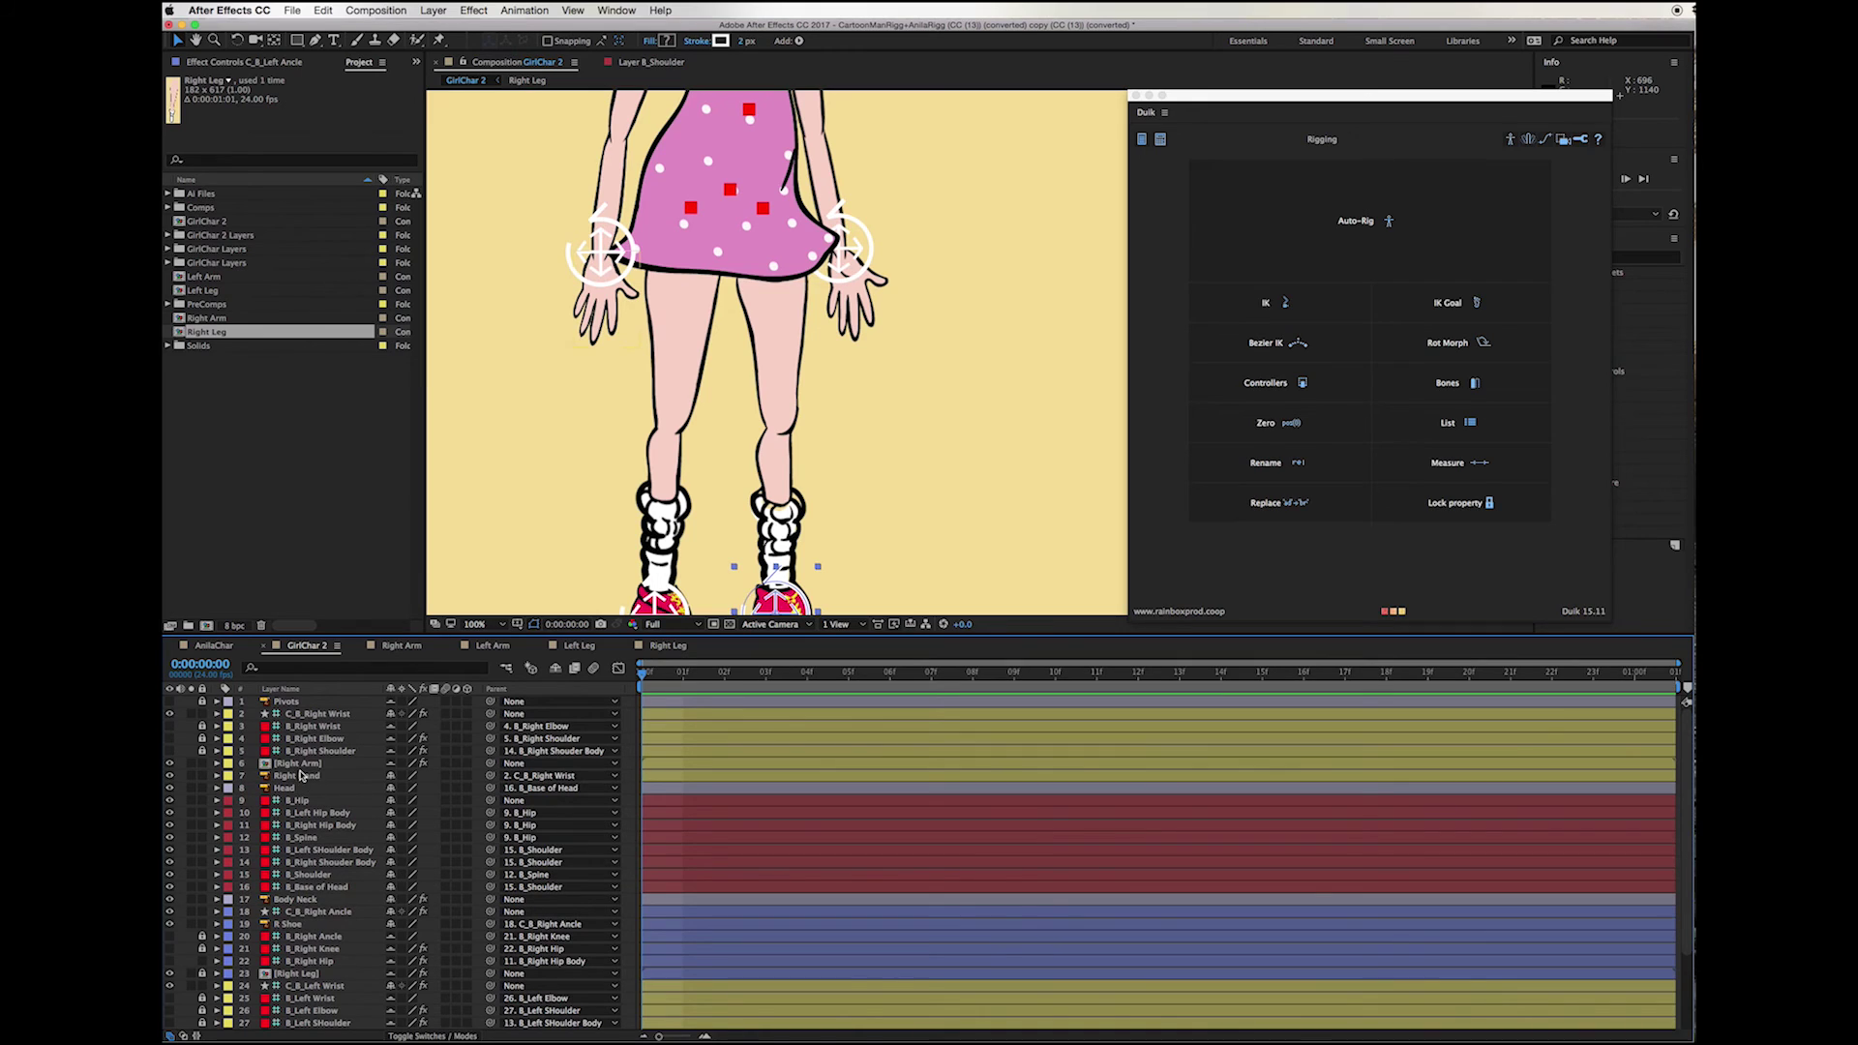
{"action": "left_click", "coordinate": [298, 900]}
{"action": "left_click", "coordinate": [438, 39]}
{"action": "left_click", "coordinate": [784, 239]}
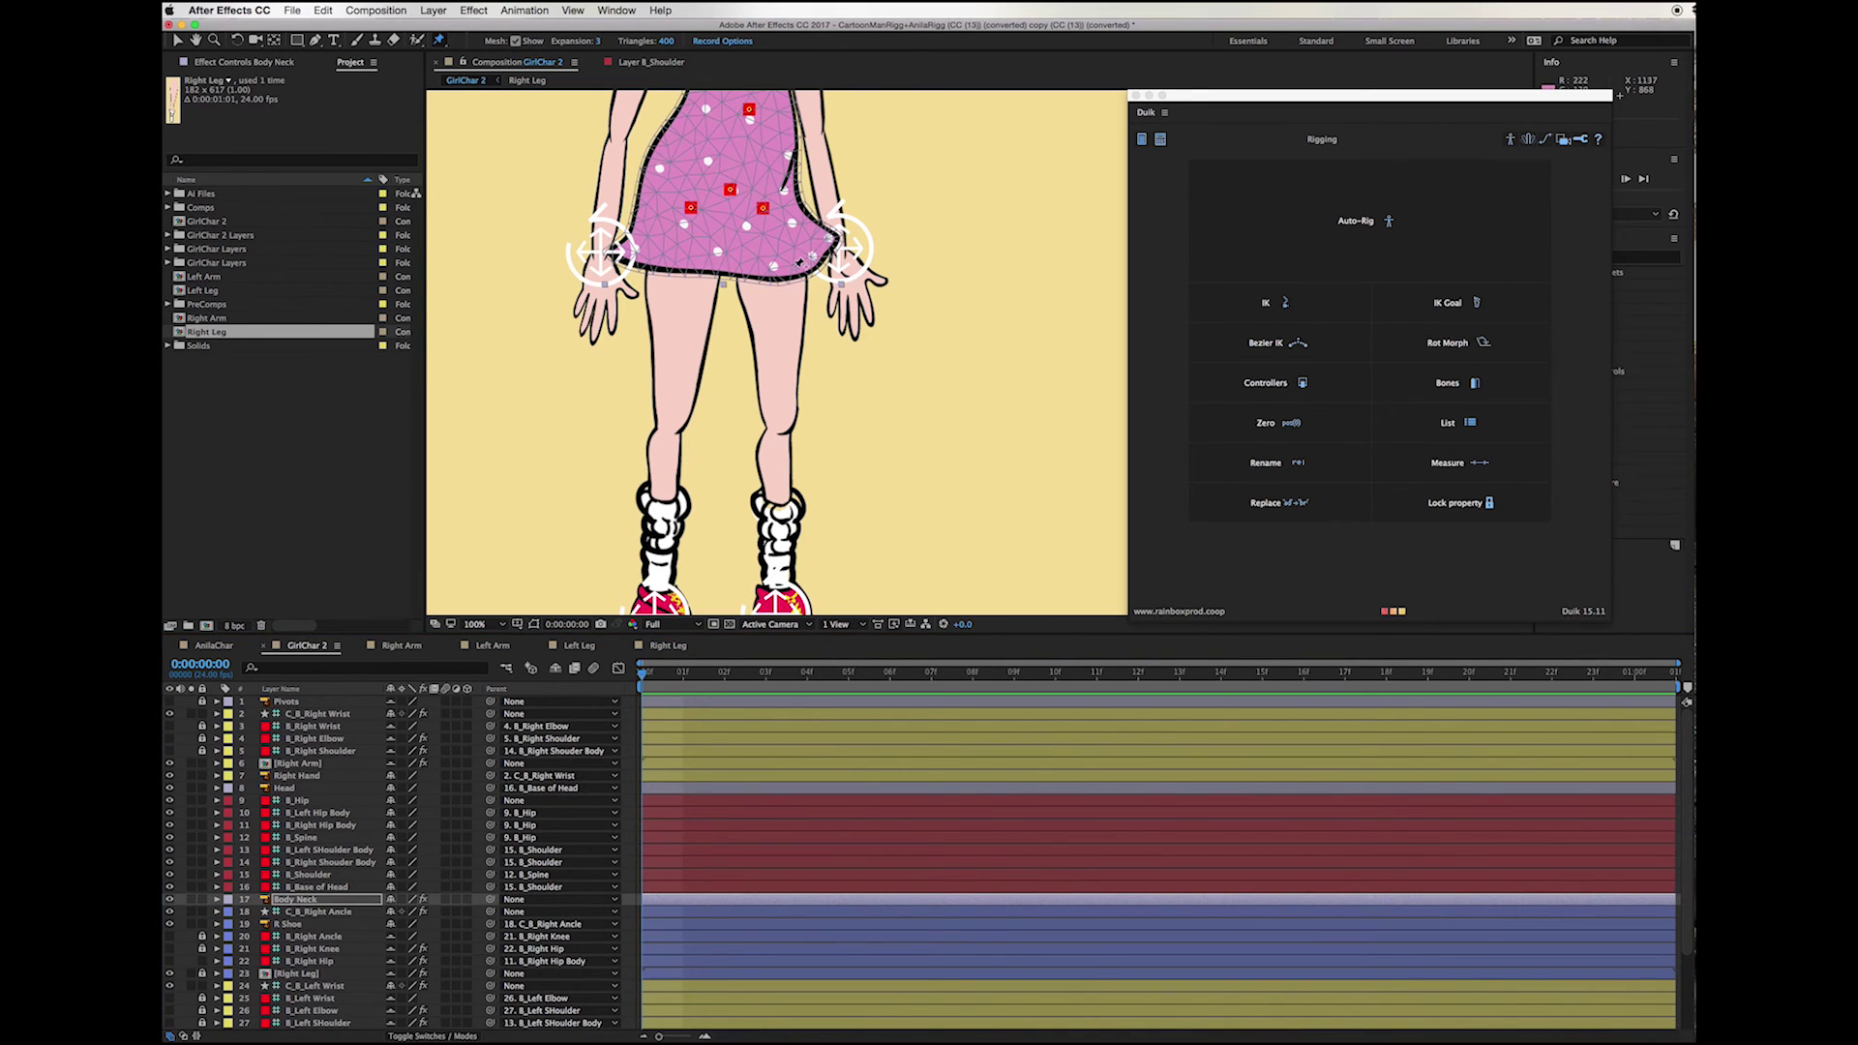
{"action": "left_click", "coordinate": [794, 264]}
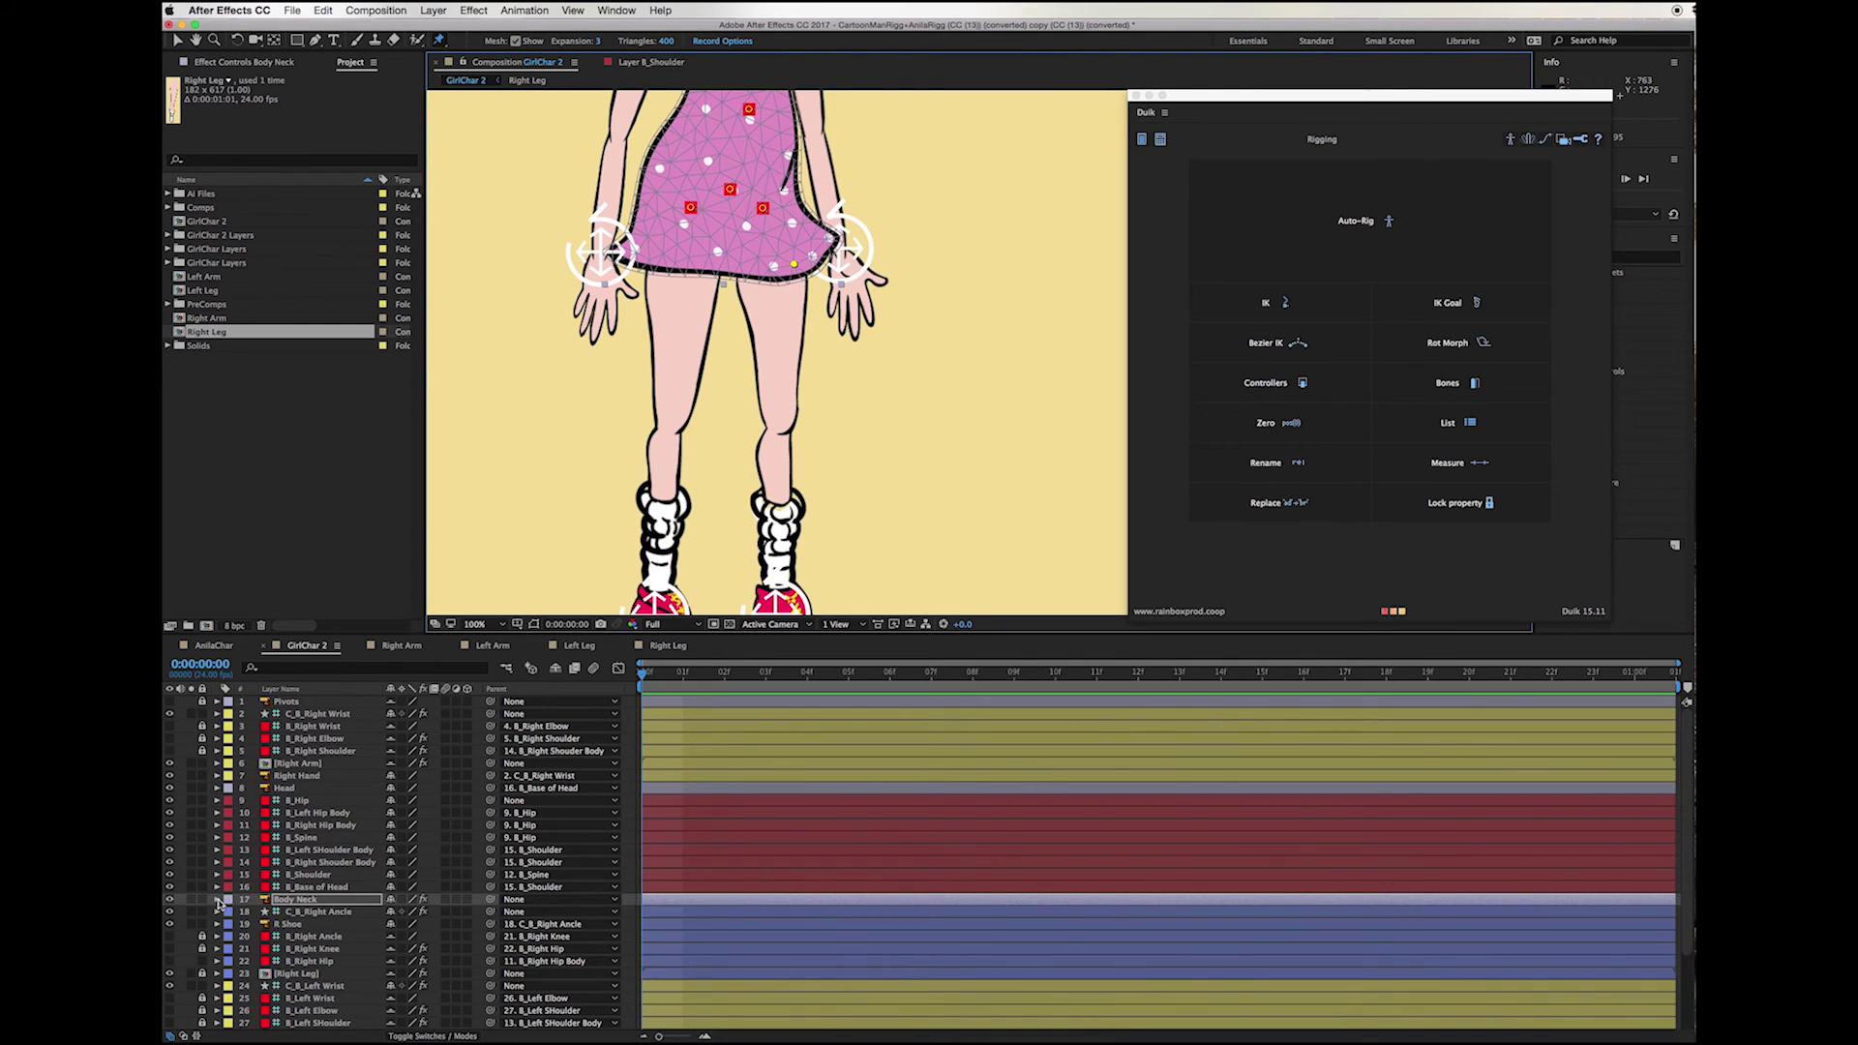
Step: Name the new pin Left Corner Dress and create its Duik bone, parented to B_Left Hip Body
{"action": "key", "text": "Return"}
{"action": "type", "text": "L"}
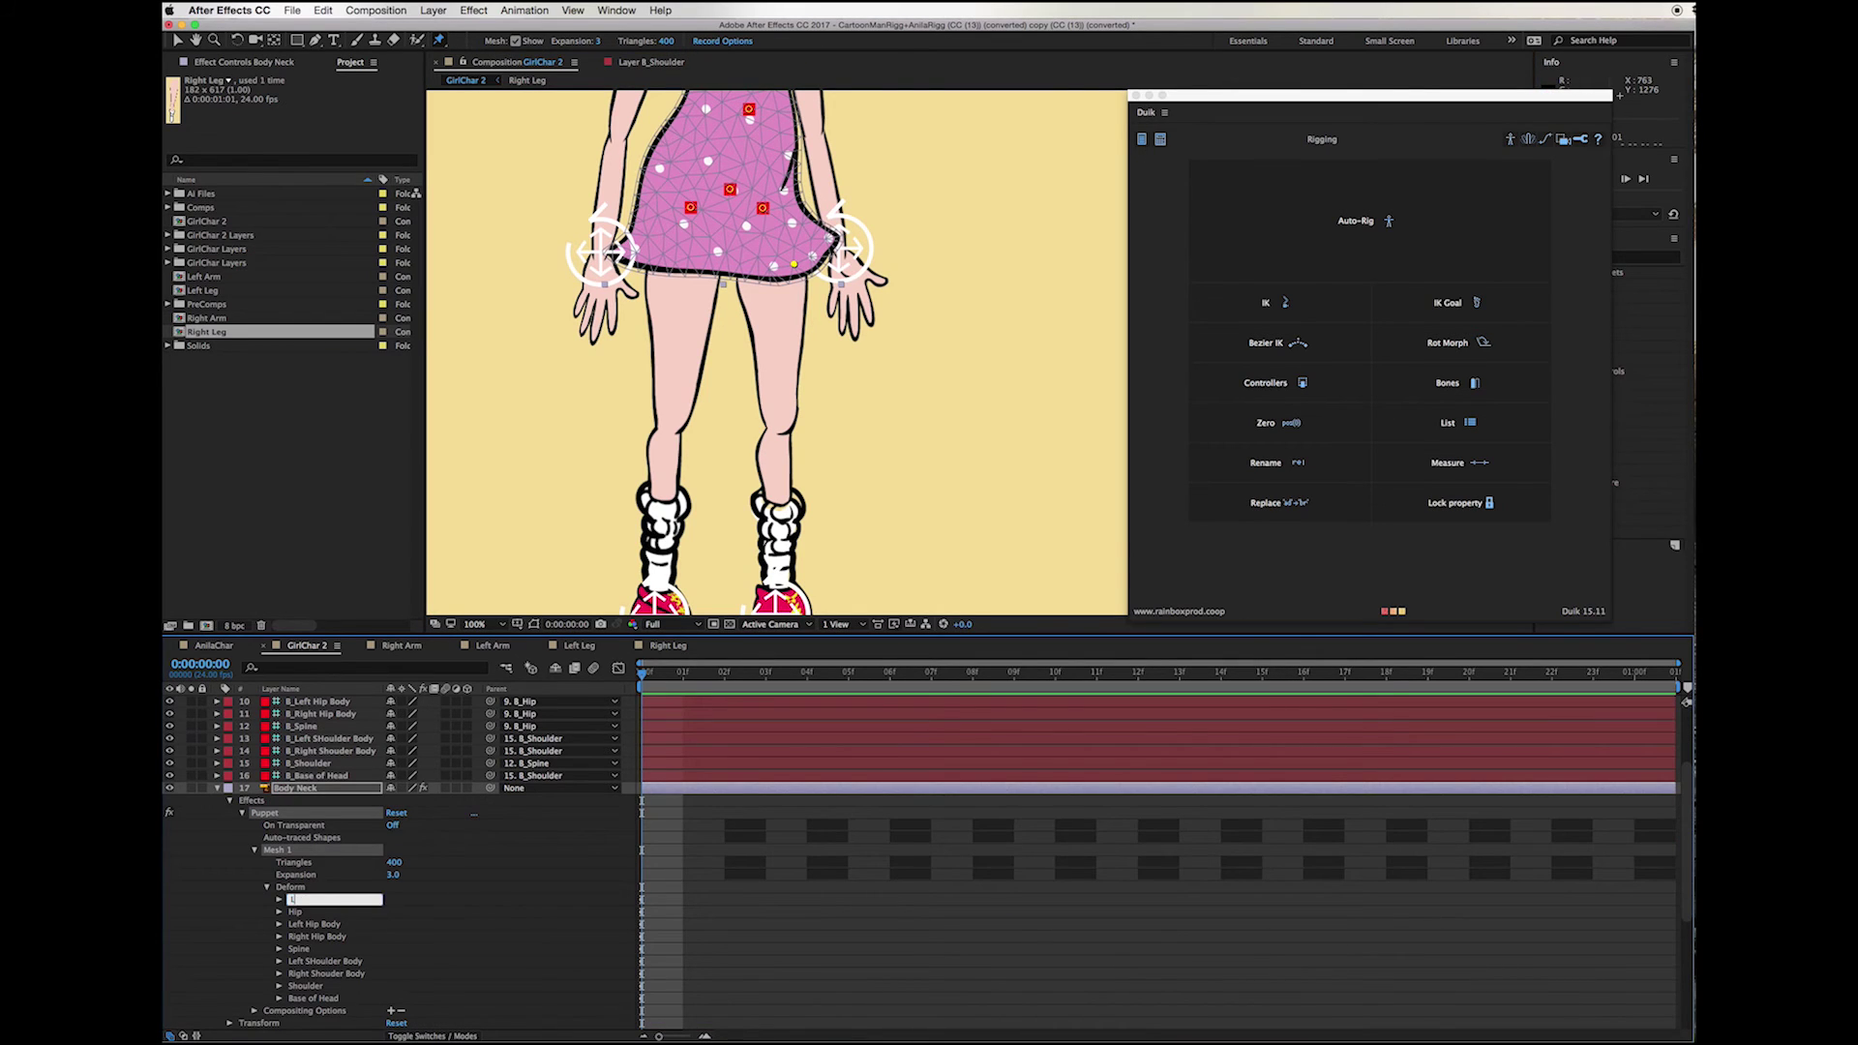
{"action": "type", "text": "eft Corner Dress"}
{"action": "key", "text": "Return"}
{"action": "left_click", "coordinate": [1453, 386]}
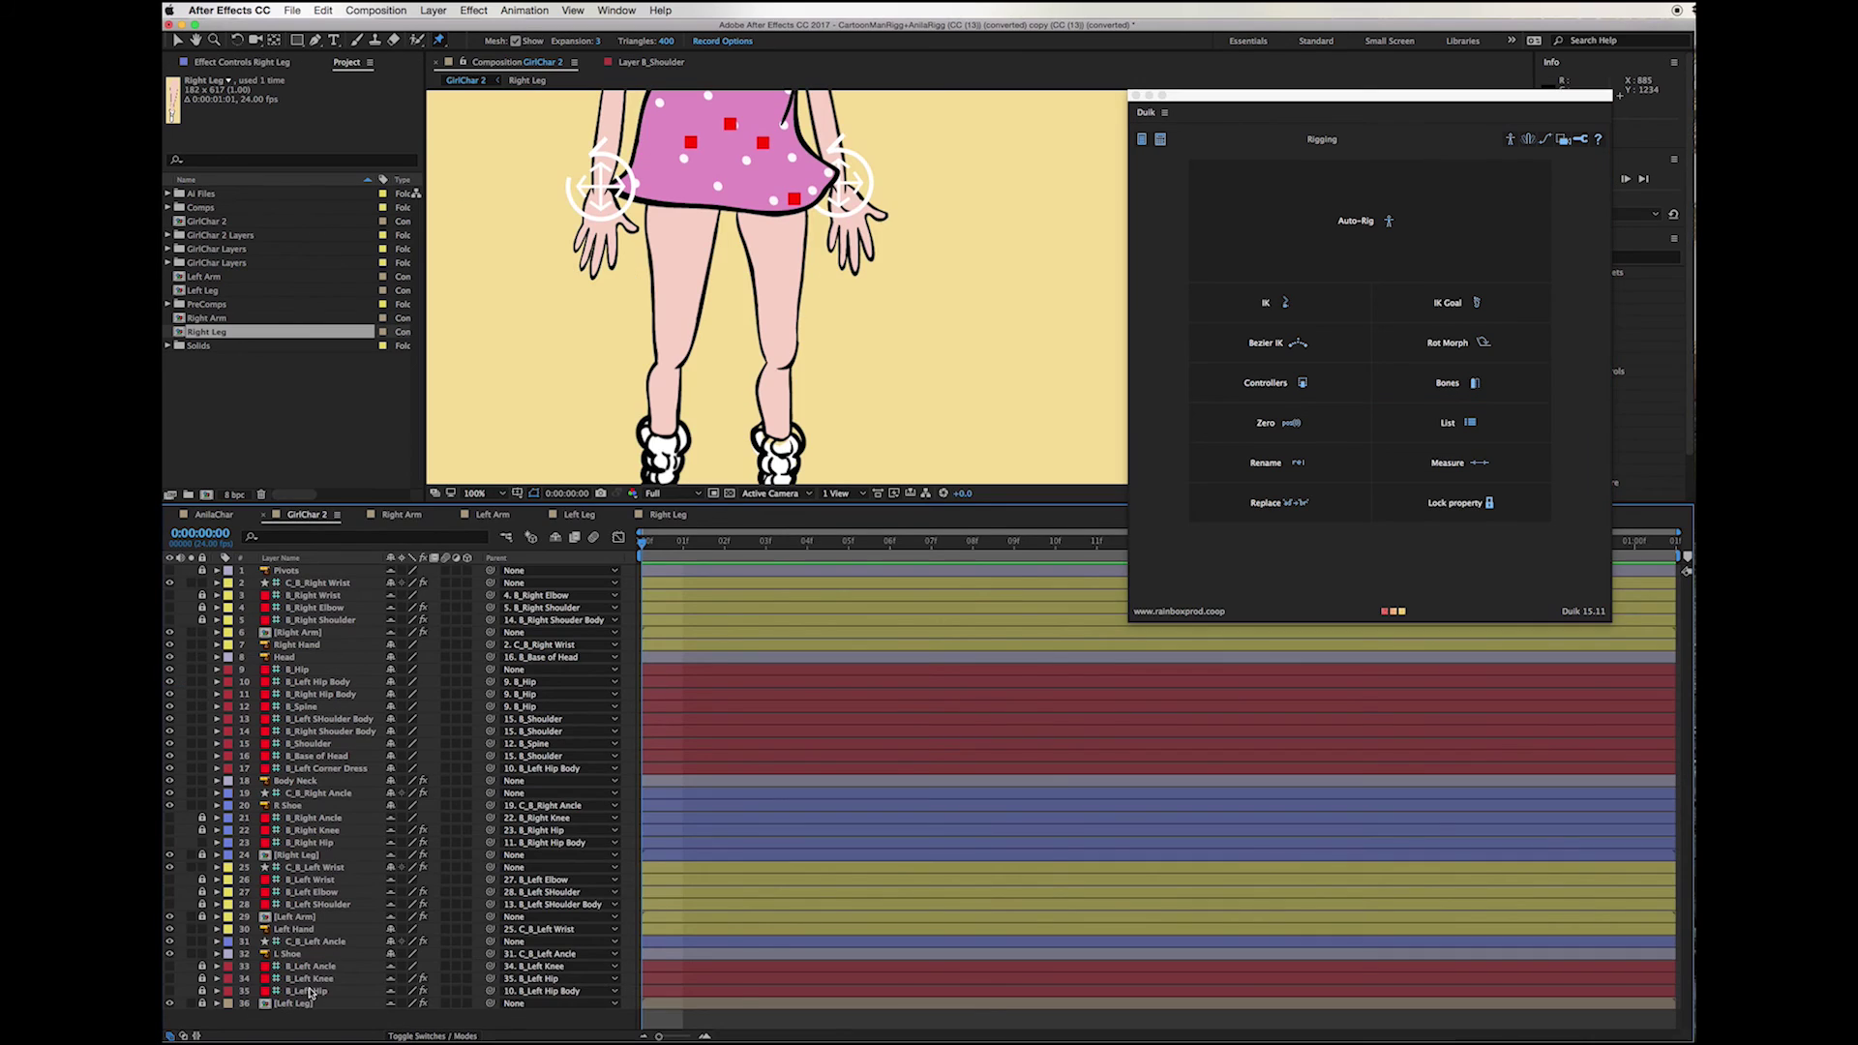
Step: Unlock the Left Leg layer and solo it together with Body Neck, B_Left Corner Dress and Pivots
{"action": "left_click", "coordinate": [202, 1005]}
{"action": "left_click", "coordinate": [290, 1004]}
{"action": "left_click", "coordinate": [191, 1004]}
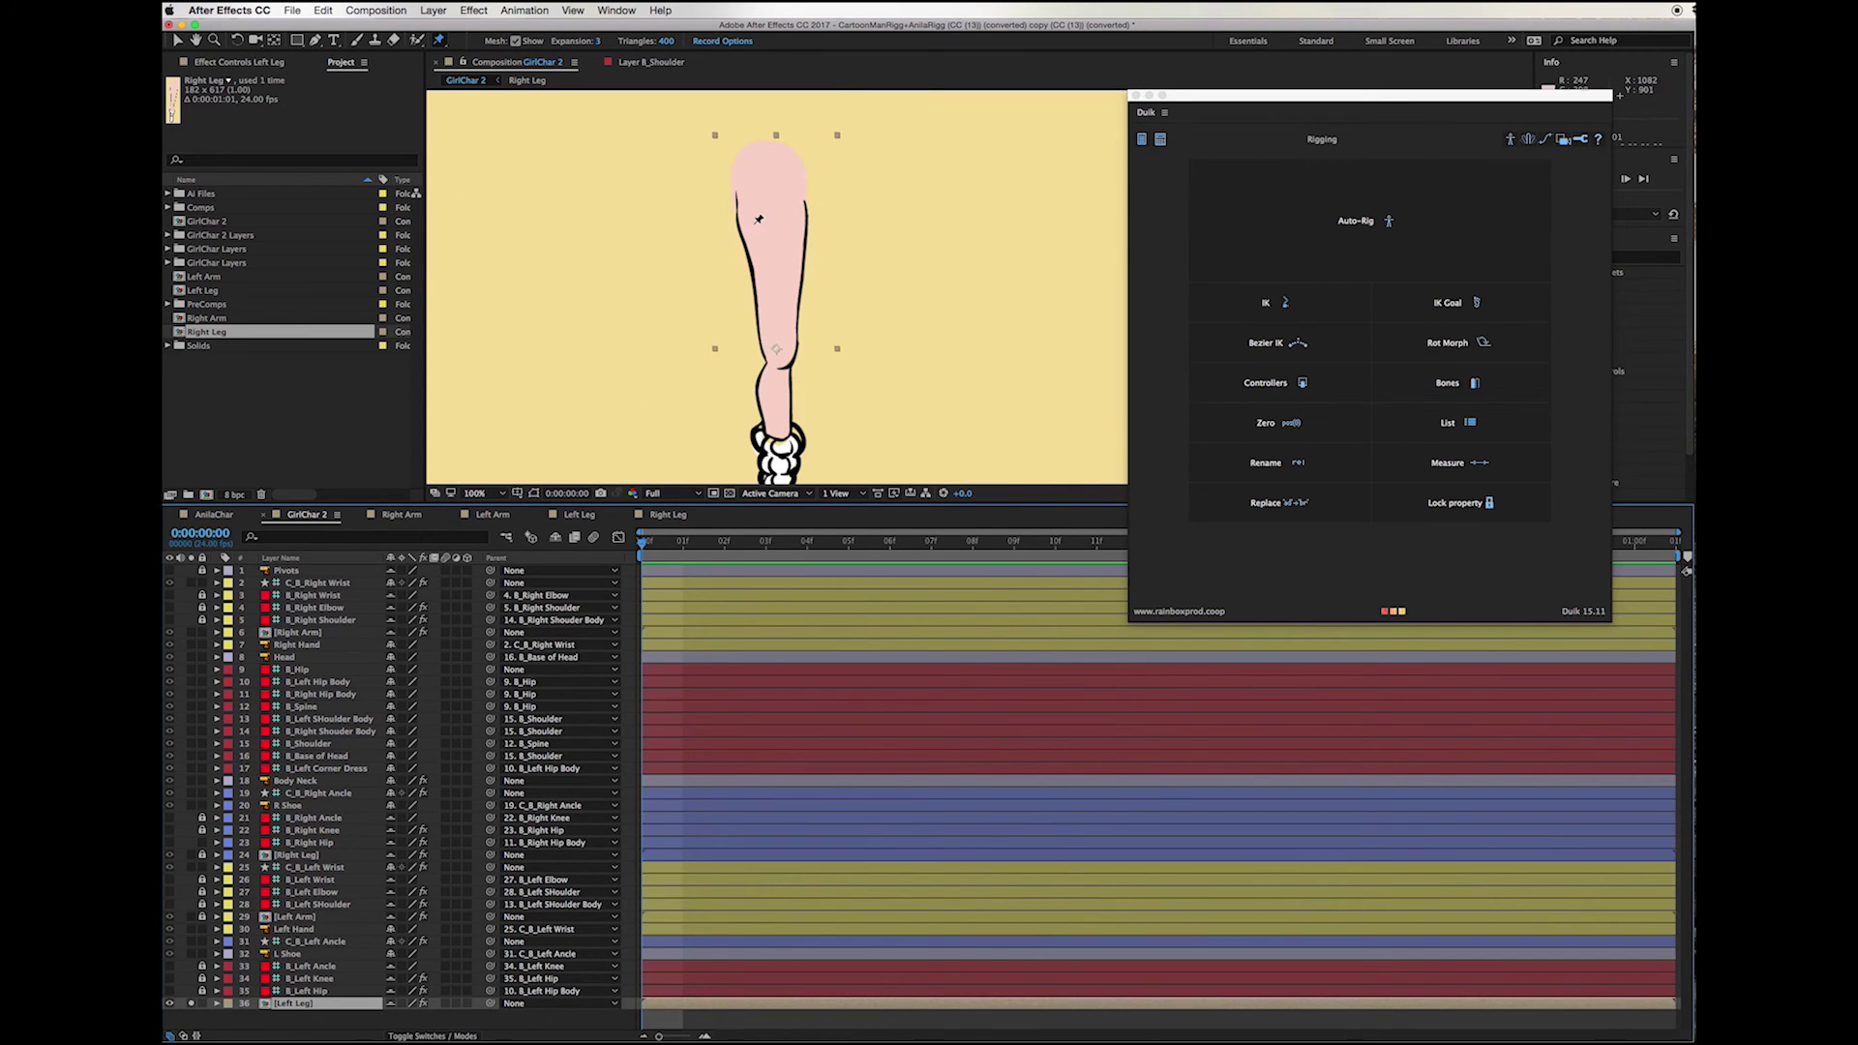
{"action": "left_click", "coordinate": [191, 1005]}
{"action": "left_click", "coordinate": [191, 1004]}
{"action": "left_click", "coordinate": [190, 781]}
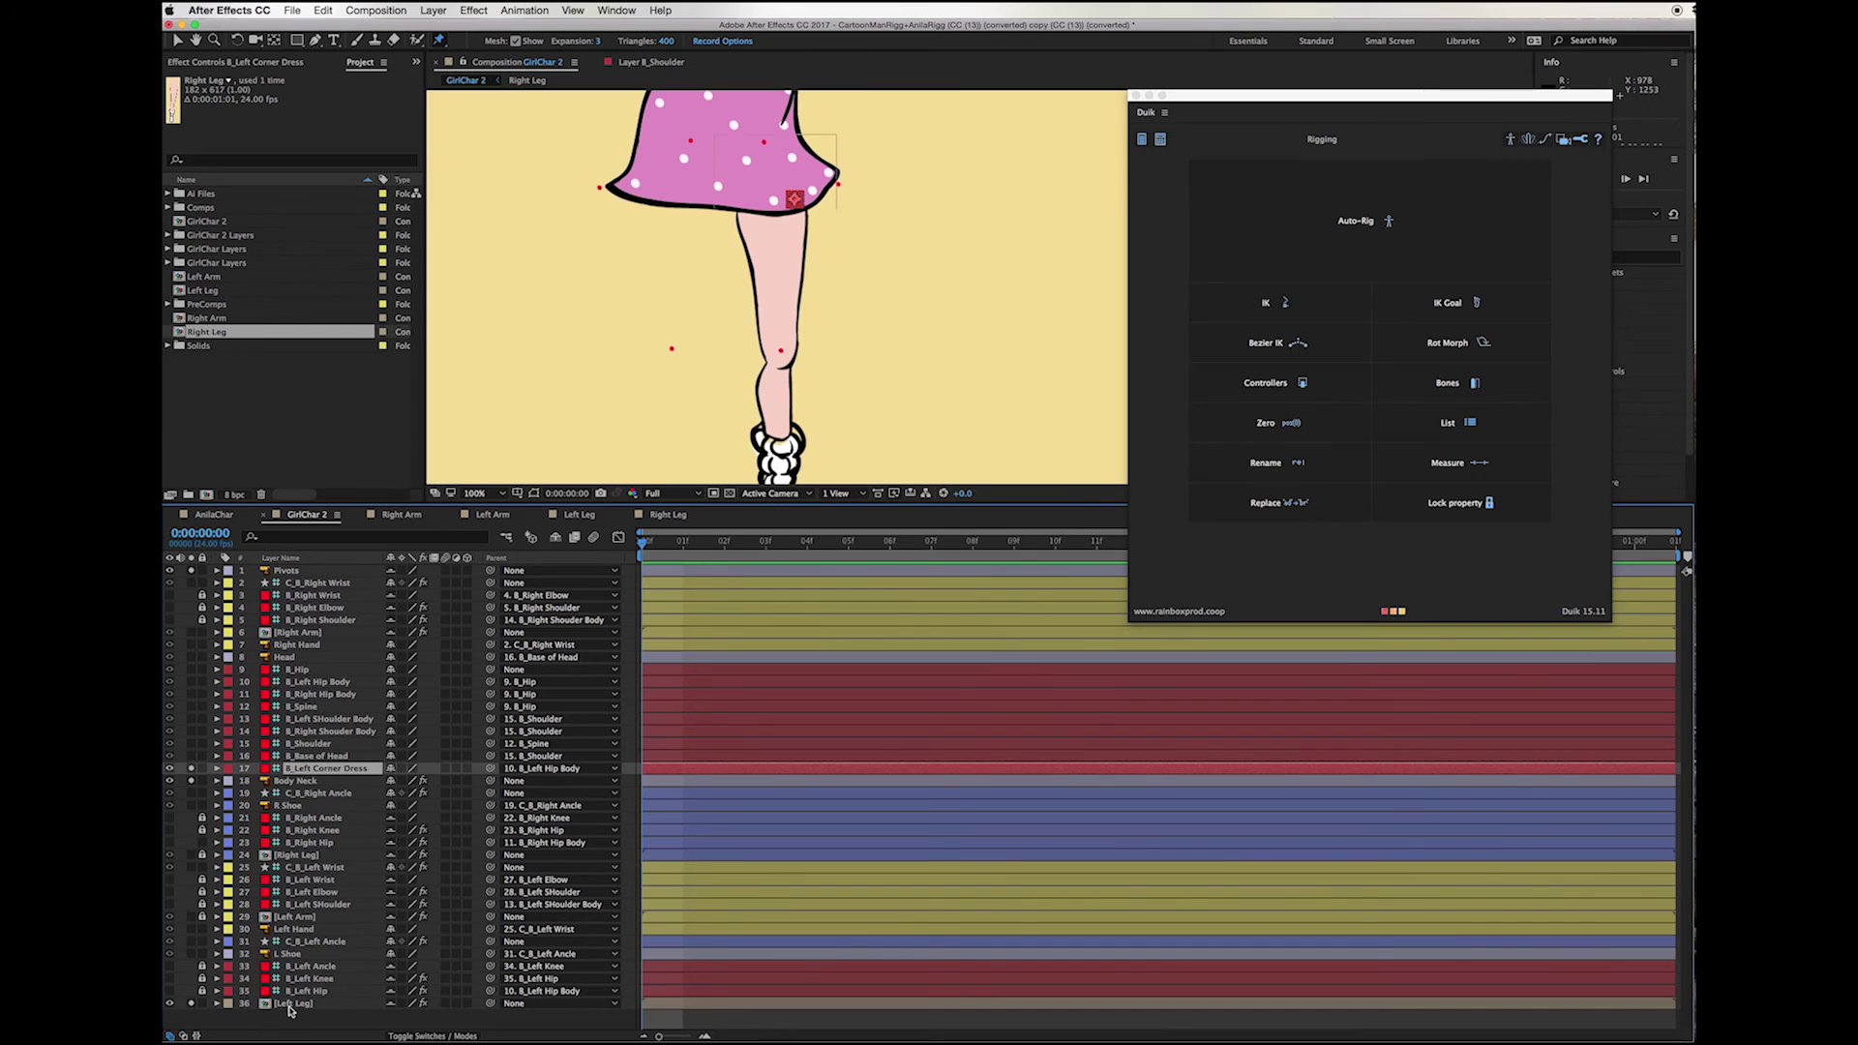
Step: Add a puppet pin to the Left Leg layer exactly where the B_Left Corner Dress bone sits
{"action": "left_click", "coordinate": [289, 1005]}
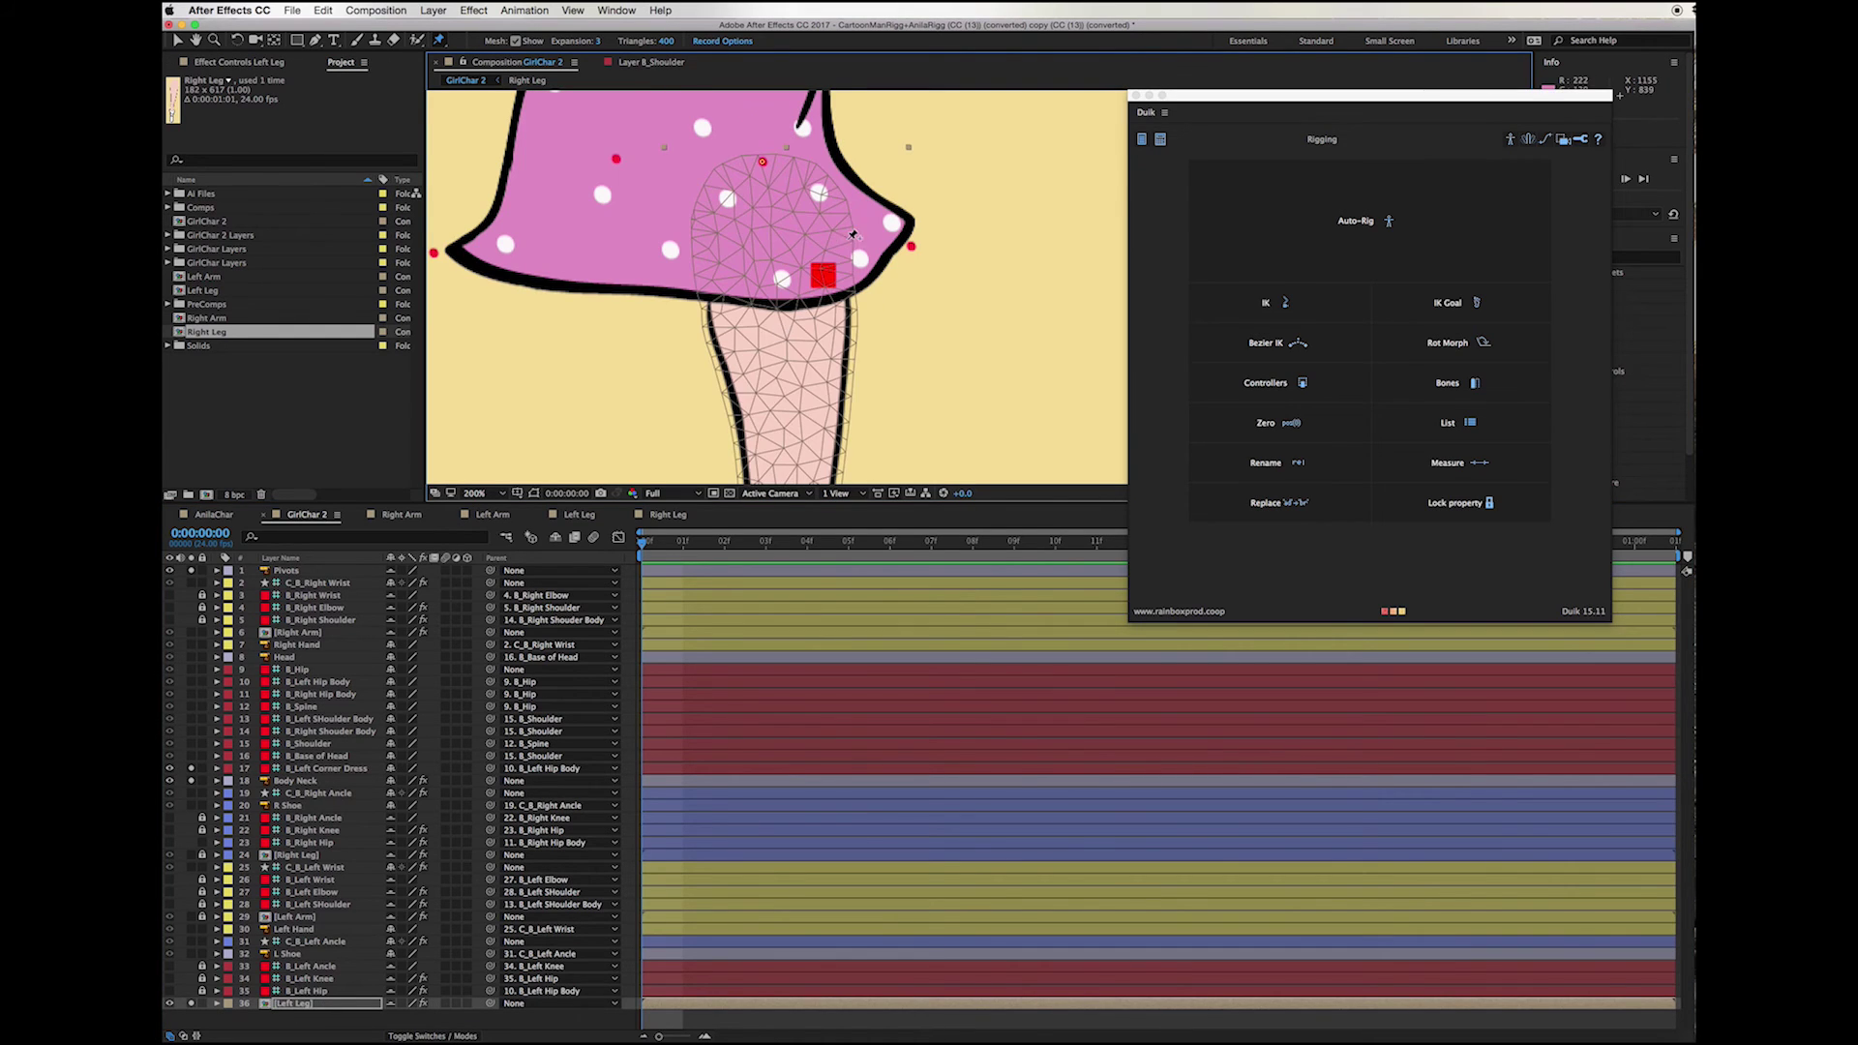
{"action": "left_click", "coordinate": [824, 277]}
{"action": "key", "text": "comma"}
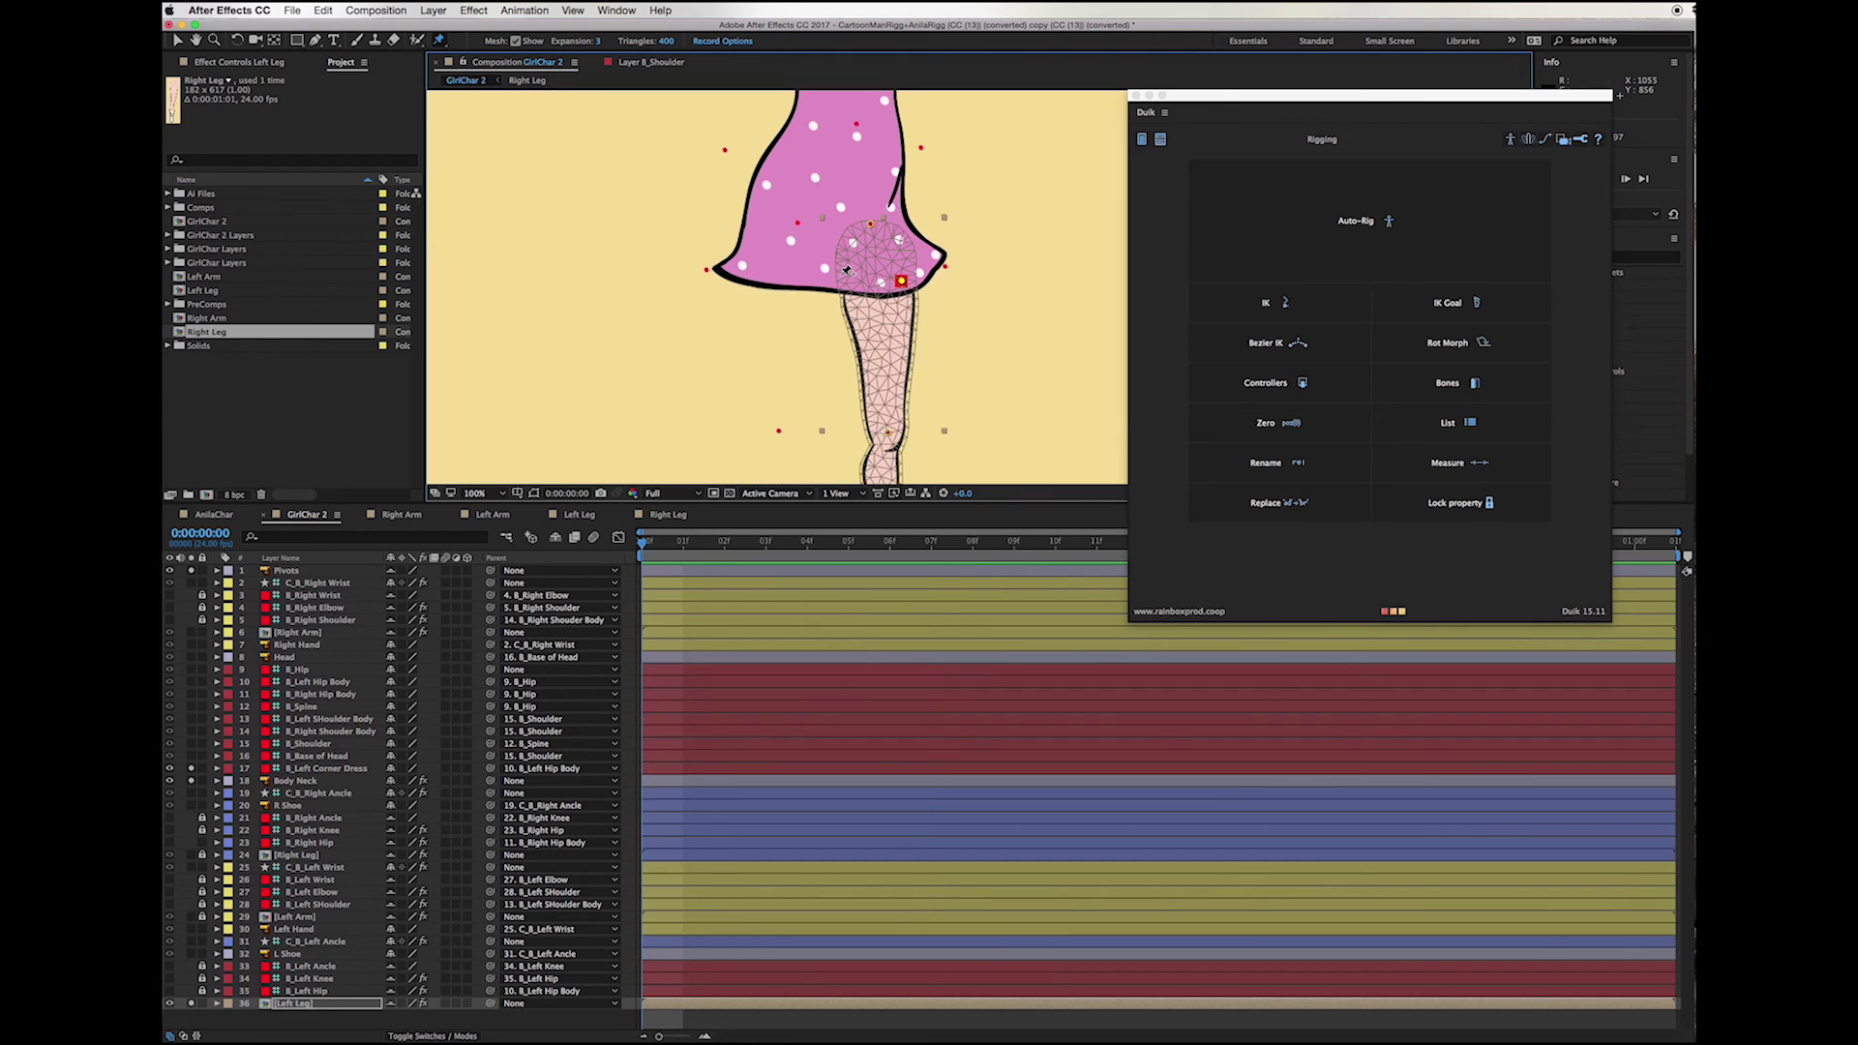
Step: Name the new Left Leg pin Left Dress Corner Leg and create a Duik bone from it
{"action": "left_click", "coordinate": [217, 1003]}
{"action": "scroll", "coordinate": [394, 924], "scroll_direction": "down", "scroll_amount": 4}
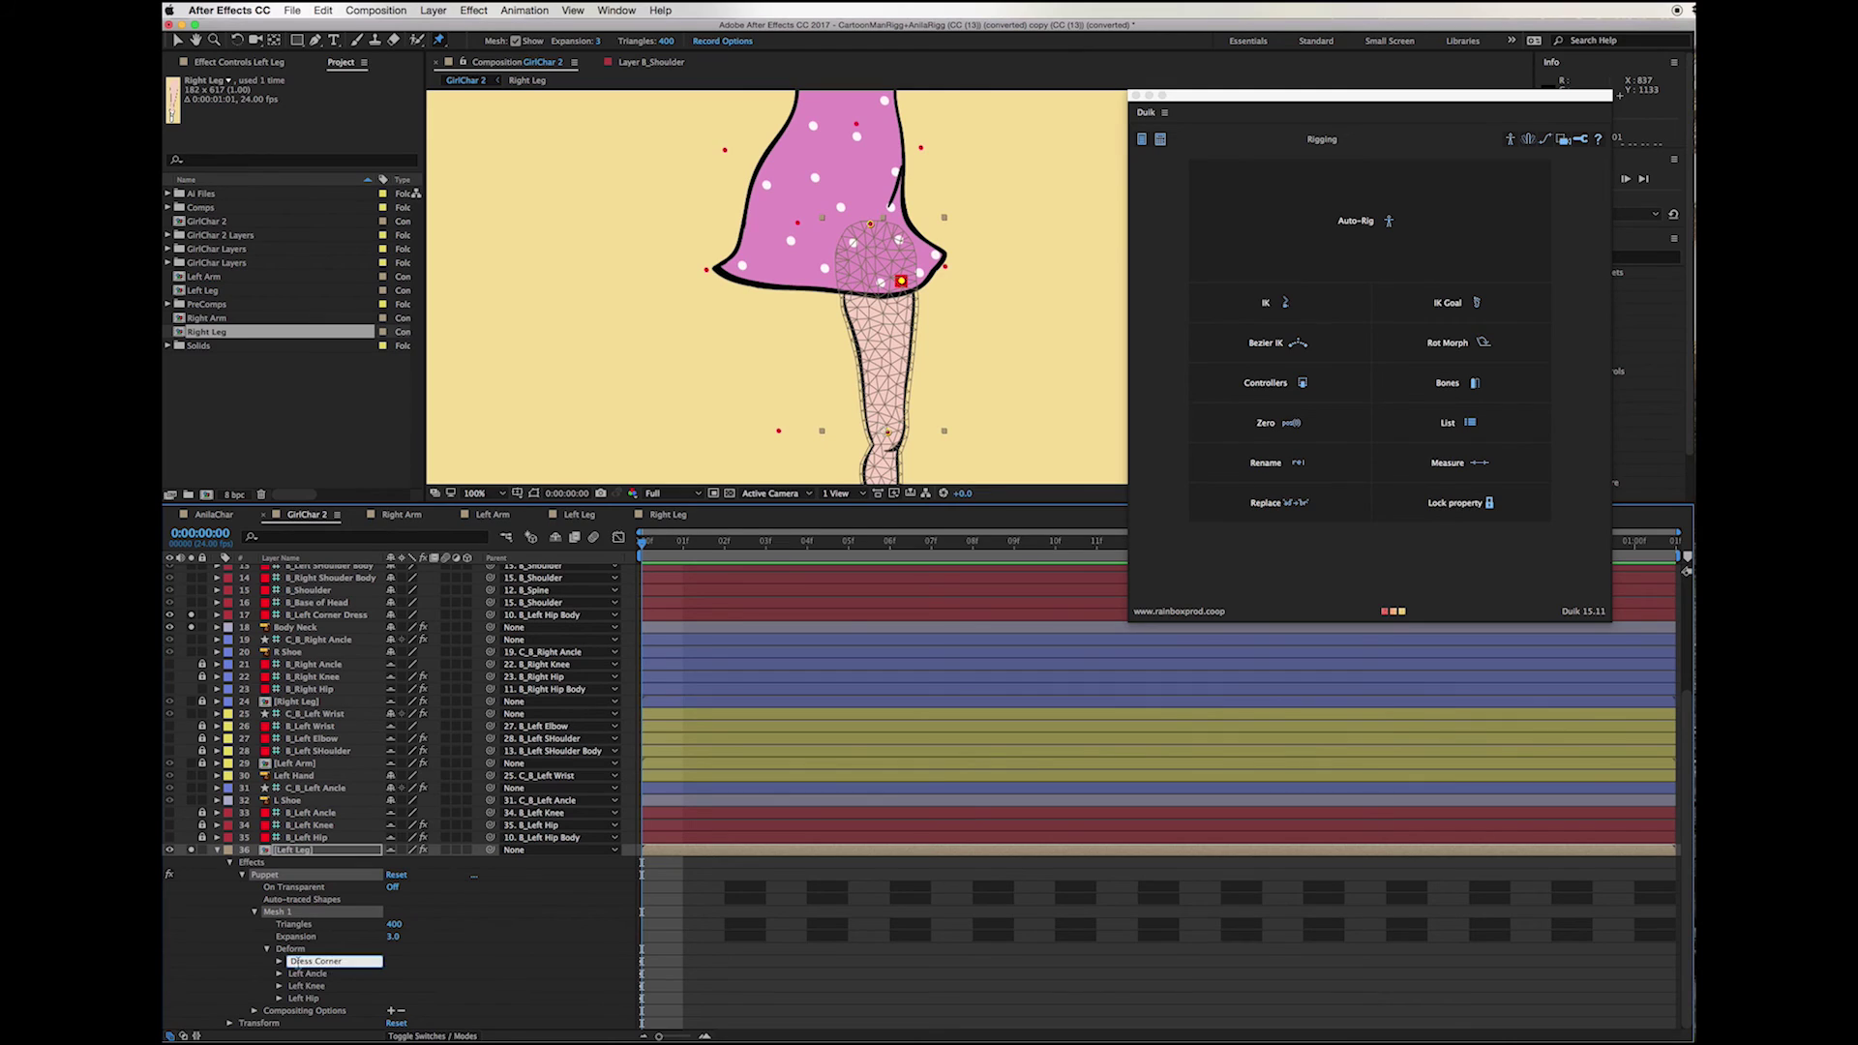
{"action": "type", "text": "Left Dress Corner Leg"}
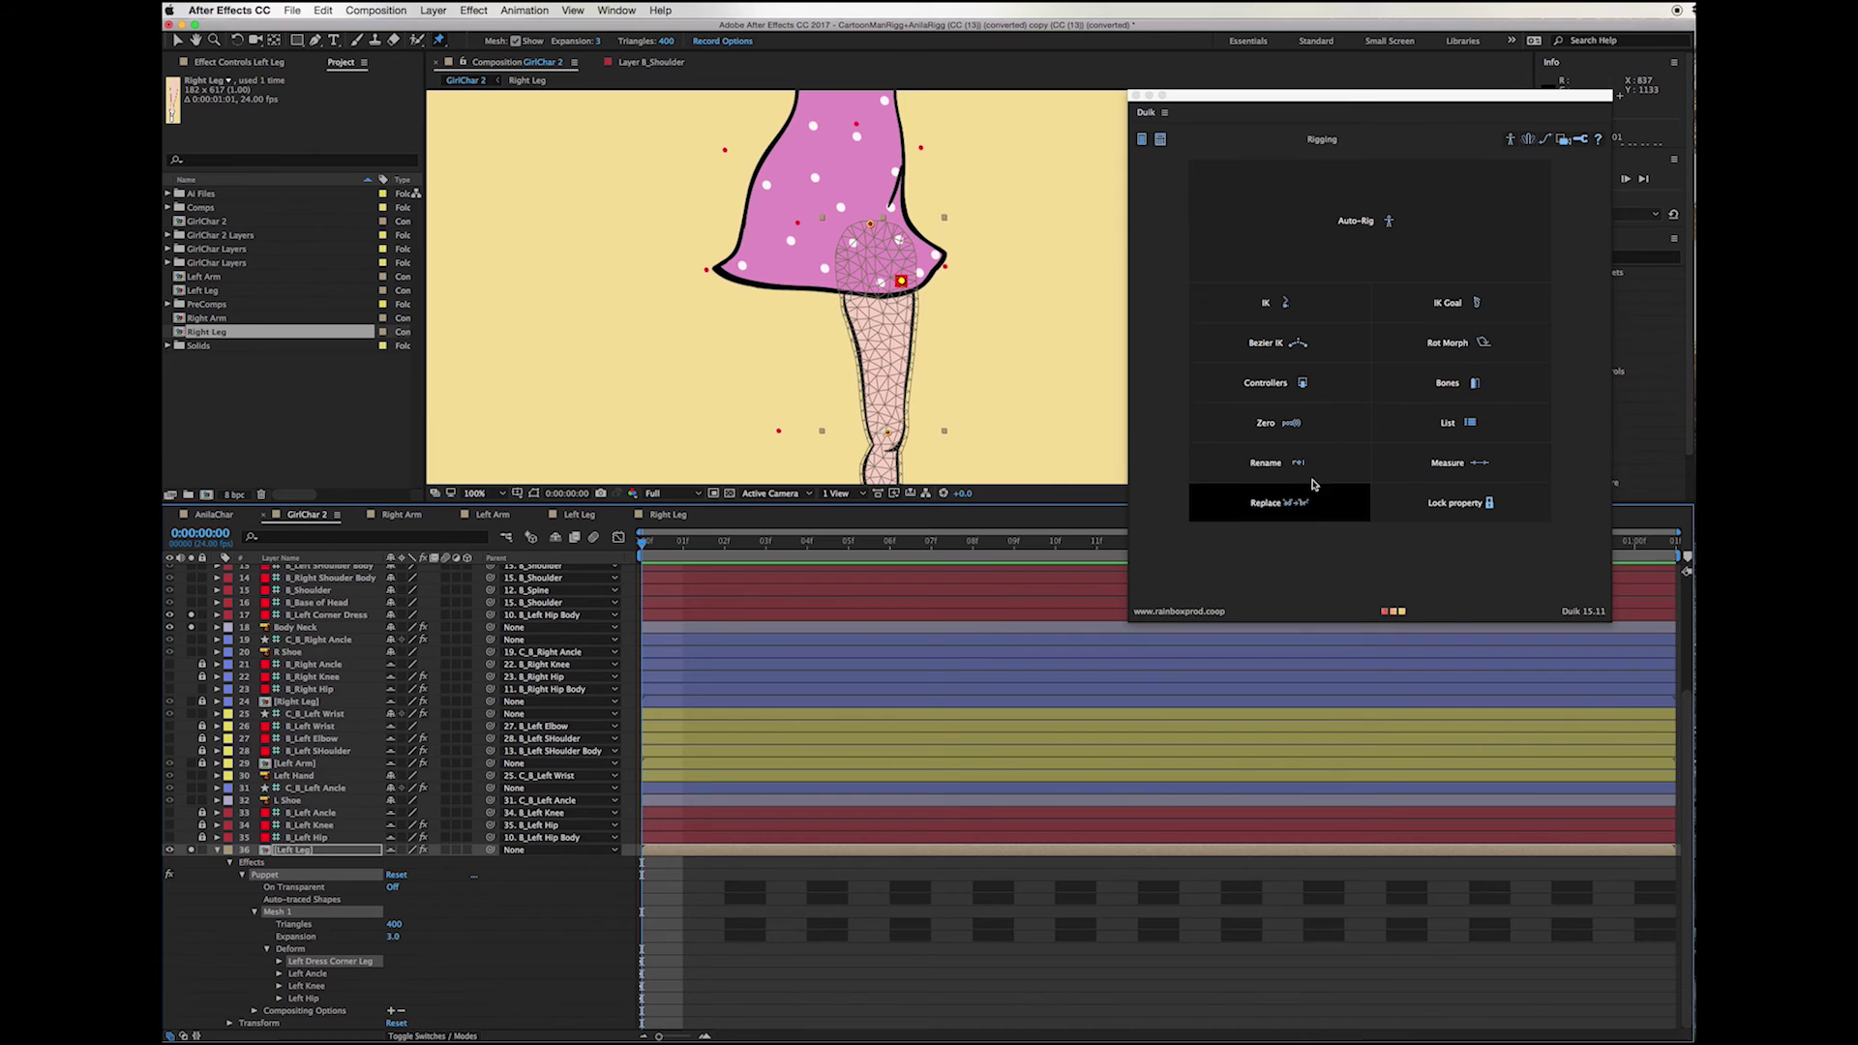
{"action": "left_click", "coordinate": [1451, 386]}
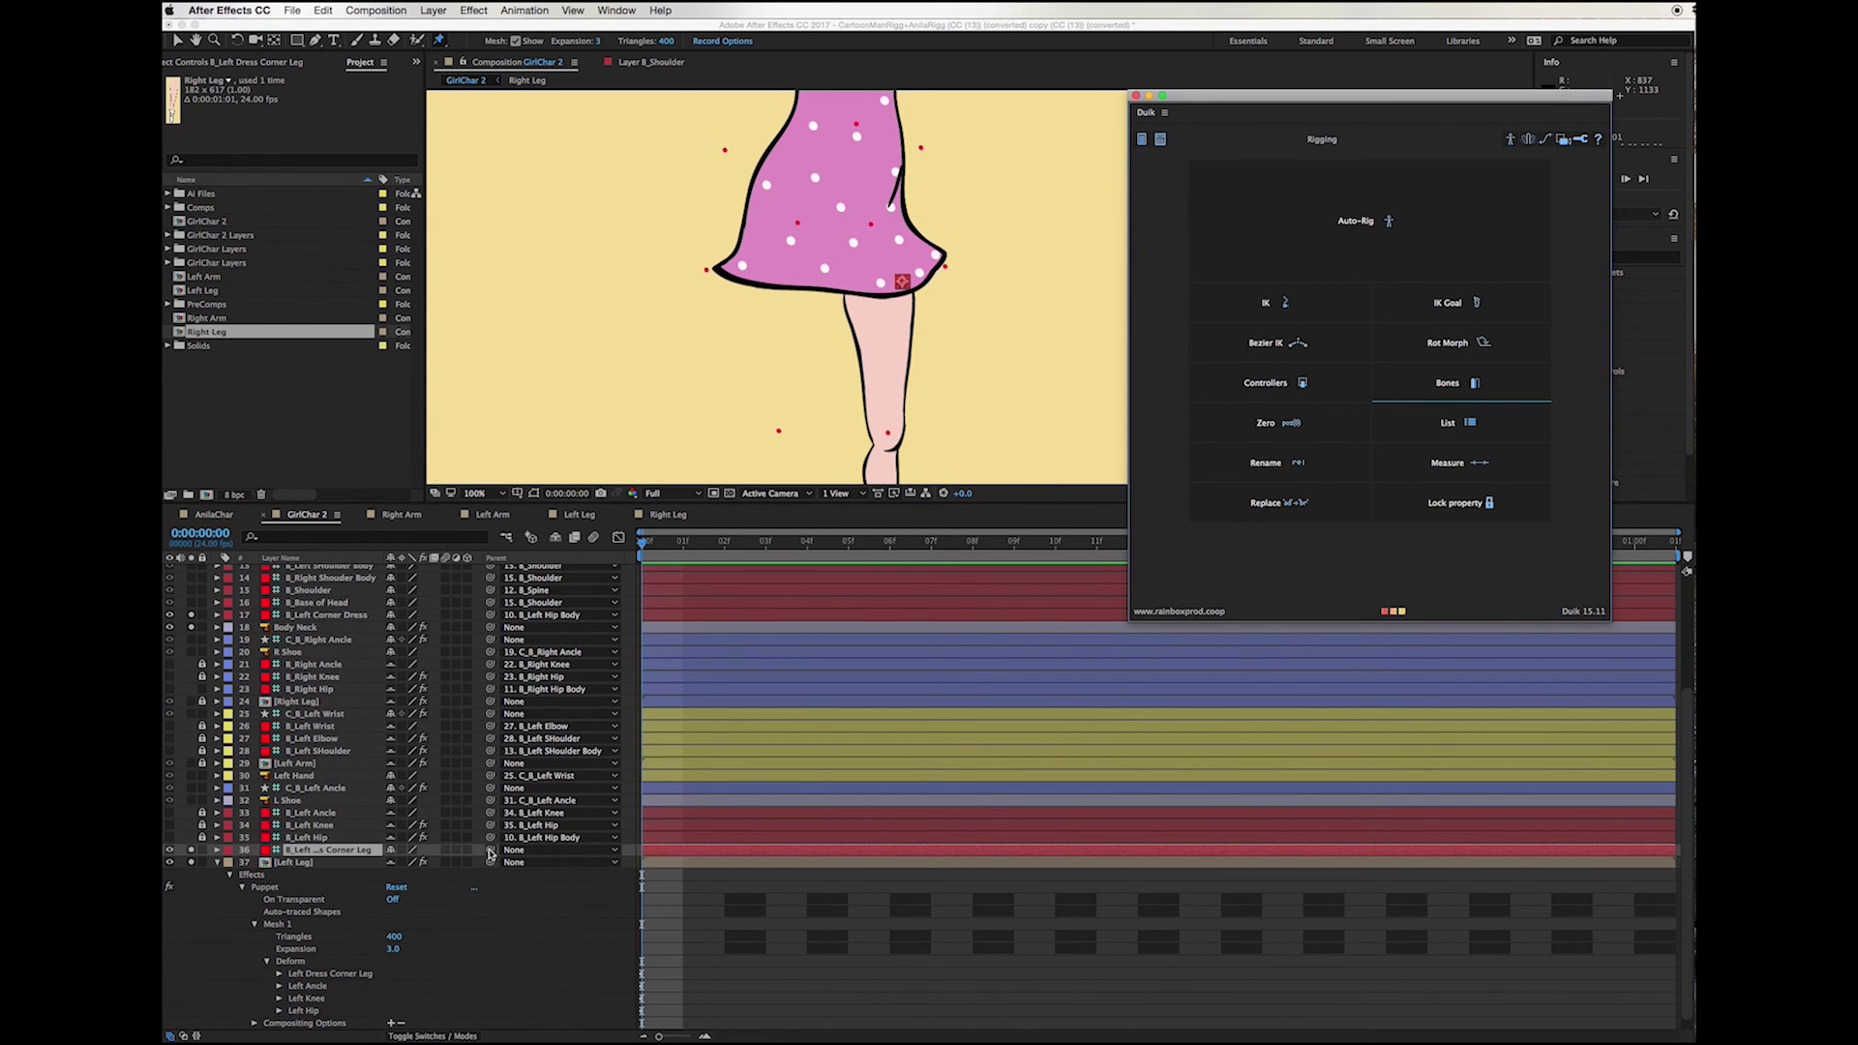
Step: Parent the B_Left Dress Corner Leg bone to B_Left Hip, and B_Left Corner Dress to B_Left Dress Corner Leg
{"action": "left_click_drag", "start_coordinate": [491, 854], "coordinate": [306, 838]}
{"action": "left_click", "coordinate": [177, 41]}
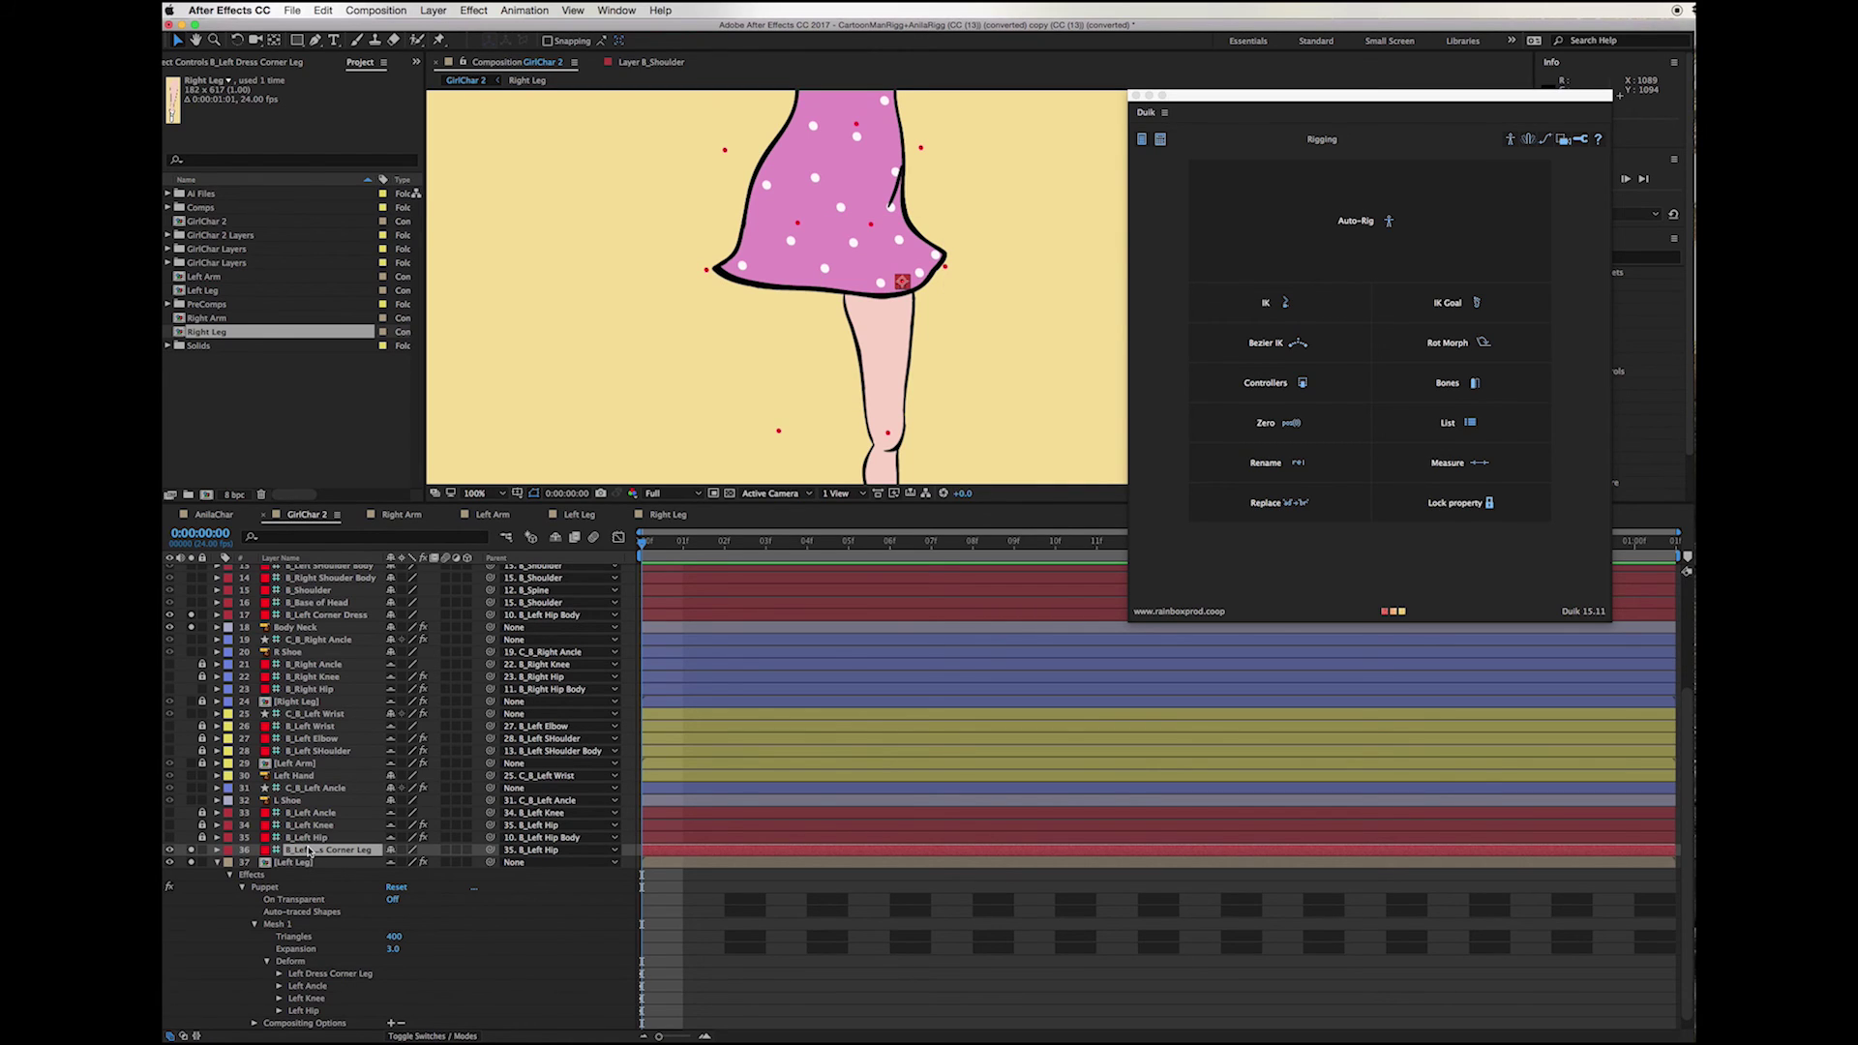
{"action": "left_click", "coordinate": [490, 615]}
{"action": "left_click_drag", "start_coordinate": [491, 615], "coordinate": [351, 854]}
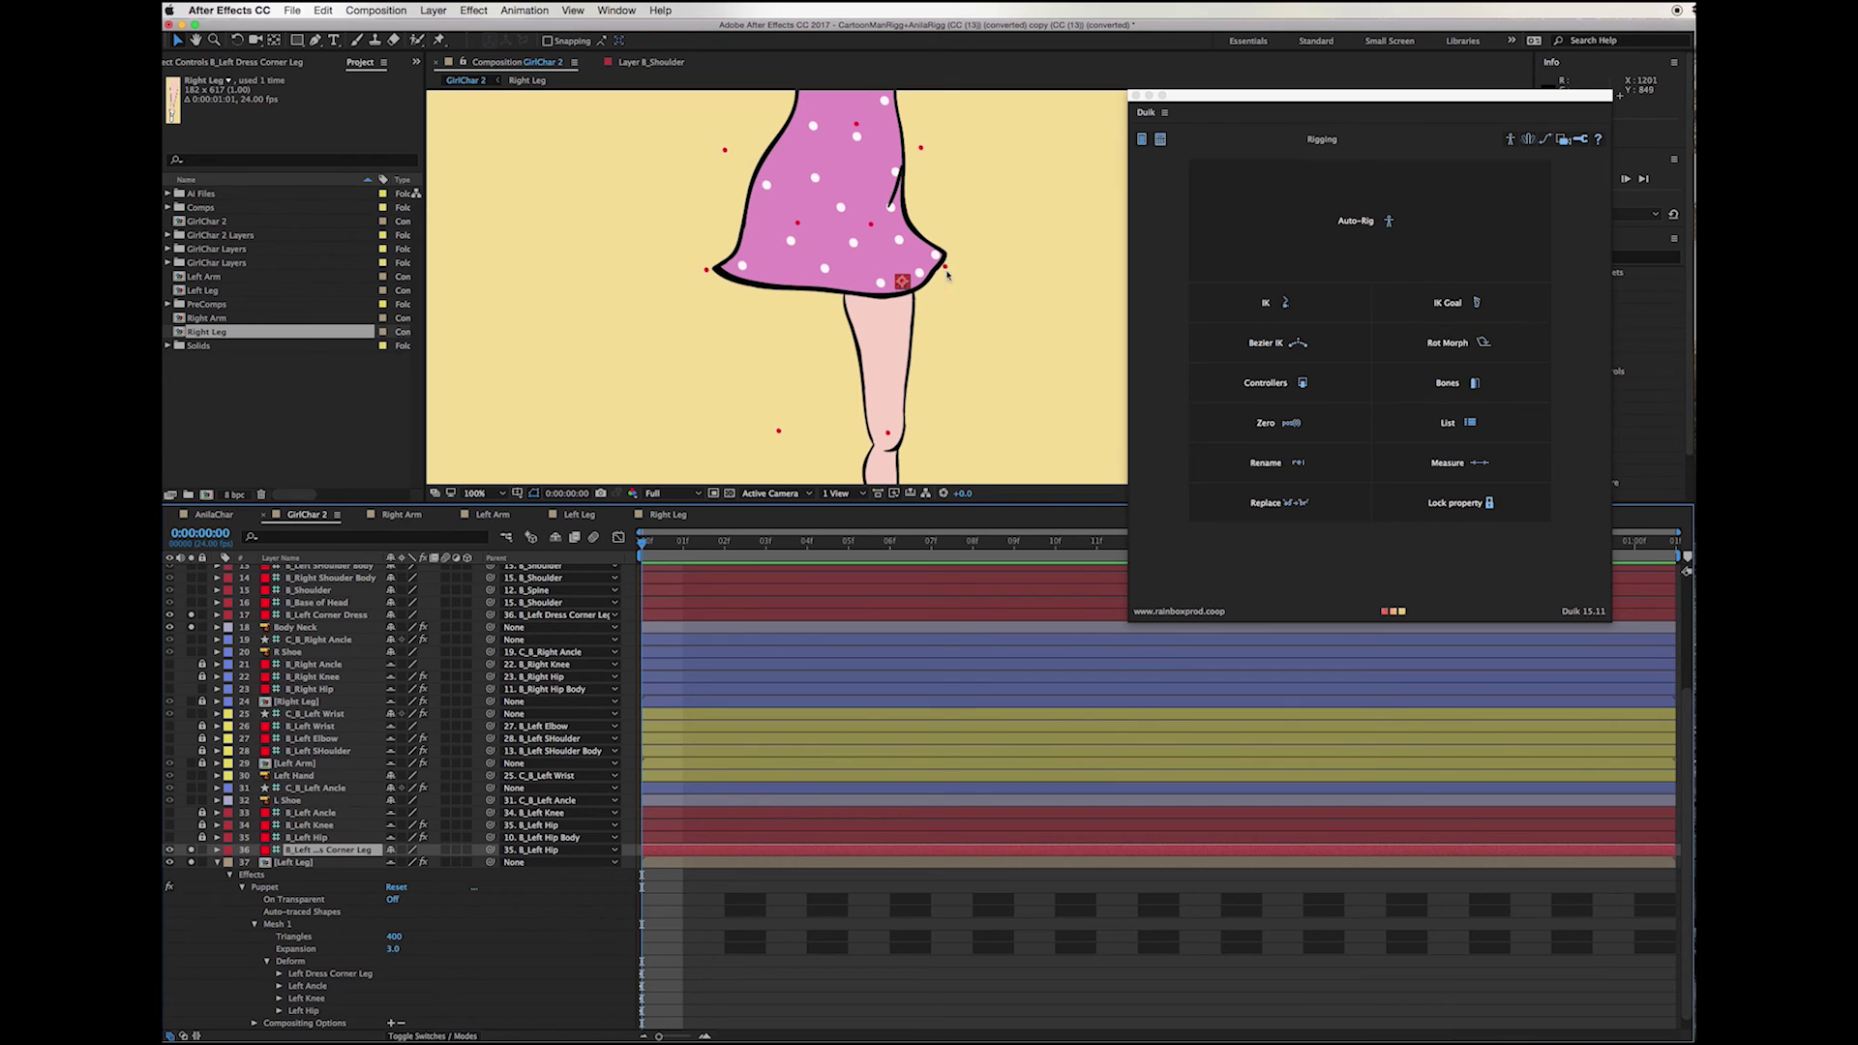
{"action": "scroll", "coordinate": [914, 380], "scroll_direction": "down", "scroll_amount": 1}
{"action": "mouse_move", "coordinate": [931, 458]}
{"action": "left_mouse_down"}
{"action": "mouse_move", "coordinate": [970, 422]}
{"action": "mouse_move", "coordinate": [889, 447]}
{"action": "mouse_move", "coordinate": [958, 404]}
{"action": "mouse_move", "coordinate": [918, 472]}
{"action": "left_mouse_up"}
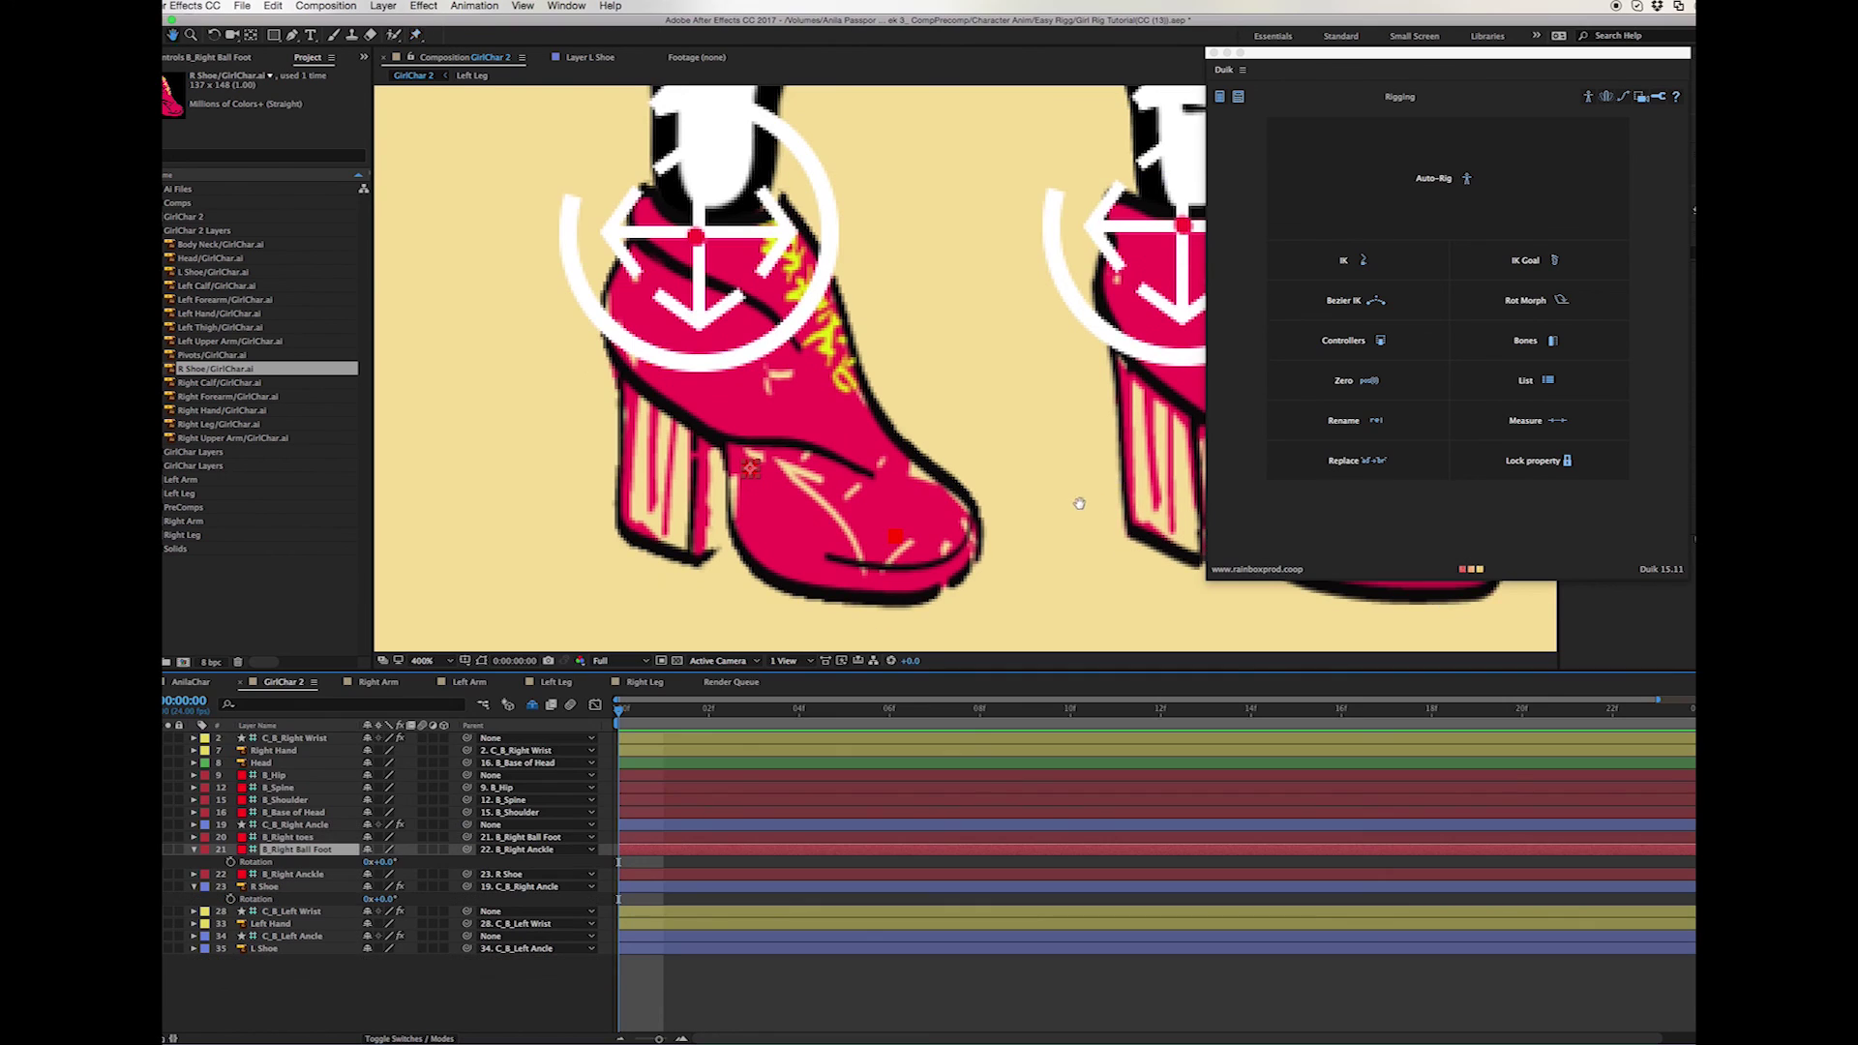
Step: Add three puppet pins to the L Shoe layer at the ankle, ball of the foot and toes, with 411 mesh triangles
{"action": "left_click_drag", "start_coordinate": [1084, 506], "coordinate": [647, 502]}
{"action": "left_click", "coordinate": [265, 937]}
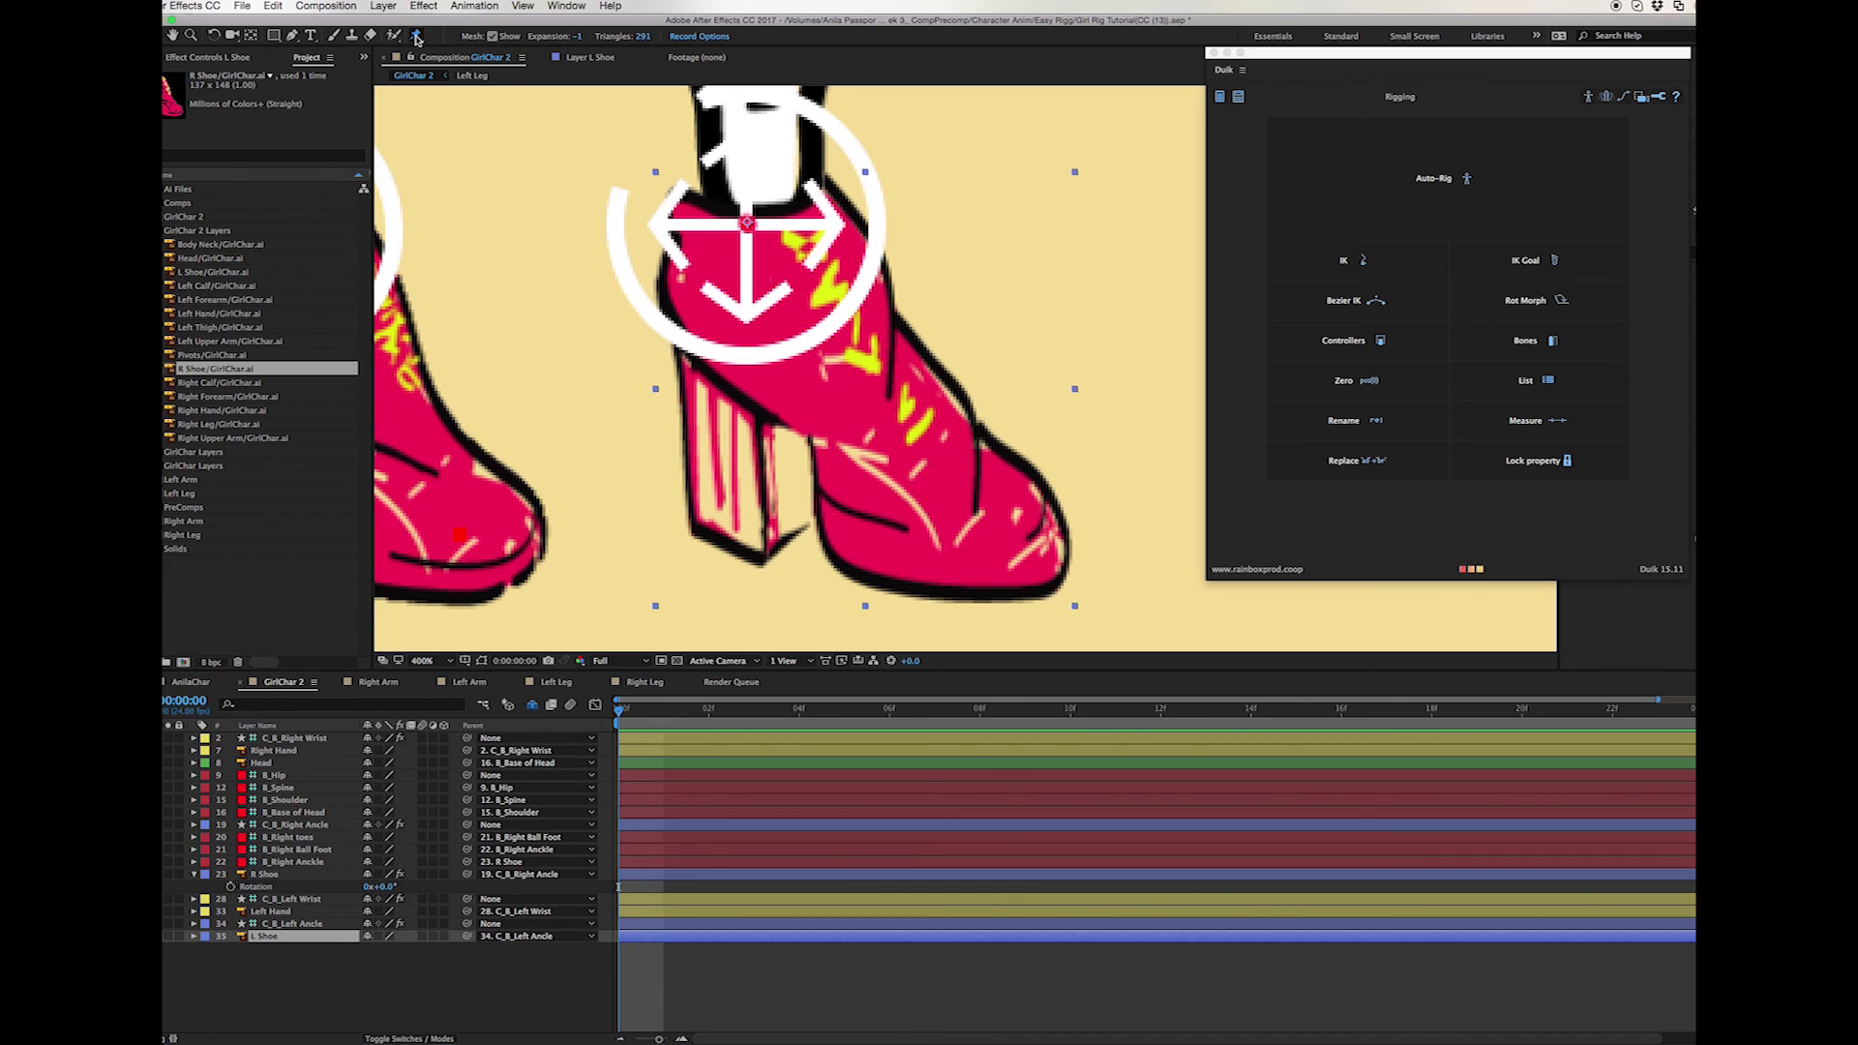
{"action": "left_click", "coordinate": [720, 322]}
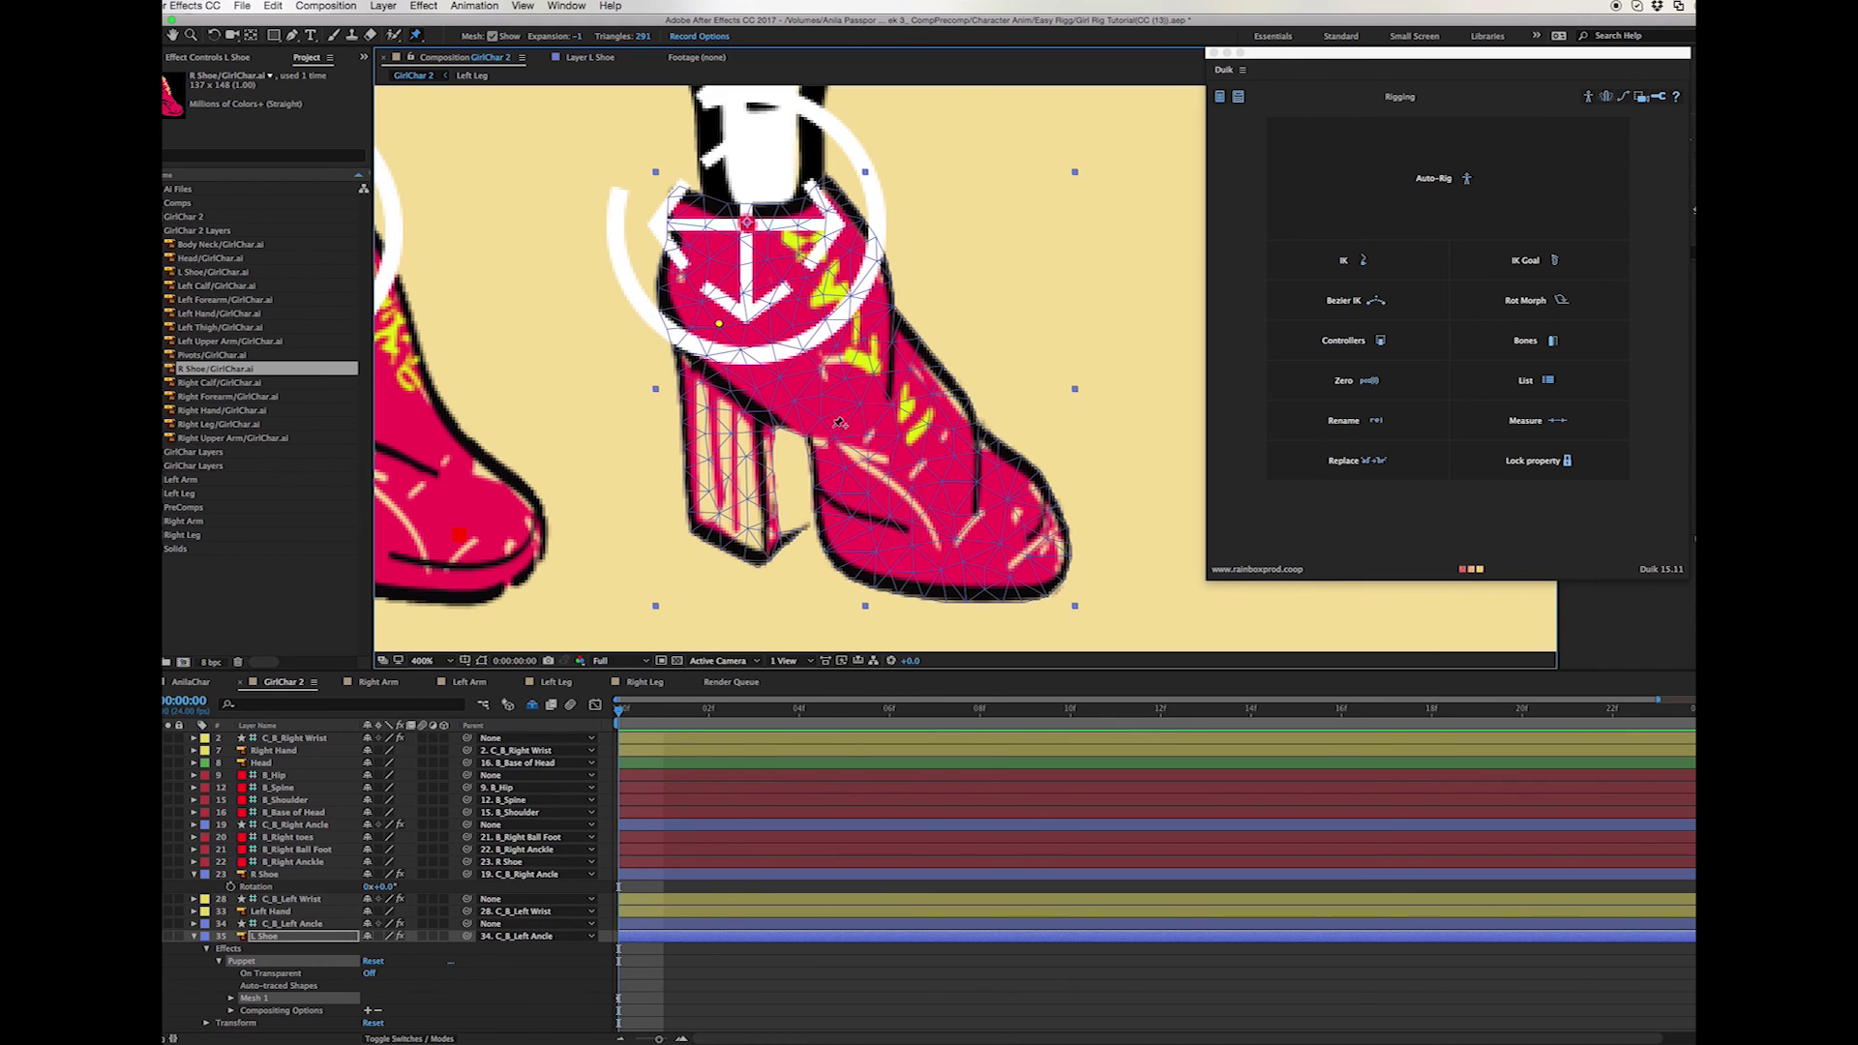
{"action": "left_click", "coordinate": [831, 430]}
{"action": "left_click", "coordinate": [977, 531]}
{"action": "mouse_move", "coordinate": [629, 41]}
{"action": "left_mouse_down"}
{"action": "mouse_move", "coordinate": [694, 41]}
{"action": "mouse_move", "coordinate": [639, 41]}
{"action": "left_mouse_up"}
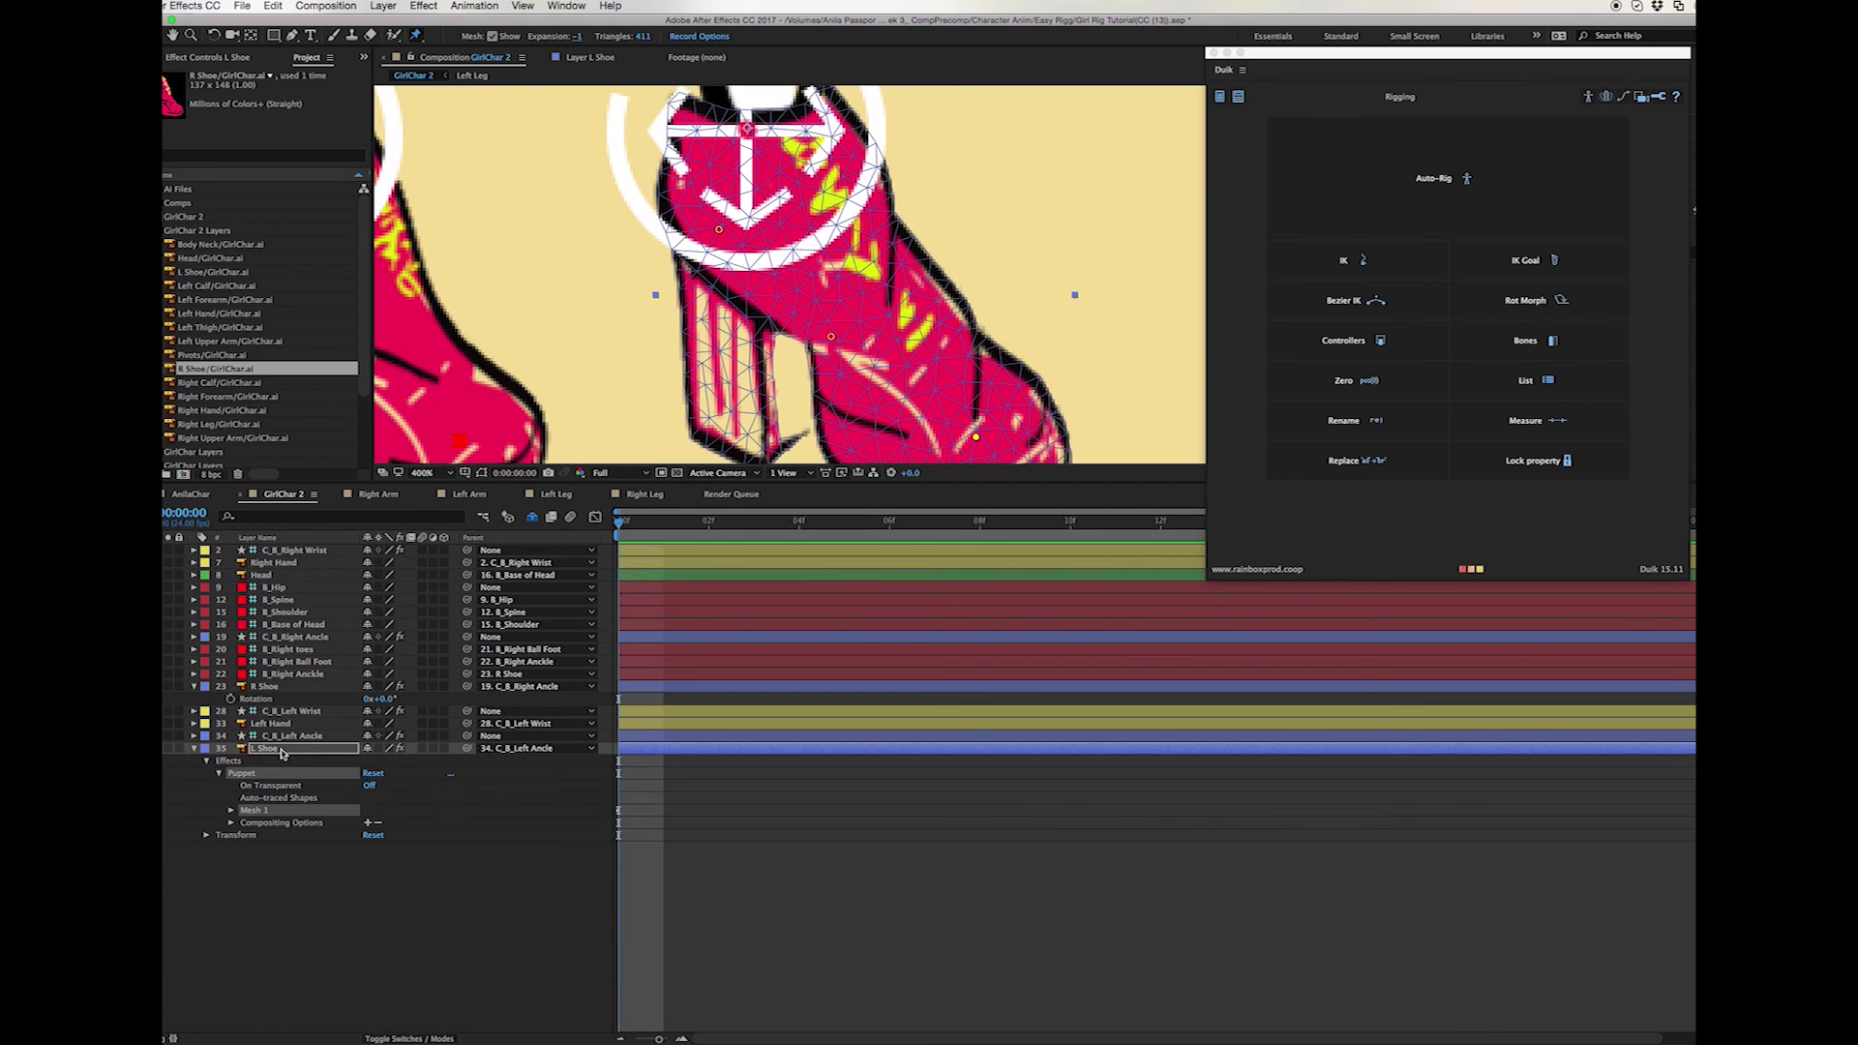
Step: Name the L Shoe pins Left Toes, Left Ball Of Foot and Left Ankle, and create Duik bones from them
{"action": "left_click", "coordinate": [231, 810]}
{"action": "left_click", "coordinate": [245, 848]}
{"action": "left_click", "coordinate": [285, 859]}
{"action": "key", "text": "Return"}
{"action": "type", "text": "Left Toes"}
{"action": "key", "text": "Return"}
{"action": "left_click", "coordinate": [292, 872]}
{"action": "key", "text": "Return"}
{"action": "type", "text": "Left Ball Of Foot"}
{"action": "key", "text": "Return"}
{"action": "left_click", "coordinate": [288, 885]}
{"action": "key", "text": "Return"}
{"action": "type", "text": "Left Ankle"}
{"action": "key", "text": "Return"}
{"action": "left_click", "coordinate": [281, 859], "text": "shift"}
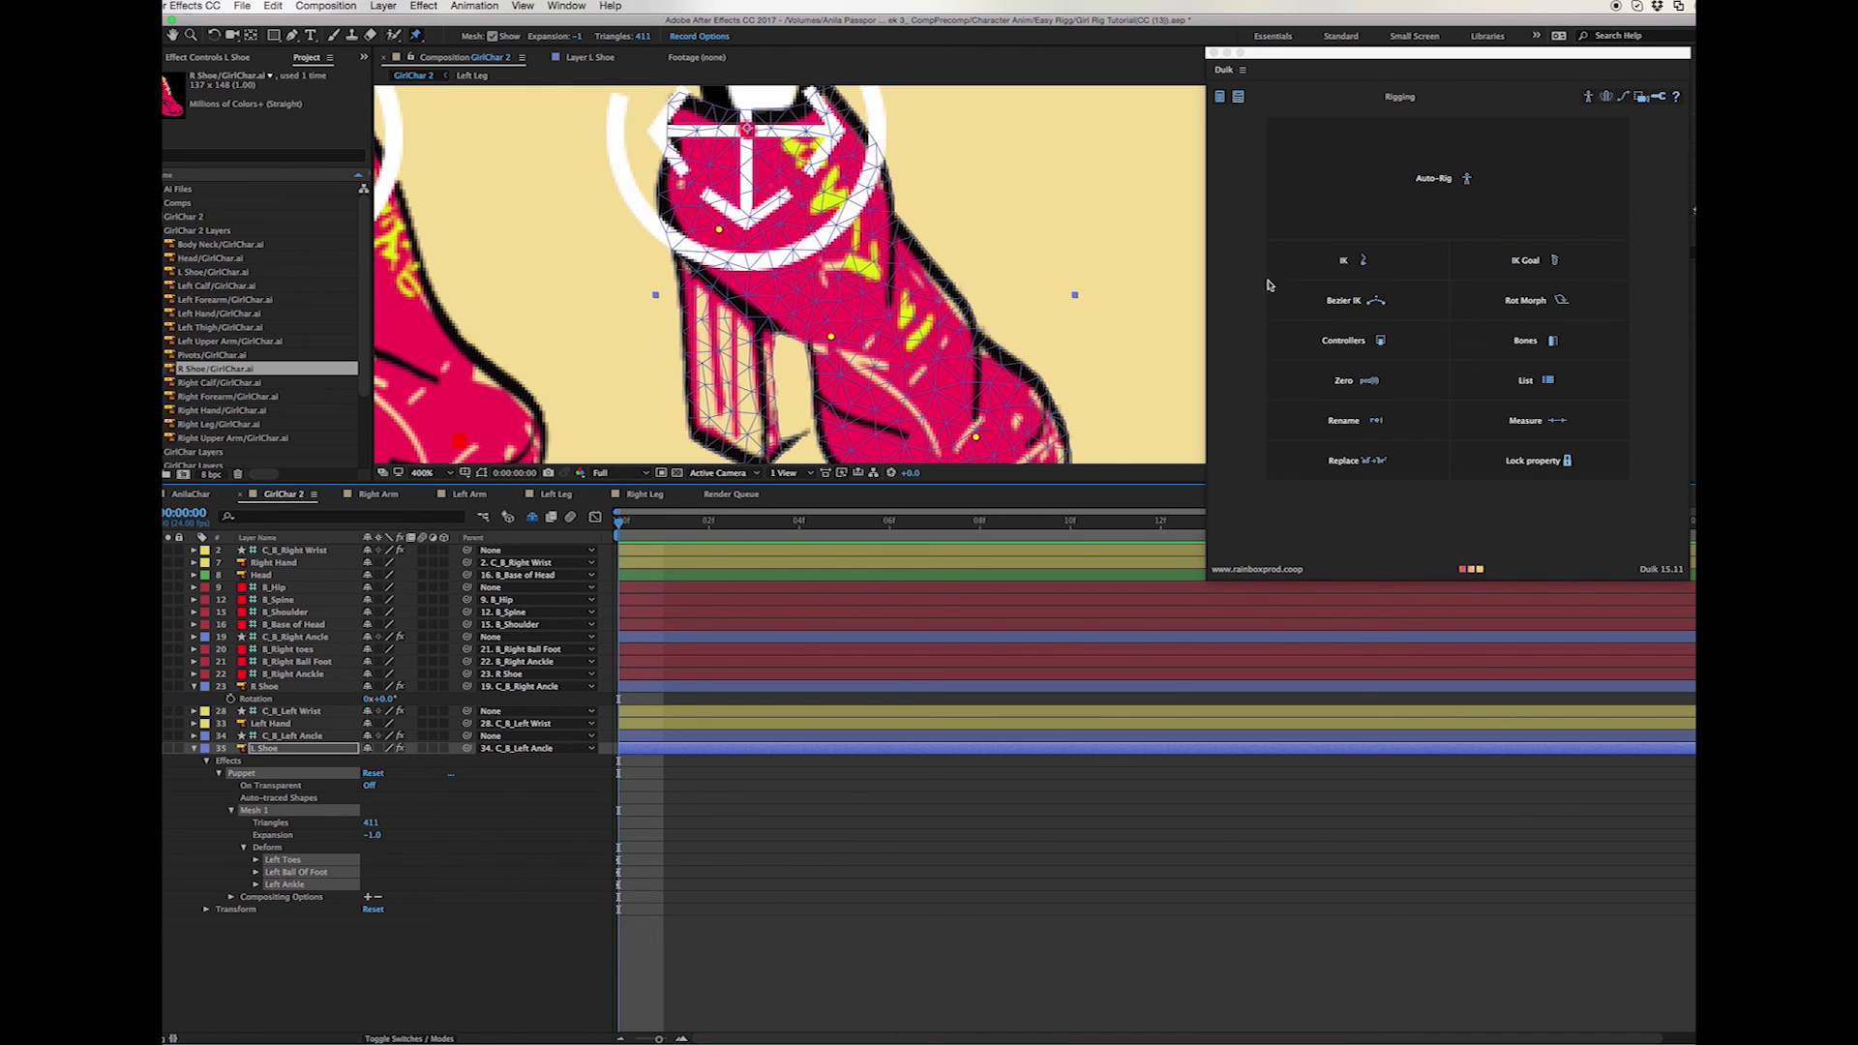
{"action": "left_click", "coordinate": [1502, 346]}
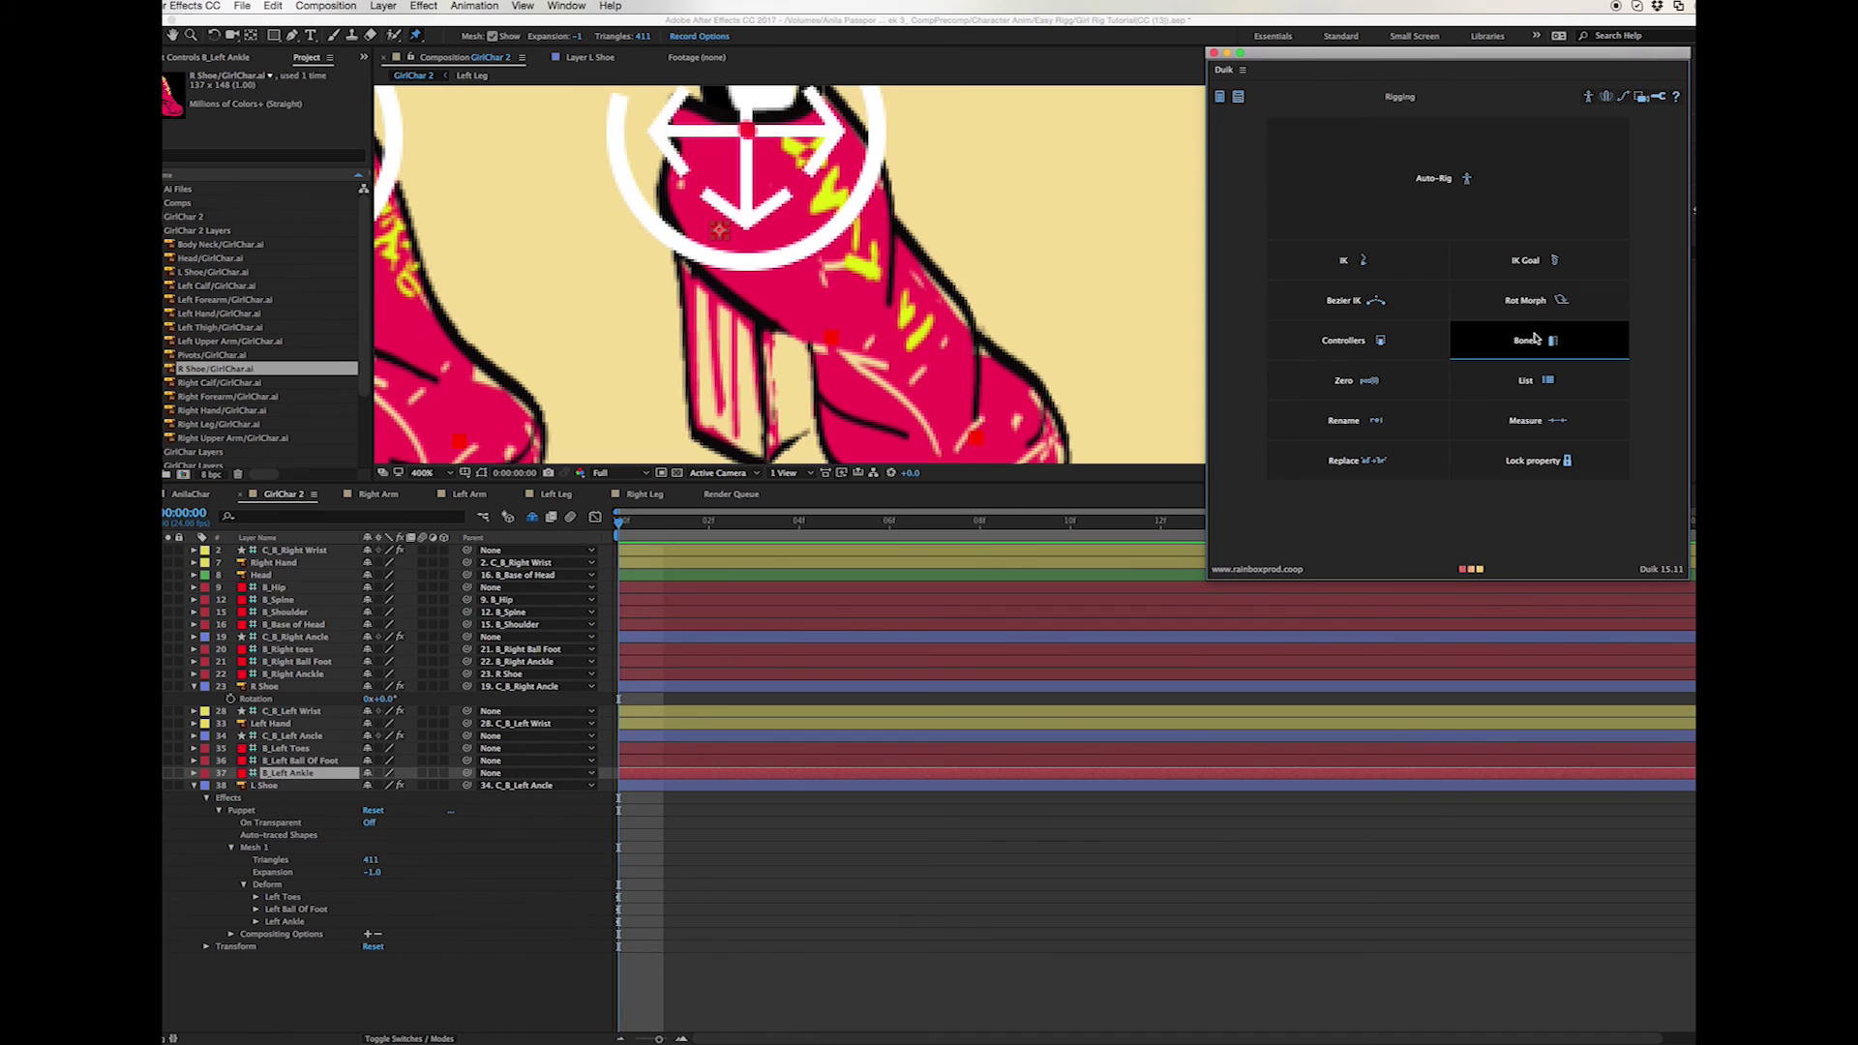
Step: Parent B_Left Toes to B_Left Ball Of Foot, that bone to B_Left Ankle, and B_Left Ankle to the L Shoe layer
{"action": "left_click", "coordinate": [468, 754]}
{"action": "left_click_drag", "start_coordinate": [450, 751], "coordinate": [309, 761]}
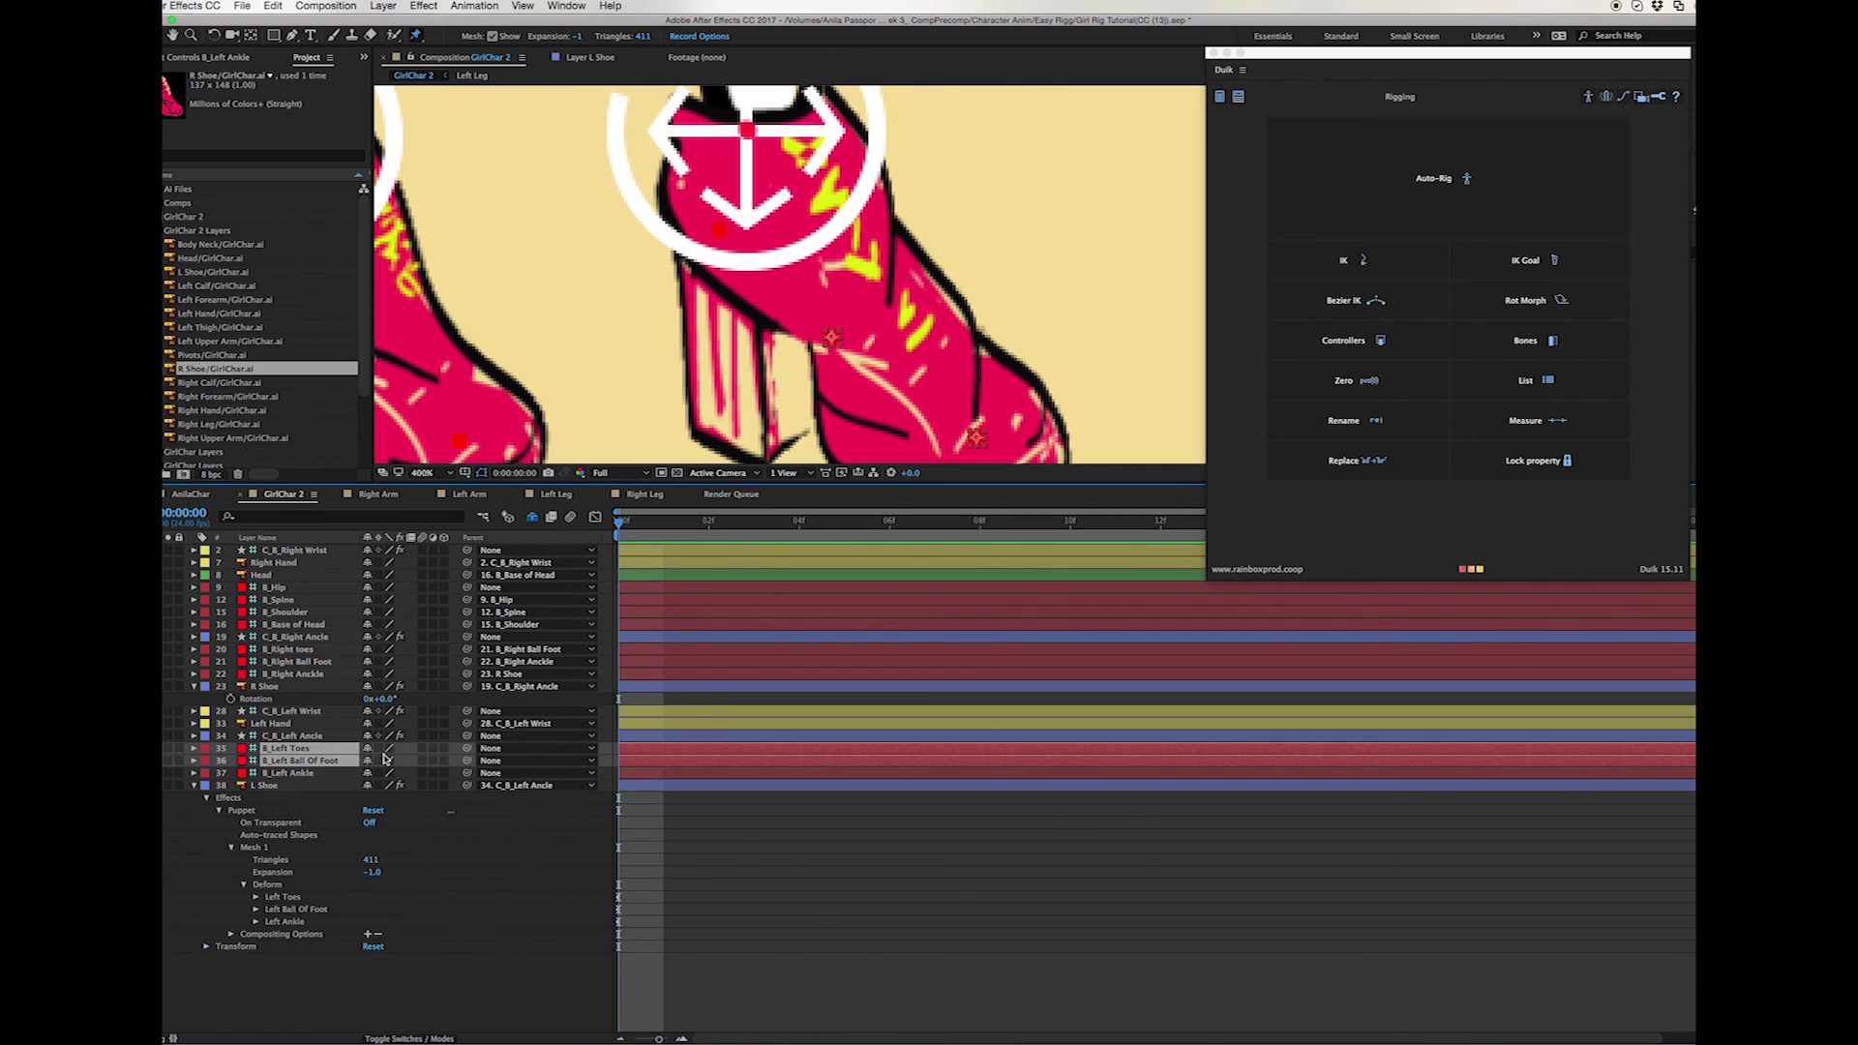
{"action": "key", "text": "super+shift+a"}
{"action": "left_click_drag", "start_coordinate": [466, 749], "coordinate": [334, 760]}
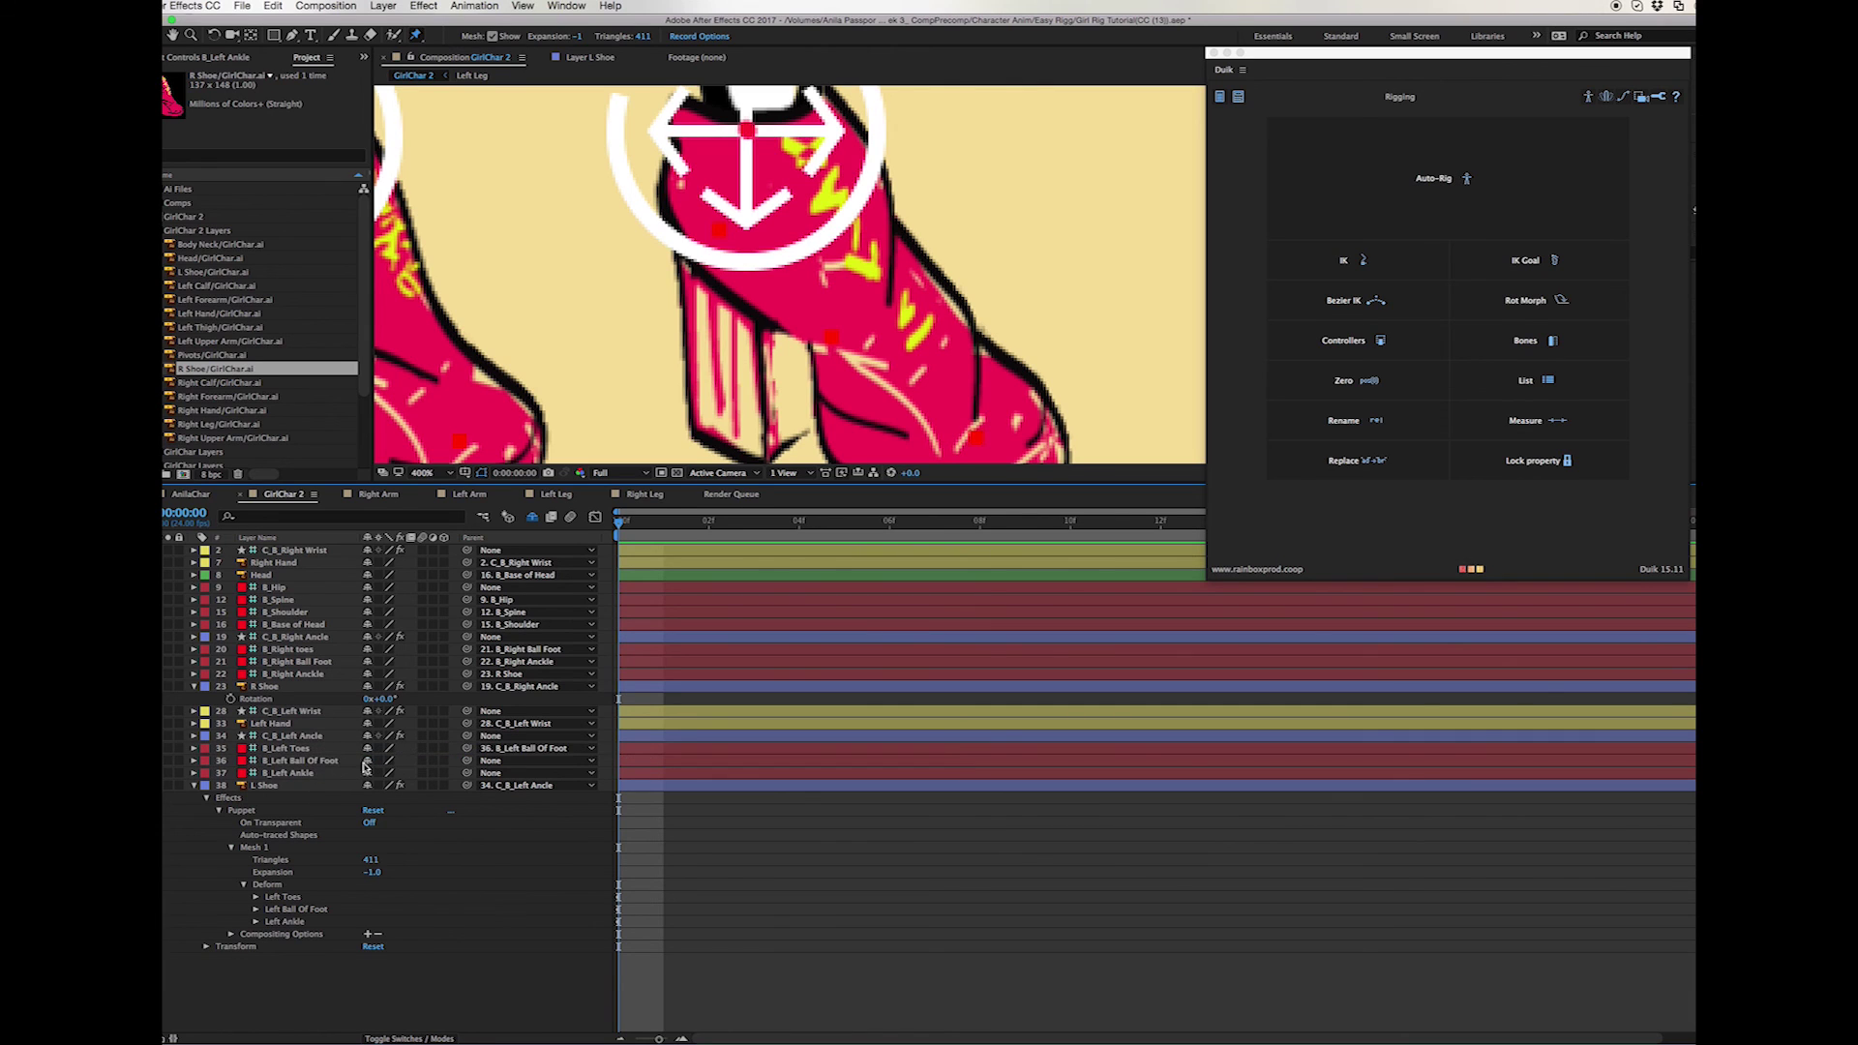
{"action": "left_click_drag", "start_coordinate": [467, 761], "coordinate": [297, 779]}
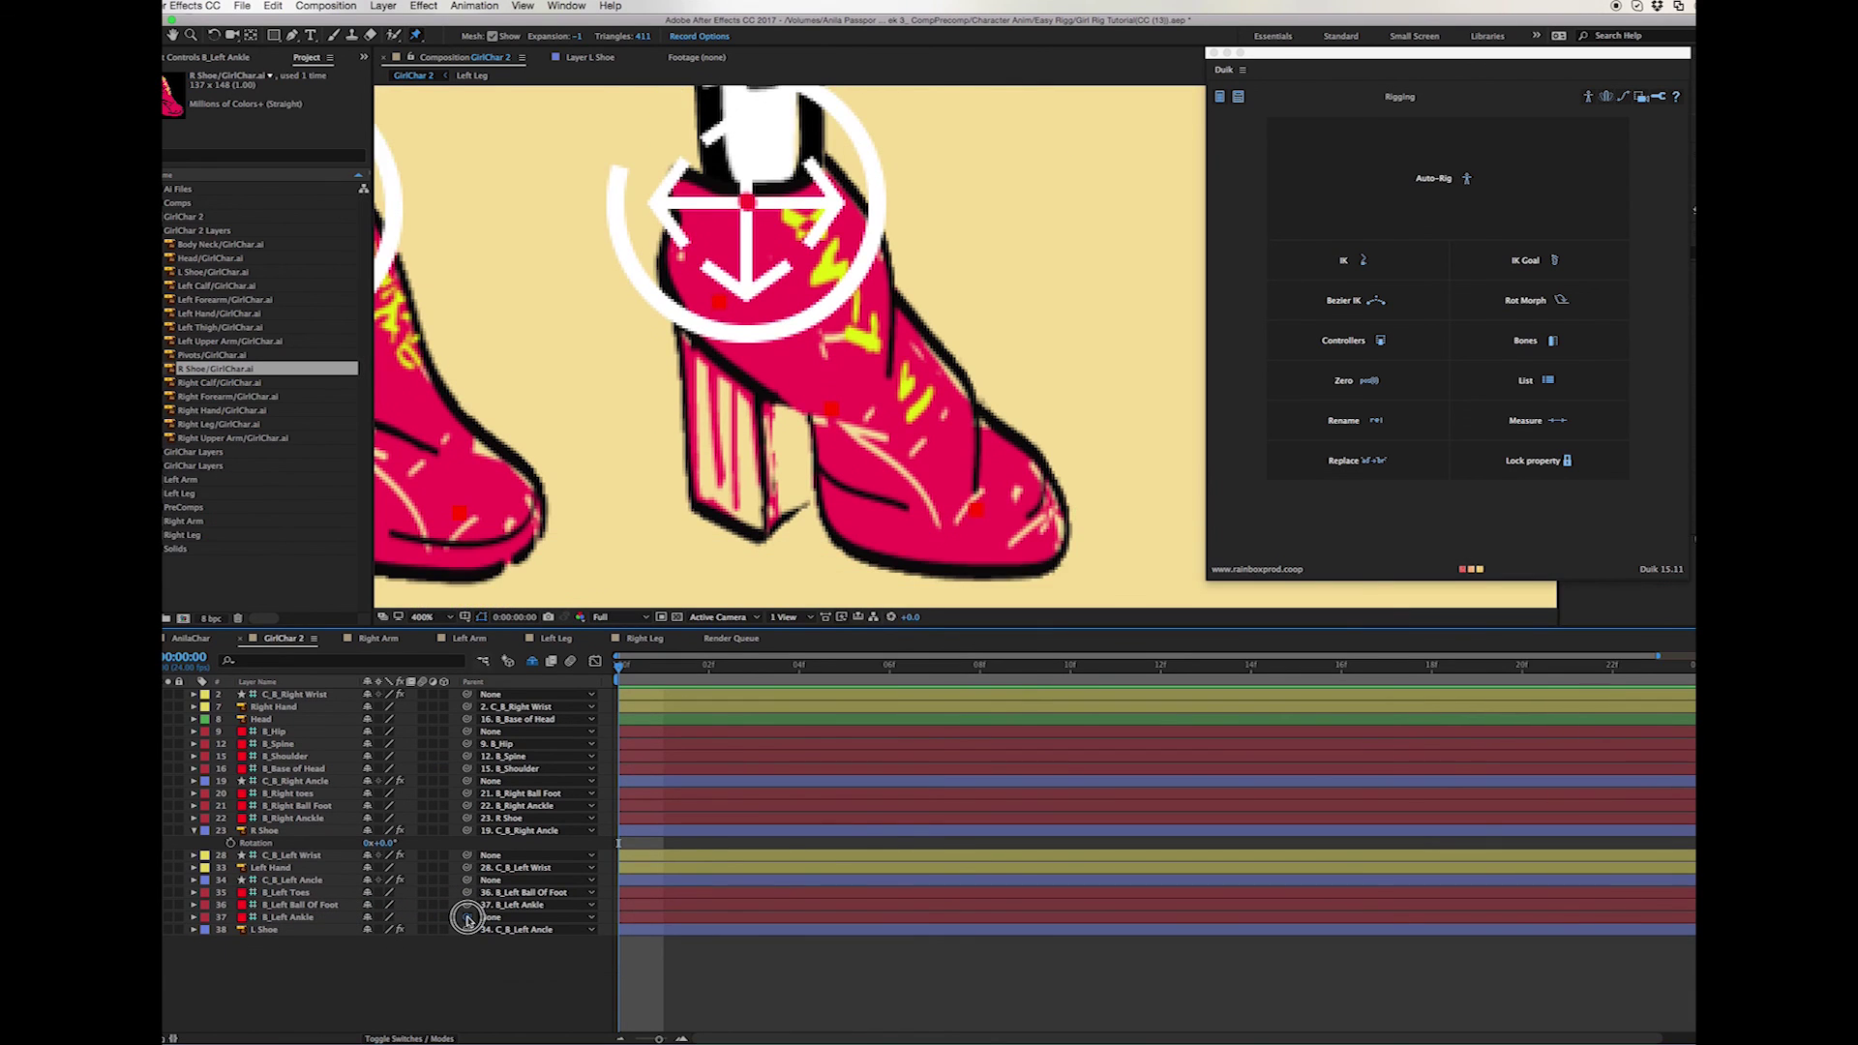
{"action": "left_click_drag", "start_coordinate": [467, 917], "coordinate": [299, 934]}
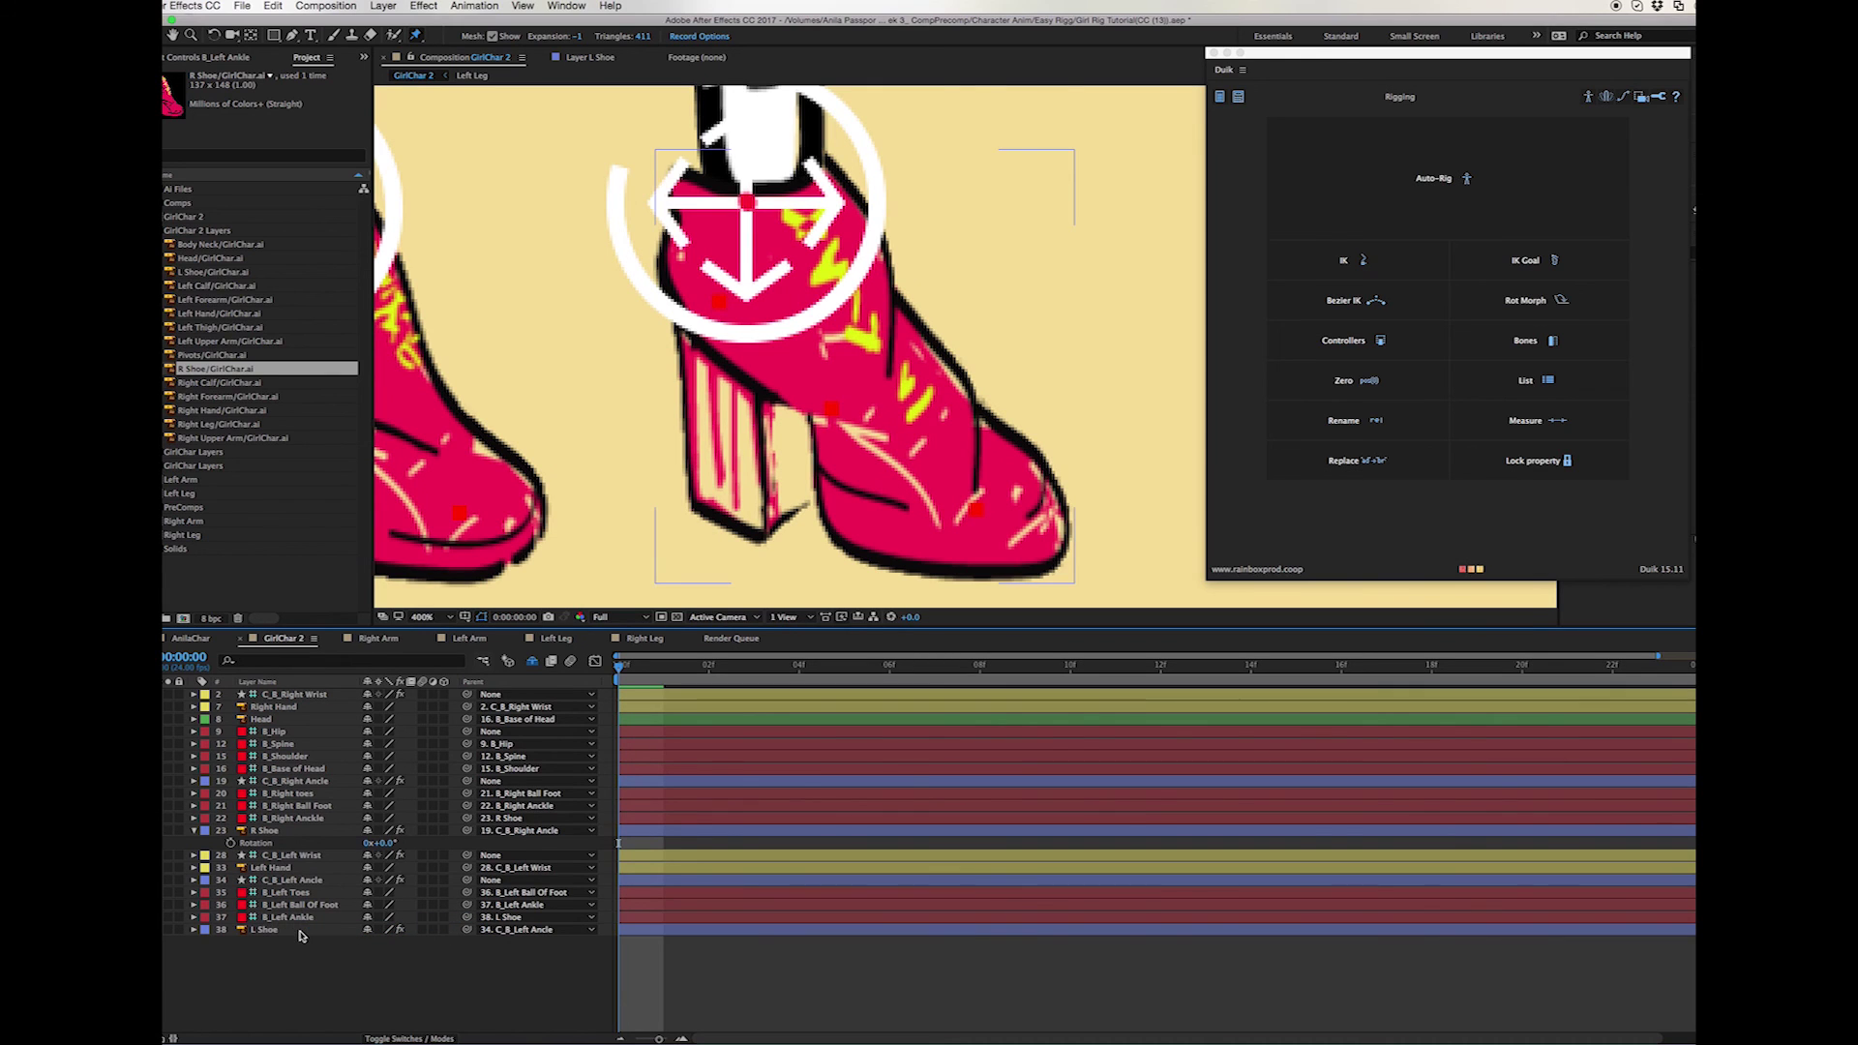
Step: Reveal the L Shoe layer's rotation and test how the shoe turns with it
{"action": "left_click_drag", "start_coordinate": [670, 628], "coordinate": [673, 664]}
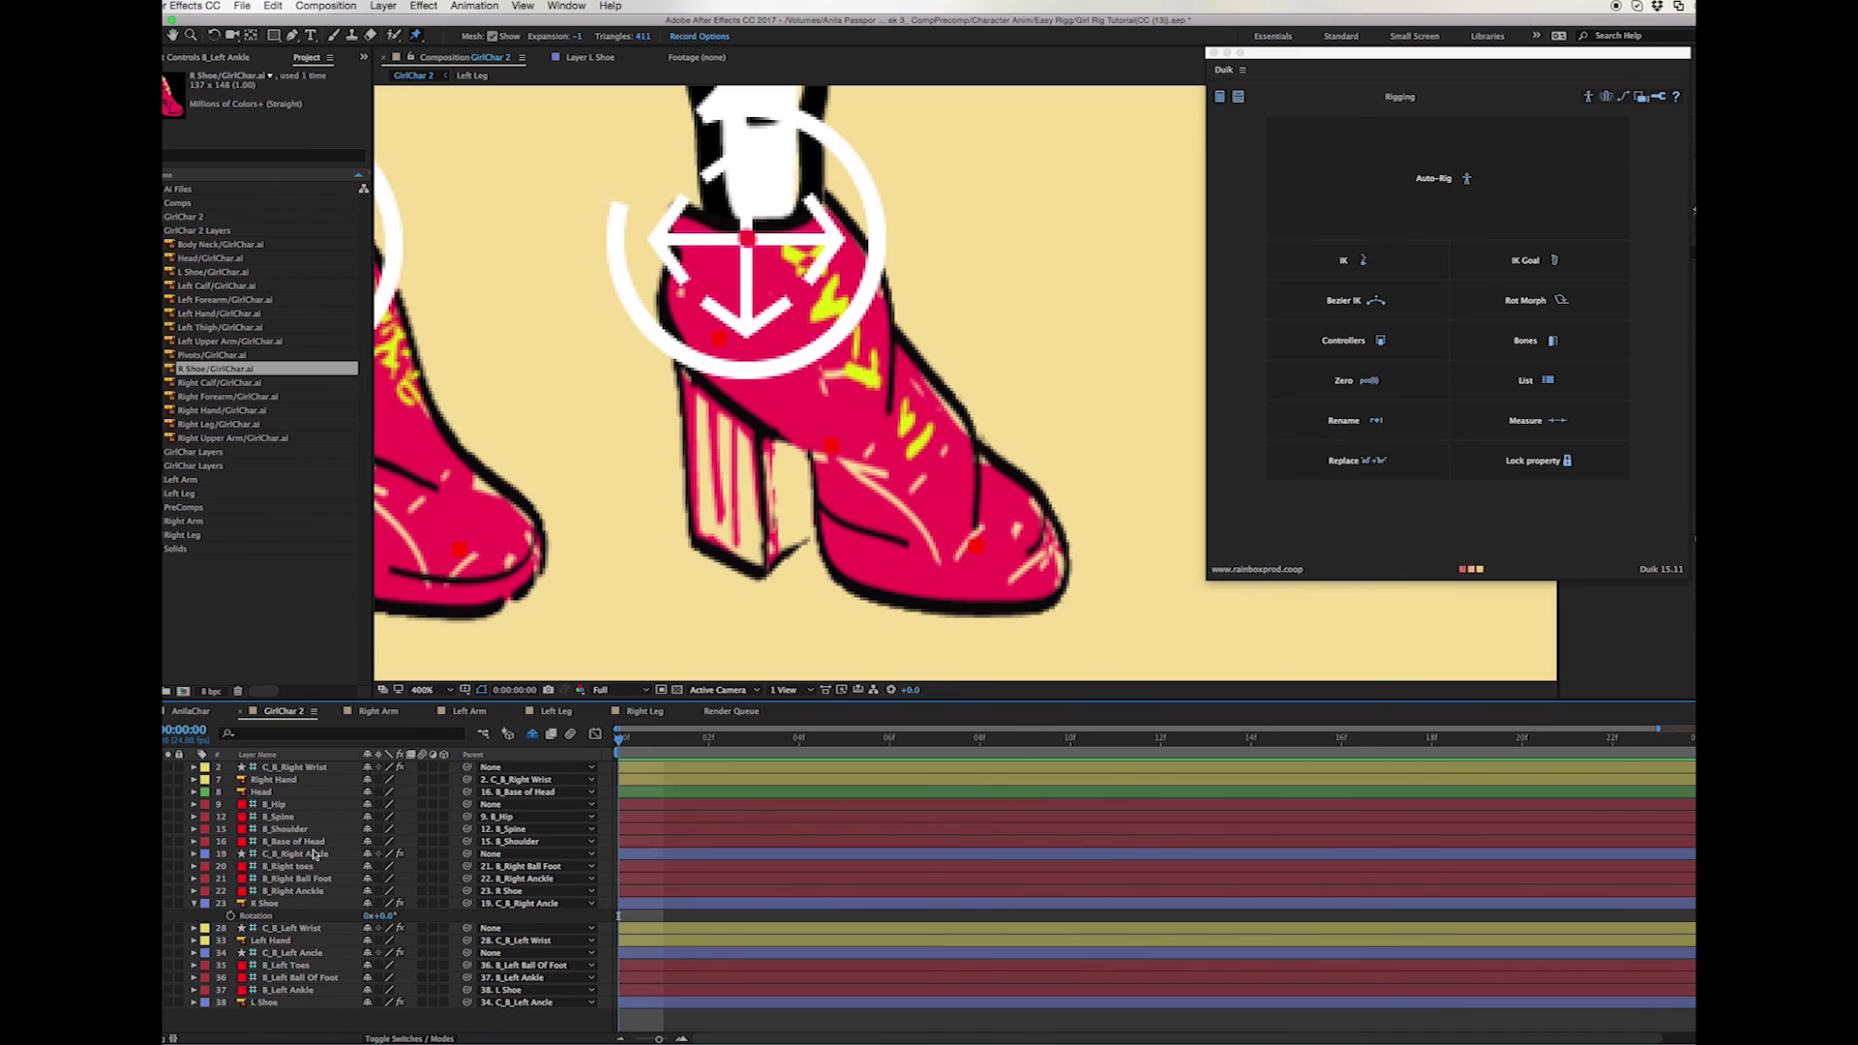
{"action": "left_click", "coordinate": [291, 1003]}
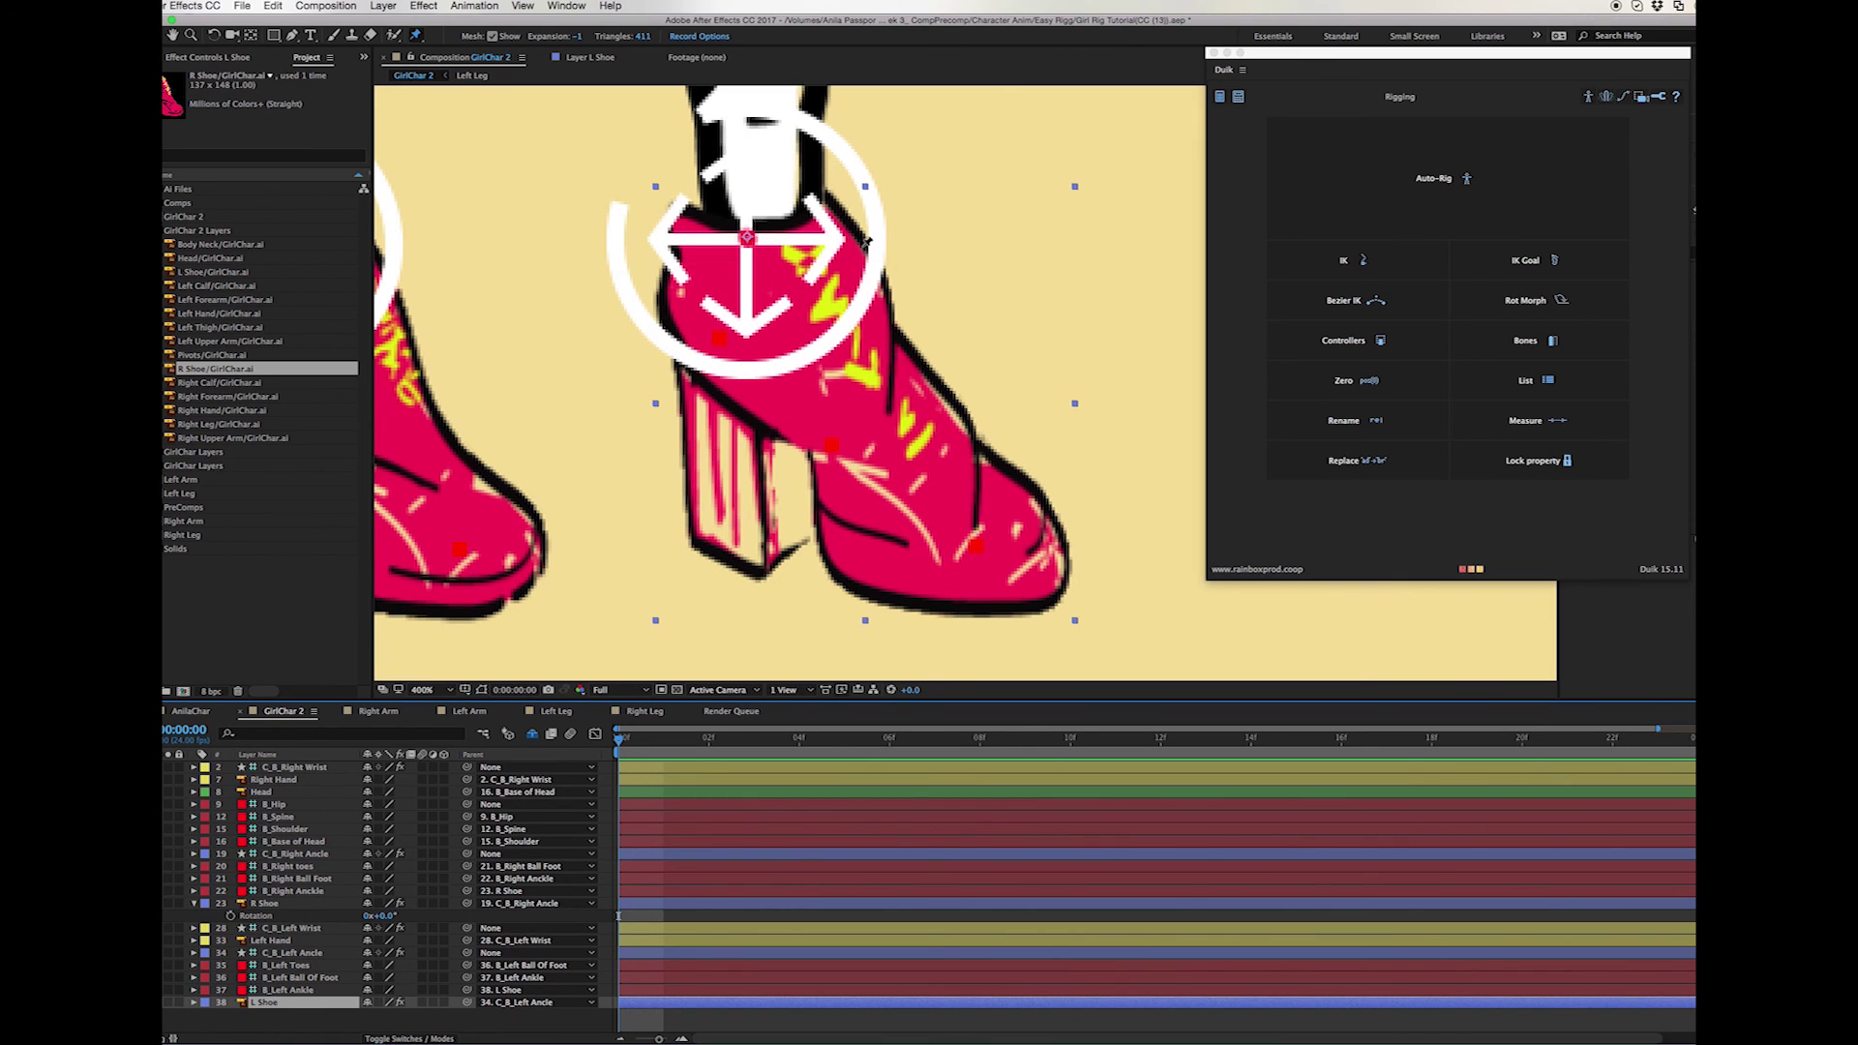
{"action": "key", "text": "r"}
{"action": "left_click_drag", "start_coordinate": [387, 1014], "coordinate": [380, 1015]}
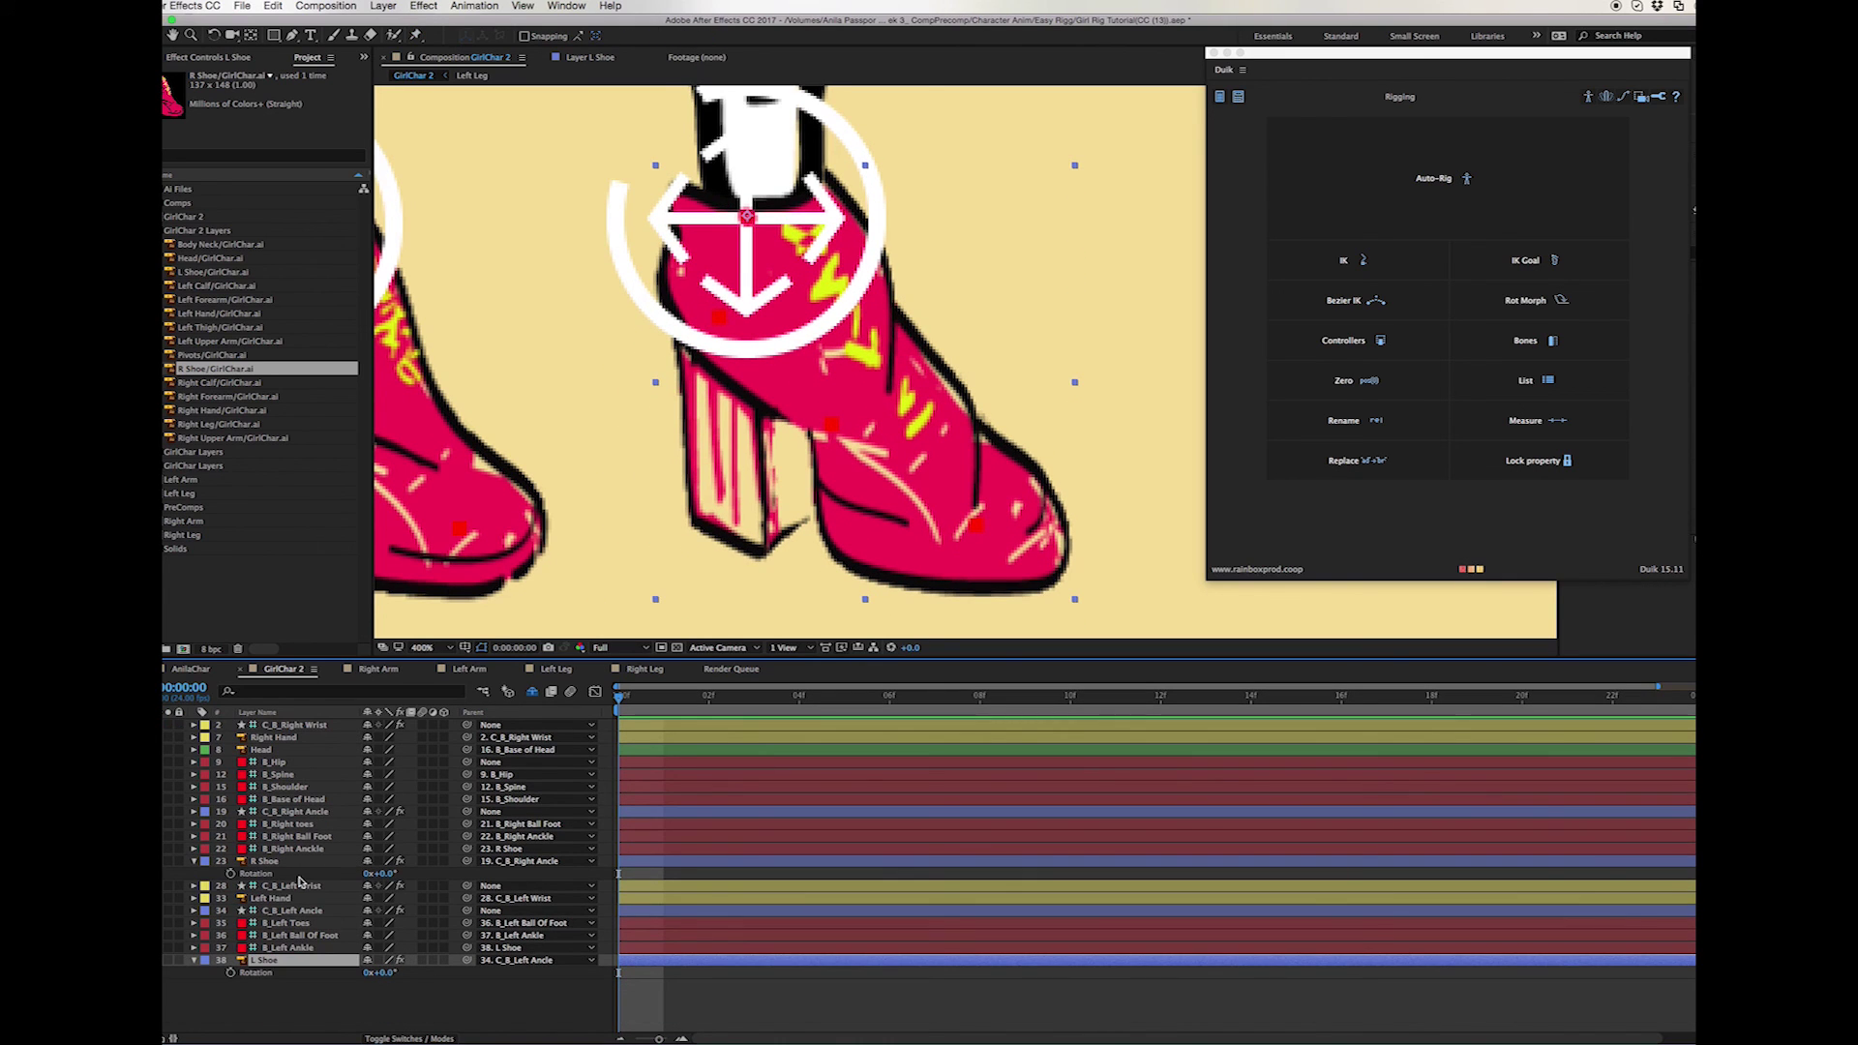
Step: Reveal the B_Left Ball Of Foot bone's rotation and test how the front of the shoe bends
{"action": "left_click", "coordinate": [298, 935]}
{"action": "key", "text": "r"}
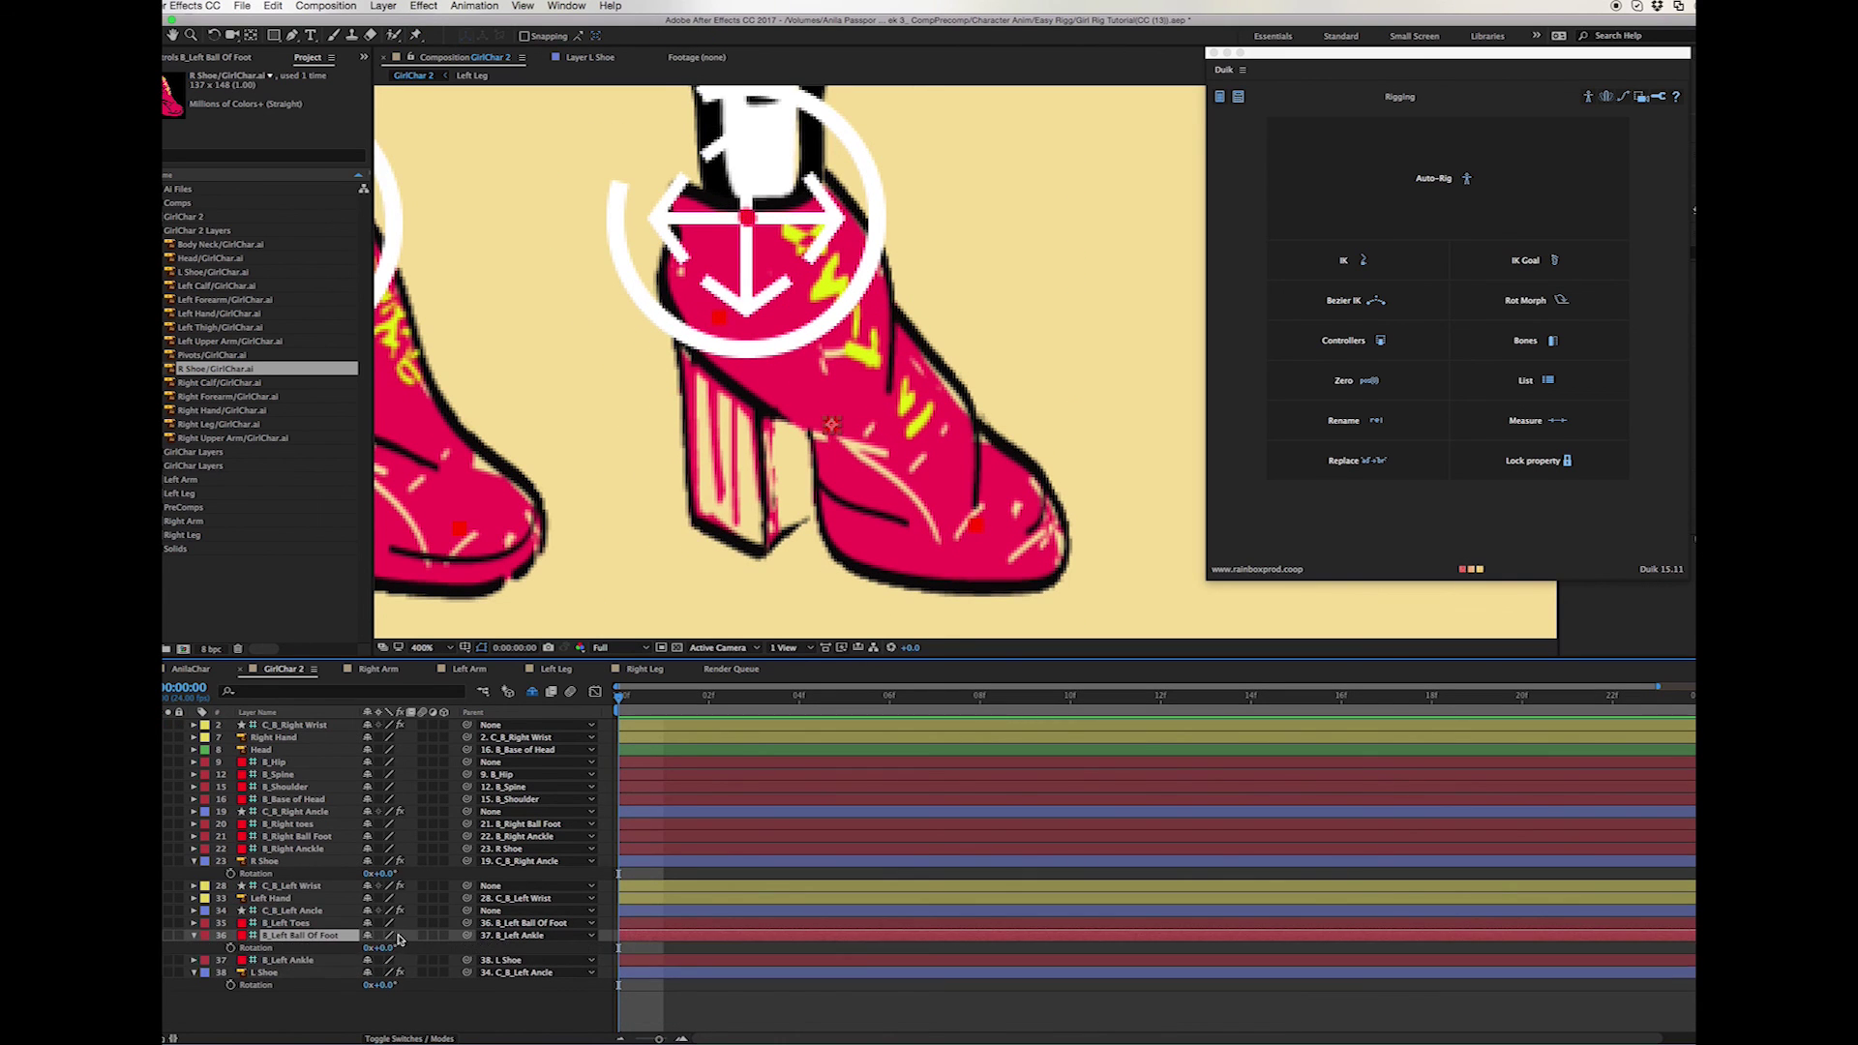
{"action": "left_click_drag", "start_coordinate": [387, 953], "coordinate": [387, 953]}
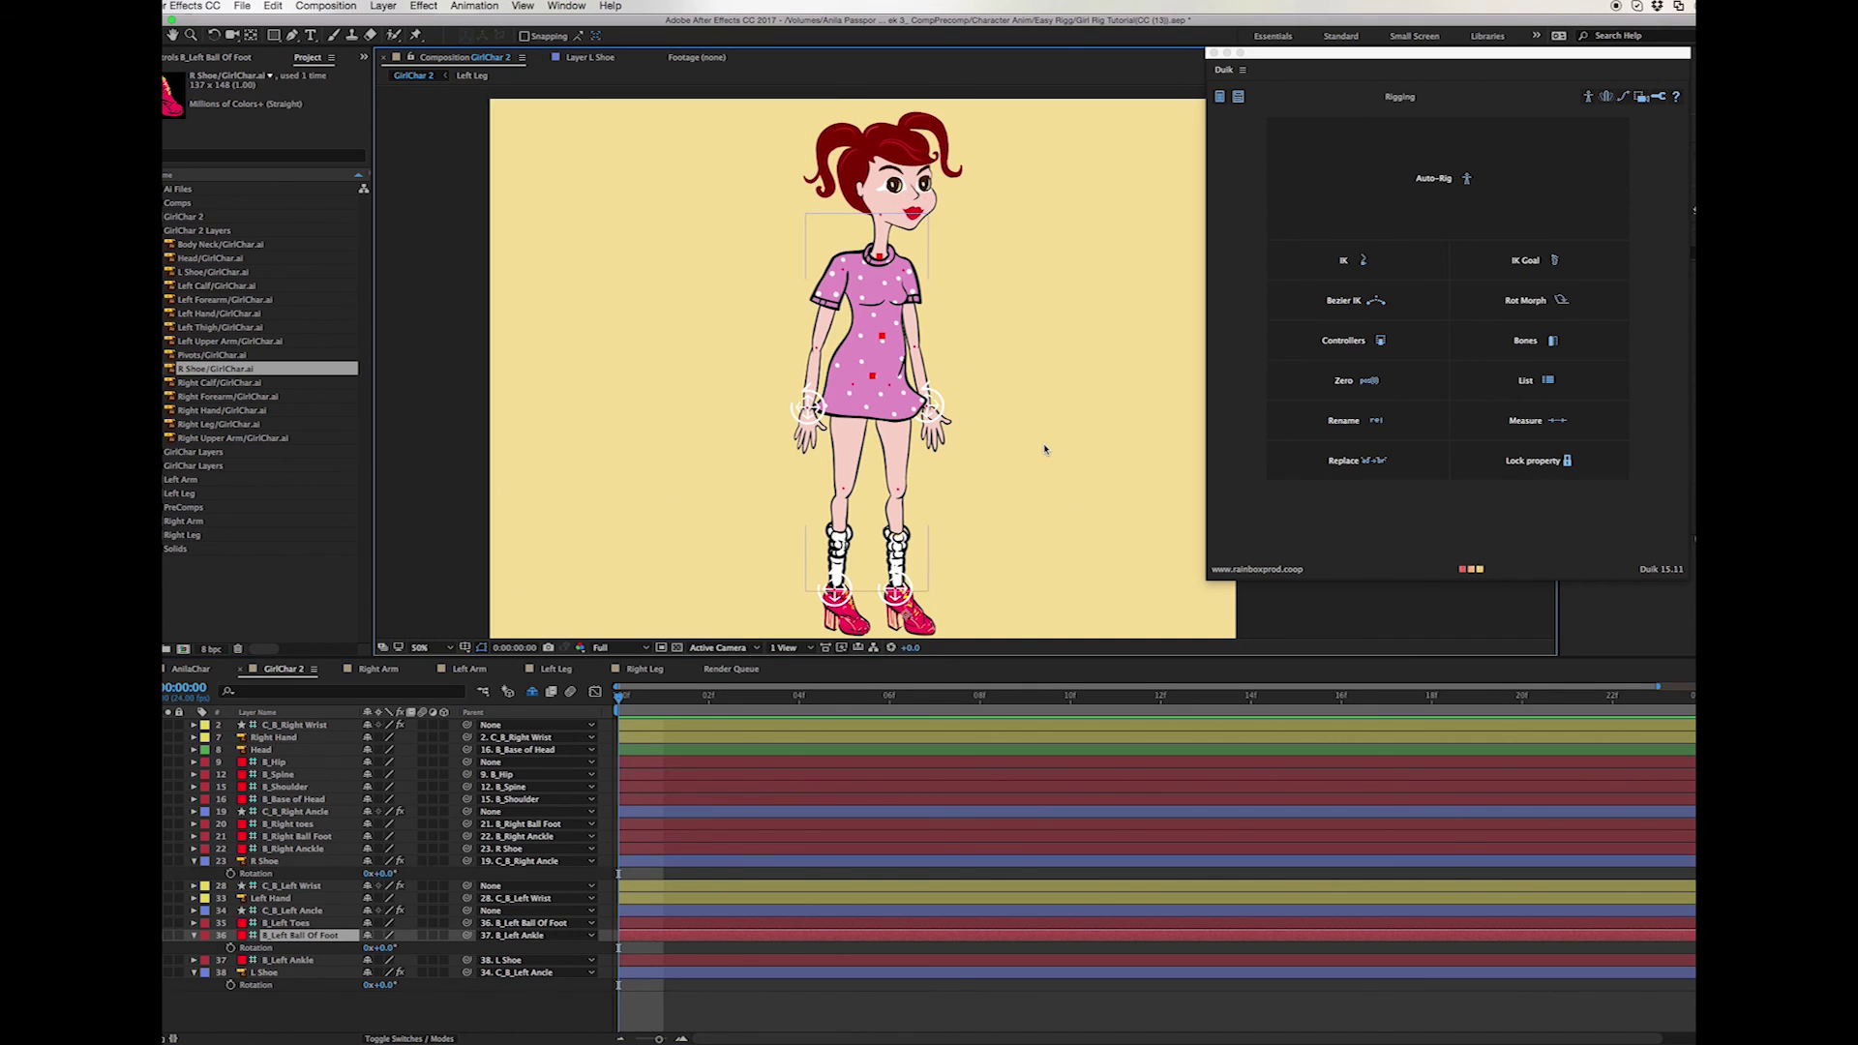
{"action": "left_click_drag", "start_coordinate": [1037, 458], "coordinate": [1036, 439]}
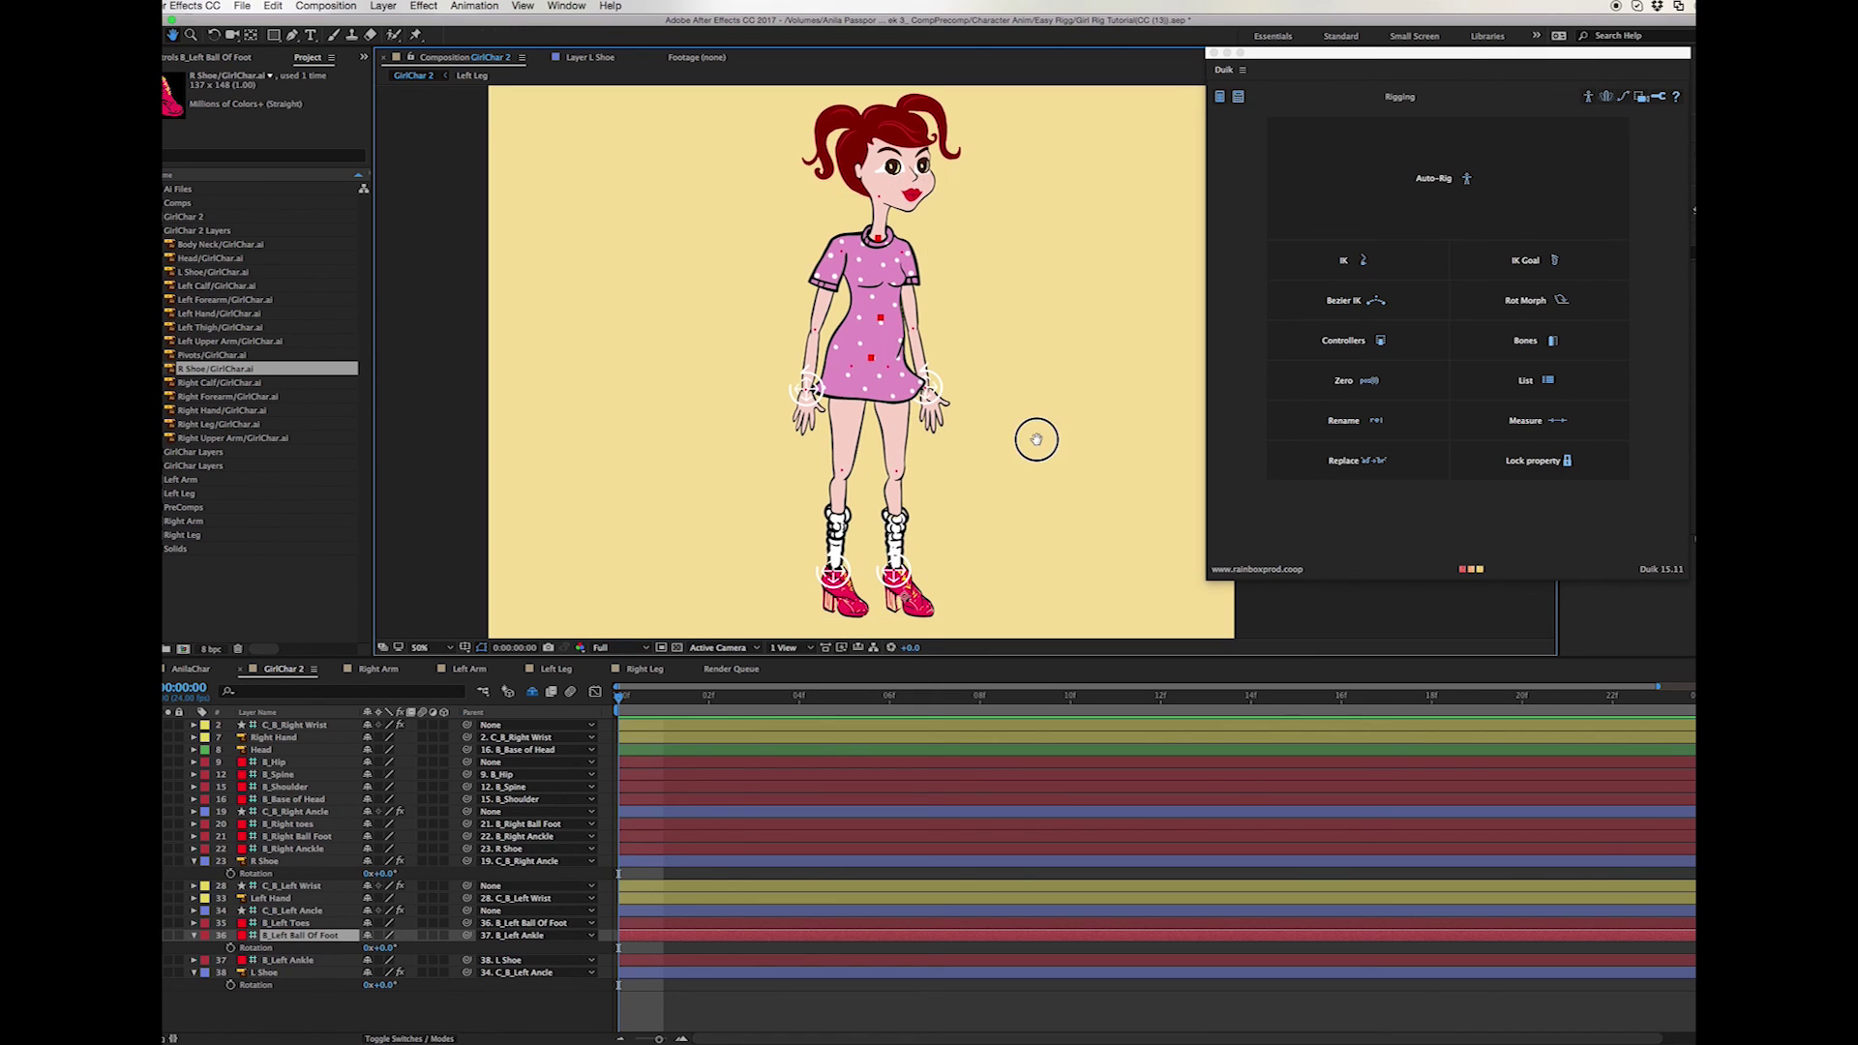